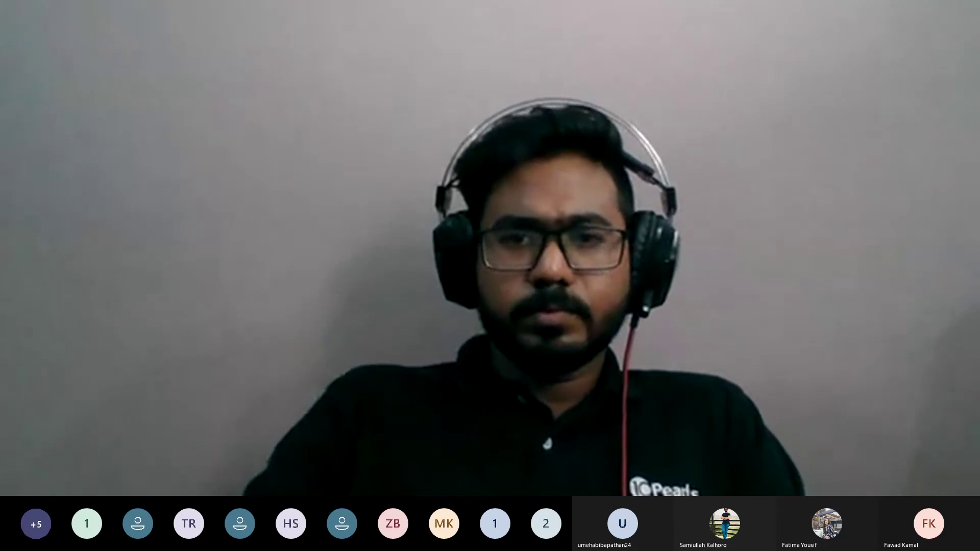
- Start an EyeColor project from the Eye Color template and drag the simulator edge to enlarge the face preview
scroll(564, 271, down, 1)
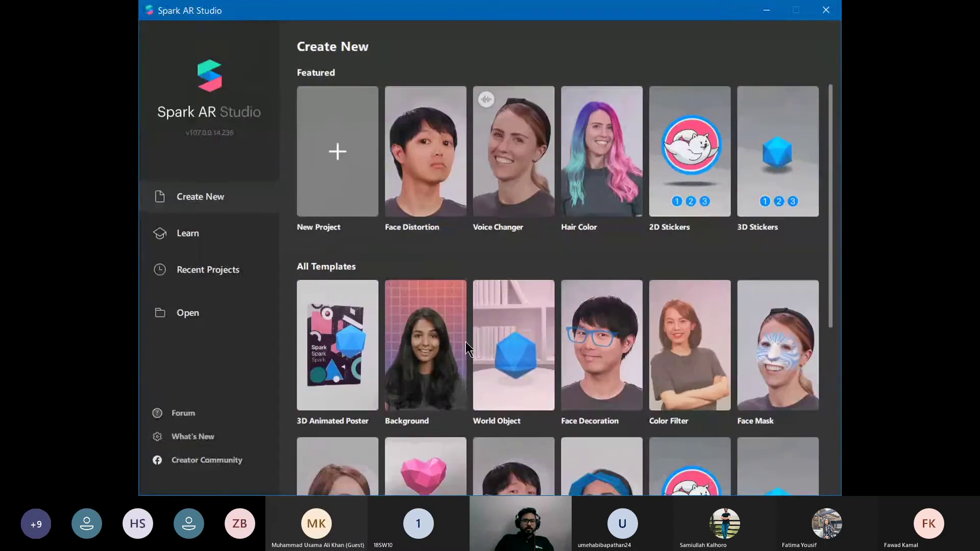
scroll(499, 322, down, 3)
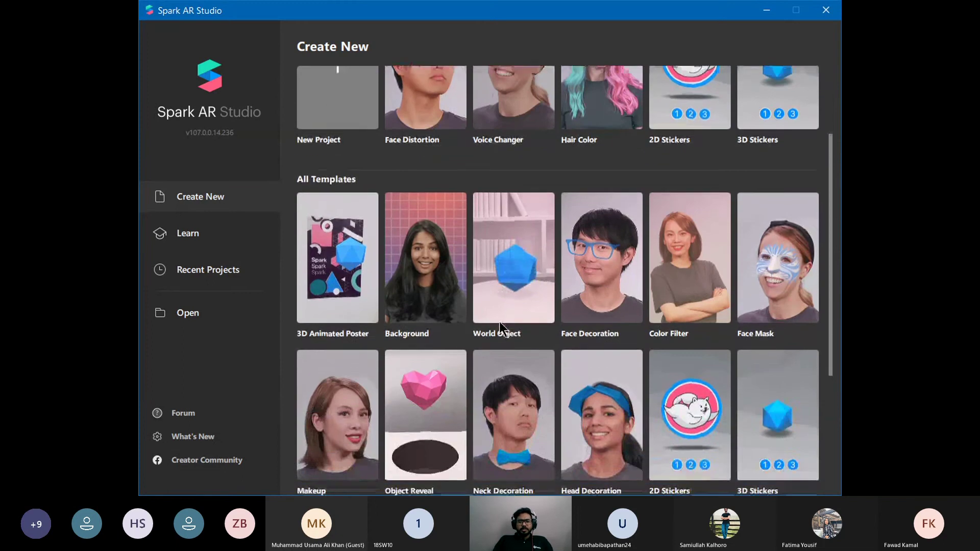
scroll(508, 329, down, 3)
scroll(531, 342, down, 2)
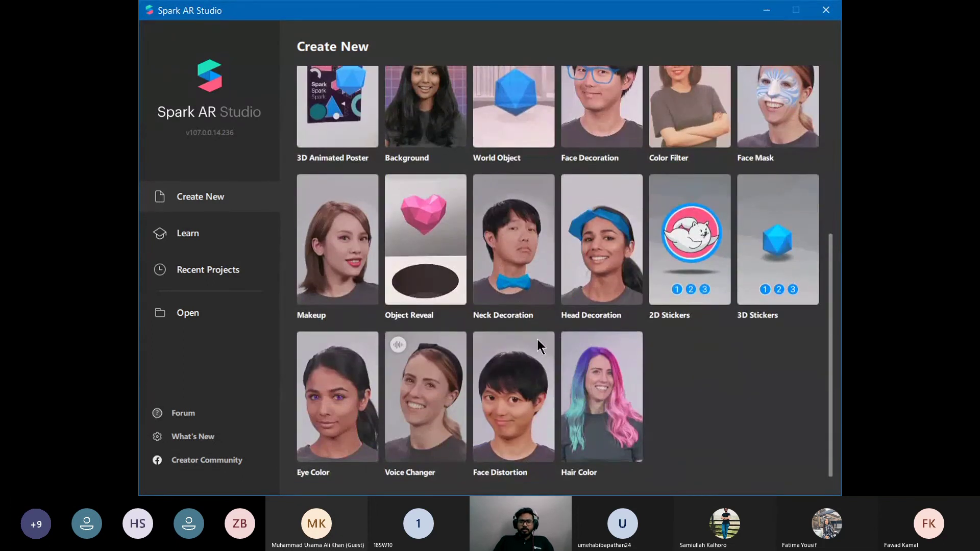
scroll(537, 338, up, 4)
scroll(556, 358, up, 1)
scroll(559, 357, up, 3)
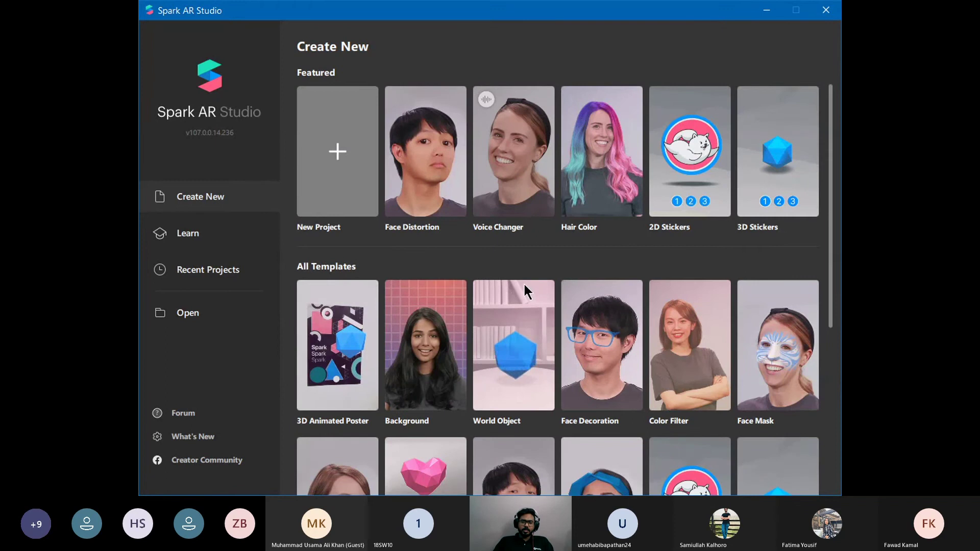
scroll(608, 320, down, 2)
scroll(599, 320, up, 2)
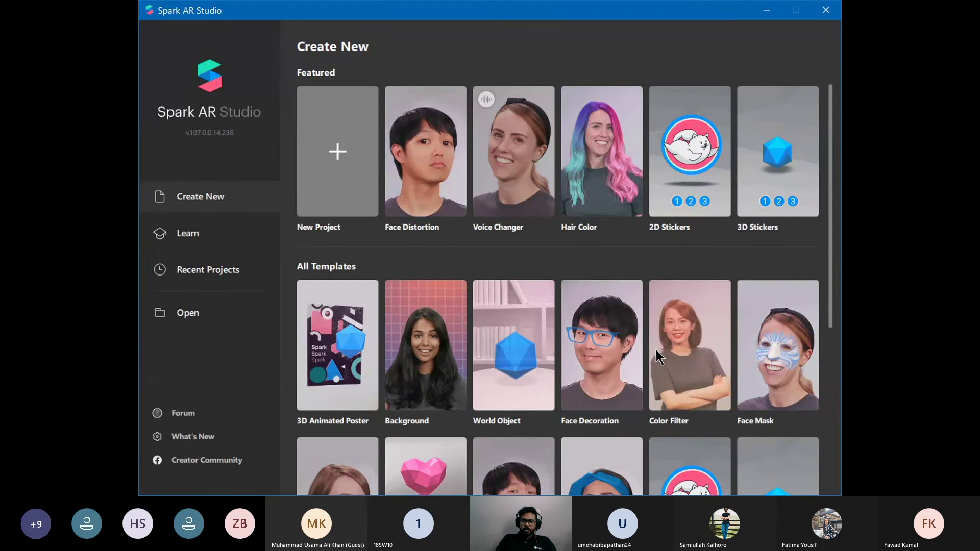
scroll(658, 350, down, 7)
scroll(662, 352, up, 2)
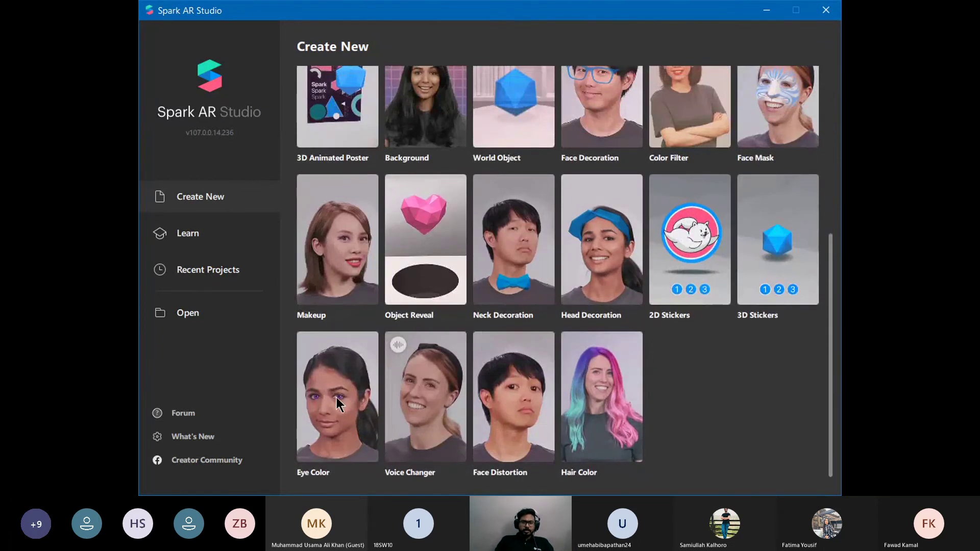
click(342, 366)
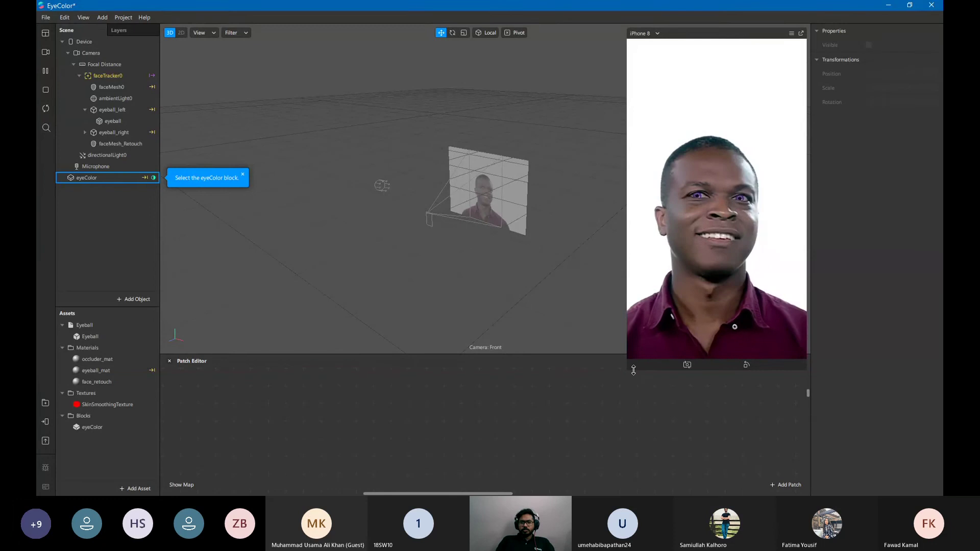
drag(634, 369, 414, 456)
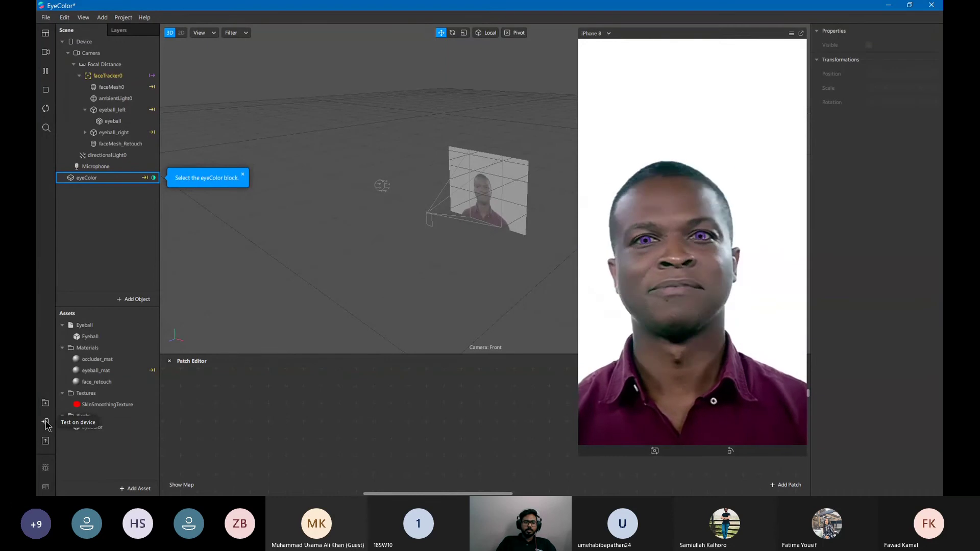
- Send the effect to Facebook Camera under Test on device, then restore the window to a smaller size
click(46, 423)
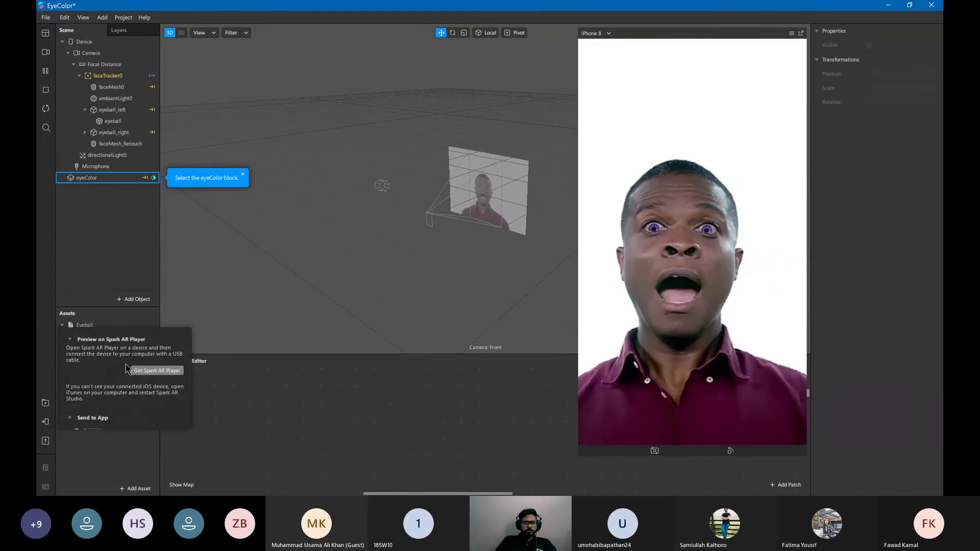
click(71, 418)
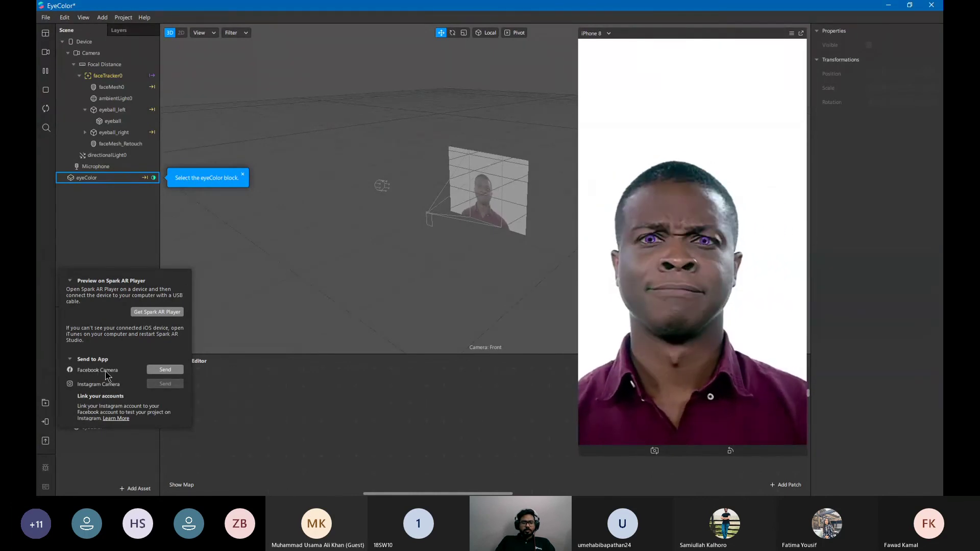
click(167, 372)
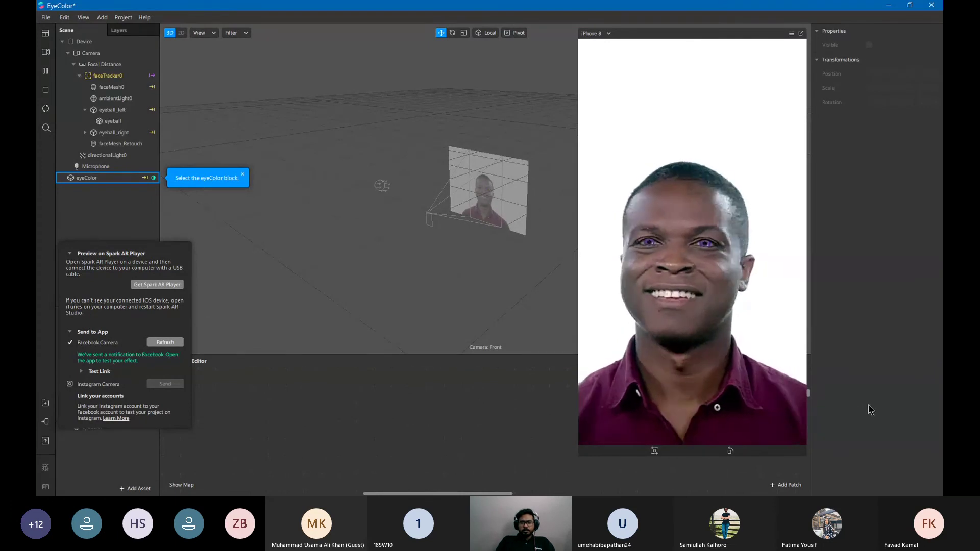
double_click(852, 8)
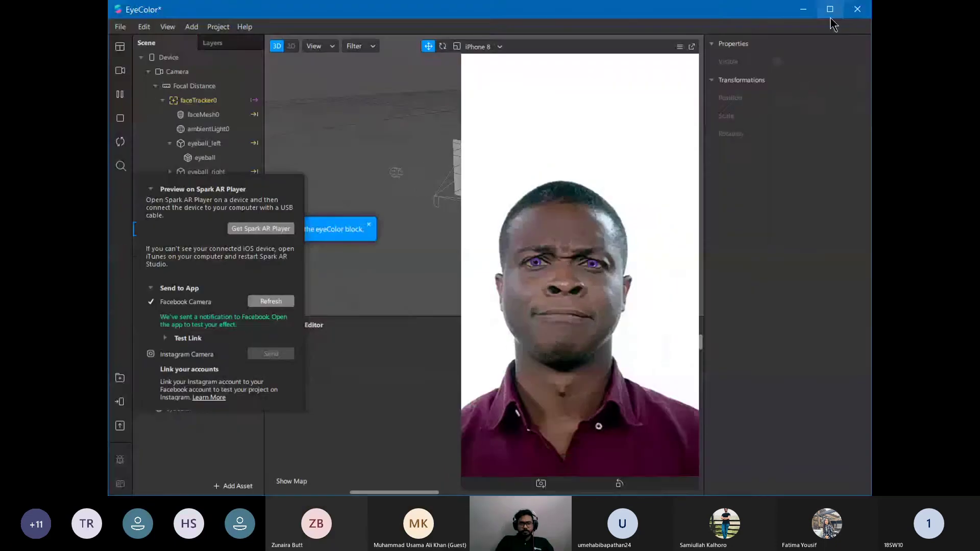
click(830, 18)
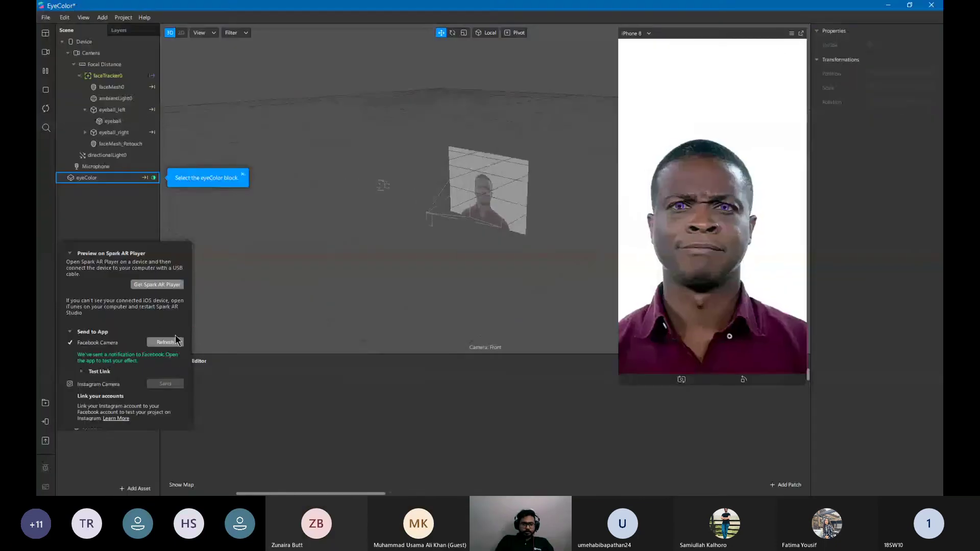
- Follow Get Spark AR Player to the Mirroring Effects to AR Player article and read through it
click(155, 285)
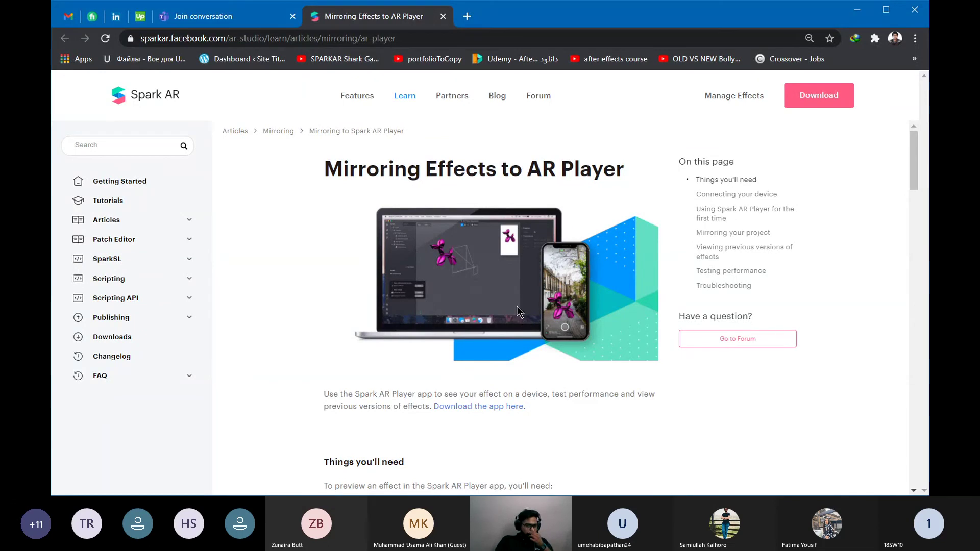
scroll(583, 294, down, 4)
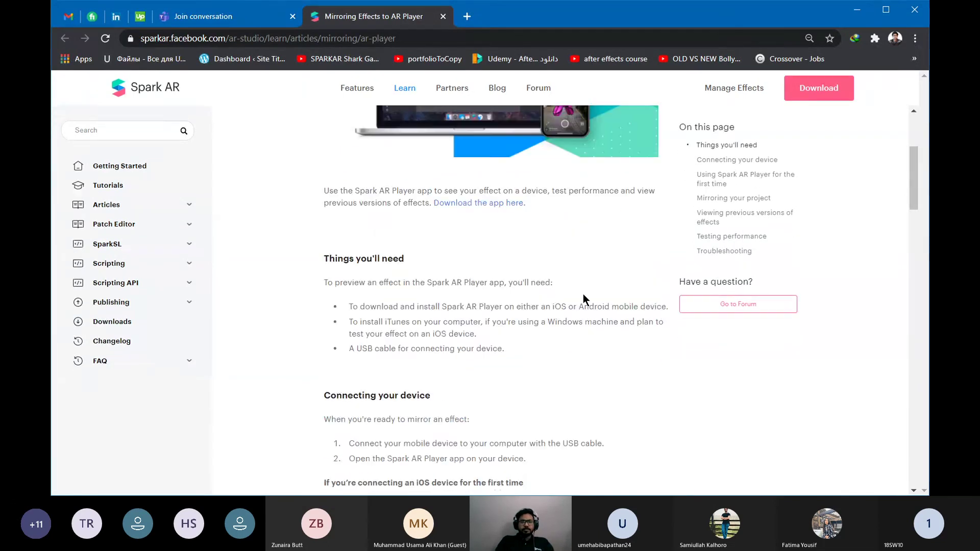
scroll(583, 294, up, 4)
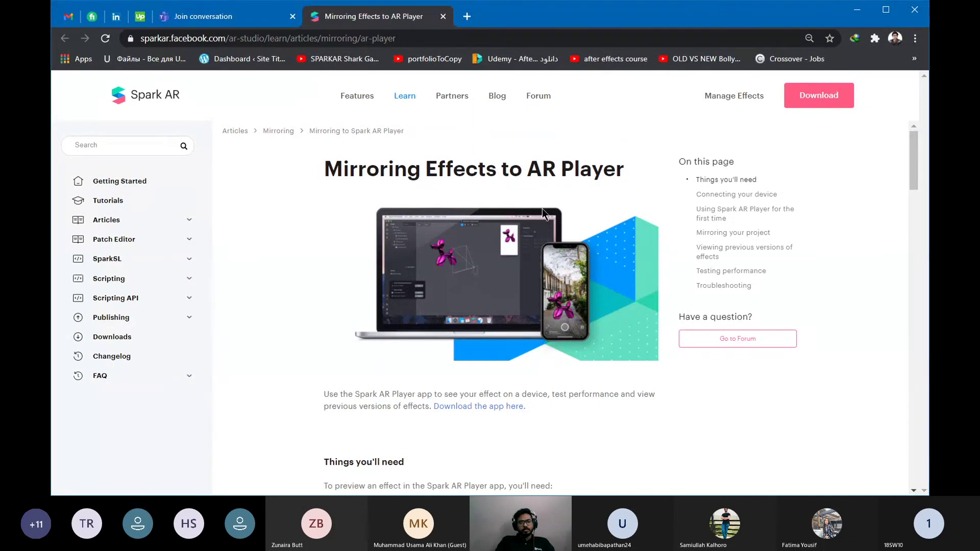
scroll(544, 229, down, 3)
scroll(558, 234, down, 10)
scroll(558, 234, down, 5)
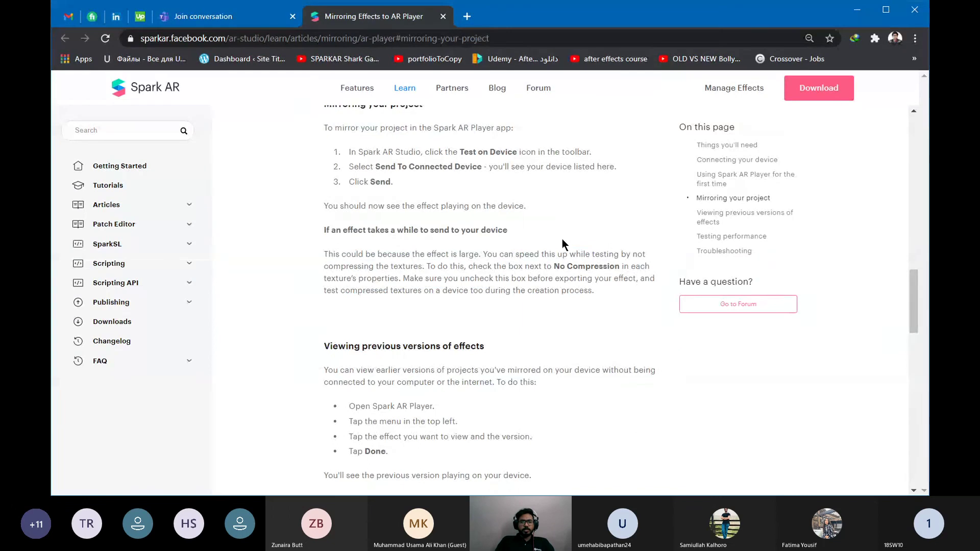
scroll(564, 239, down, 10)
scroll(567, 242, down, 5)
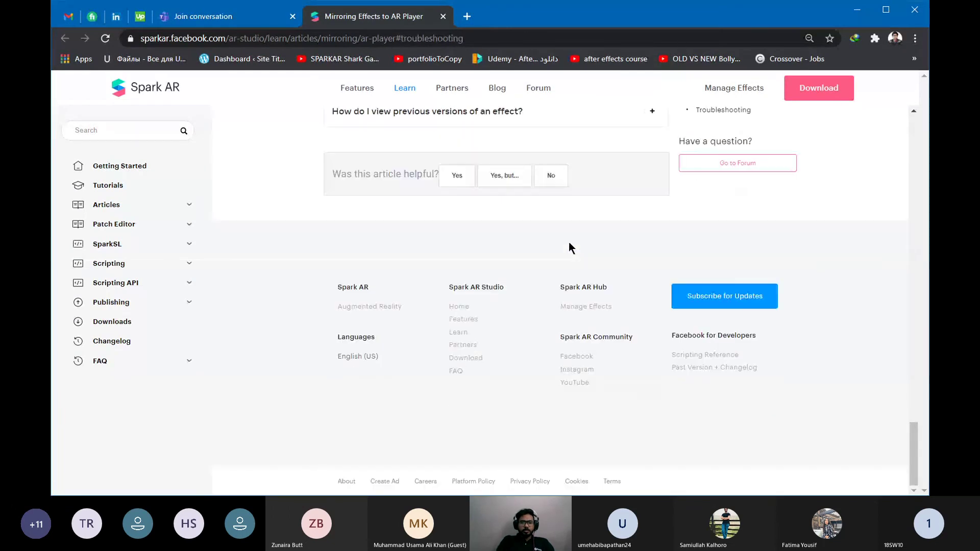
scroll(568, 242, up, 10)
scroll(569, 242, up, 10)
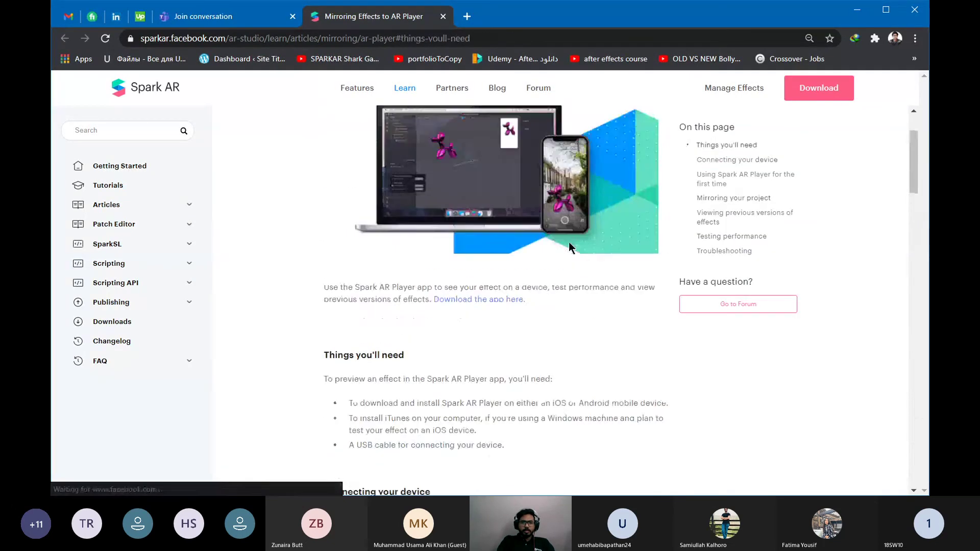
scroll(568, 242, up, 3)
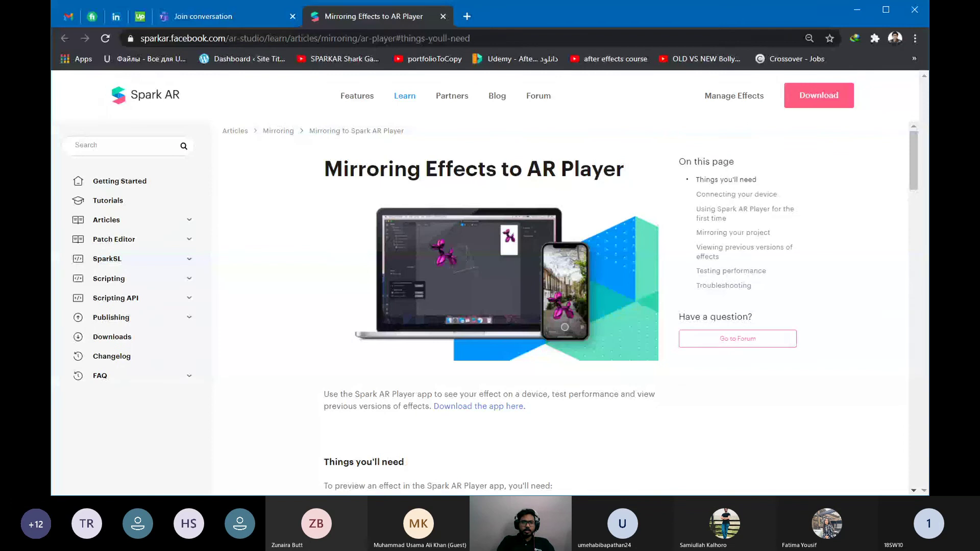
- Open the Spark AR Hub dashboard in a new tab, highlighting 'sparkarhub' in the address
click(741, 99)
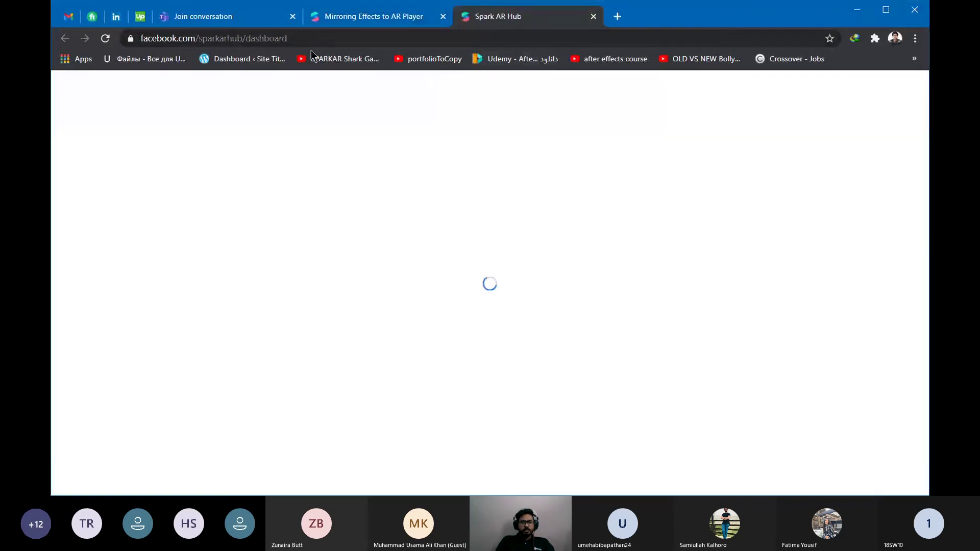
mouse_move(242, 38)
mouse_down()
mouse_move(197, 40)
mouse_move(215, 42)
mouse_up()
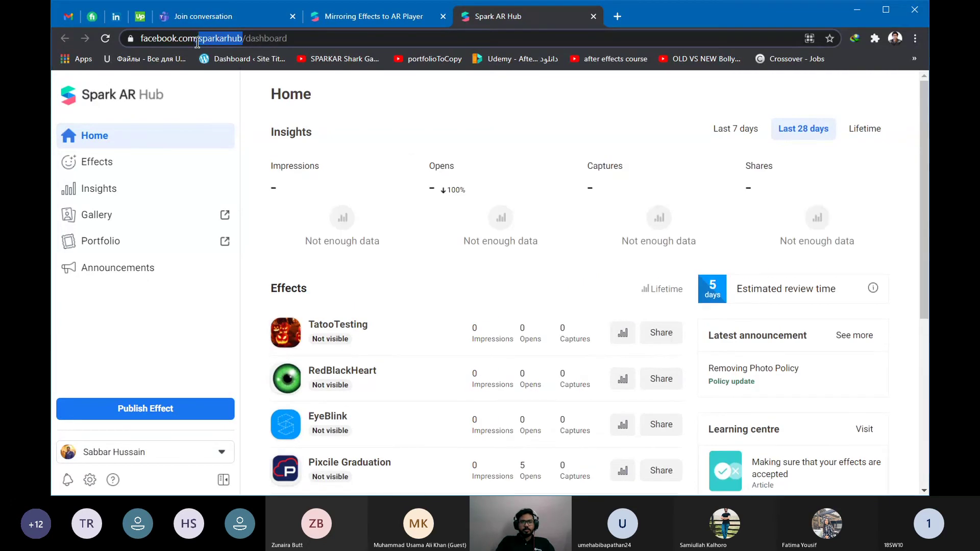
click(180, 95)
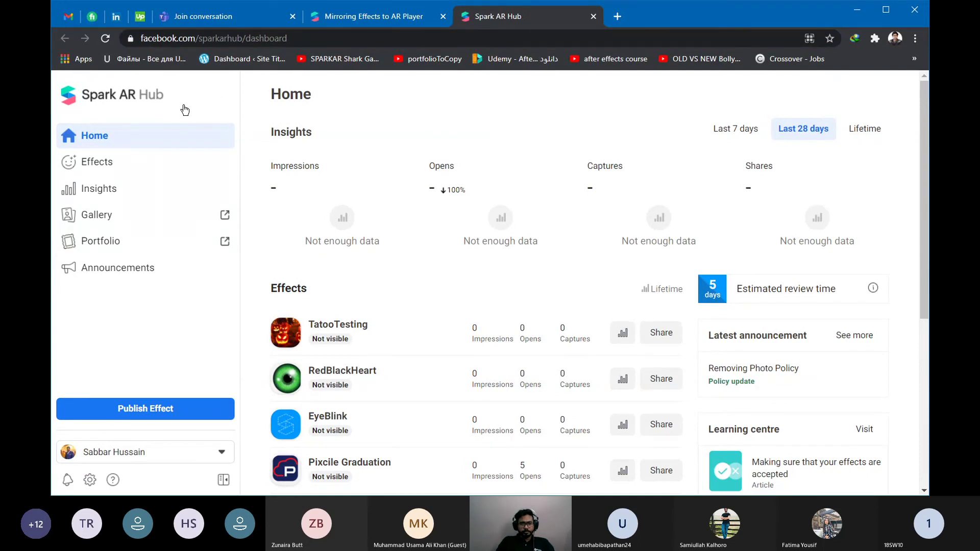
scroll(484, 230, down, 1)
scroll(506, 241, down, 5)
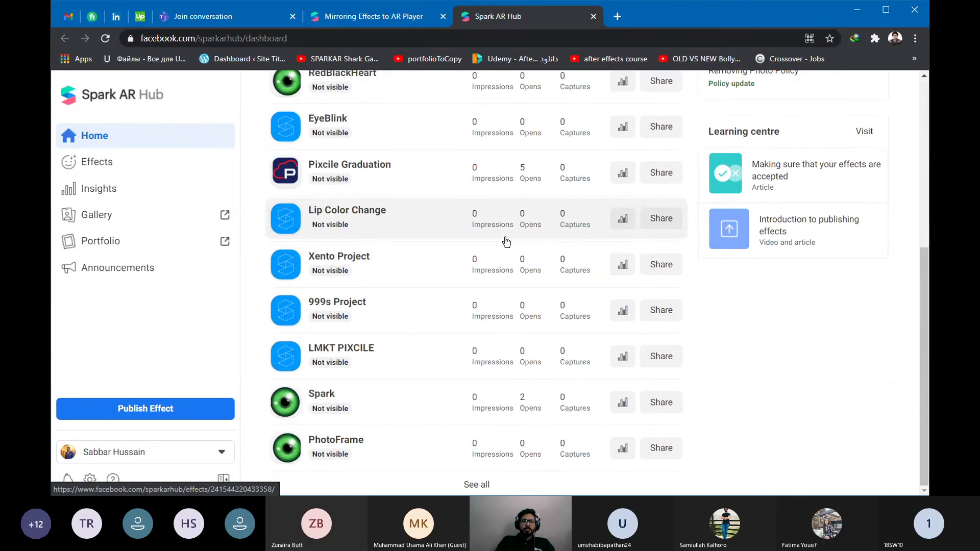
scroll(510, 256, up, 6)
scroll(526, 279, down, 6)
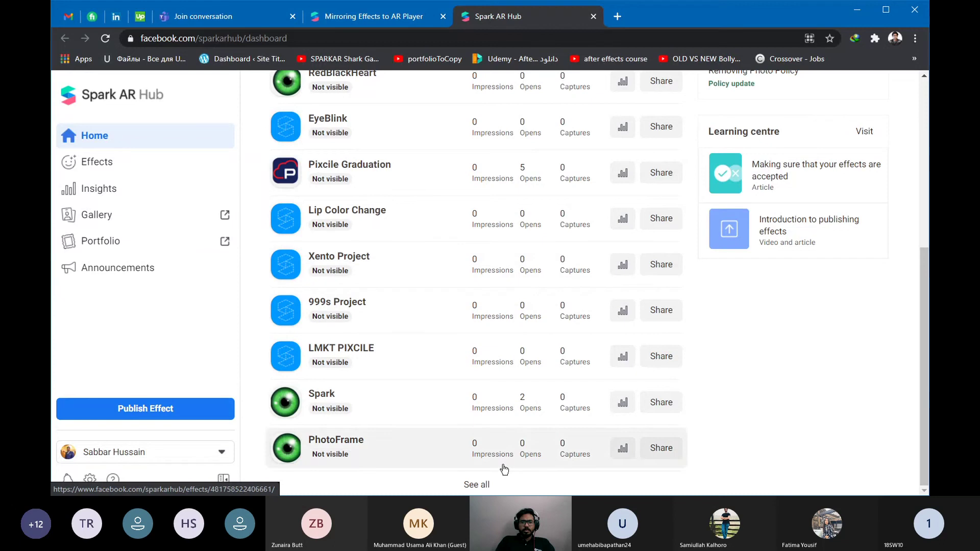
- Browse all effects, return to Hub Home, and choose Publish Effect
click(486, 484)
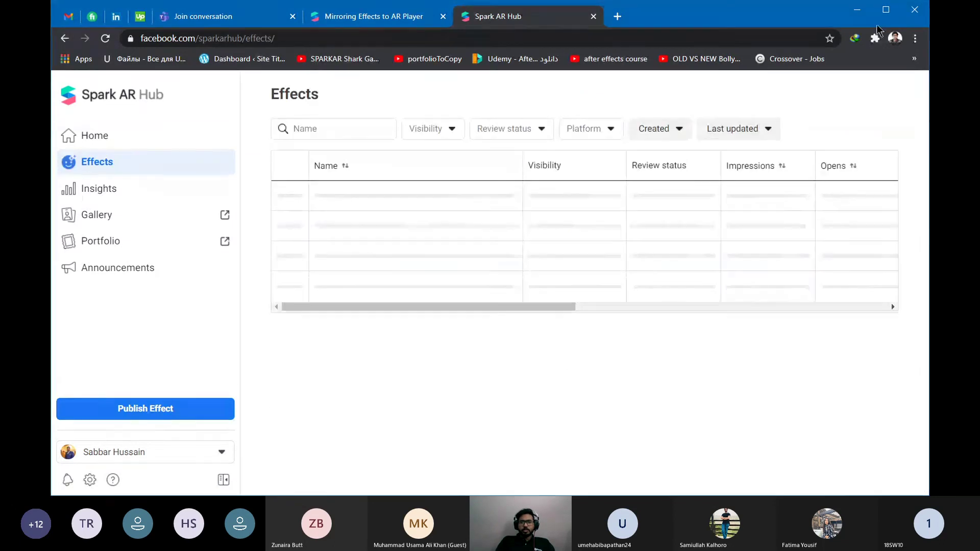
scroll(440, 310, down, 4)
scroll(439, 317, up, 2)
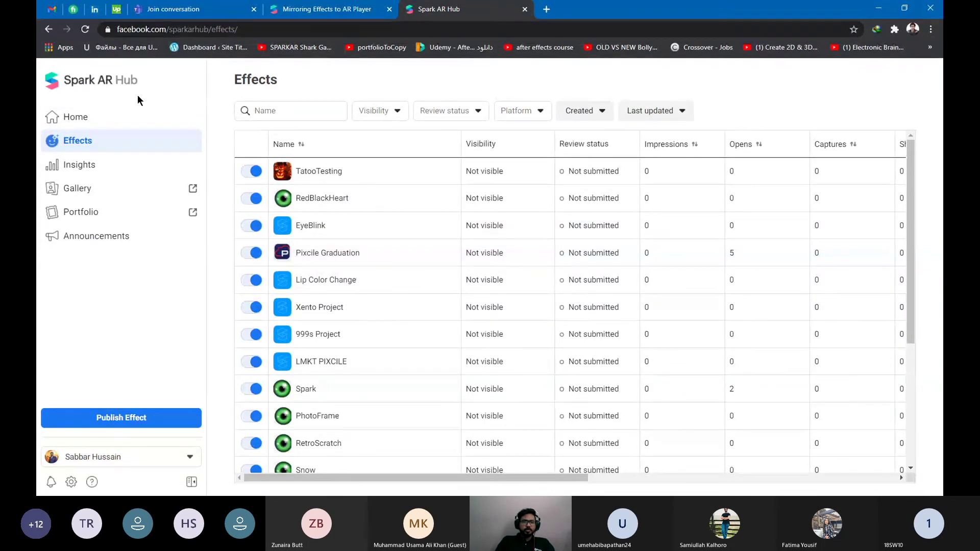
click(102, 121)
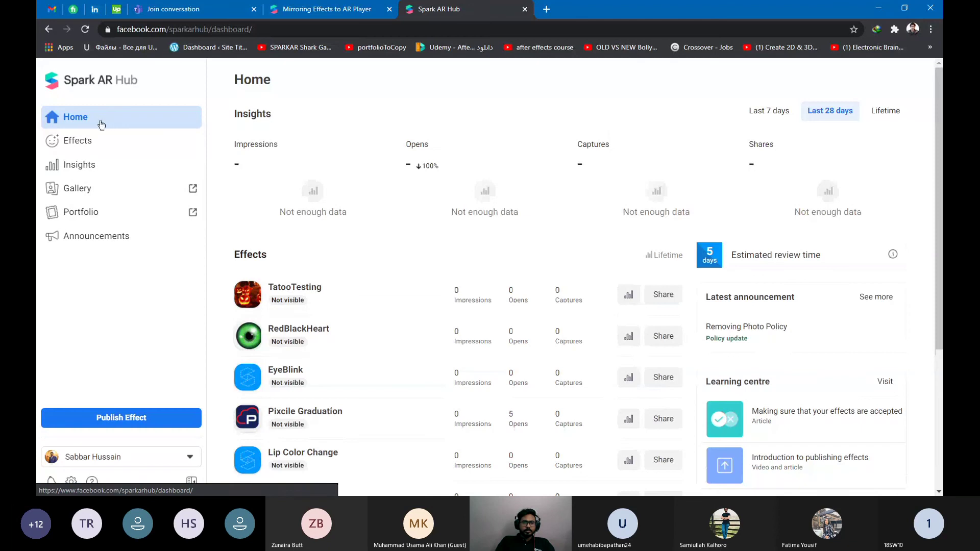
click(128, 418)
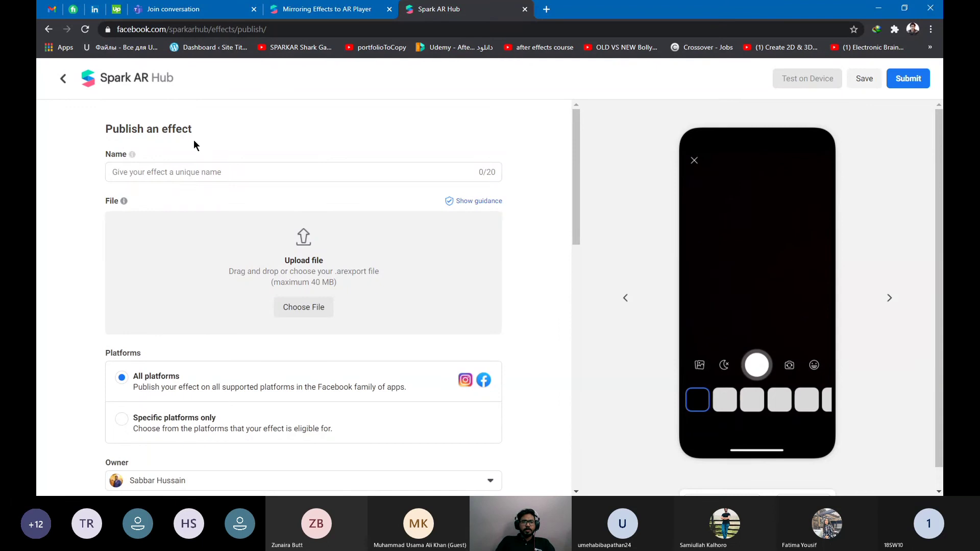
- Enter 'Eye Color Testing' as the effect name, correcting a mistyped start
click(198, 172)
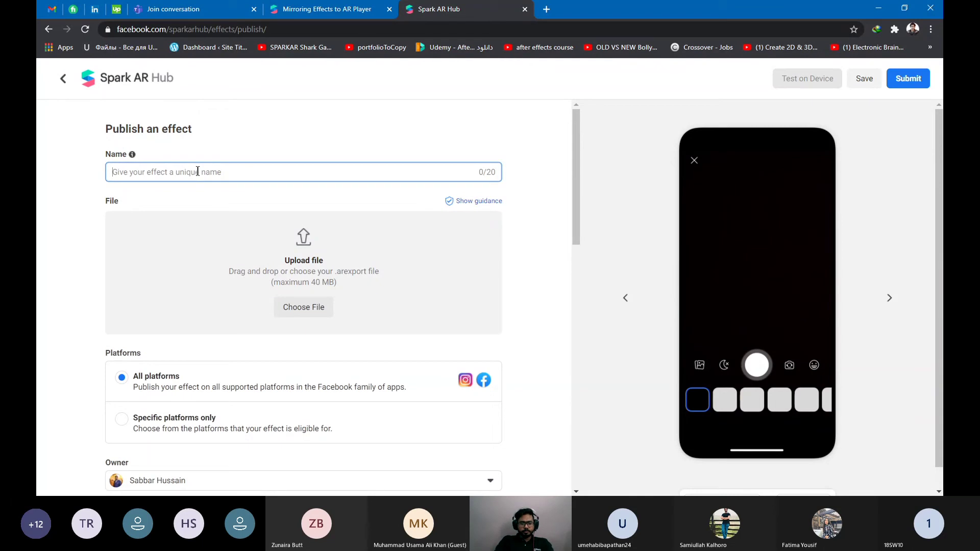
text(TA)
key(BackSpace)
key(BackSpace)
text(Eye Color Testing)
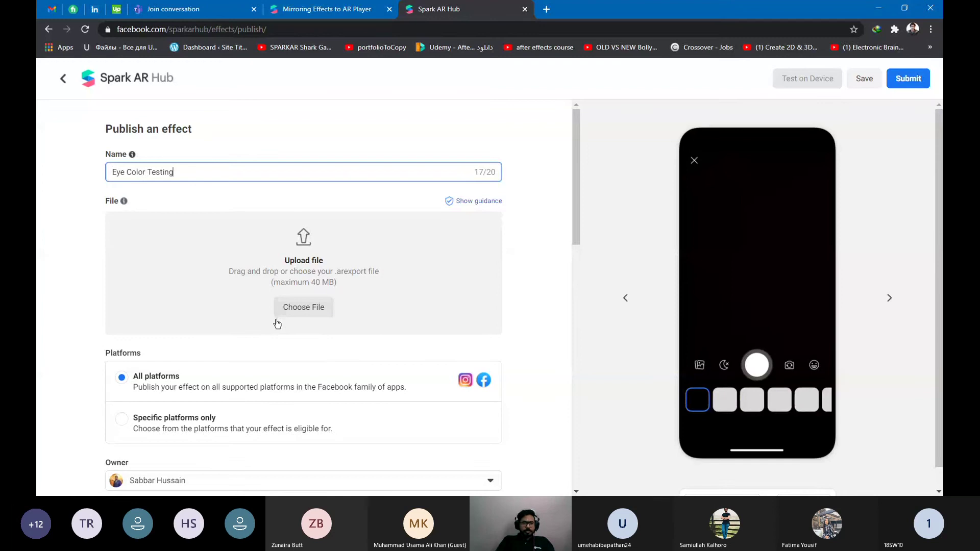
scroll(132, 316, down, 4)
scroll(136, 335, up, 4)
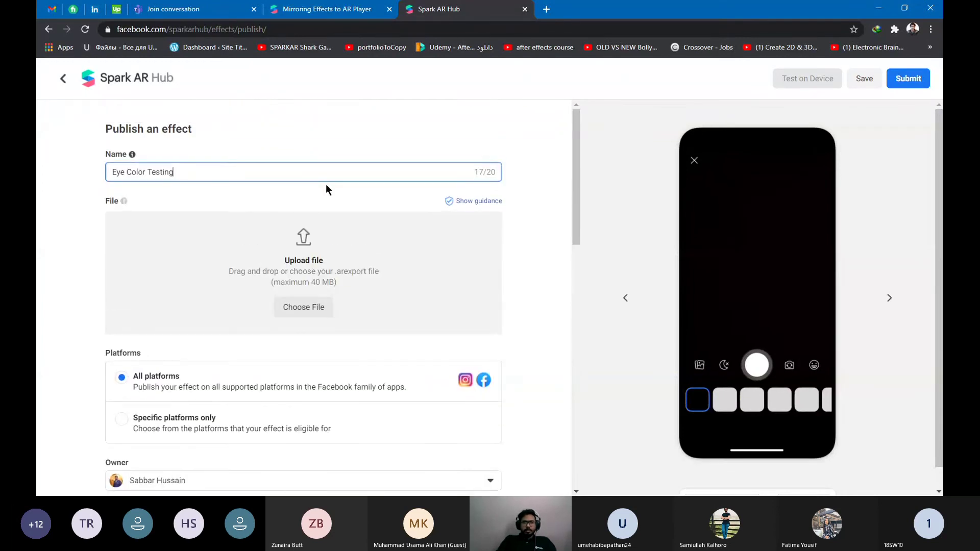
- Shrink the browser window to bring Spark AR Studio's EyeColor project and its File menu into view
double_click(574, 14)
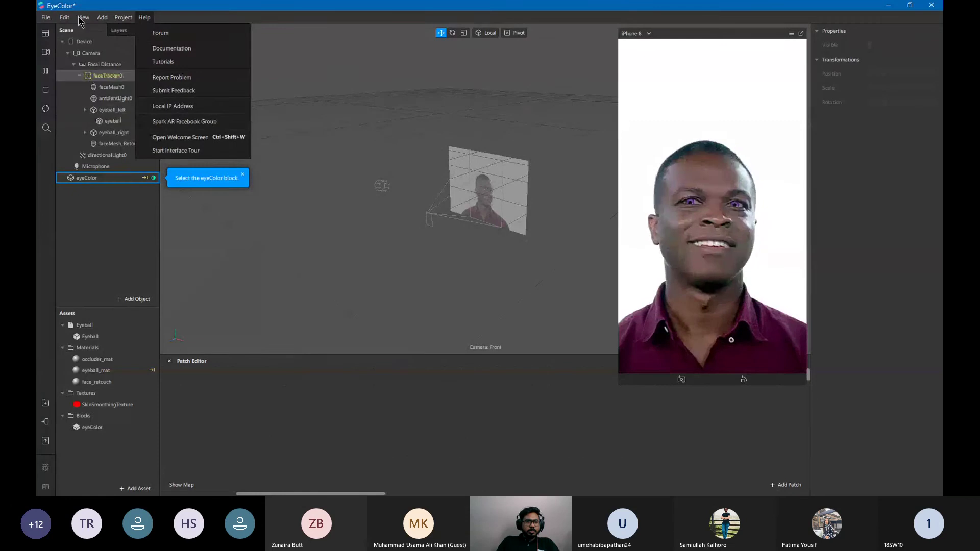
mouse_move(101, 18)
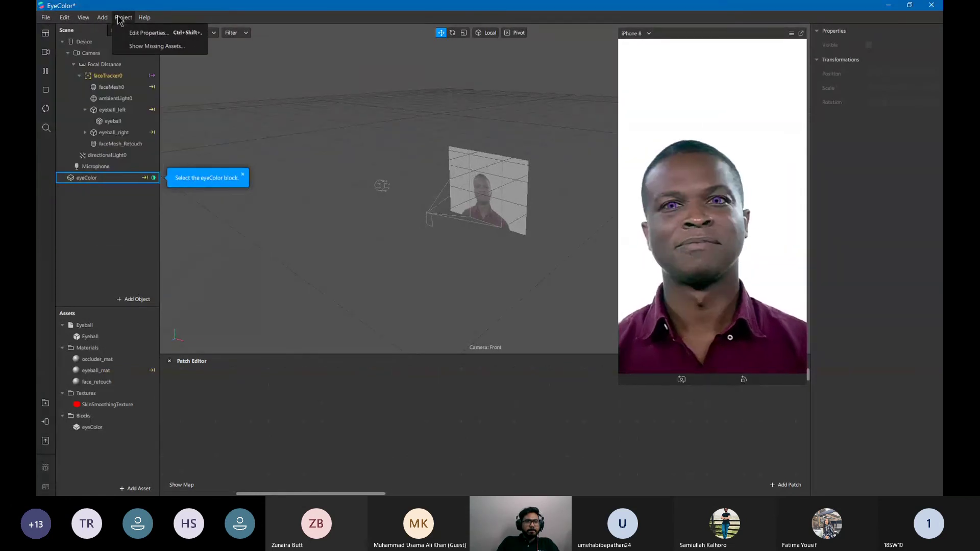
mouse_move(49, 19)
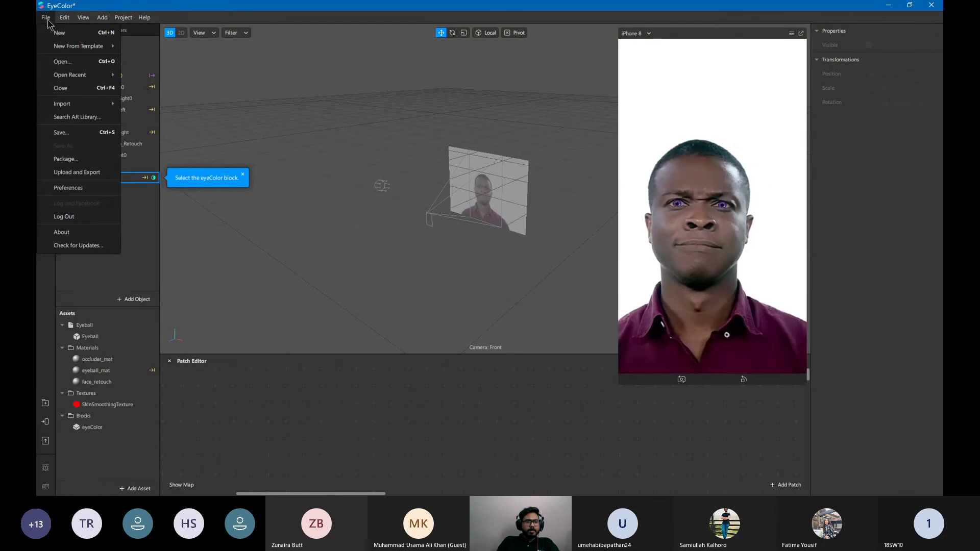
- Export the EyeColor project as an .arexport file with File > Upload and Export
click(83, 175)
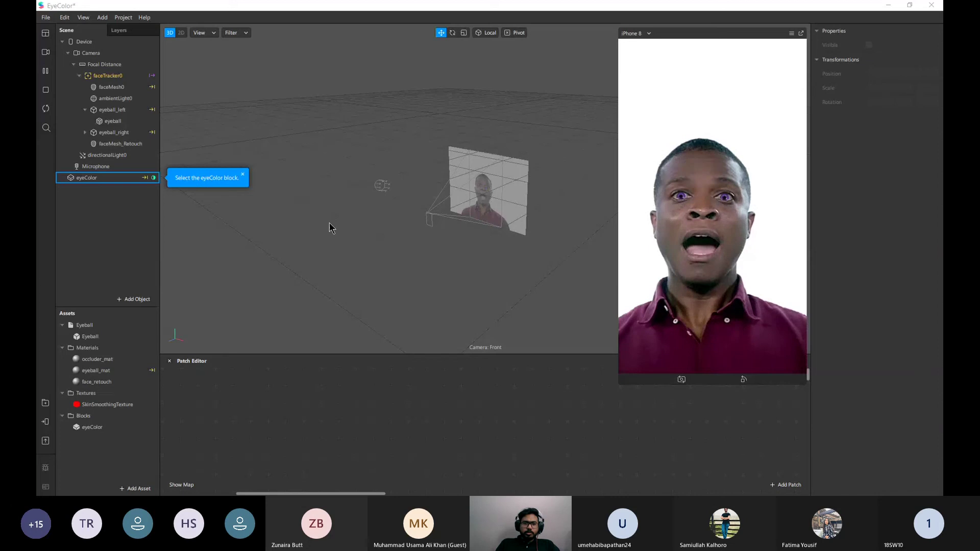
- Upload EyeColor.arexport to the Hub publish form and review its size and capability checks
click(682, 58)
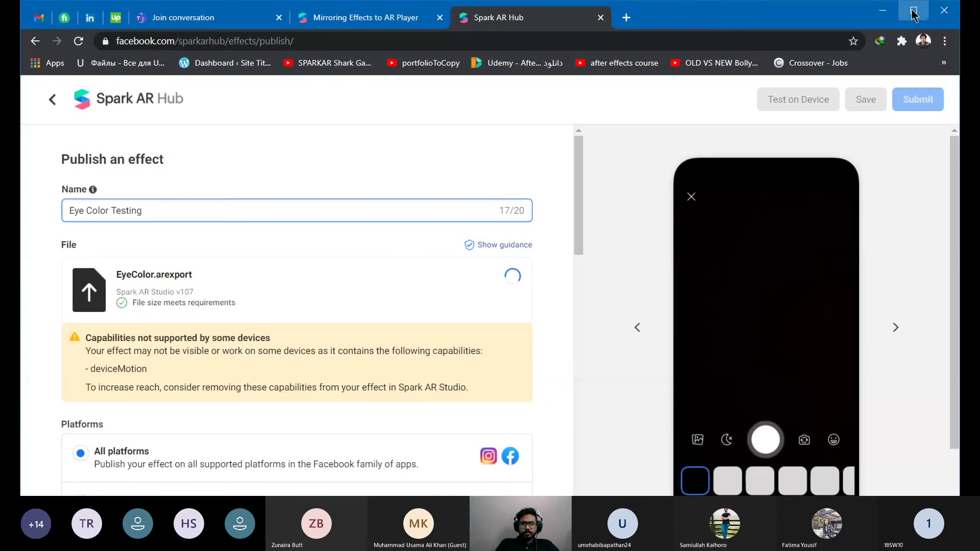
scroll(37, 274, down, 1)
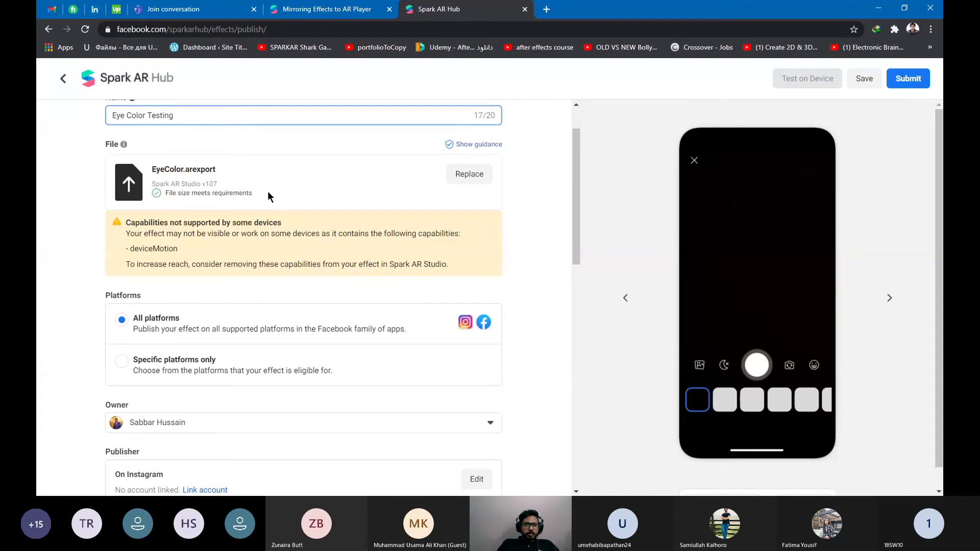
scroll(71, 265, down, 4)
scroll(100, 288, up, 2)
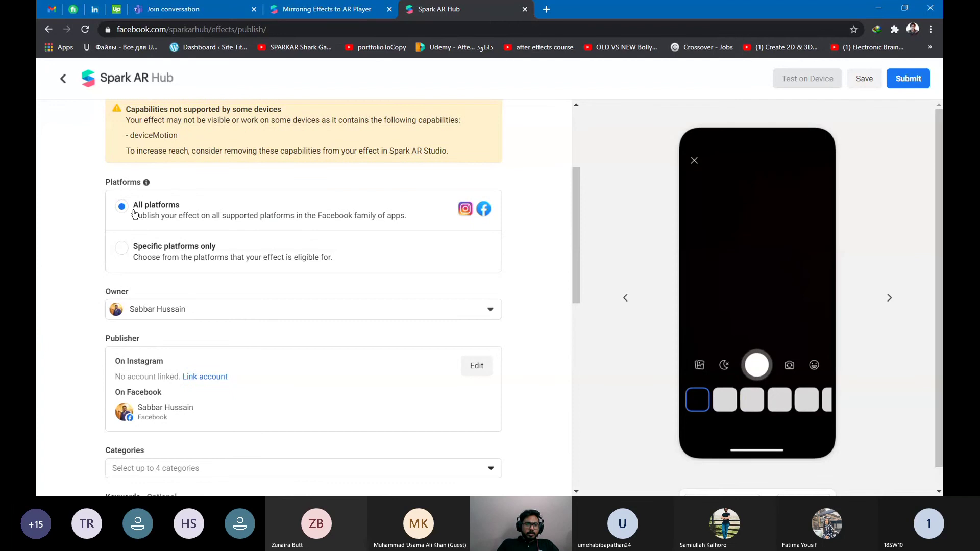
- Switch Platforms to Specific platforms only, then back to All platforms, and scroll to Categories
click(122, 249)
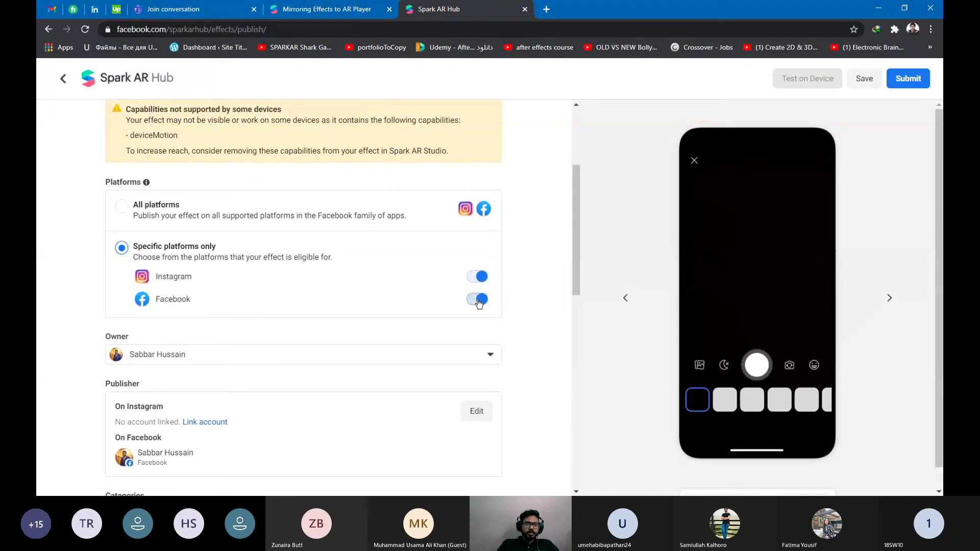
scroll(522, 307, down, 1)
scroll(517, 307, down, 1)
scroll(517, 306, up, 1)
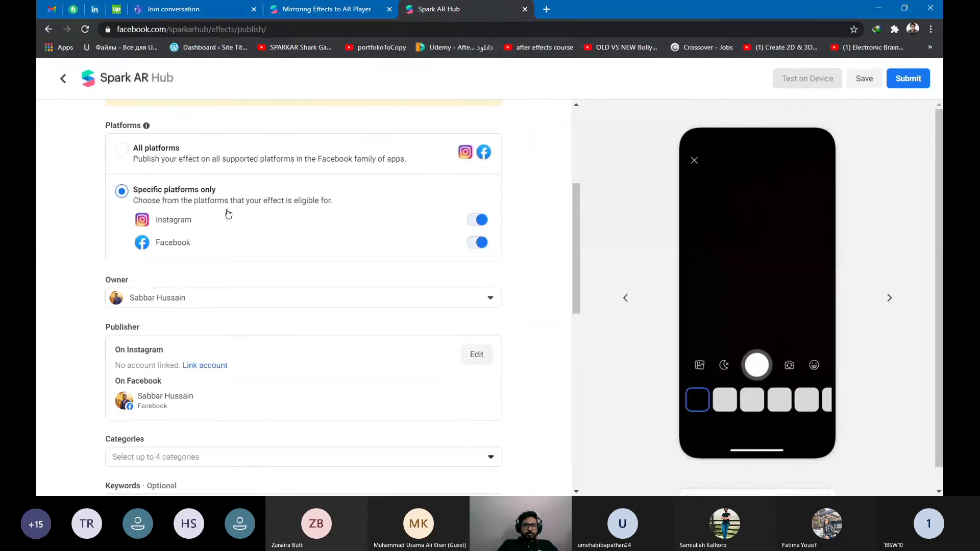
click(123, 152)
scroll(47, 247, down, 3)
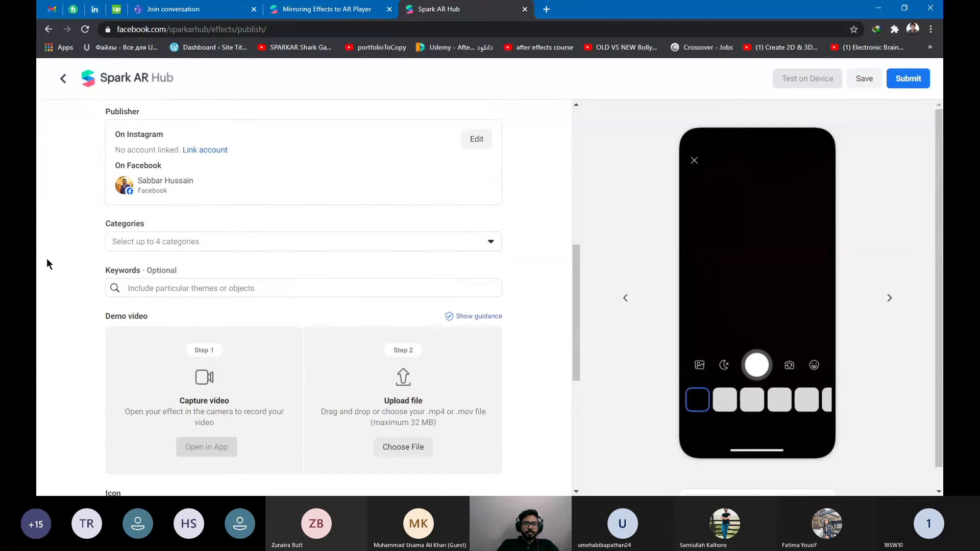
scroll(47, 258, up, 1)
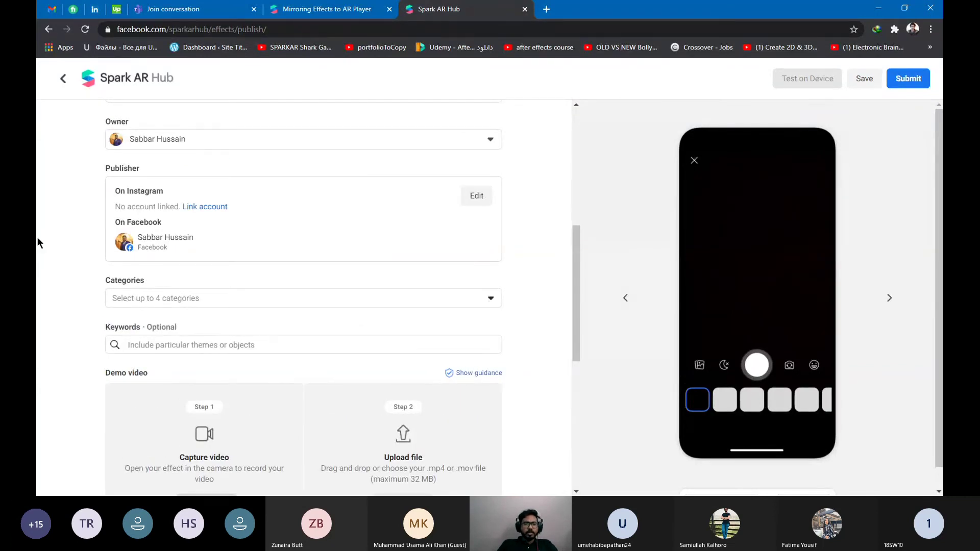
scroll(65, 274, up, 4)
scroll(65, 274, down, 4)
scroll(532, 312, down, 3)
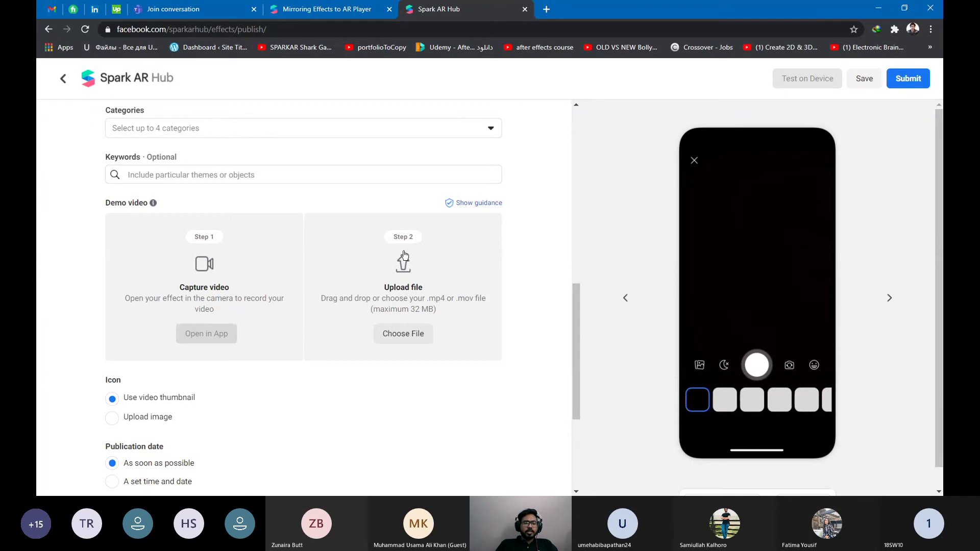
scroll(403, 254, up, 2)
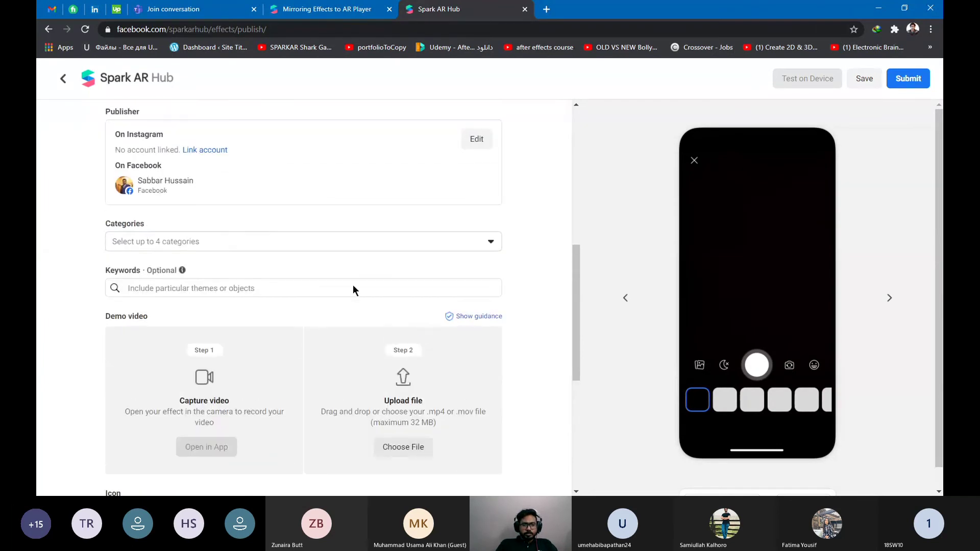
- Choose Selfies as the effect's category
click(341, 243)
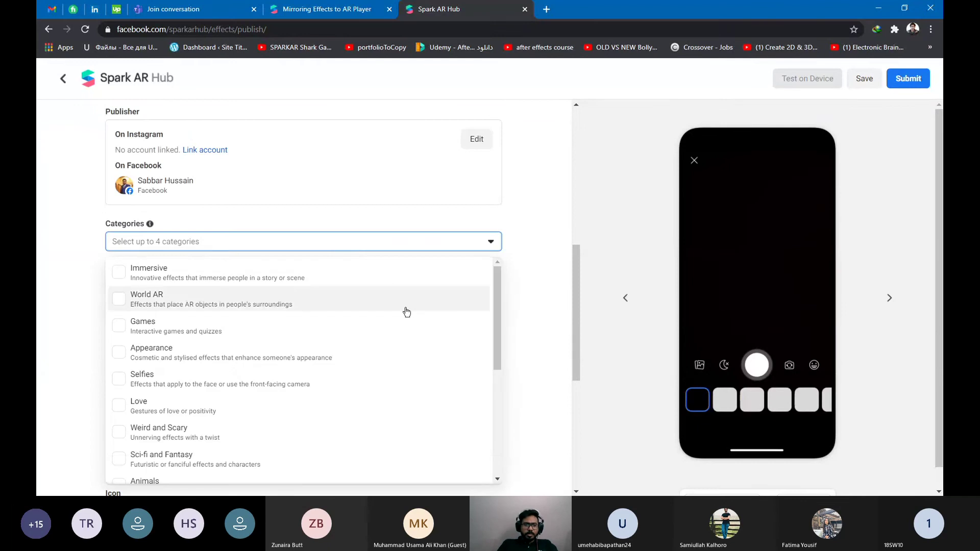
scroll(312, 314, down, 2)
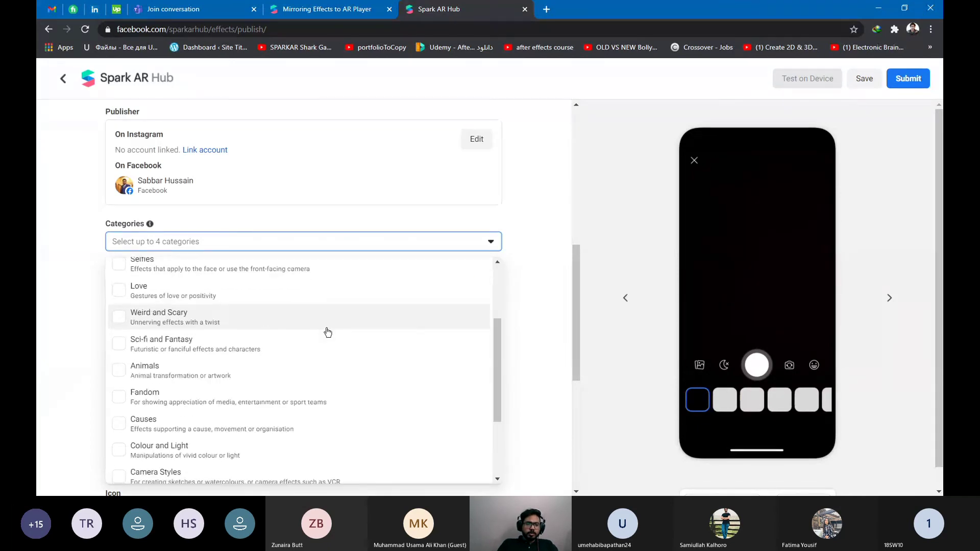
scroll(327, 332, down, 2)
scroll(331, 352, up, 2)
scroll(219, 342, up, 4)
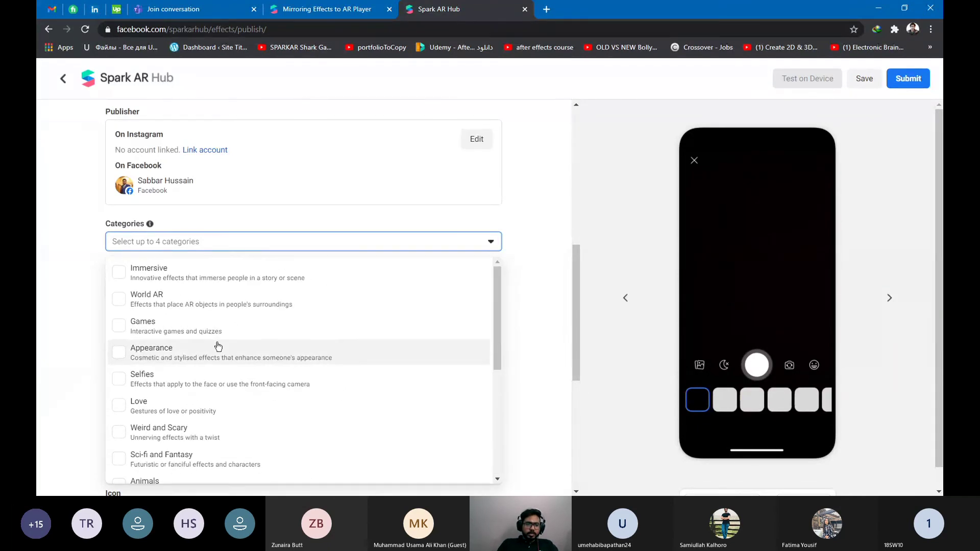
click(179, 385)
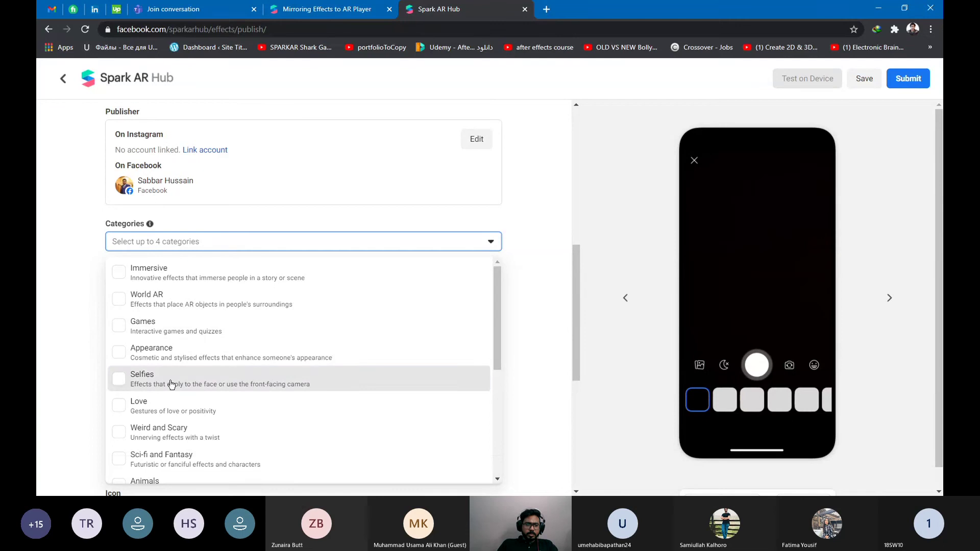
click(39, 339)
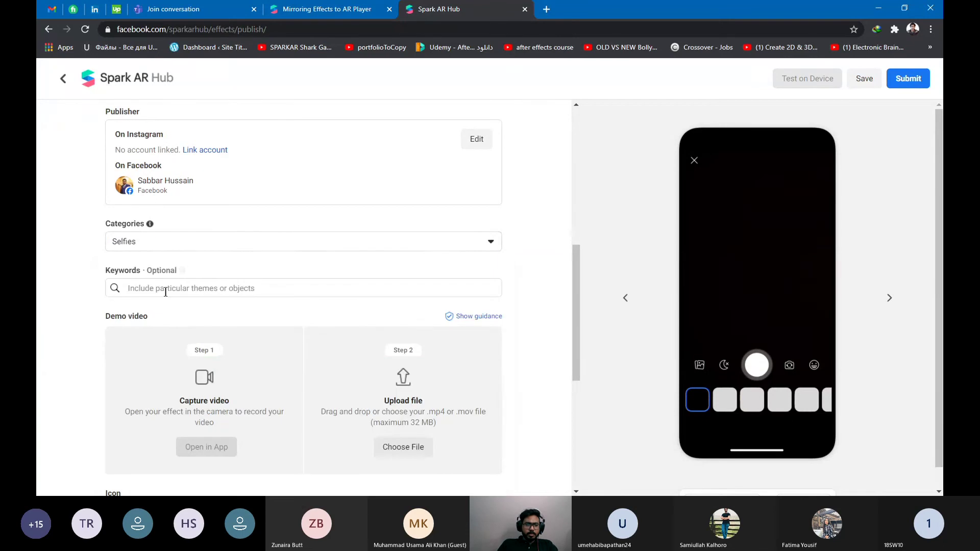
- Add 'eye color' as a keyword chip
click(204, 292)
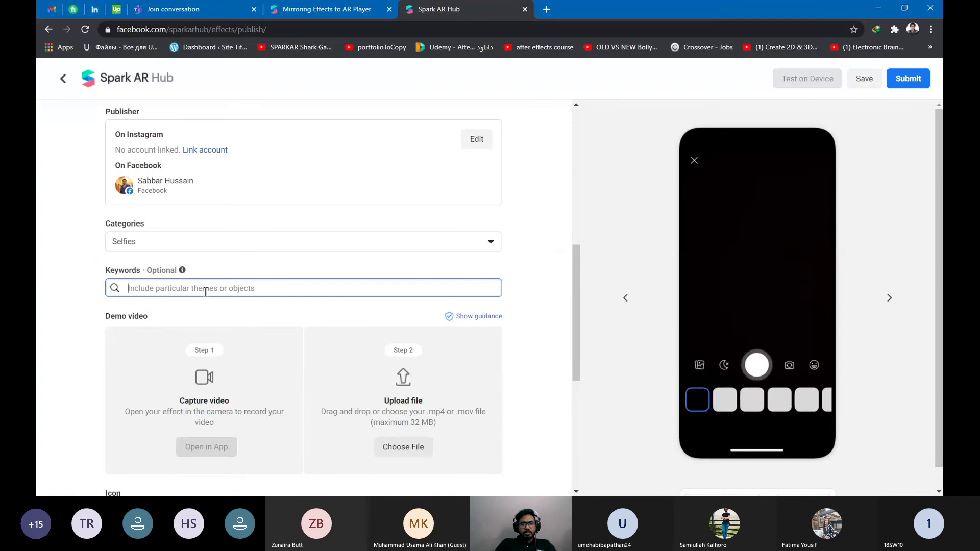
text(eye c)
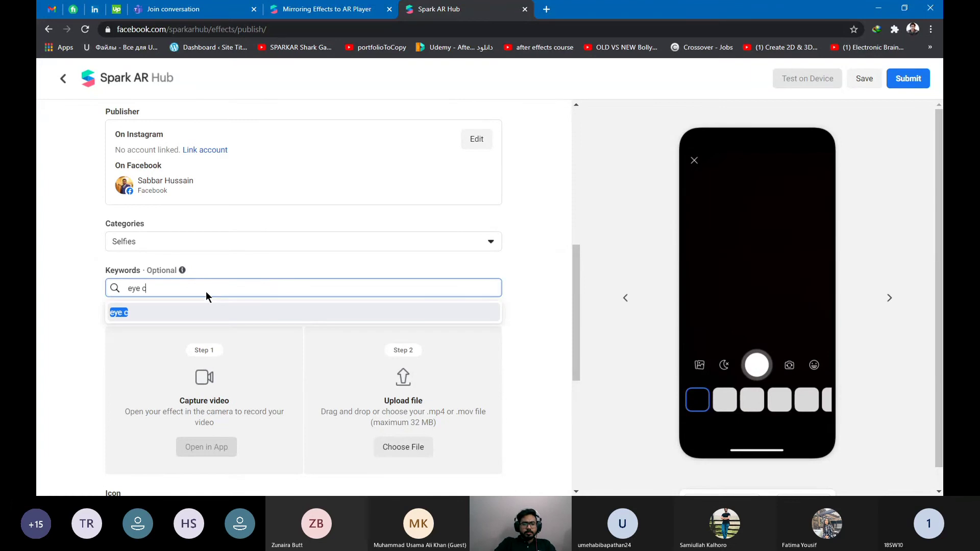
text(olor)
key(Return)
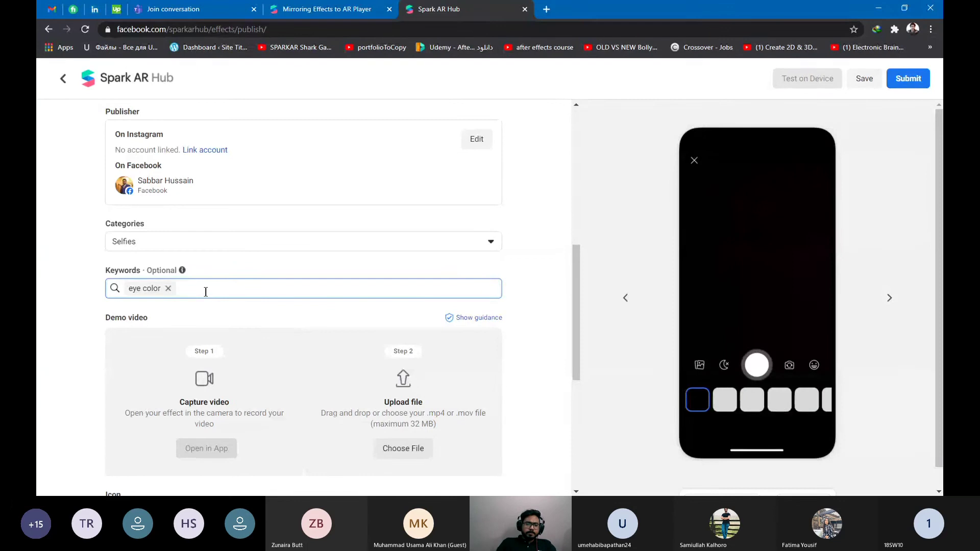
scroll(69, 327, down, 3)
scroll(72, 335, up, 2)
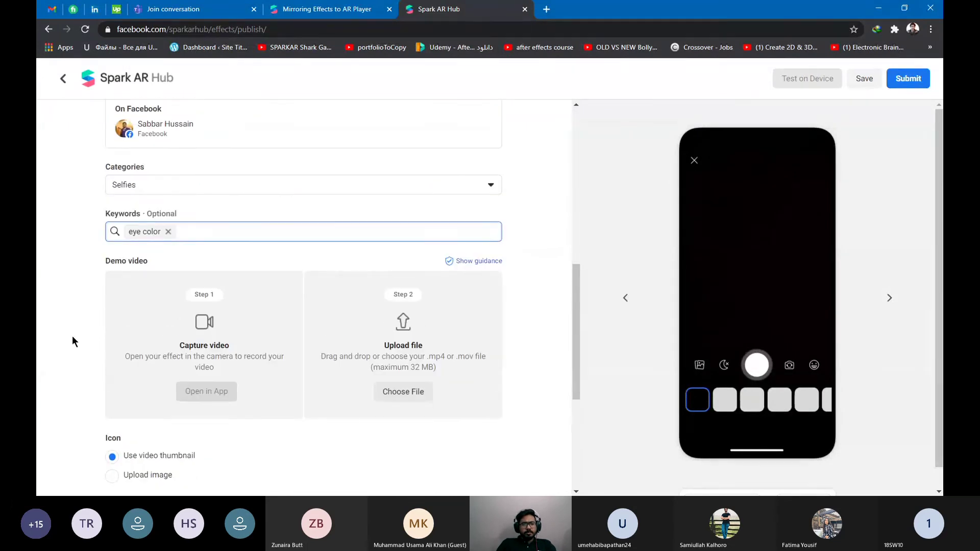
scroll(72, 335, down, 2)
scroll(75, 341, down, 2)
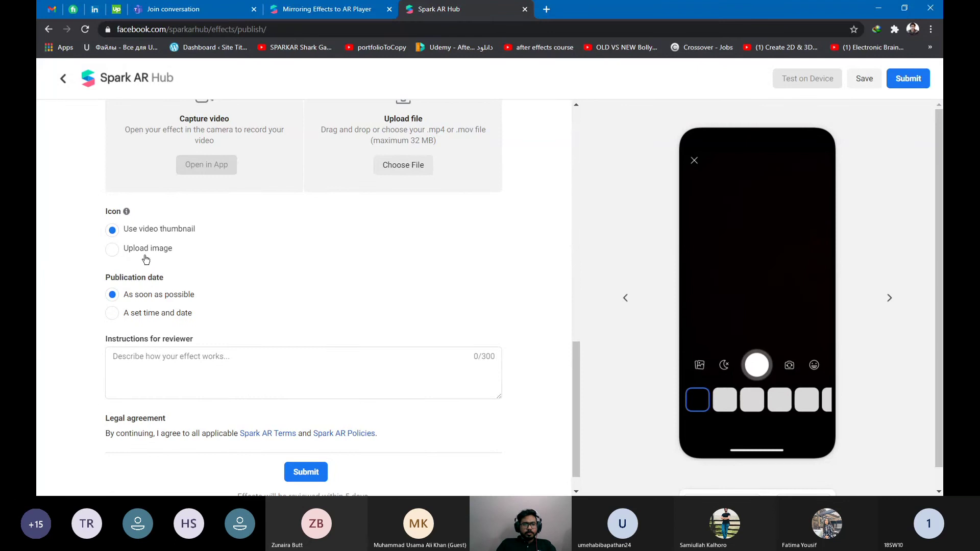
scroll(300, 303, down, 1)
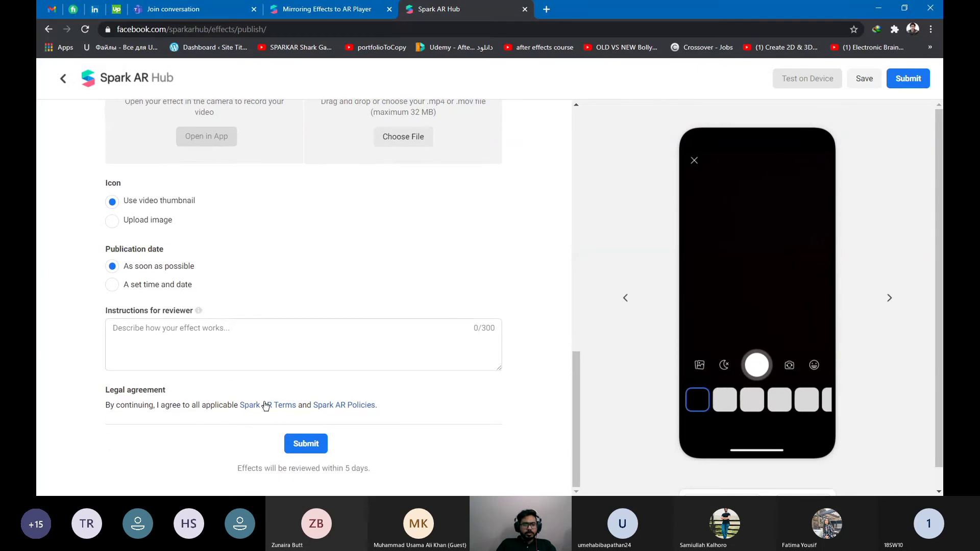
click(189, 338)
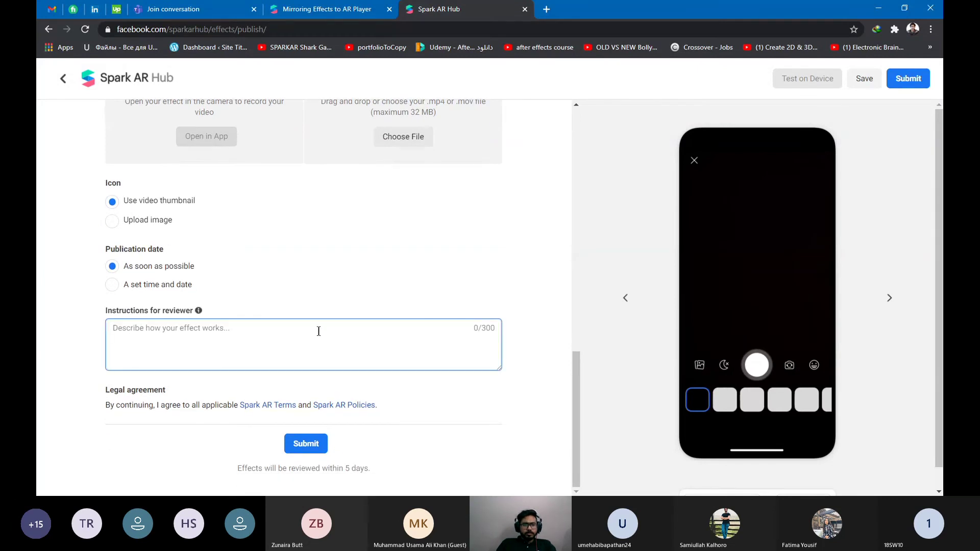
scroll(339, 350, up, 7)
scroll(340, 351, up, 6)
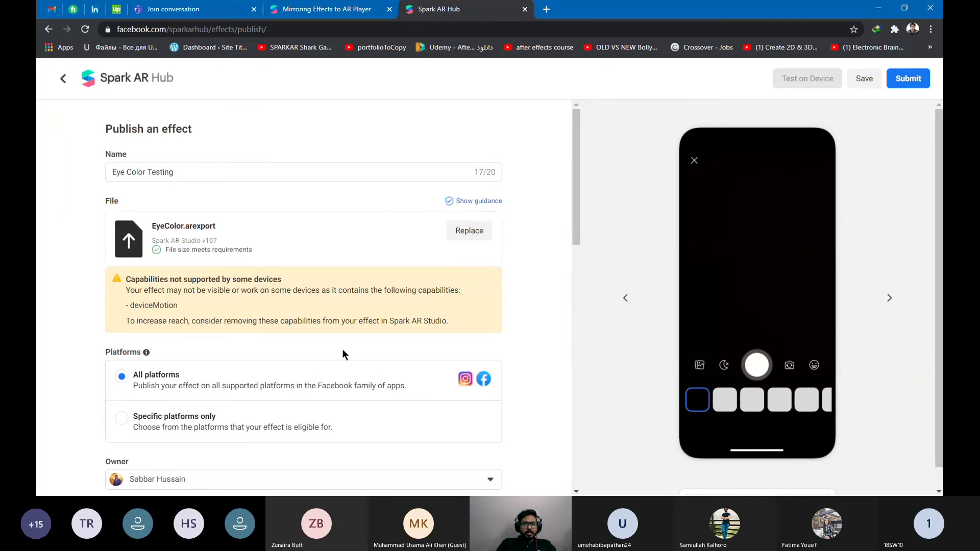
scroll(345, 349, down, 6)
scroll(212, 274, down, 3)
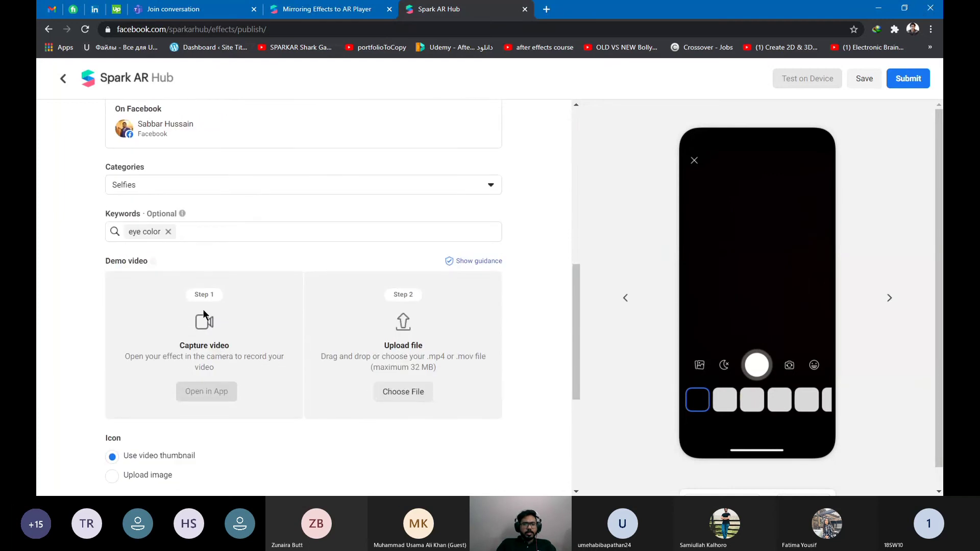
scroll(199, 312, down, 3)
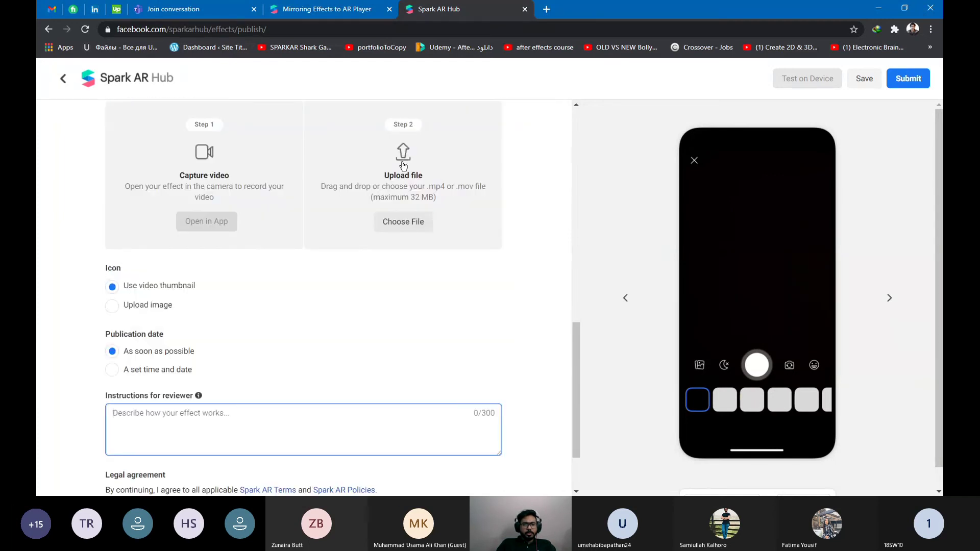
scroll(366, 353, down, 2)
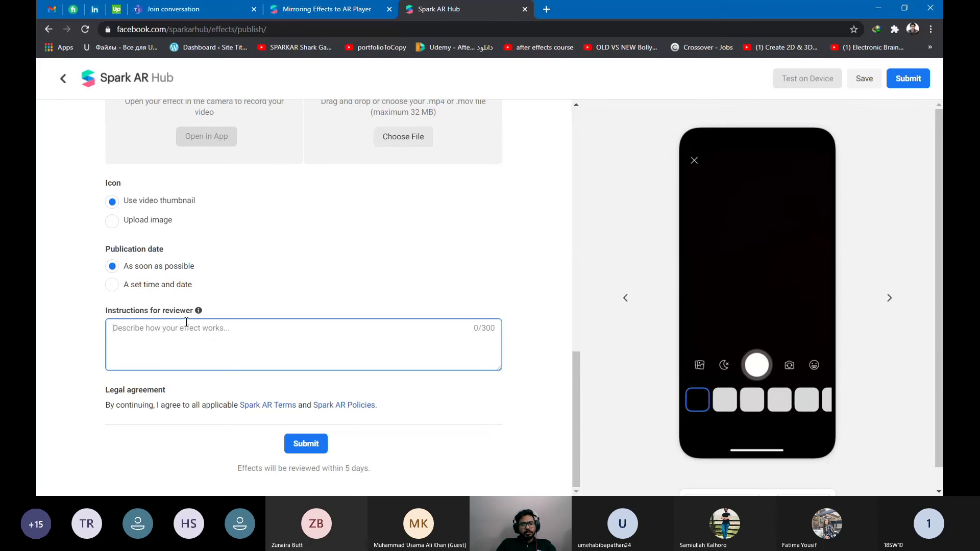
- Submit the Eye Color Testing effect for review twice, triggering the form's validation errors
click(301, 444)
scroll(312, 323, up, 4)
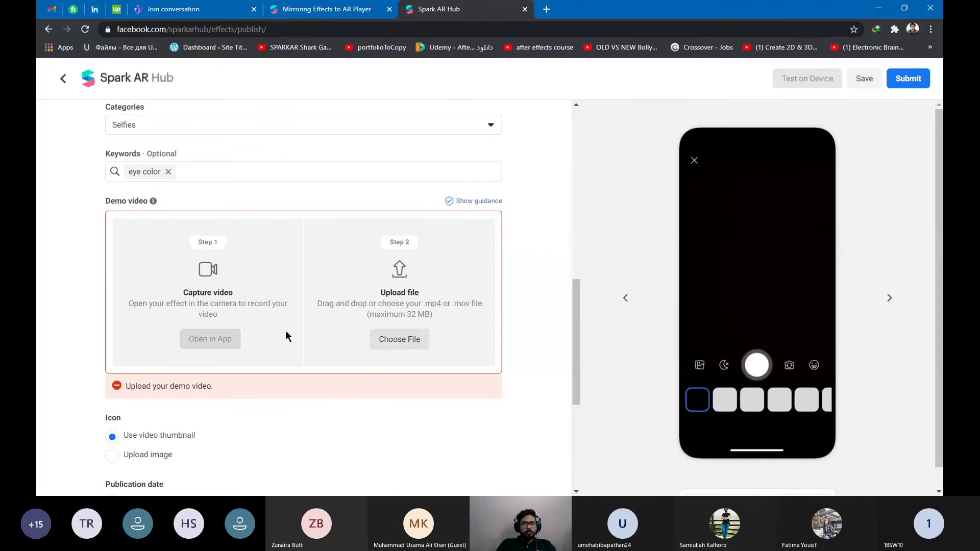
scroll(280, 332, down, 5)
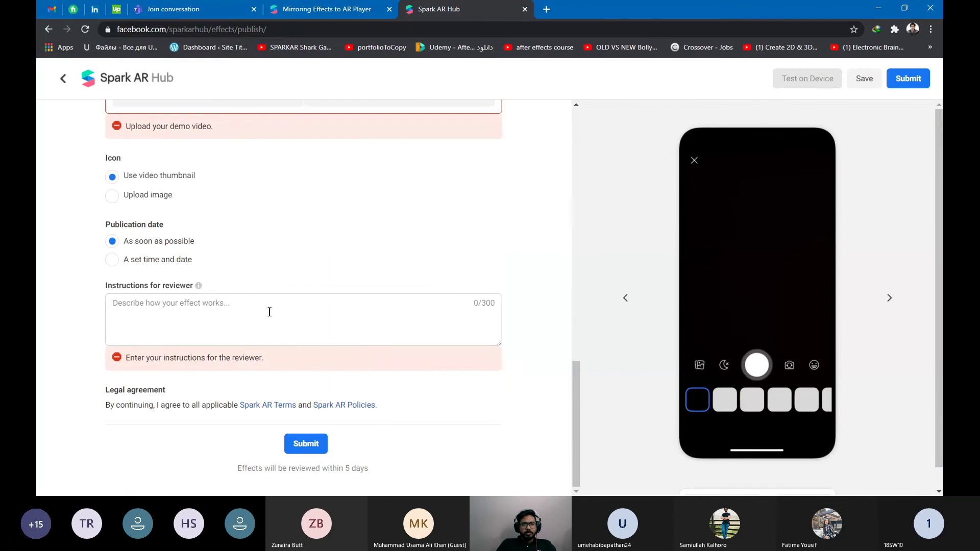
click(343, 324)
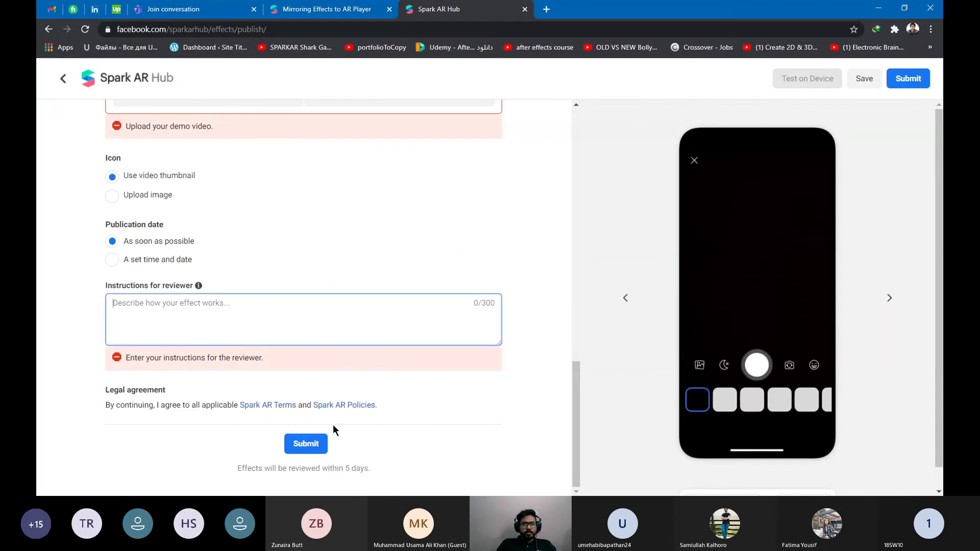
click(312, 444)
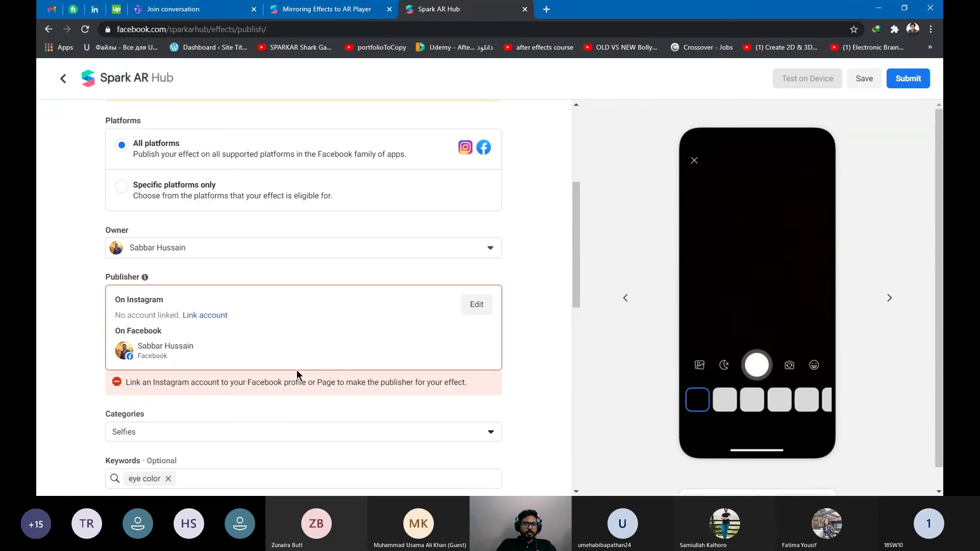
- Review the red errors on Demo video, Instructions for reviewer and Publisher
scroll(357, 381, down, 1)
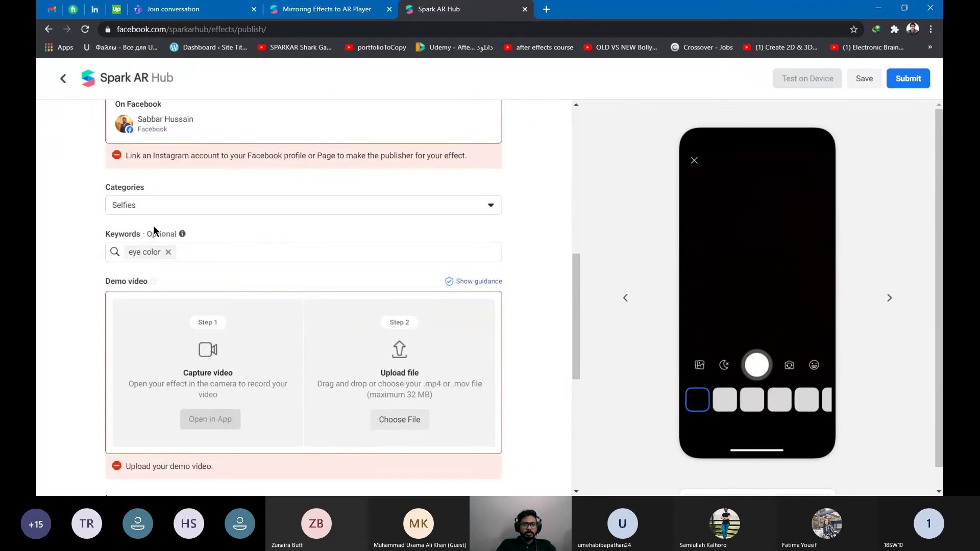
scroll(351, 316, down, 6)
scroll(359, 327, up, 3)
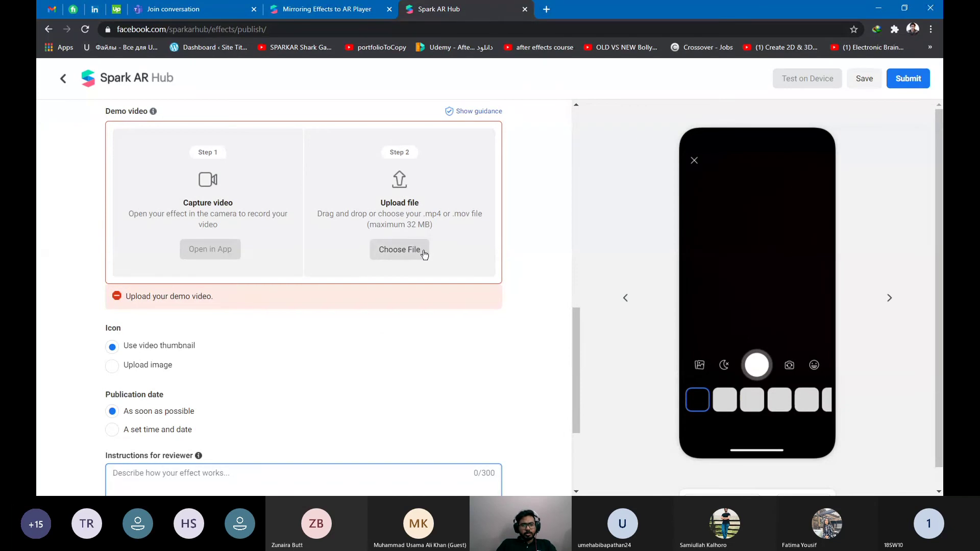
scroll(426, 307, down, 3)
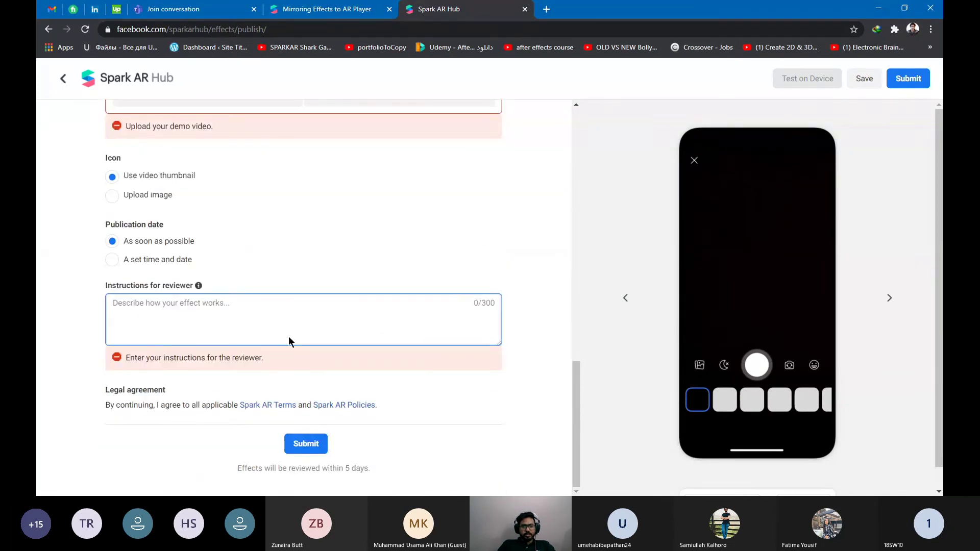
scroll(316, 255, up, 4)
scroll(439, 204, up, 5)
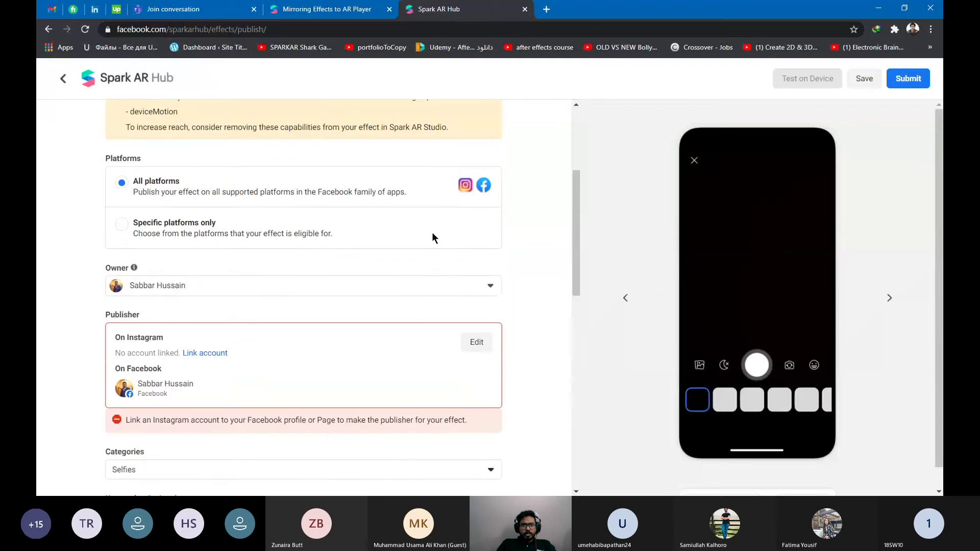
scroll(388, 204, up, 5)
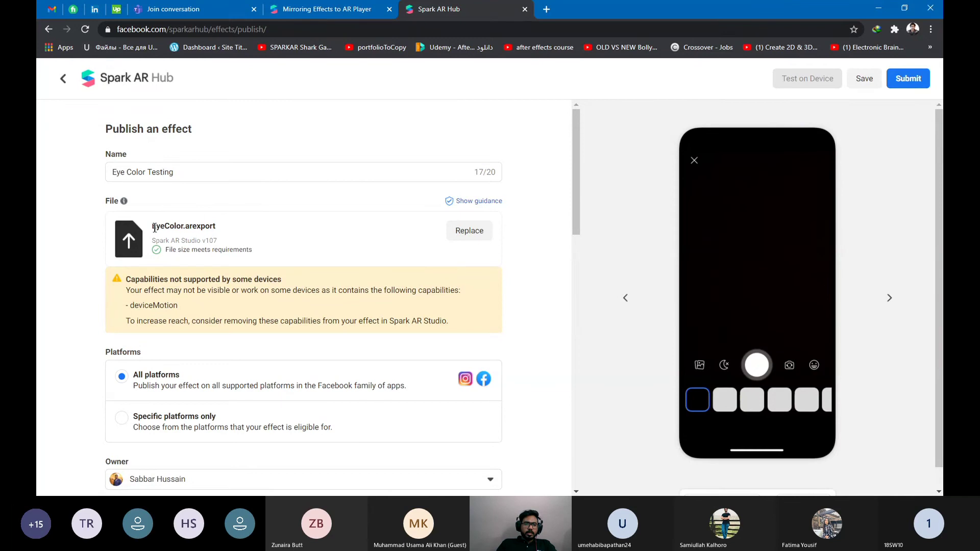
- Select the EyeColor.arexport file name and scroll the form back to the top
drag(153, 227, 244, 236)
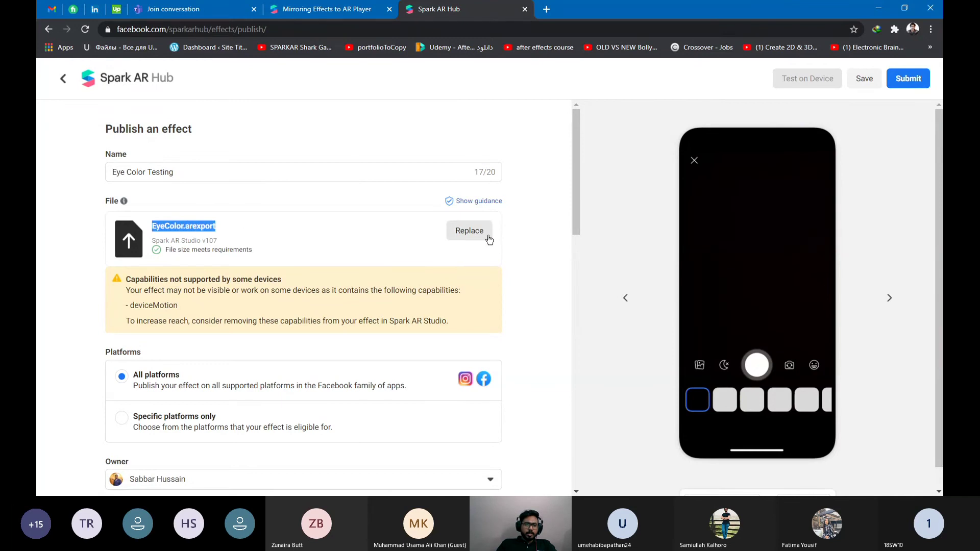
scroll(310, 283, down, 3)
scroll(335, 277, down, 8)
scroll(350, 281, down, 5)
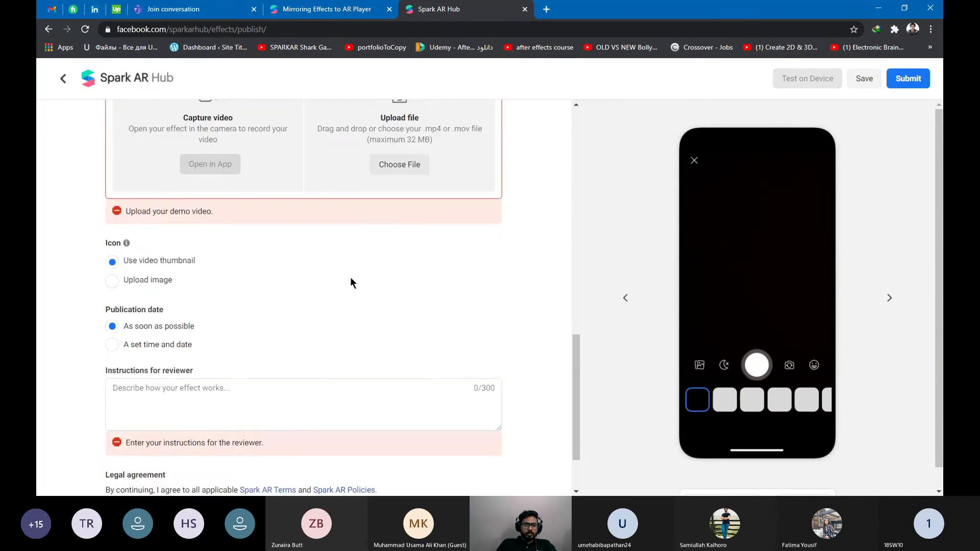
scroll(351, 282, up, 5)
scroll(461, 257, up, 8)
scroll(480, 211, up, 3)
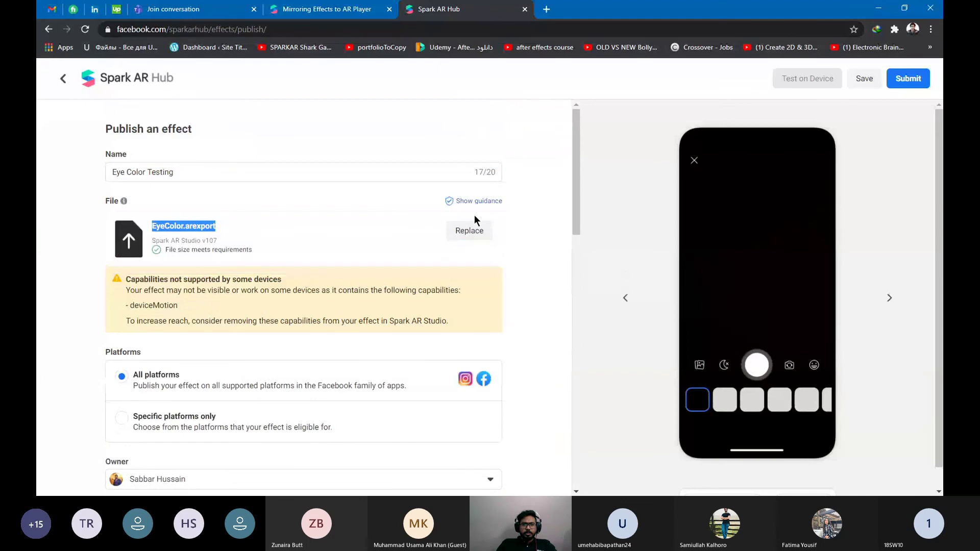
- Return to the Hub Home dashboard, open a new tab's address bar, then minimize Chrome
click(62, 78)
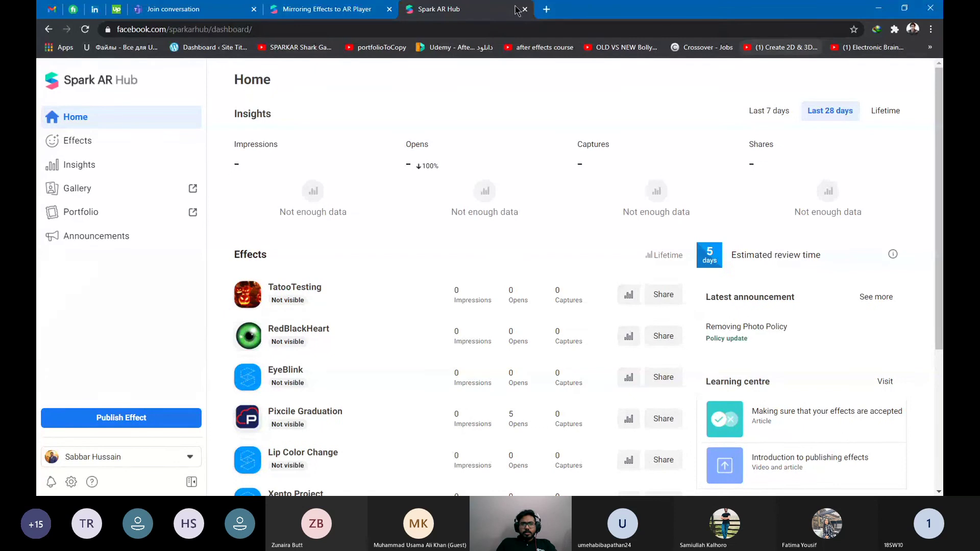
click(546, 9)
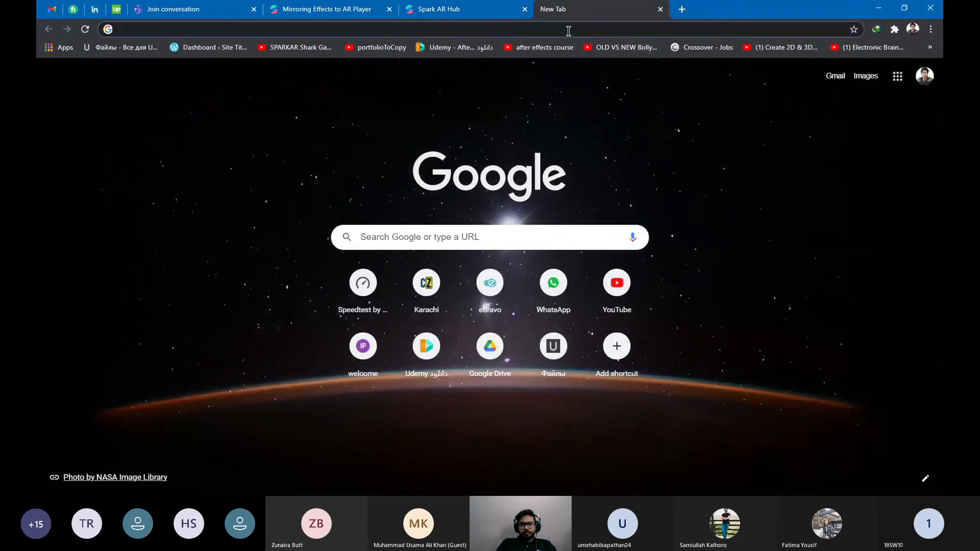
click(570, 29)
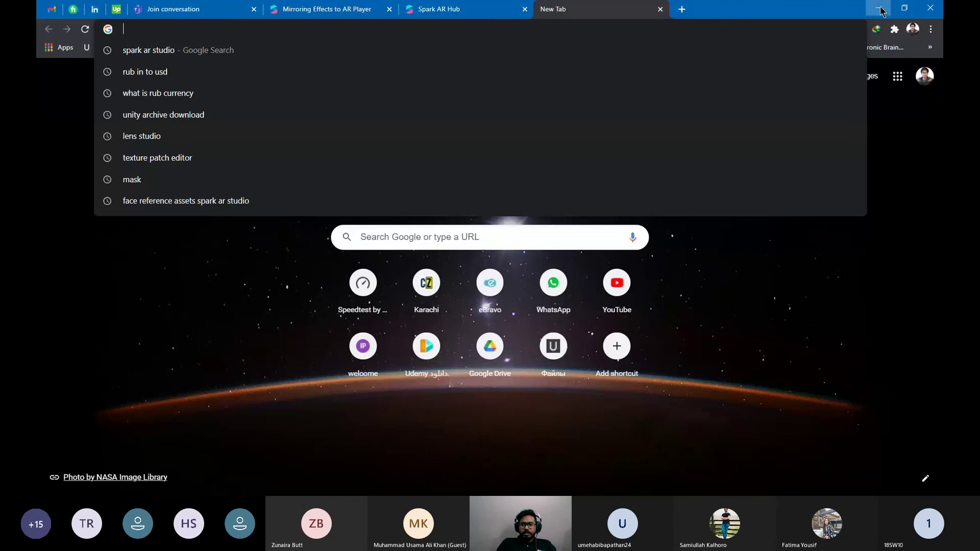
click(881, 10)
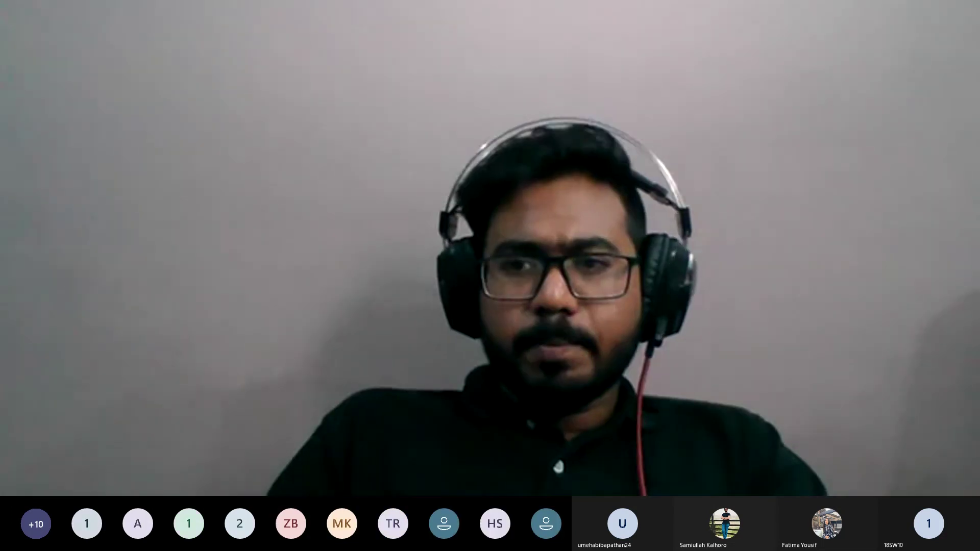
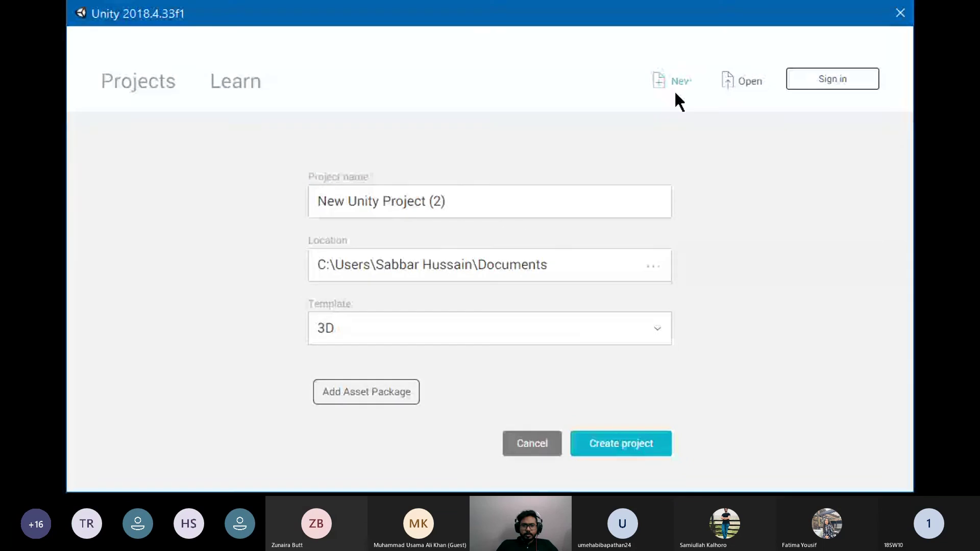
- Replace the default name 'New Unity Project (2)' with 'AR First Project' and check the Documents location
click(498, 204)
triple_click(501, 204)
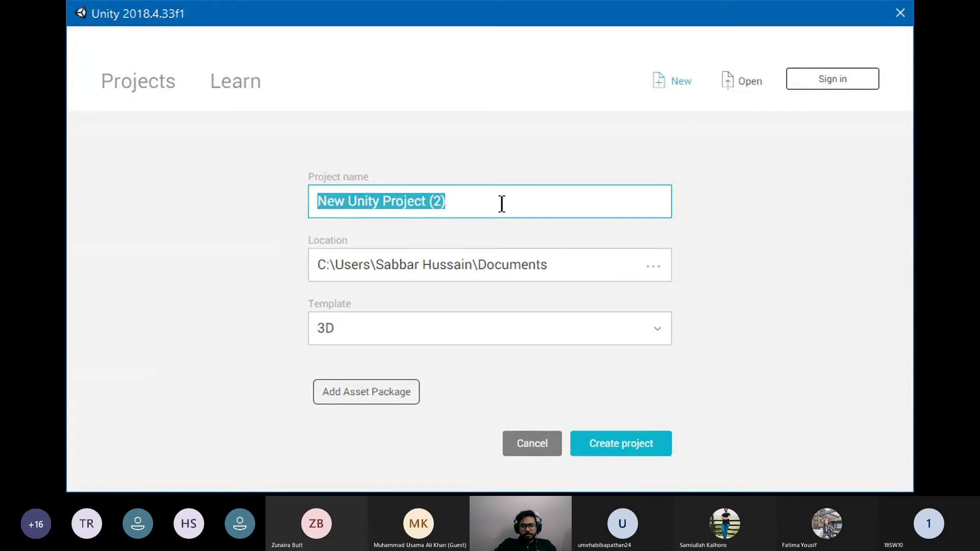
text(AR)
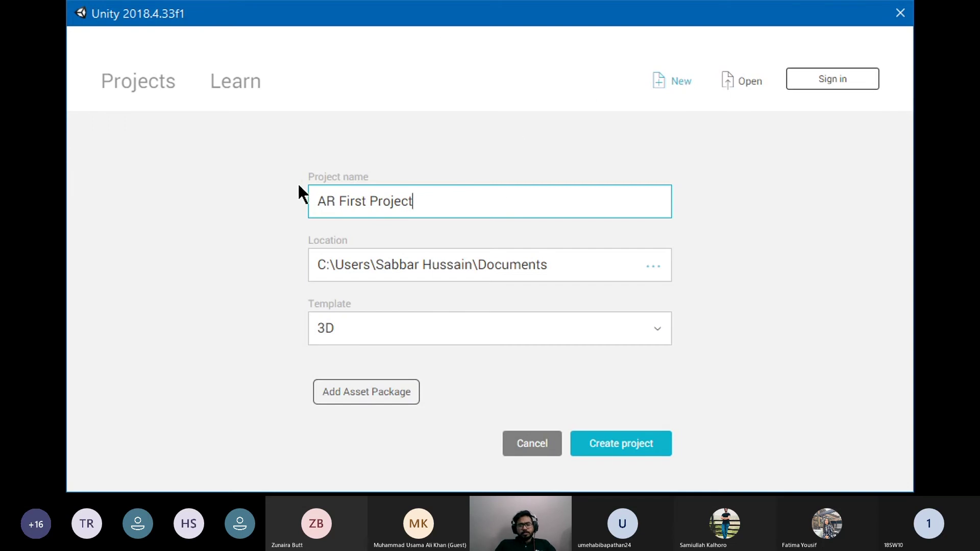
drag(435, 198, 196, 208)
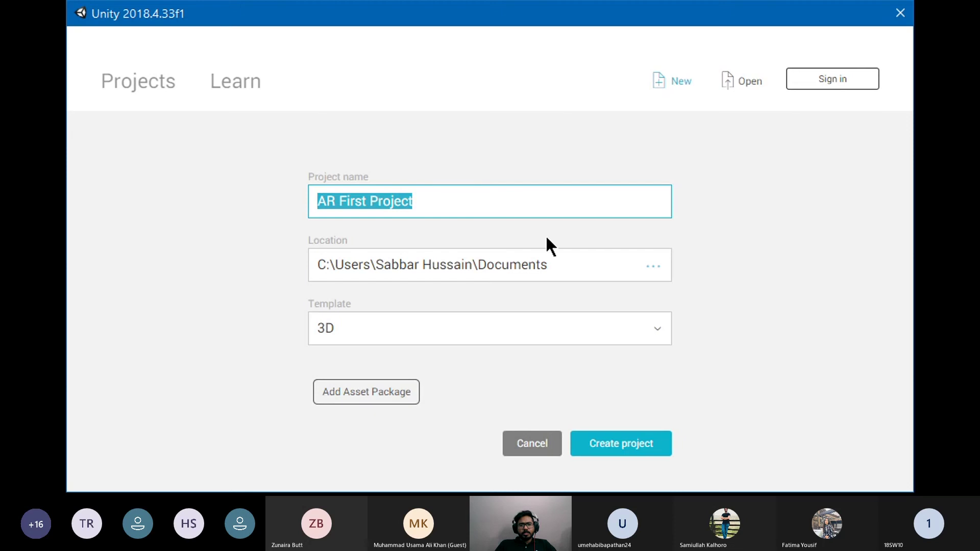
drag(569, 267, 231, 258)
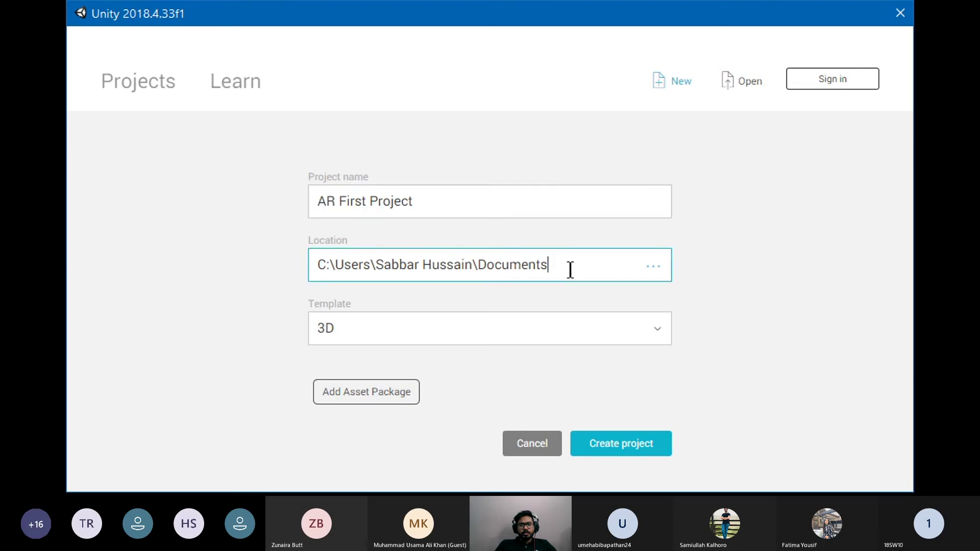
click(231, 258)
drag(553, 267, 78, 244)
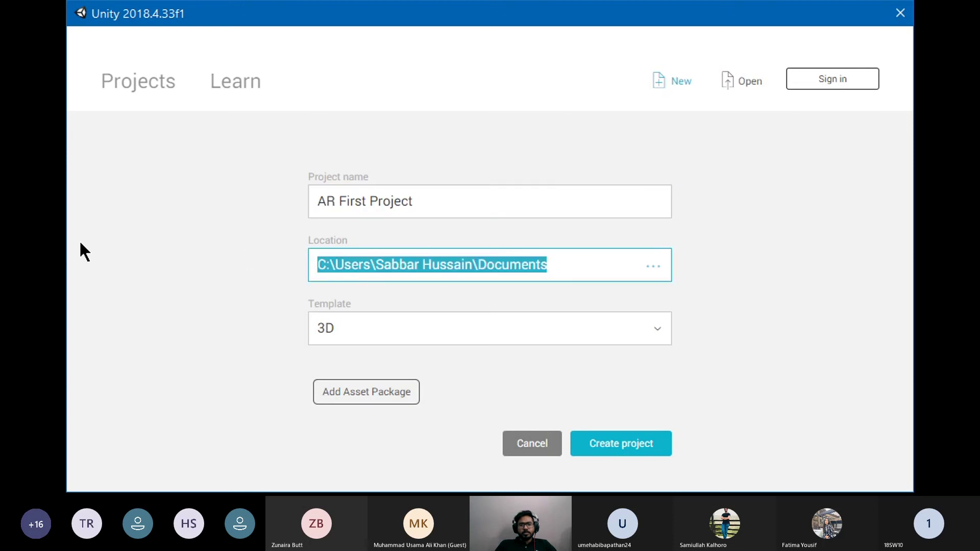
click(181, 261)
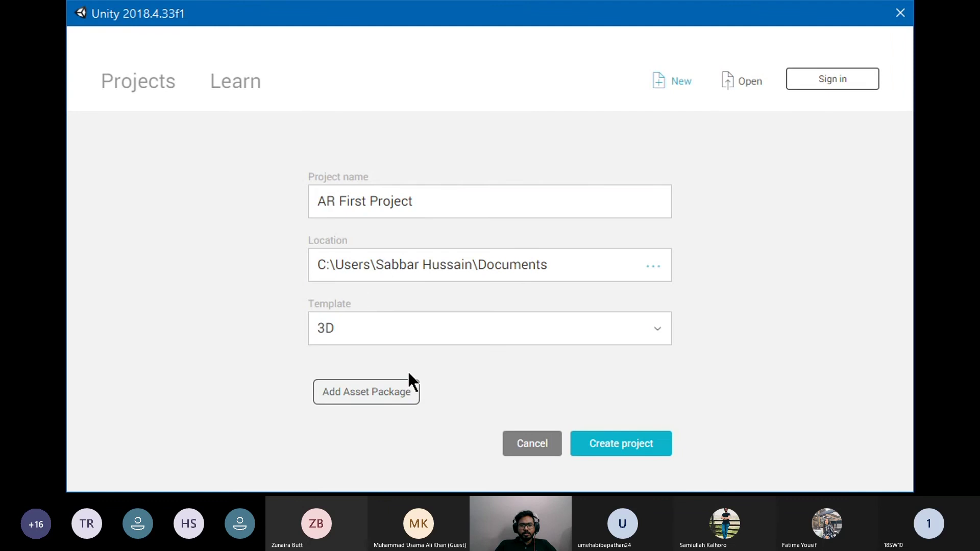
click(422, 338)
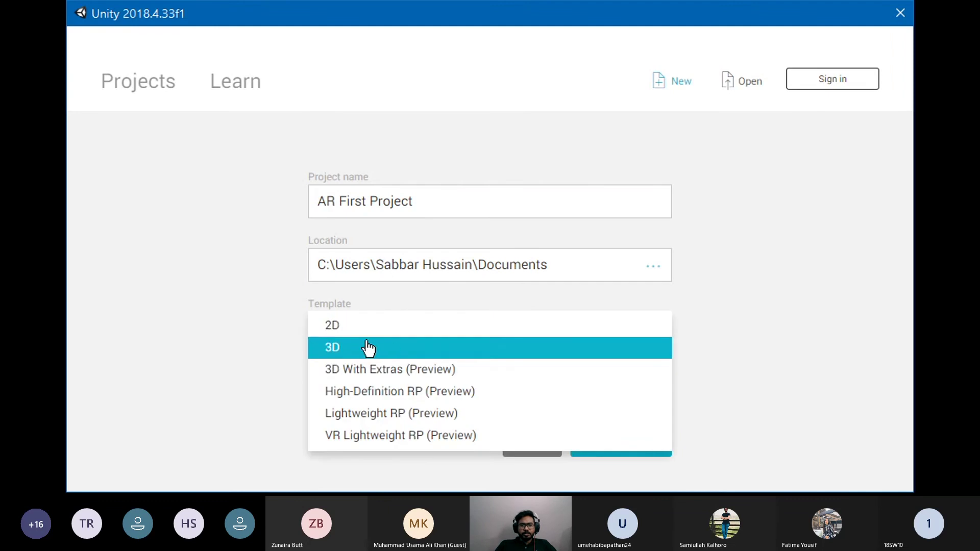
click(368, 348)
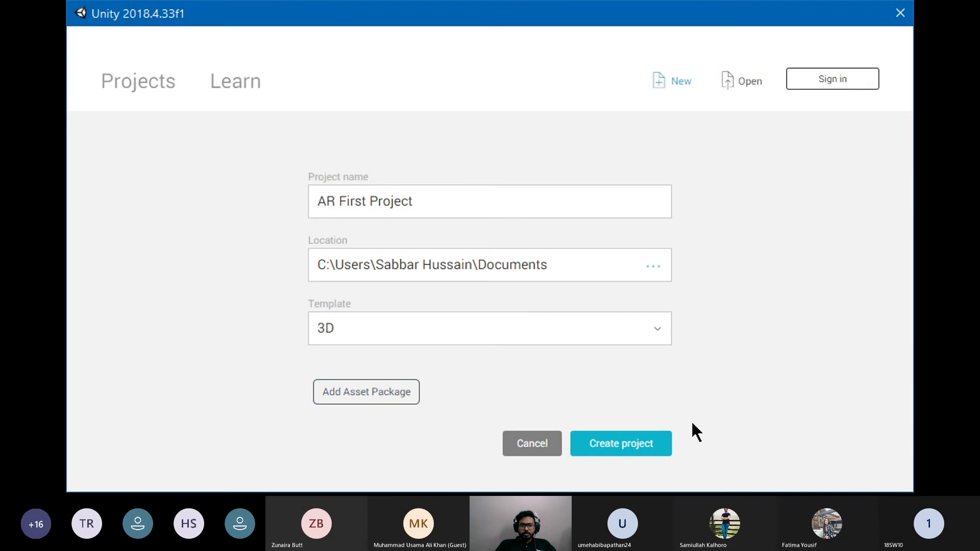
- Create the project and wait for Unity 2018.4 to open SampleScene with Main Camera and Directional Light
click(641, 456)
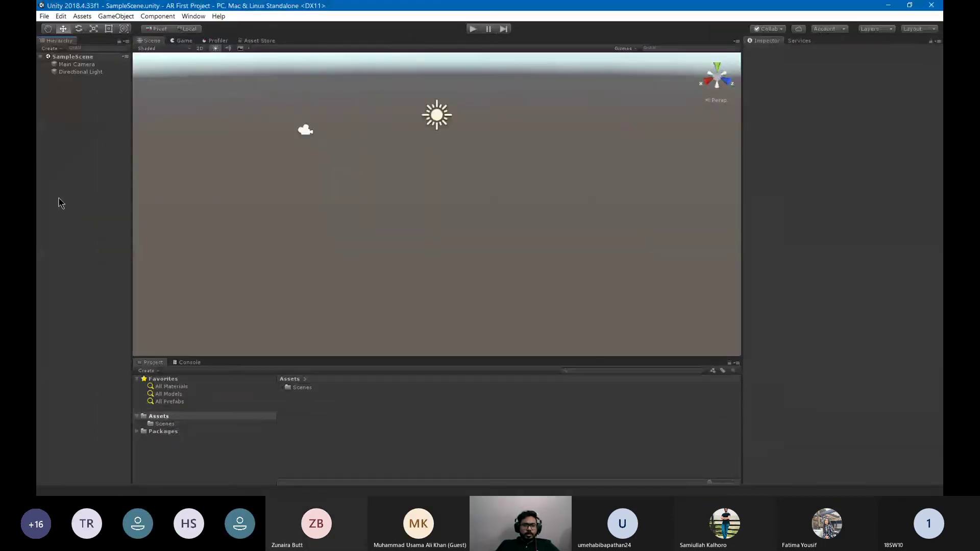
- Open the Scenes folder showing SampleScene, then list the folders inside Packages
click(171, 424)
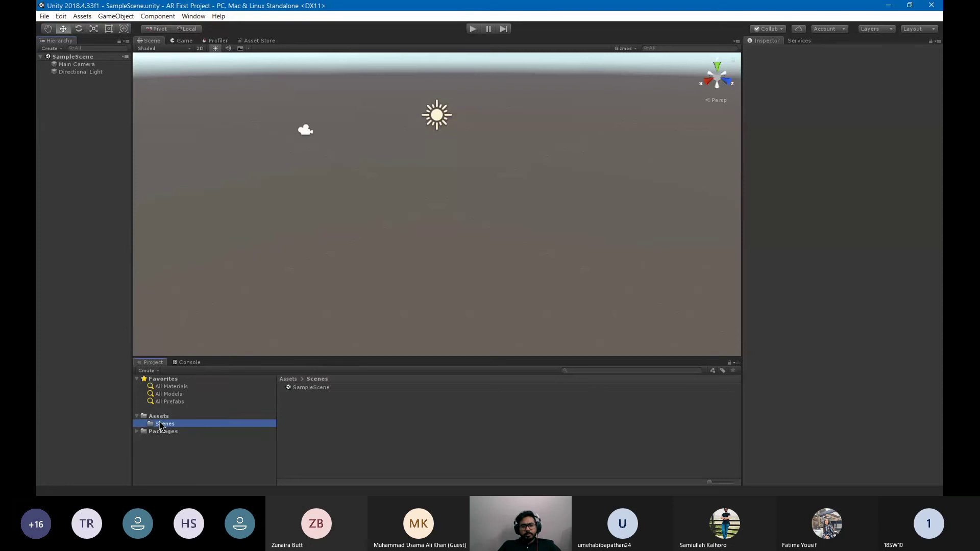
click(172, 416)
click(170, 424)
click(169, 431)
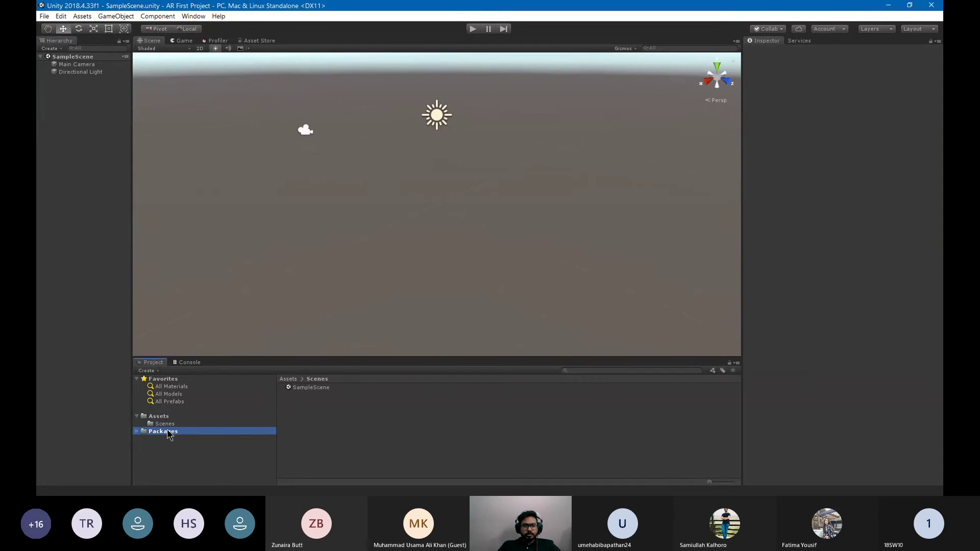
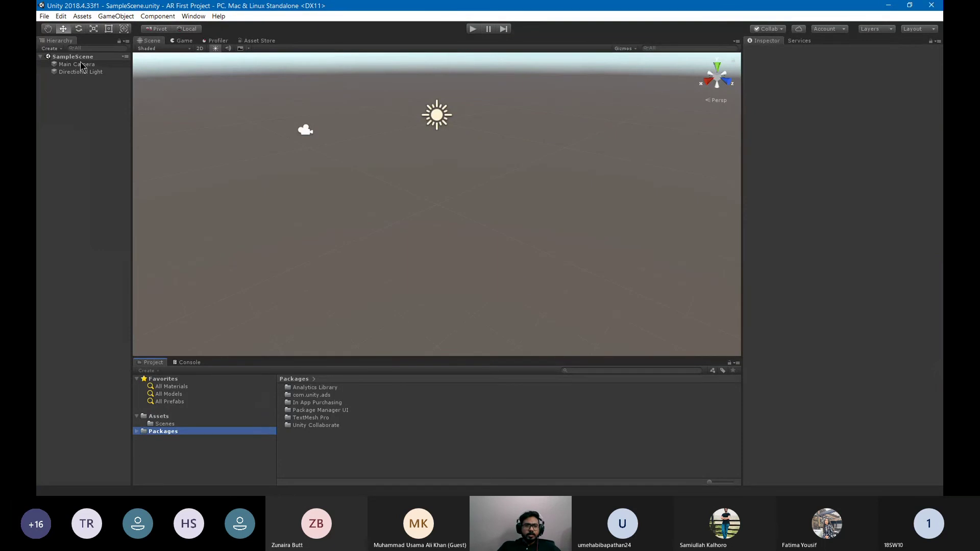
- Compare the Main Camera and Directional Light settings by selecting each in turn in the Scene view
click(151, 41)
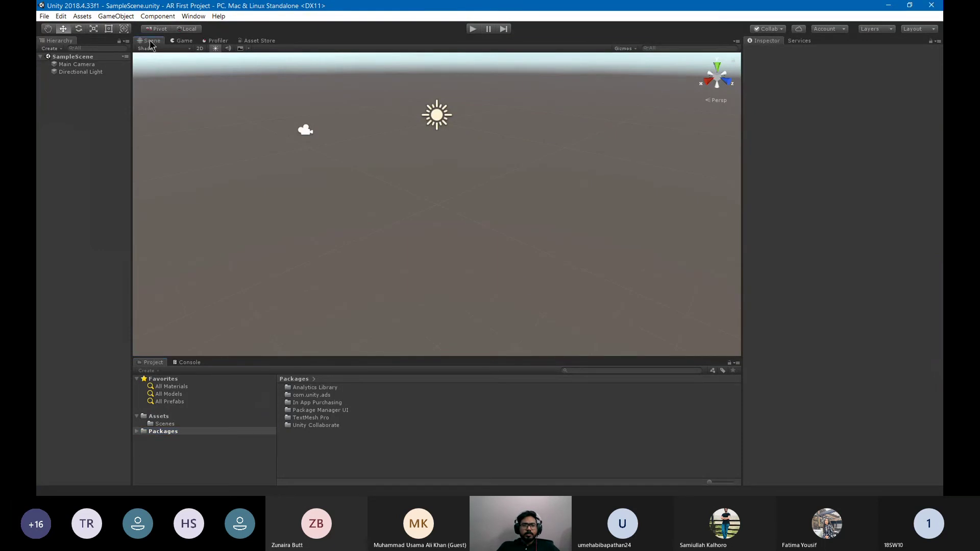
click(305, 130)
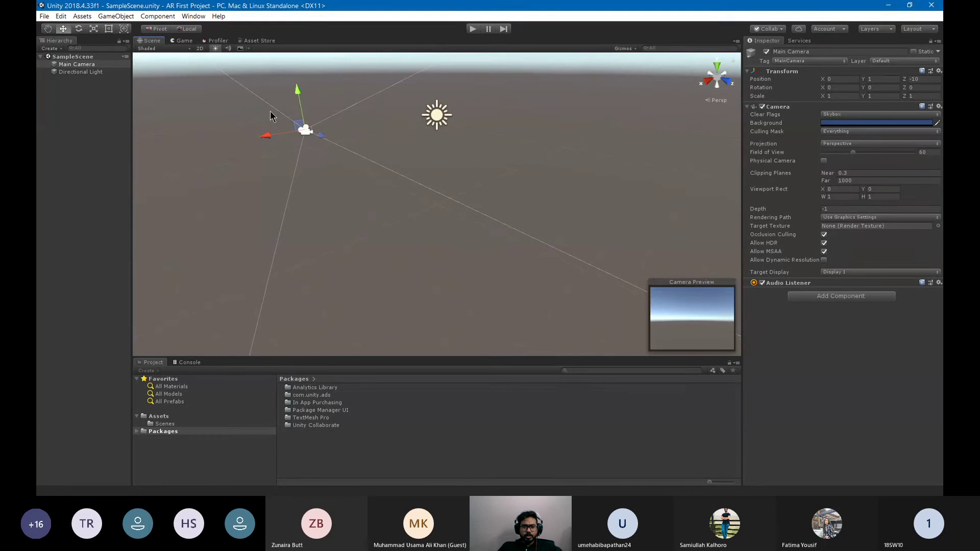
click(434, 117)
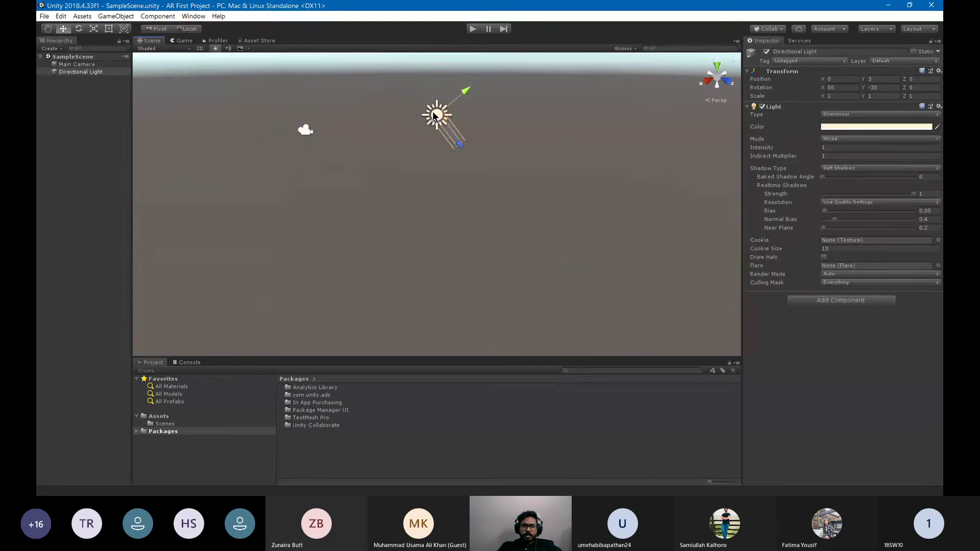
click(306, 131)
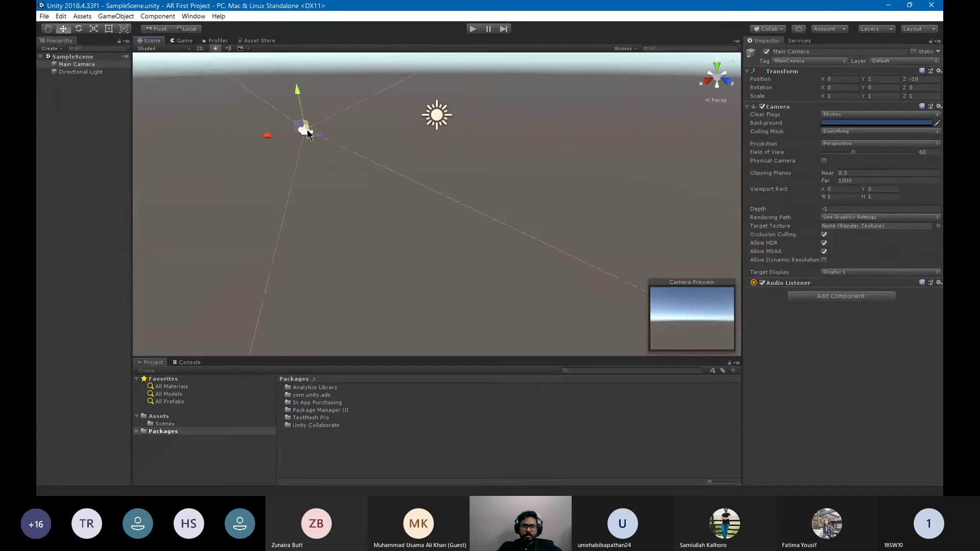
click(438, 116)
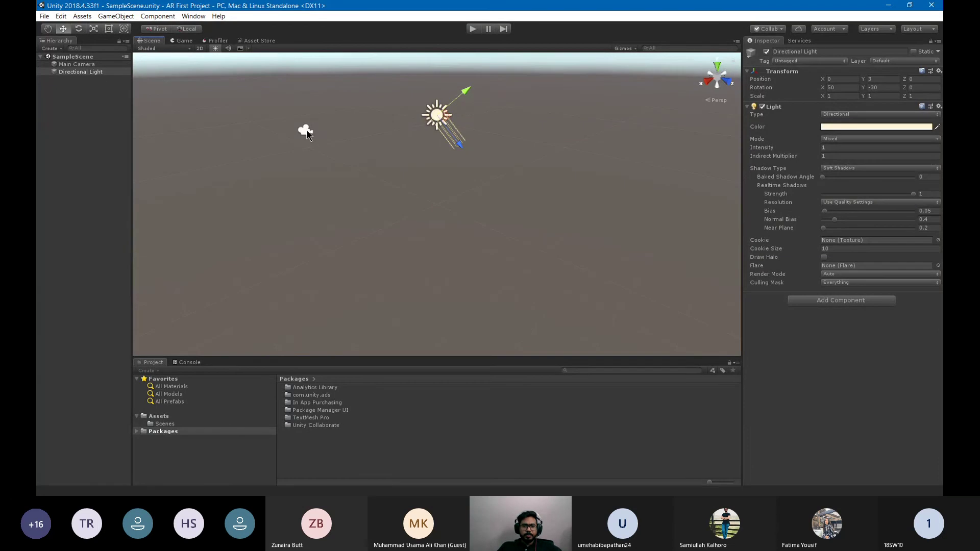
click(305, 130)
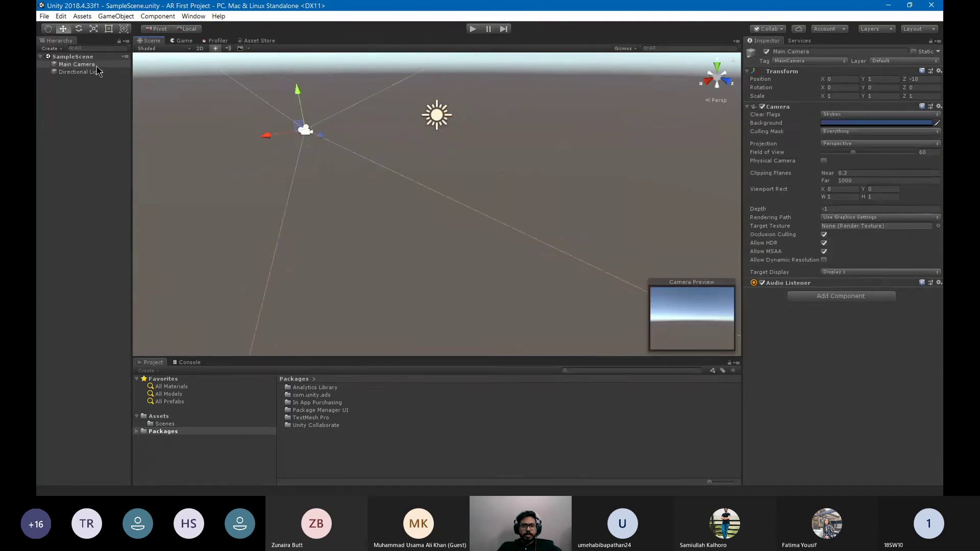
click(342, 175)
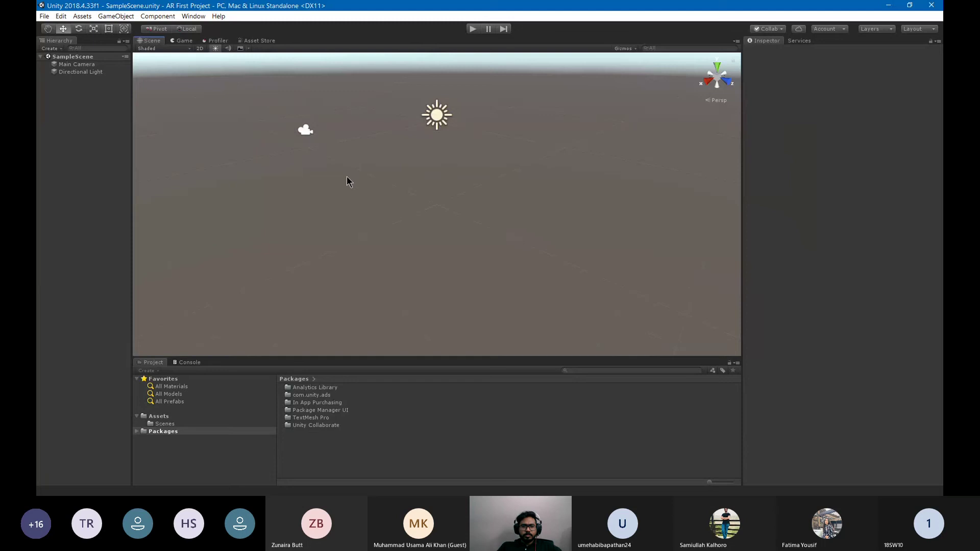
click(441, 117)
- Orbit the Scene view around the Directional Light, tilting up toward the sky and back
scroll(438, 112, down, 5)
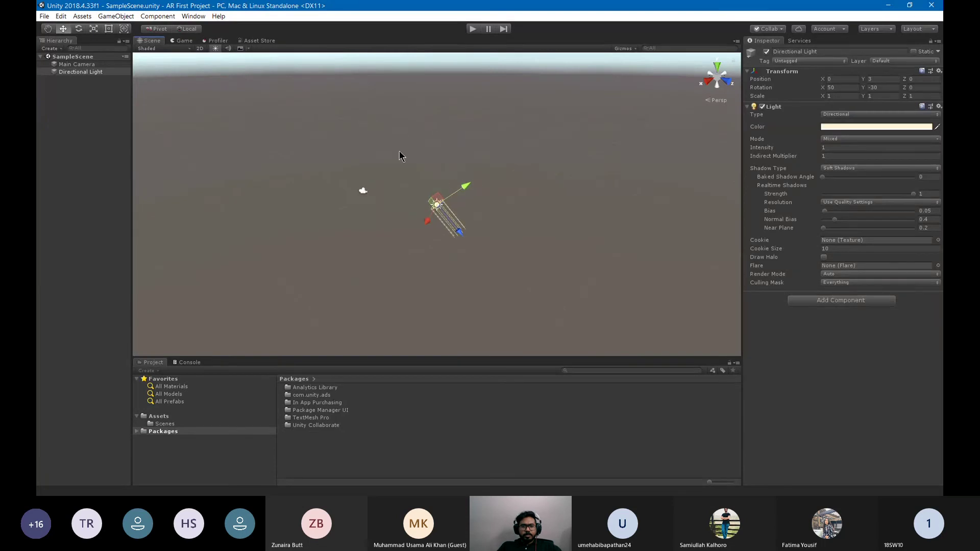
alt+drag(328, 143, 465, 223)
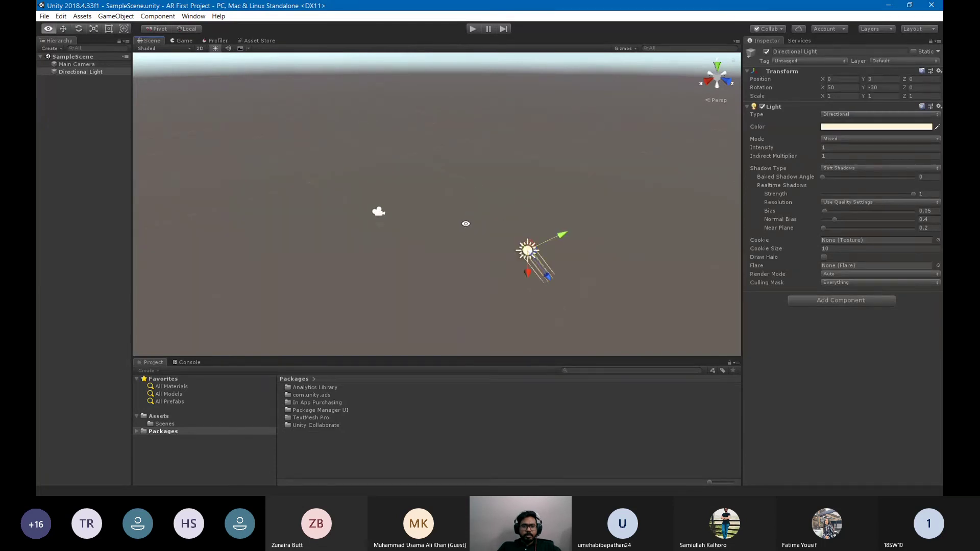
alt+drag(519, 123, 443, 20)
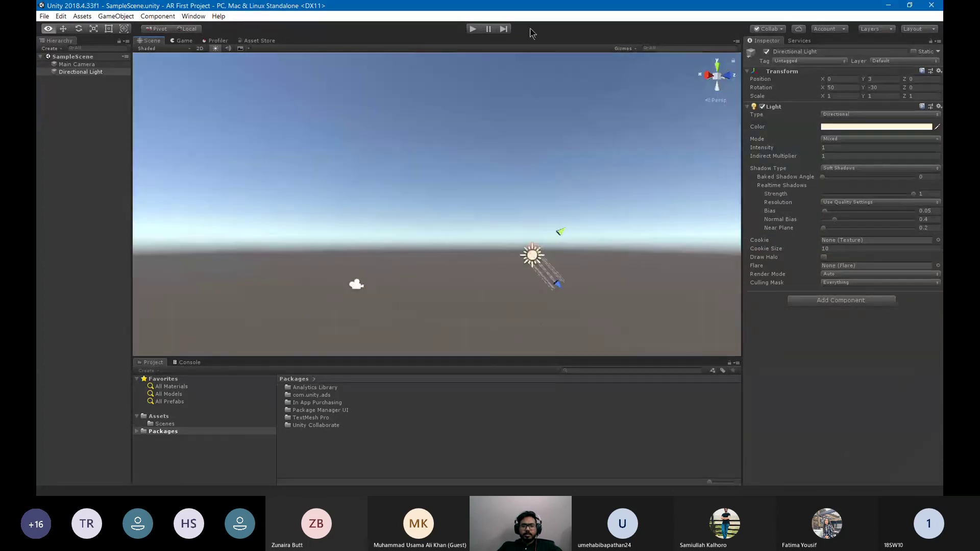
mouse_move(443, 20)
alt+mouse_down()
mouse_move(328, 67)
mouse_move(537, 80)
mouse_move(513, 125)
alt+mouse_up()
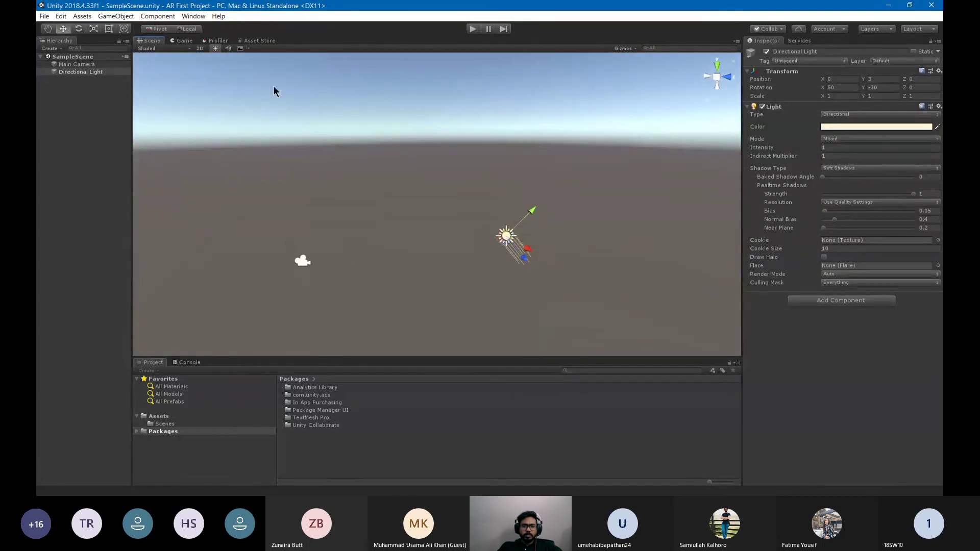
scroll(418, 186, up, 1)
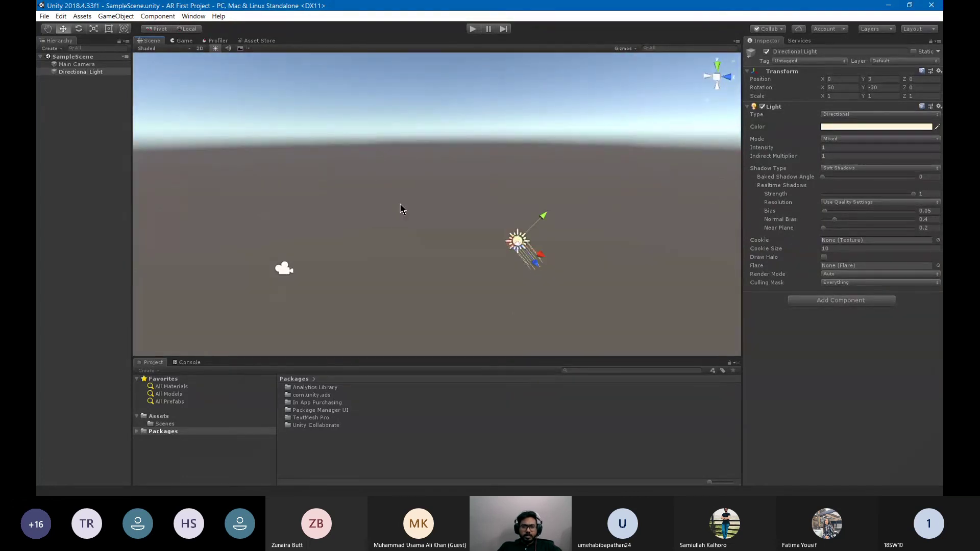
mouse_move(258, 243)
alt+mouse_down()
mouse_move(192, 232)
mouse_move(415, 186)
alt+mouse_up()
- Zoom the Scene view in and out around the light and camera
scroll(430, 147, up, 5)
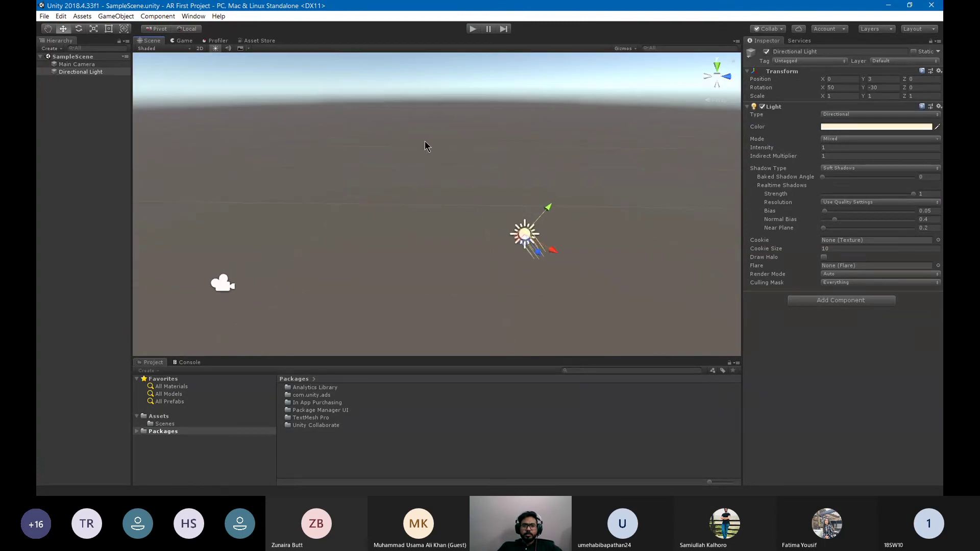
scroll(430, 147, down, 4)
scroll(430, 146, up, 2)
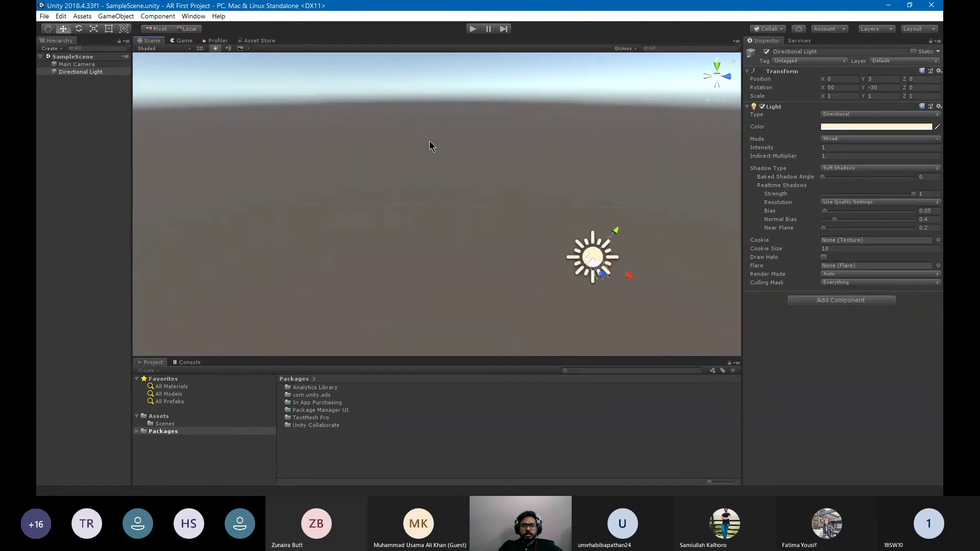
scroll(430, 147, up, 3)
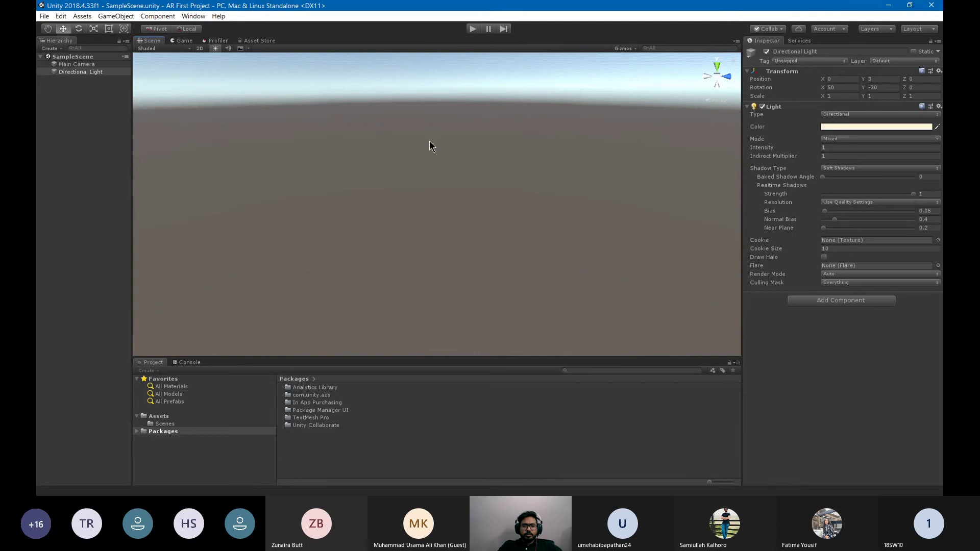
scroll(430, 146, down, 4)
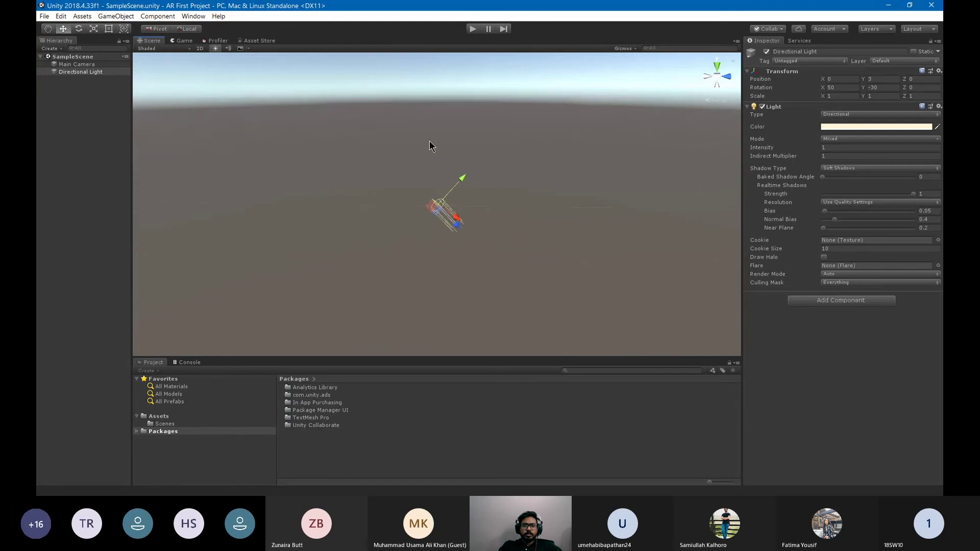
scroll(430, 147, up, 2)
scroll(430, 147, up, 2)
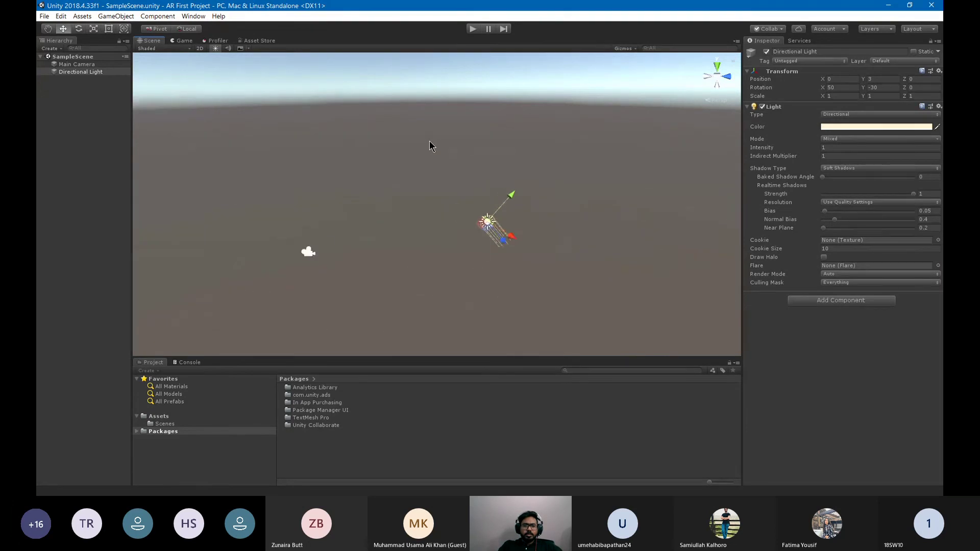
scroll(430, 147, up, 1)
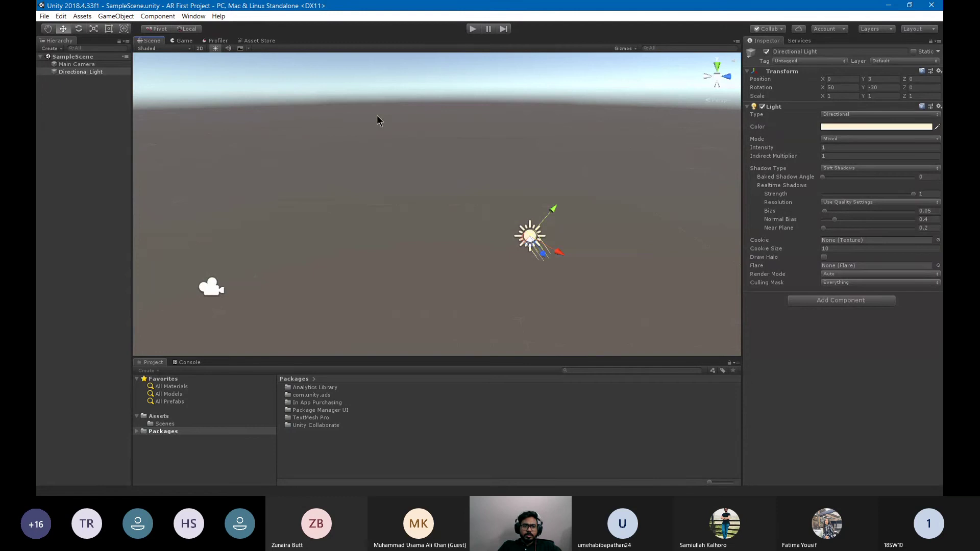
- Select the Main Camera and Directional Light in the Hierarchy, then zoom the Scene view out
click(112, 65)
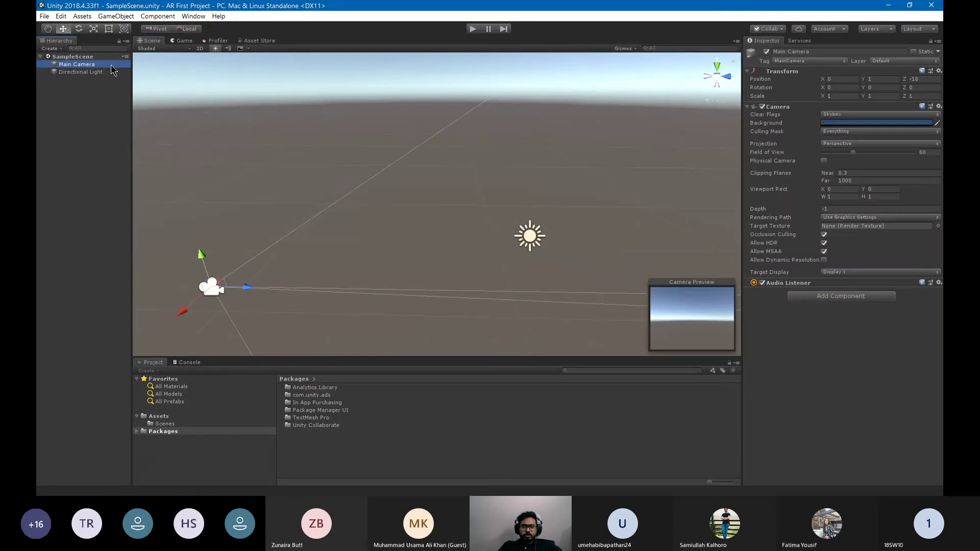
click(109, 73)
click(83, 133)
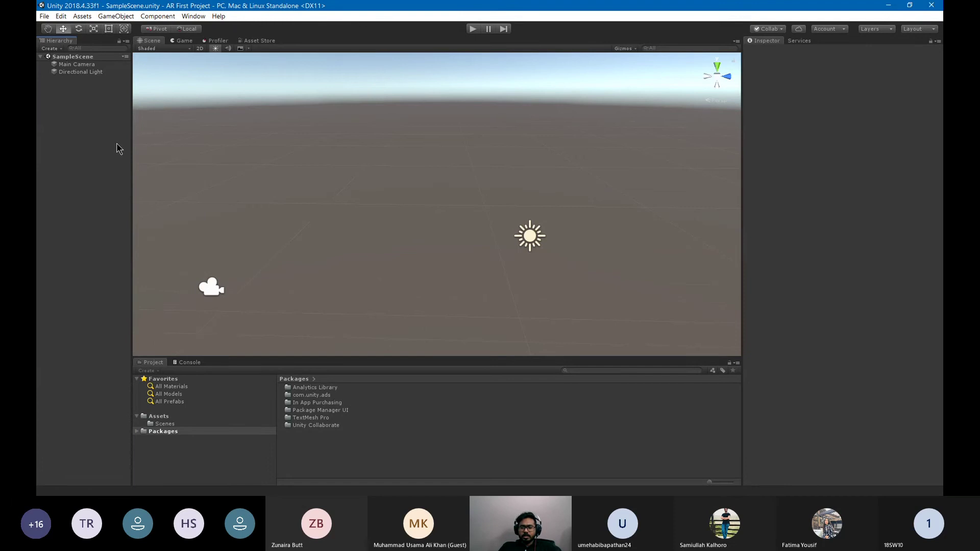
scroll(391, 162, down, 2)
scroll(403, 177, down, 2)
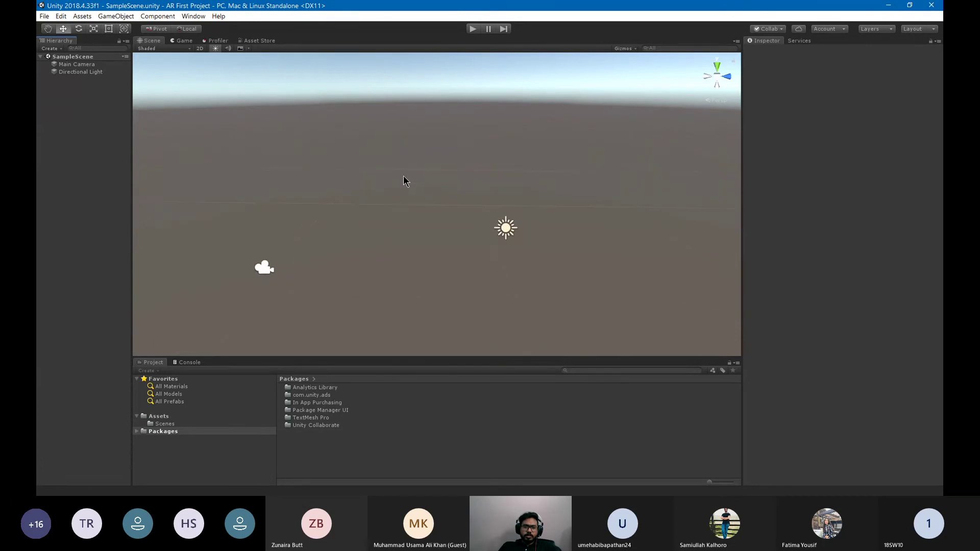
scroll(388, 184, down, 3)
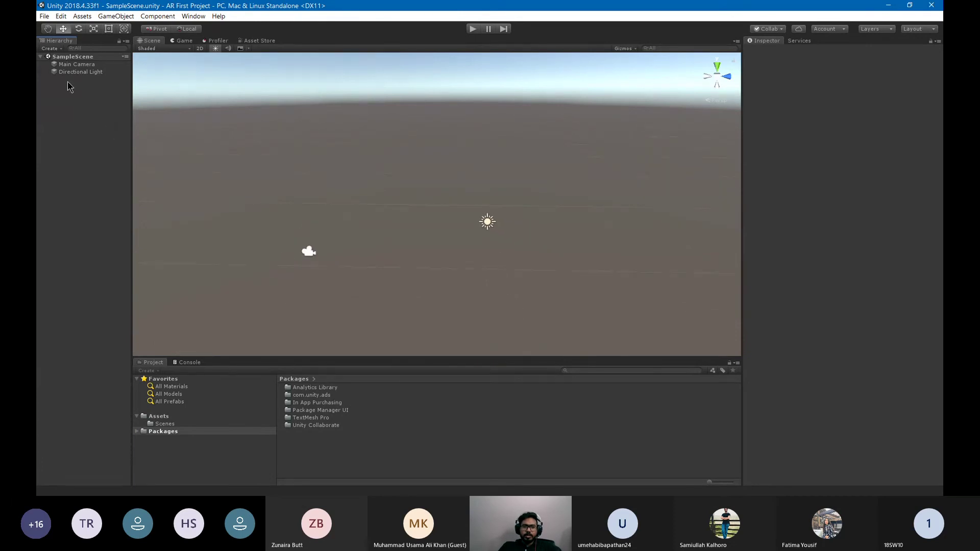
- Select the Directional Light and then the SampleScene root in the Hierarchy, clearing each selection
click(81, 72)
click(95, 104)
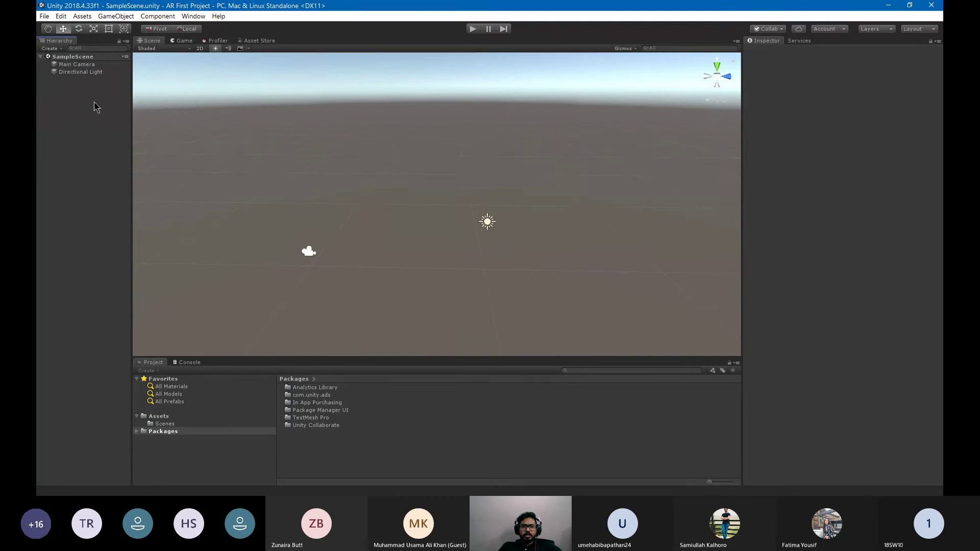
click(82, 57)
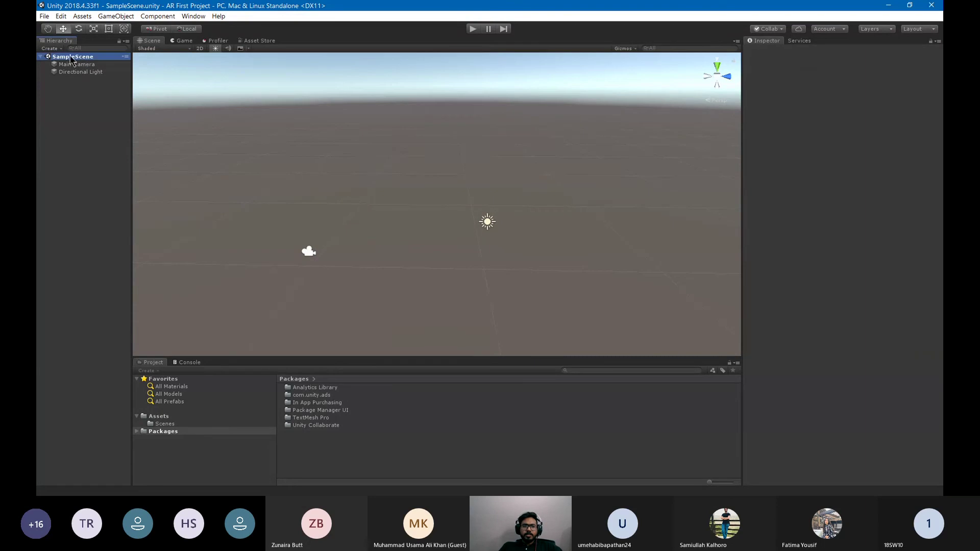
click(74, 163)
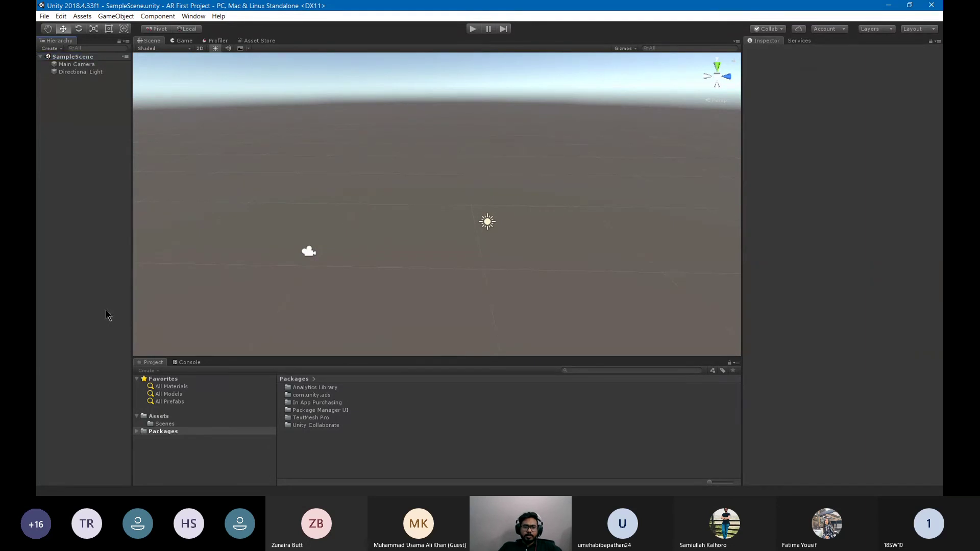
- Browse the Assets, Scenes and Packages folders, enlarging the file icons in Scenes
click(173, 418)
click(177, 424)
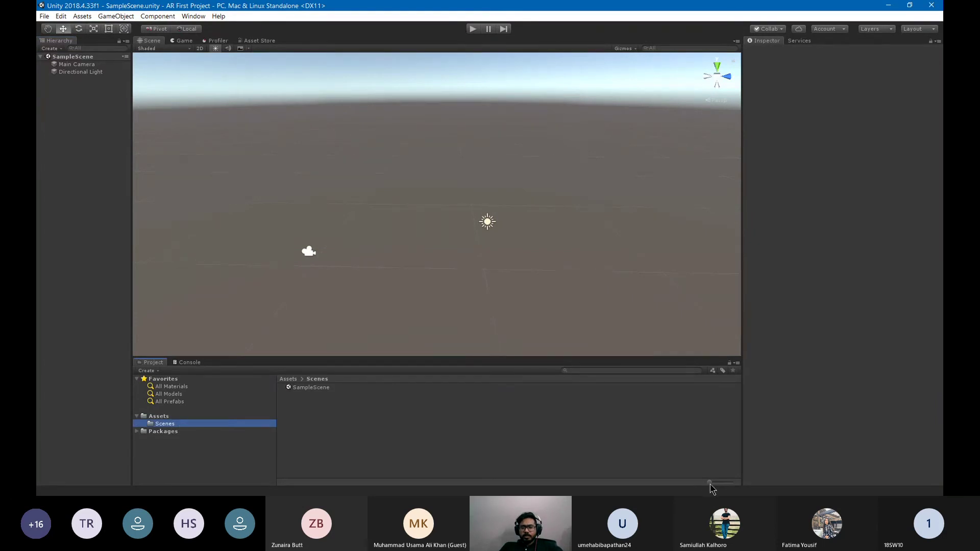
drag(710, 482, 726, 482)
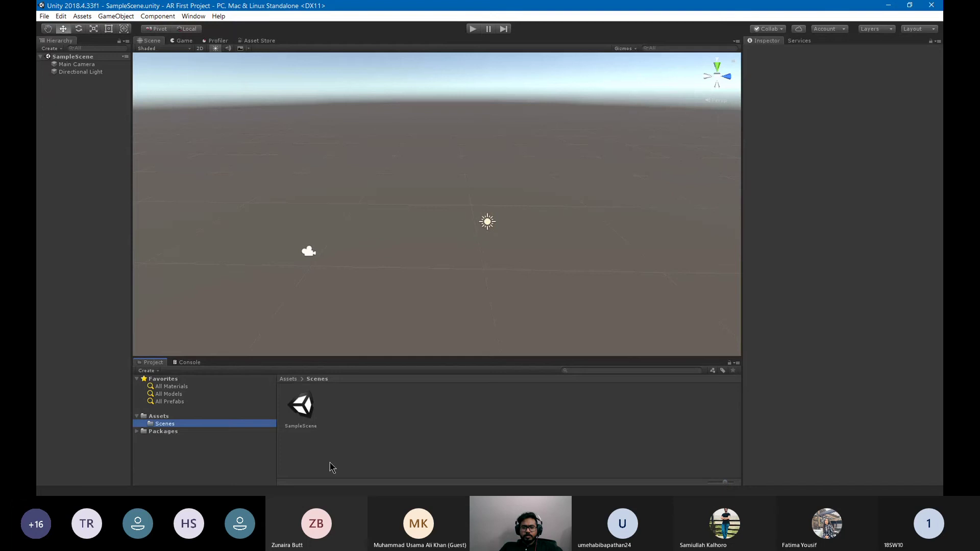
click(168, 418)
click(169, 425)
click(169, 432)
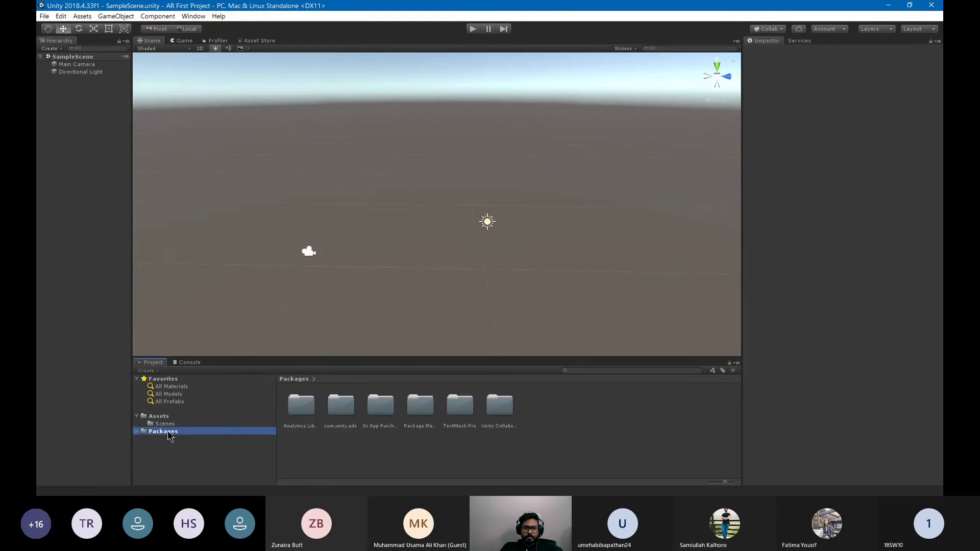
click(166, 424)
click(167, 418)
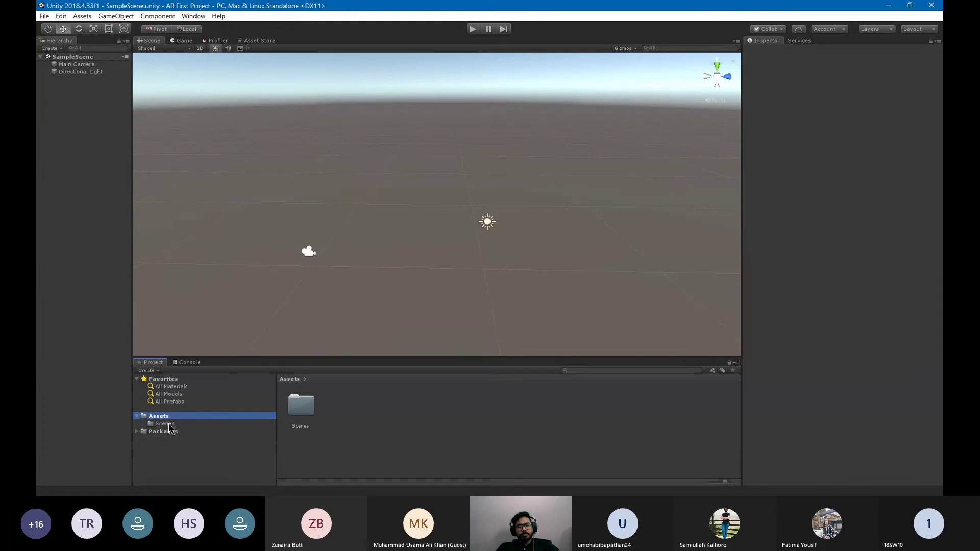
click(170, 424)
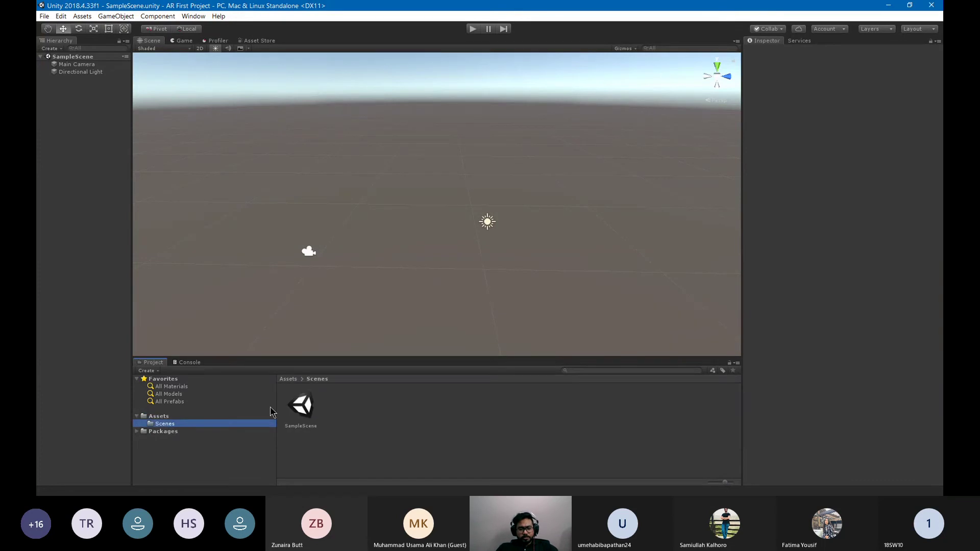
- Inspect the SampleScene asset, return to Assets, and bring up the empty Console
click(302, 406)
click(384, 414)
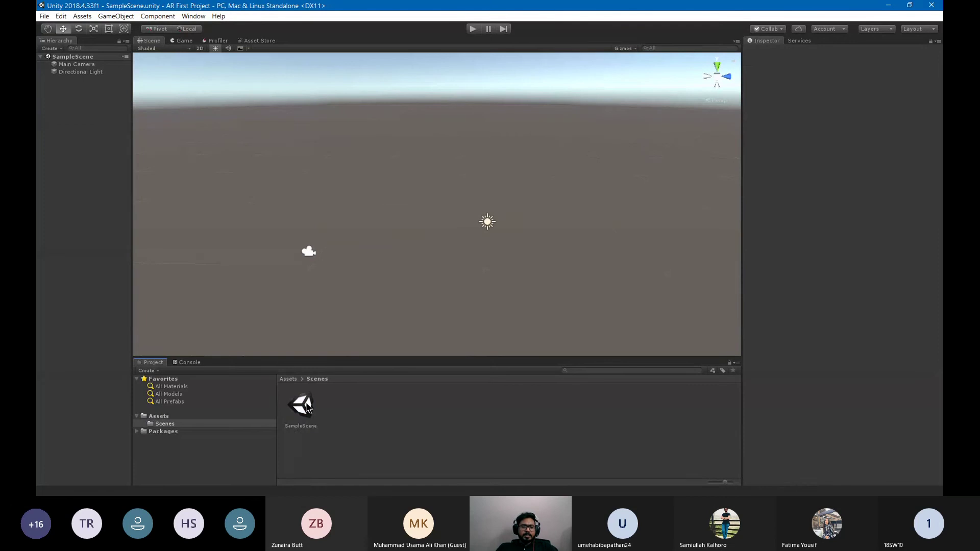
click(306, 405)
click(164, 417)
click(172, 426)
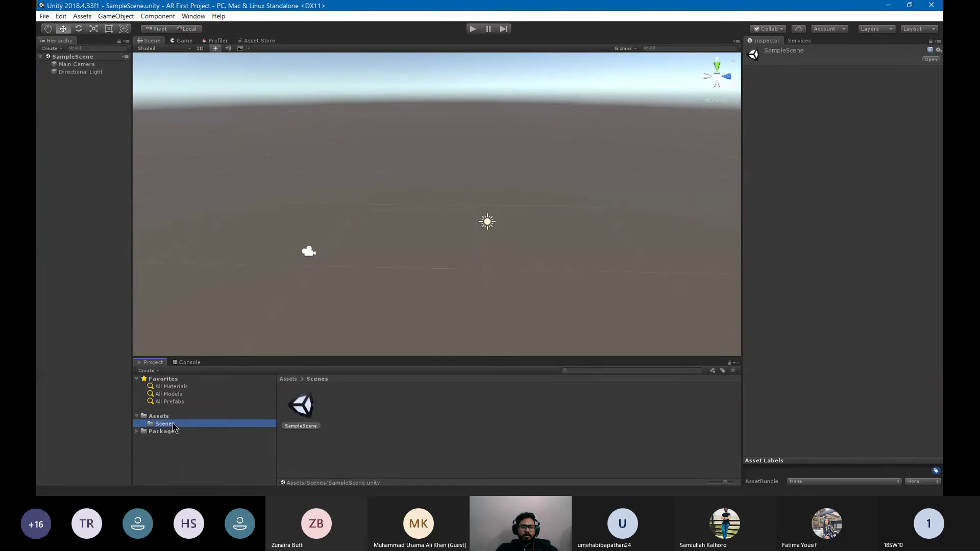
click(177, 418)
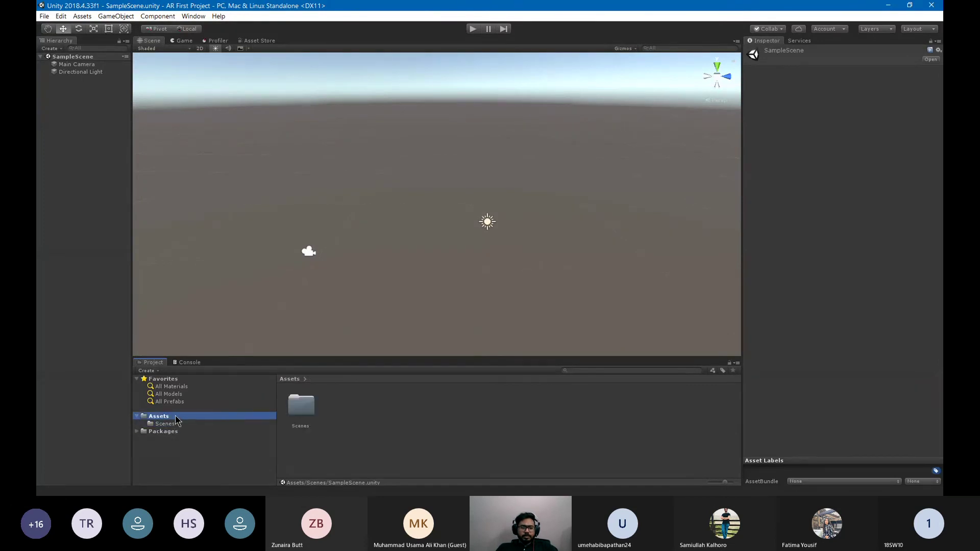
click(188, 363)
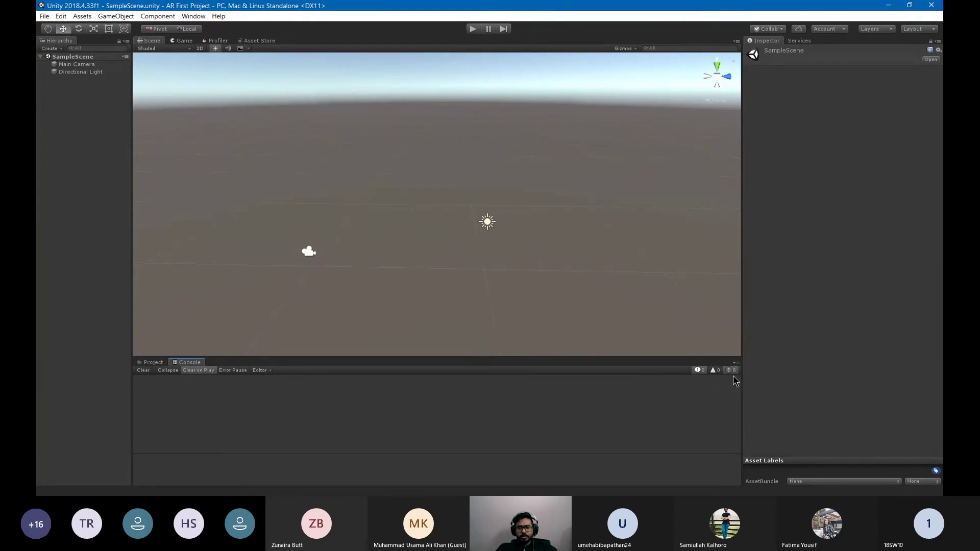
- Toggle the Console's info-message filter, then browse the Scenes and Packages folders in Project
click(698, 371)
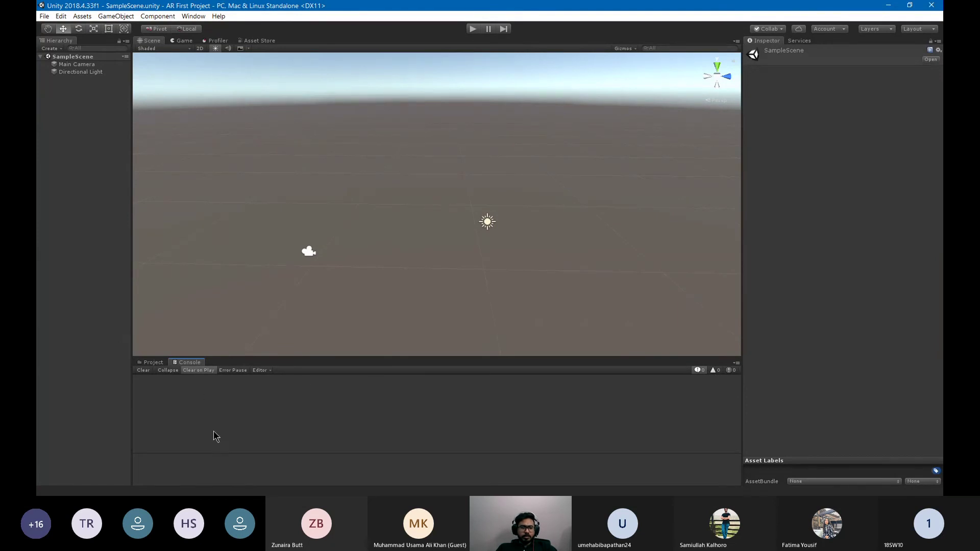
click(153, 363)
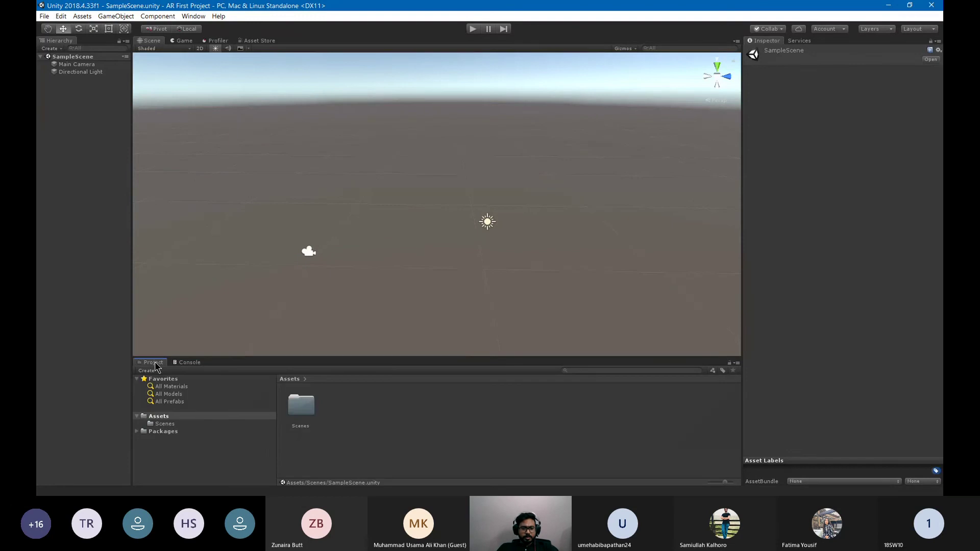
click(165, 426)
click(169, 432)
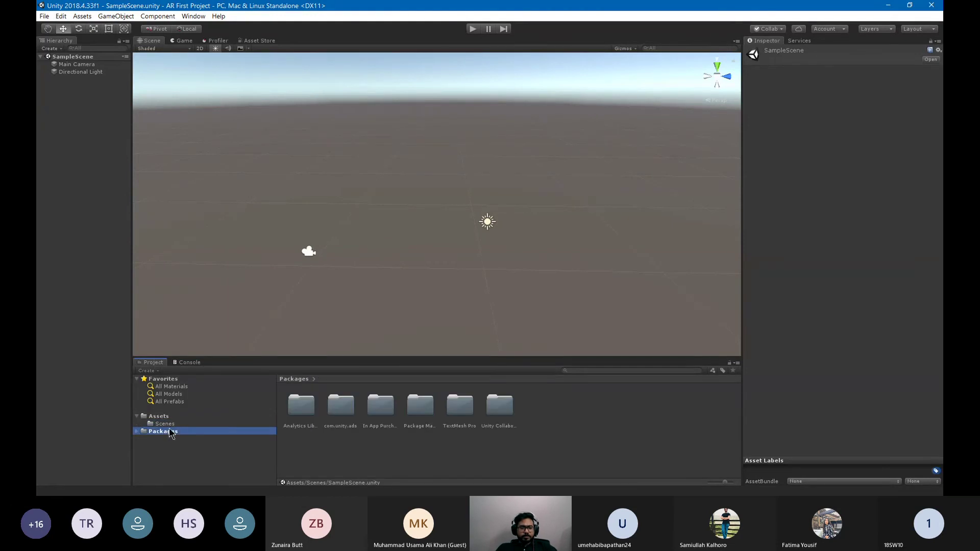
click(170, 424)
click(172, 418)
- Check the Console once more and return to the Assets folder with nothing selected
click(172, 424)
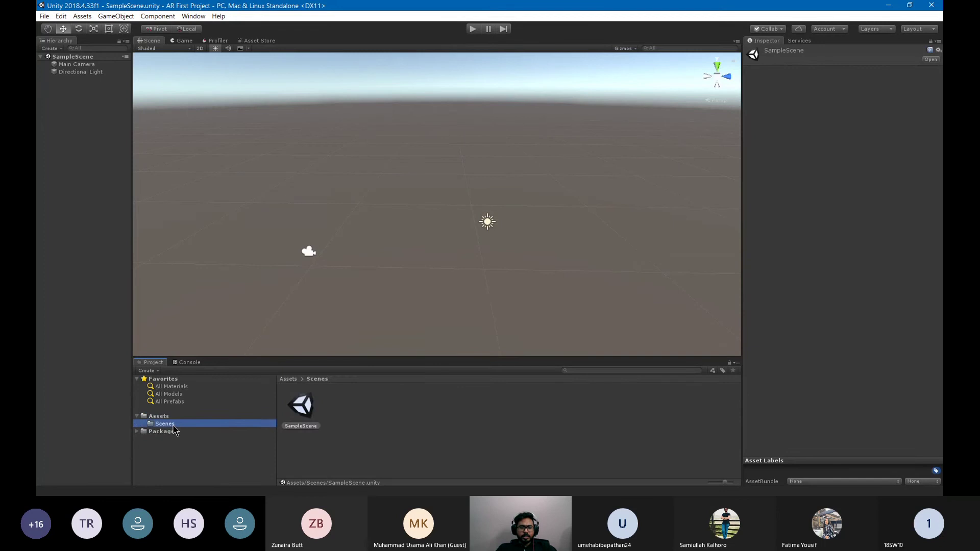
click(172, 420)
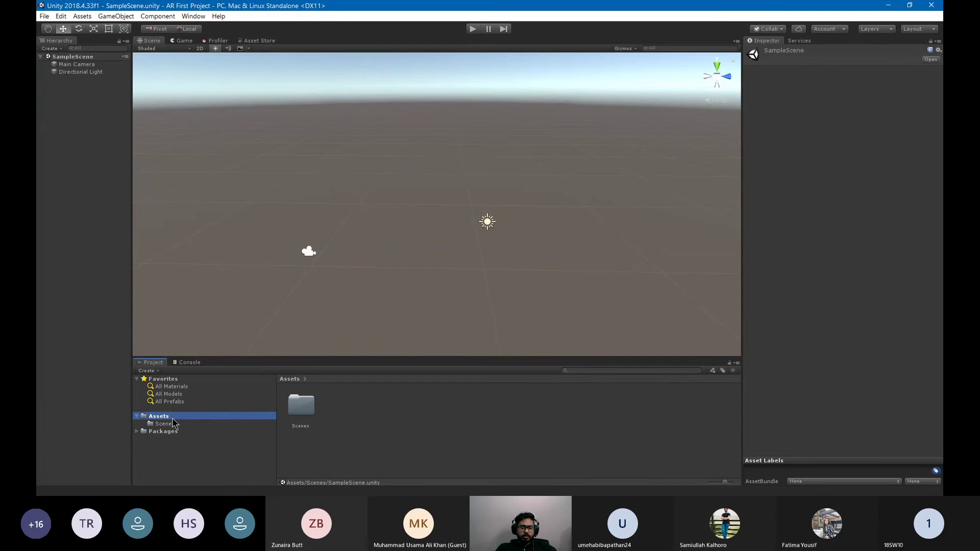
click(192, 364)
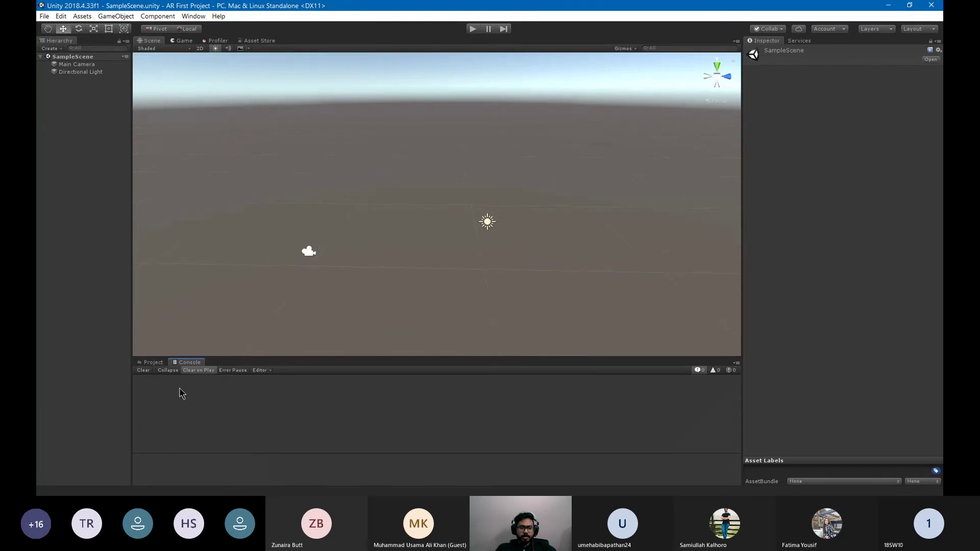
click(153, 363)
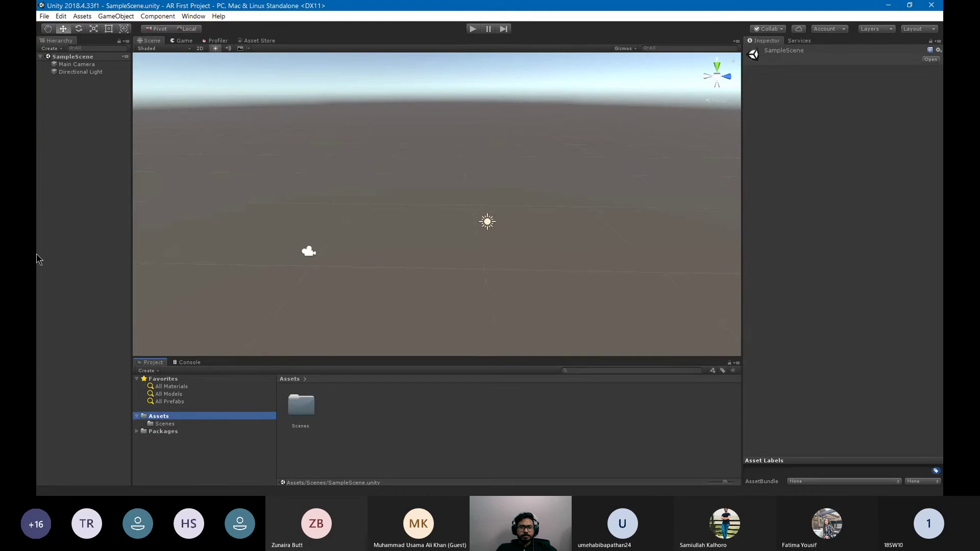
click(50, 242)
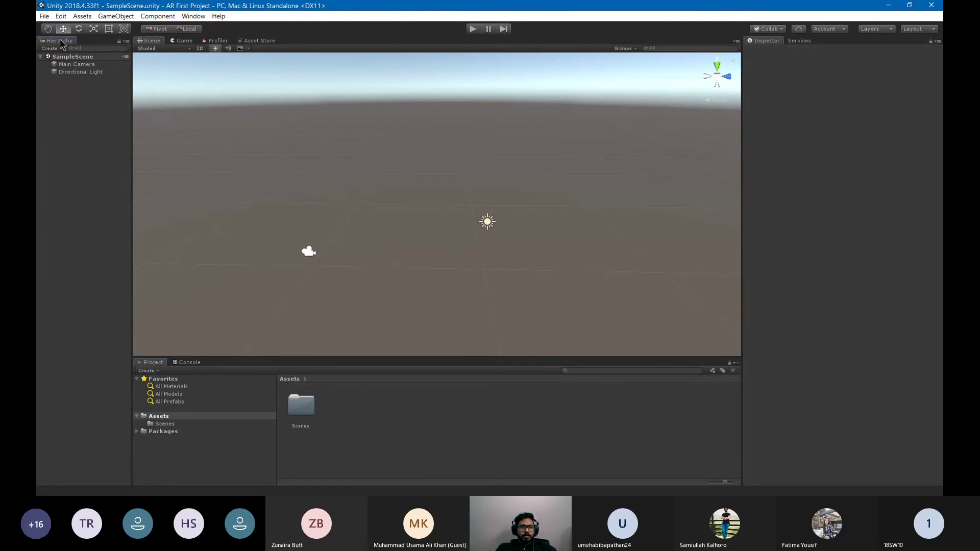
- Zoom the Scene view, then view the camera's sky-and-horizon render in the Game view
click(77, 65)
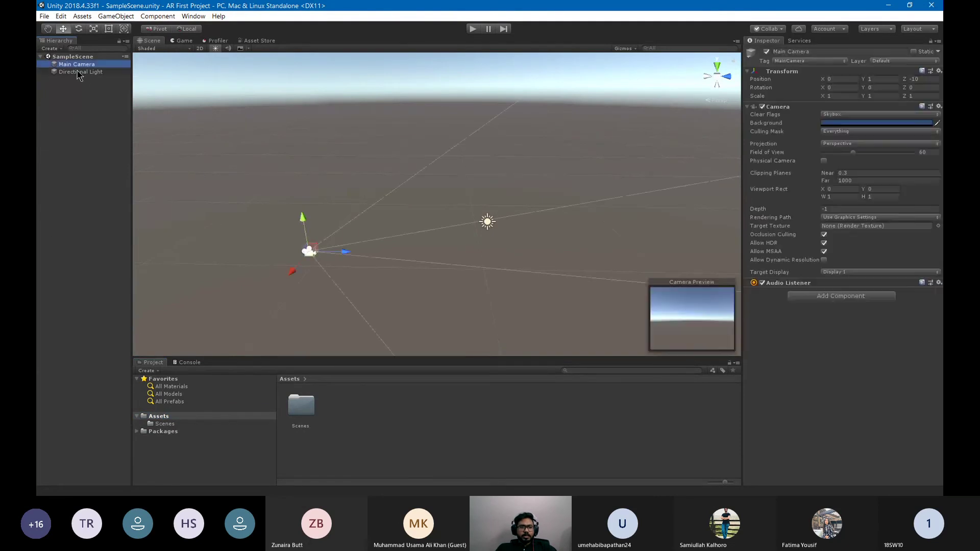
click(84, 82)
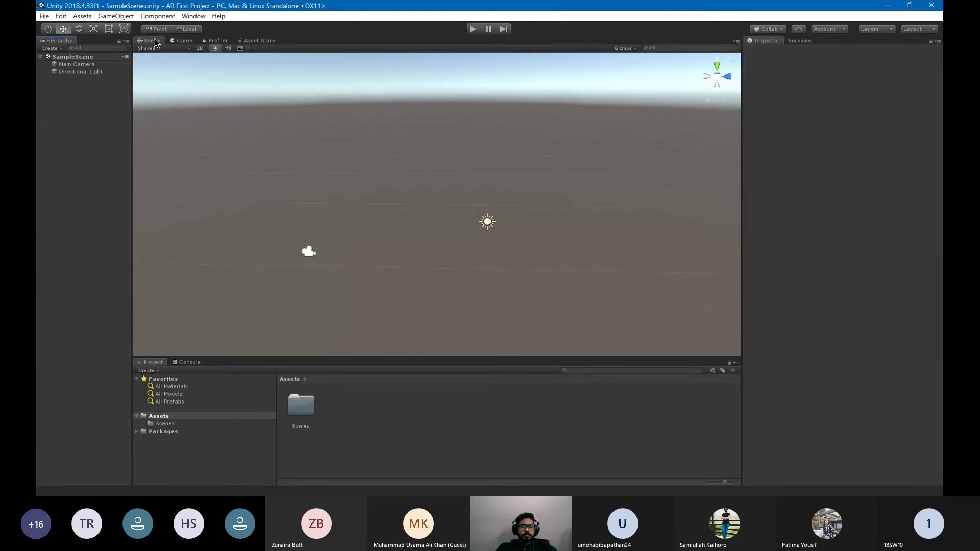
scroll(354, 217, up, 2)
scroll(299, 249, up, 3)
scroll(299, 249, up, 1)
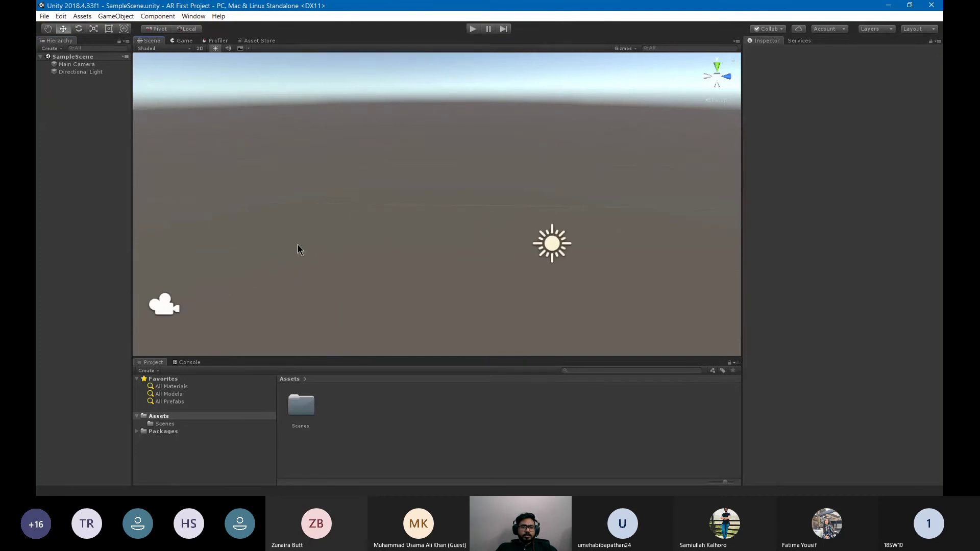
scroll(301, 245, down, 3)
click(184, 40)
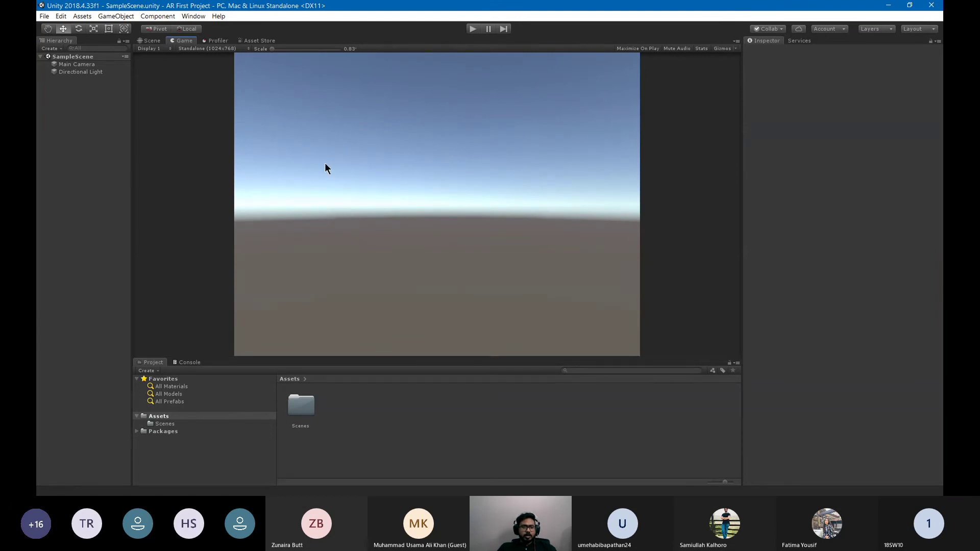
- Show the Main Camera at 0, 1, -10 with its gizmo and preview in the Scene view
click(80, 65)
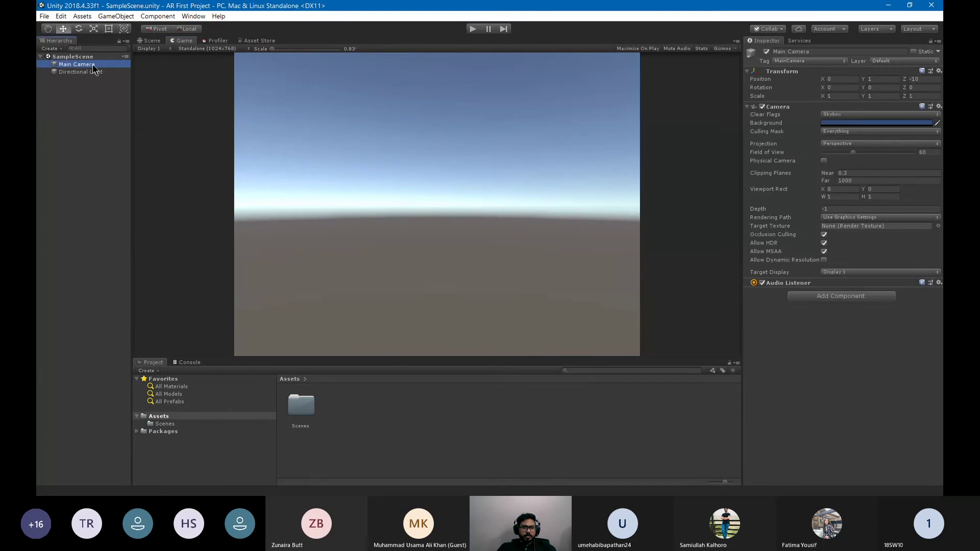
click(154, 41)
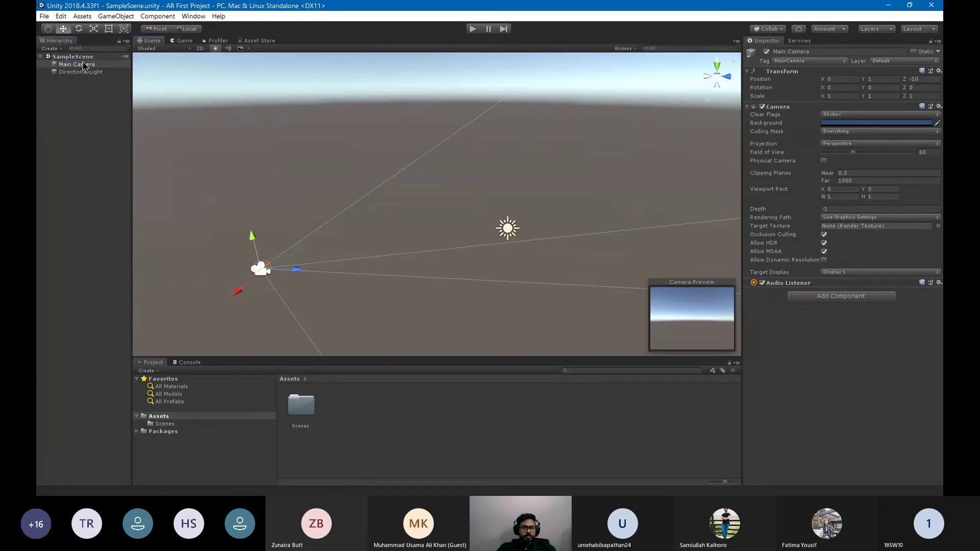
click(84, 64)
click(91, 139)
click(94, 66)
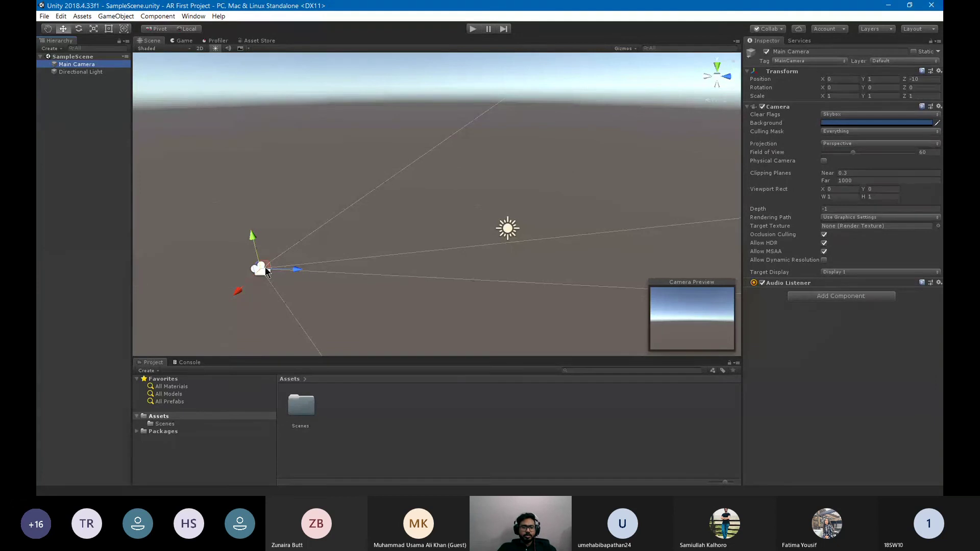
- Orbit around the Main Camera and frame it with F to reveal its viewing frustum
alt+drag(435, 260, 458, 256)
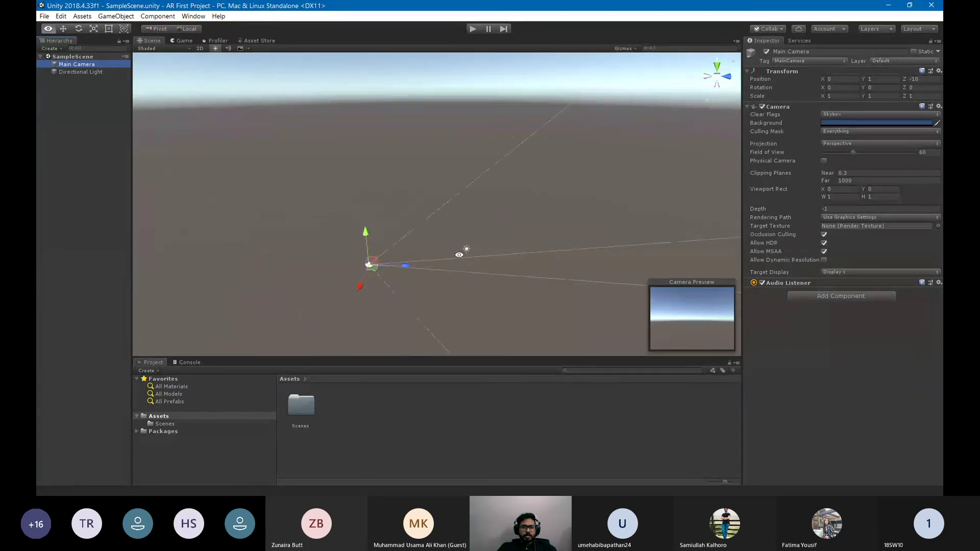
mouse_move(488, 285)
alt+mouse_down()
mouse_move(471, 221)
mouse_move(551, 228)
alt+mouse_up()
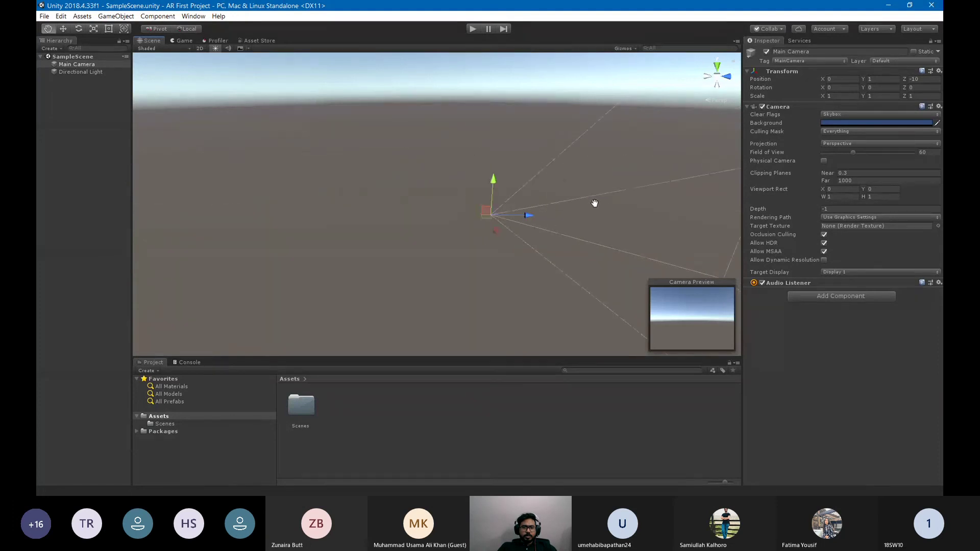
alt+drag(594, 203, 427, 247)
key(f)
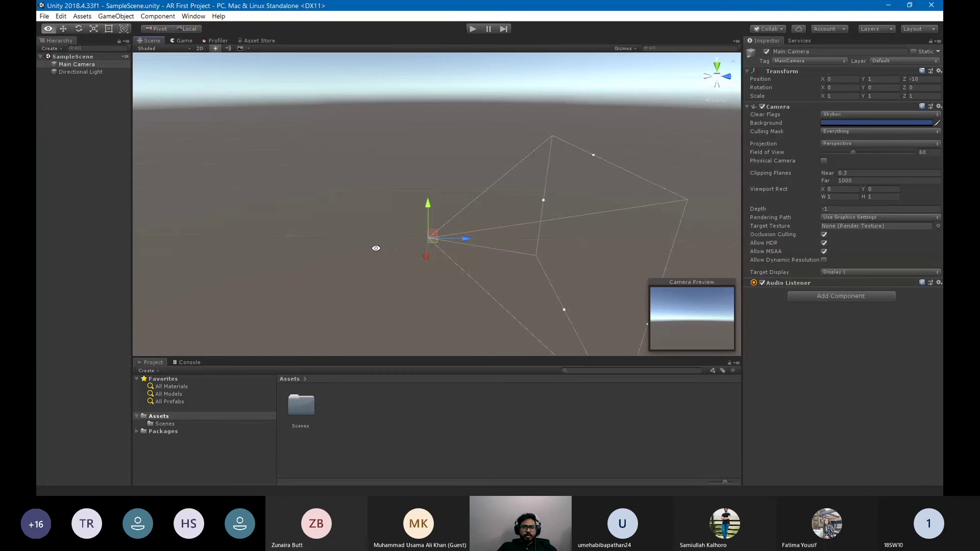
alt+drag(374, 248, 411, 255)
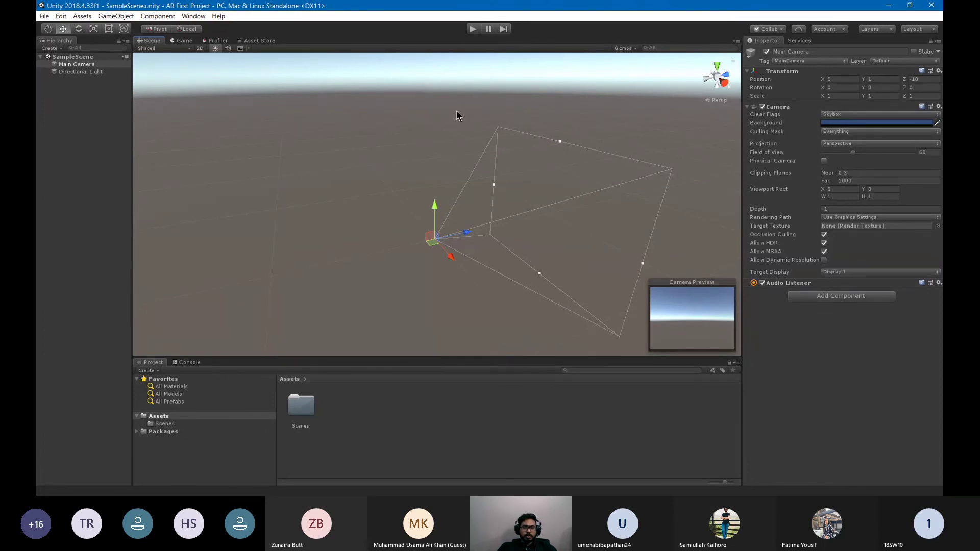
- Preview the scene through the camera, then return to editing and orbit the Scene view
click(189, 42)
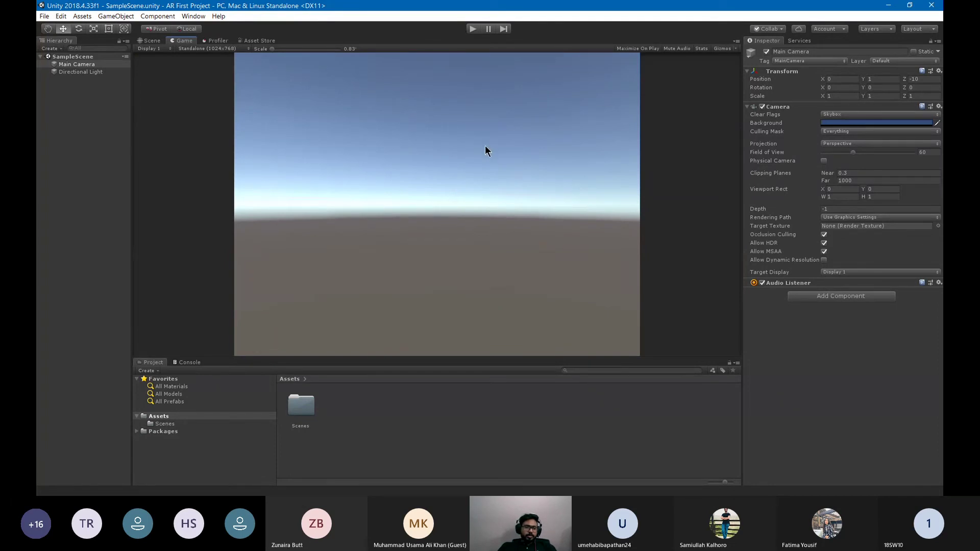
click(156, 44)
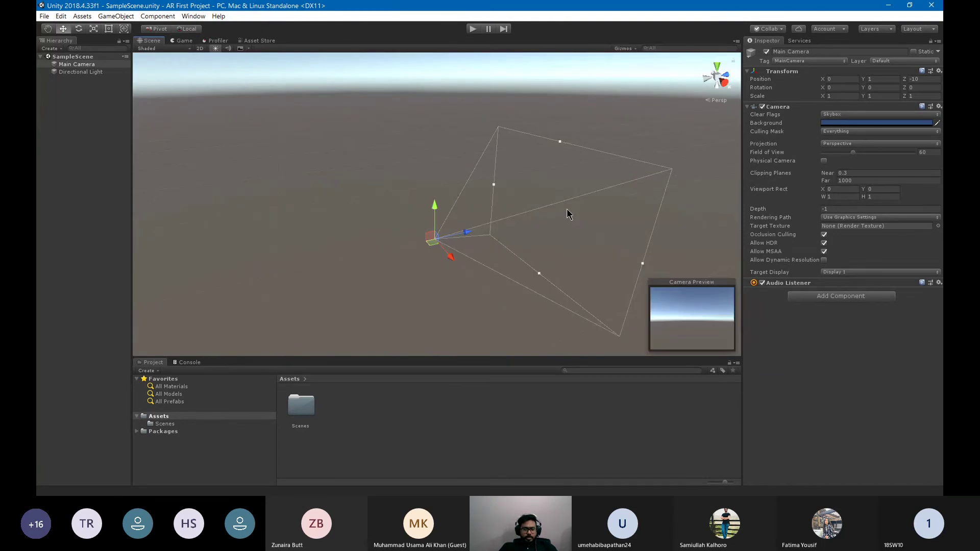
scroll(568, 236, up, 2)
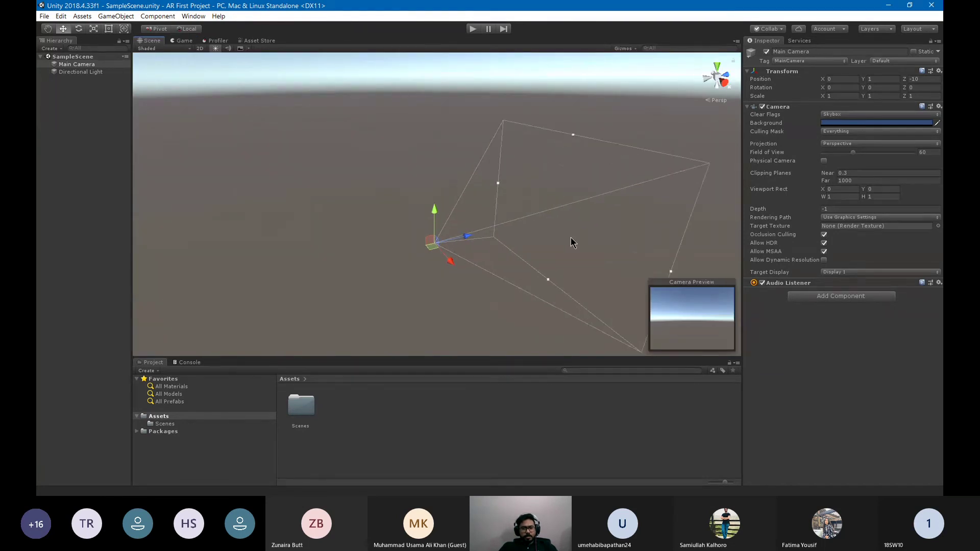
key(alt)
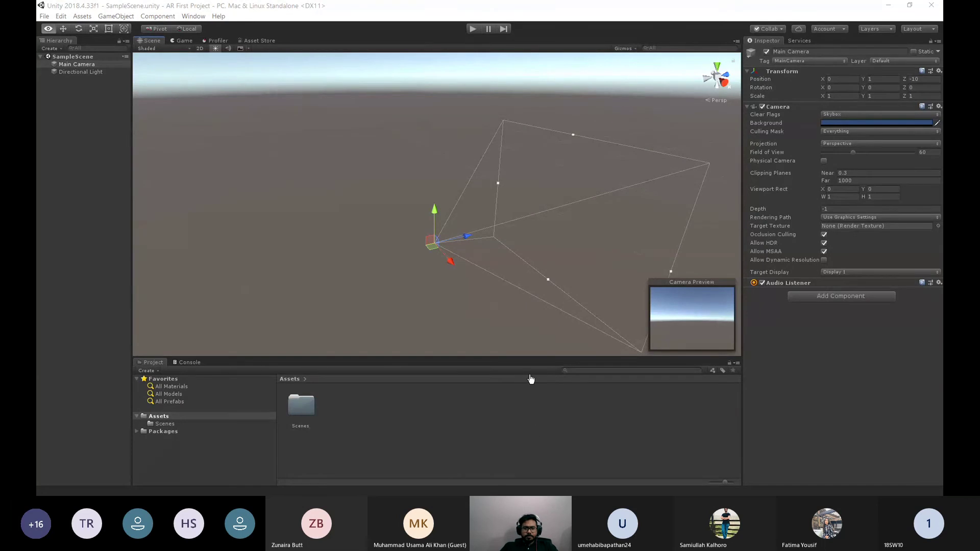
key(w)
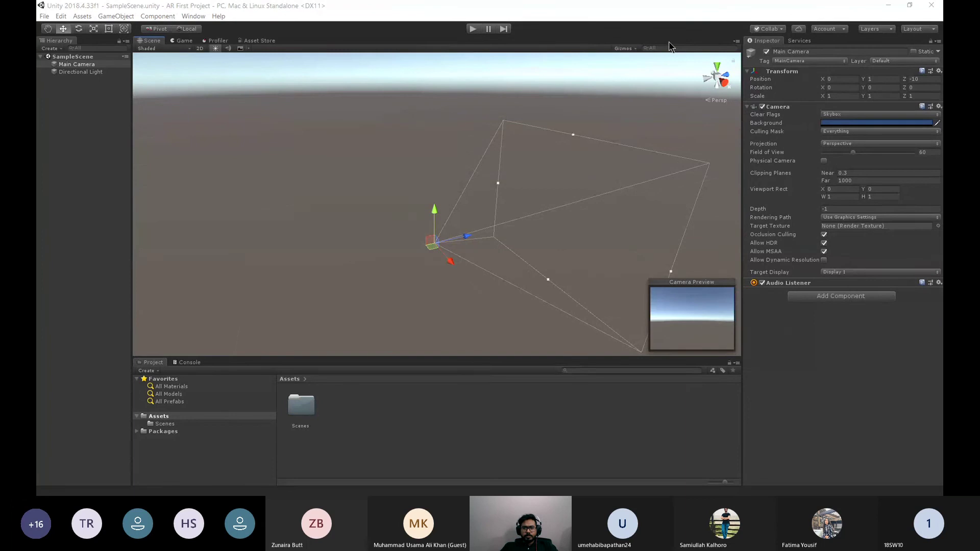
click(702, 48)
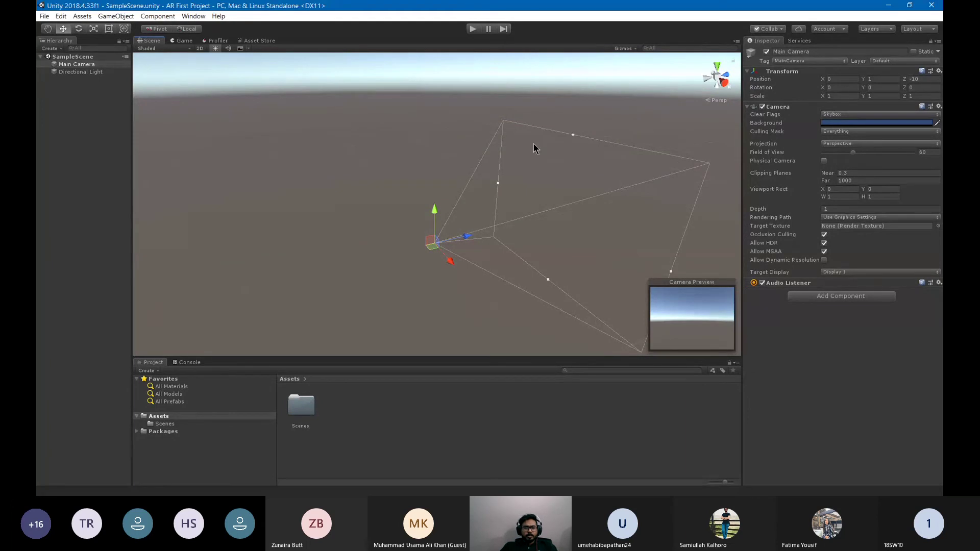
mouse_move(579, 201)
alt+mouse_down()
mouse_move(596, 253)
mouse_move(587, 213)
mouse_move(542, 206)
alt+mouse_up()
- Check the Main Camera and Directional Light, then peek into Scenes and return to Assets
click(98, 136)
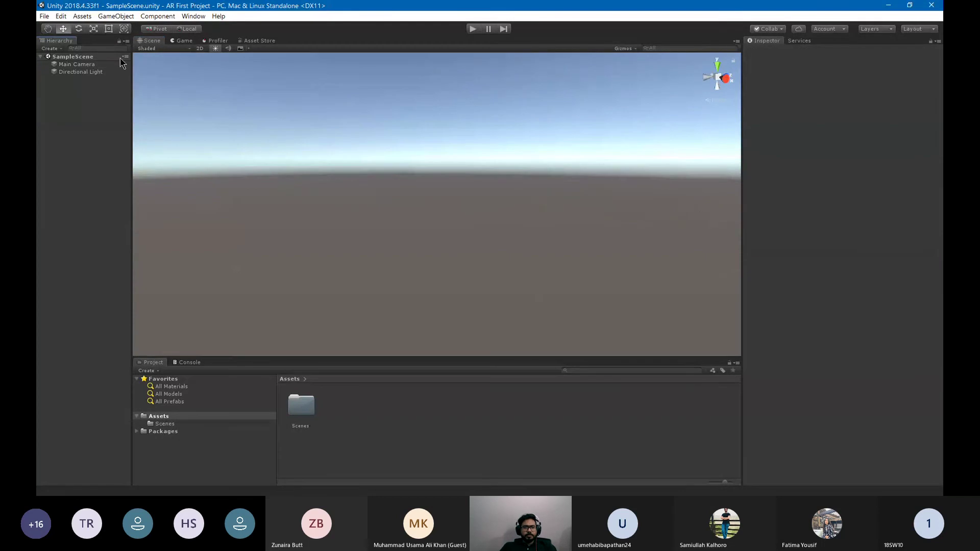
click(184, 41)
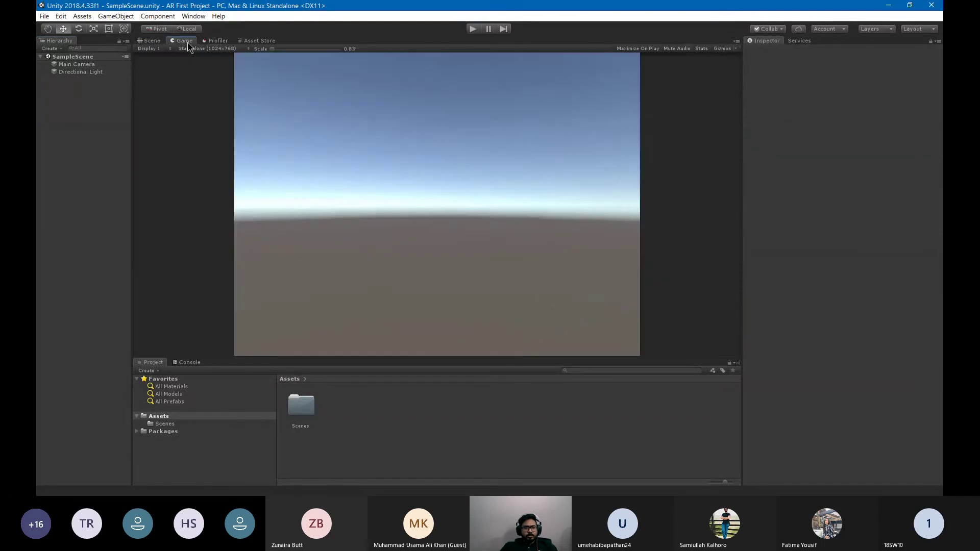
click(149, 41)
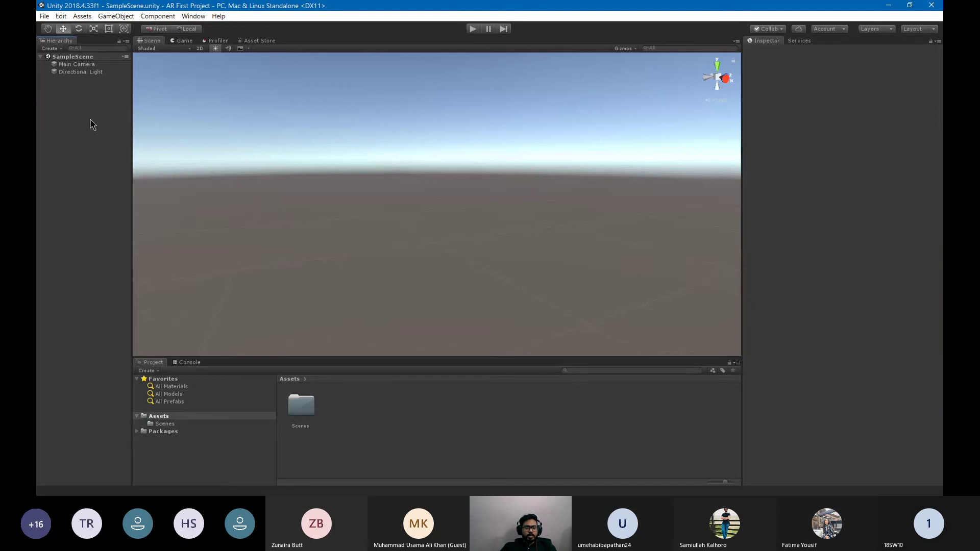
click(63, 65)
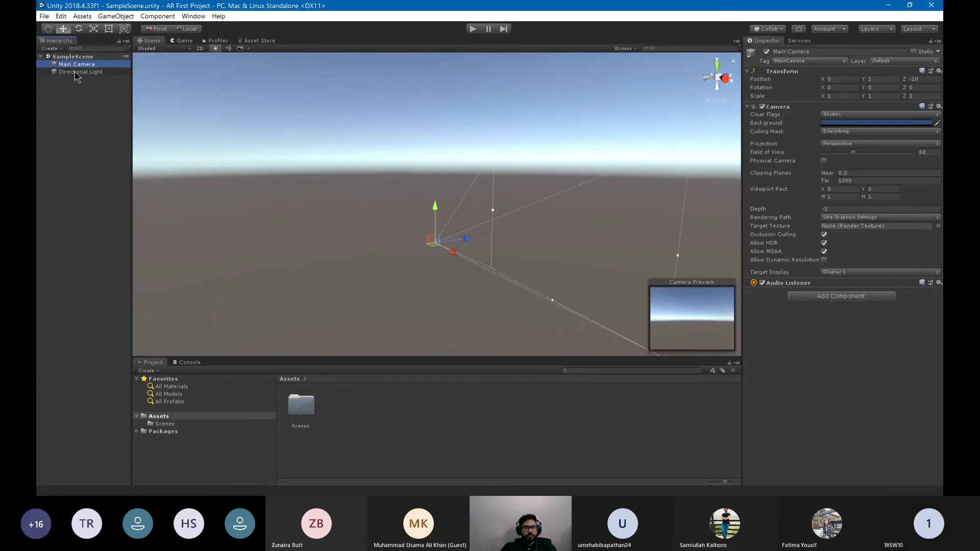
click(75, 72)
click(74, 147)
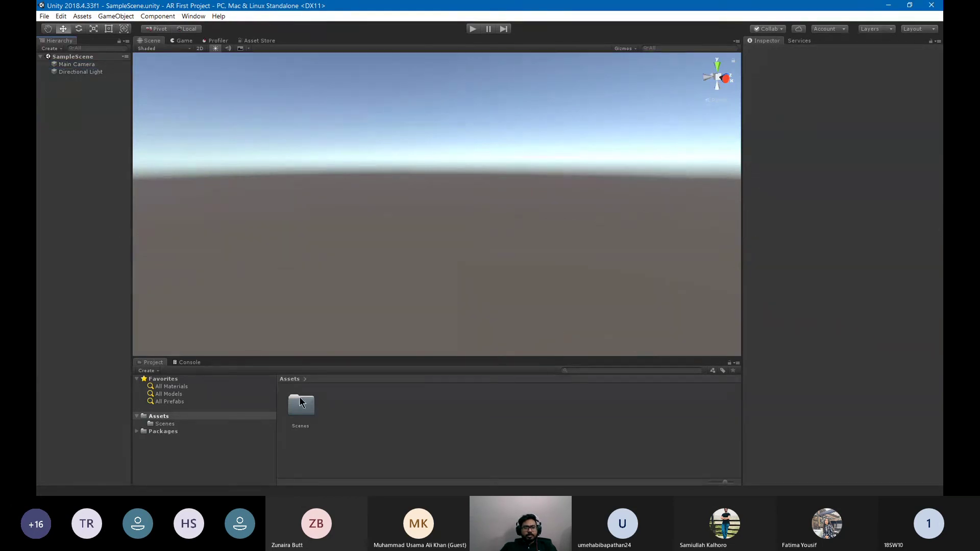
click(179, 425)
click(172, 417)
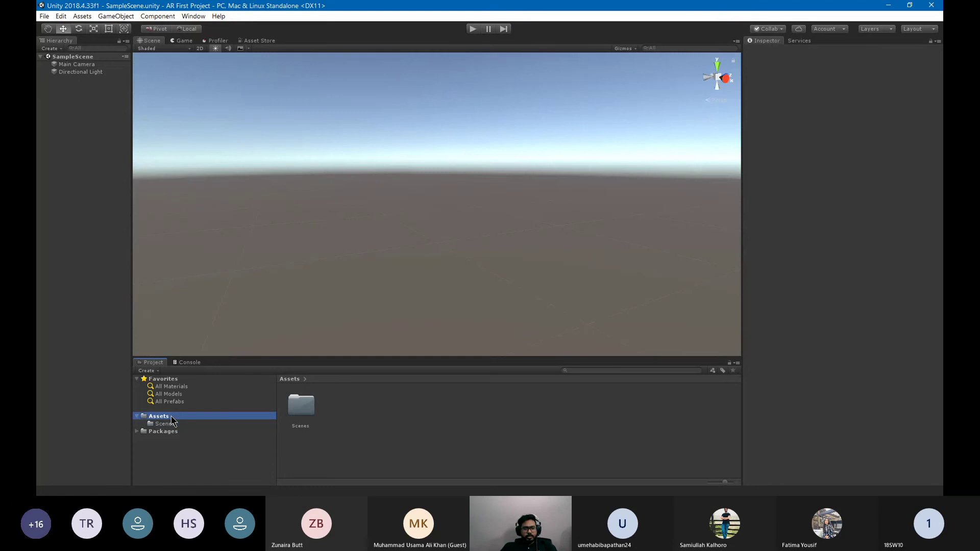
- Create a folder named Scripts in Assets and open it
right_click(172, 422)
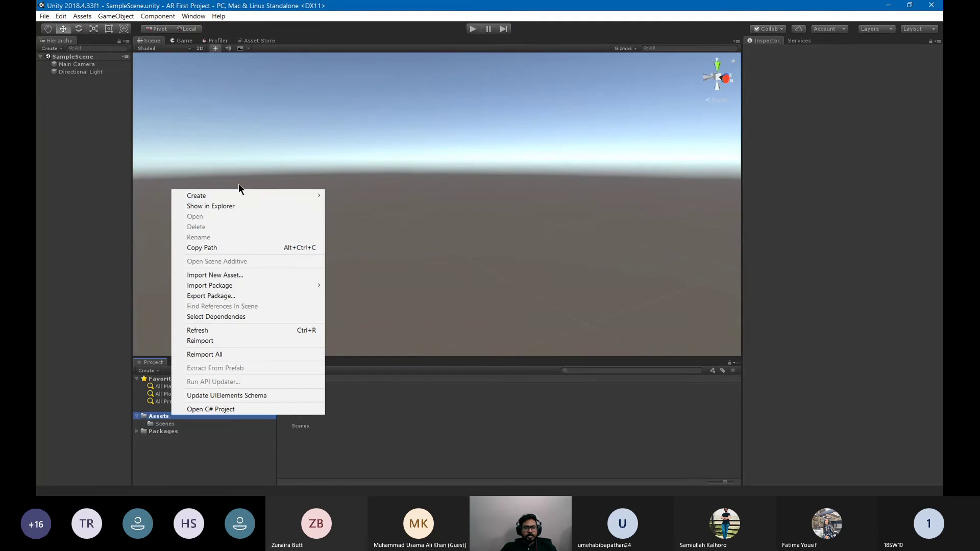
mouse_move(258, 195)
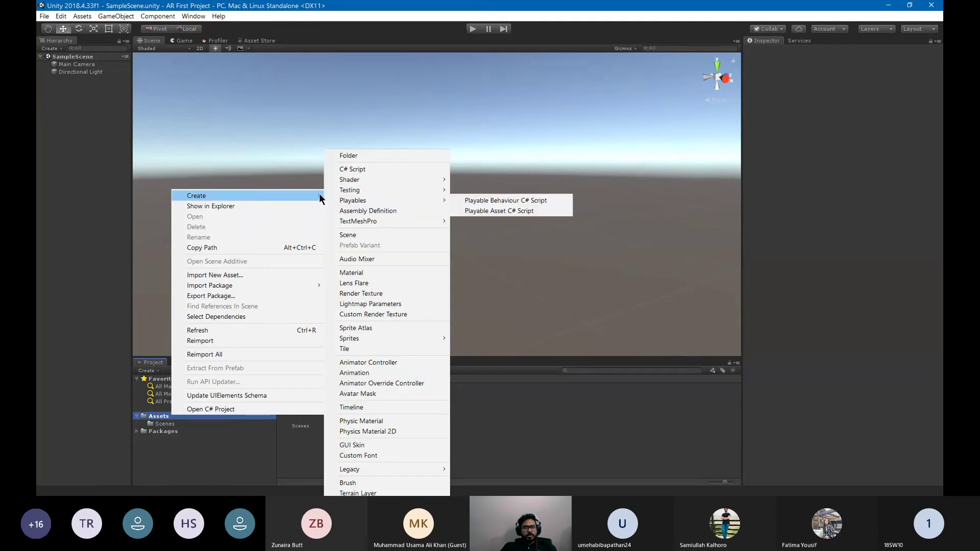
click(367, 156)
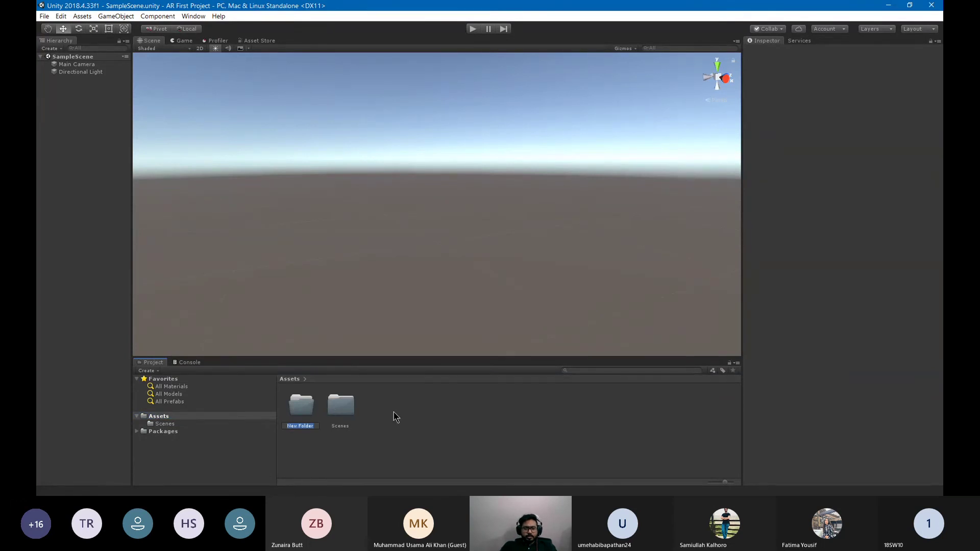
text(Scripts)
click(302, 403)
click(416, 404)
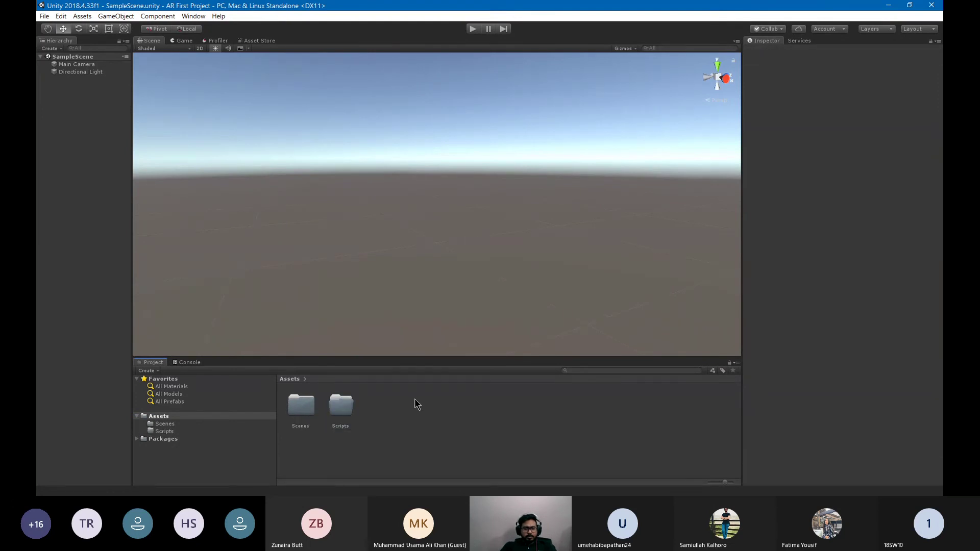
double_click(351, 405)
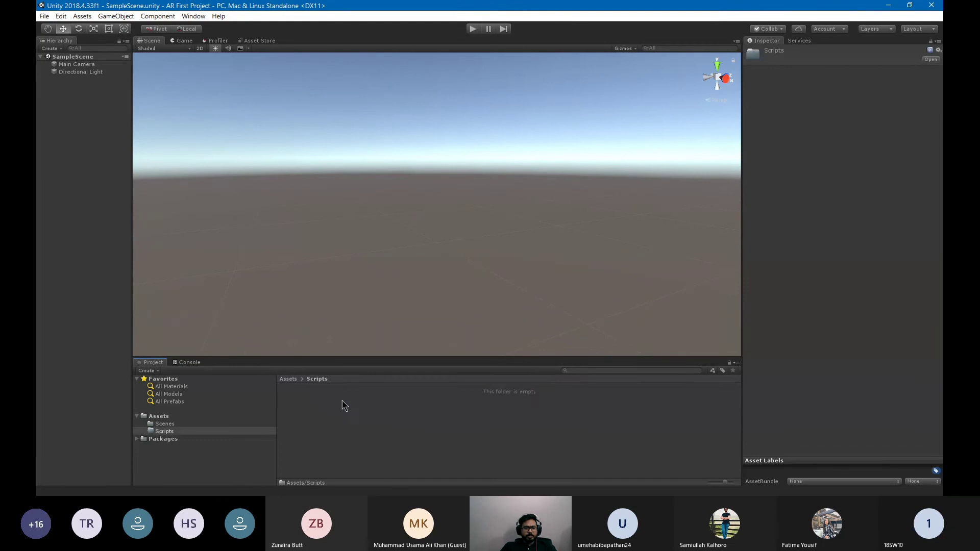
click(167, 433)
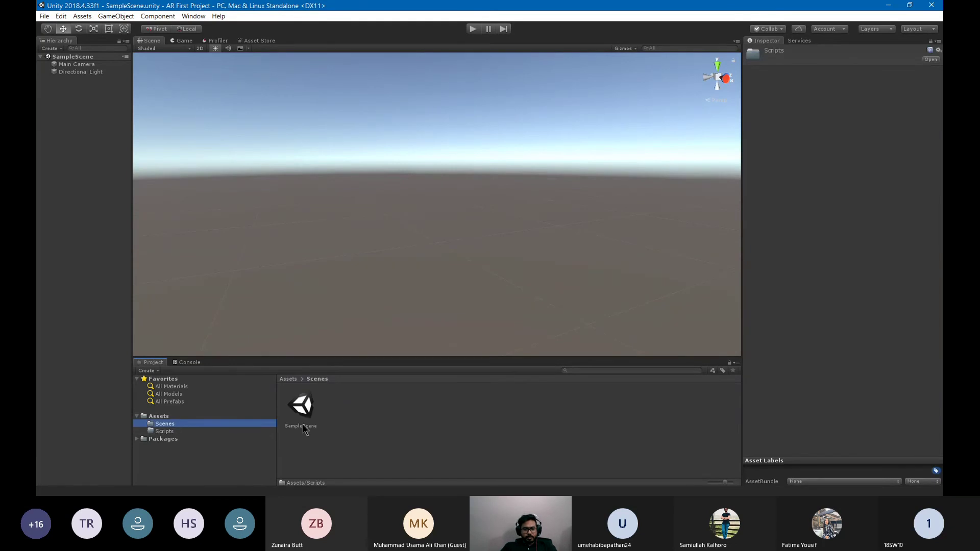
click(265, 424)
click(179, 433)
- Create a C# script in Scripts with the default name NewBehaviourScript and preview its code
right_click(360, 410)
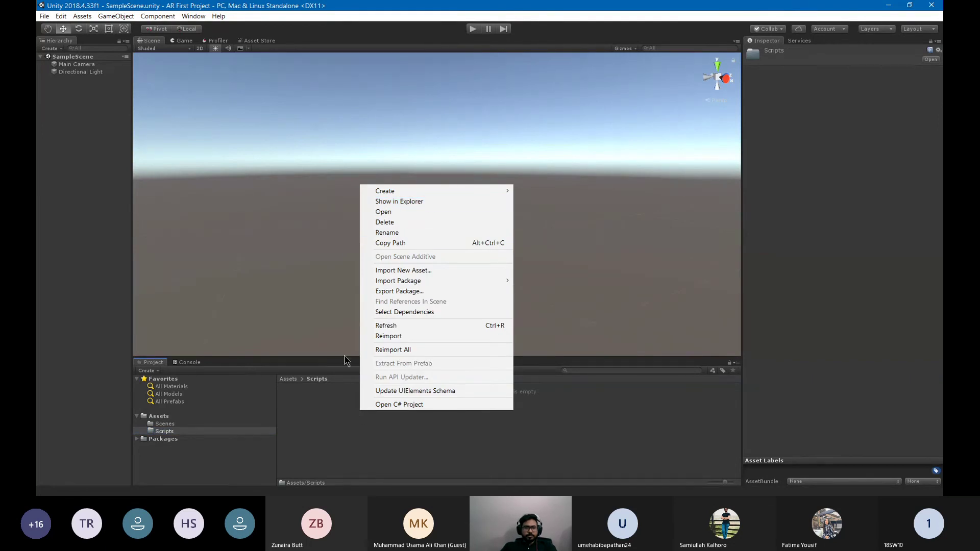
mouse_move(444, 189)
click(558, 169)
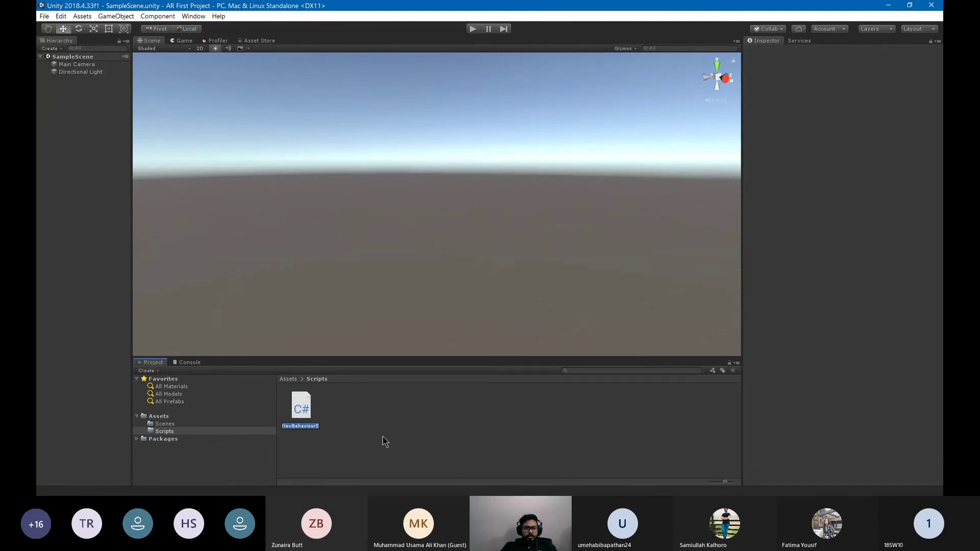
key(Return)
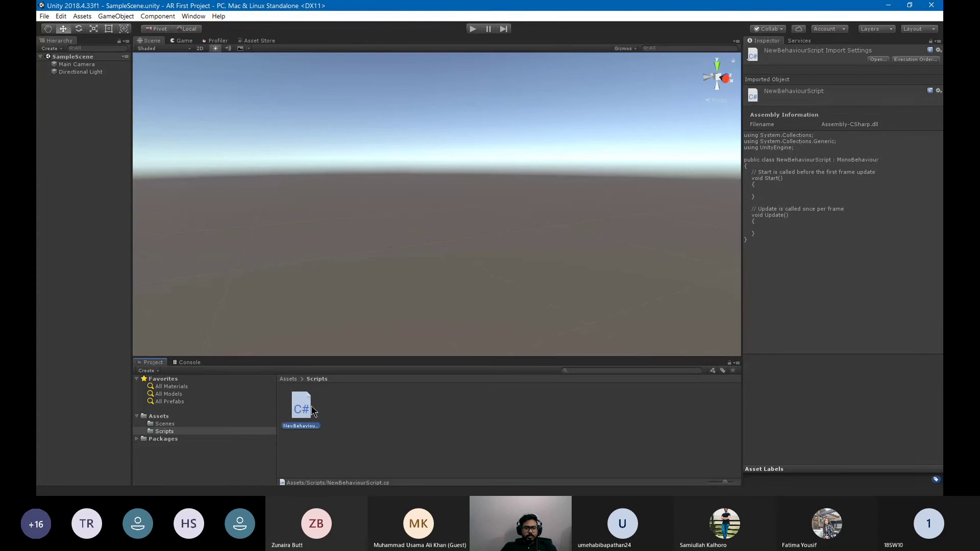
click(358, 427)
drag(742, 282, 633, 289)
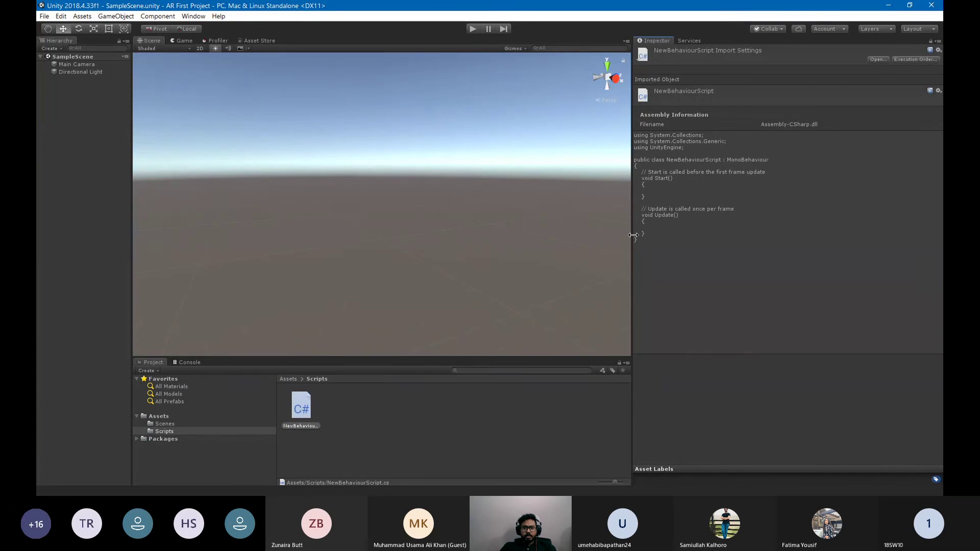
drag(633, 235, 813, 236)
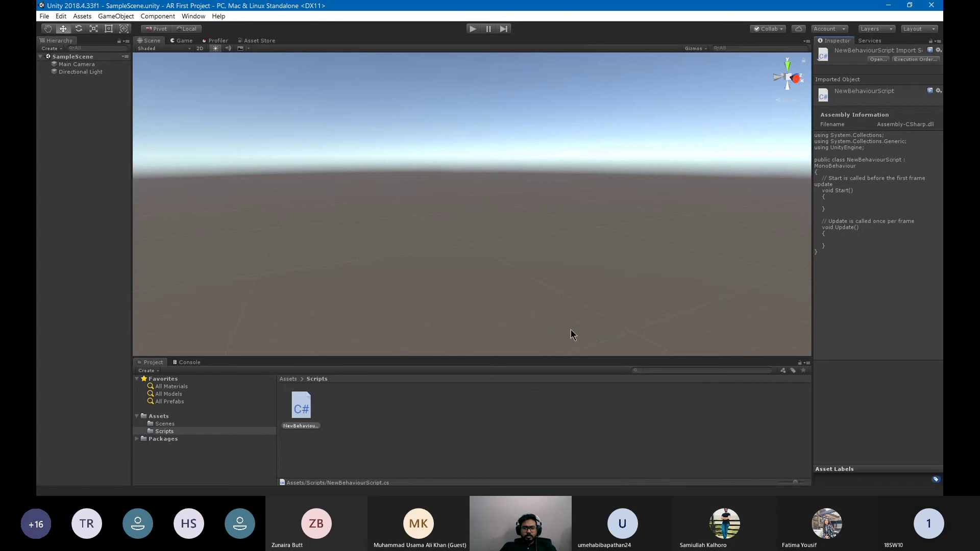
click(403, 396)
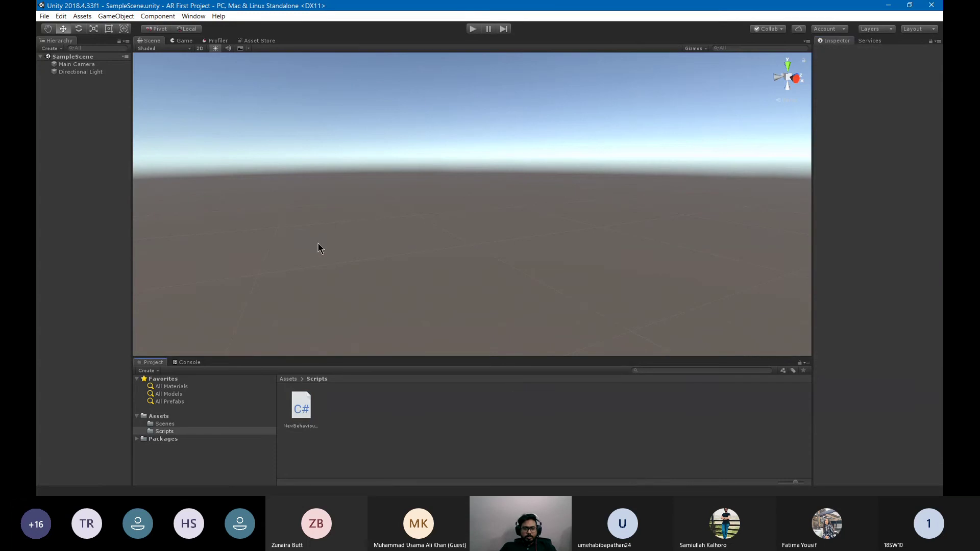
- Browse between the Assets, Scenes and Scripts folders, ending back in Scripts
click(172, 424)
click(176, 433)
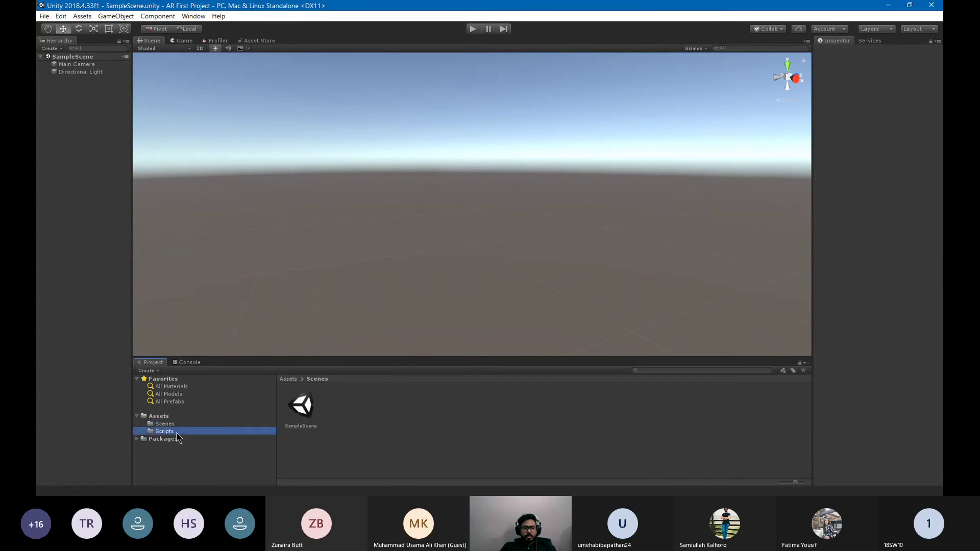
click(300, 406)
click(356, 411)
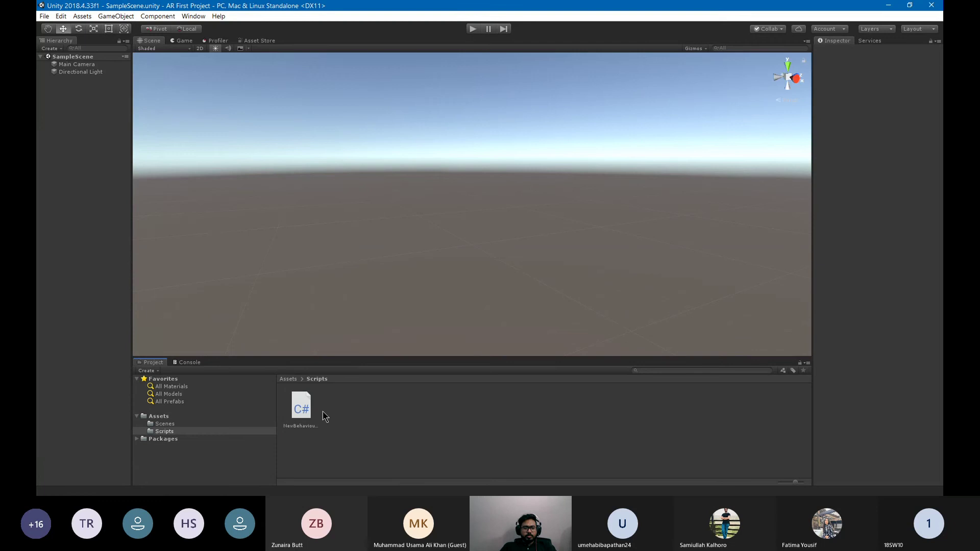
click(172, 424)
click(163, 416)
click(168, 424)
click(171, 432)
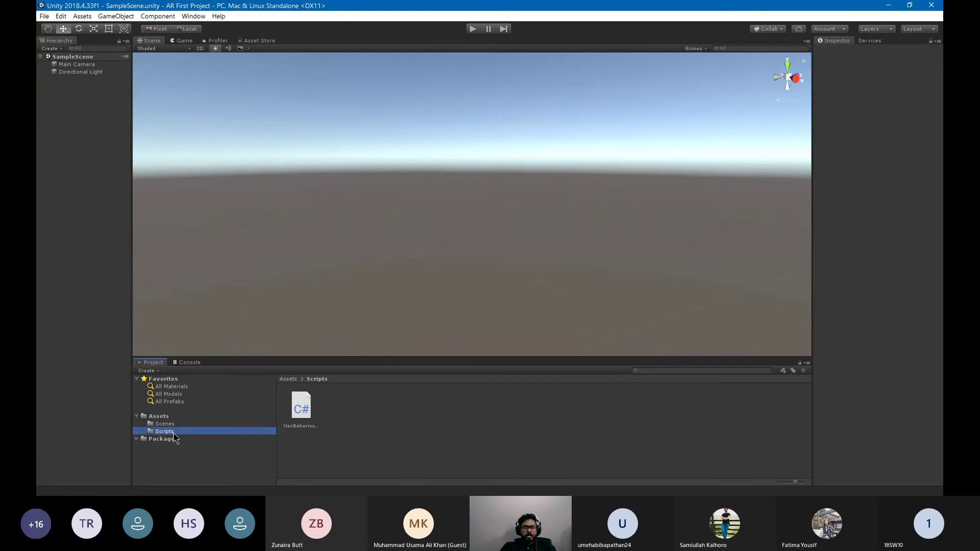
click(98, 278)
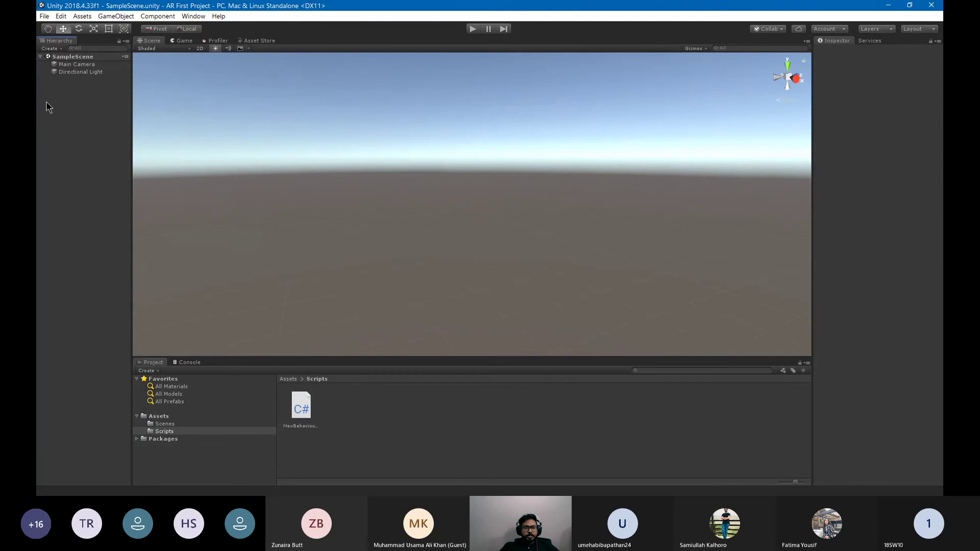
- Open the Build Settings window from the File menu
right_click(71, 124)
click(46, 135)
click(60, 16)
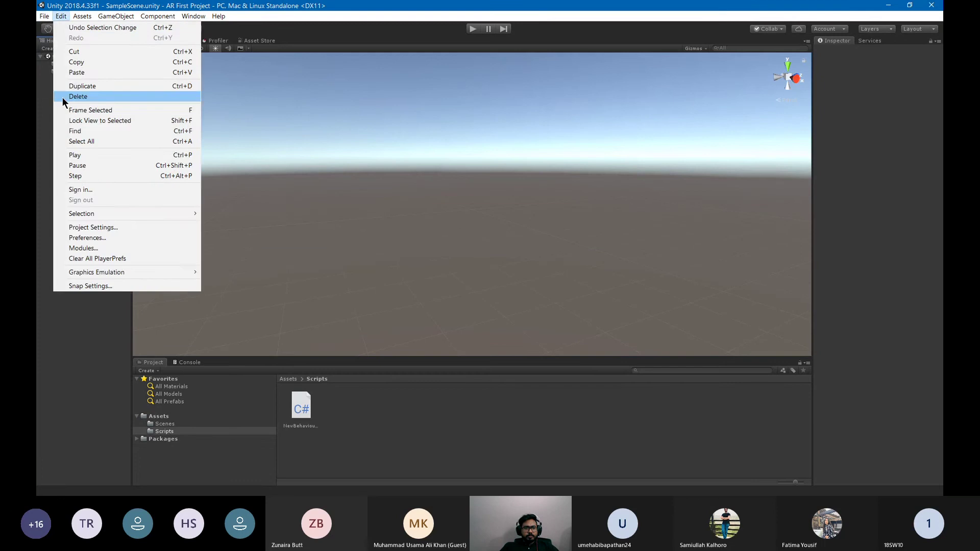
click(62, 111)
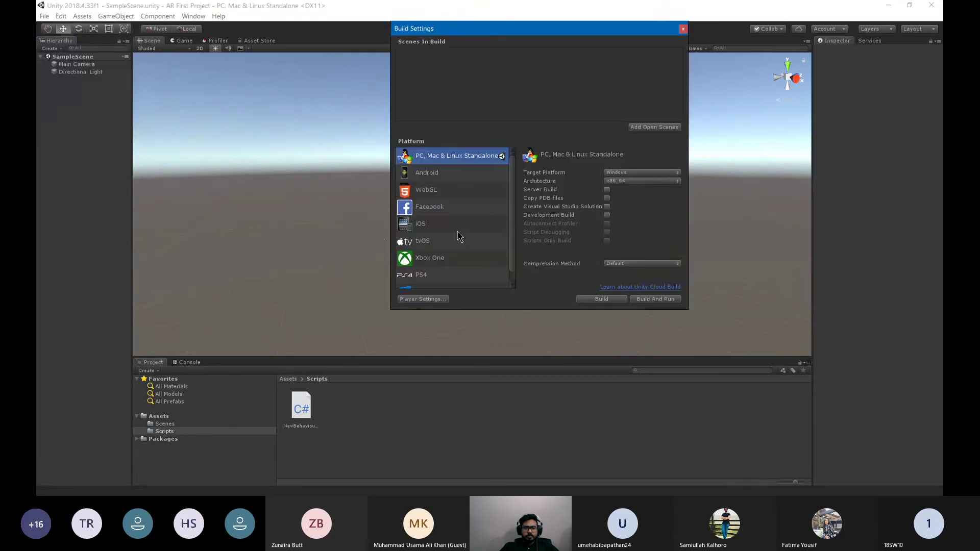
- Select Android and switch the project's build target to it
click(471, 174)
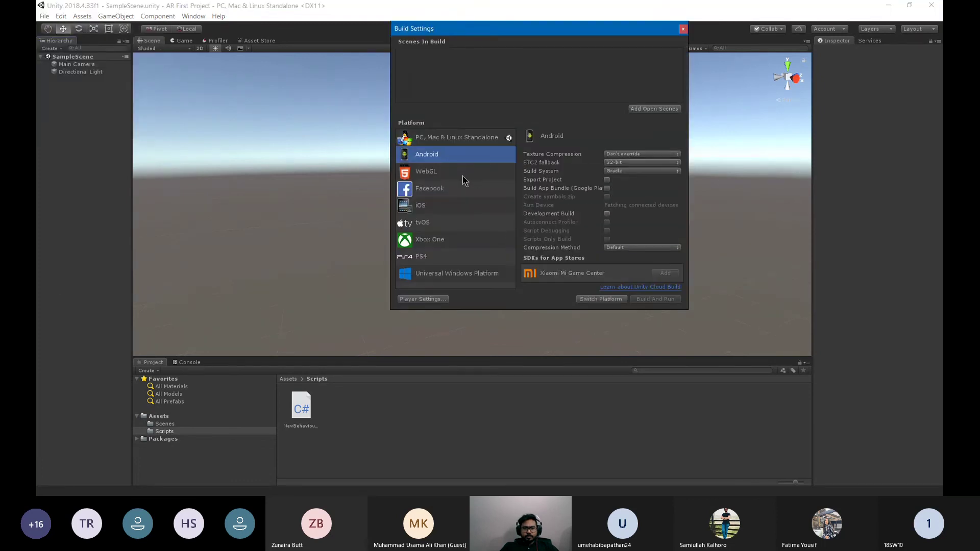
key(Up)
click(460, 175)
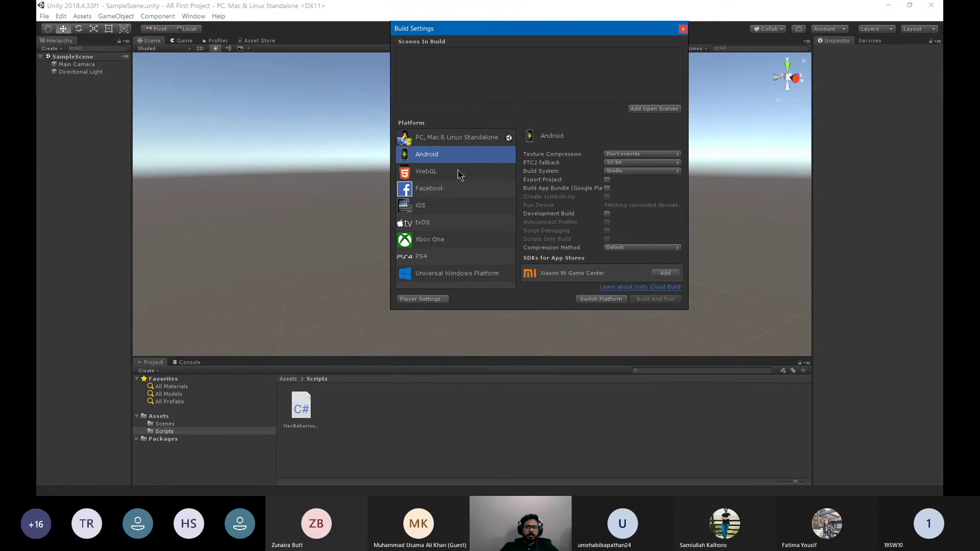
click(459, 141)
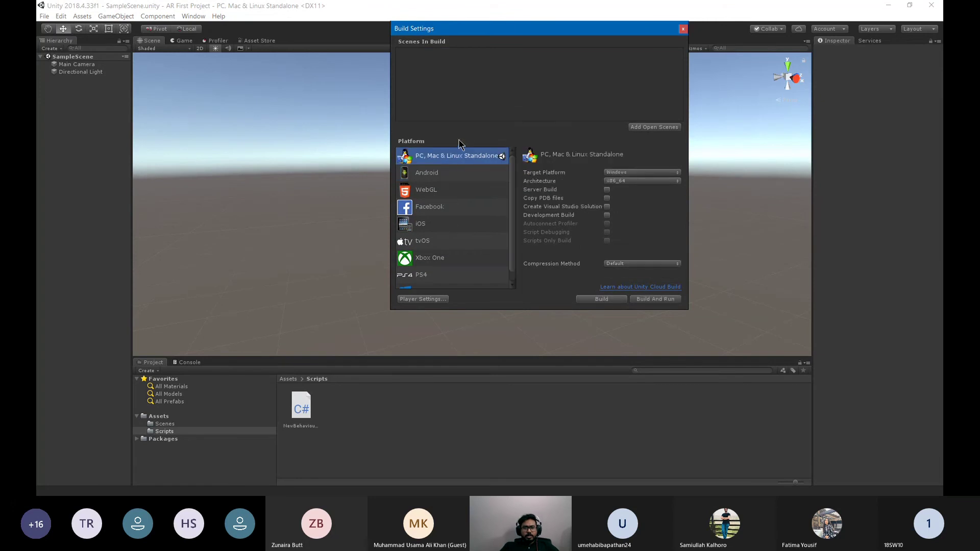
click(442, 175)
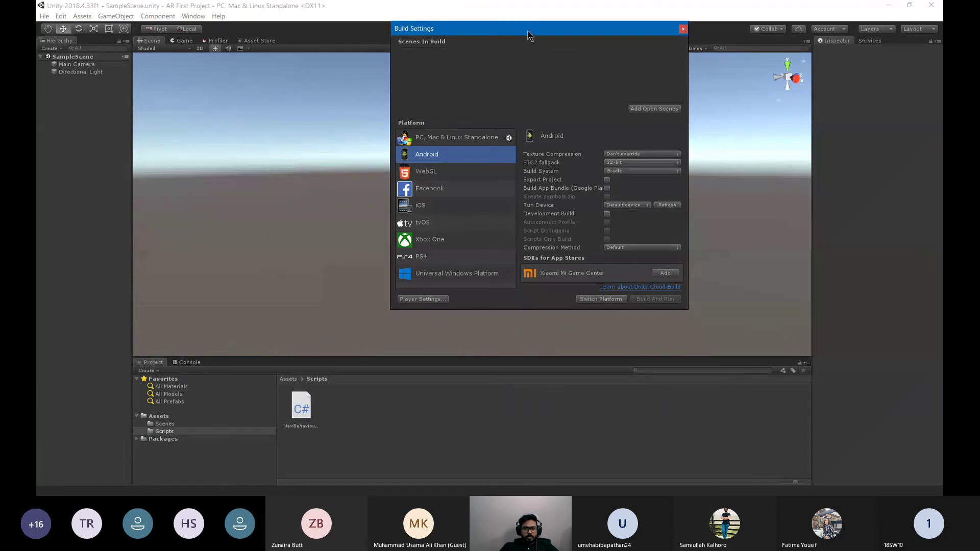
drag(529, 35, 445, 68)
click(509, 333)
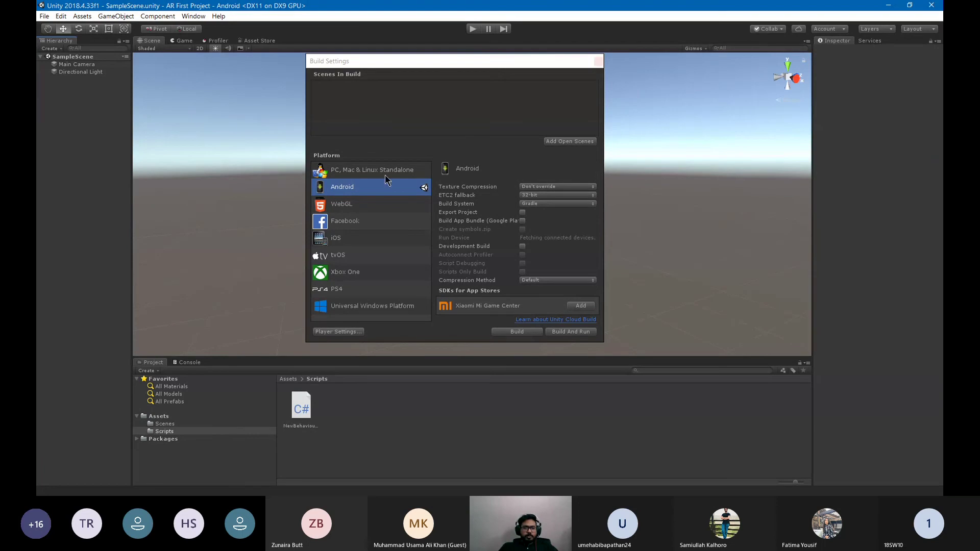
- Browse the WebGL, iOS, tvOS, Xbox One, PS4 and Universal Windows Platform options
click(341, 204)
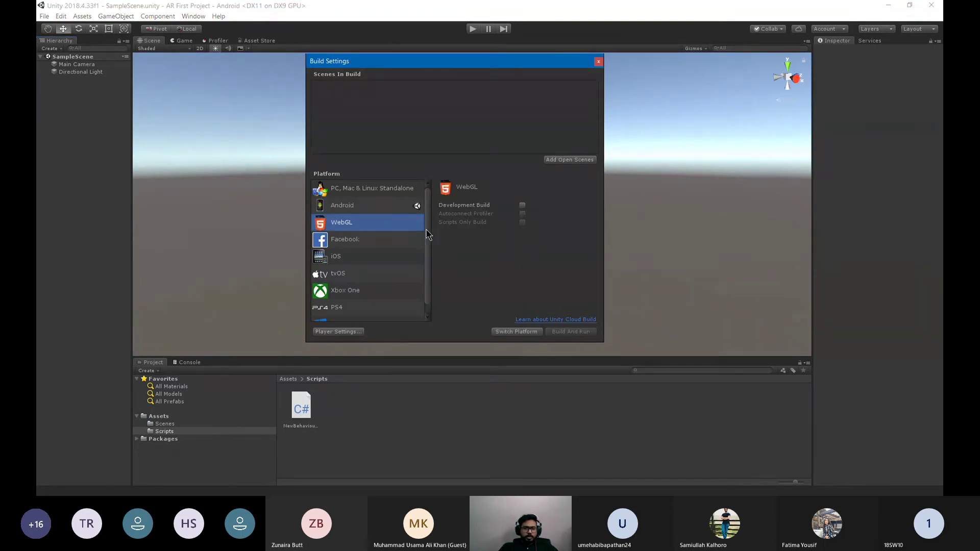
drag(429, 255, 430, 296)
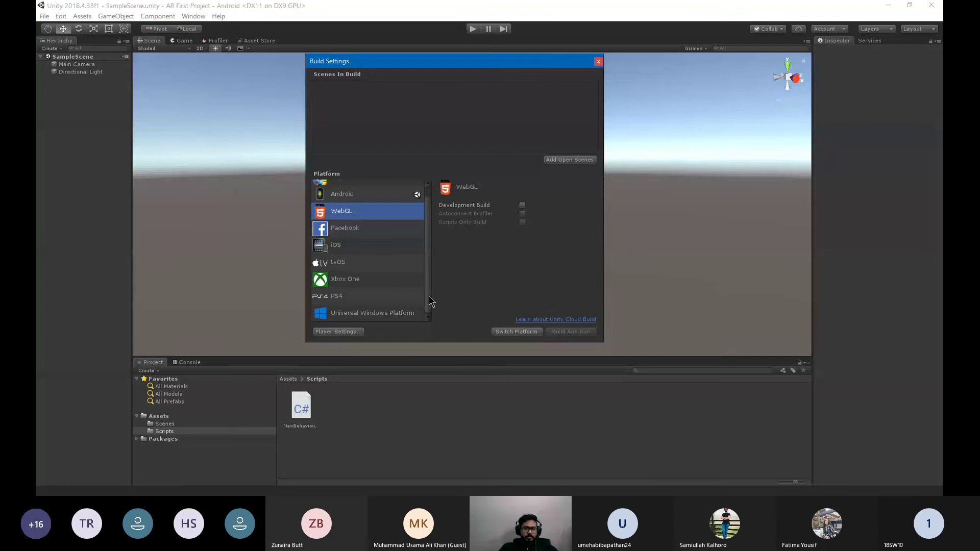
click(380, 249)
click(357, 263)
click(368, 282)
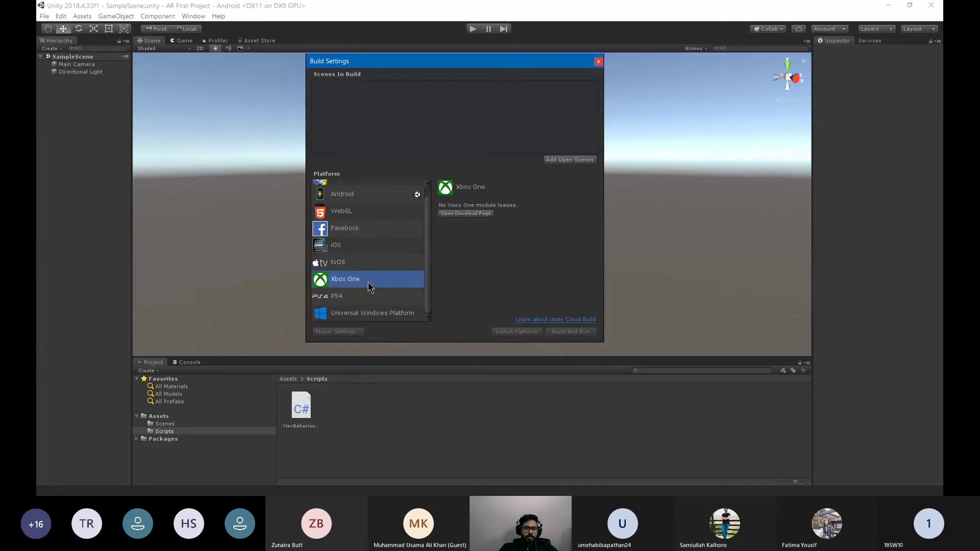
click(354, 300)
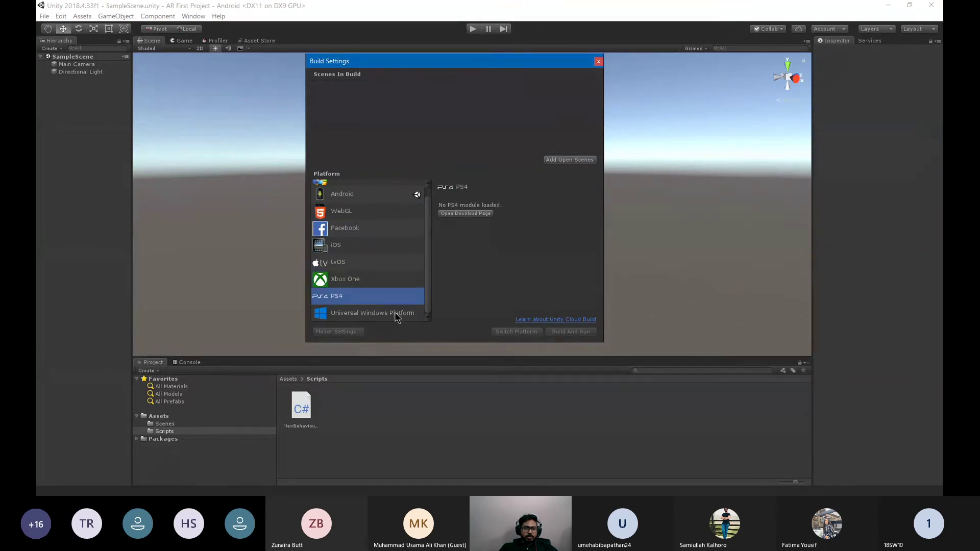
click(397, 318)
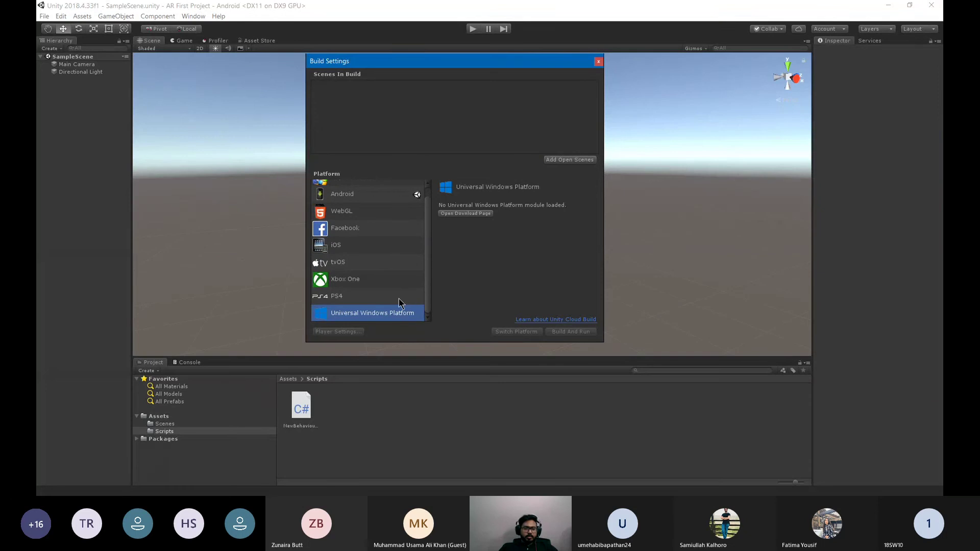
click(378, 301)
click(375, 316)
- Compare Android with the Standalone and UWP options, then close and reopen Build Settings
scroll(363, 283, up, 1)
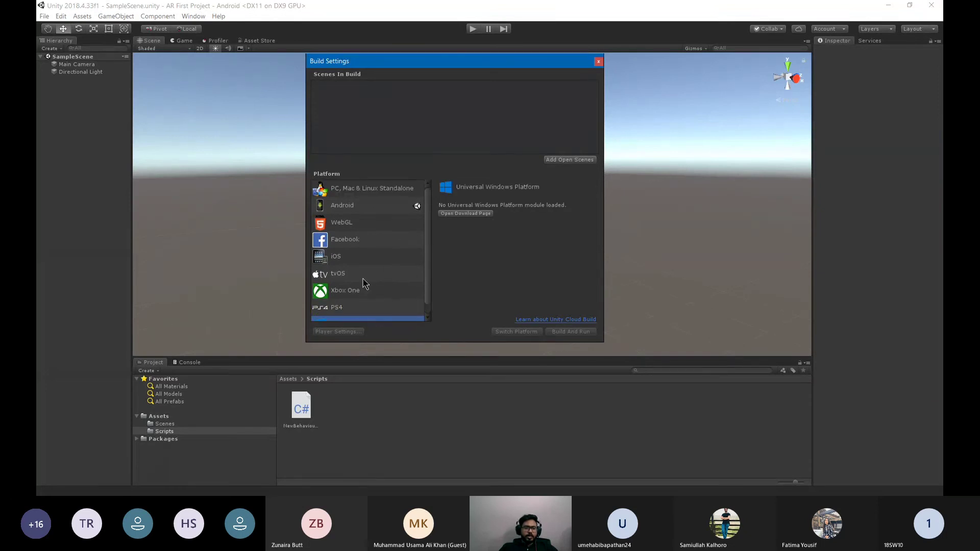
click(382, 209)
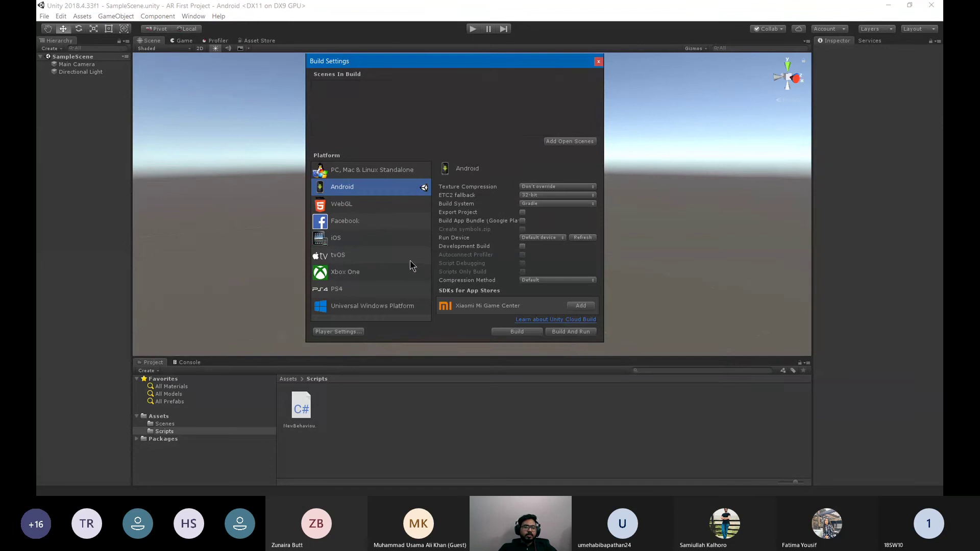
click(388, 306)
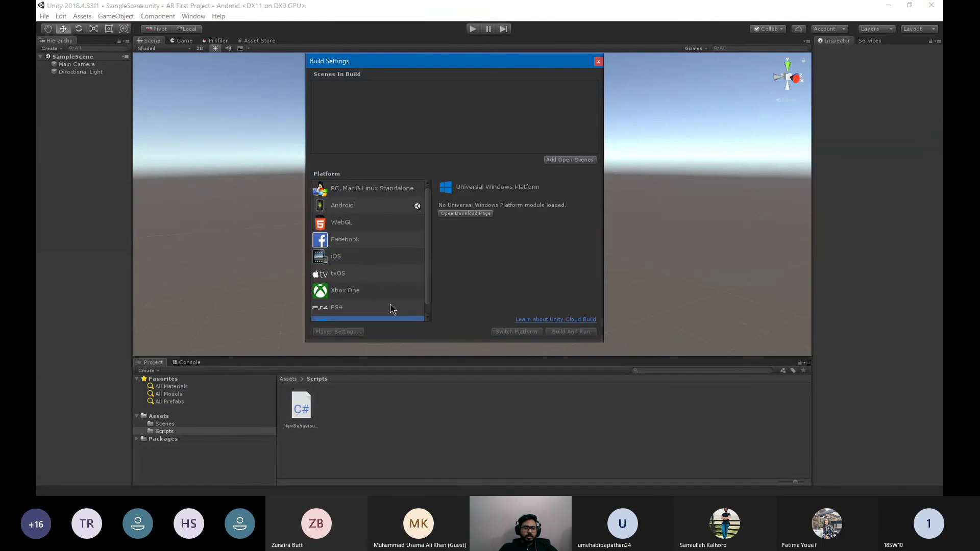
click(379, 187)
click(385, 206)
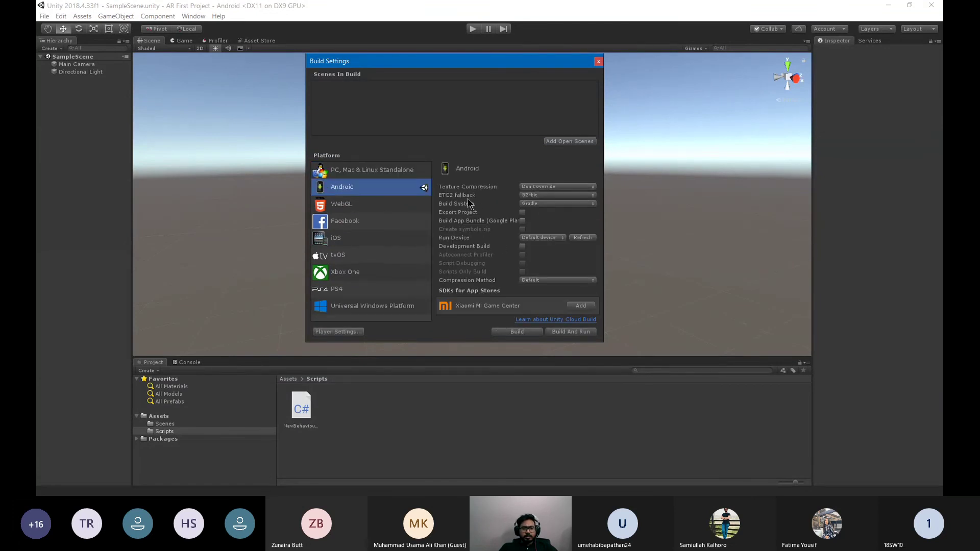
click(599, 63)
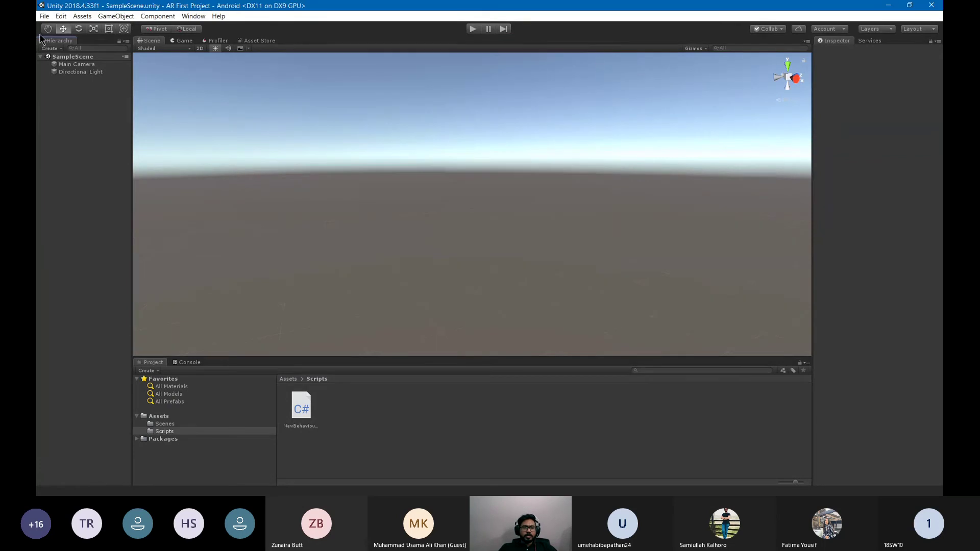
click(45, 16)
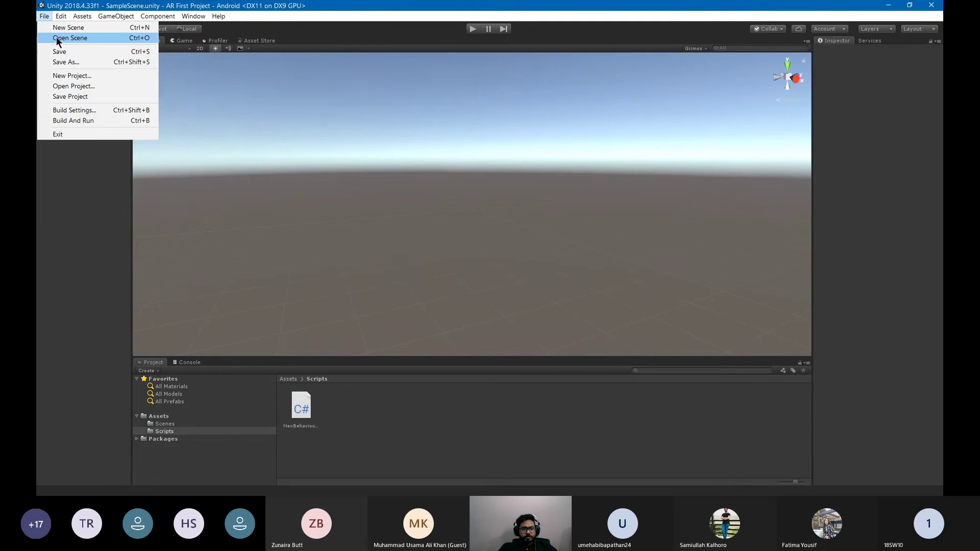
click(94, 113)
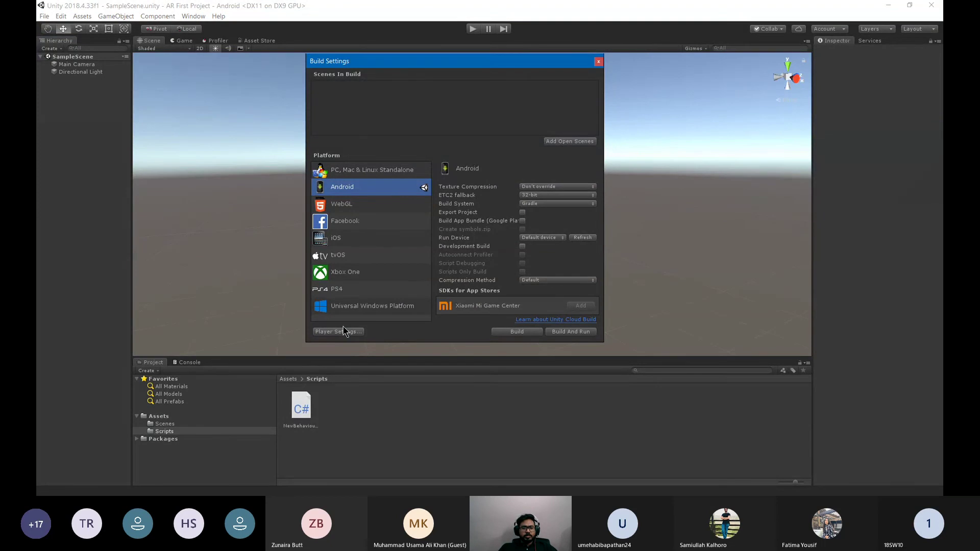
- Show the Android Player Settings, then open and close the editor Preferences
click(344, 333)
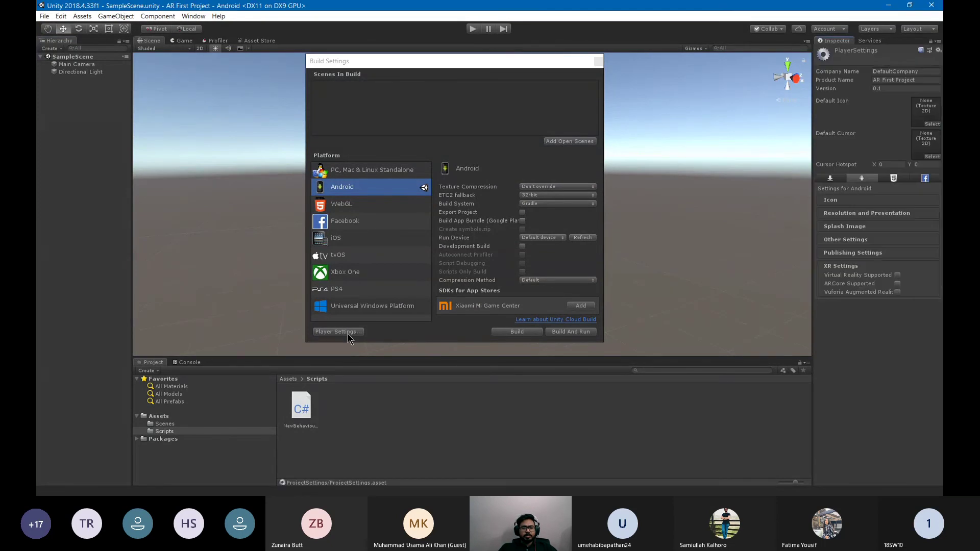
click(44, 17)
mouse_move(61, 16)
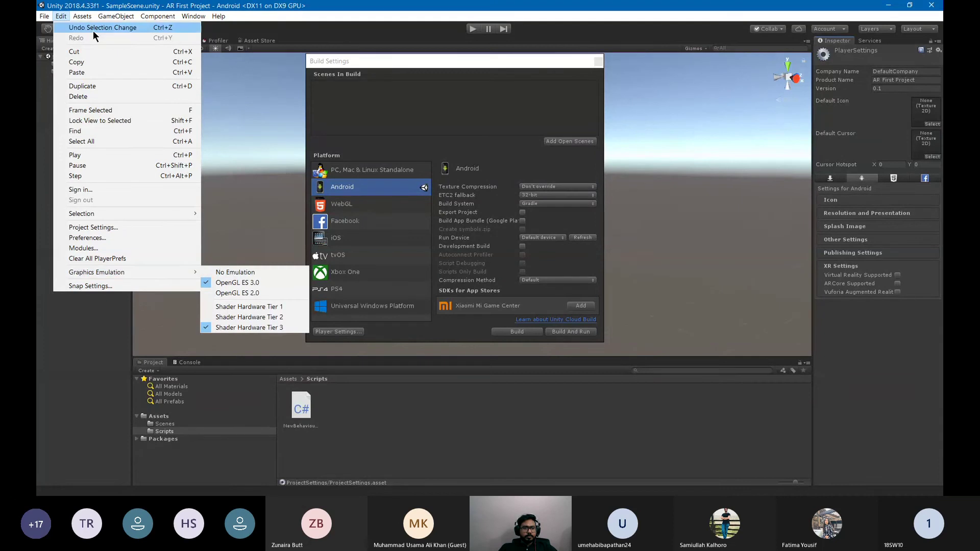
mouse_move(112, 17)
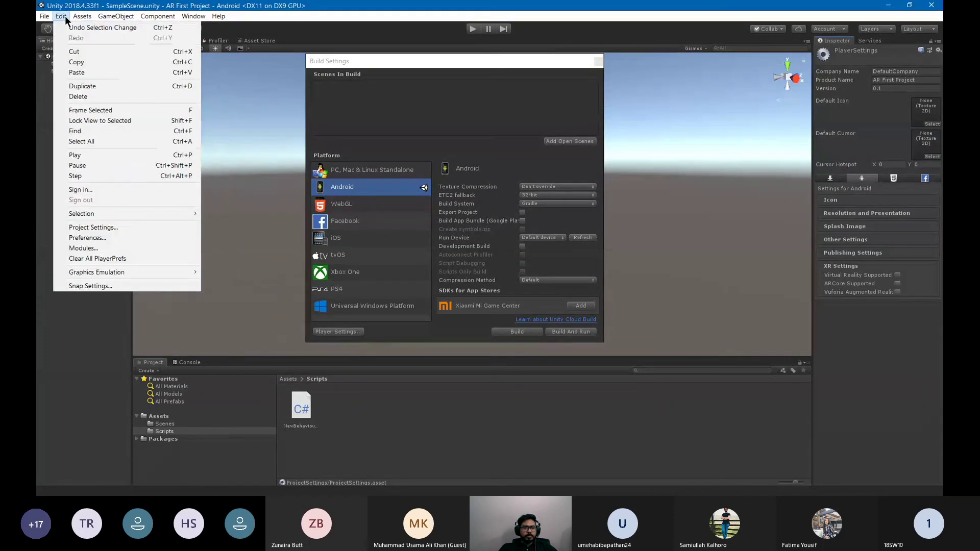
mouse_move(145, 271)
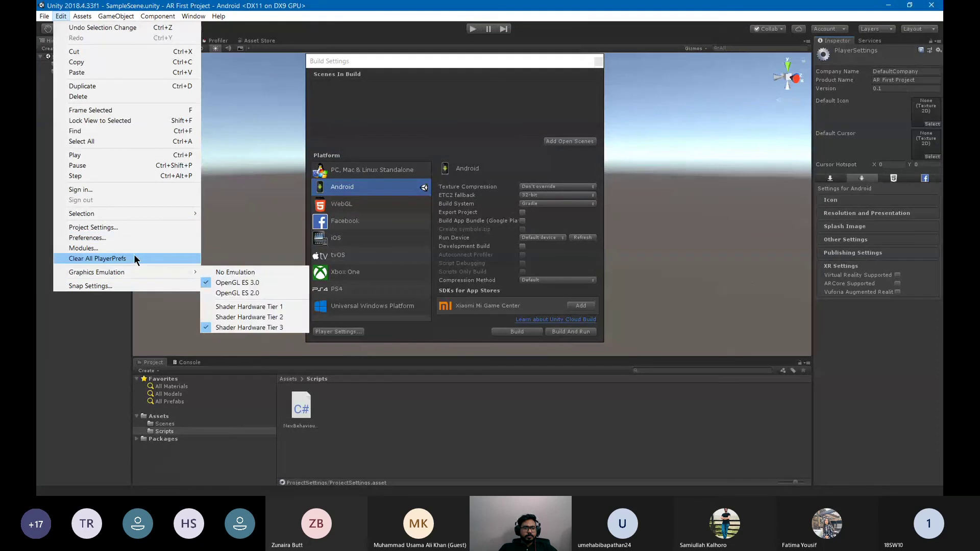
click(127, 237)
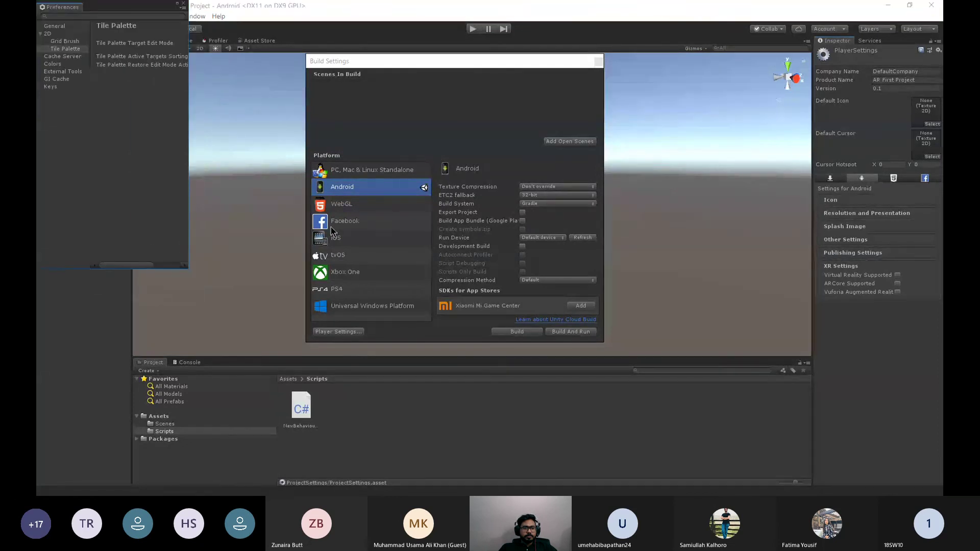
click(184, 4)
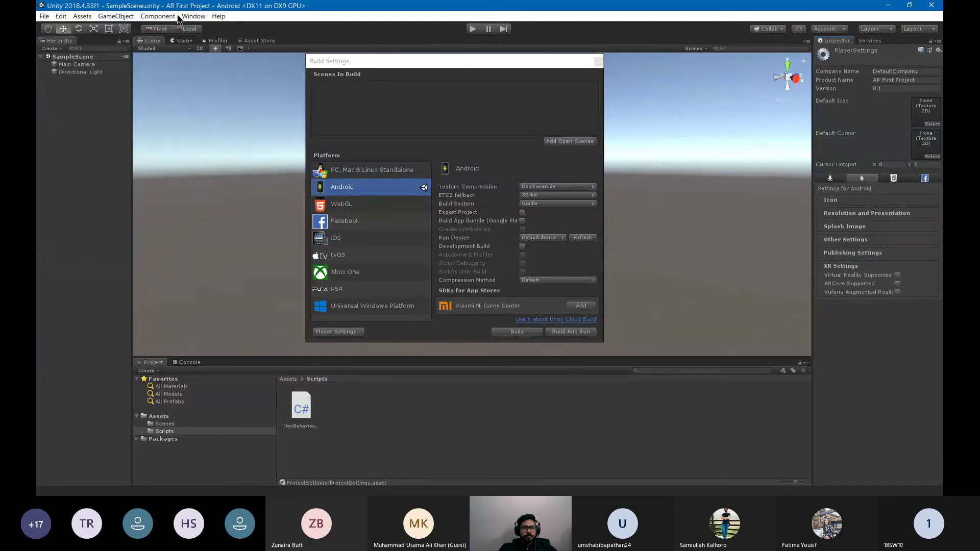
click(81, 15)
key(Escape)
- Look through the Edit, GameObject, Component and Window menus, then close Build Settings
click(60, 17)
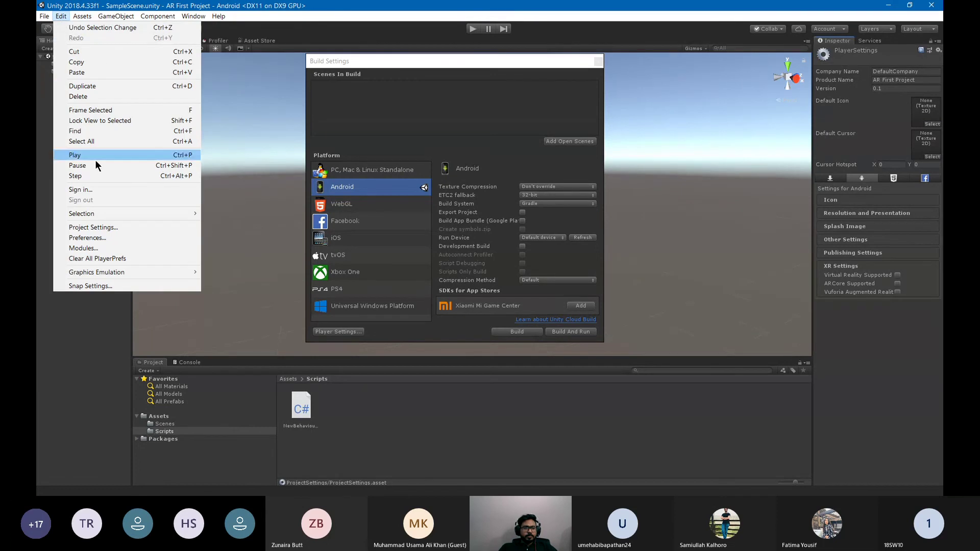
mouse_move(147, 276)
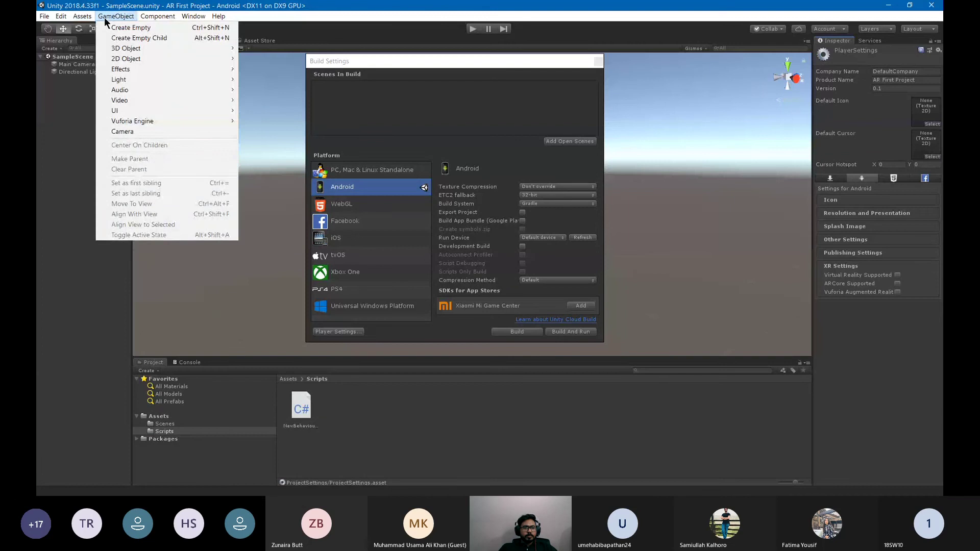
mouse_move(153, 18)
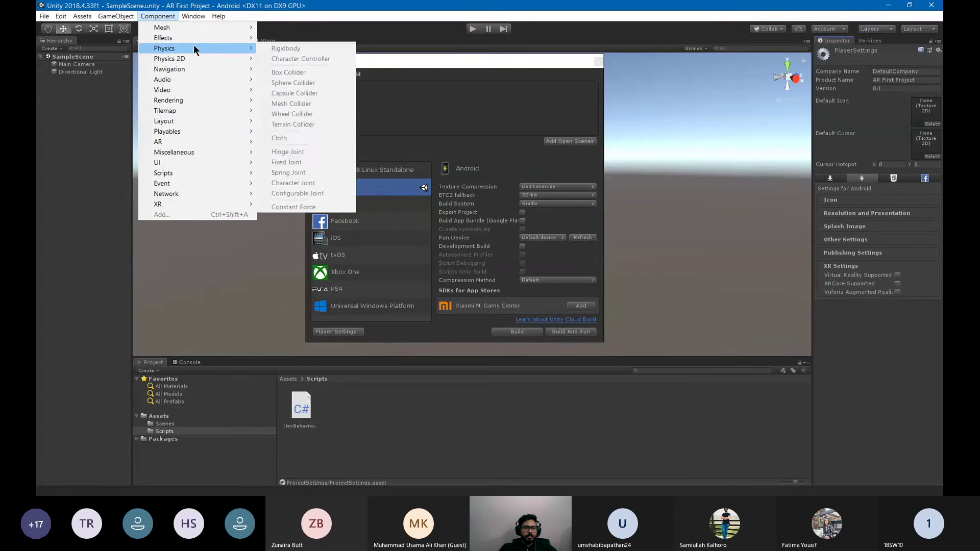
mouse_move(200, 17)
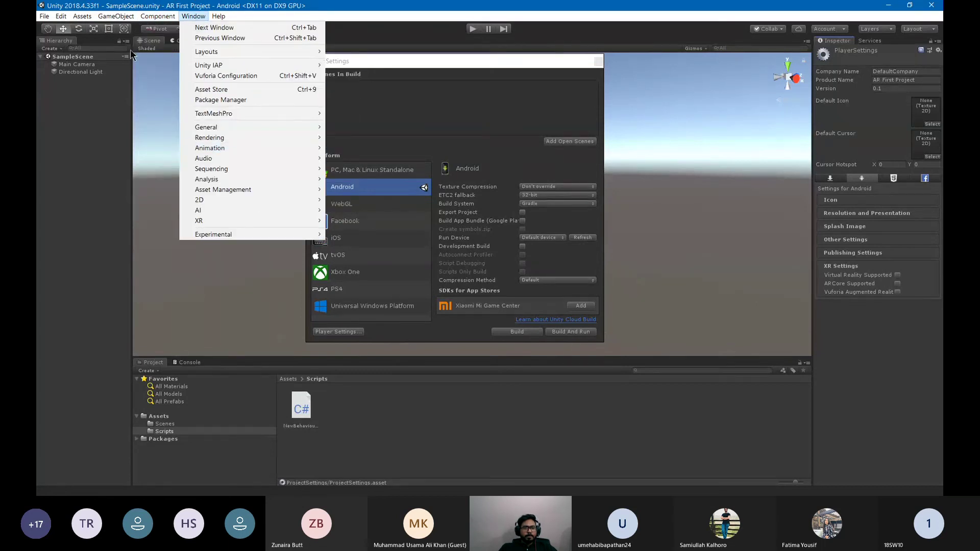
mouse_move(47, 20)
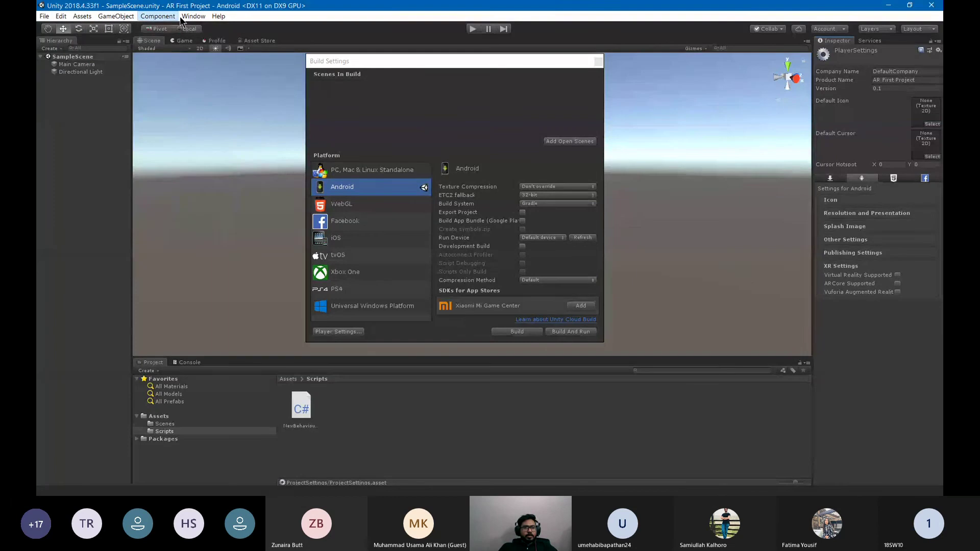
click(182, 285)
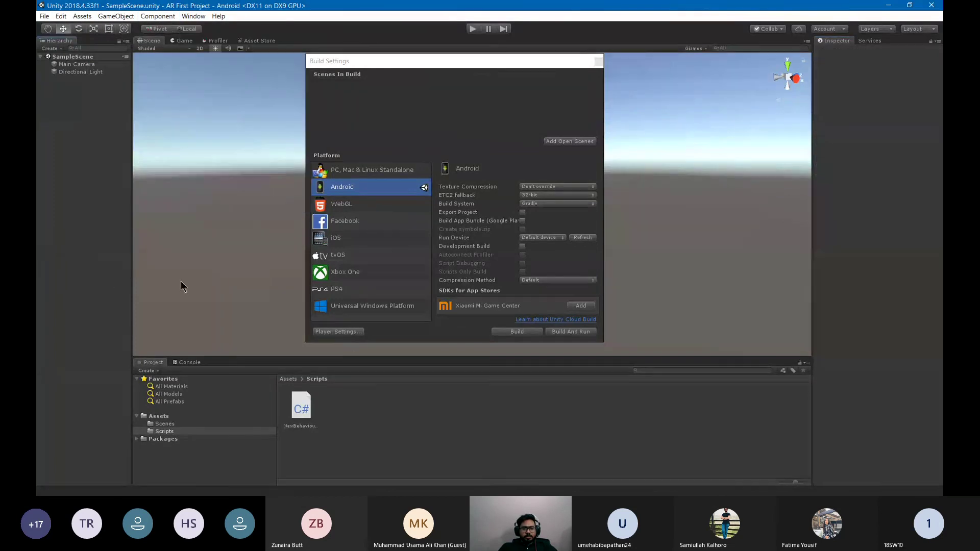
click(329, 336)
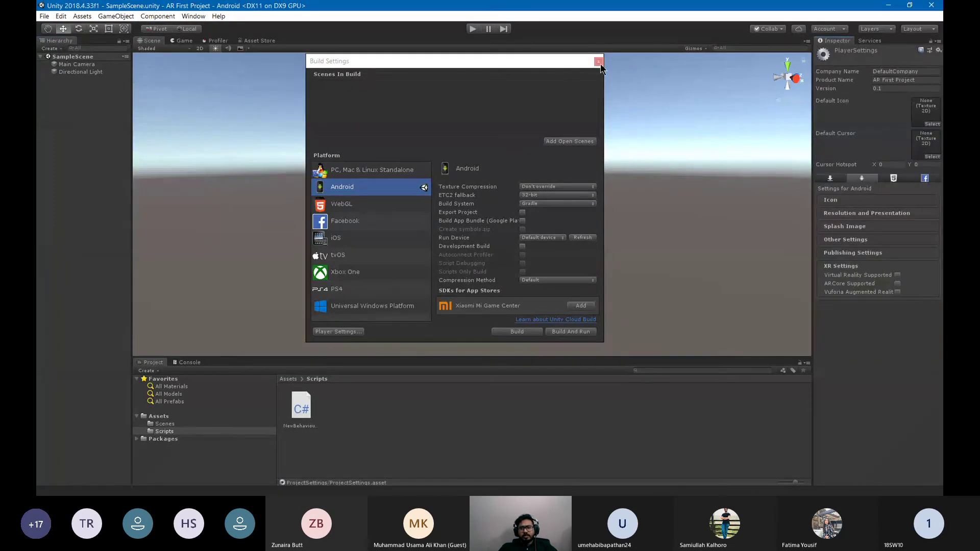
click(598, 62)
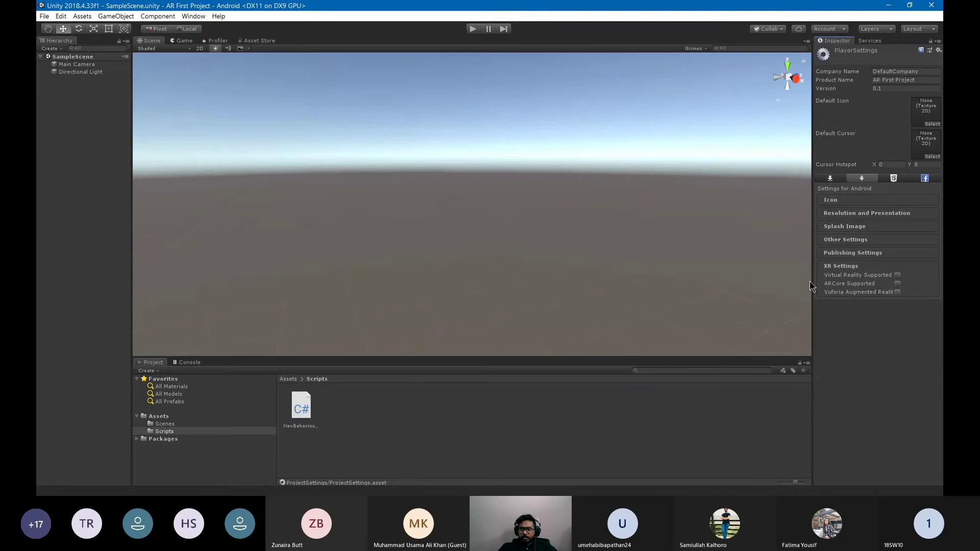
drag(815, 282, 651, 278)
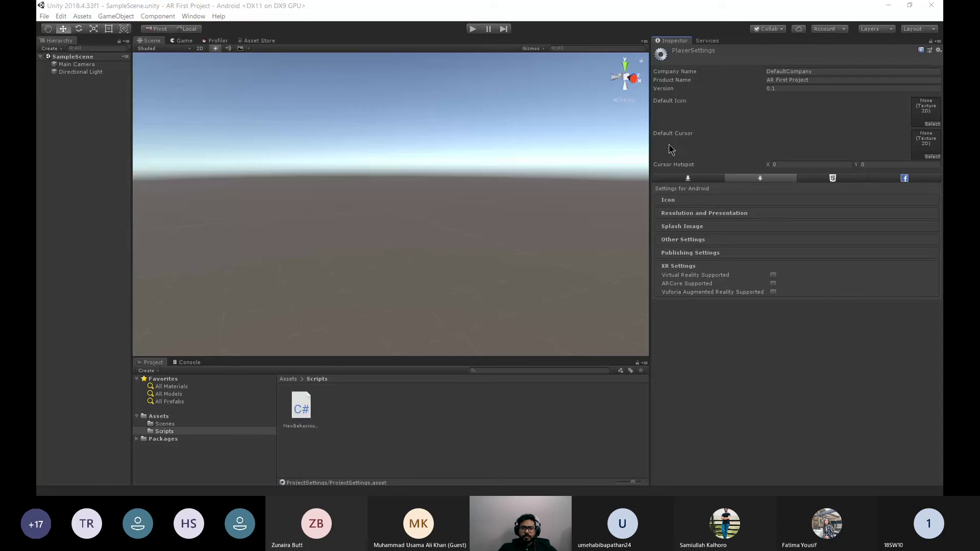
click(700, 43)
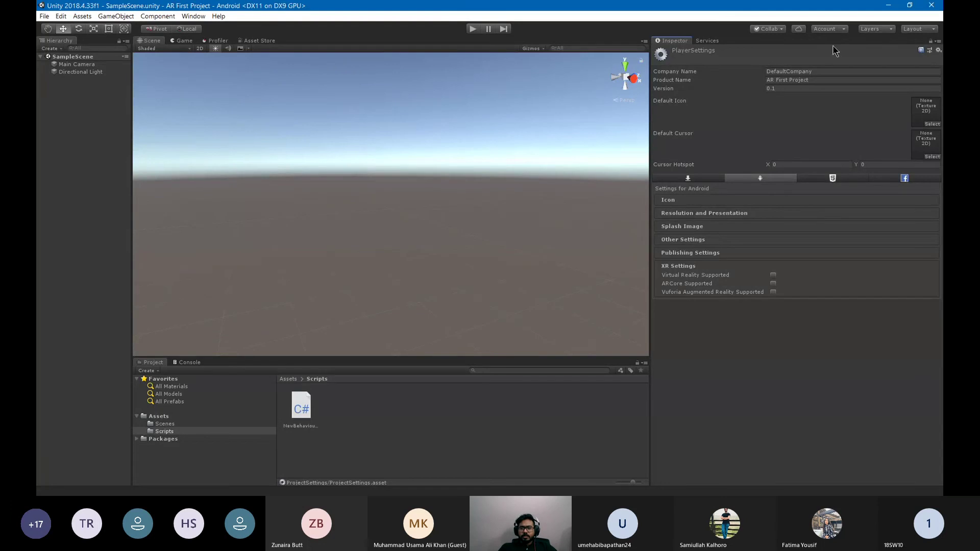
click(819, 71)
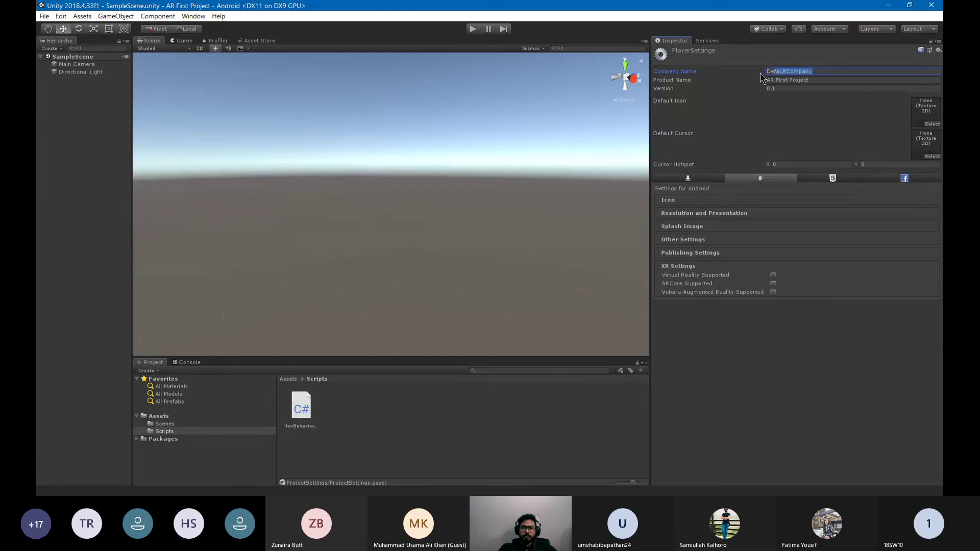
drag(820, 72, 722, 74)
click(819, 72)
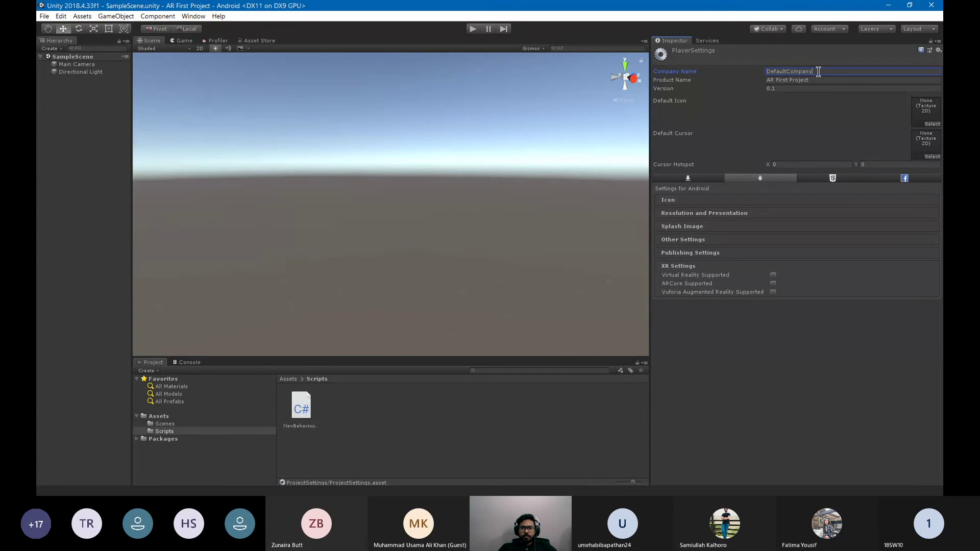
click(817, 80)
click(817, 80)
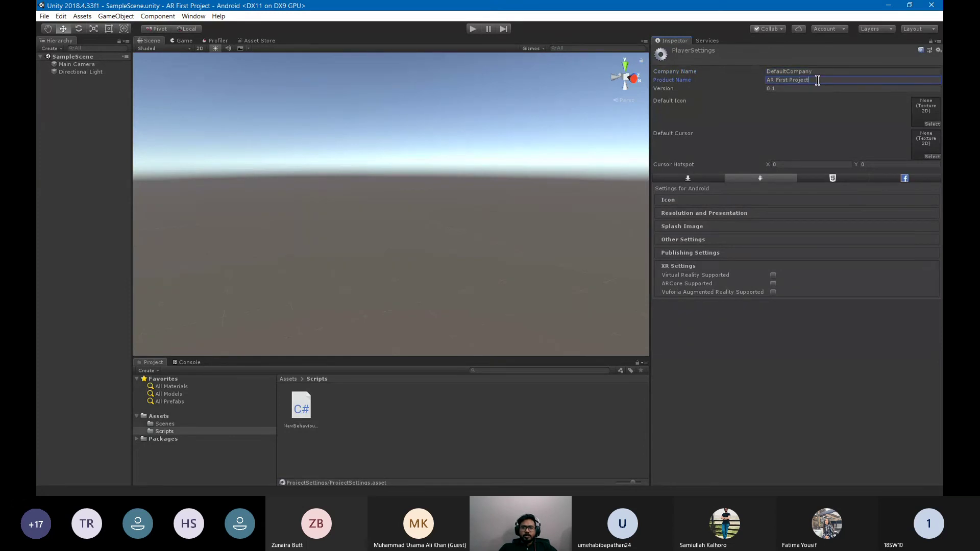
drag(806, 80, 727, 74)
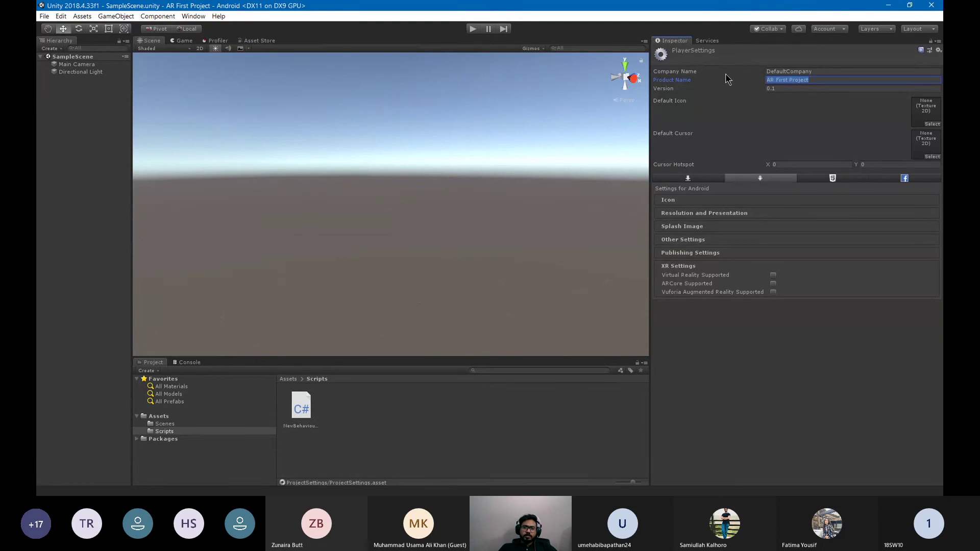
click(820, 81)
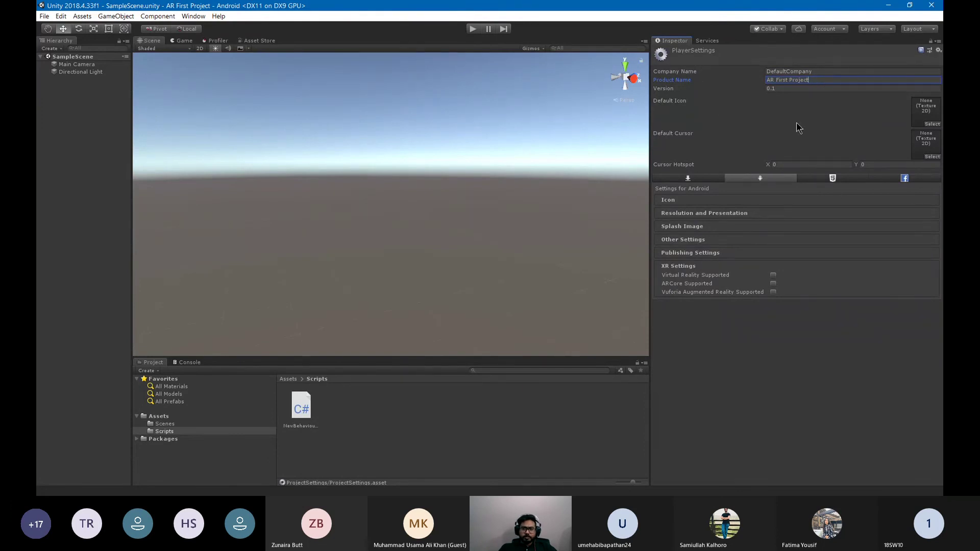
click(719, 215)
click(695, 215)
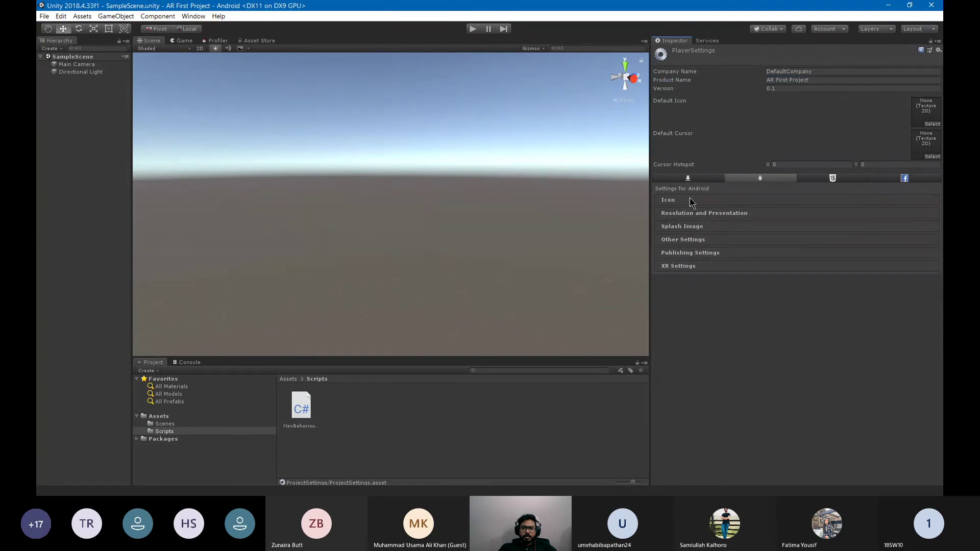
- Toggle the Icon and Resolution and Presentation foldouts, then expand the Android XR Settings
click(686, 201)
click(680, 201)
click(674, 203)
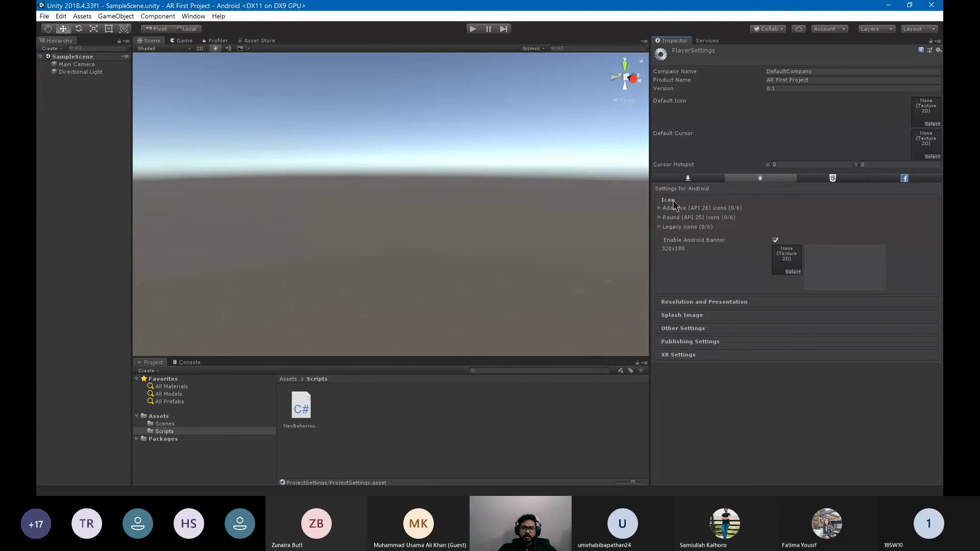
click(673, 201)
click(678, 214)
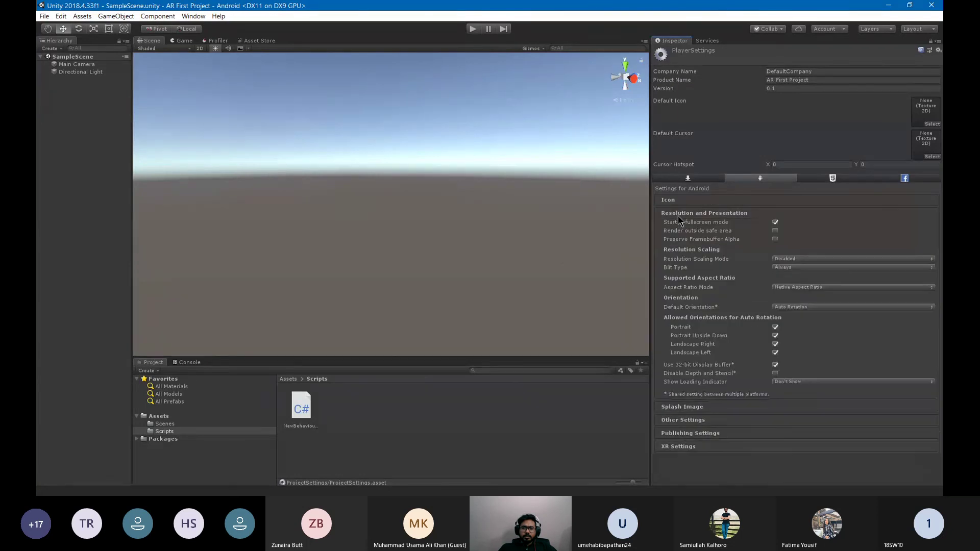
click(679, 214)
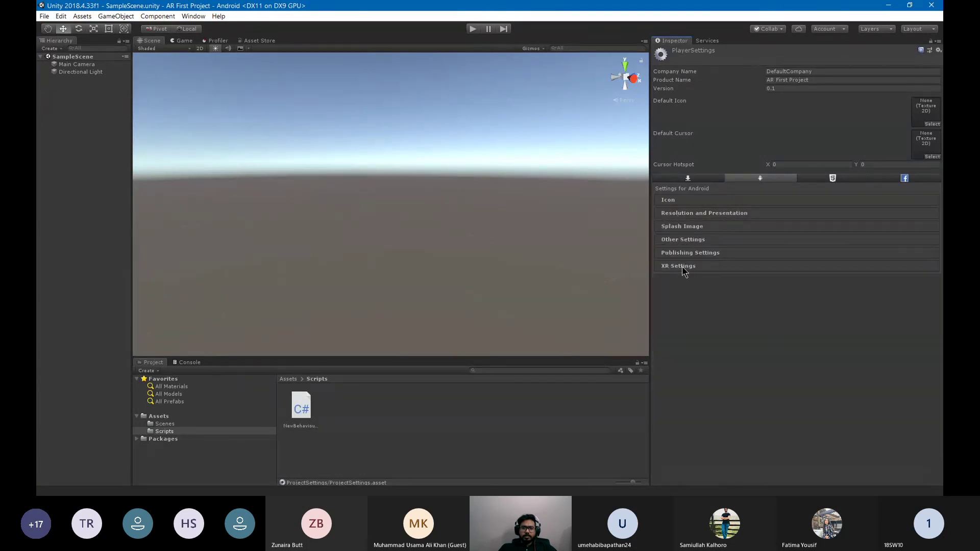
click(663, 267)
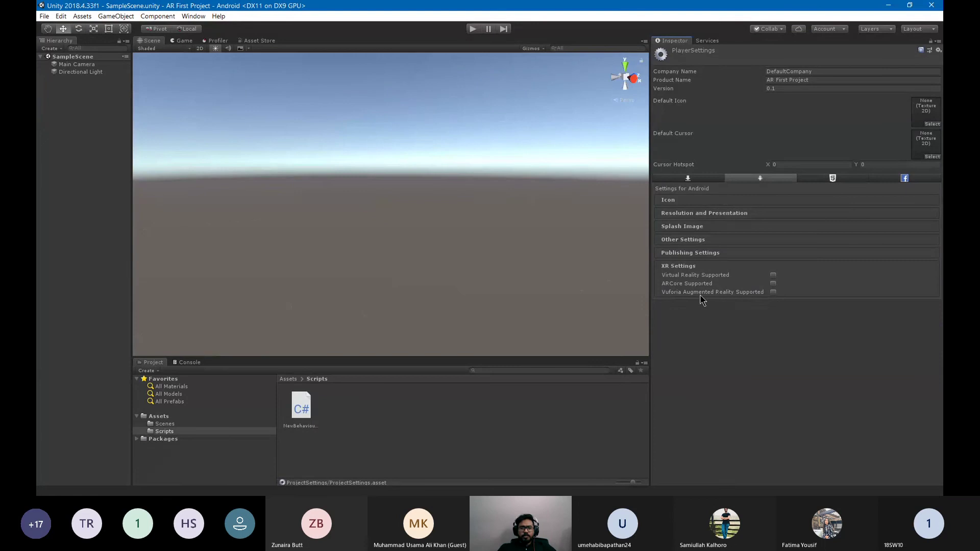
- Tick Vuforia Augmented Reality Supported and widen the Scene view
click(773, 292)
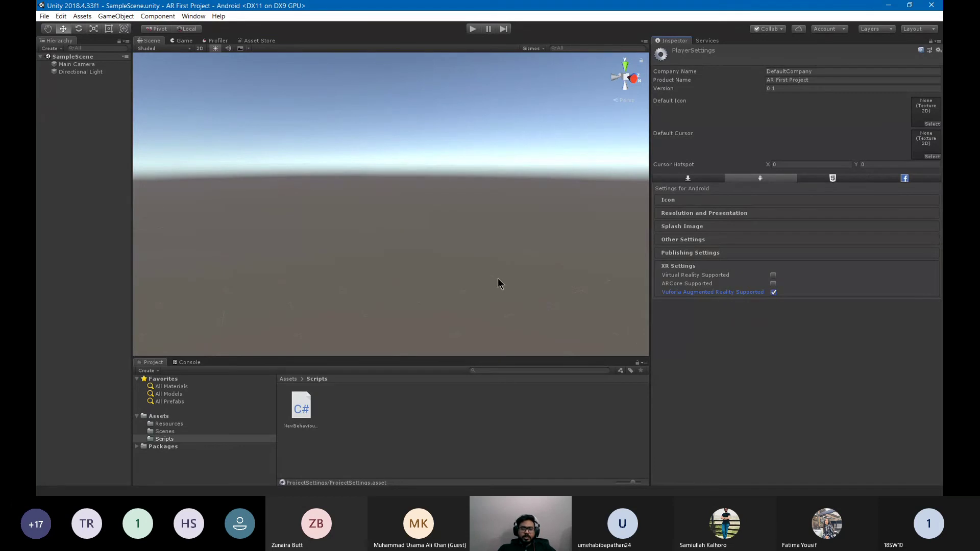
drag(650, 284, 707, 286)
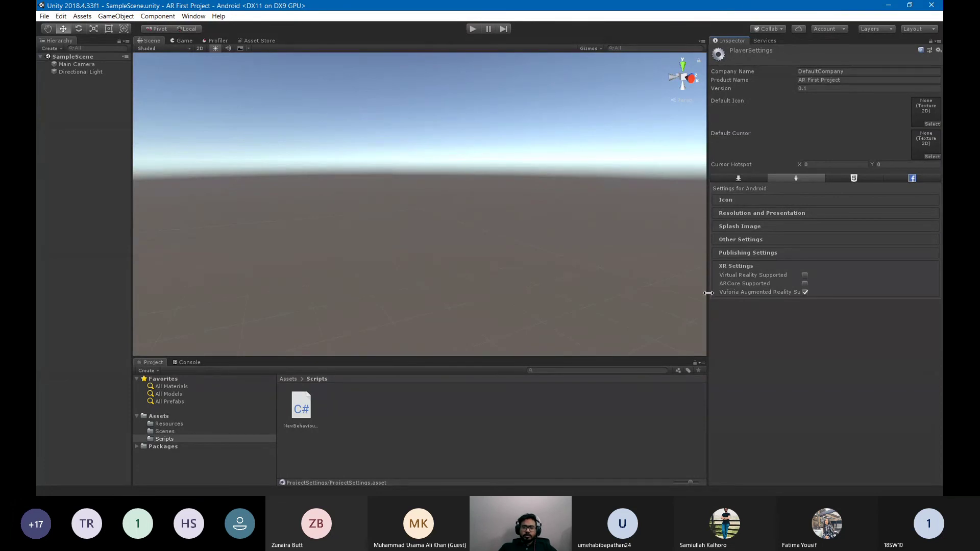
drag(708, 293, 744, 295)
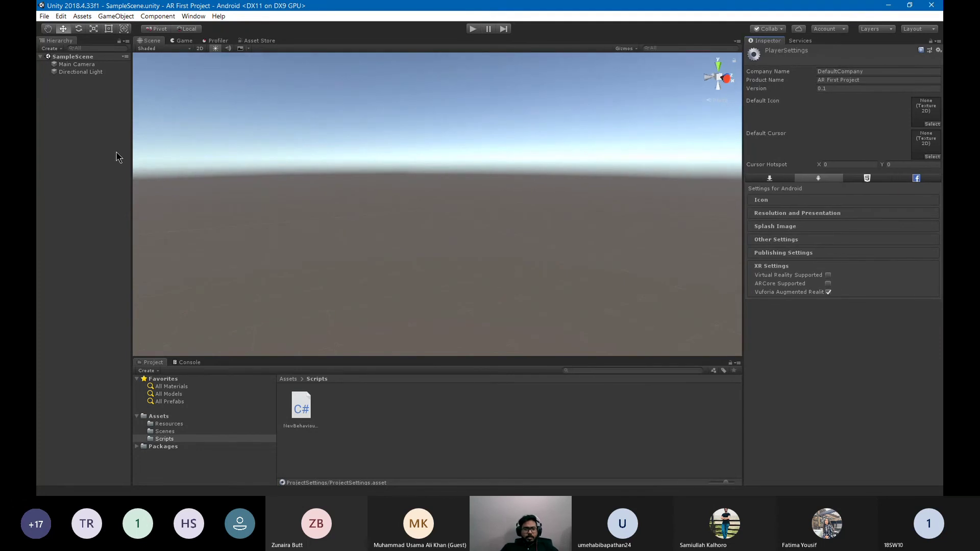
- Show the Vuforia Engine submenu from the Hierarchy's context menu
right_click(78, 156)
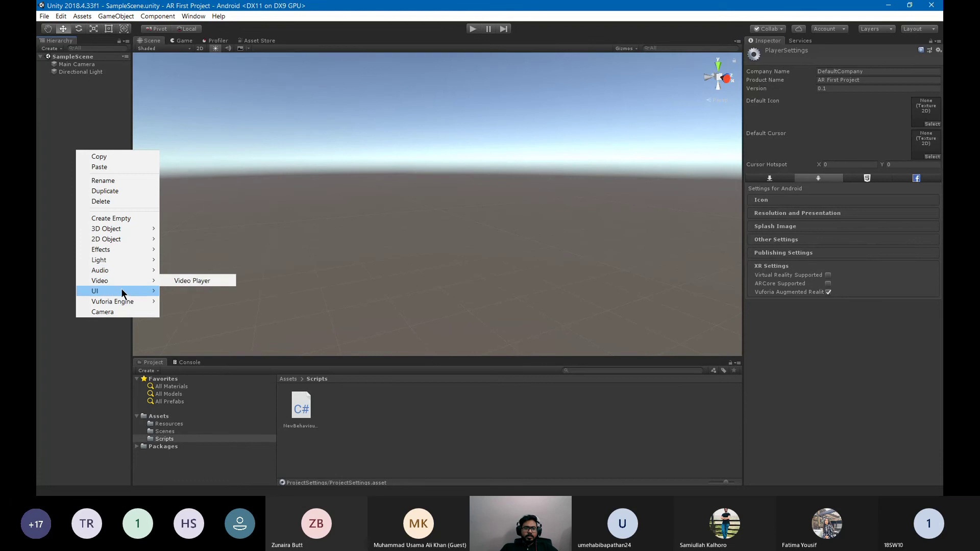
mouse_move(130, 304)
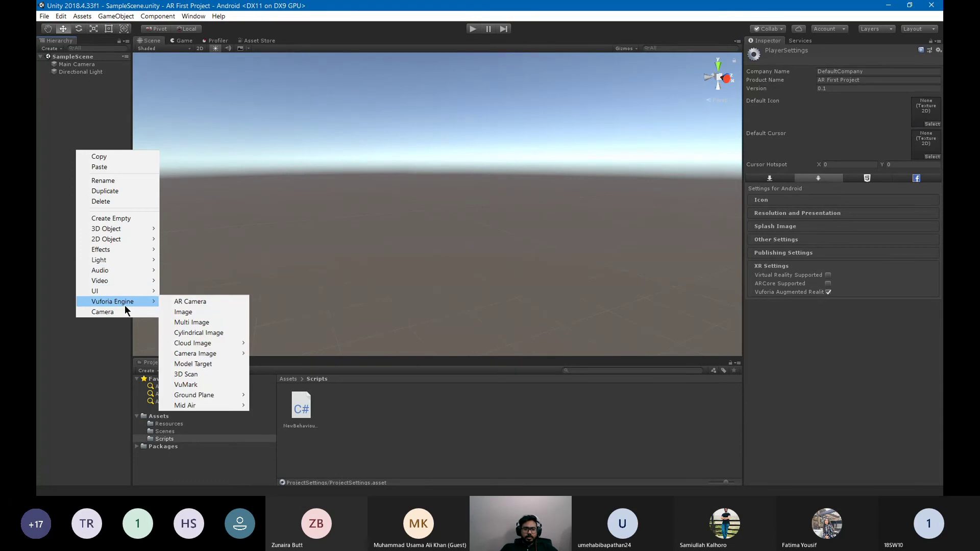
- Add a Vuforia AR Camera, import the Vuforia Engine assets, and orbit around it
click(188, 302)
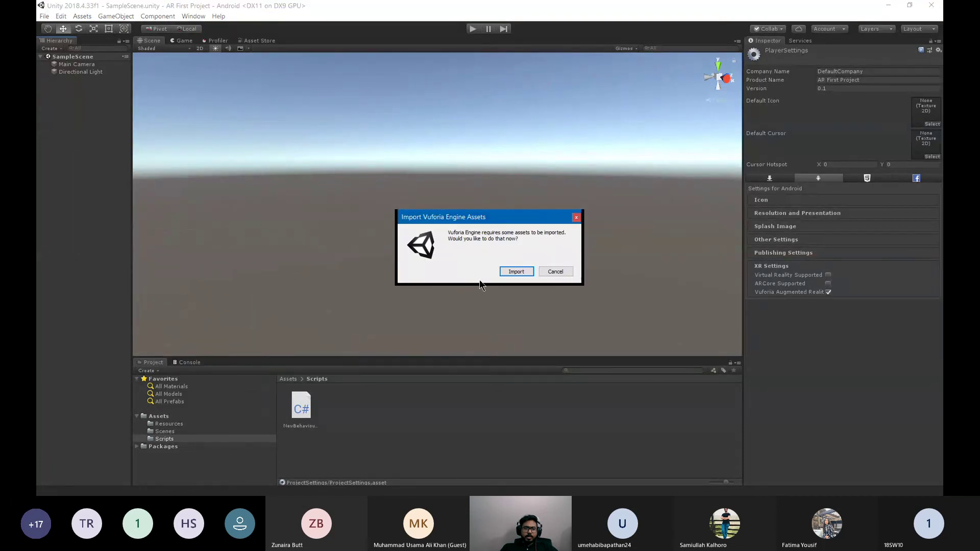
click(513, 271)
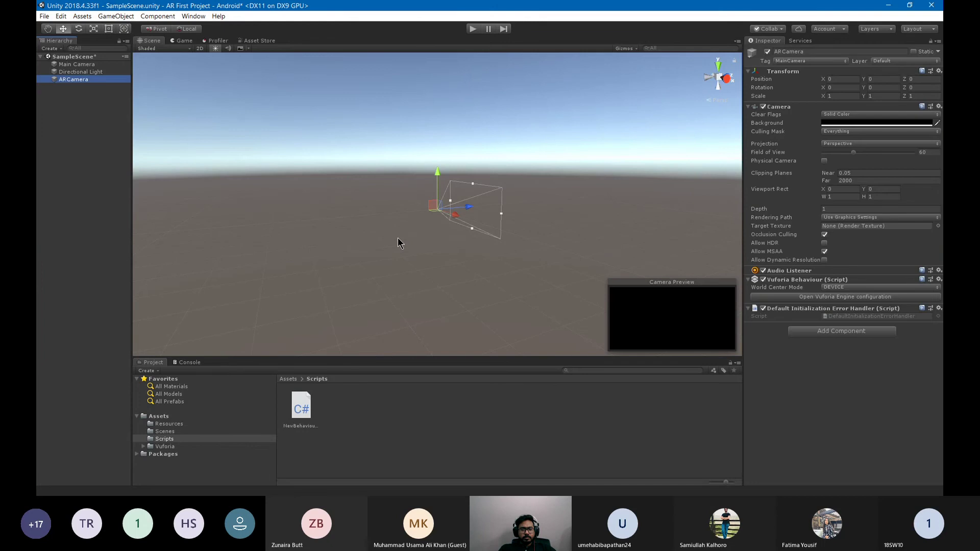
scroll(446, 223, up, 3)
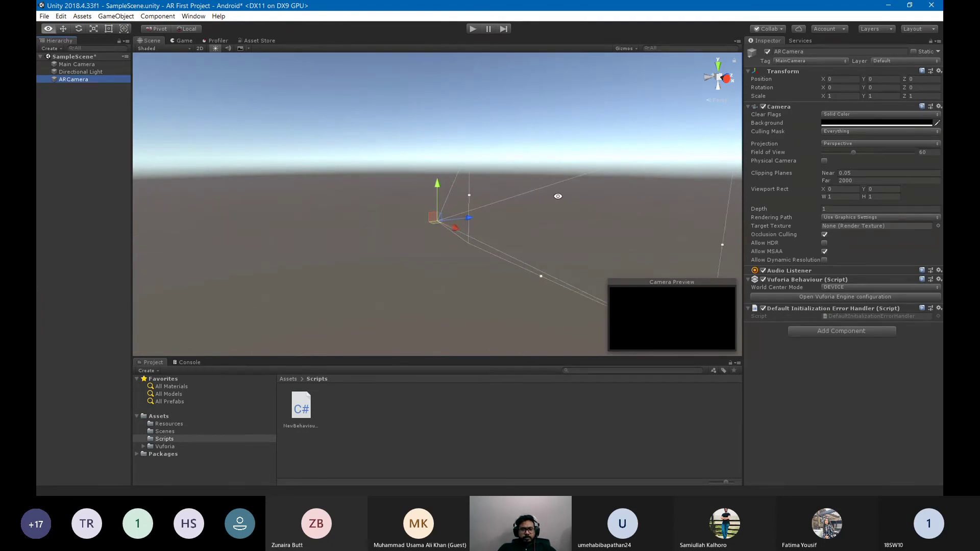
mouse_move(482, 213)
alt+mouse_down()
mouse_move(418, 210)
mouse_move(168, 163)
alt+mouse_up()
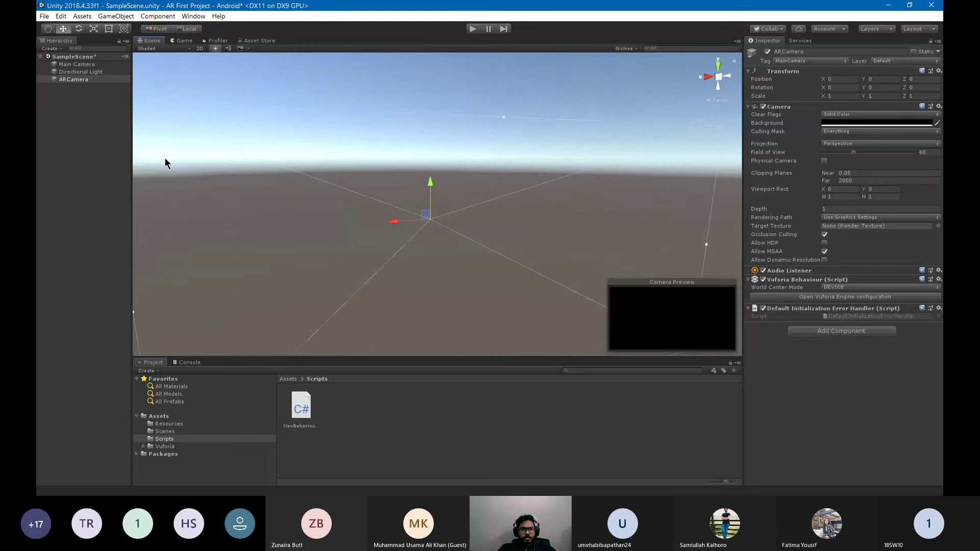
- Delete the Main Camera from SampleScene
click(98, 65)
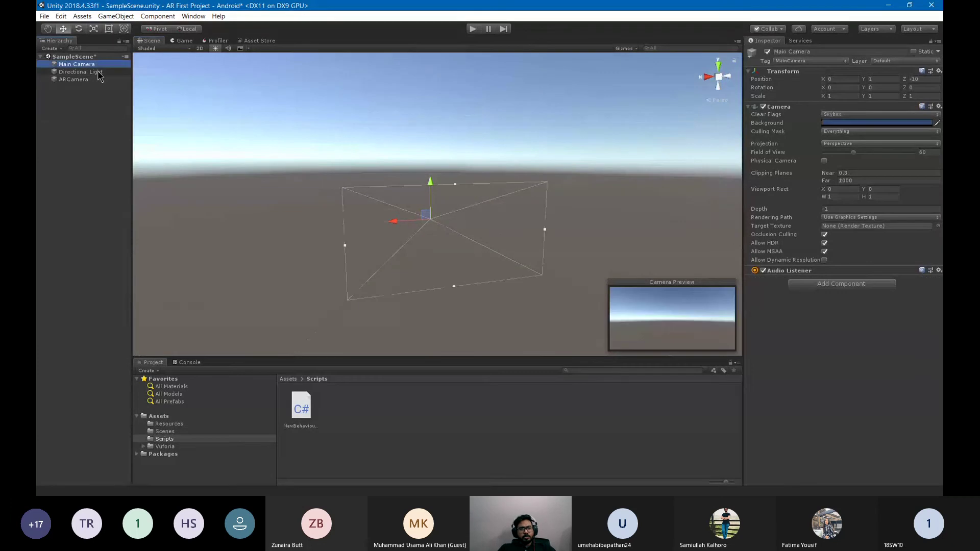
click(88, 80)
click(98, 65)
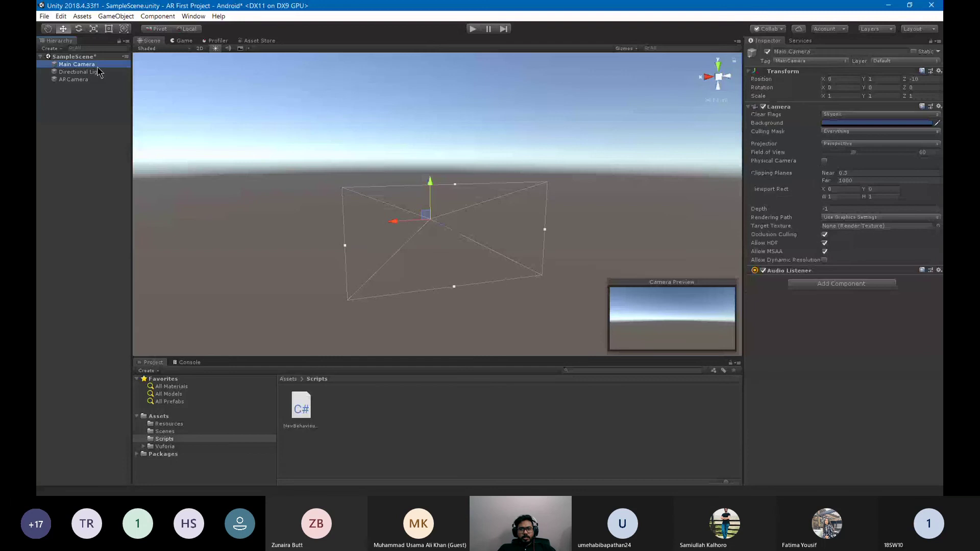
click(183, 123)
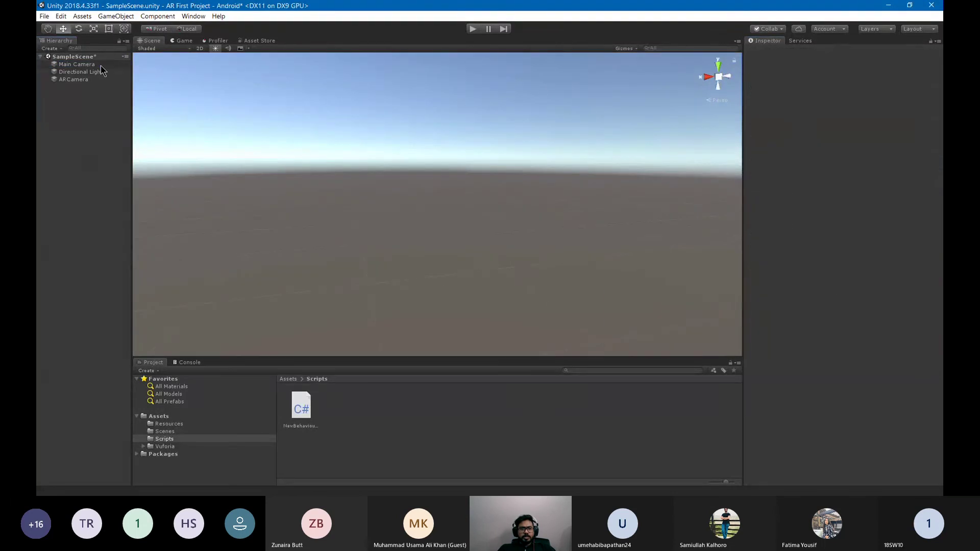
click(97, 65)
key(Delete)
- Select and frame the ARCamera, then widen the Inspector to show its properties
click(93, 72)
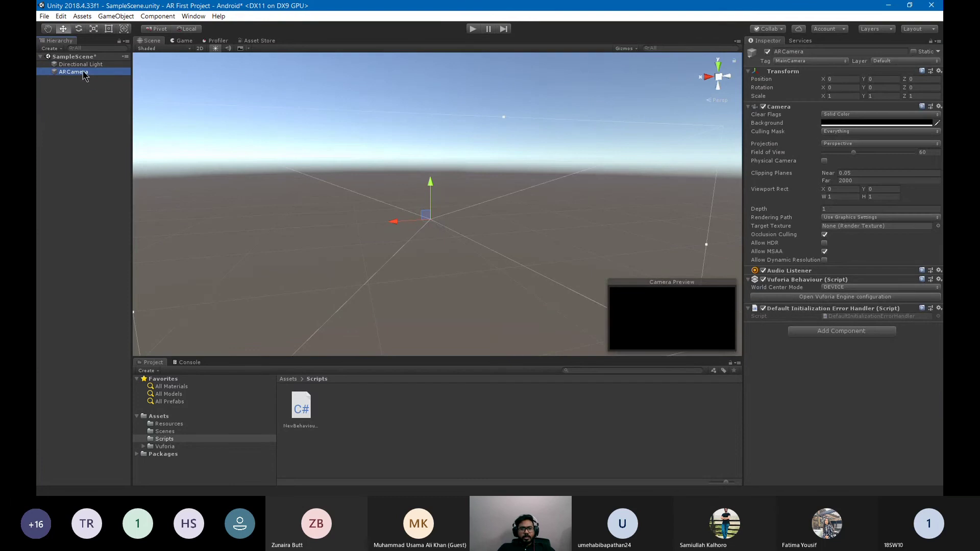
key(f)
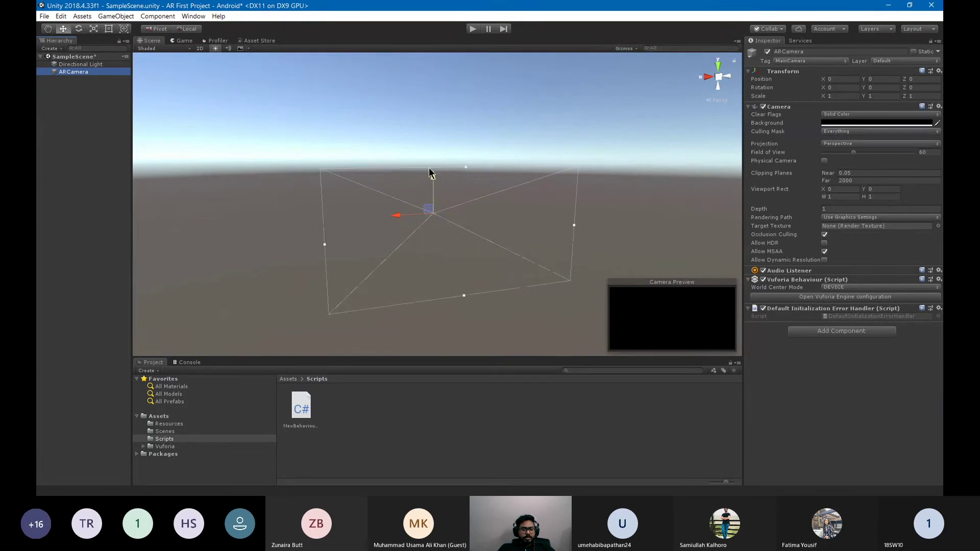
mouse_move(320, 194)
alt+mouse_down()
mouse_move(400, 220)
mouse_move(472, 220)
alt+mouse_up()
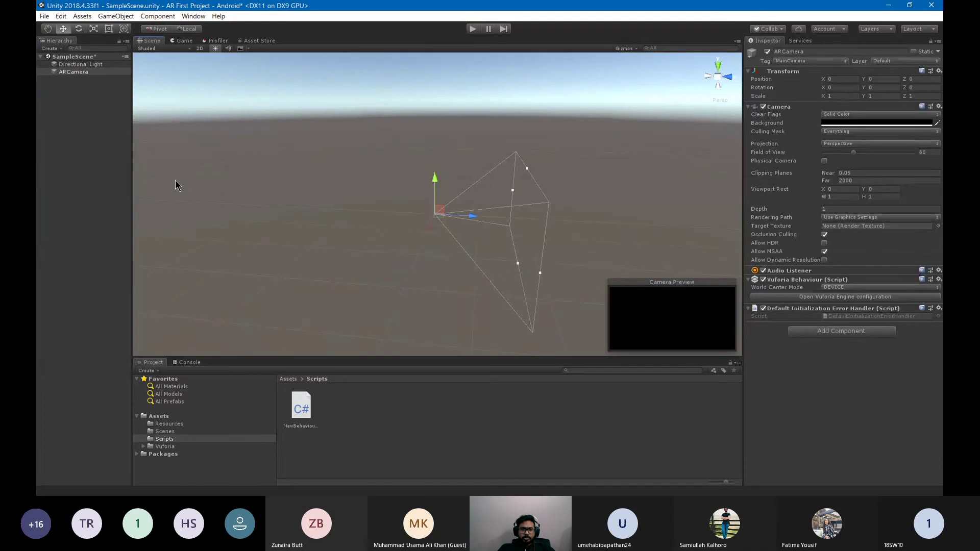
click(82, 138)
click(74, 72)
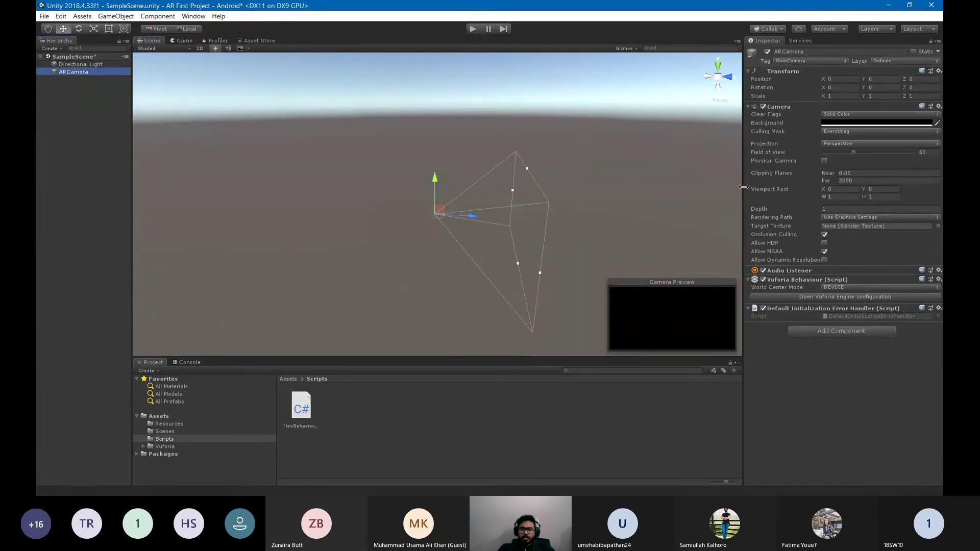
drag(743, 188, 607, 210)
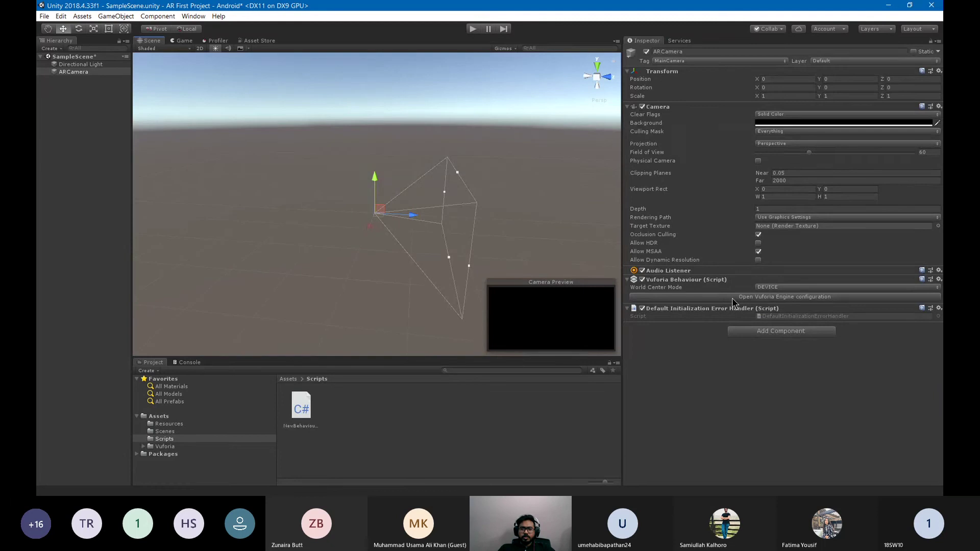
- In VuforiaConfiguration, use Add License next to App License Key to open the License Manager
click(732, 298)
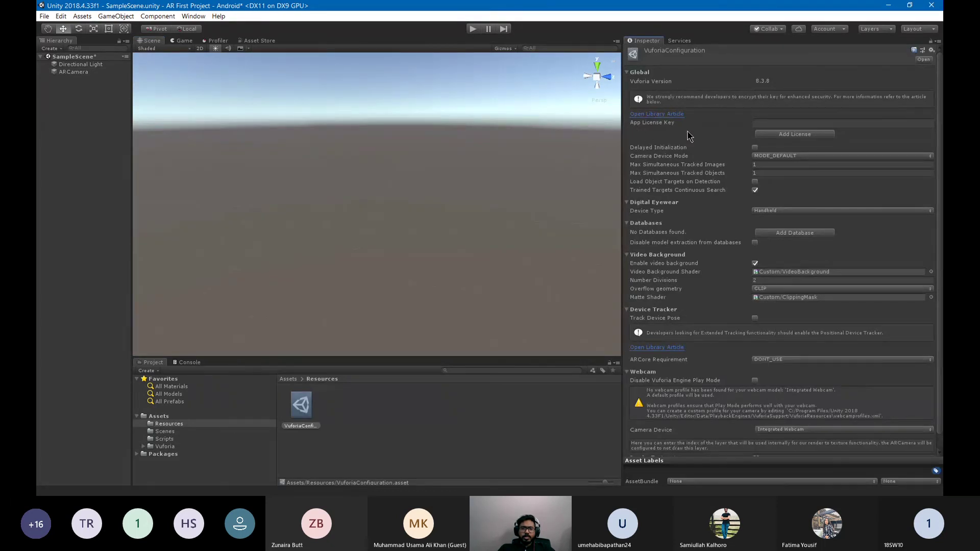
drag(622, 164, 567, 161)
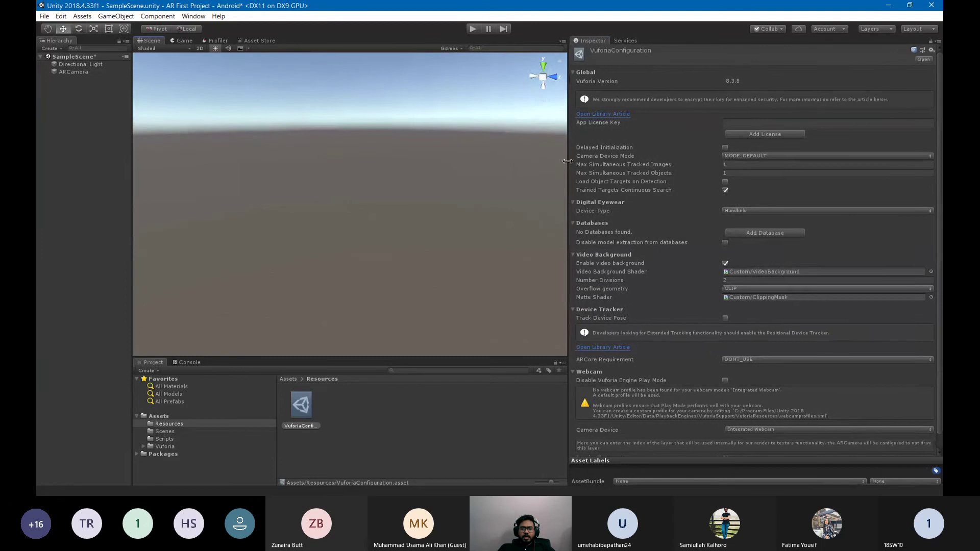
click(744, 122)
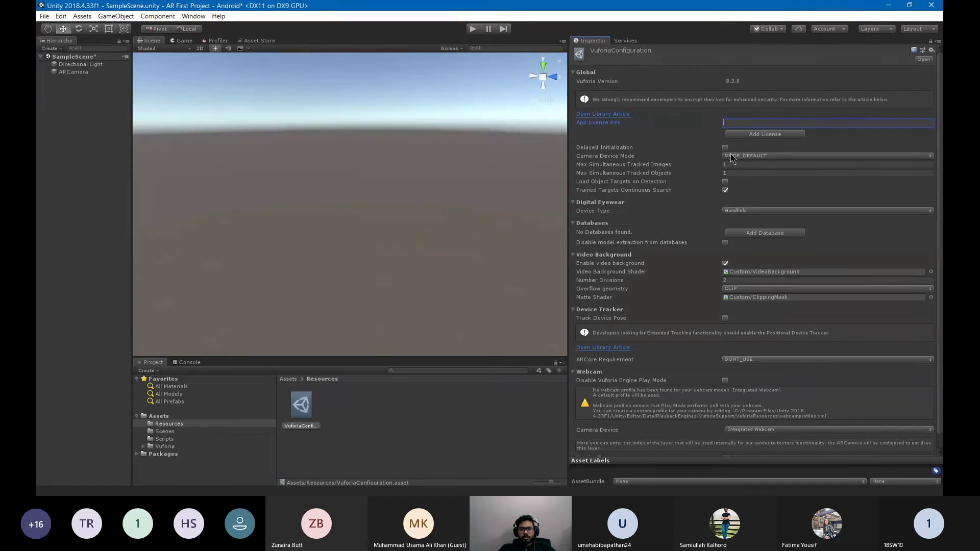
scroll(733, 158, down, 1)
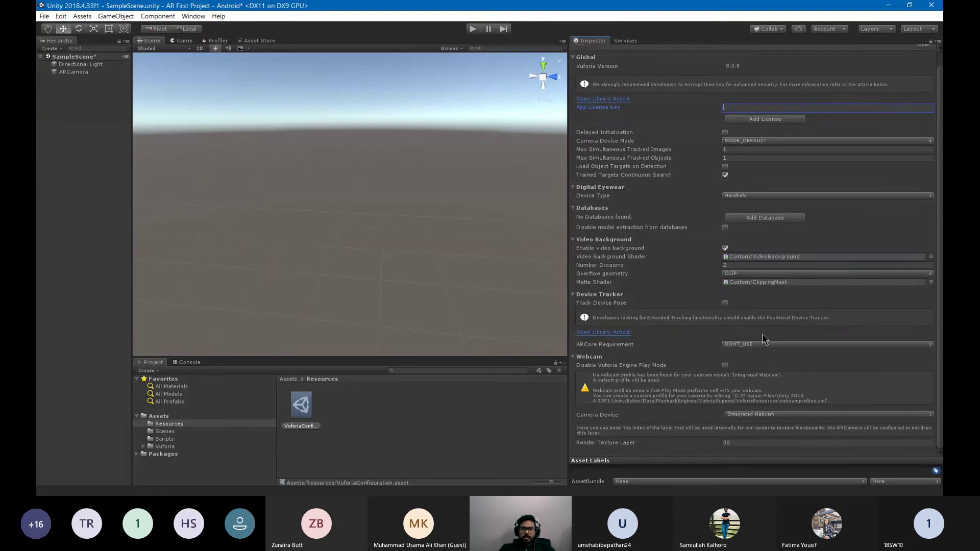
scroll(752, 203, up, 1)
click(746, 134)
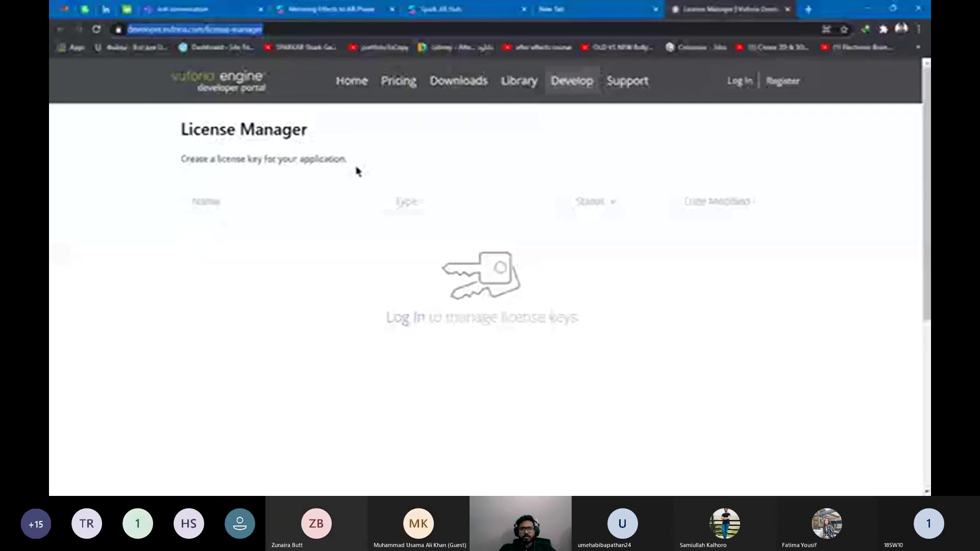
- Log in to the Vuforia Developer Portal with the account e-mail and password
click(132, 199)
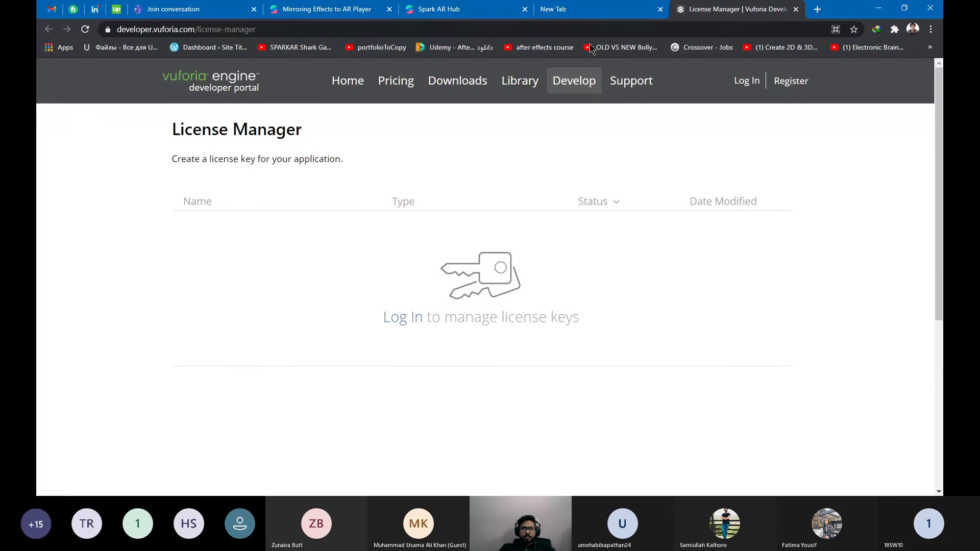
click(741, 82)
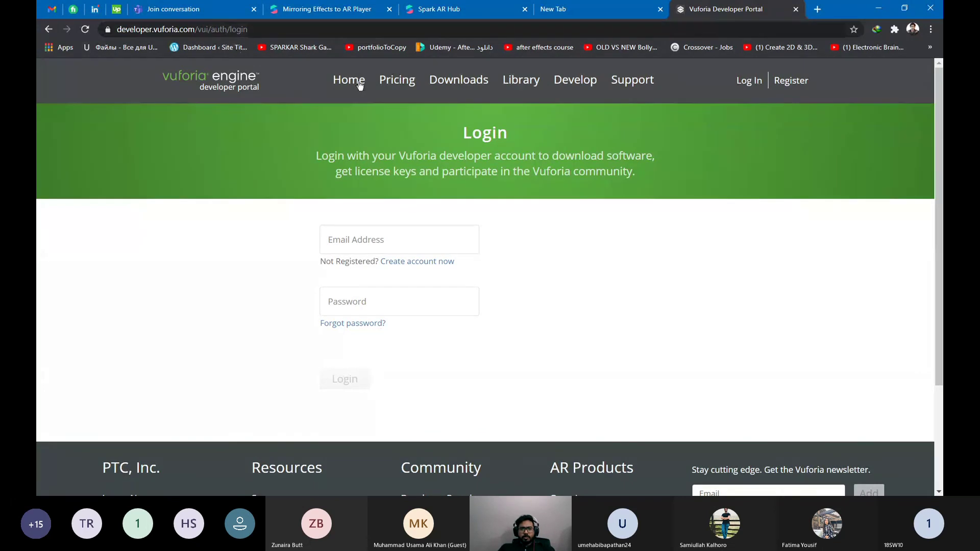
click(387, 236)
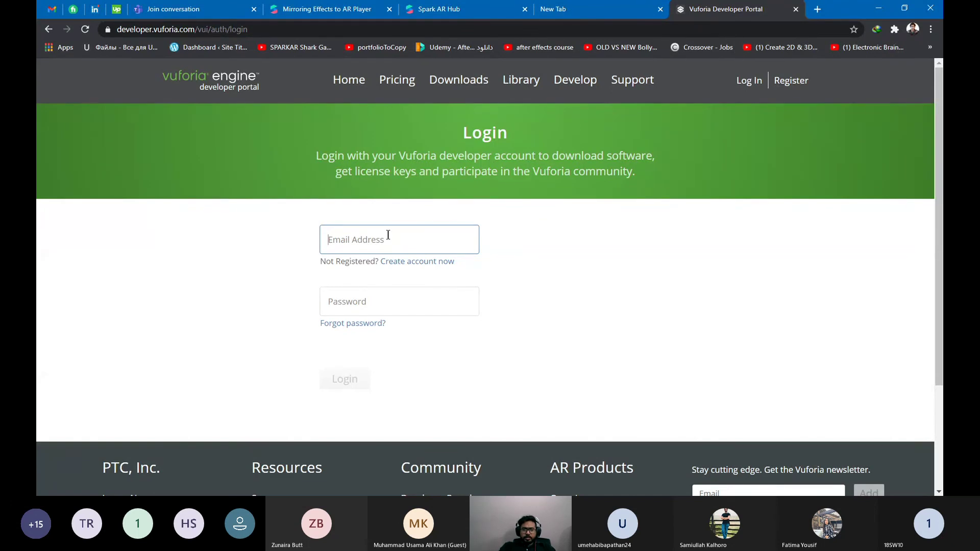
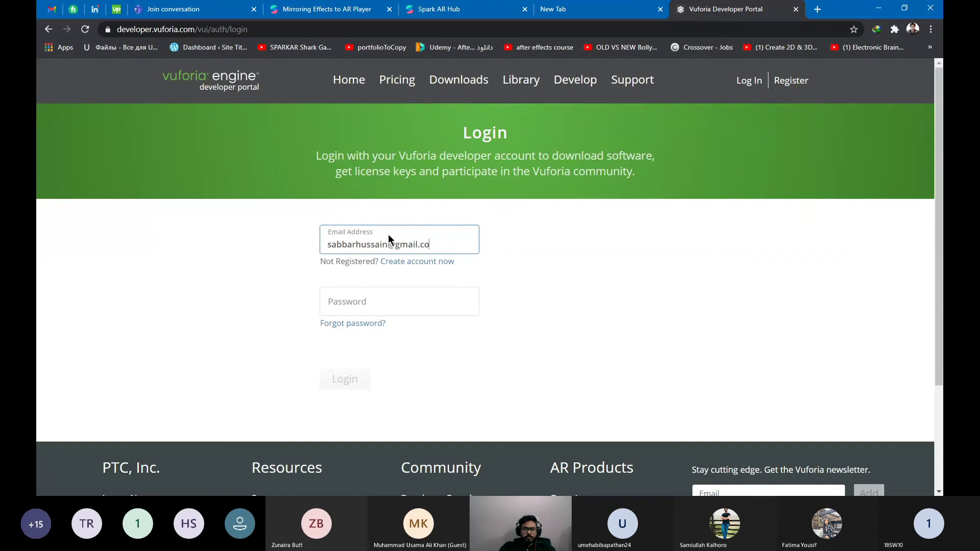
key(Tab)
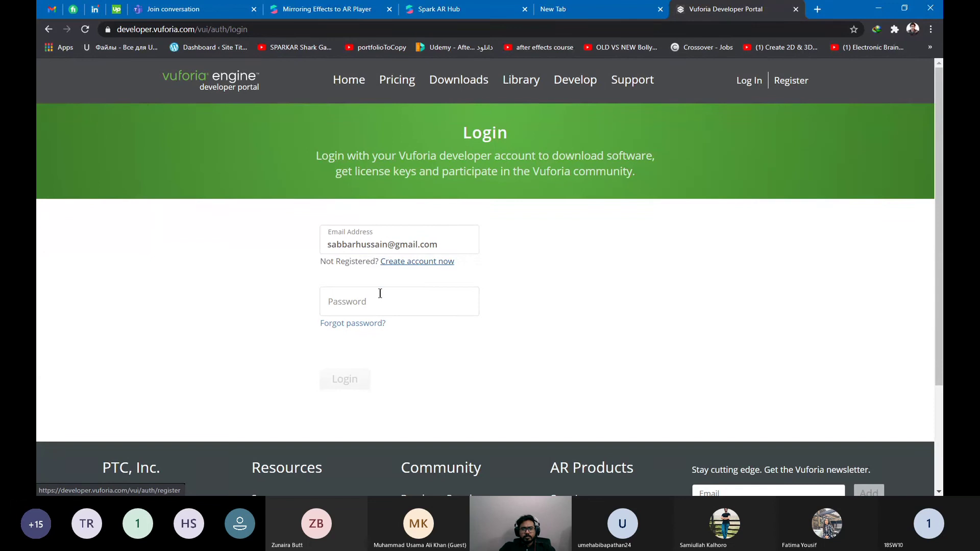
click(380, 292)
text(******)
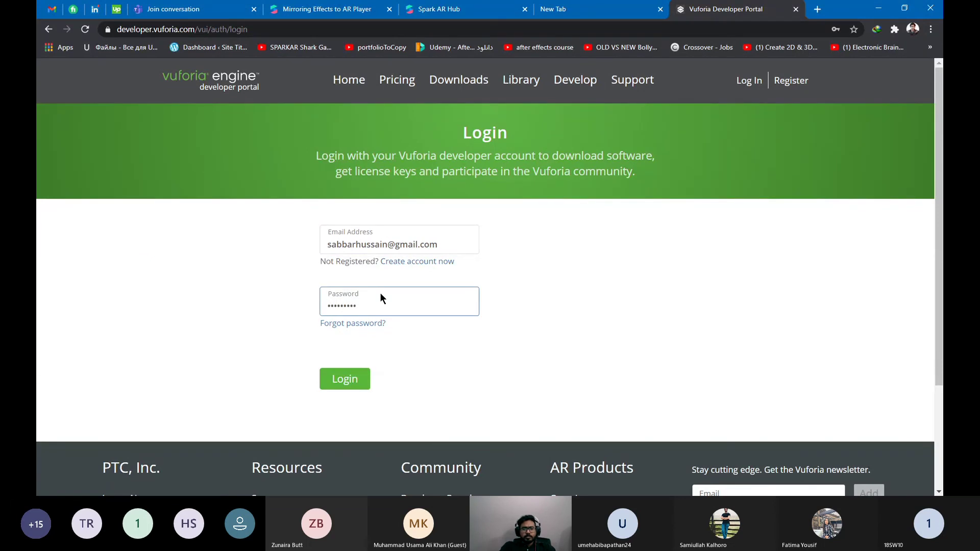
click(334, 379)
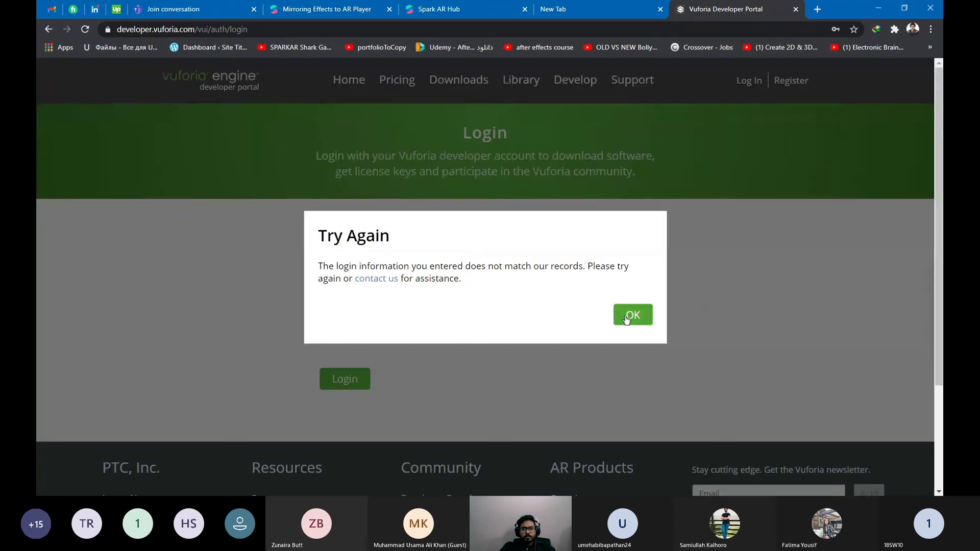
- Dismiss the failed-login error, re-enter the password and log in again
click(627, 319)
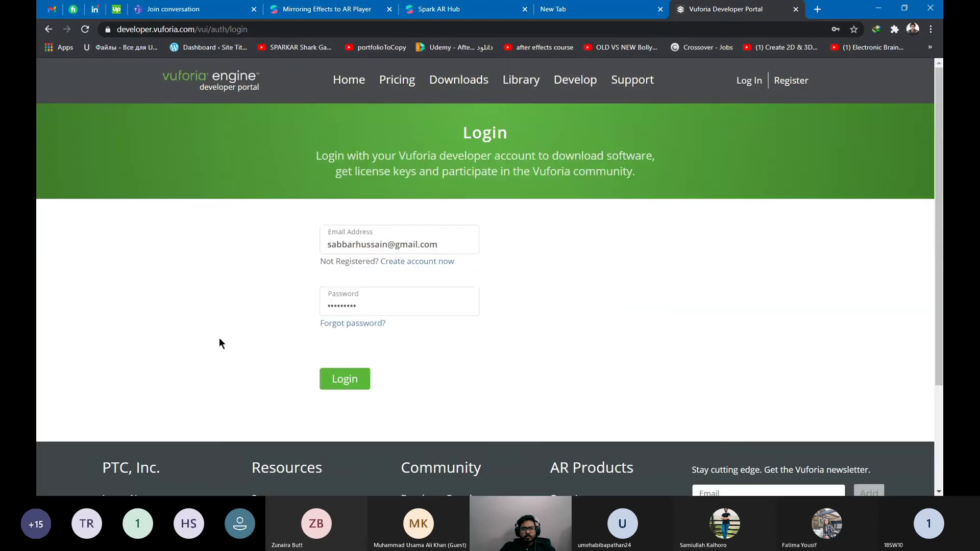
click(331, 306)
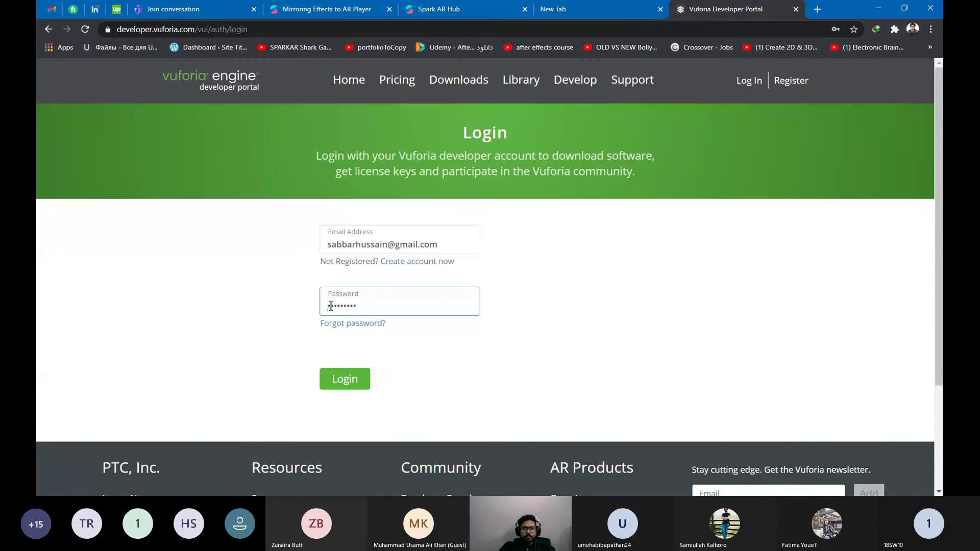
click(356, 379)
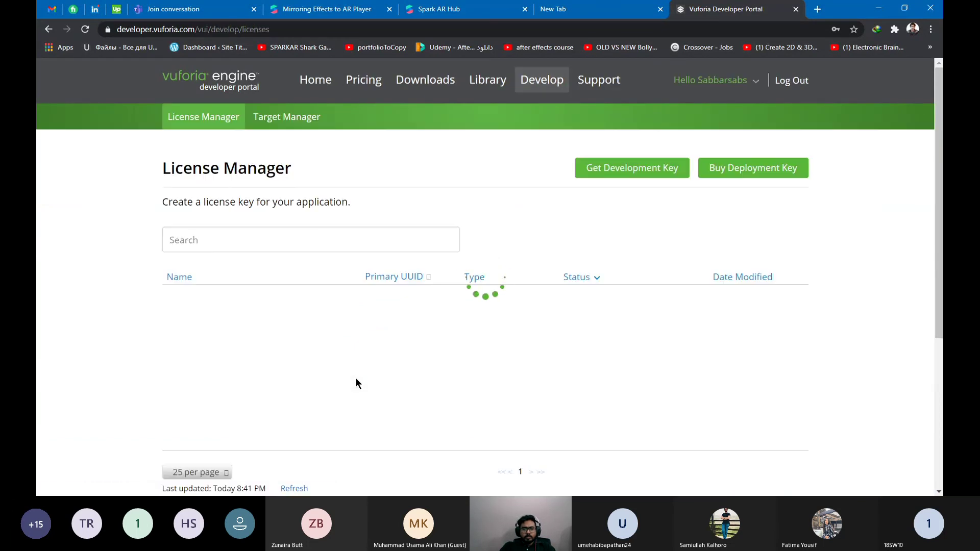
scroll(179, 295, down, 3)
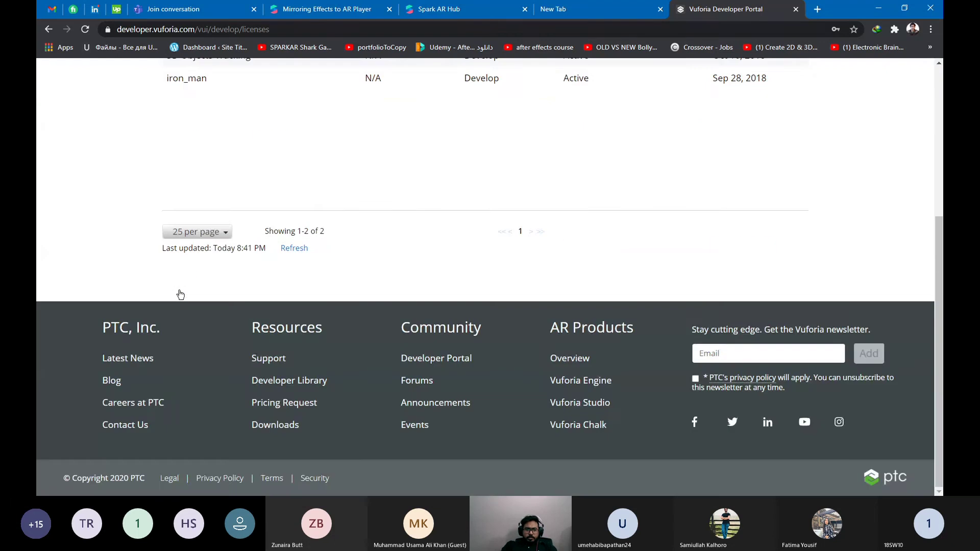
scroll(178, 295, up, 3)
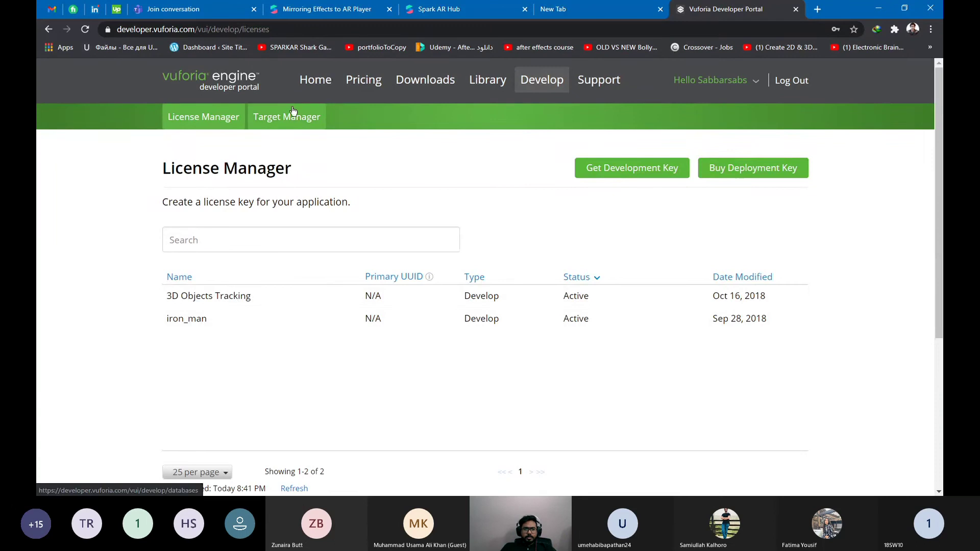
click(281, 117)
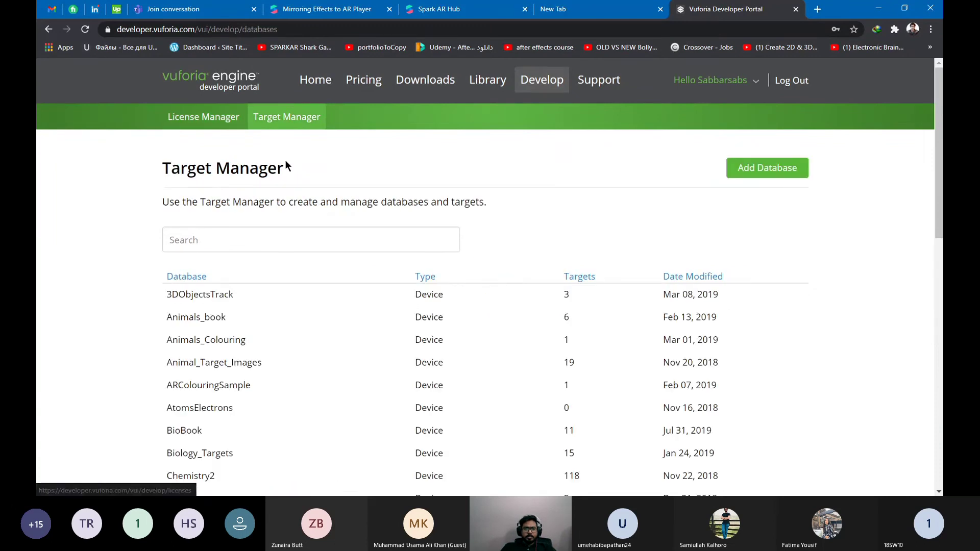
scroll(289, 215, down, 3)
scroll(295, 268, down, 8)
scroll(295, 268, up, 6)
scroll(296, 267, up, 5)
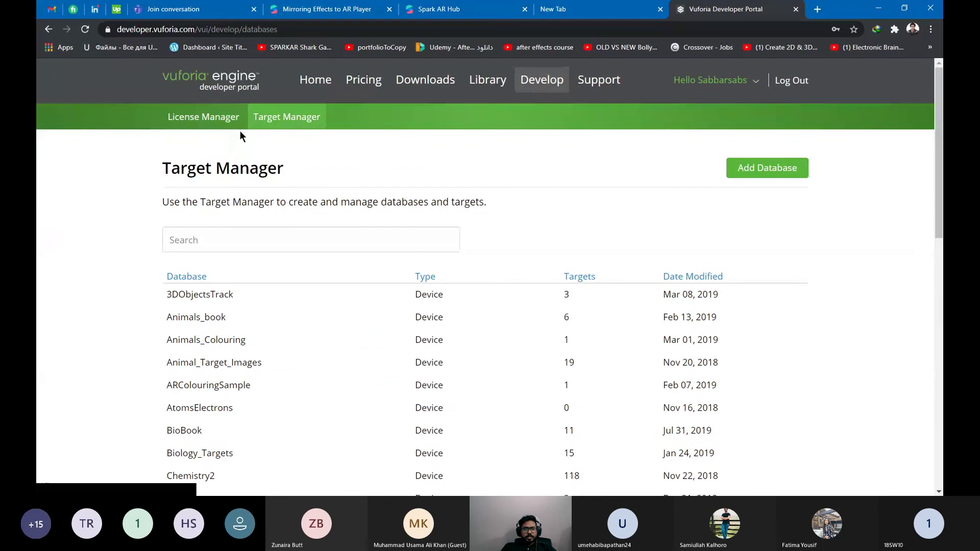
scroll(305, 236, down, 10)
scroll(317, 241, down, 3)
scroll(339, 291, up, 10)
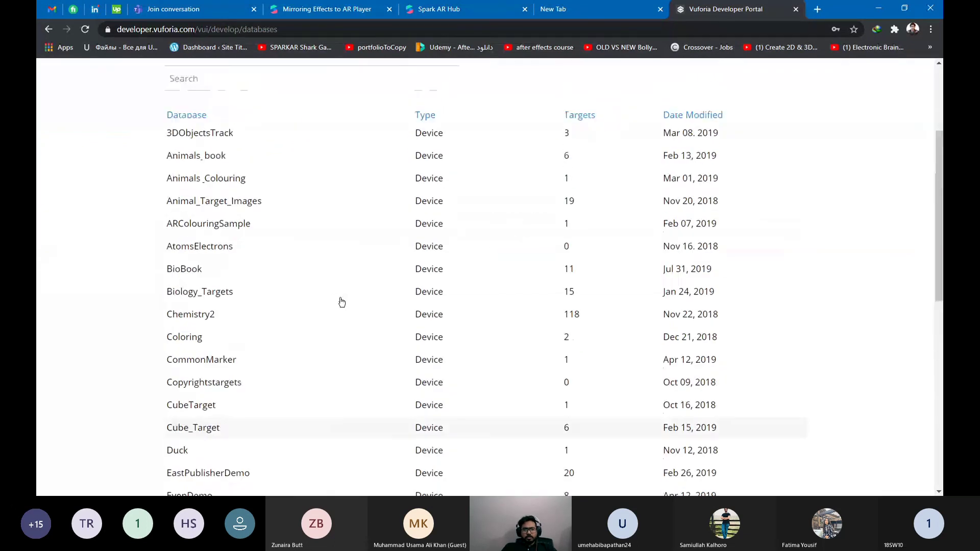
scroll(339, 300, up, 3)
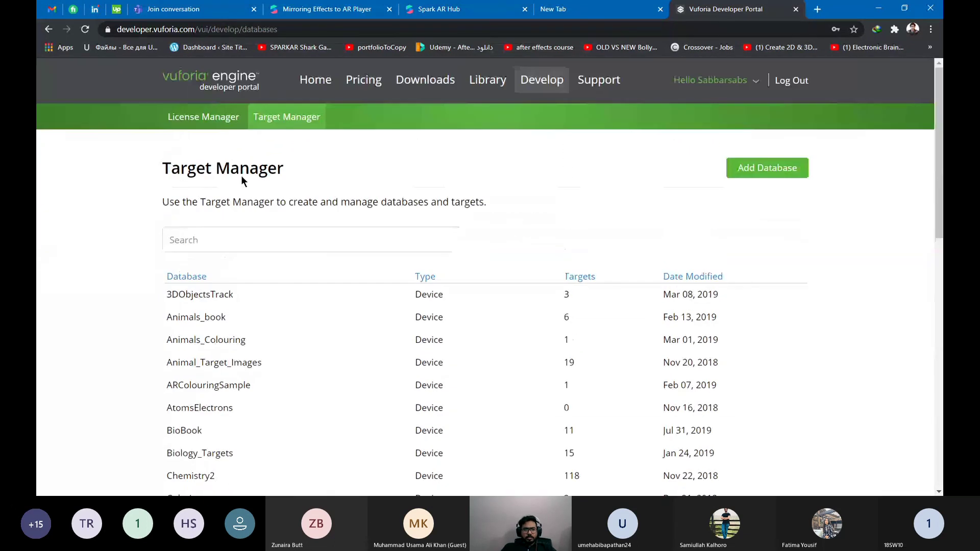
click(203, 114)
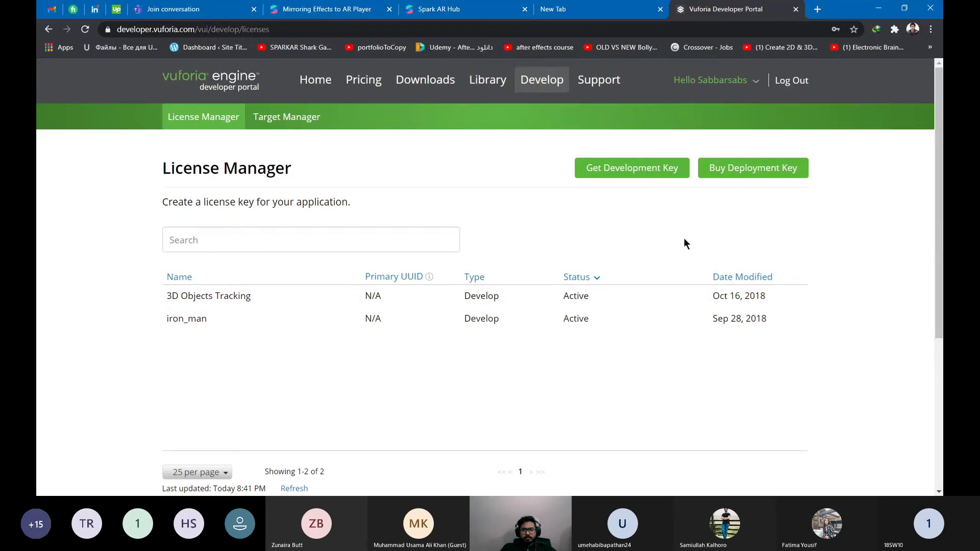
- Start a free development license key and name it 'AR Class'
click(617, 174)
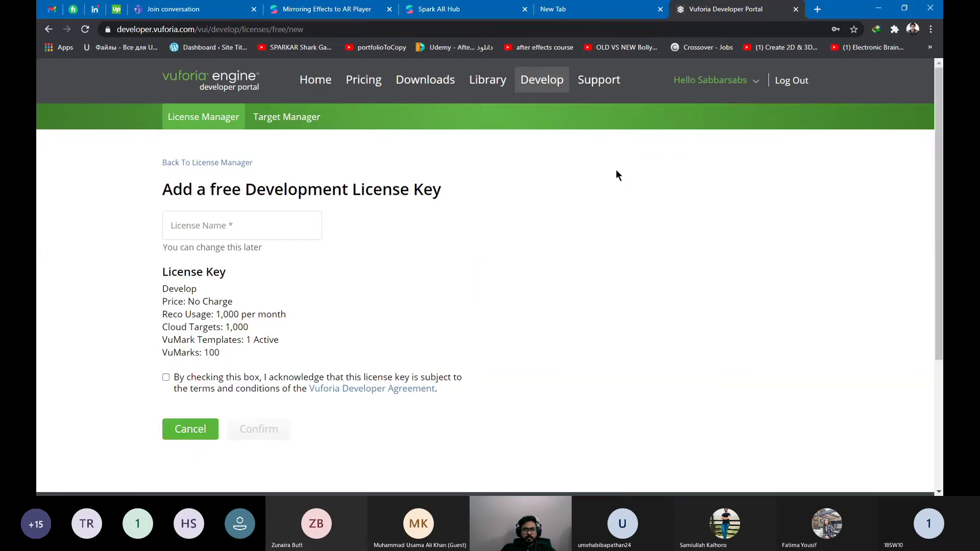
click(255, 221)
text(AR C)
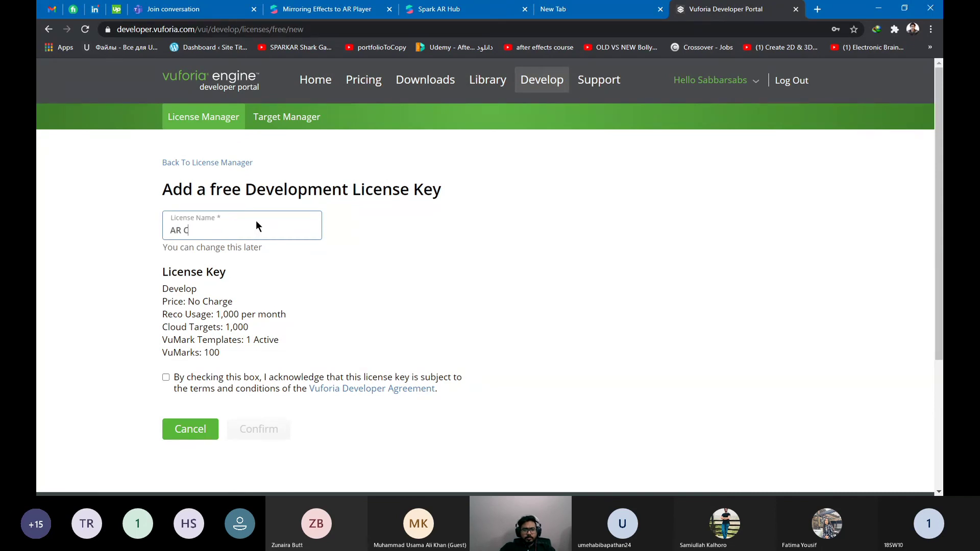
text(lass)
- Accept the developer agreement, confirm the AR Class key, and open its details
scroll(210, 330, down, 1)
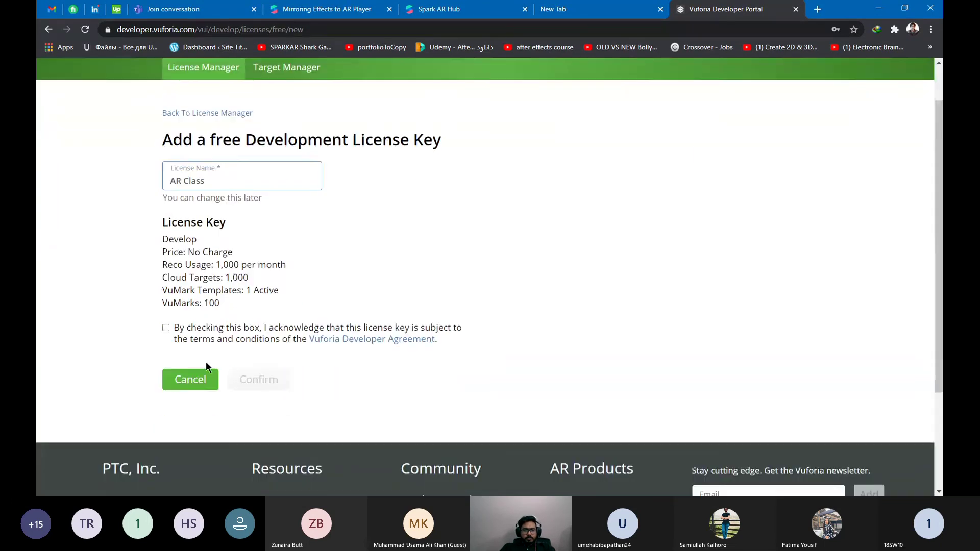
click(166, 321)
scroll(307, 275, down, 2)
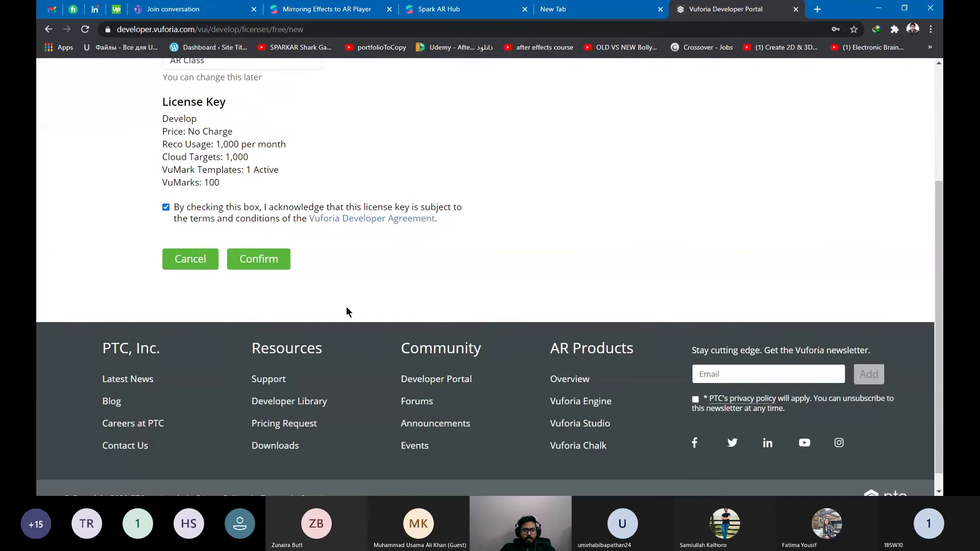
scroll(346, 307, up, 2)
drag(221, 297, 157, 225)
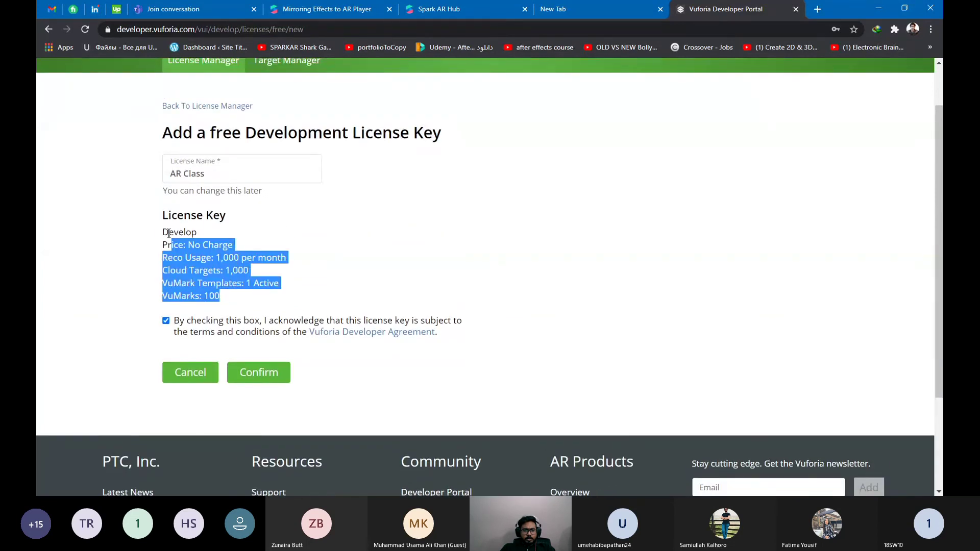
click(241, 261)
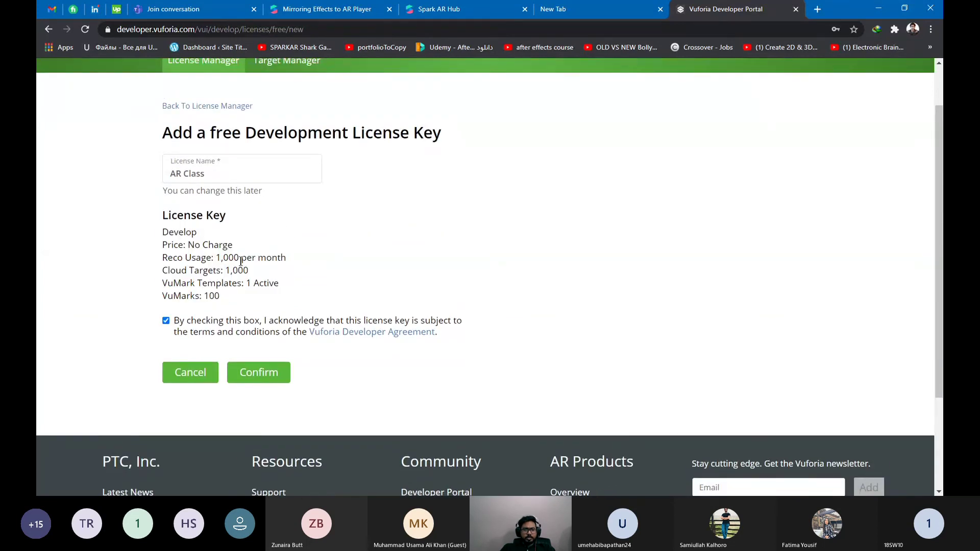
drag(170, 246, 160, 228)
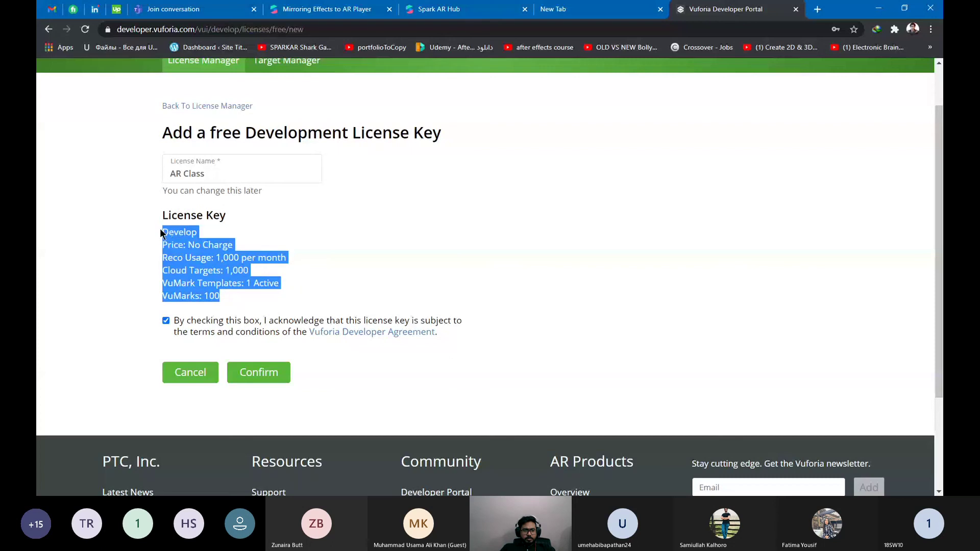
click(293, 264)
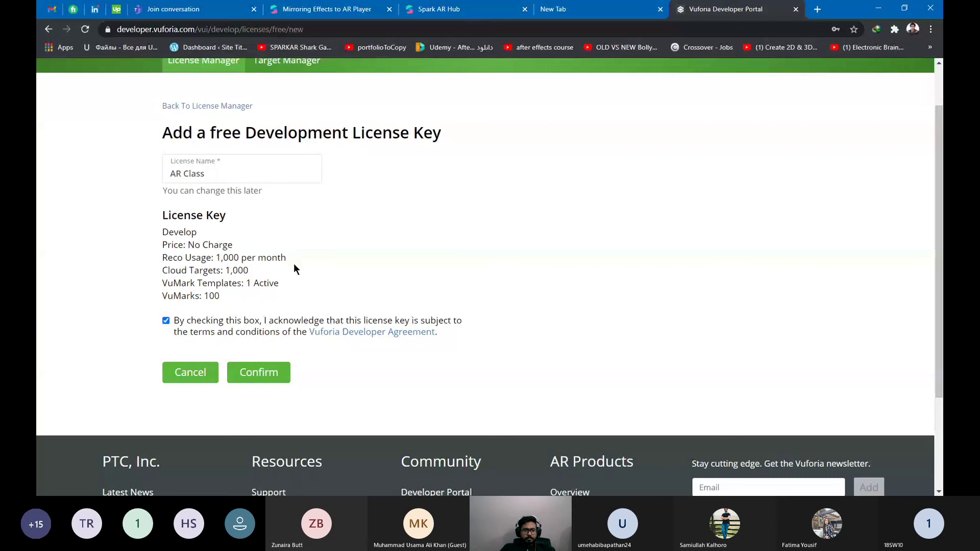
click(254, 375)
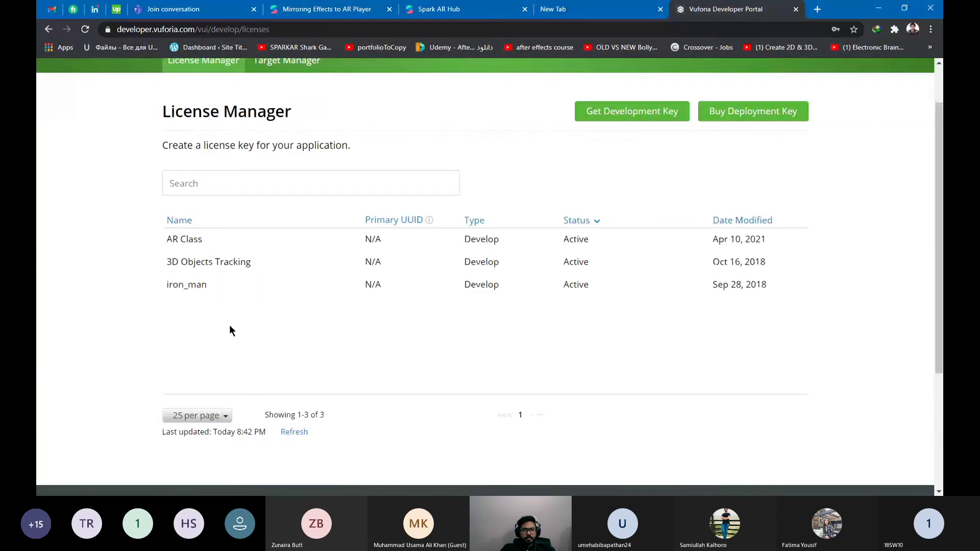
click(193, 244)
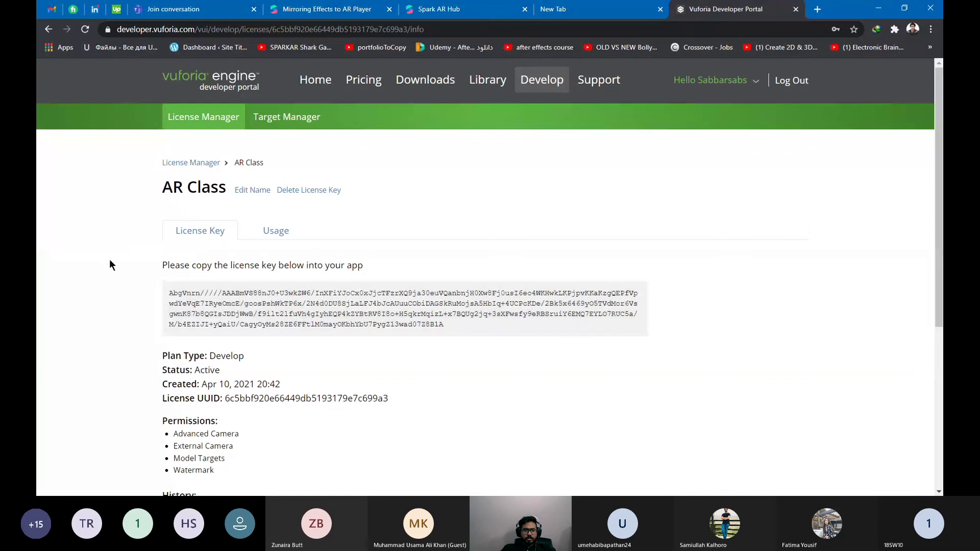
- Copy the AR Class license key to the clipboard and return to Unity
scroll(84, 268, down, 4)
scroll(88, 271, up, 4)
click(327, 296)
click(863, 476)
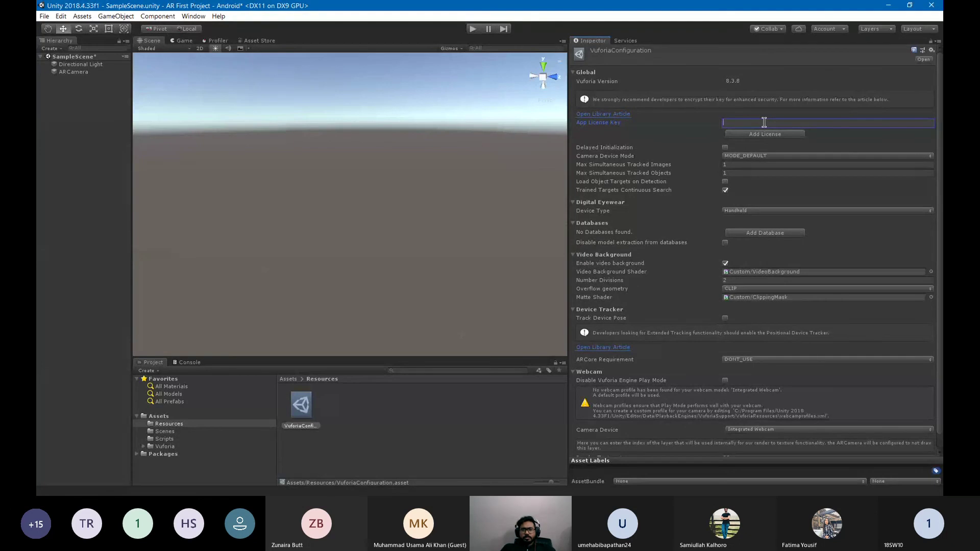
key(ctrl+v)
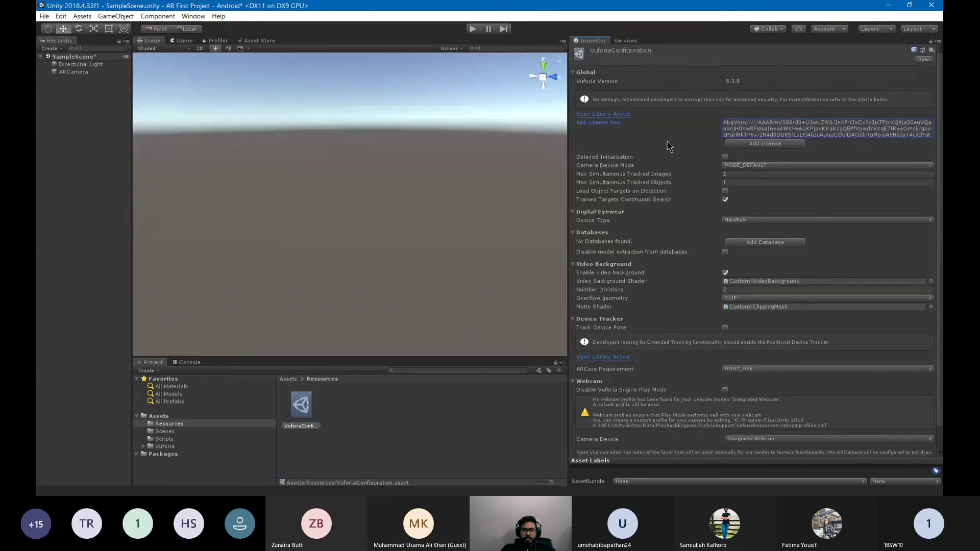
scroll(737, 264, down, 1)
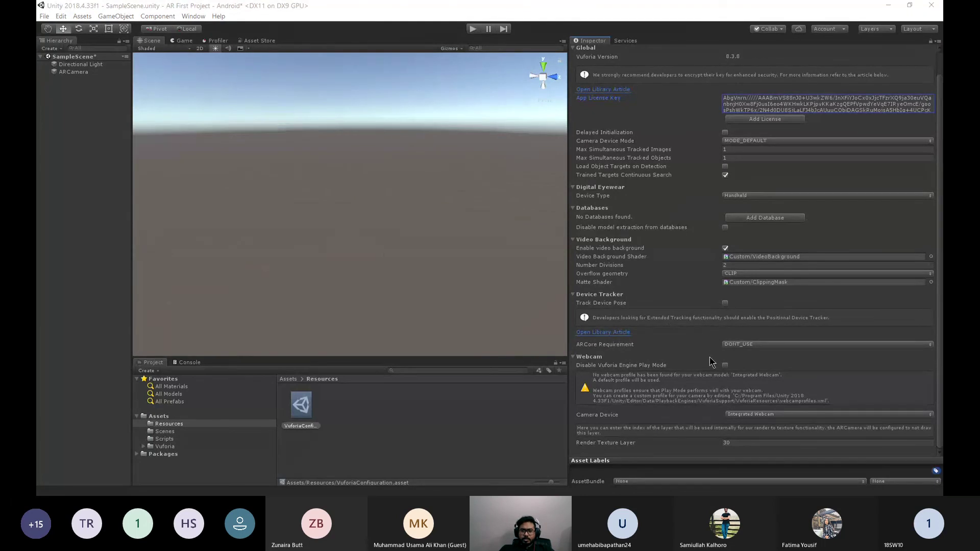
scroll(709, 359, up, 2)
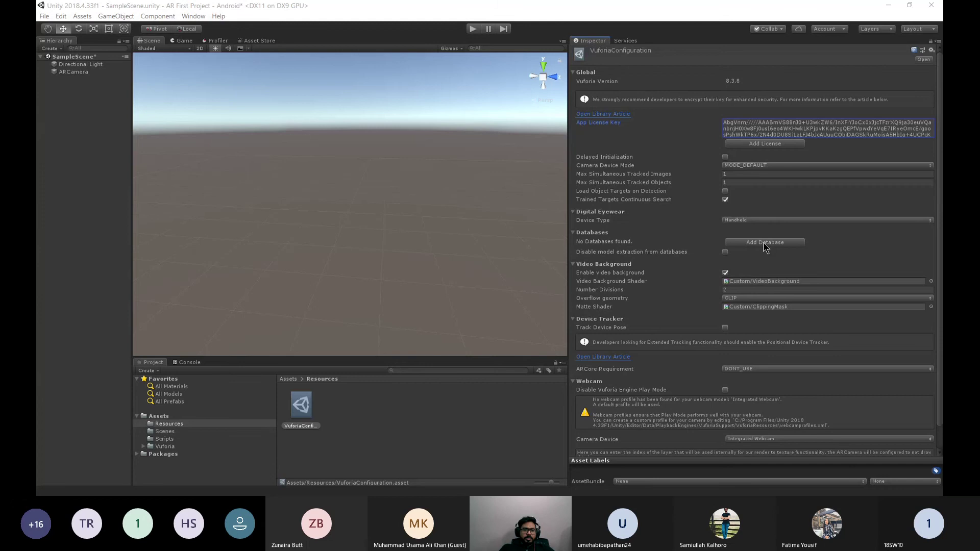
click(408, 155)
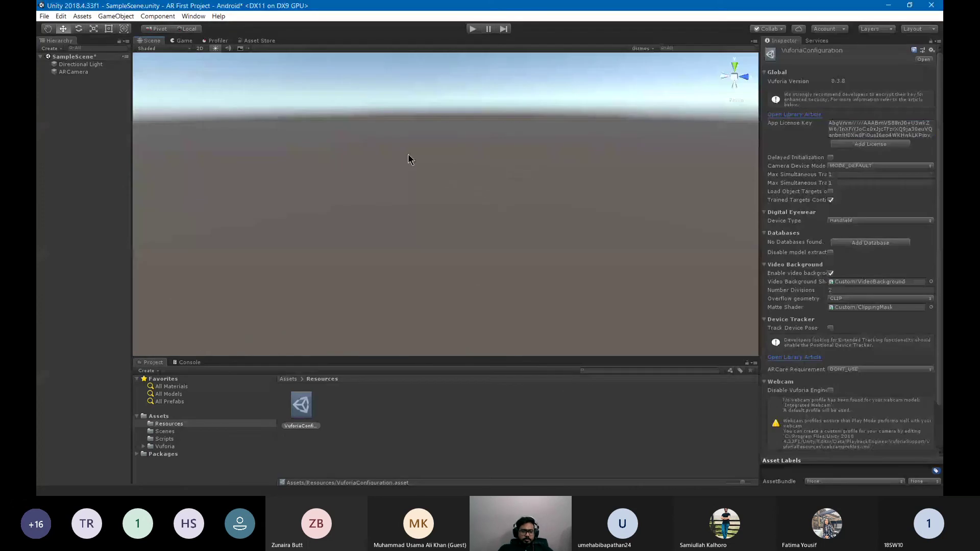
- Inspect the ARCamera's components, then clear the Hierarchy selection
click(476, 193)
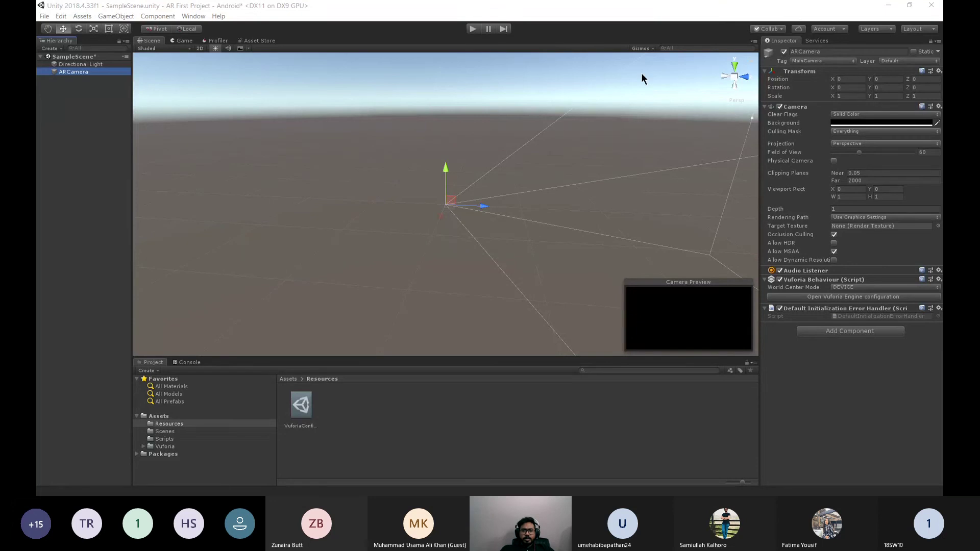
click(307, 305)
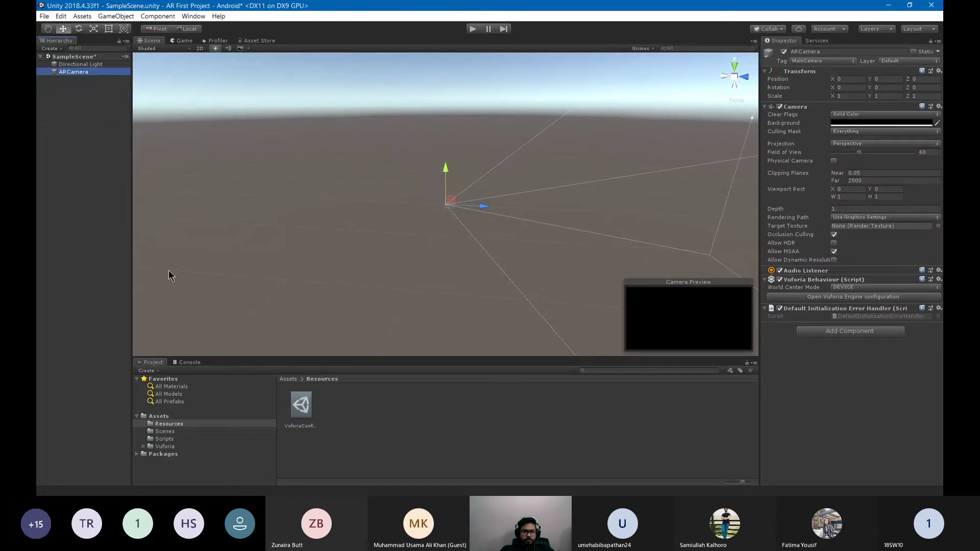
click(53, 180)
- Add a UI Image with its Canvas and frame the canvas in the Scene view
right_click(108, 180)
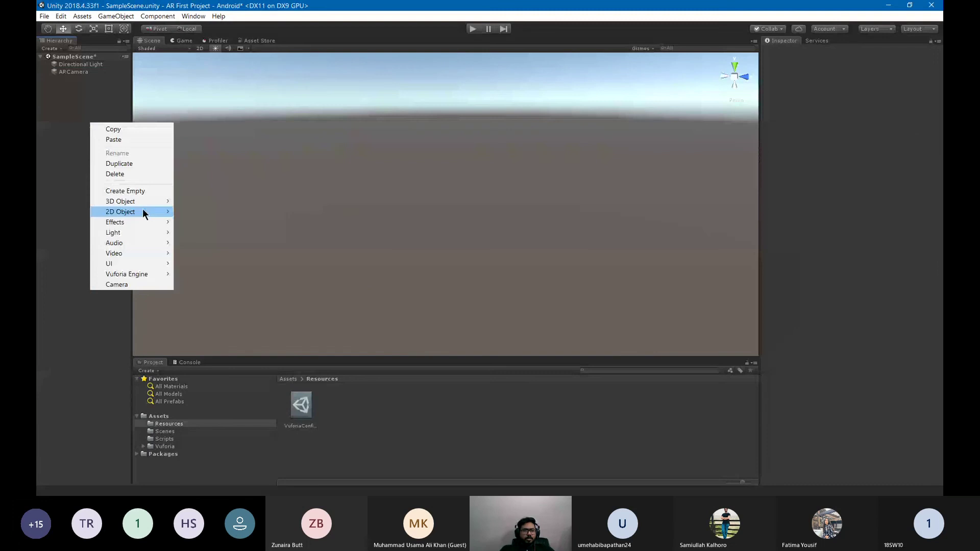
mouse_move(143, 268)
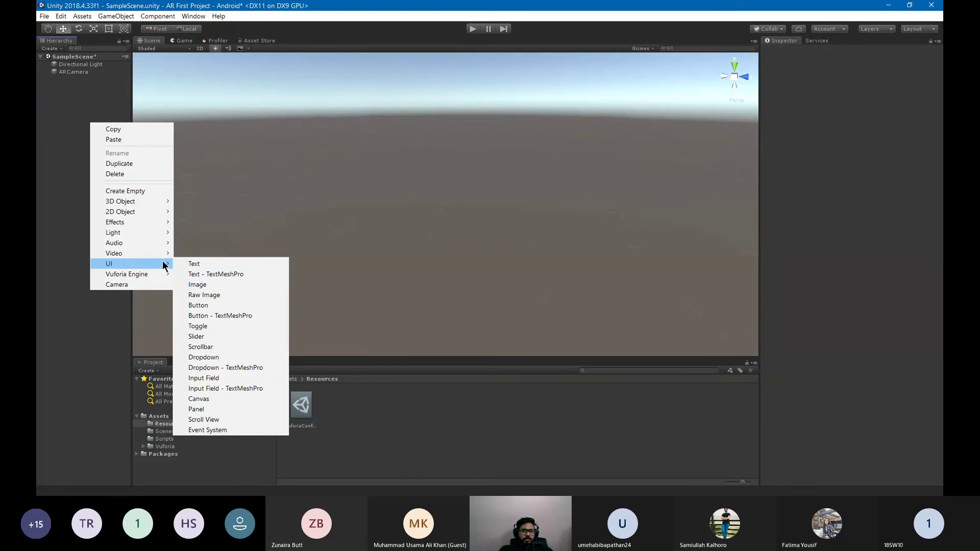
click(199, 286)
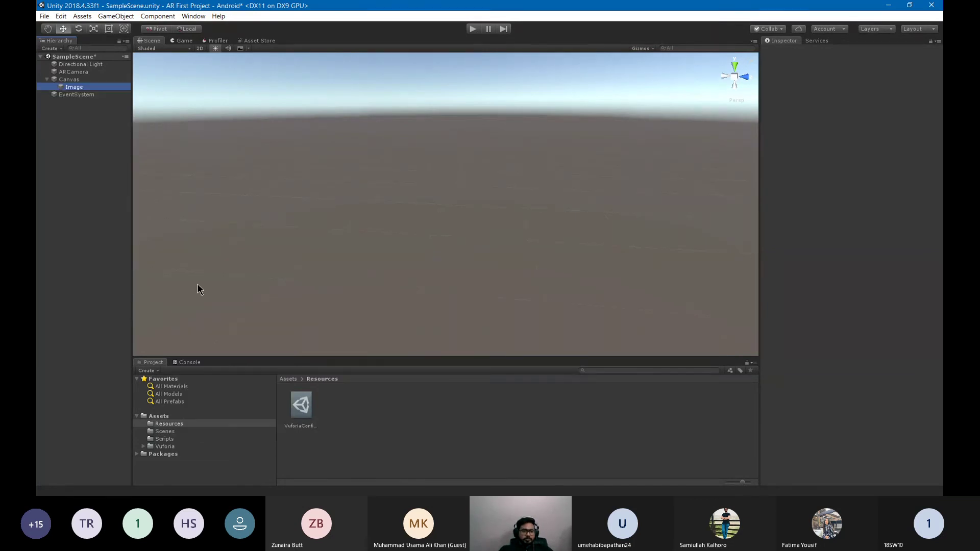
click(120, 214)
double_click(73, 79)
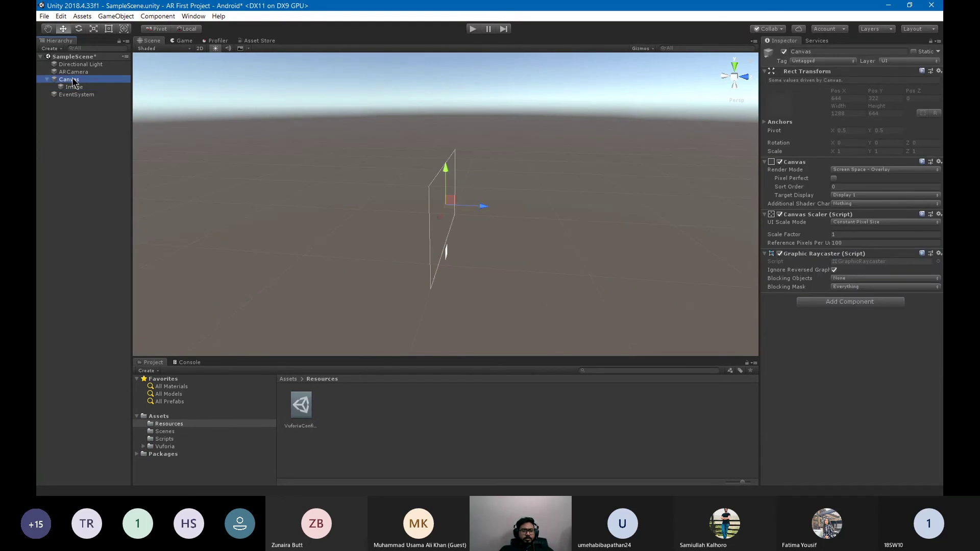
mouse_move(462, 213)
alt+mouse_down()
mouse_move(349, 187)
mouse_move(472, 247)
alt+mouse_up()
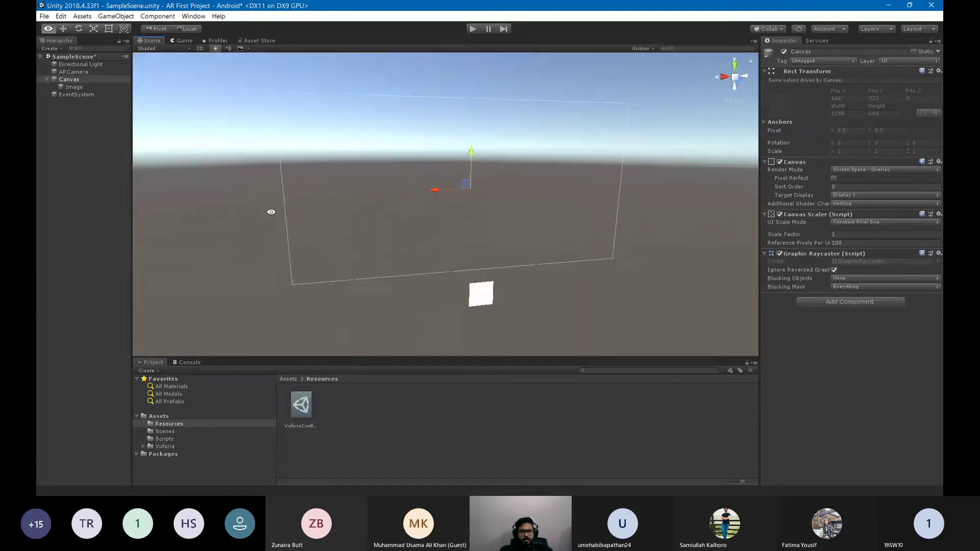
alt+drag(472, 247, 194, 195)
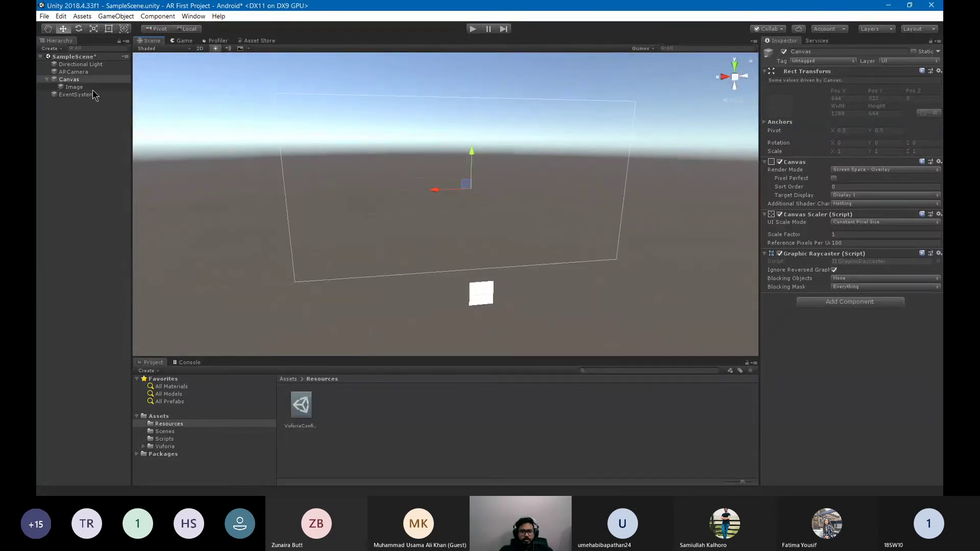
- Reset the Image's Rect Transform so it sits at the canvas centre
click(75, 86)
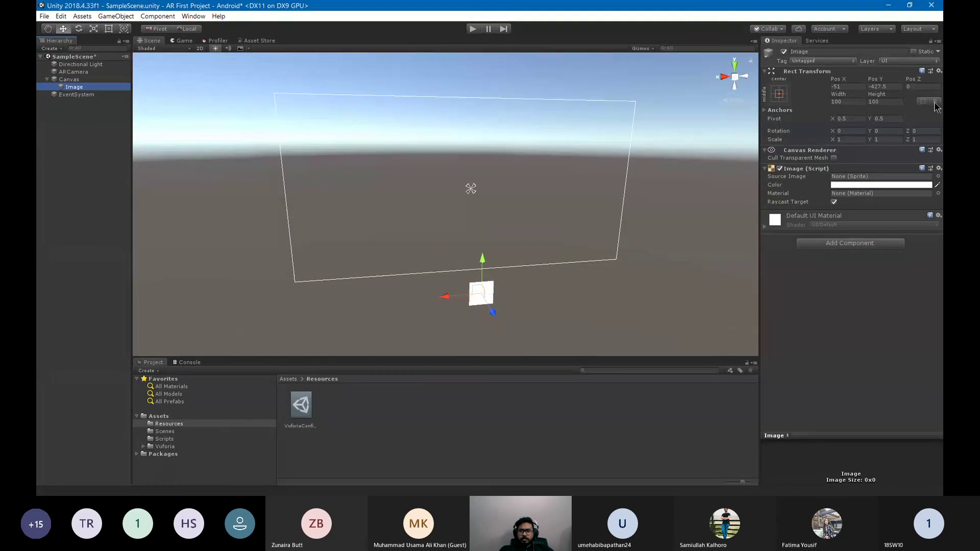
click(938, 71)
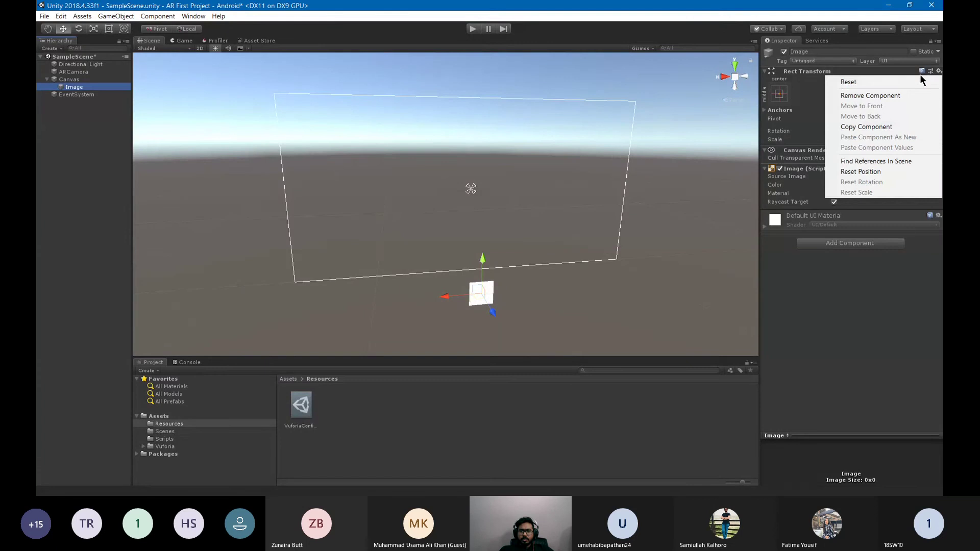
click(921, 78)
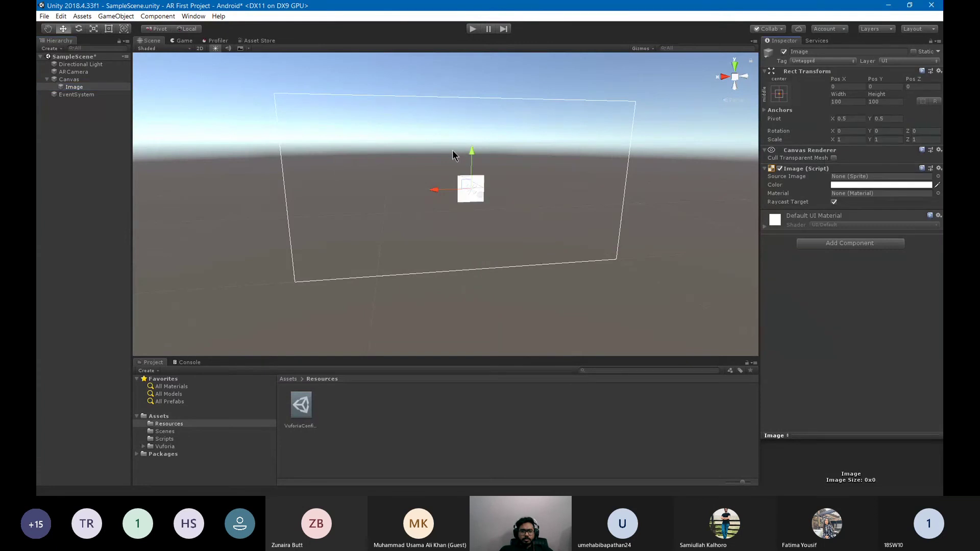
key(alt)
alt+drag(567, 191, 670, 156)
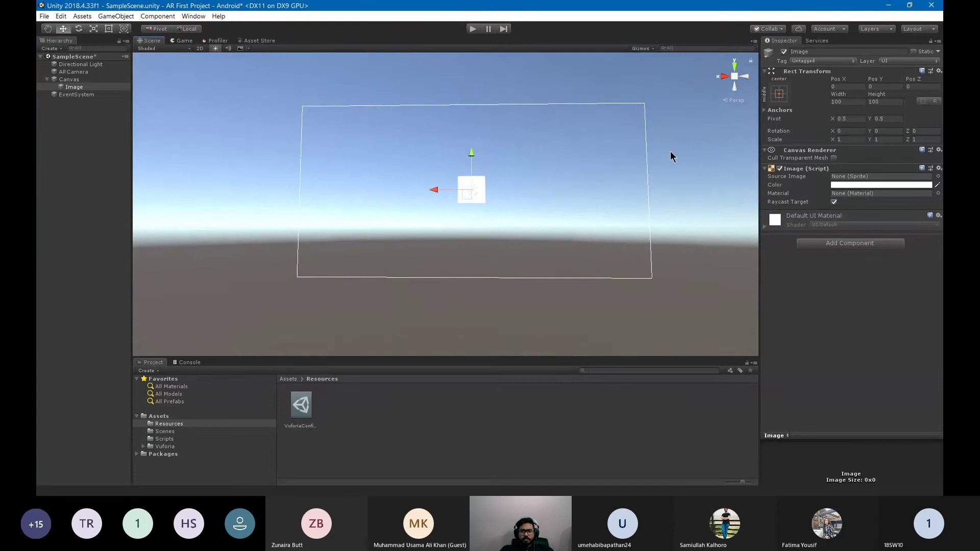
click(839, 86)
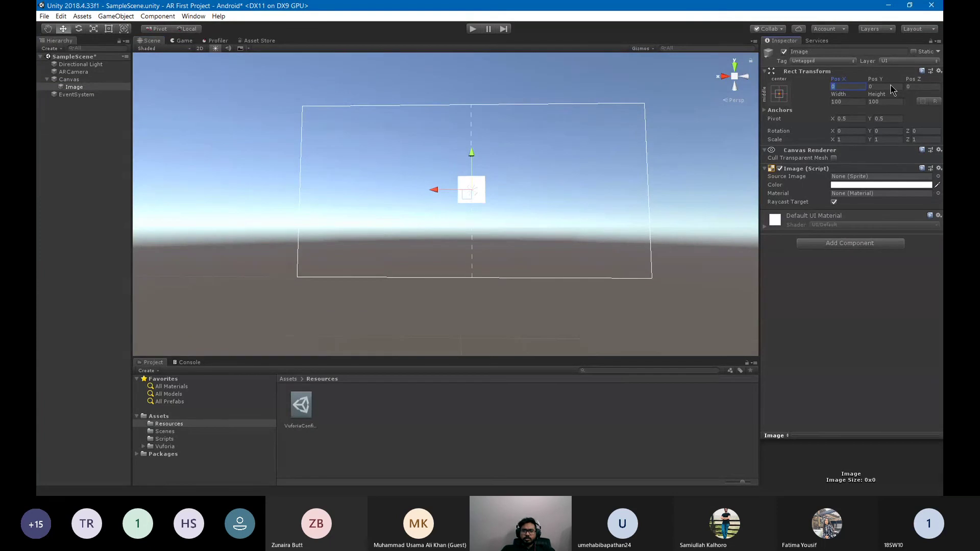
key(Return)
- Reorient the Scene view and collapse the Canvas in the Hierarchy
key(alt)
mouse_move(507, 161)
alt+mouse_down()
mouse_move(697, 323)
mouse_move(590, 333)
mouse_move(286, 240)
mouse_move(433, 271)
mouse_move(420, 258)
mouse_move(422, 276)
alt+mouse_up()
click(89, 87)
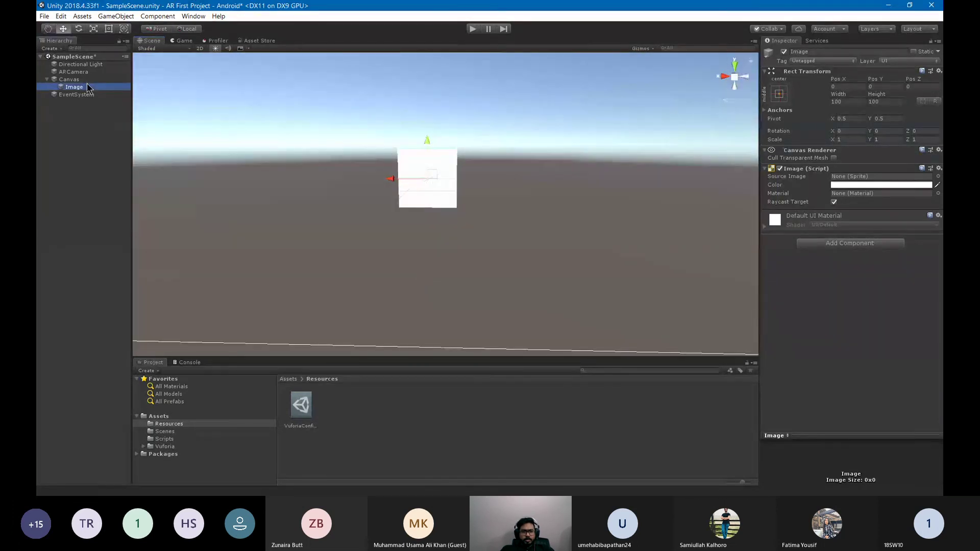
click(89, 80)
click(90, 87)
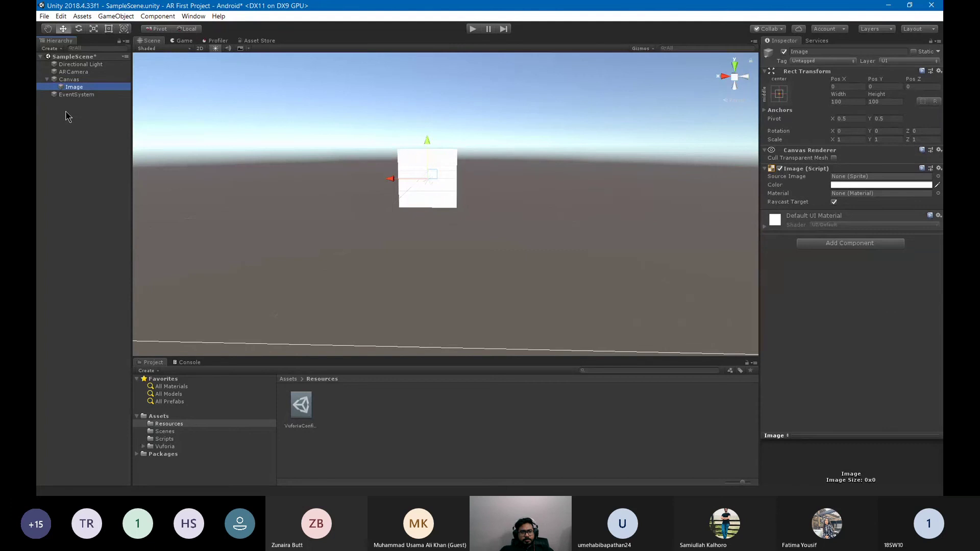
click(47, 79)
click(84, 134)
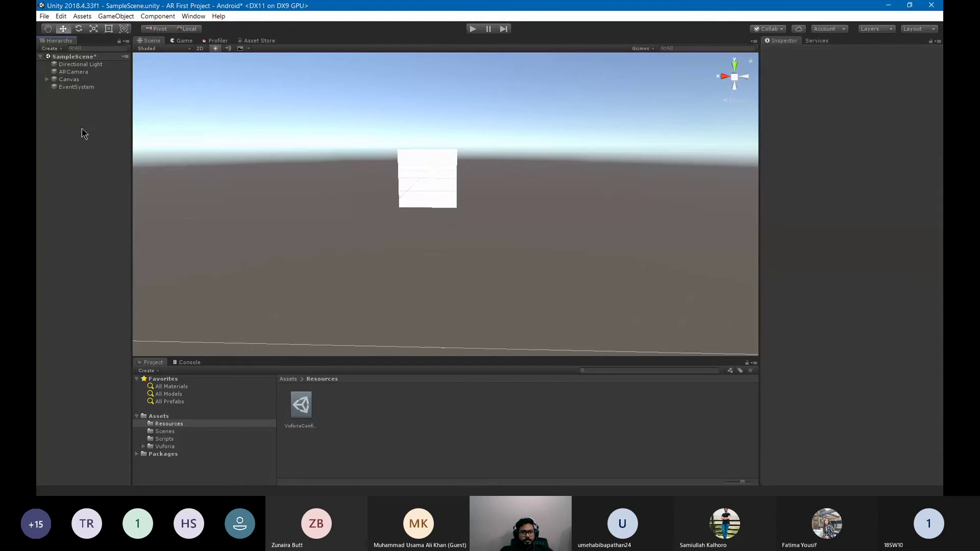
- Add a Vuforia ImageTarget and import its default image database
right_click(57, 133)
mouse_move(107, 286)
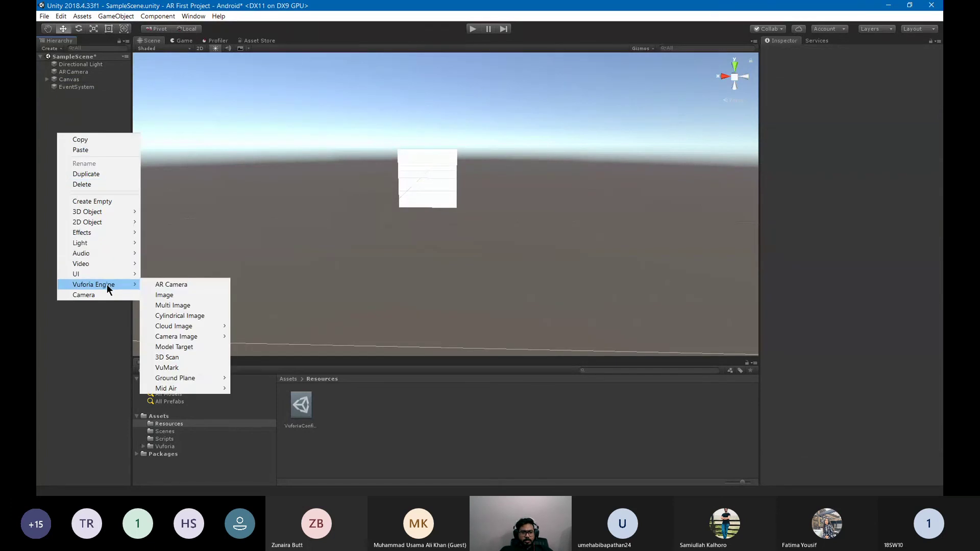
click(173, 295)
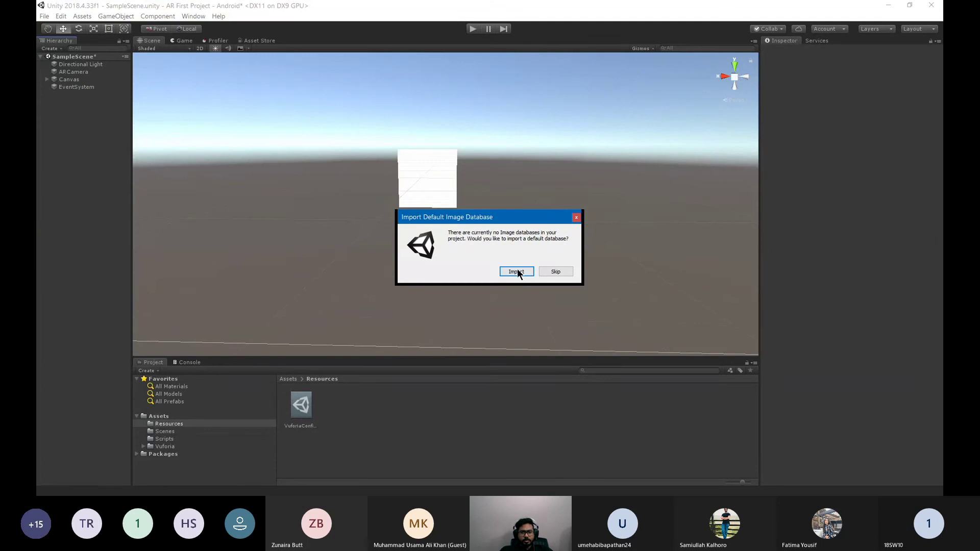
click(566, 272)
- Delete the Canvas and the first ImageTarget from the scene
click(70, 131)
click(70, 80)
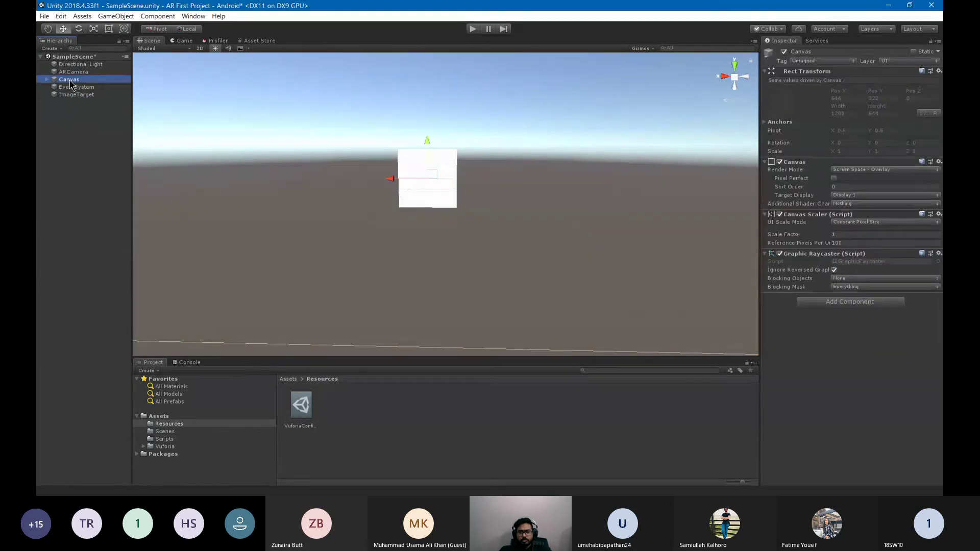
key(Delete)
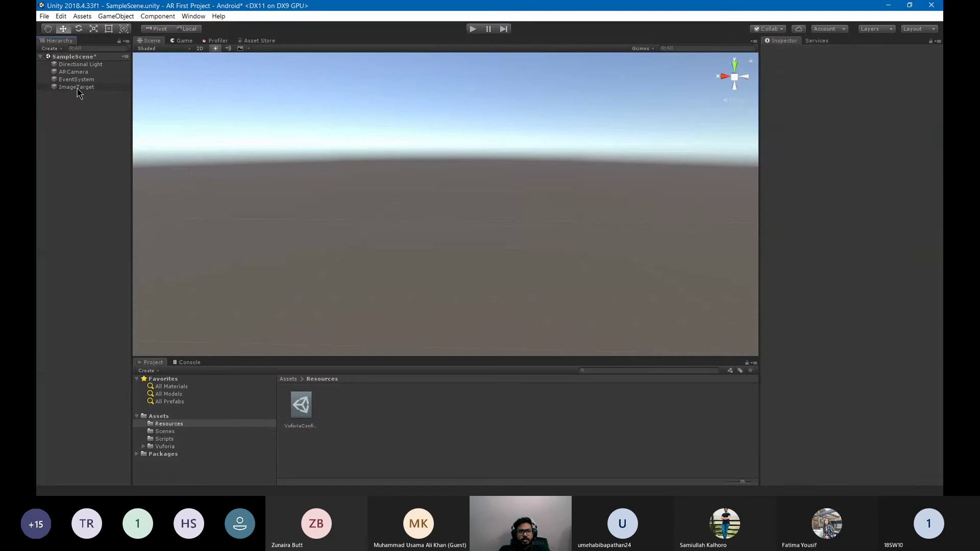
click(76, 88)
key(Delete)
- Recreate the ImageTarget and reorder the Hierarchy so ARCamera sits directly above it
right_click(73, 157)
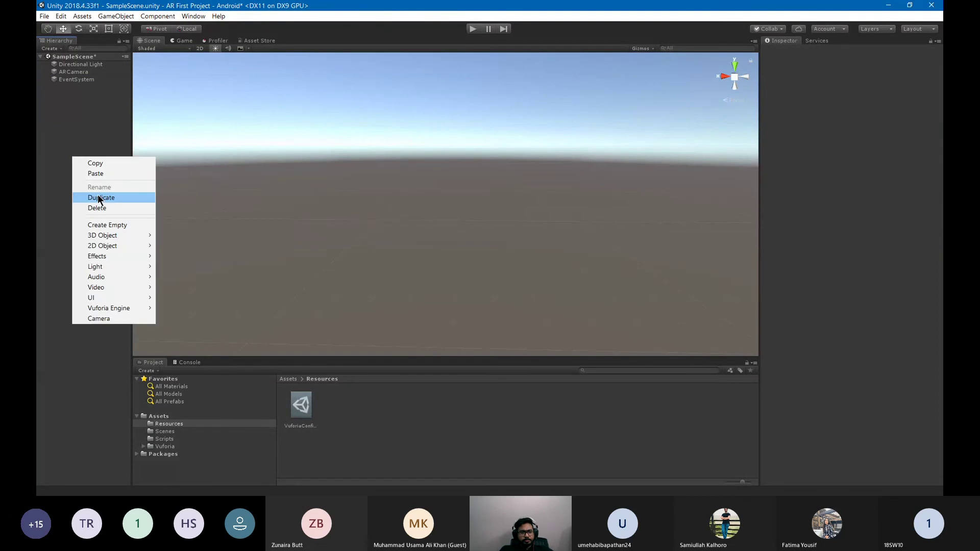
mouse_move(129, 305)
click(204, 320)
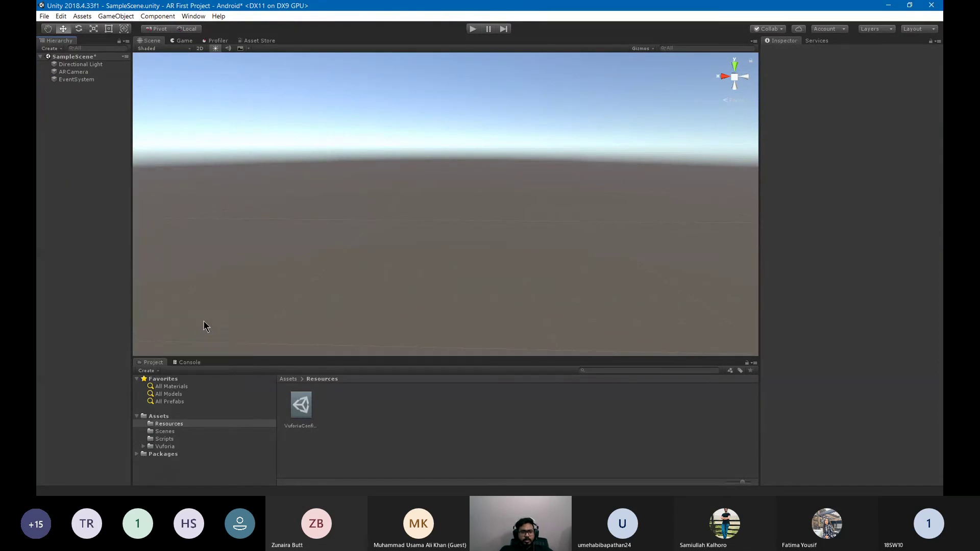
click(91, 153)
click(93, 88)
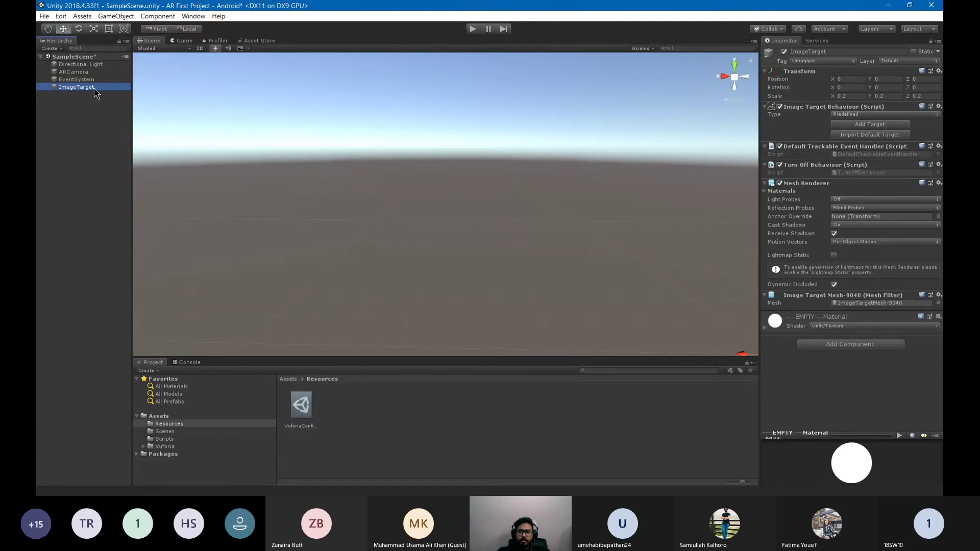
drag(94, 88, 84, 118)
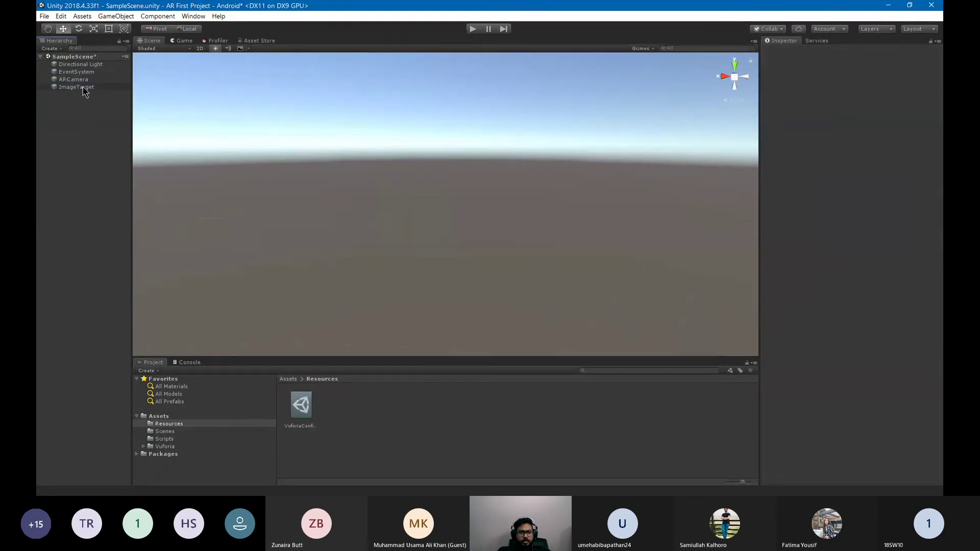
drag(85, 88, 86, 83)
click(85, 88)
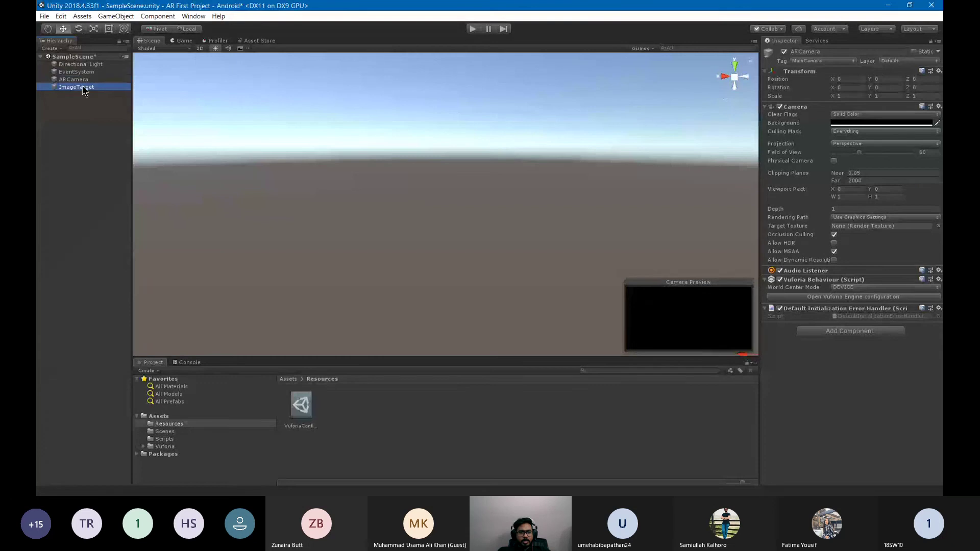
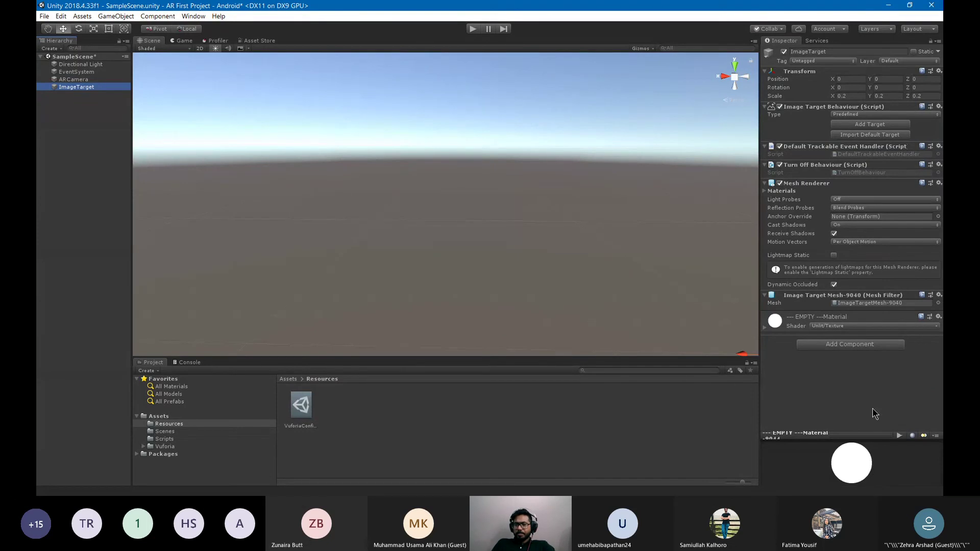
- Leave the ImageTarget's type set to Predefined in its Image Target Behaviour
click(857, 114)
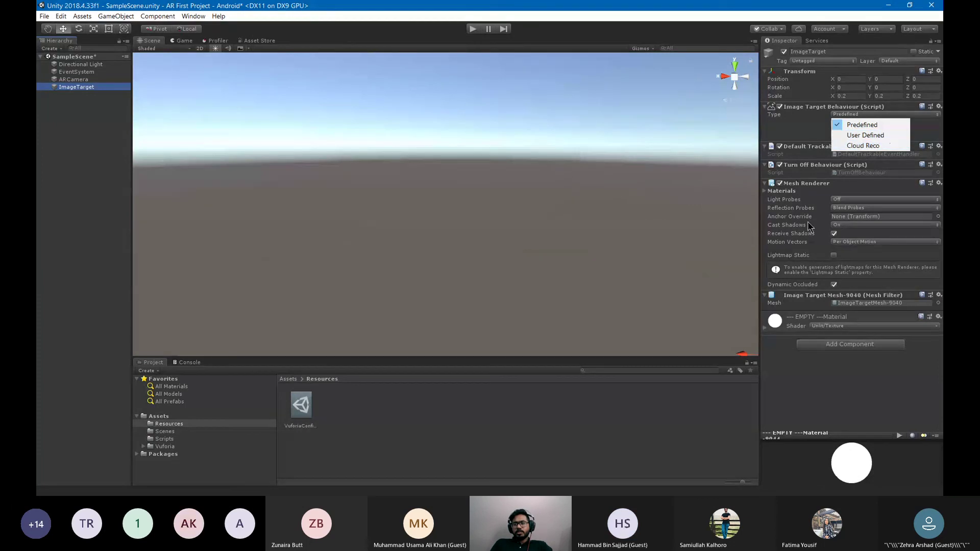
click(785, 412)
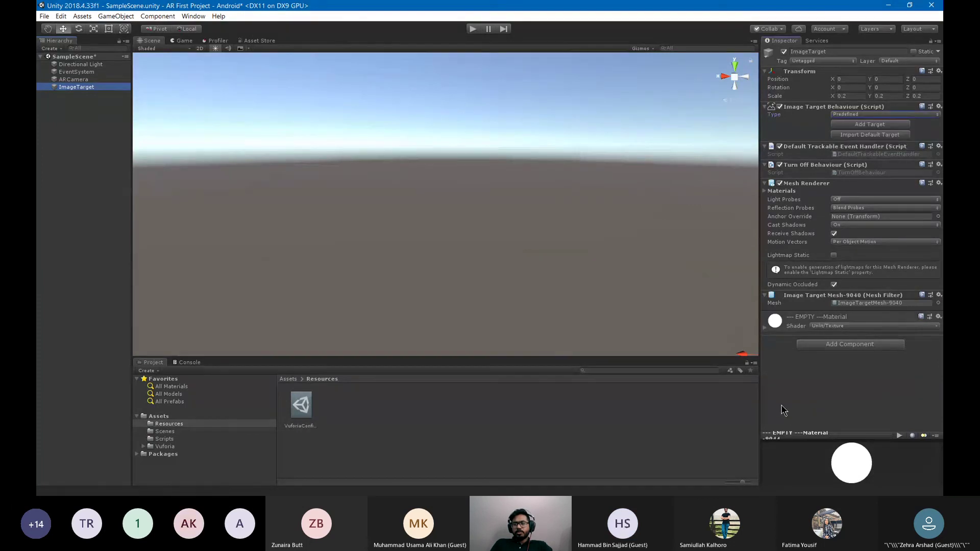
click(858, 125)
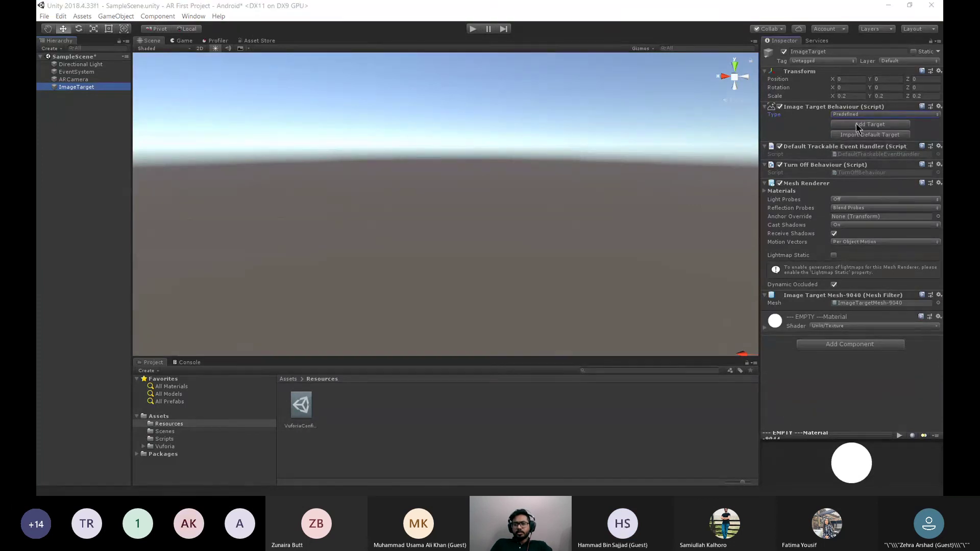
click(874, 6)
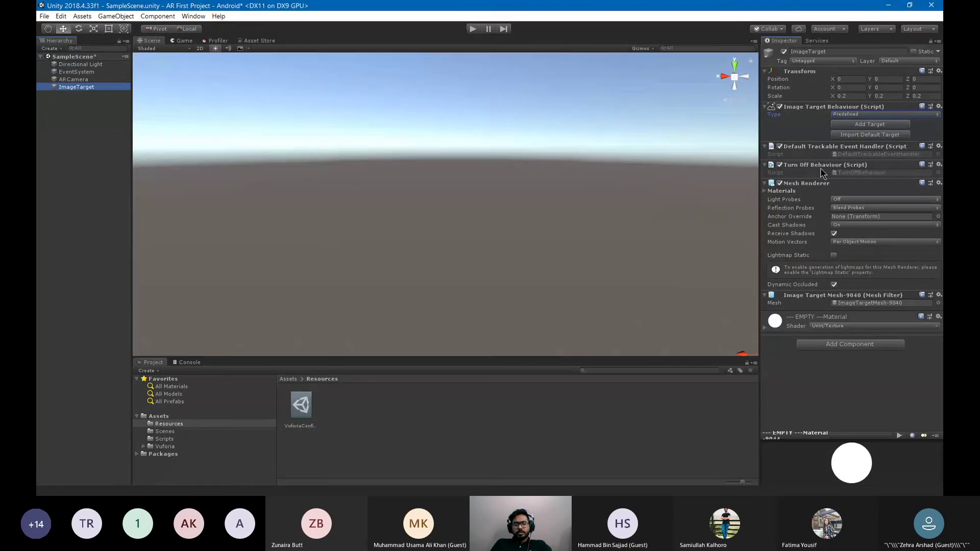
- Import the default VuforiaMars_Images database so the ImageTarget uses the Astronaut target
click(873, 135)
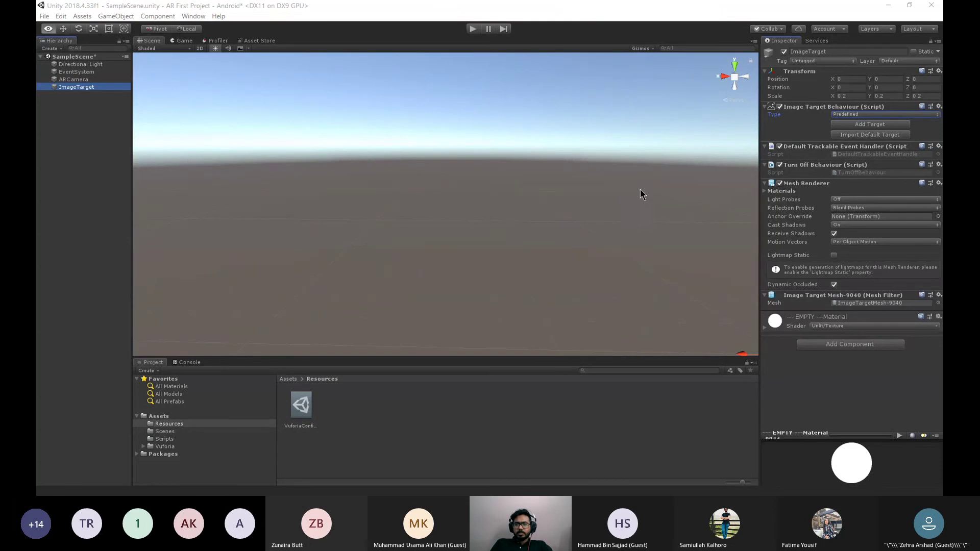
click(885, 11)
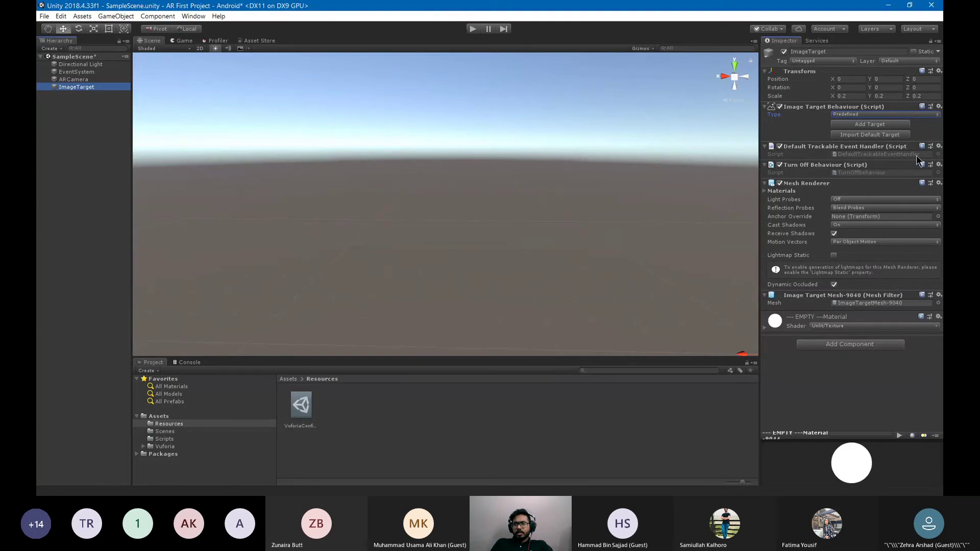
click(874, 135)
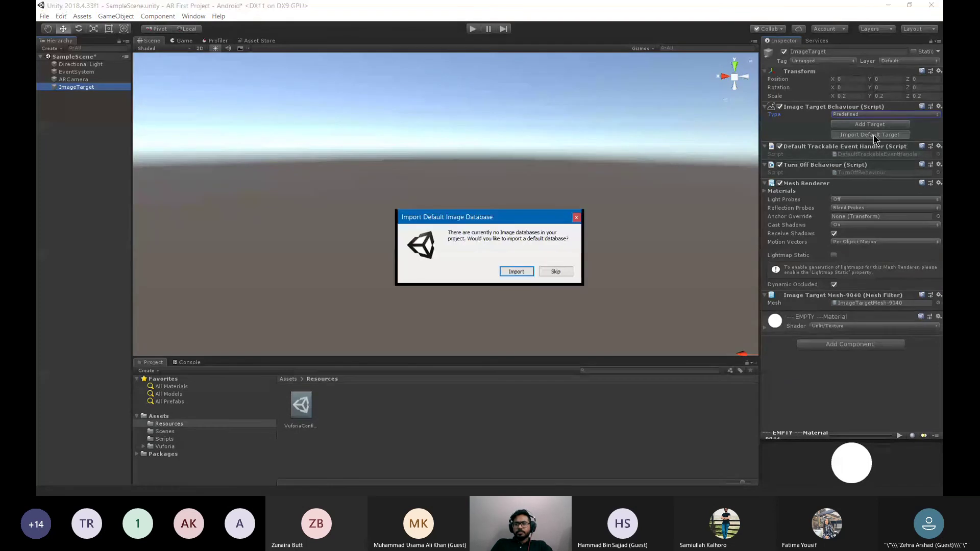
click(522, 273)
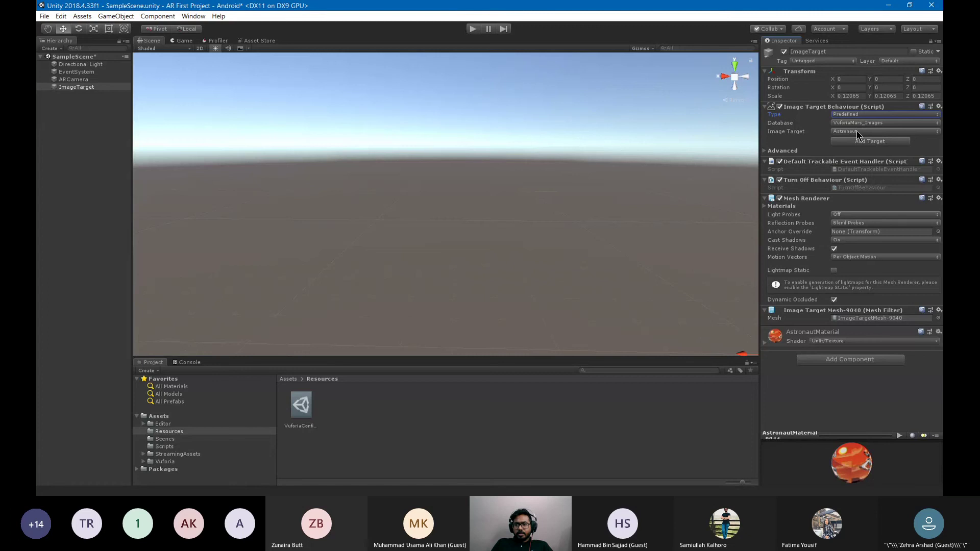
click(858, 134)
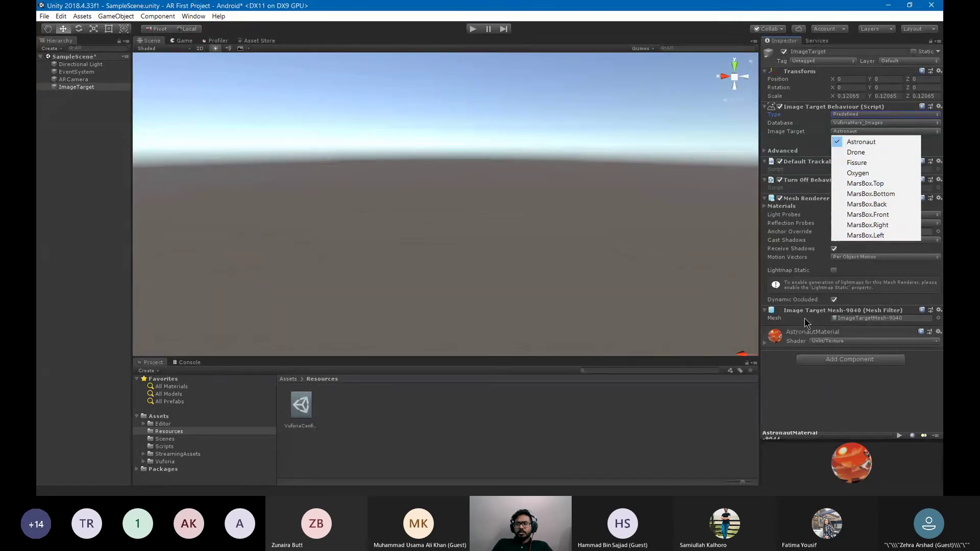
click(793, 378)
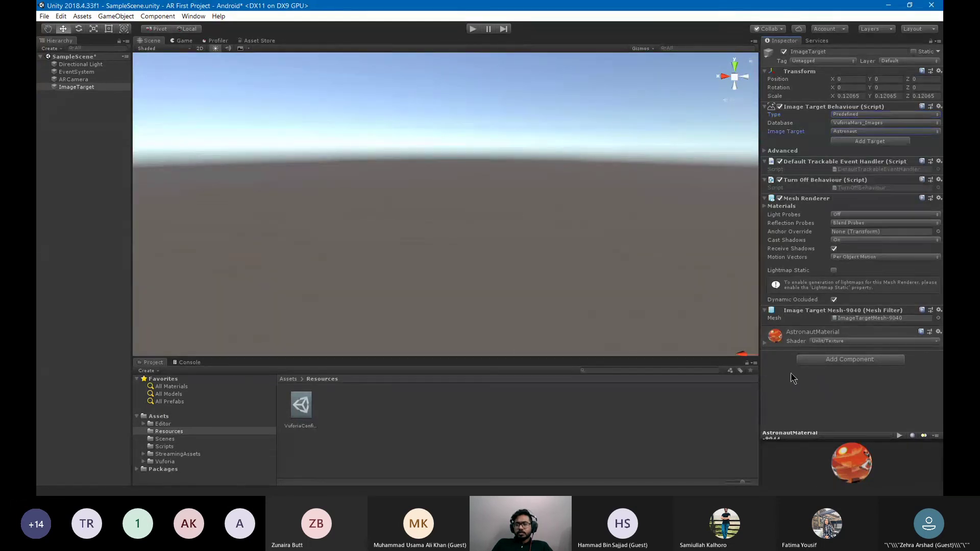
click(853, 124)
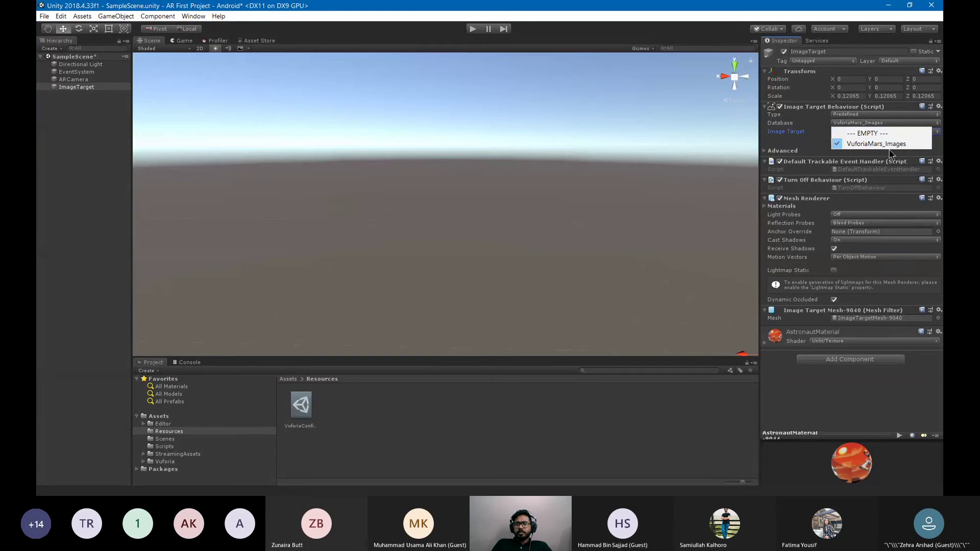
click(840, 425)
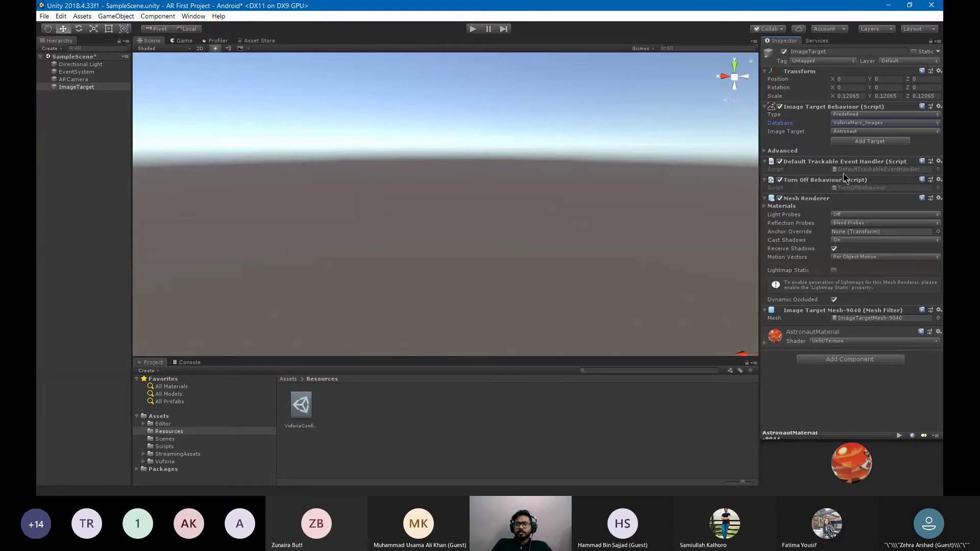
click(848, 134)
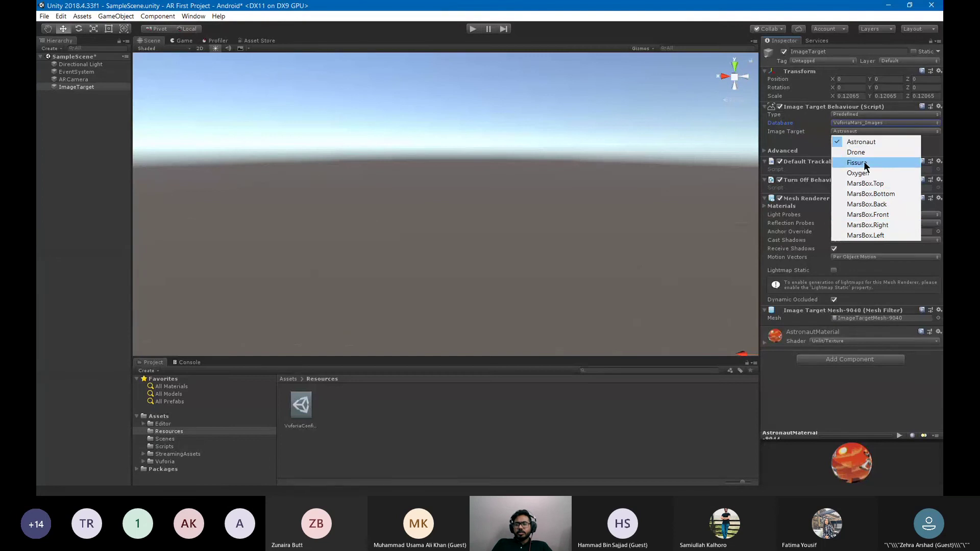
click(868, 395)
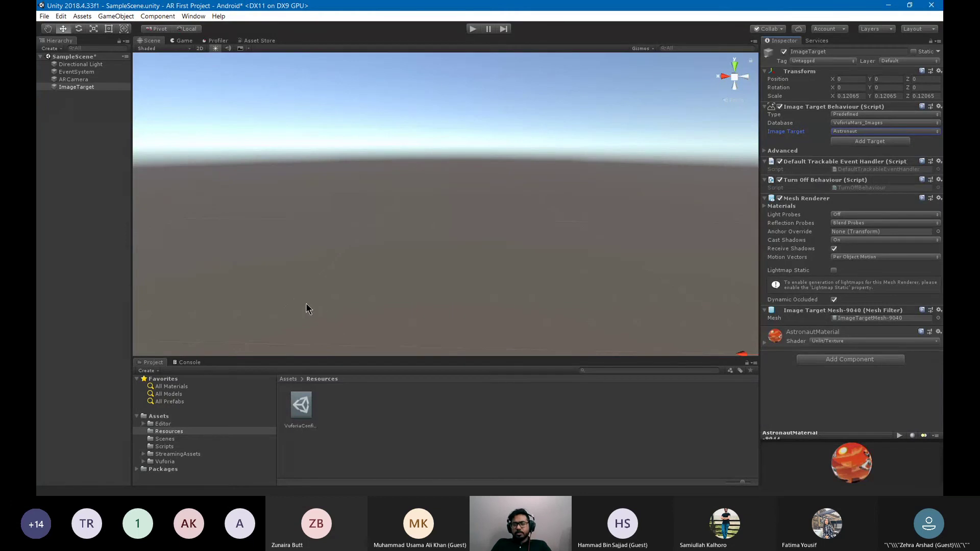
- Frame the ImageTarget and orbit the Scene view to look straight down on the Astronaut card
double_click(86, 87)
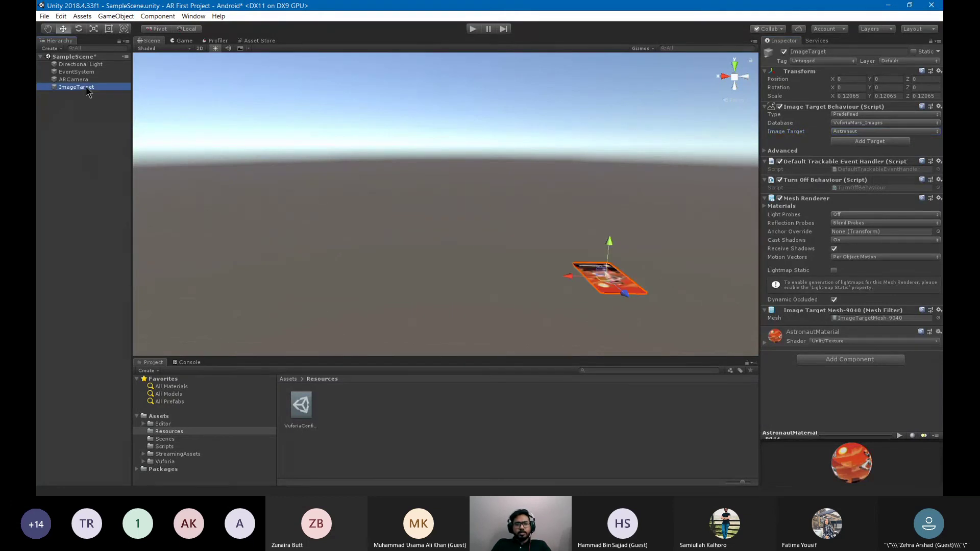
scroll(450, 194, down, 5)
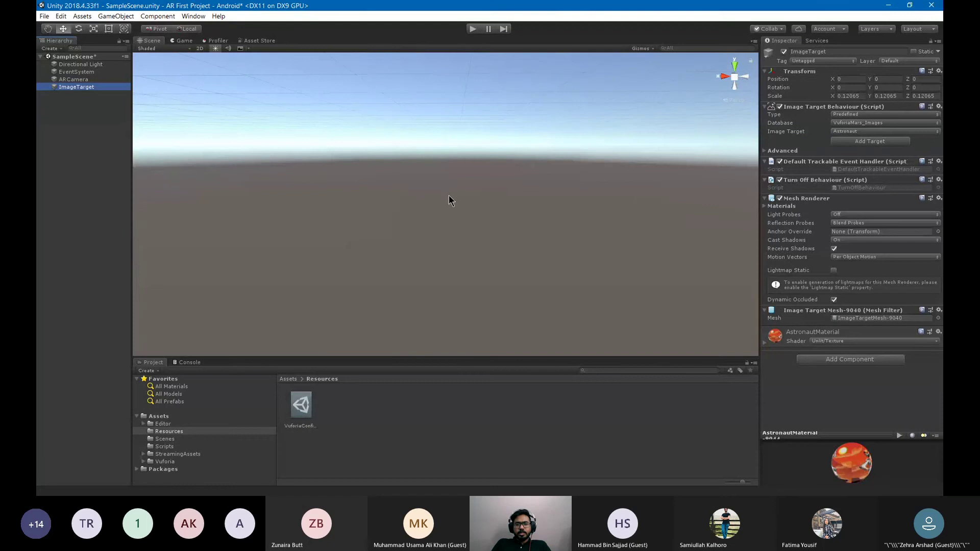
double_click(113, 88)
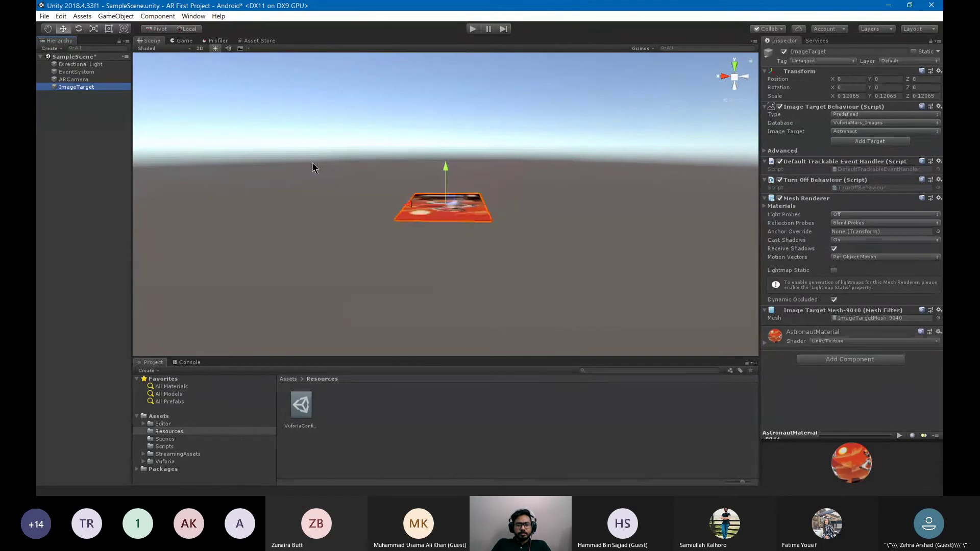
mouse_move(513, 202)
alt+mouse_down()
mouse_move(524, 221)
mouse_move(459, 330)
alt+mouse_up()
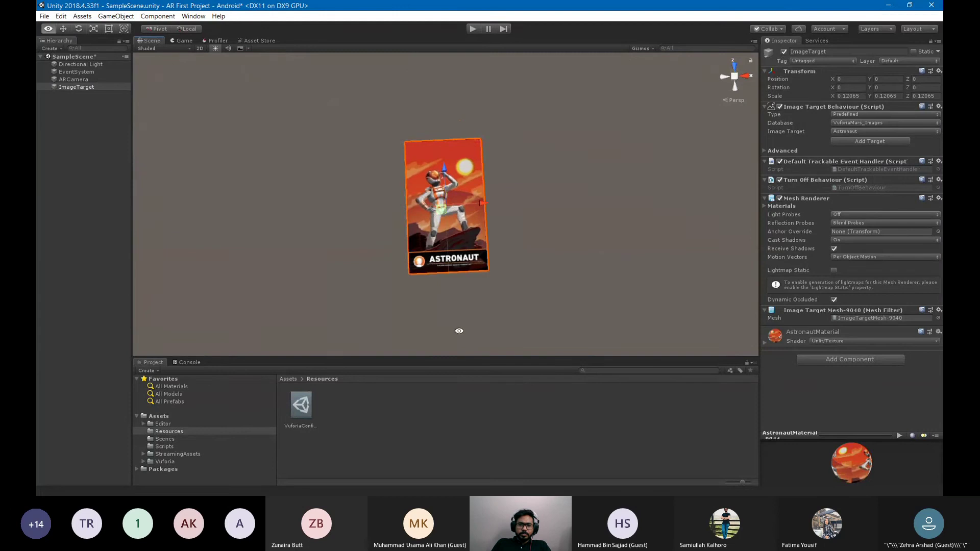
alt+right_drag(531, 250, 547, 235)
alt+drag(547, 236, 604, 232)
click(856, 132)
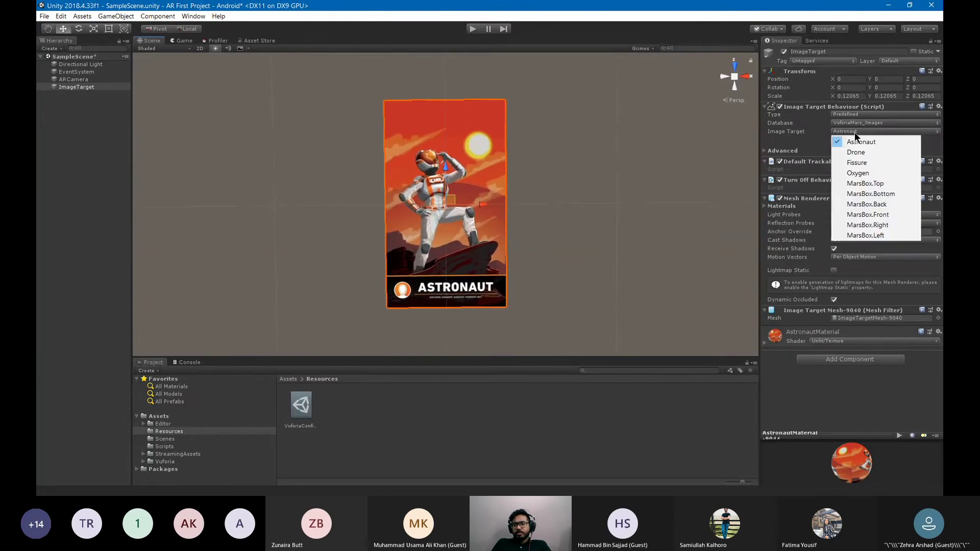
click(857, 151)
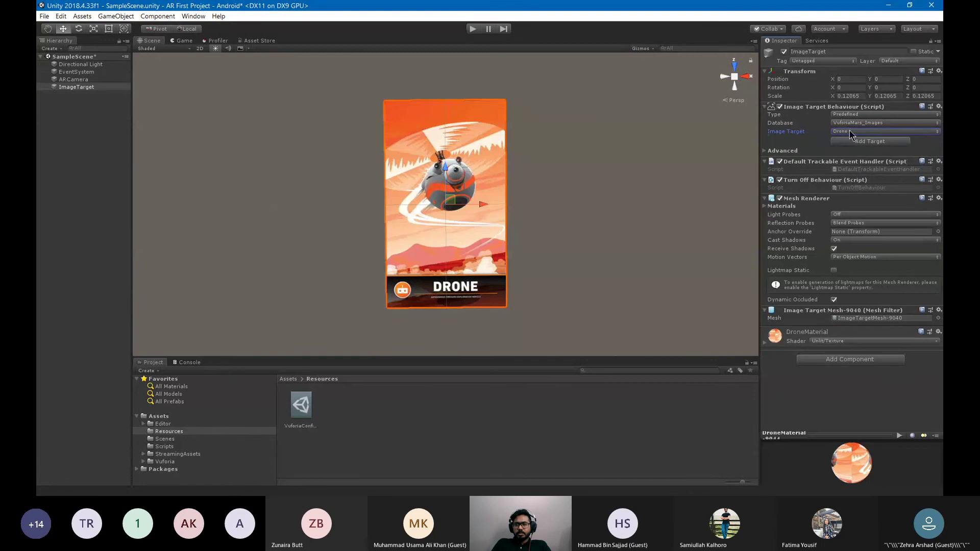
click(849, 131)
click(858, 165)
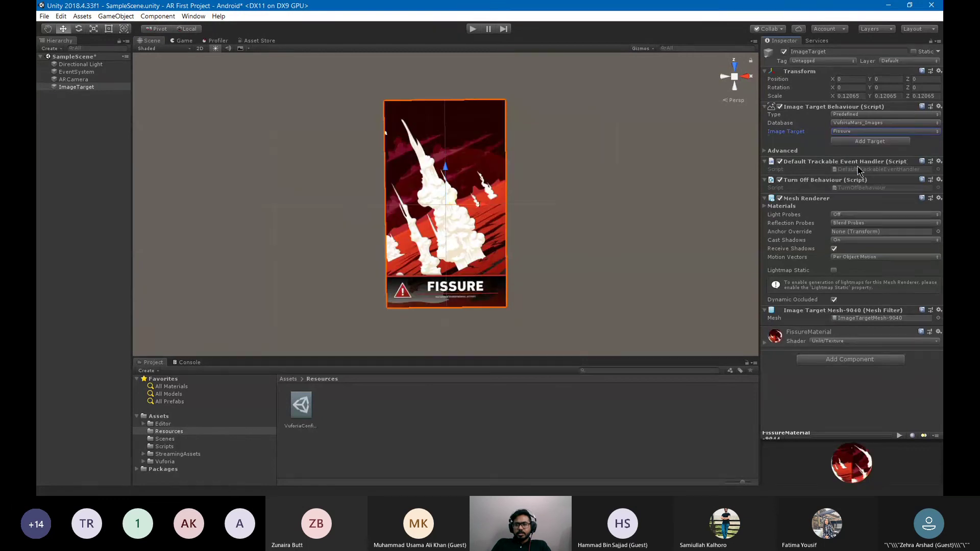
click(857, 132)
click(860, 173)
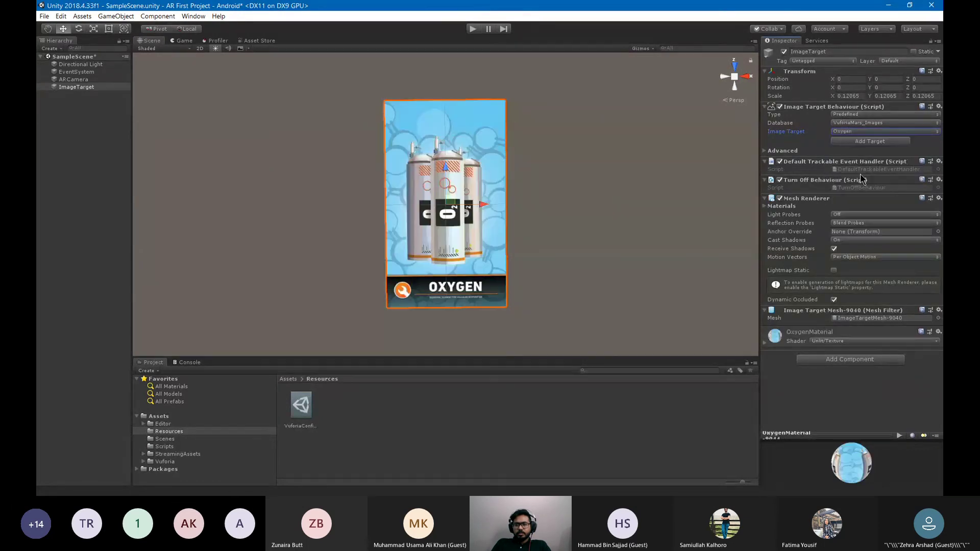
click(851, 133)
click(858, 174)
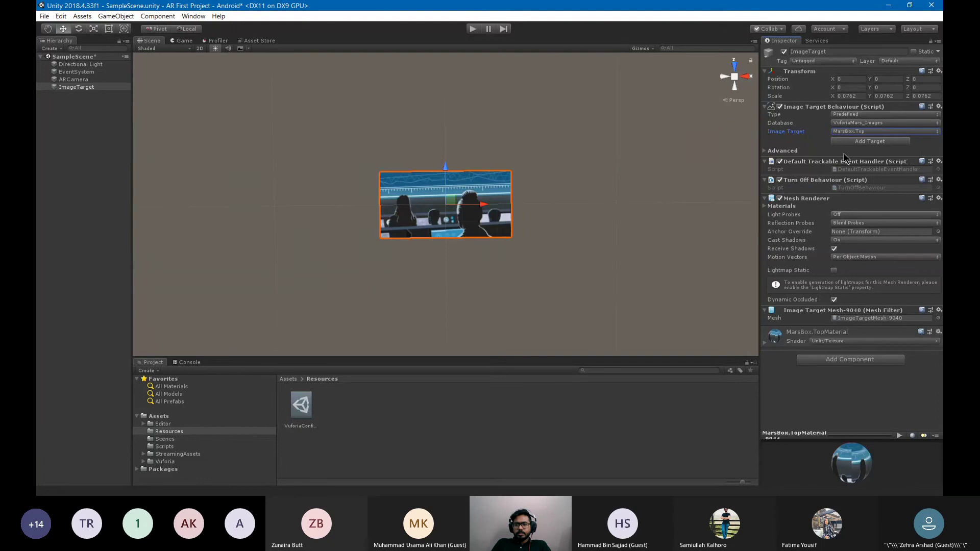
click(847, 133)
click(855, 142)
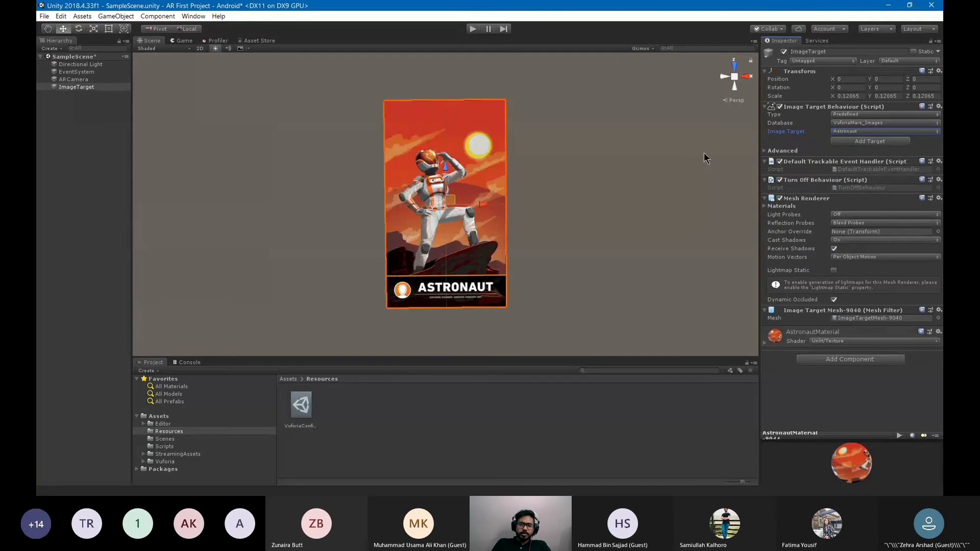
key(alt)
- Zoom and orbit until the Astronaut card fills the Scene view squarely, then clear the selection
alt+right_drag(272, 212, 517, 193)
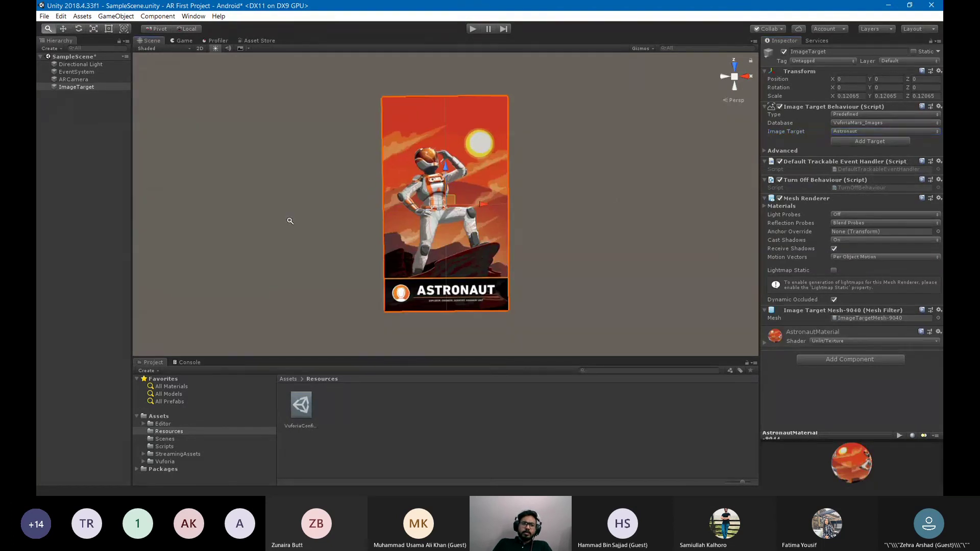
alt+drag(517, 193, 554, 228)
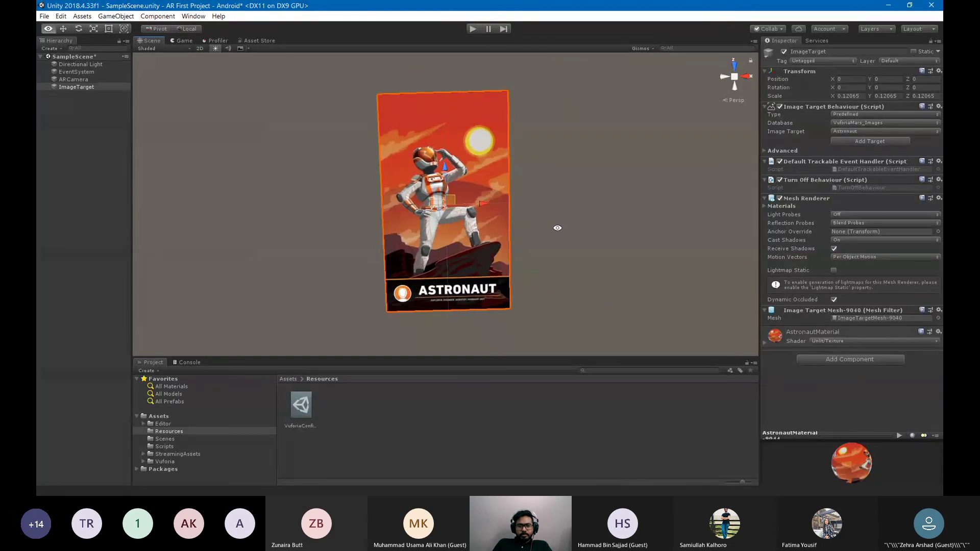
alt+right_drag(375, 219, 541, 215)
alt+drag(541, 216, 532, 231)
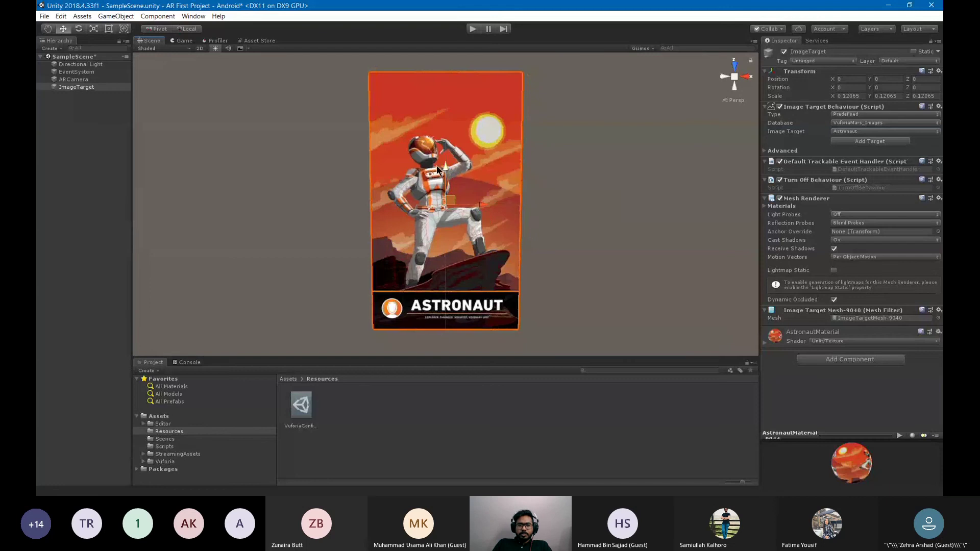
mouse_move(289, 186)
alt+right_down()
mouse_move(573, 192)
mouse_move(332, 197)
alt+right_up()
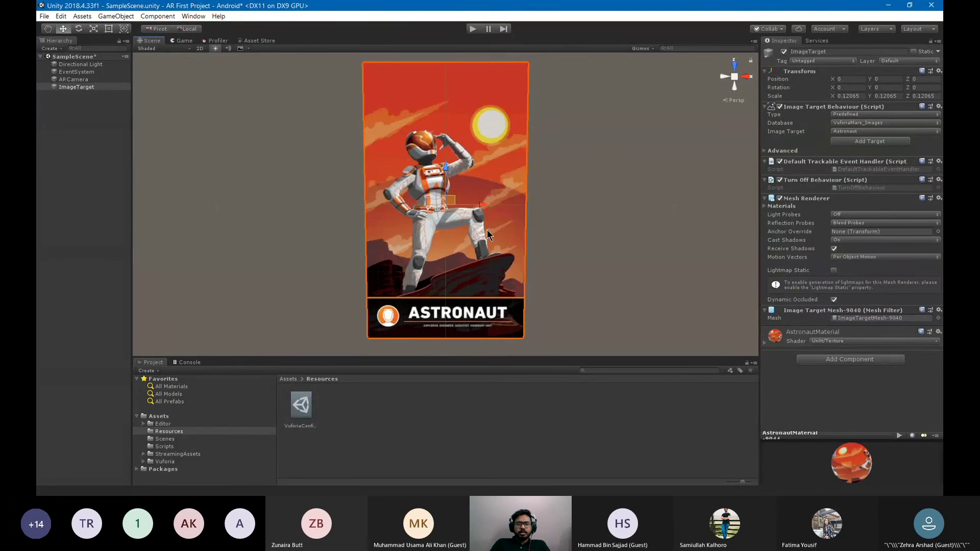
key(alt)
scroll(492, 169, down, 3)
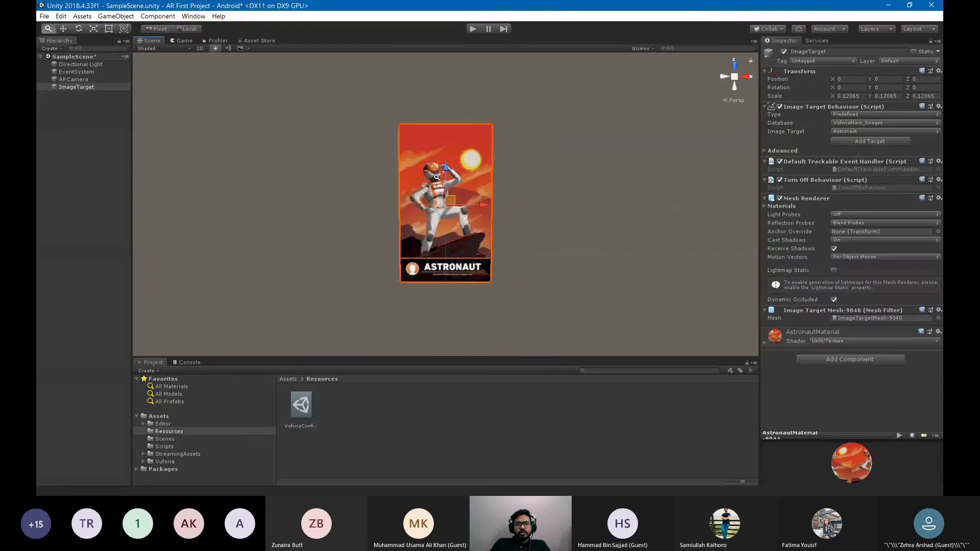
scroll(492, 168, up, 4)
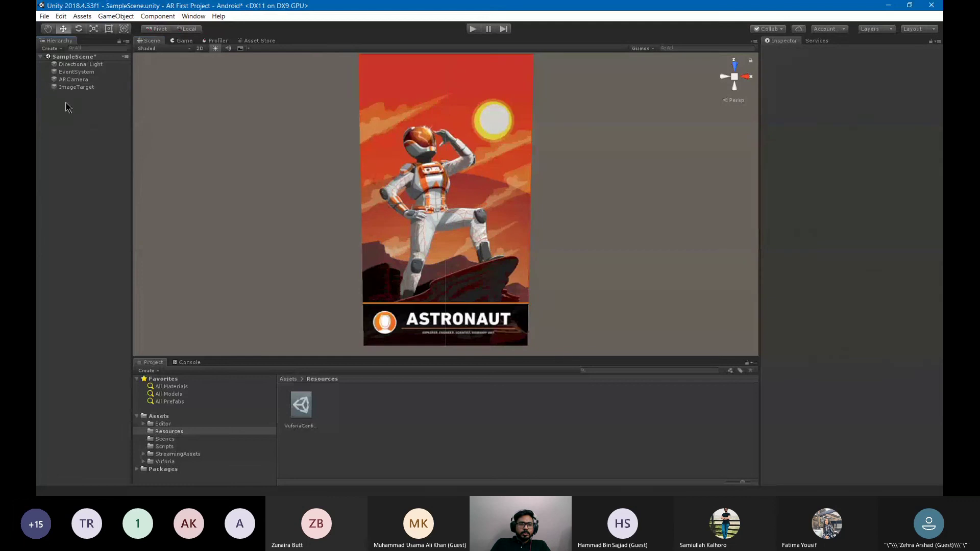
click(84, 104)
click(76, 87)
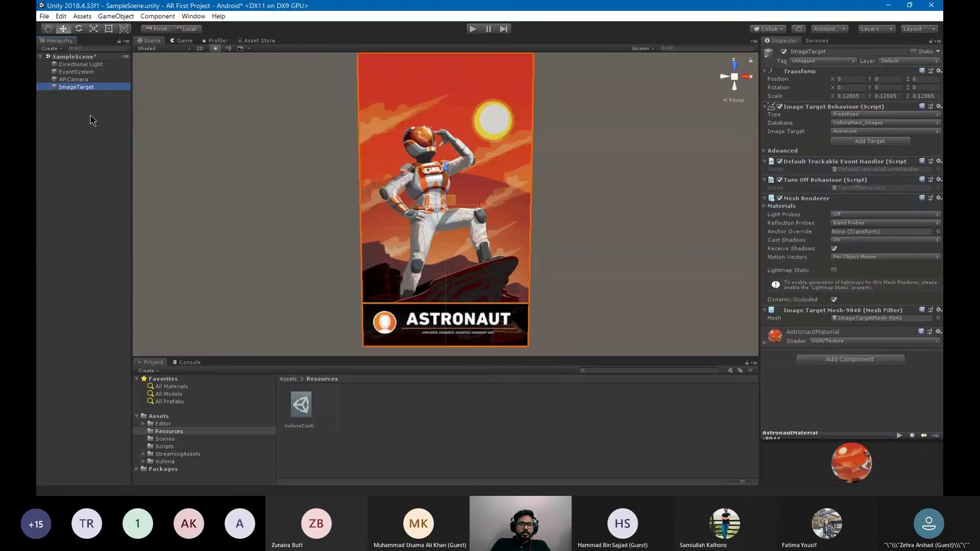
click(91, 124)
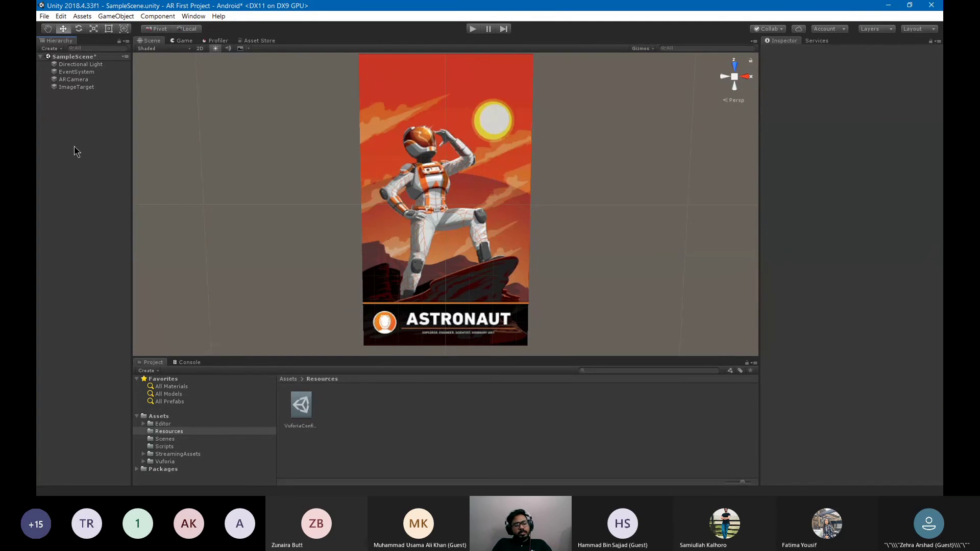
- Check the ImageTarget and ARCamera components, then browse the Vuforia Prefabs such as GroundPlaneReference
click(72, 86)
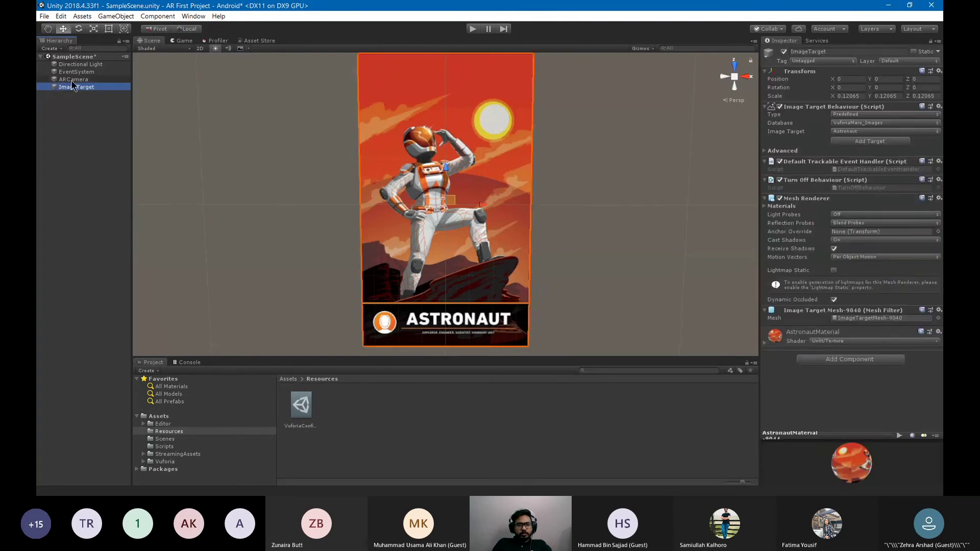
click(72, 79)
click(73, 87)
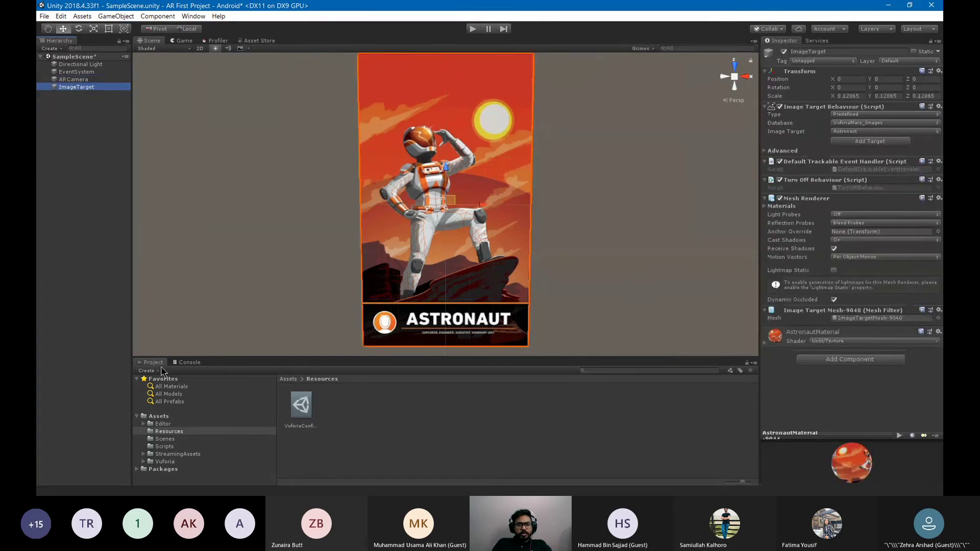
click(174, 439)
click(176, 447)
click(177, 454)
click(177, 461)
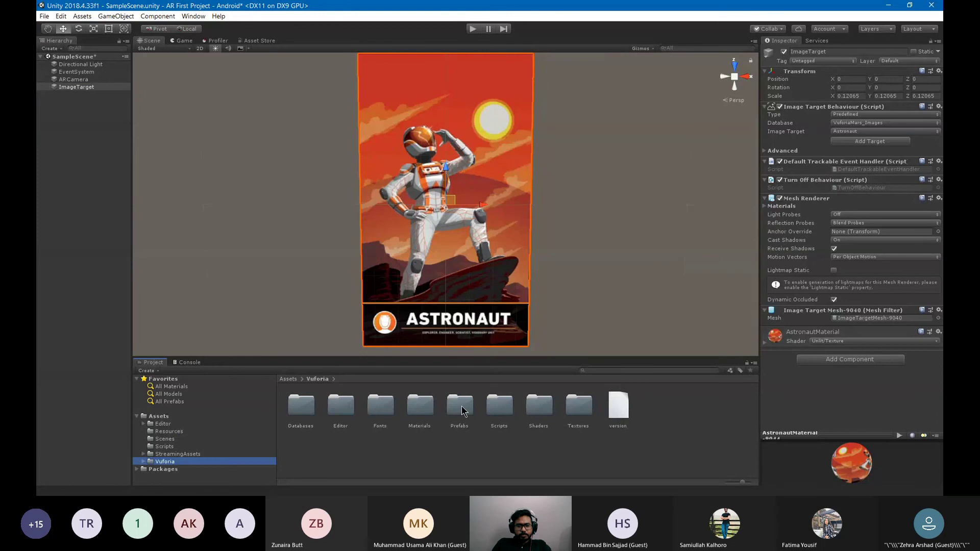
double_click(462, 411)
click(306, 409)
click(341, 406)
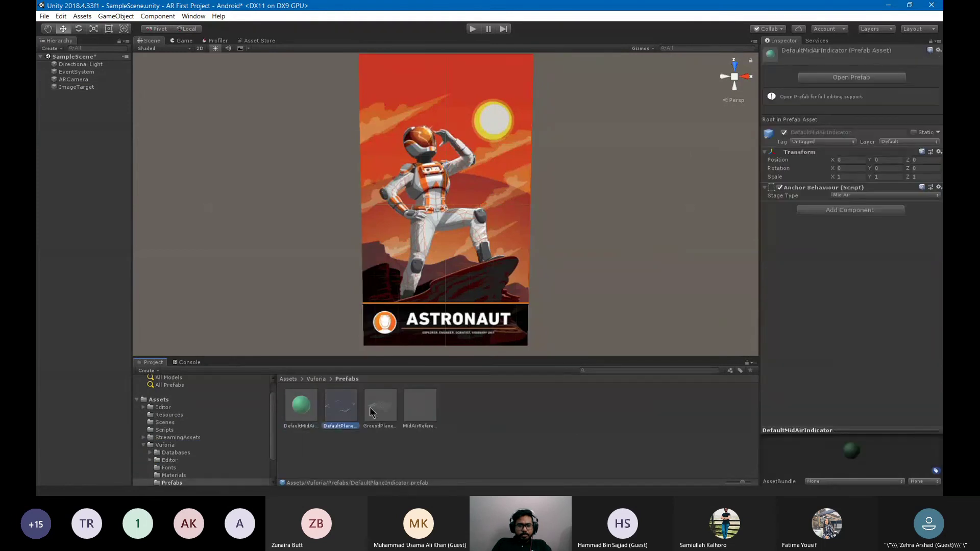
click(380, 405)
scroll(184, 444, down, 2)
- Look through the Vuforia Materials, Scripts, Shaders, Textures and Databases folders, including ForPrint and Editor
click(174, 444)
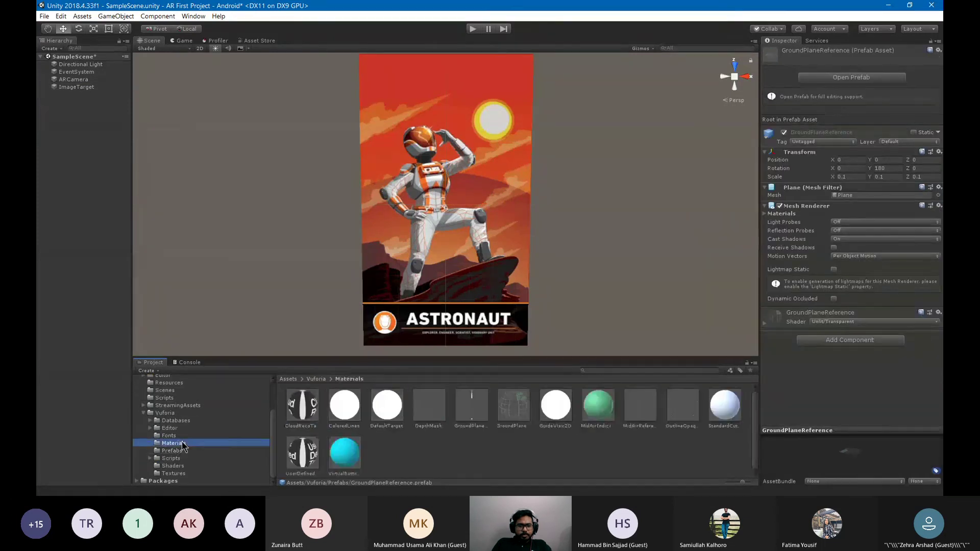
click(188, 458)
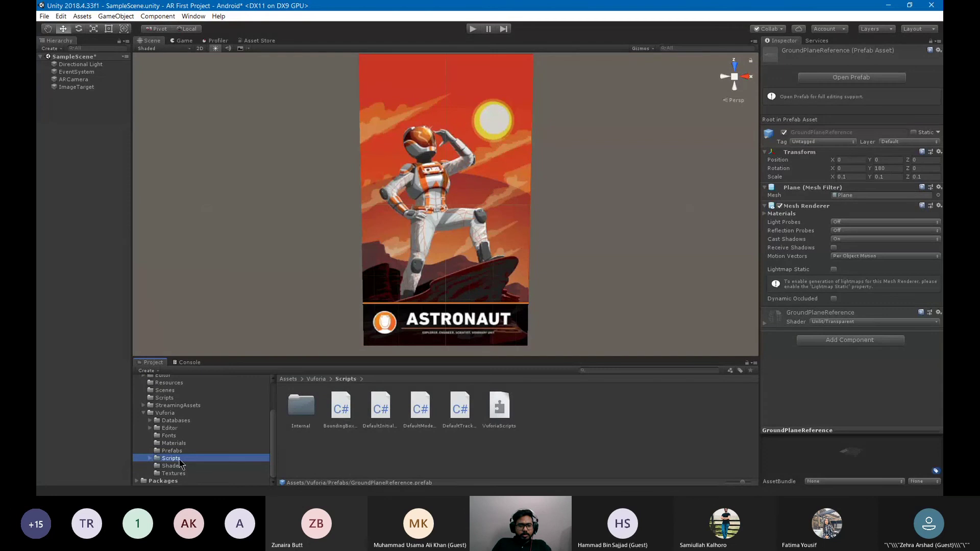
click(181, 466)
click(185, 474)
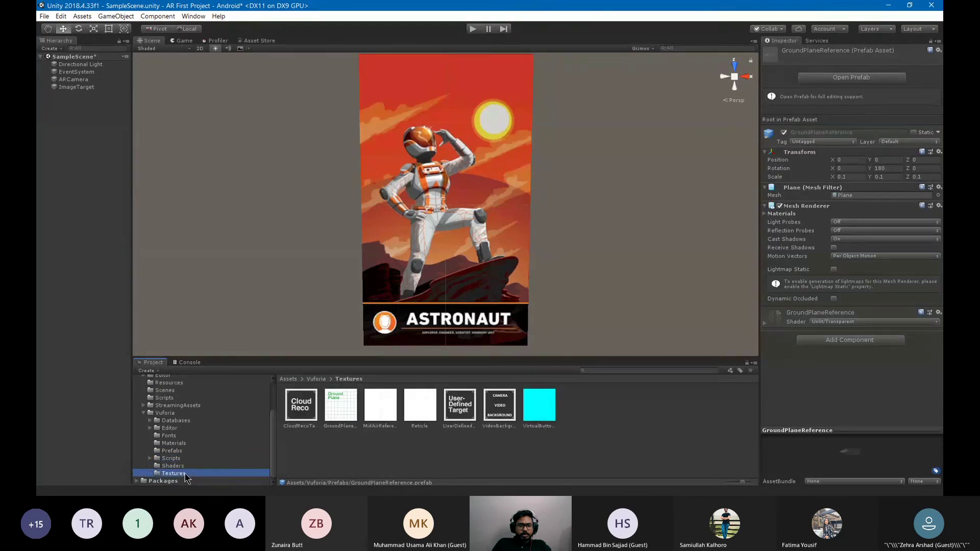
click(182, 422)
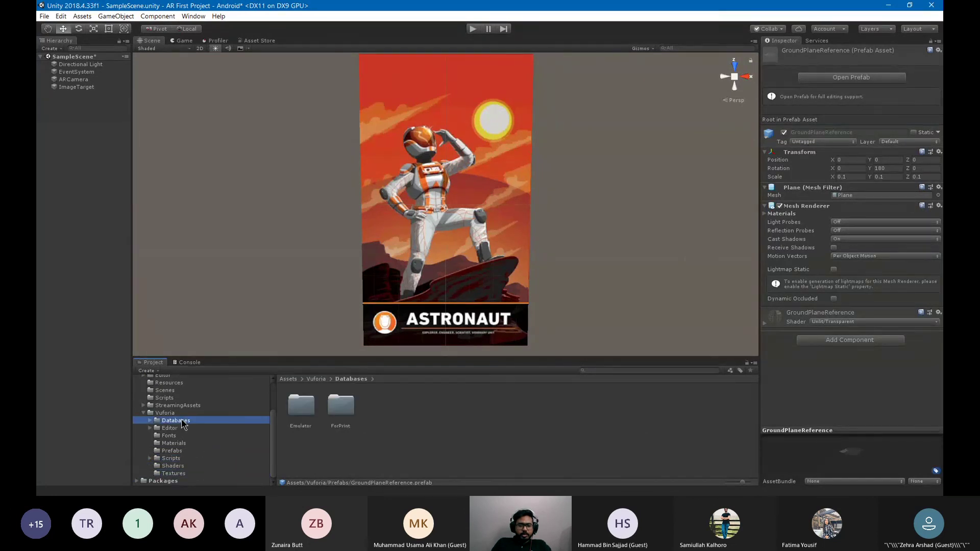
key(Right)
key(Down)
key(Down)
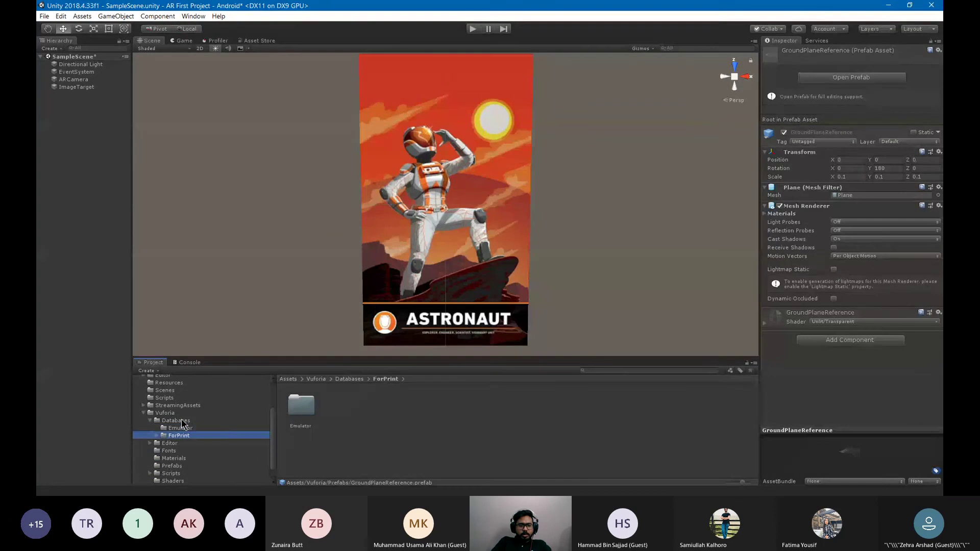
key(Down)
key(Right)
key(Down)
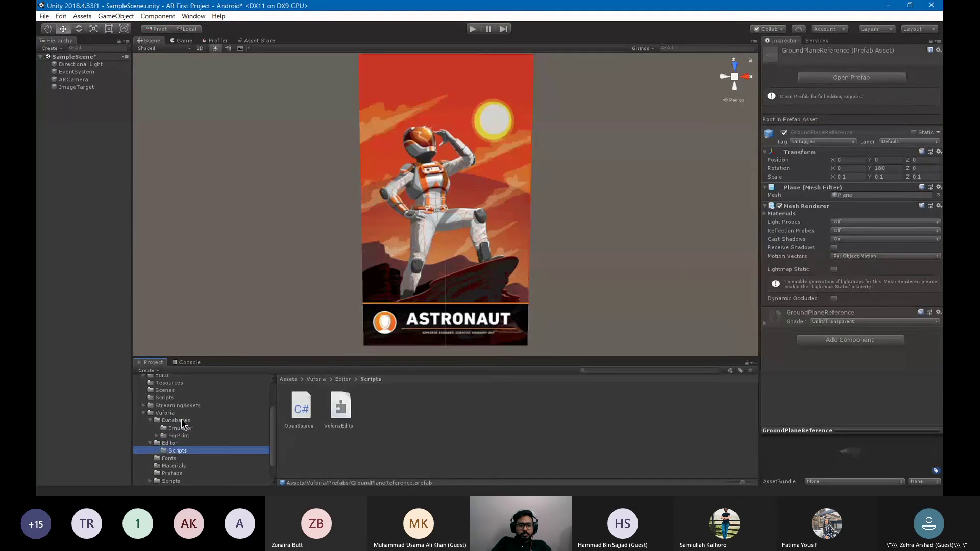
key(Down)
key(Down)
key(Down)
key(Down)
key(Down)
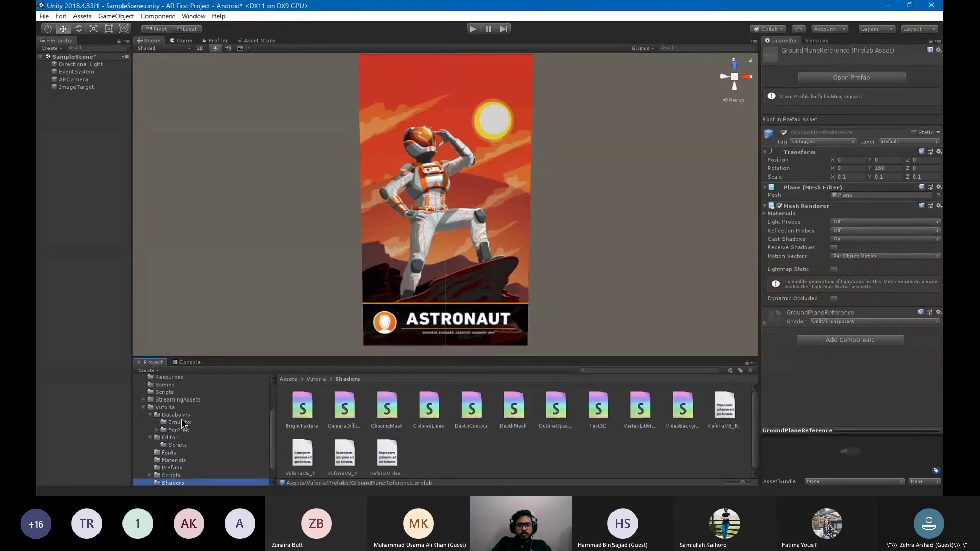
key(Down)
key(Down)
key(Up)
key(Up)
key(Up)
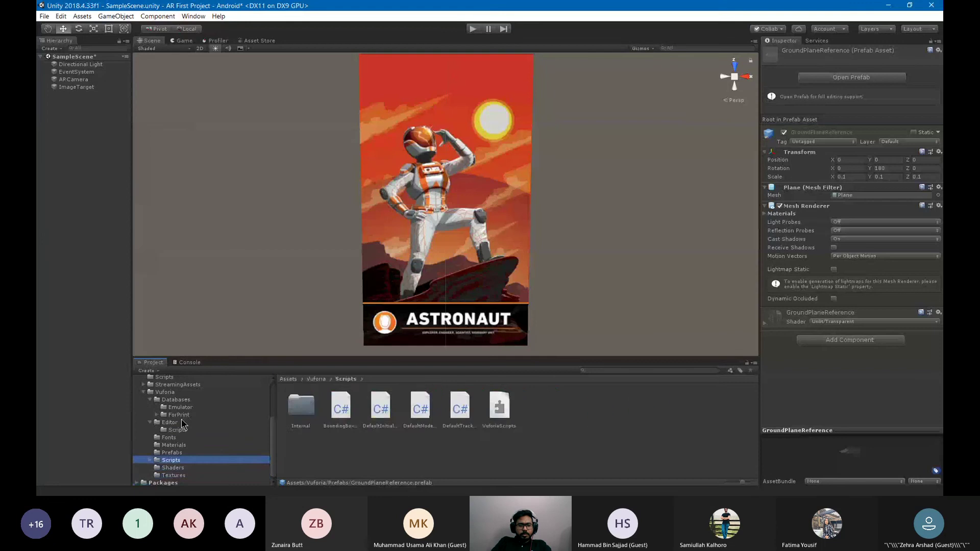
key(Up)
key(Up)
key(Up)
- Collapse Vuforia, check the VuforiaMars files in StreamingAssets and Resources, then return to Assets root
key(Up)
key(Up)
key(Up)
key(Up)
key(Up)
key(Left)
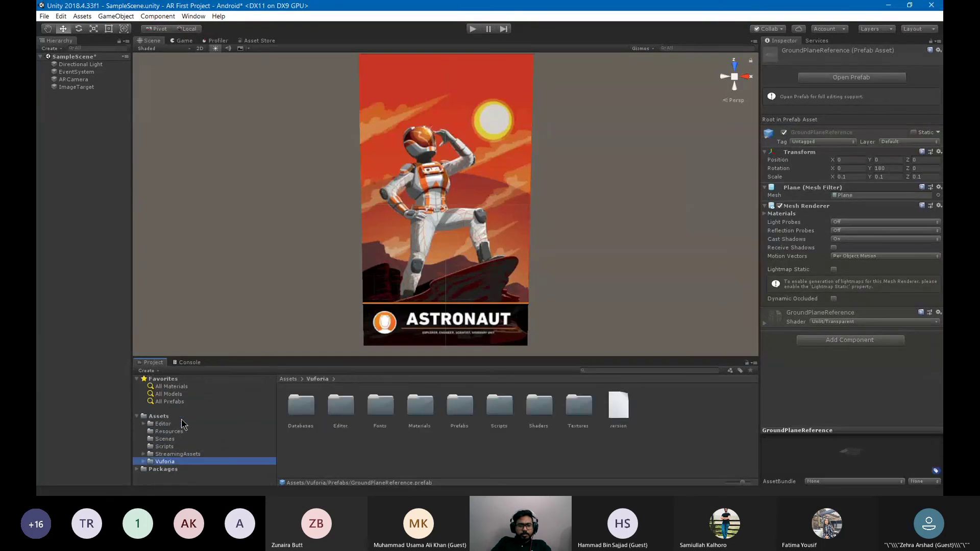
key(Up)
key(Up)
key(Down)
key(Right)
key(Down)
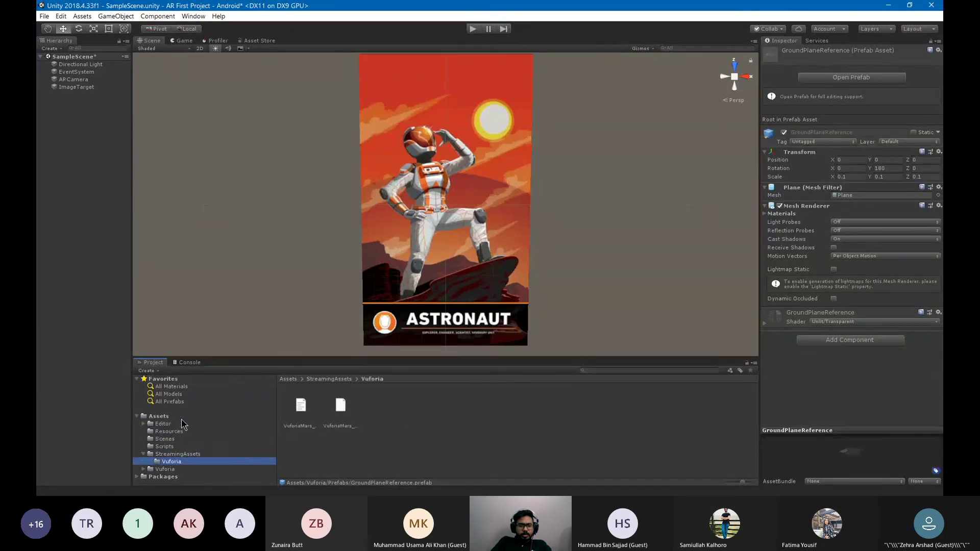
key(Up)
key(Up)
key(Down)
key(Down)
key(Up)
key(Left)
key(Up)
key(Up)
key(Up)
key(Up)
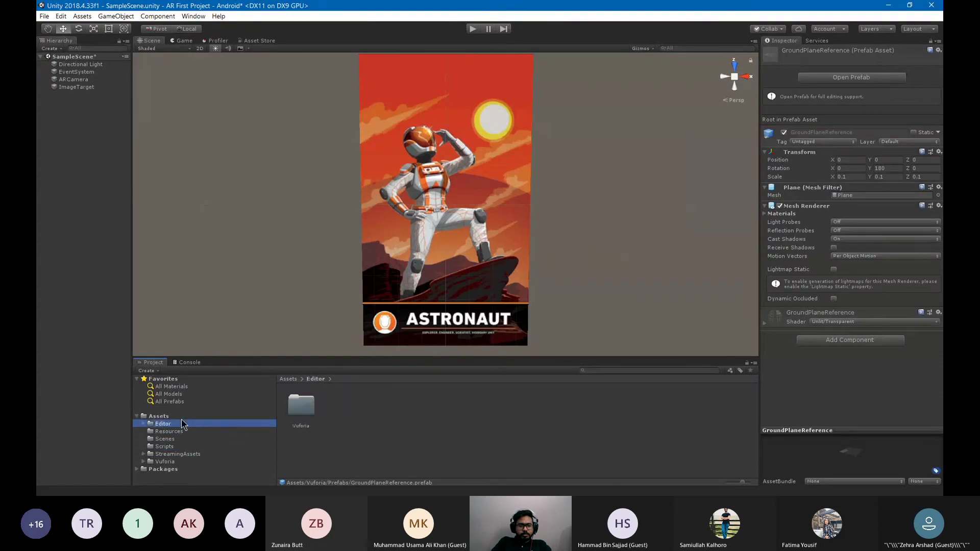
key(Down)
key(Up)
key(Up)
key(Left)
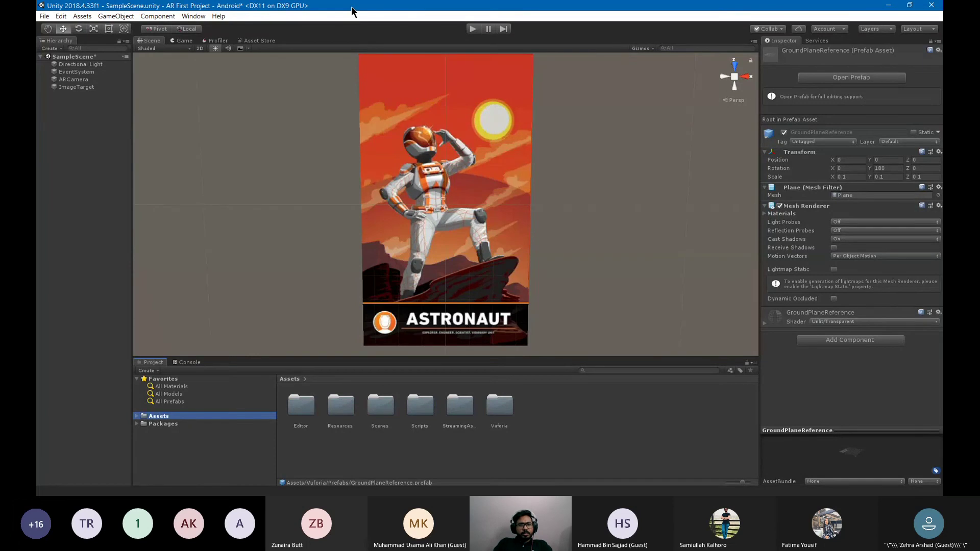
- Open the Asset Store in the maximized editor and choose Sign In from the account menu
drag(351, 6, 412, 10)
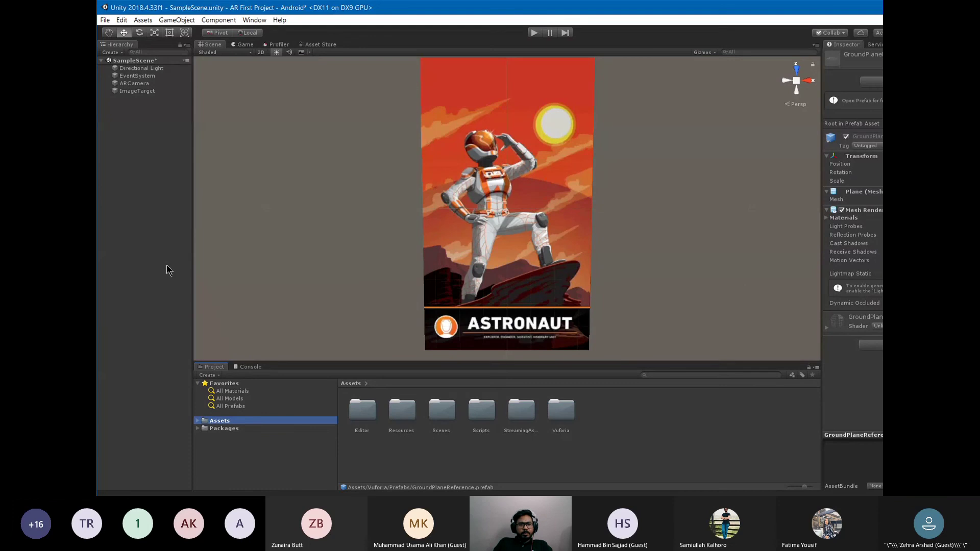
click(319, 44)
double_click(395, 8)
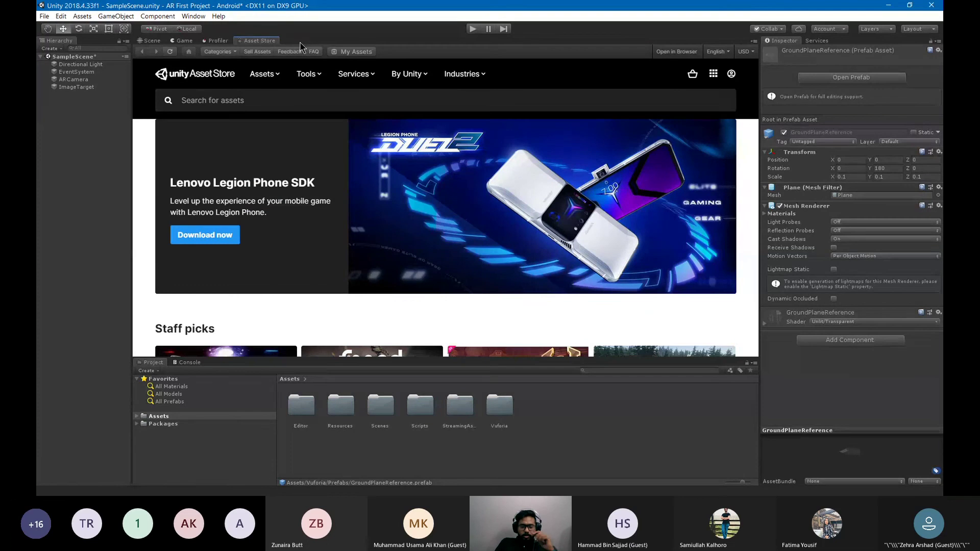
click(153, 41)
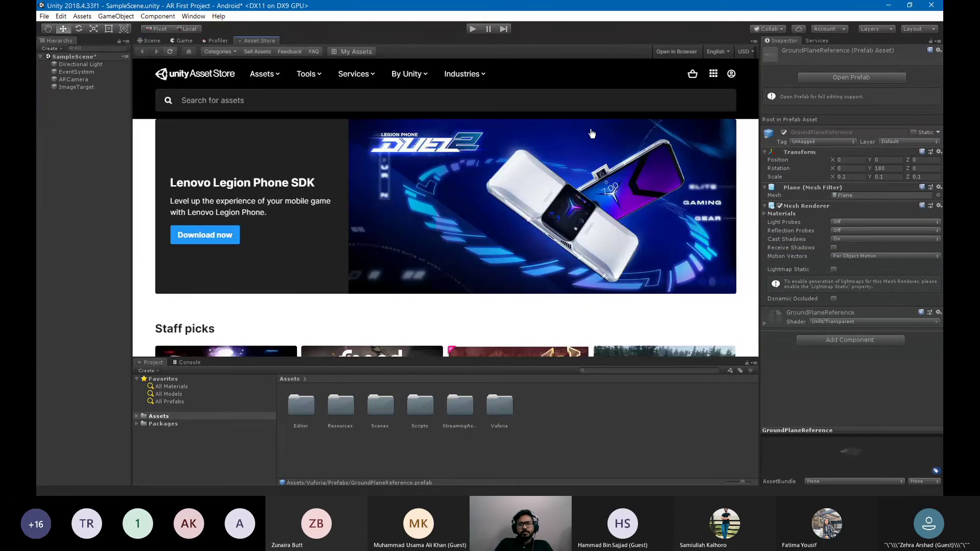
click(731, 74)
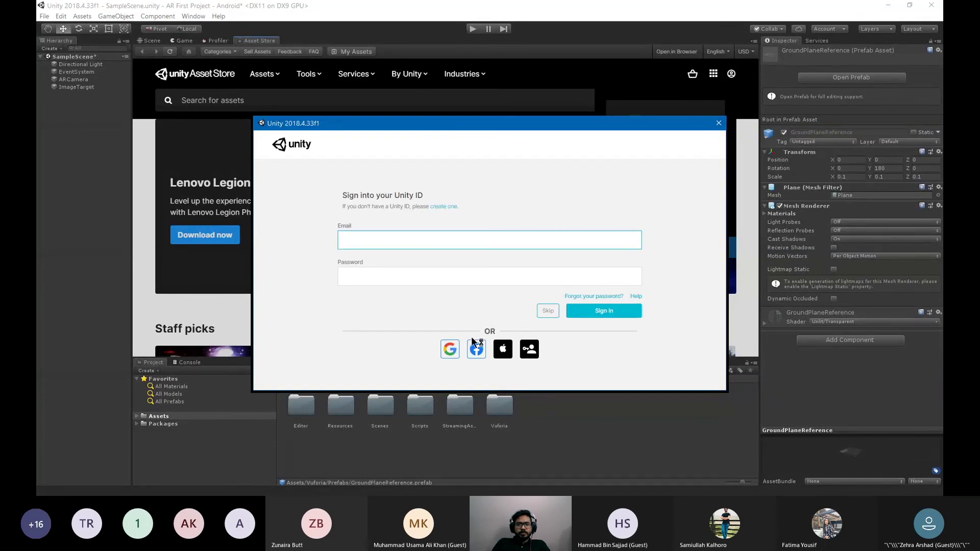
- Sign in to Unity ID with Google by choosing the account, then return to the editor
click(450, 350)
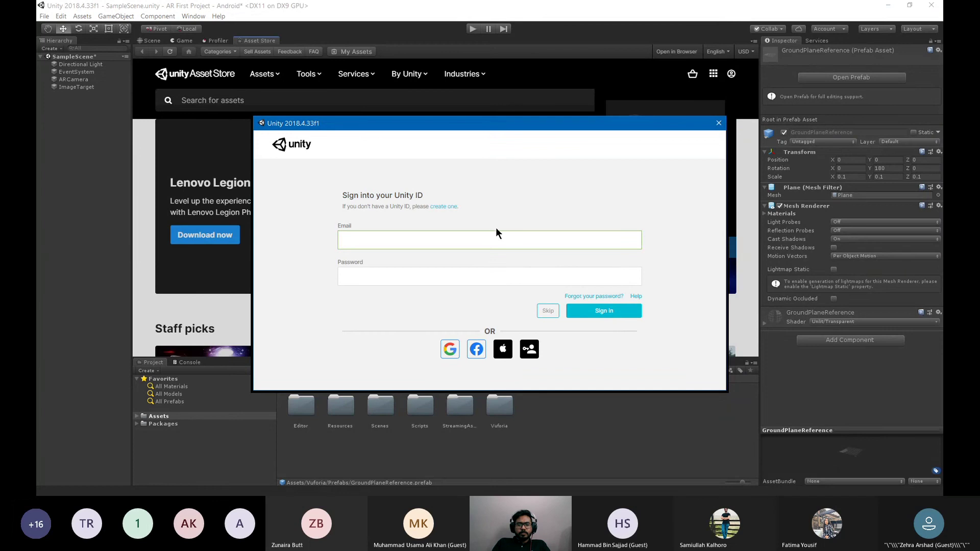
click(461, 240)
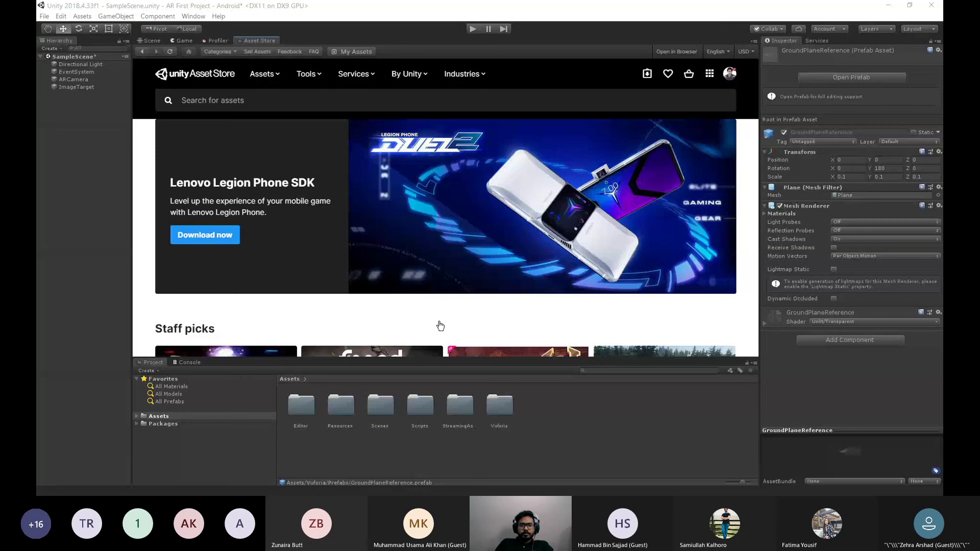
click(796, 101)
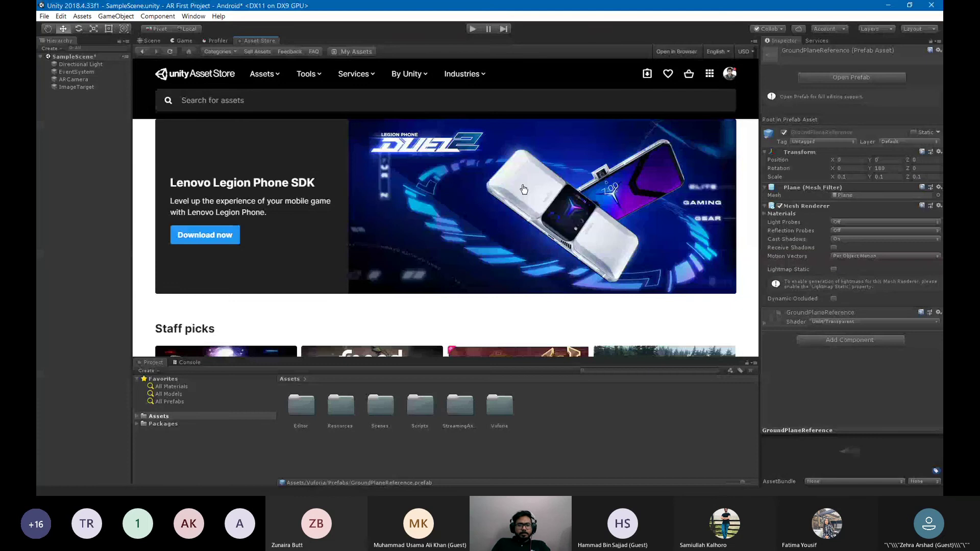
- Search the Asset Store for 'assets' and scroll through the results
click(595, 101)
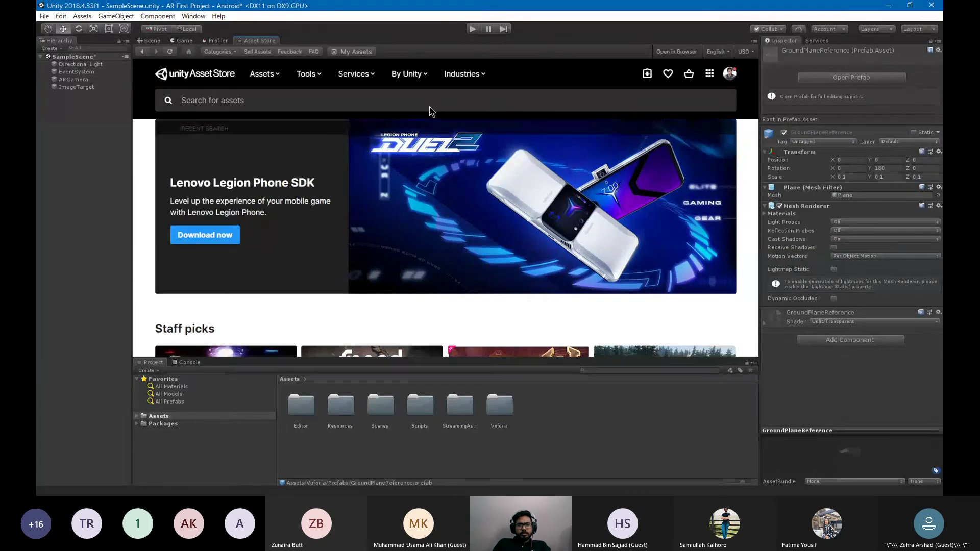
text(asse)
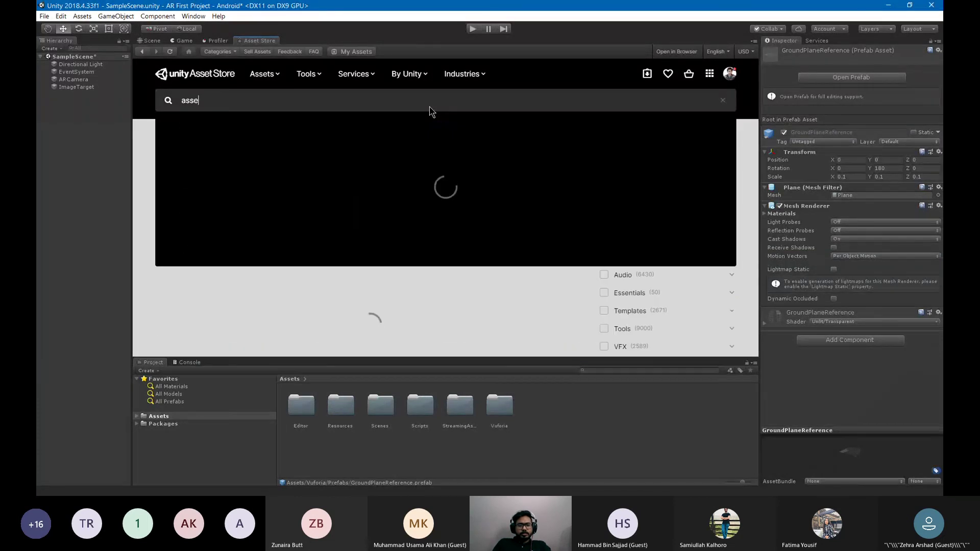
text(ts)
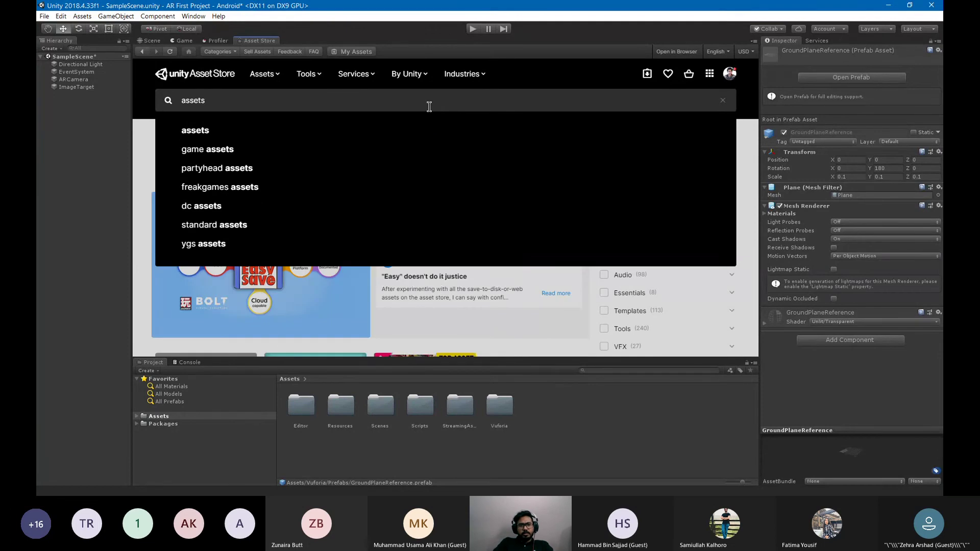
key(Return)
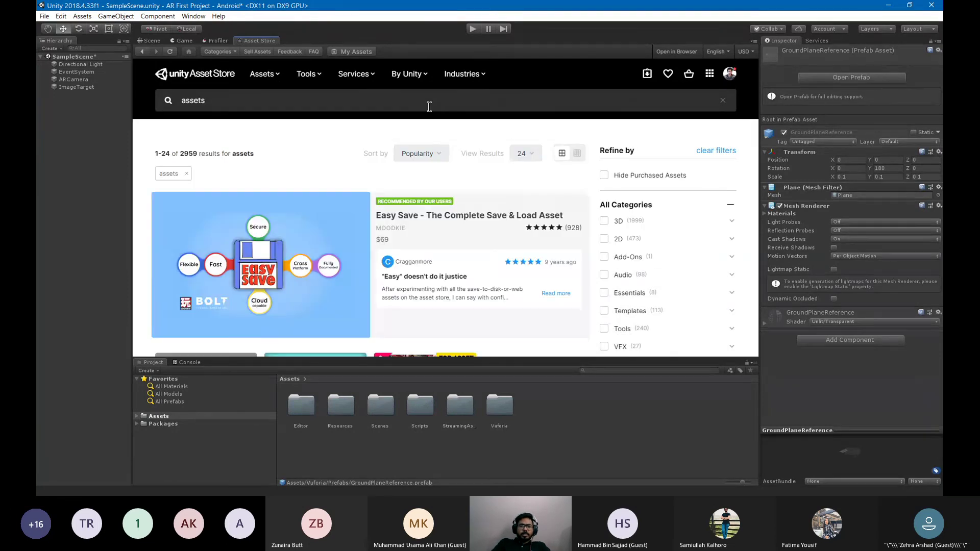
scroll(432, 238, down, 5)
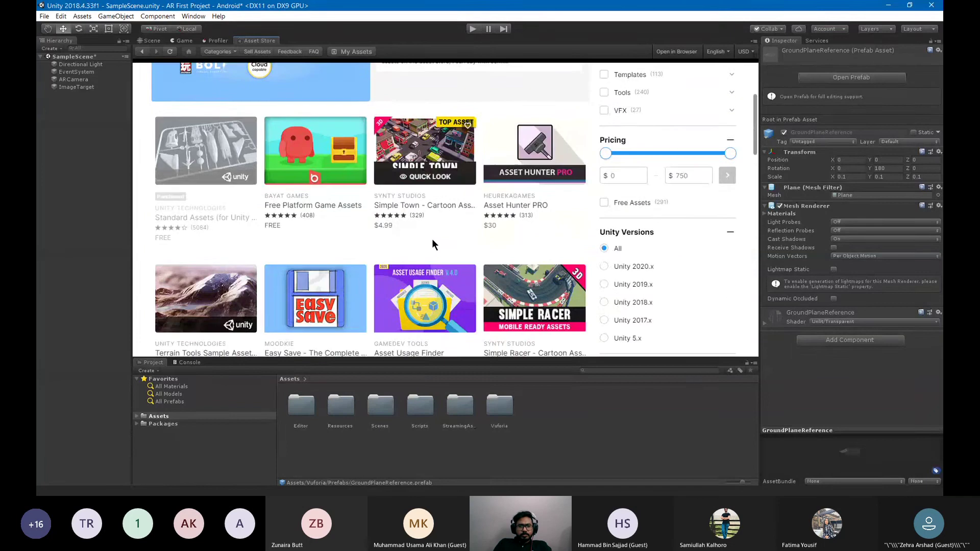
scroll(278, 172, down, 1)
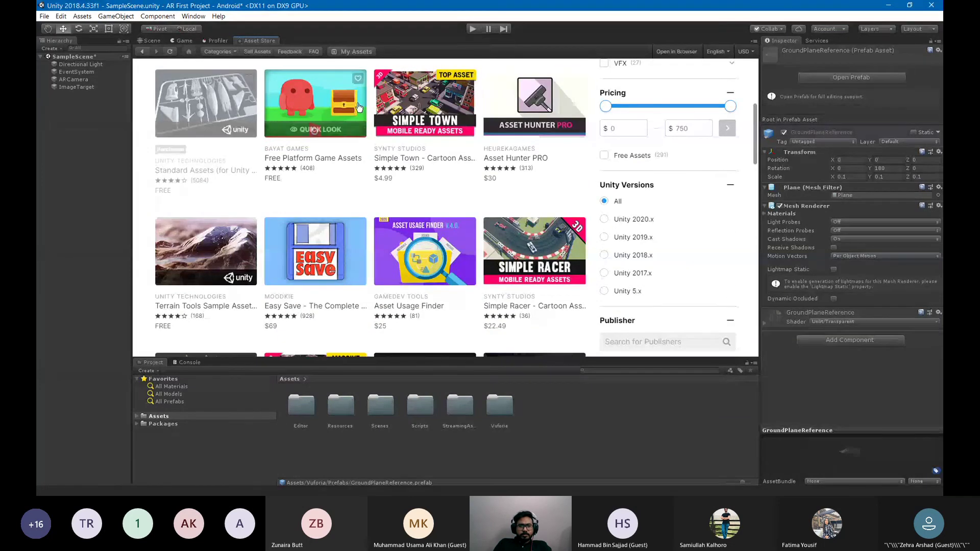
scroll(457, 148, down, 2)
scroll(448, 177, down, 2)
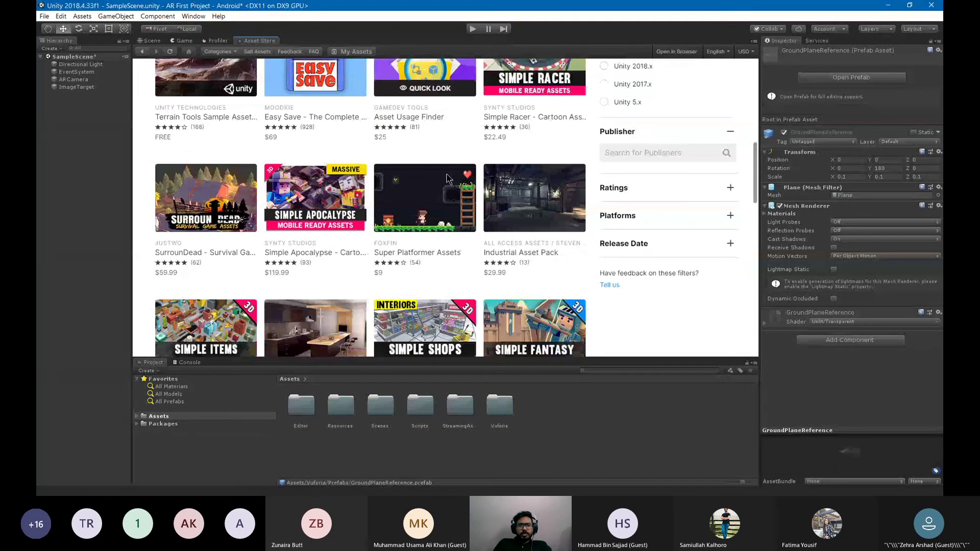
scroll(454, 180, down, 2)
scroll(462, 183, down, 3)
scroll(466, 185, down, 1)
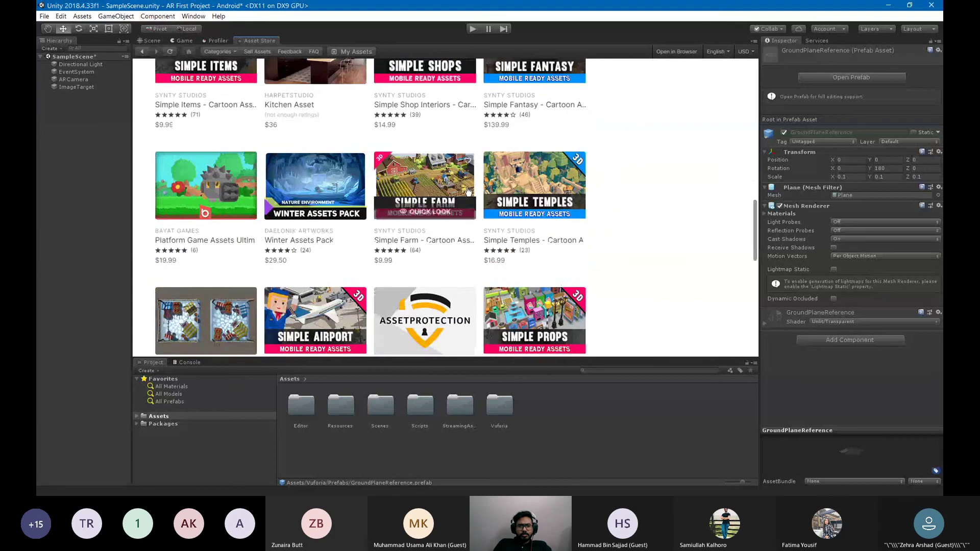
scroll(468, 194, down, 4)
- Return to the top of the results and open My Assets, listing 94 purchased packages
click(468, 193)
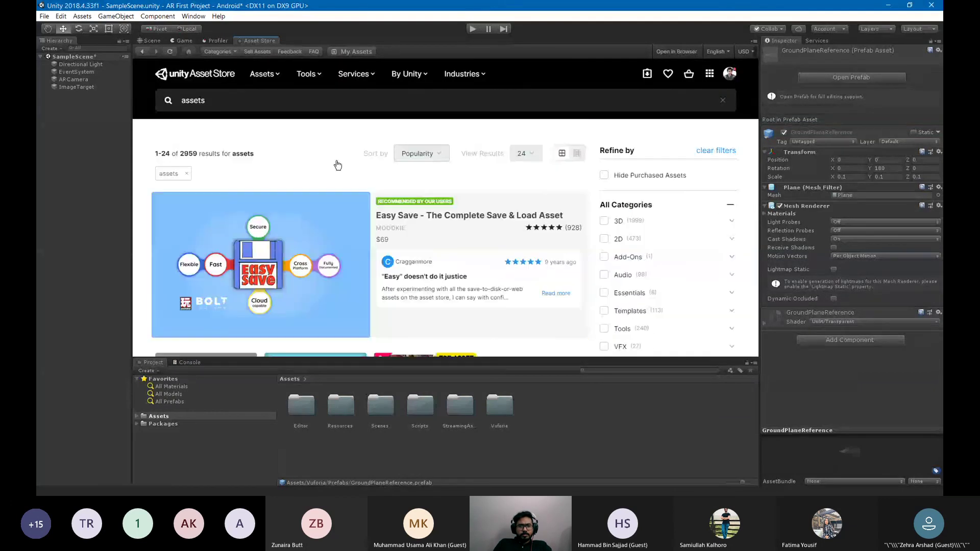
click(257, 103)
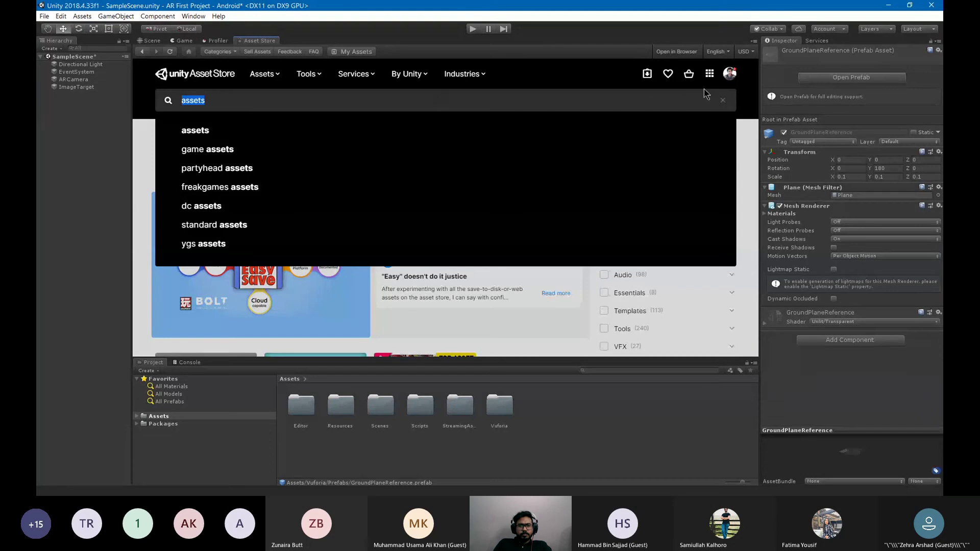
click(647, 74)
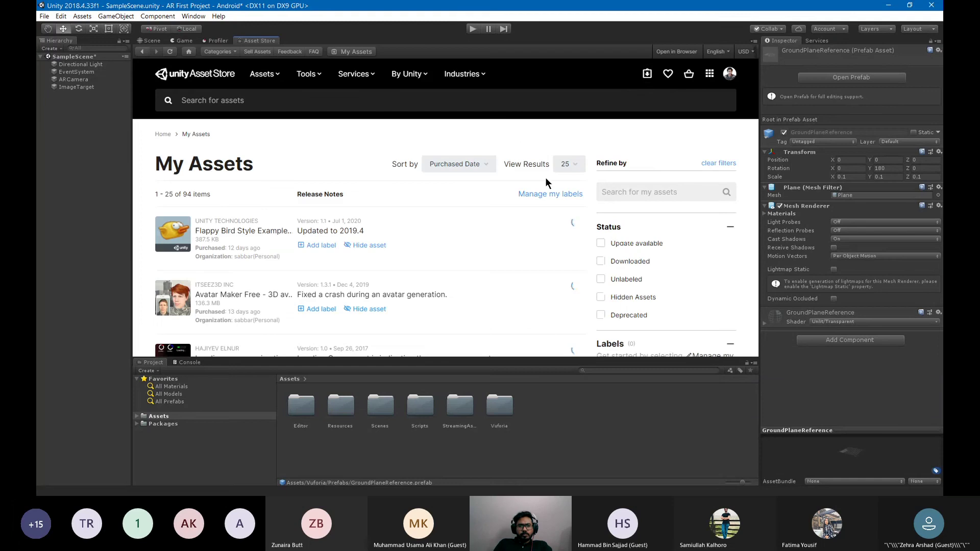
scroll(510, 252, down, 1)
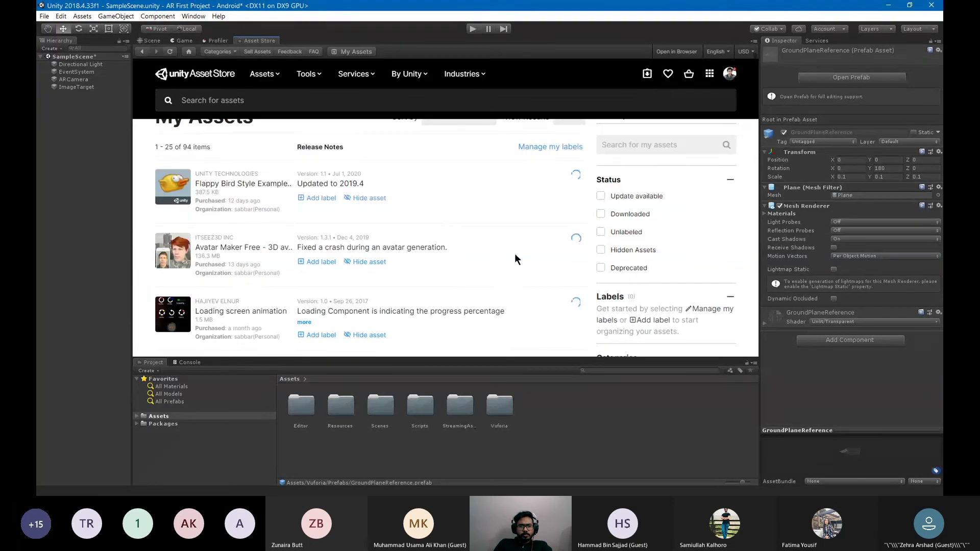
- Import all files of Flappy Bird Style Example from My Assets, choosing Keep Files for Vuforia Engine
scroll(515, 256, up, 1)
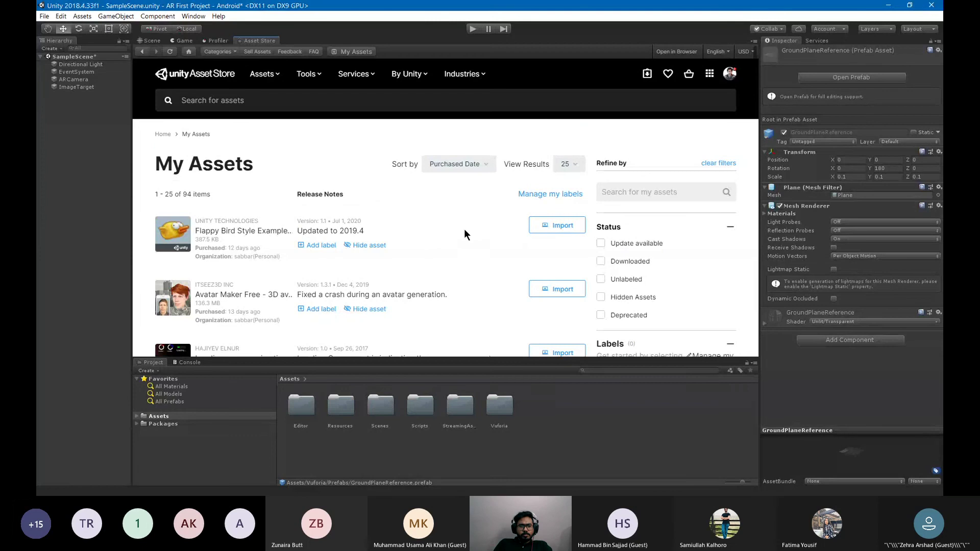
scroll(464, 229, down, 2)
scroll(479, 243, down, 4)
scroll(484, 249, up, 6)
click(561, 225)
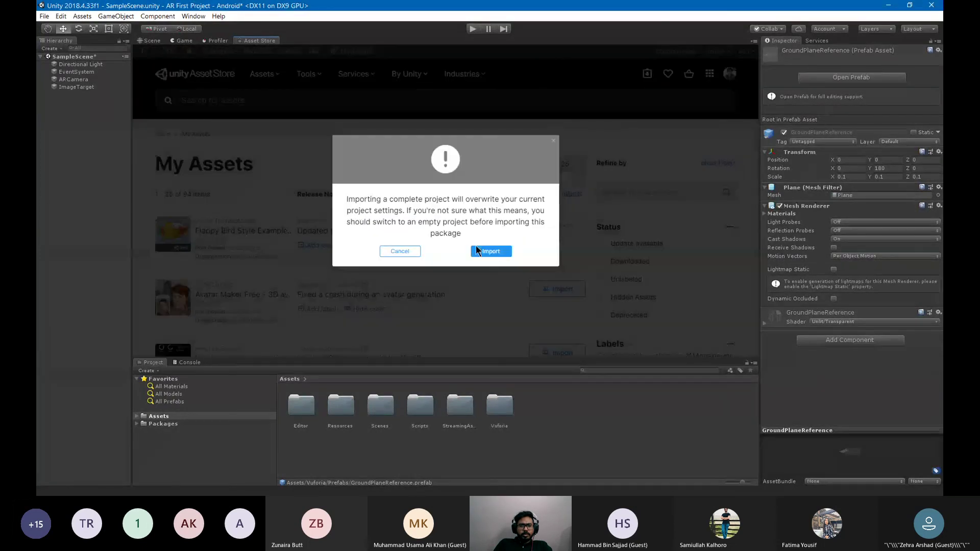
click(494, 252)
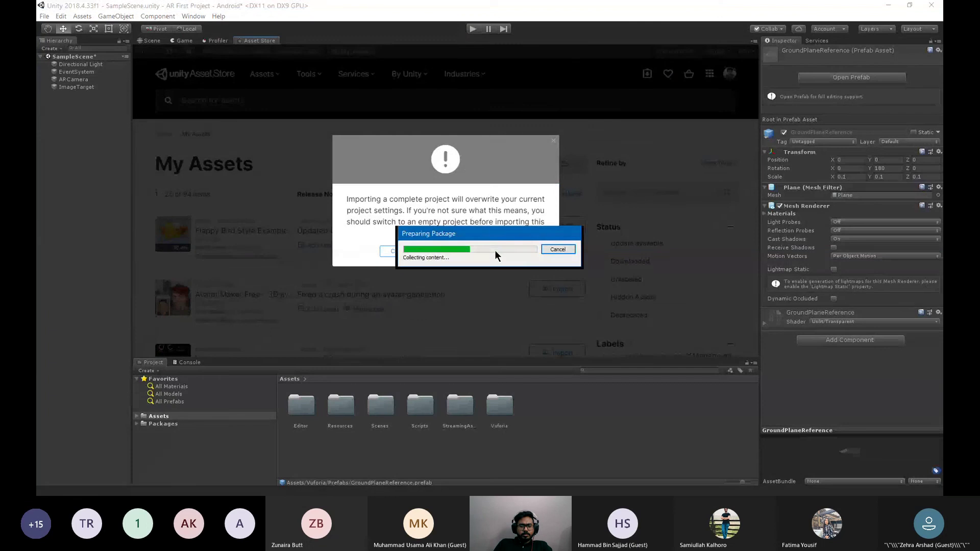
click(338, 280)
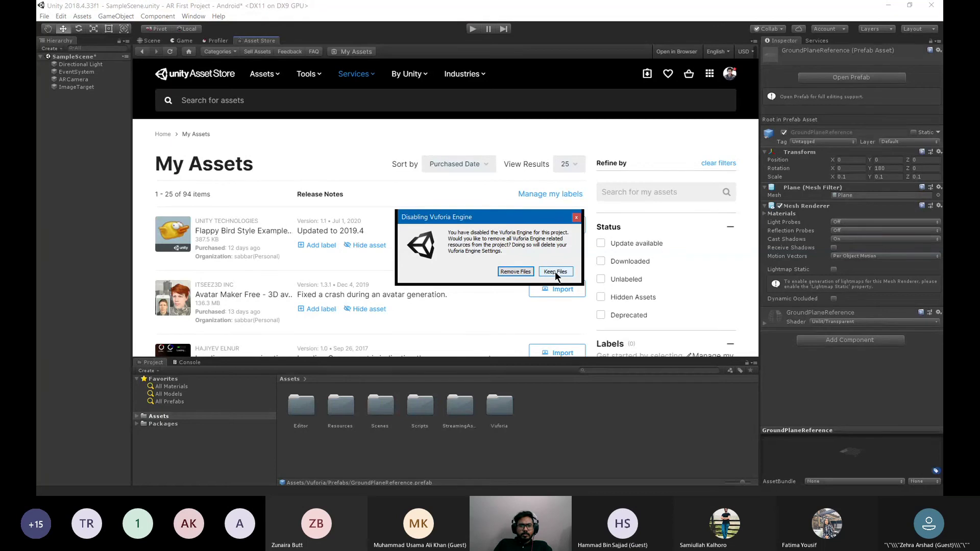
click(555, 272)
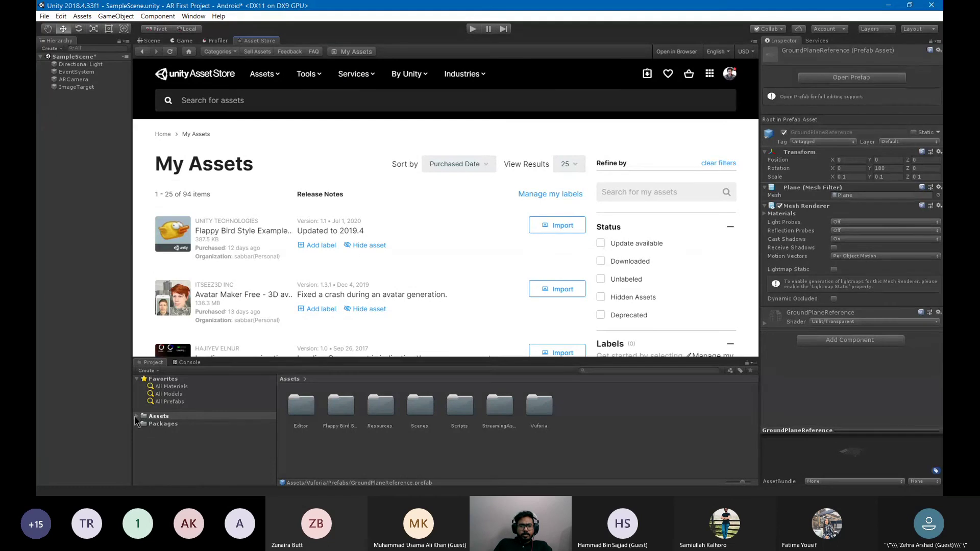
- Expand the Assets folder and switch from the Asset Store back to the Scene view
double_click(151, 416)
click(214, 41)
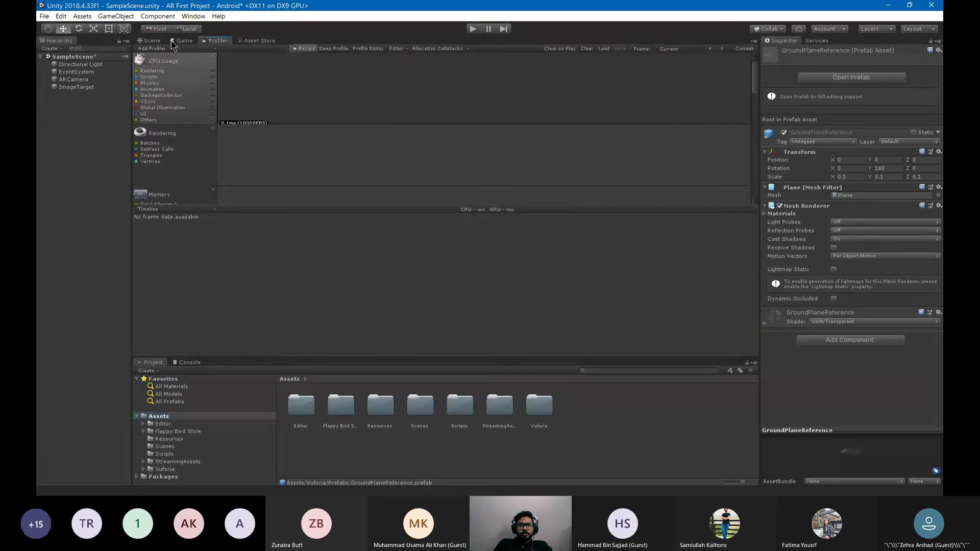
click(177, 41)
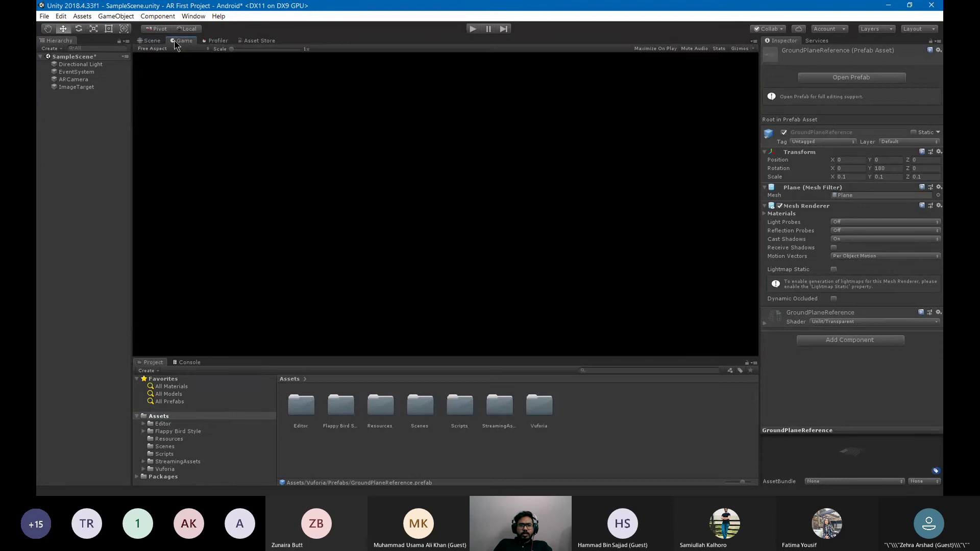
click(151, 41)
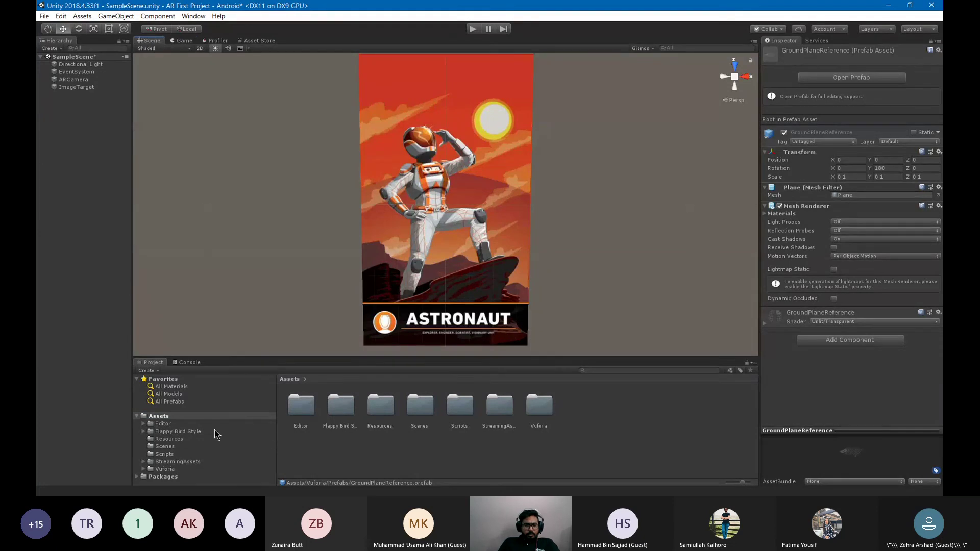
- Open Flappy Bird Style > Prefabs and review the Bird prefab's components in the Inspector
click(181, 432)
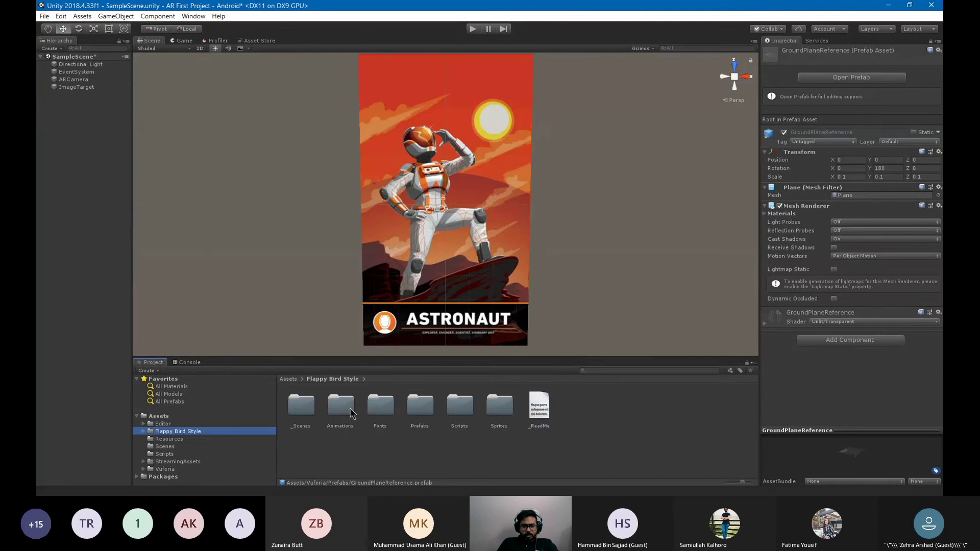
click(388, 408)
click(422, 407)
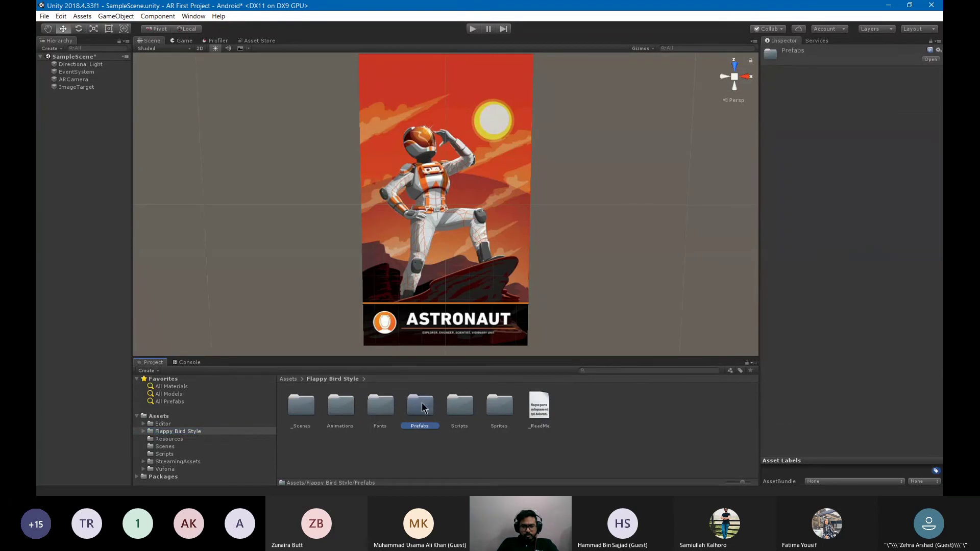
double_click(422, 407)
click(301, 405)
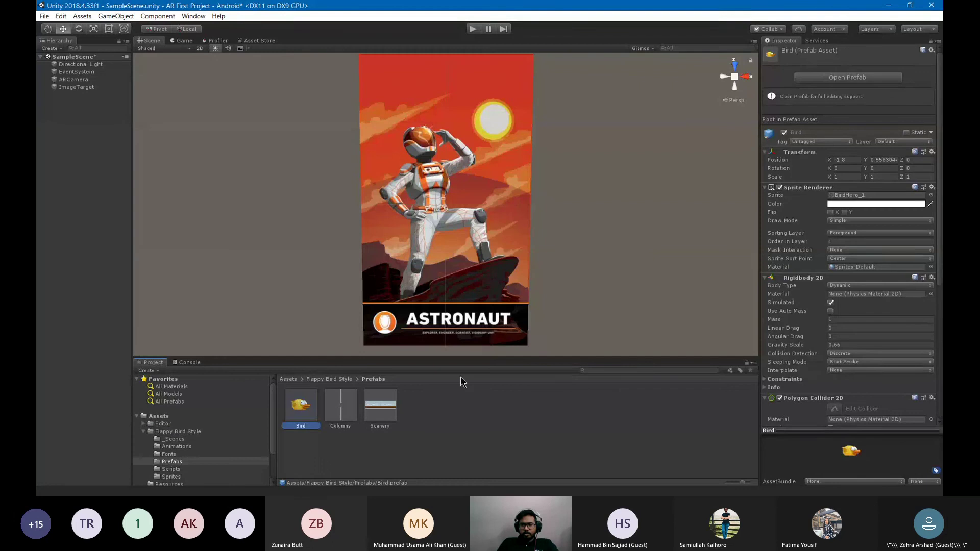
scroll(835, 334, down, 3)
scroll(834, 334, down, 3)
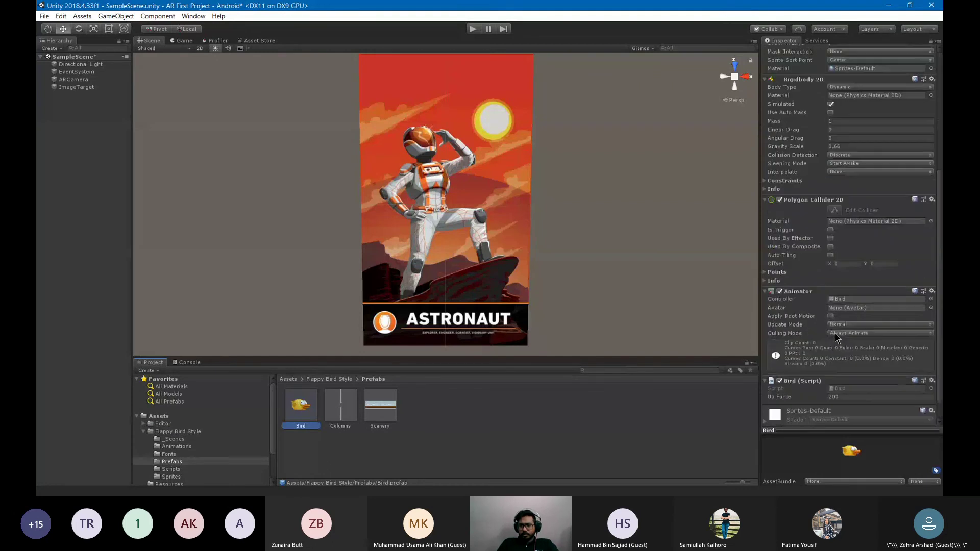
scroll(835, 333, down, 1)
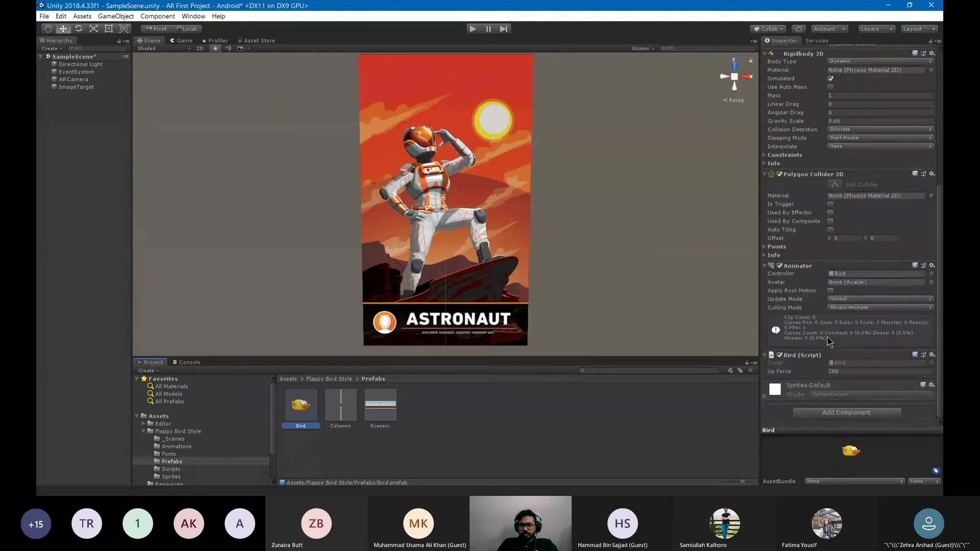
scroll(835, 334, up, 7)
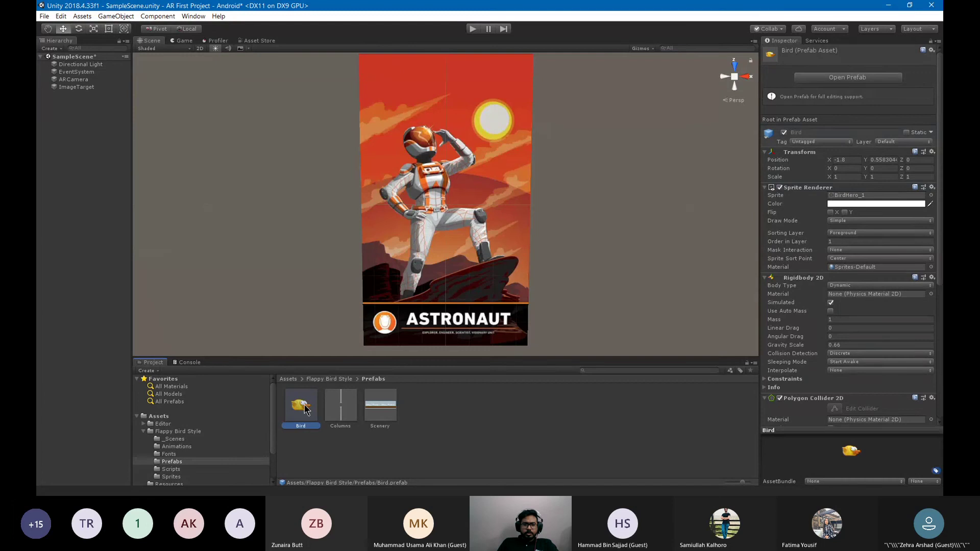
- Add the Bird prefab as a child of ImageTarget, then frame and orbit to view it
drag(304, 409, 124, 164)
drag(81, 95, 78, 88)
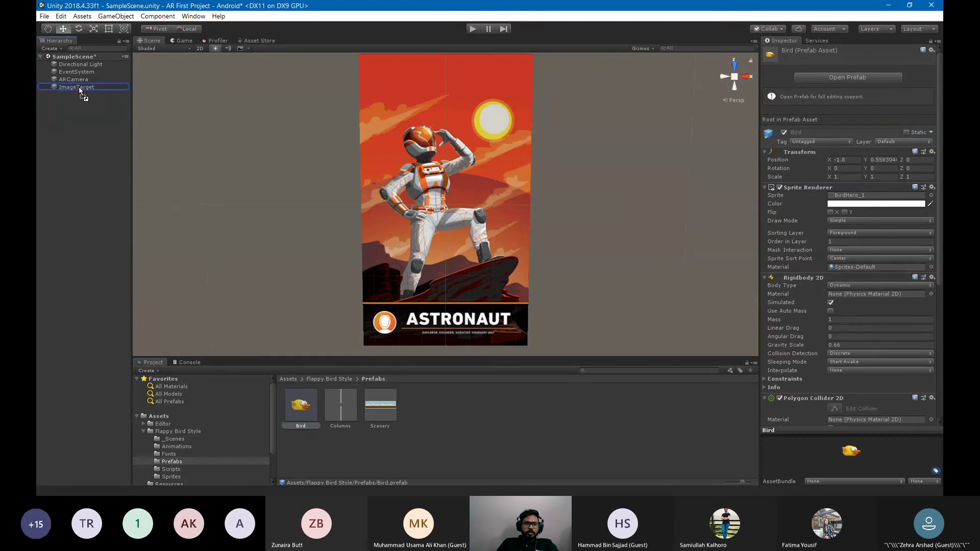
double_click(82, 96)
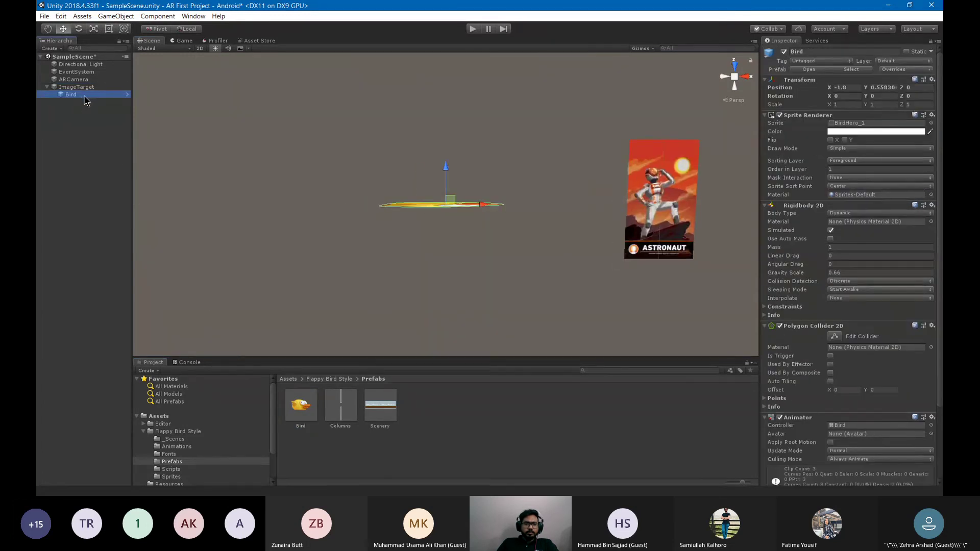
scroll(534, 225, down, 3)
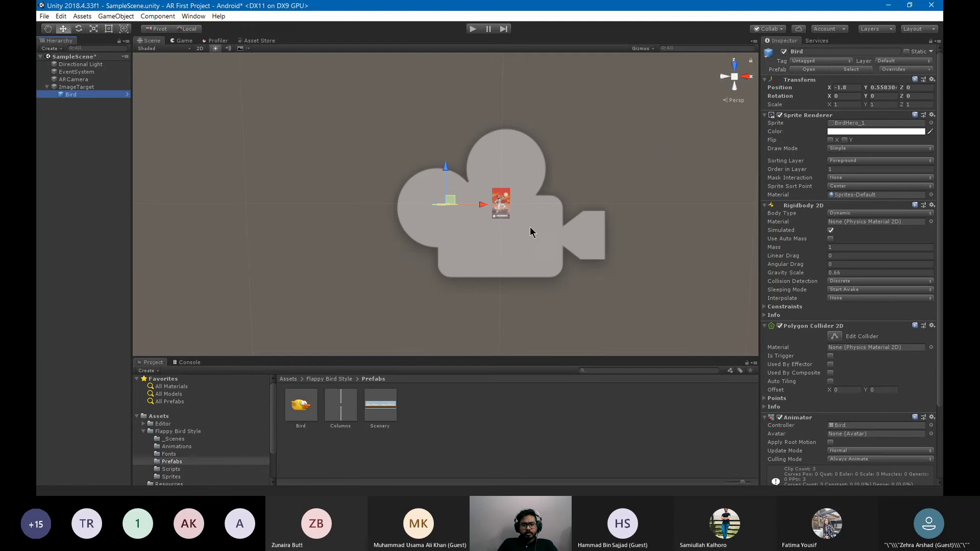
scroll(538, 226, up, 3)
mouse_move(537, 225)
alt+mouse_down()
mouse_move(609, 271)
mouse_move(411, 91)
alt+mouse_up()
- Select Bird under ImageTarget and undo it out of the scene
click(92, 113)
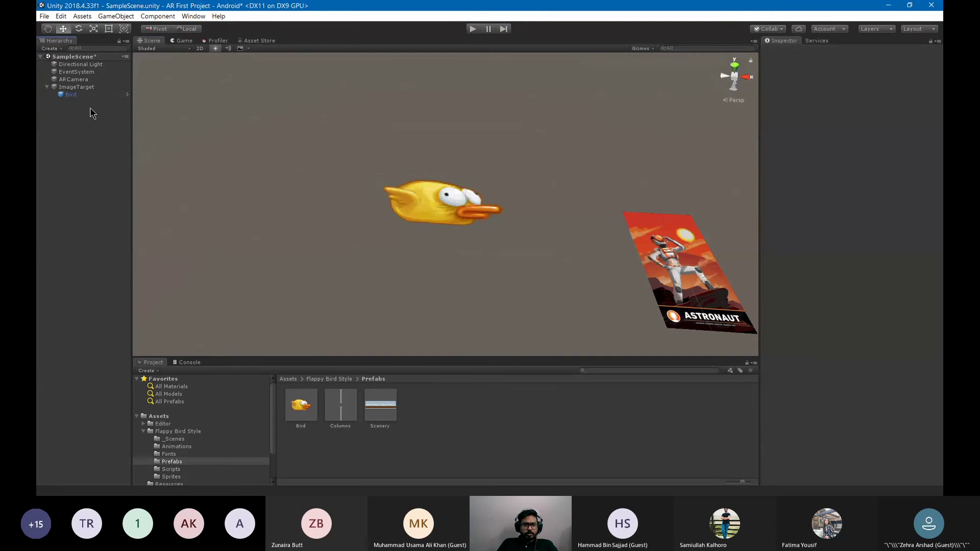
click(95, 96)
key(ctrl+z)
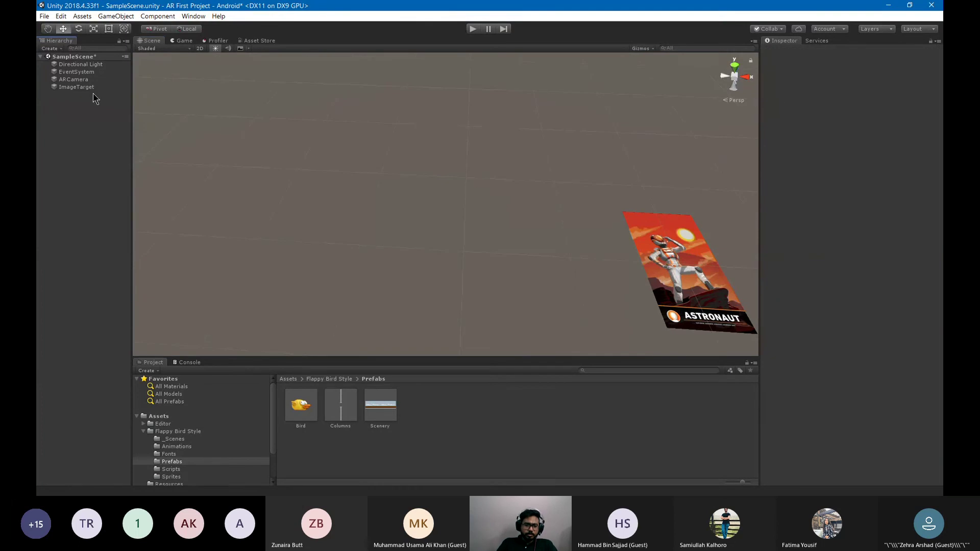
- Look through the Flappy Bird Style scripts, sprites, Resources and Scenes subfolders, then collapse it
scroll(217, 441, down, 2)
click(190, 432)
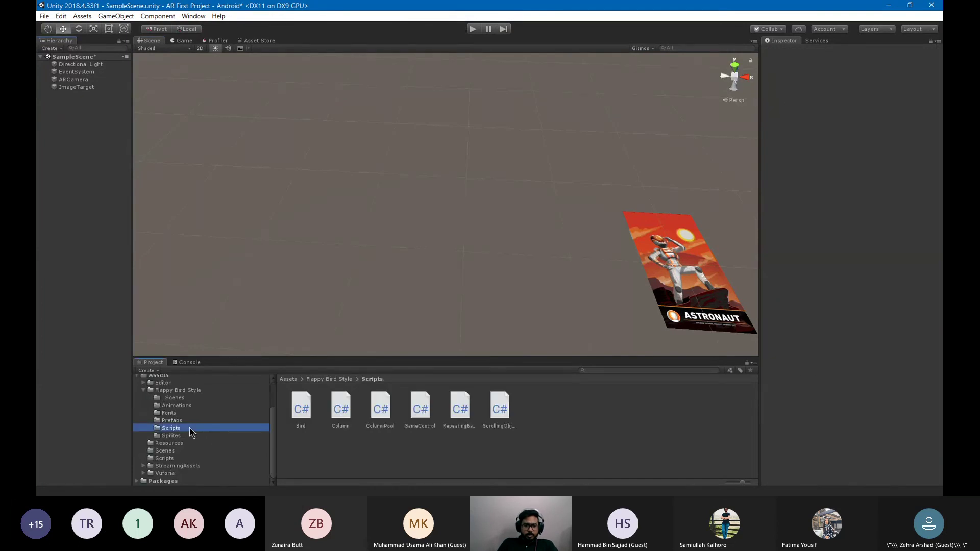
click(192, 437)
click(193, 444)
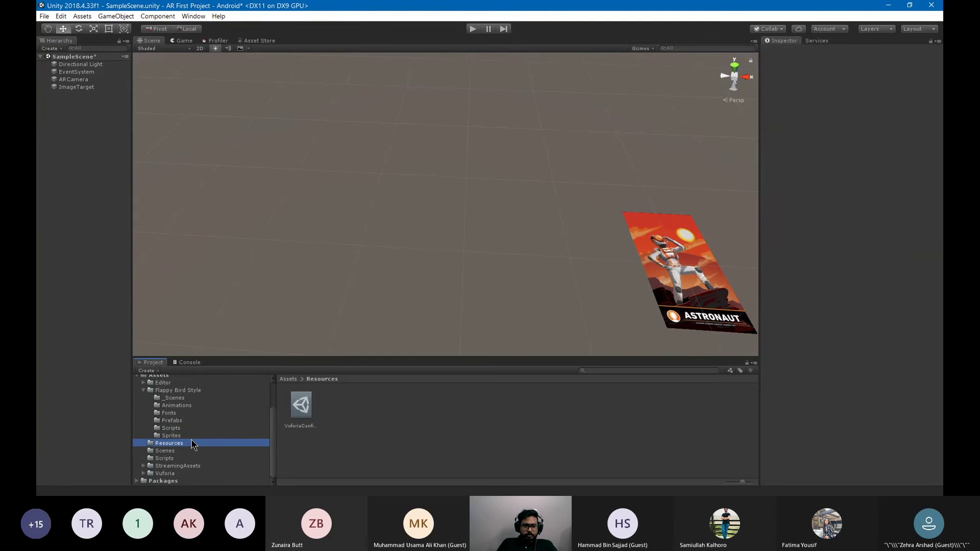
click(174, 452)
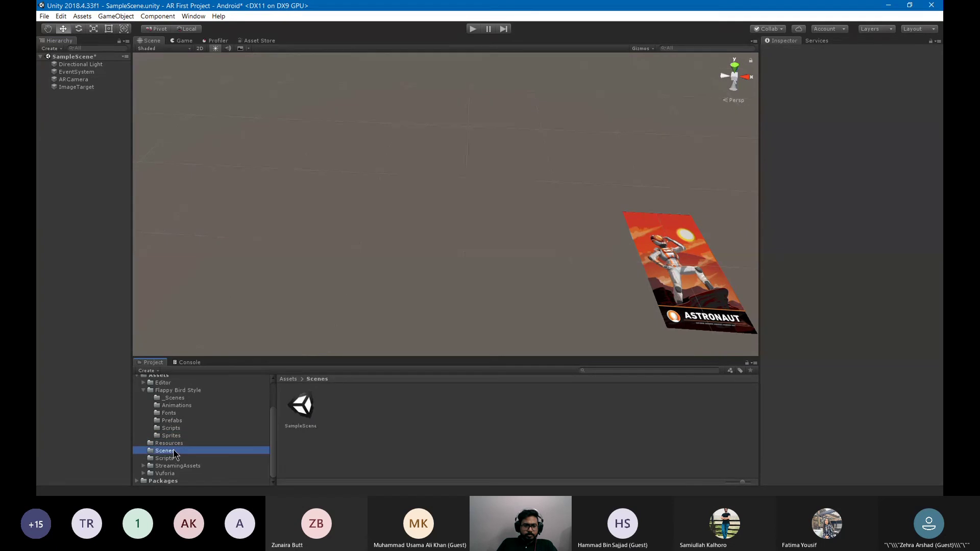
click(144, 391)
- Delete the Flappy Bird Style folder from Assets and confirm the deletion
click(193, 432)
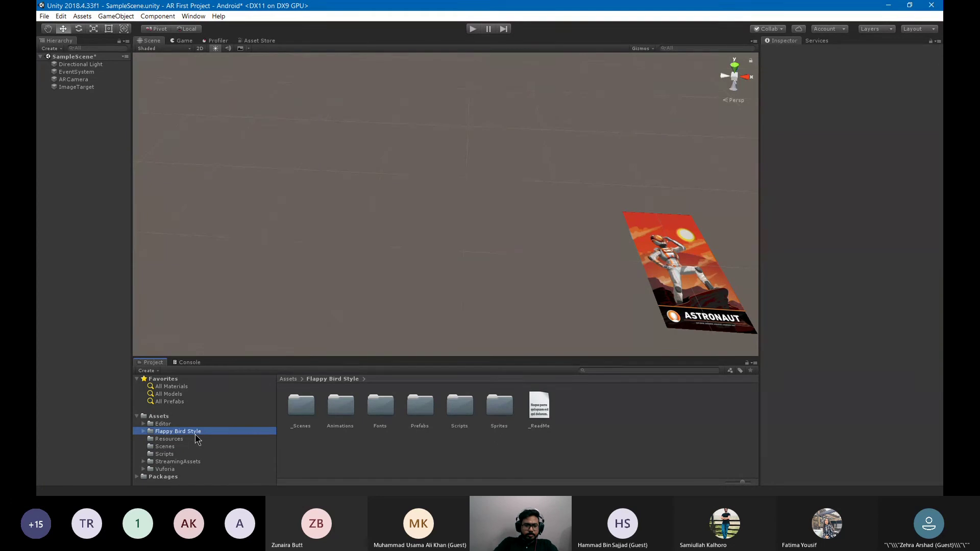
key(Delete)
key(Return)
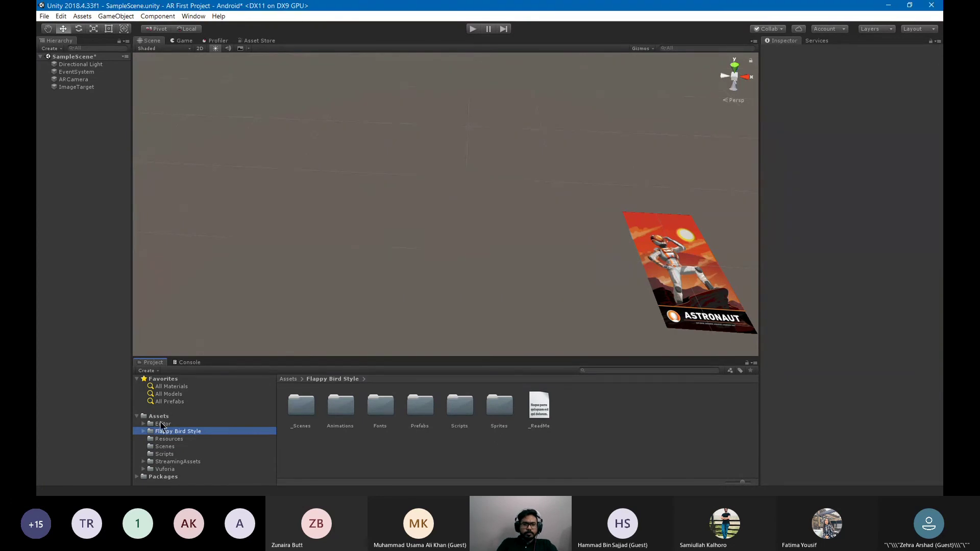
- Bring up the Asset Store and scroll through the My Assets list of owned packages
click(261, 41)
scroll(322, 204, down, 2)
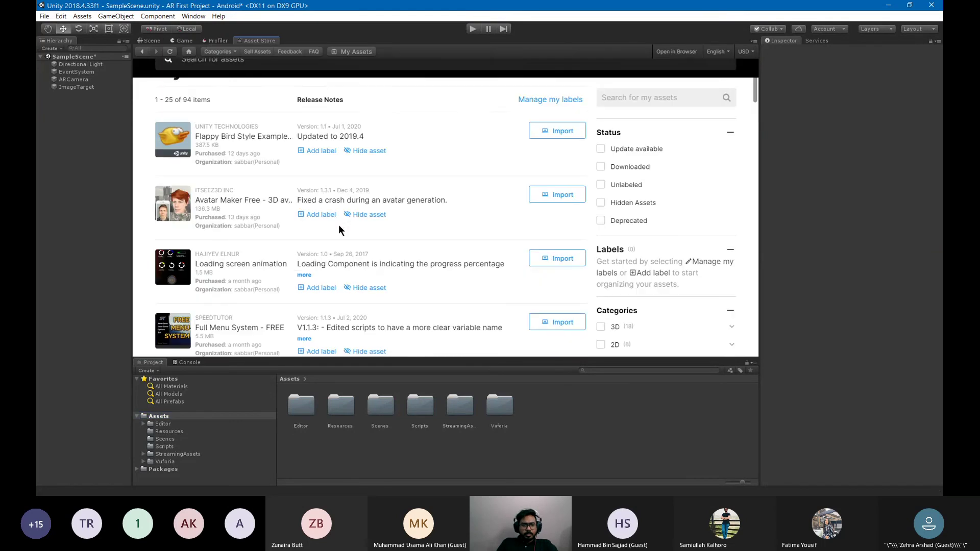
scroll(338, 224, down, 3)
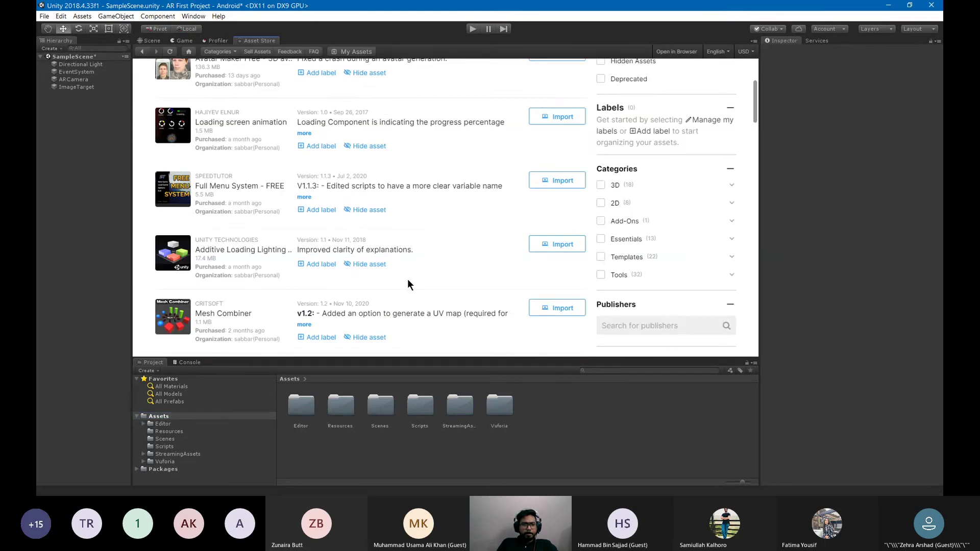
scroll(424, 253, down, 5)
scroll(425, 253, down, 5)
scroll(425, 253, down, 2)
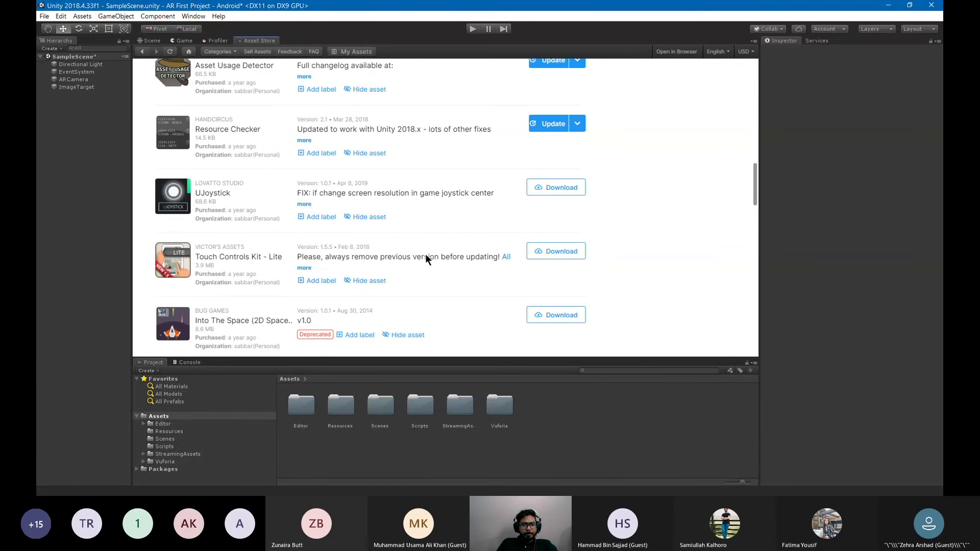
scroll(423, 253, down, 3)
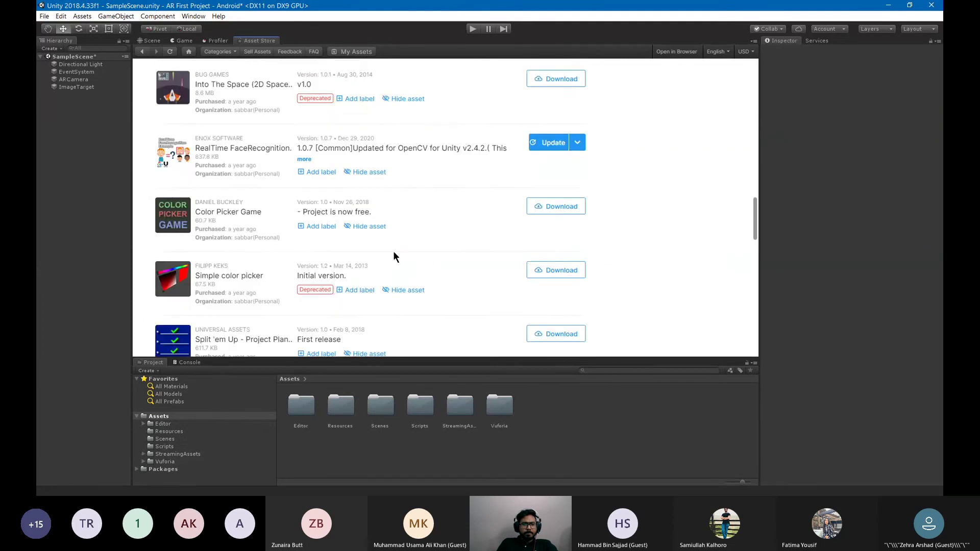
scroll(393, 256, down, 3)
scroll(405, 256, down, 3)
scroll(433, 253, down, 2)
- Search the Asset Store for "3d" models
scroll(460, 260, up, 5)
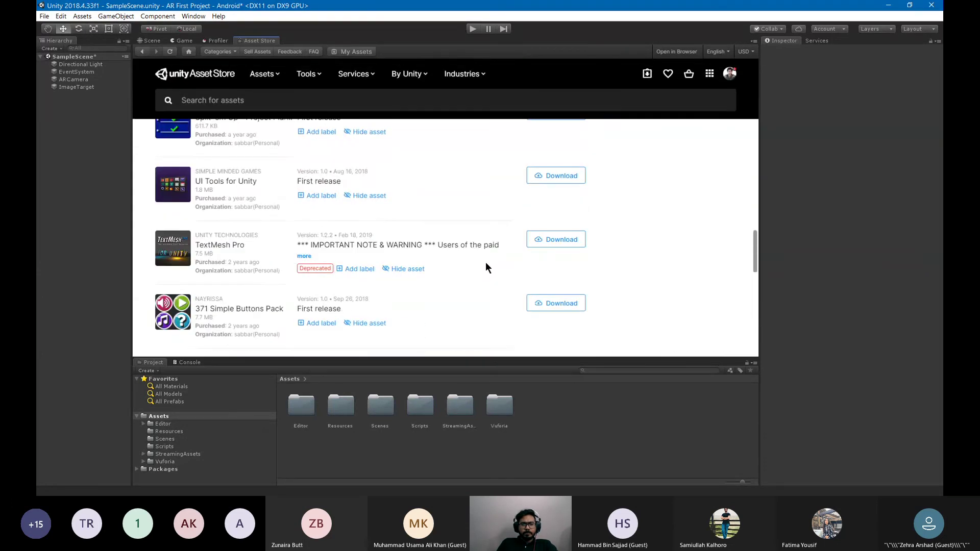
scroll(388, 230, up, 5)
click(292, 105)
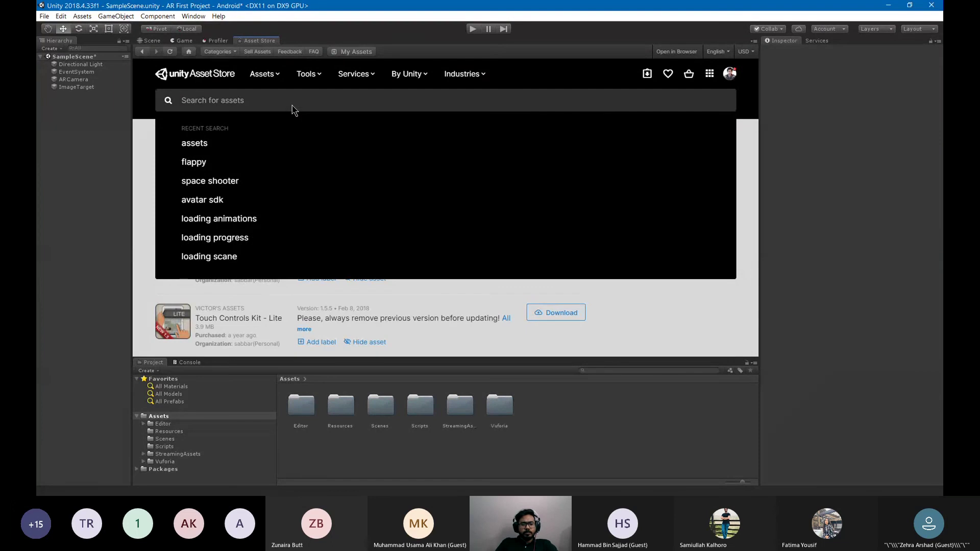
text(3d models)
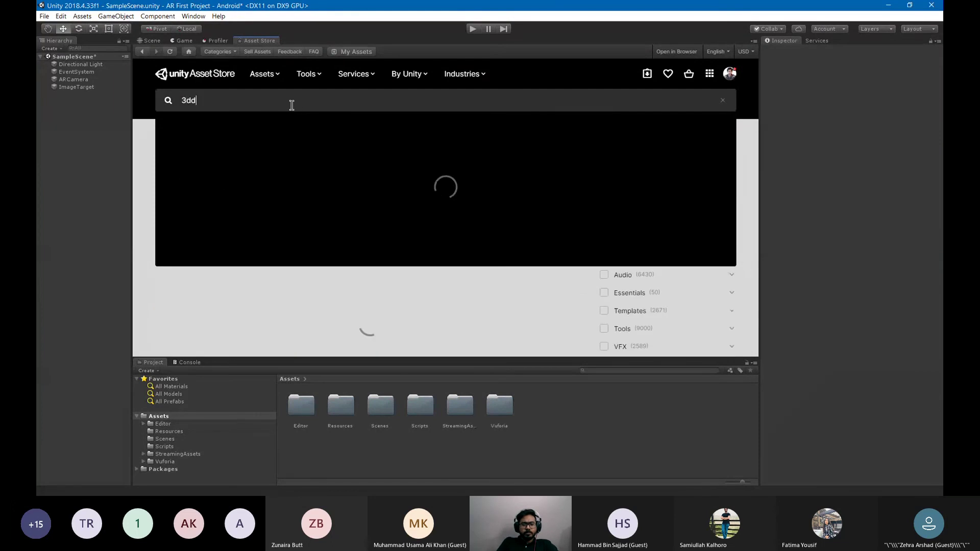
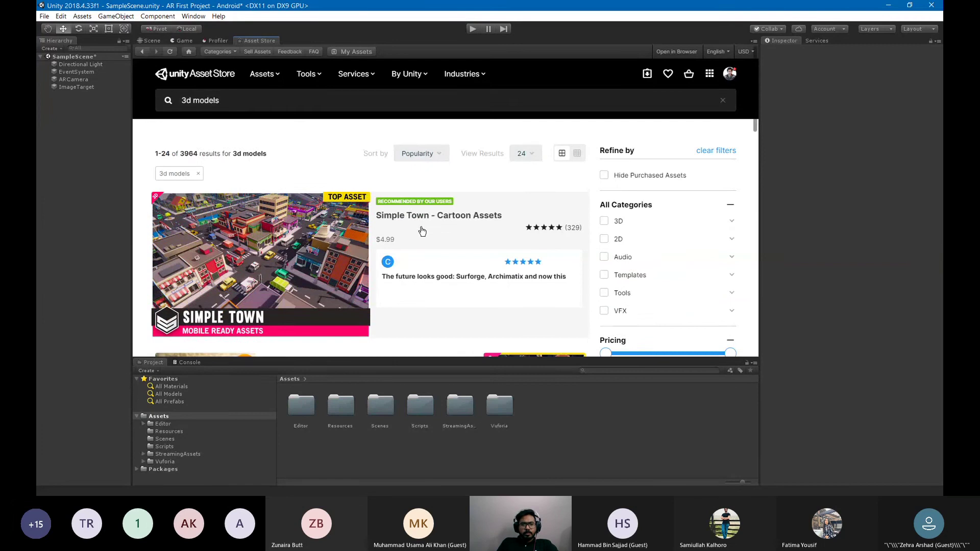
- Limit the '3d models' results to a $0–$0 price range, leaving 314 free assets
scroll(423, 227, down, 5)
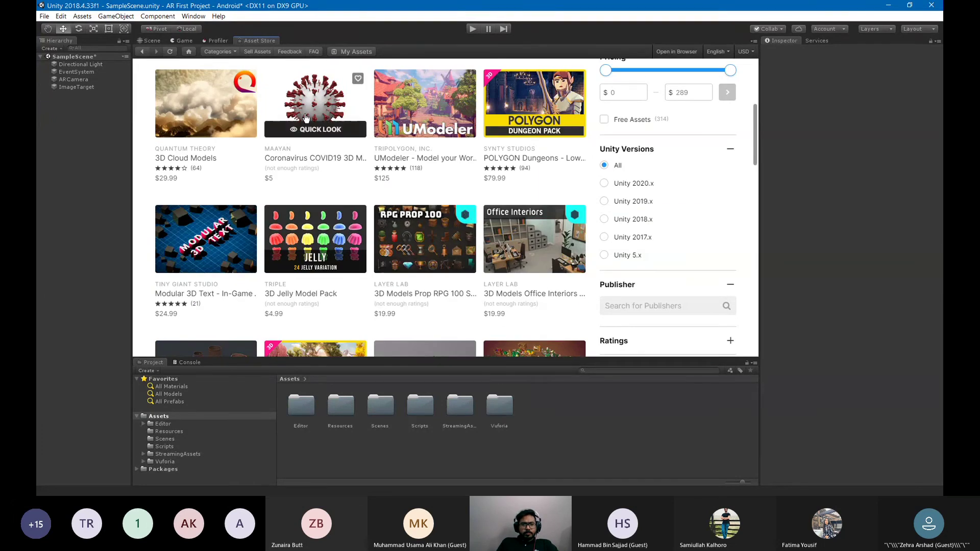
scroll(490, 238, up, 5)
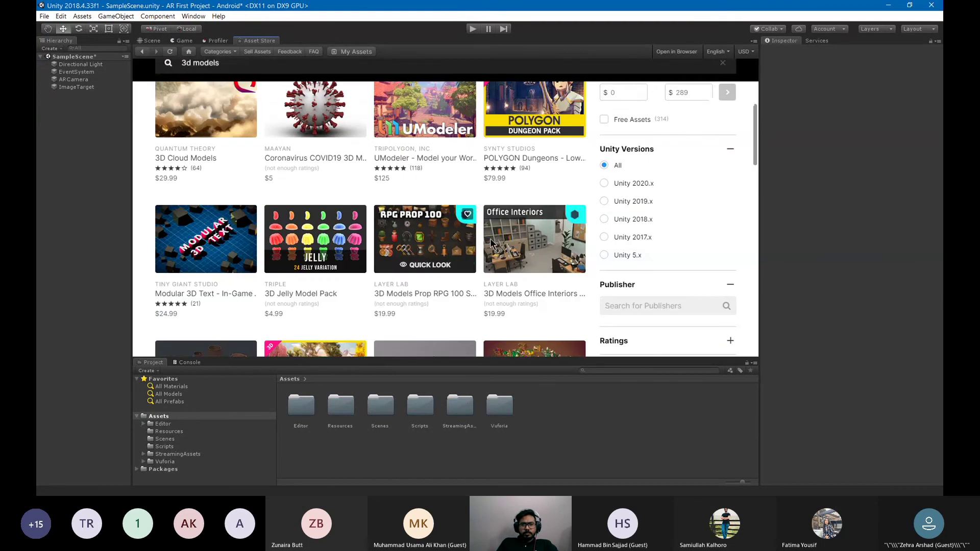
scroll(593, 248, down, 2)
drag(730, 259, 606, 258)
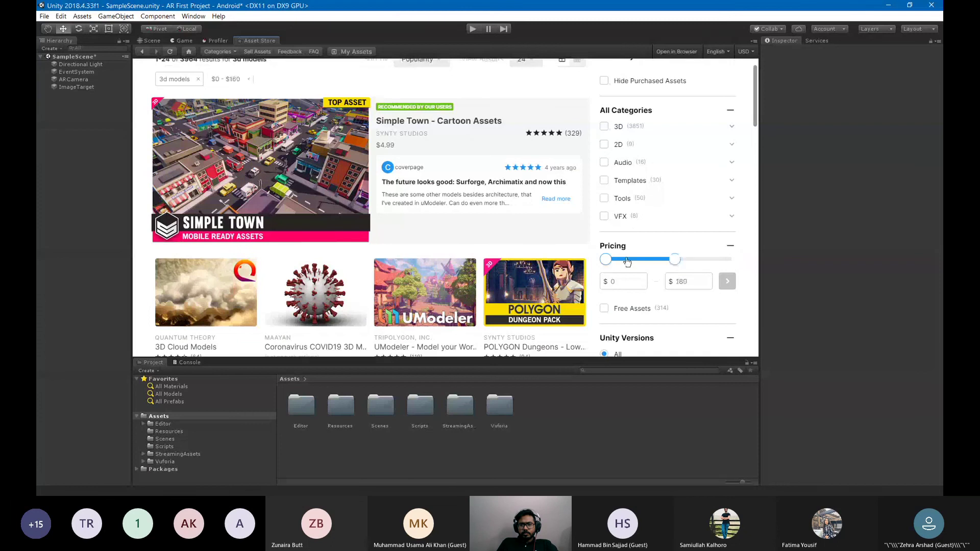
scroll(724, 310, down, 2)
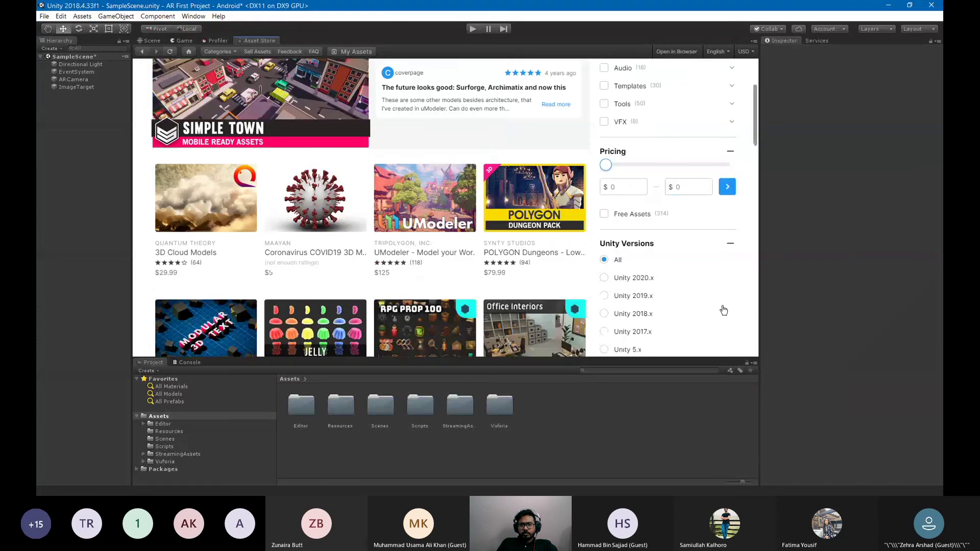
click(727, 186)
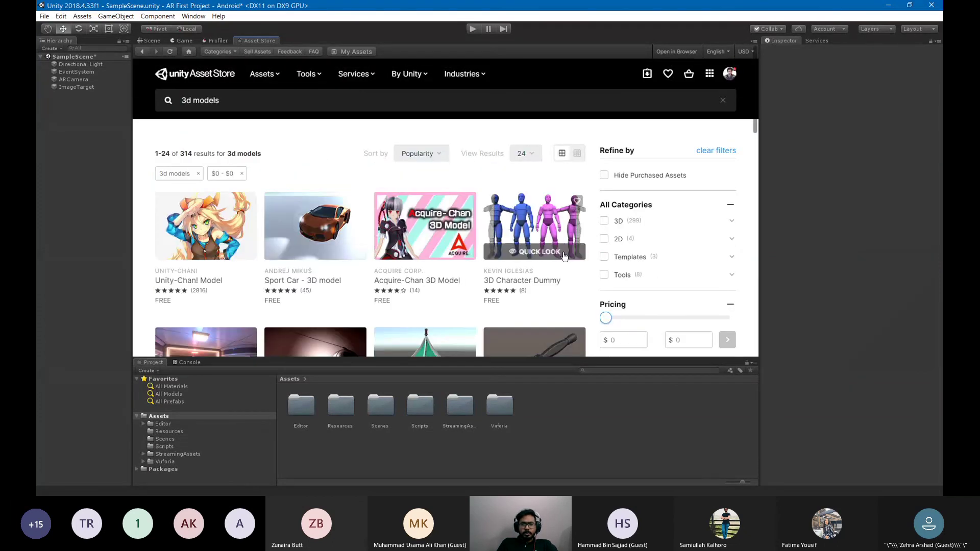
scroll(315, 162, down, 3)
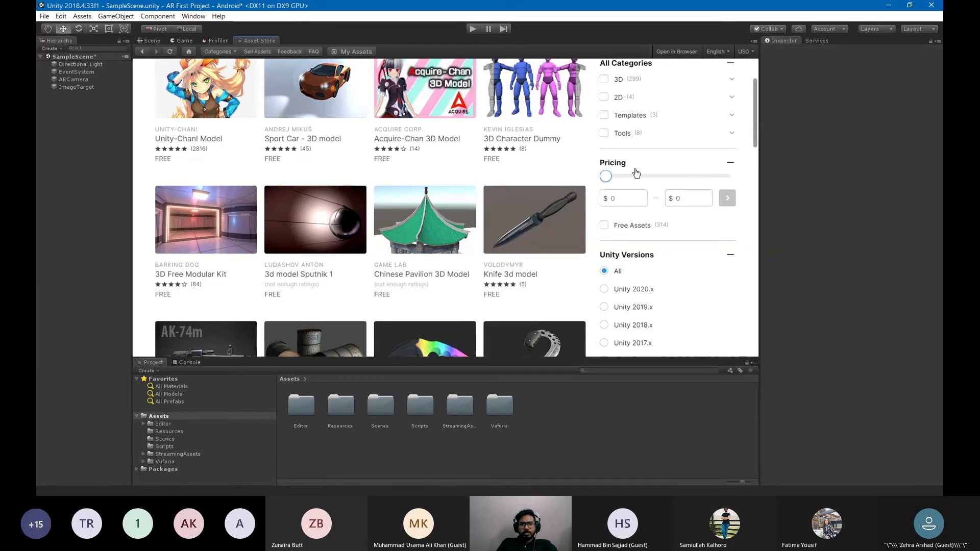
click(735, 203)
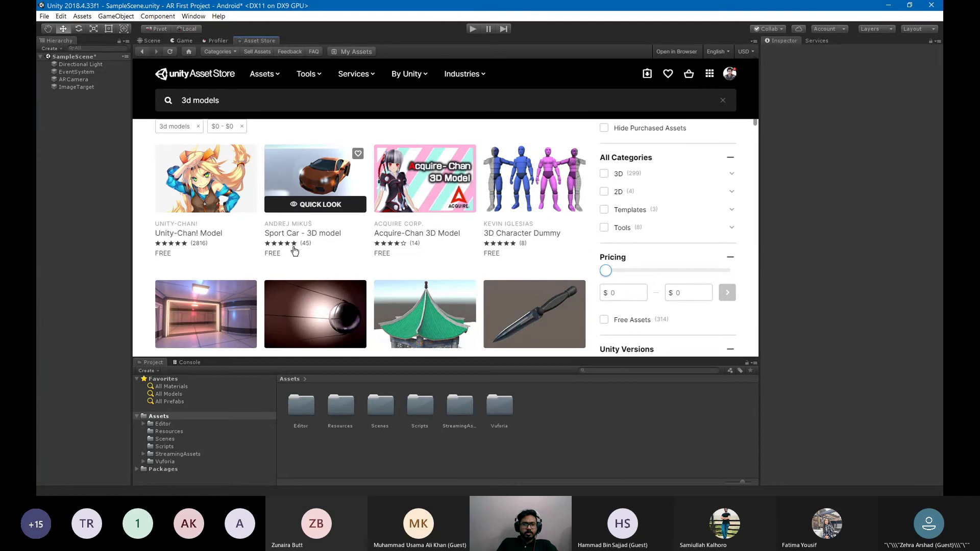
- Open the Sport Car - 3D model page and start downloading the free package
click(311, 173)
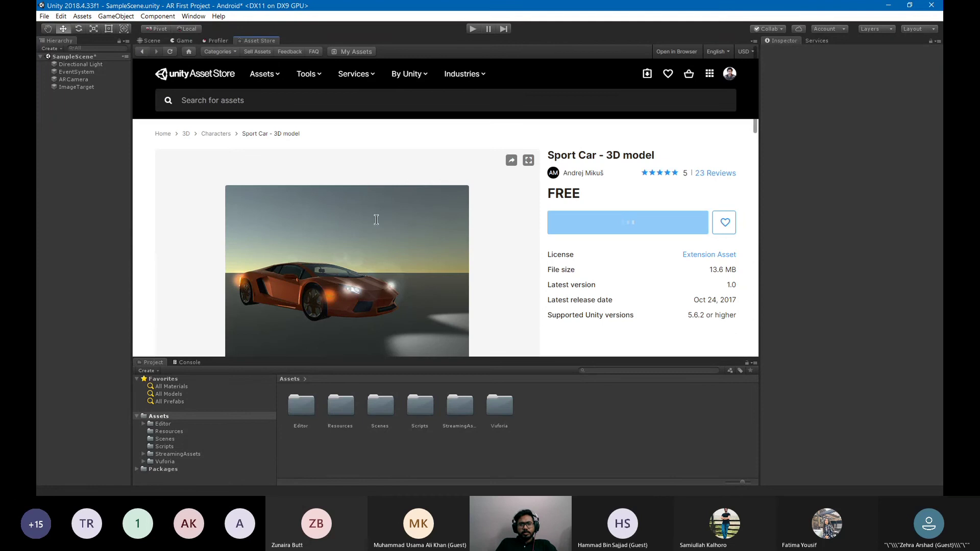
click(586, 227)
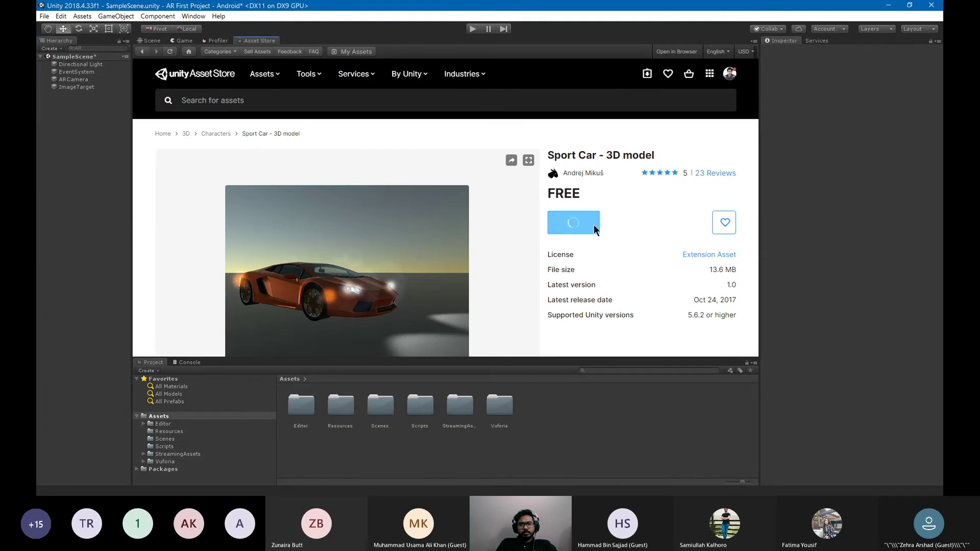
scroll(479, 236, down, 1)
scroll(483, 237, down, 5)
scroll(328, 278, up, 3)
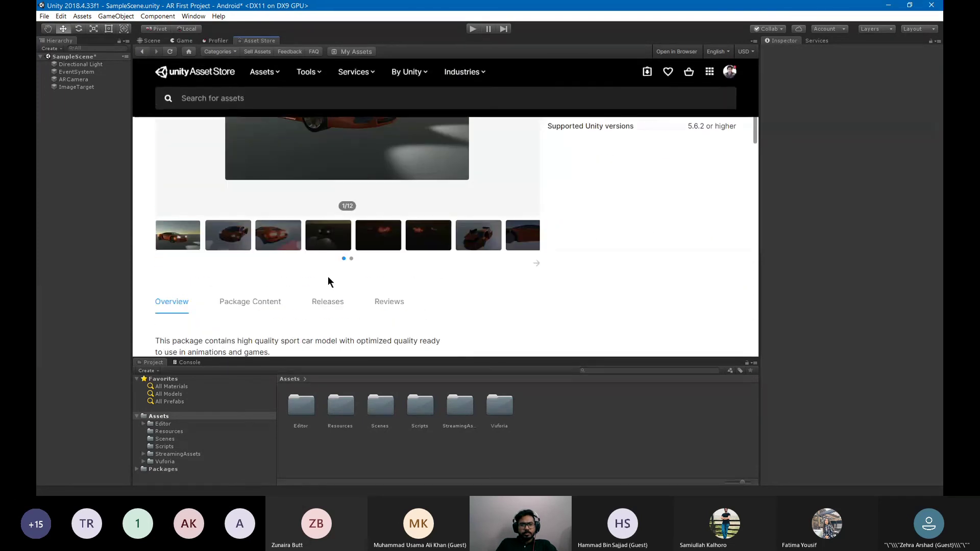
scroll(391, 281, up, 3)
scroll(391, 283, down, 2)
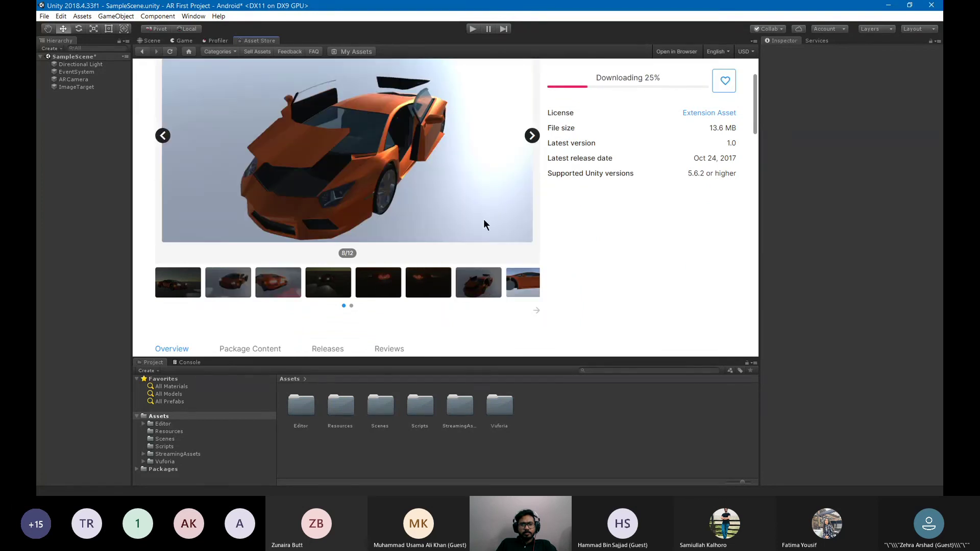
scroll(485, 221, up, 2)
- Browse the car's preview images, then bring up the package's import file list
click(532, 230)
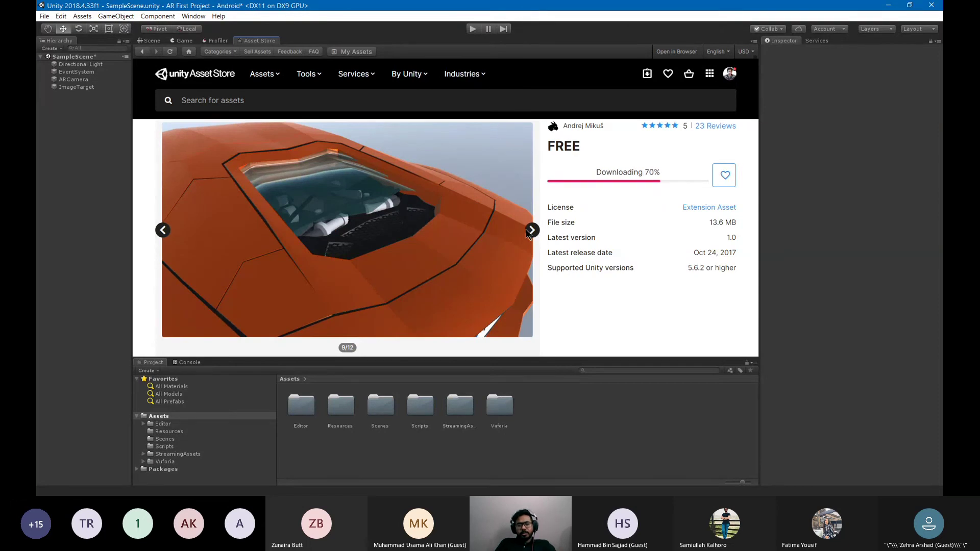
click(532, 231)
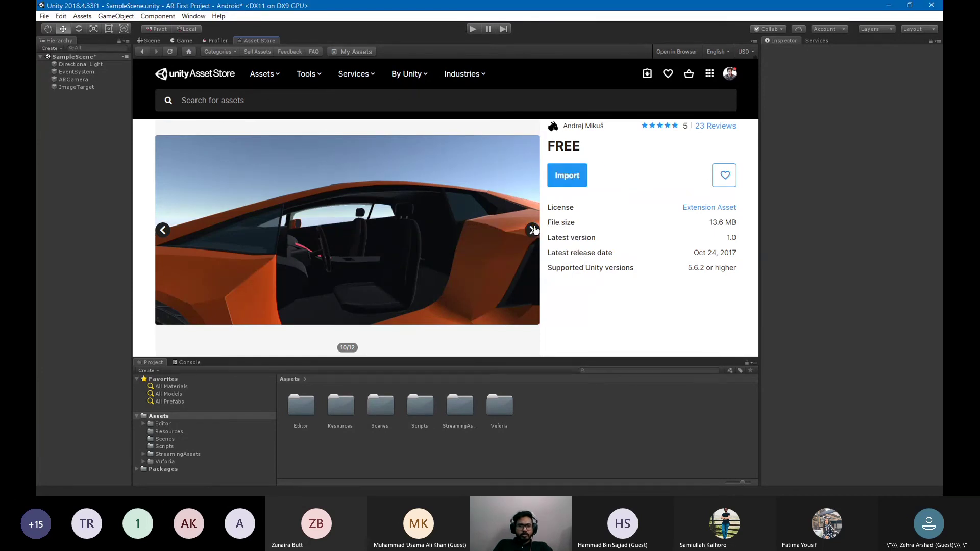
scroll(585, 196, down, 2)
scroll(621, 223, up, 3)
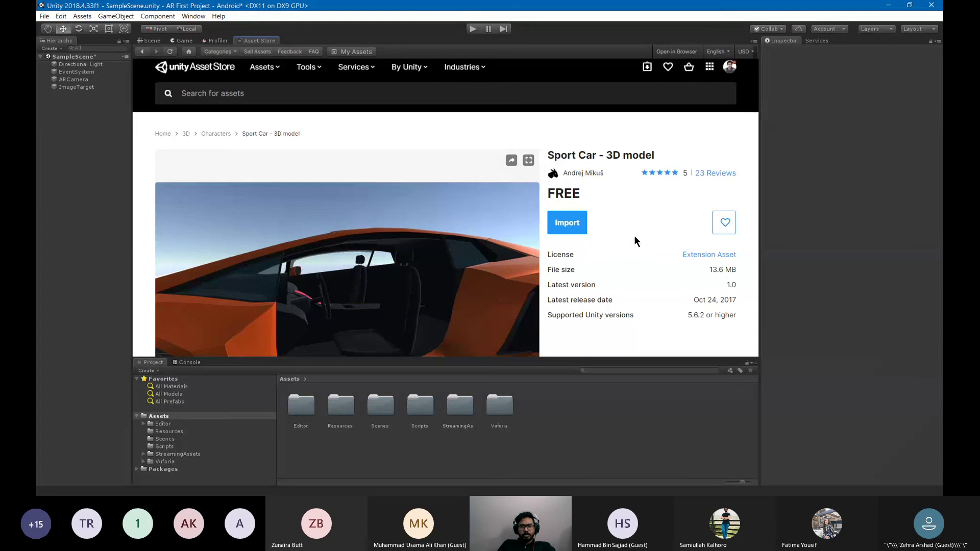
click(570, 221)
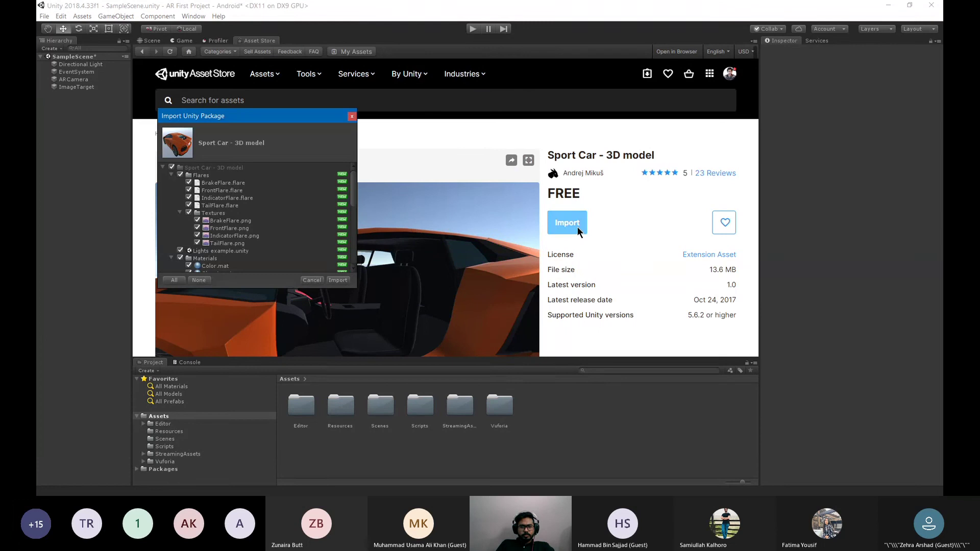
- Import all Sport Car package files into Assets and leave the Asset Store
click(339, 281)
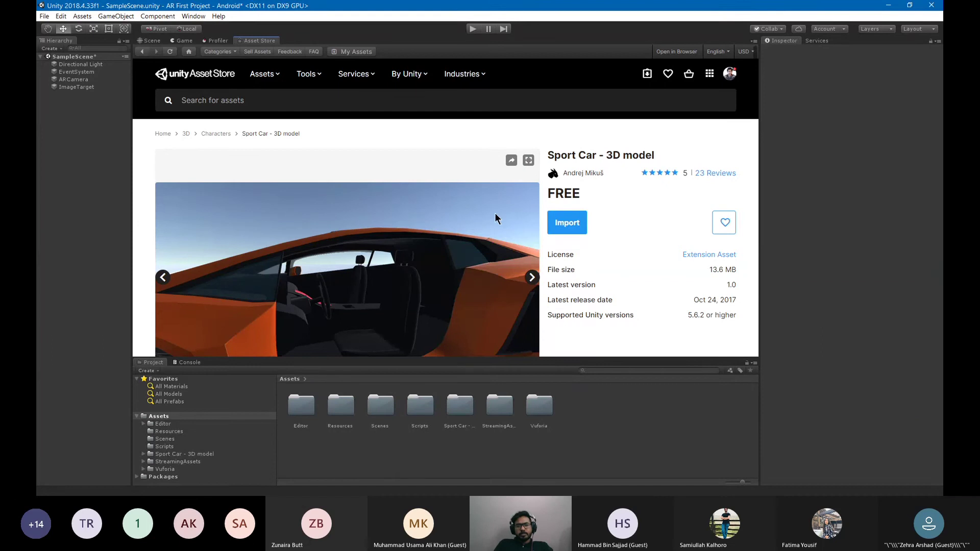
click(184, 42)
- Switch to the Scene view and shrink the oversized camera icon via Gizmos
click(156, 44)
scroll(602, 222, down, 5)
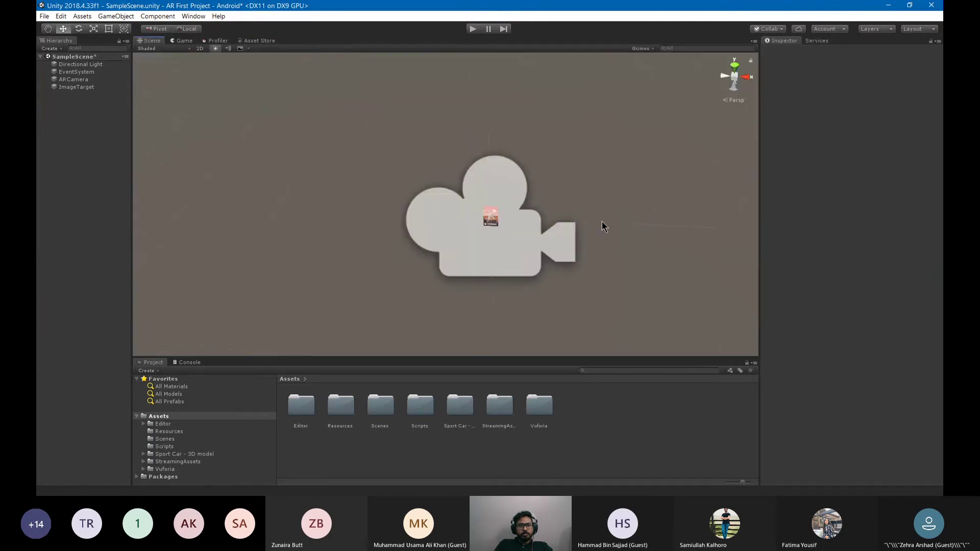
scroll(582, 224, down, 3)
click(642, 49)
drag(705, 60, 701, 62)
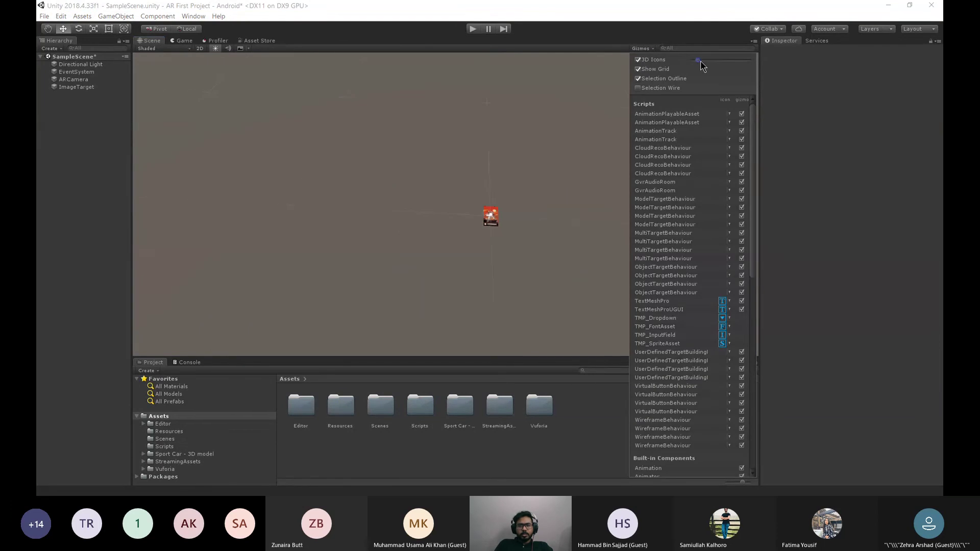
click(603, 132)
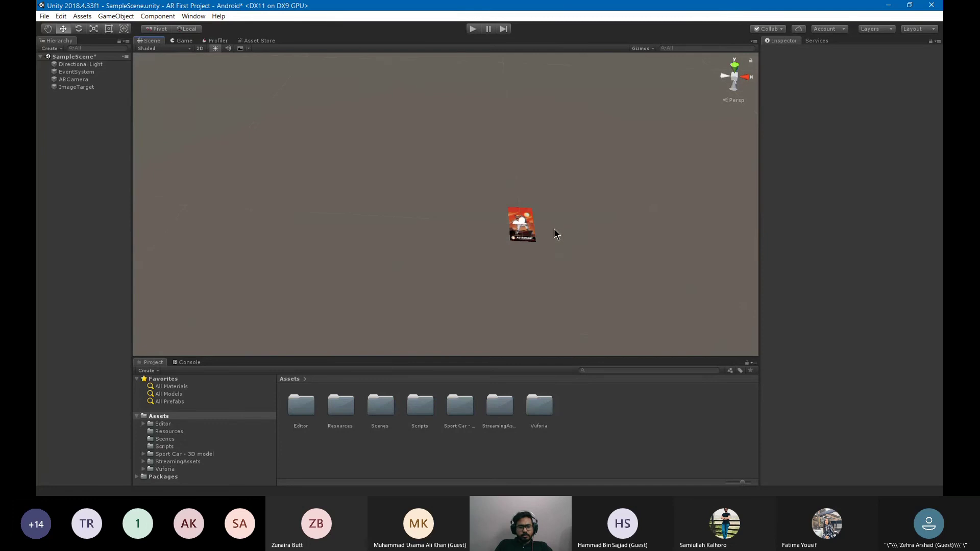
- Pan, zoom and orbit to look straight down on the Astronaut image target
middle_drag(556, 234, 499, 250)
scroll(557, 241, up, 3)
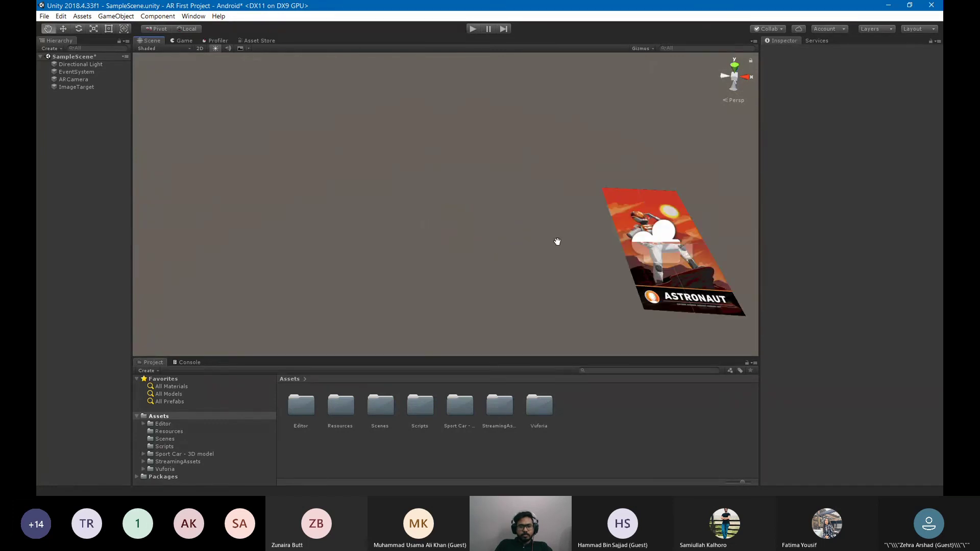
middle_drag(558, 242, 251, 227)
scroll(422, 251, up, 3)
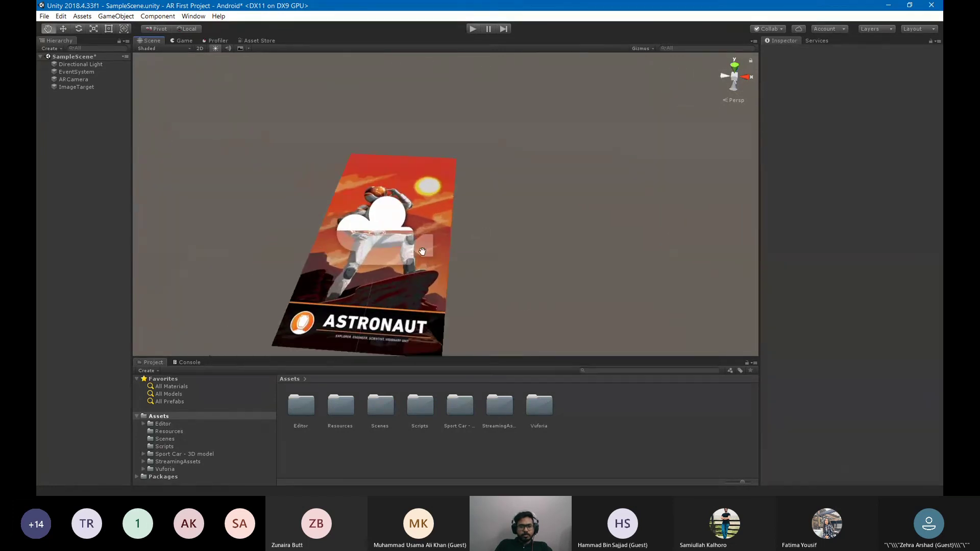
alt+drag(423, 251, 407, 198)
scroll(408, 198, up, 1)
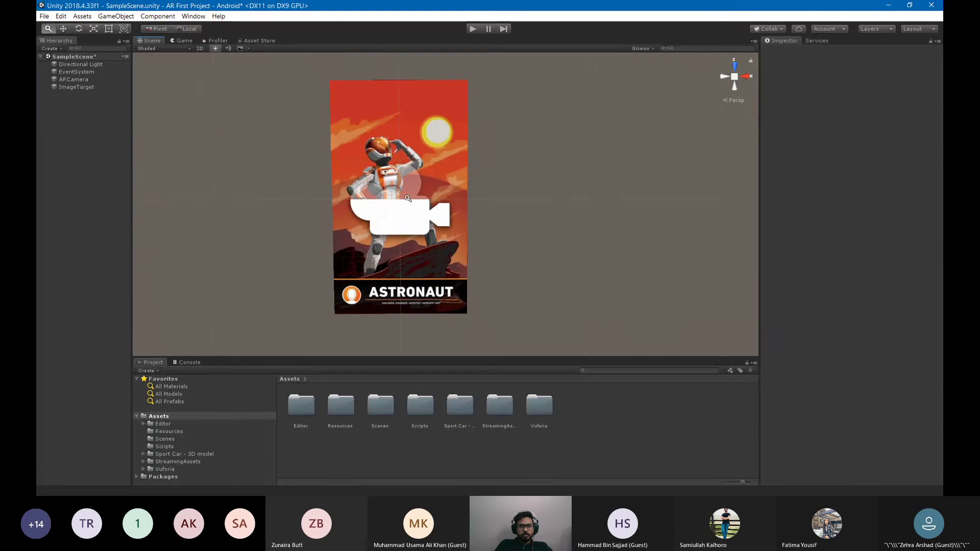
scroll(408, 198, up, 2)
- Turn off 3D Icons in the Gizmos menu
click(641, 49)
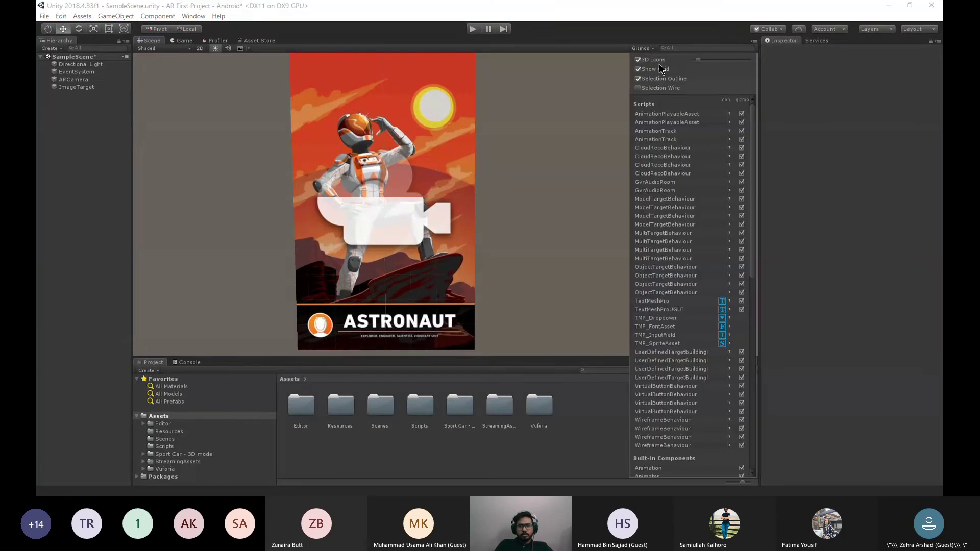
click(688, 61)
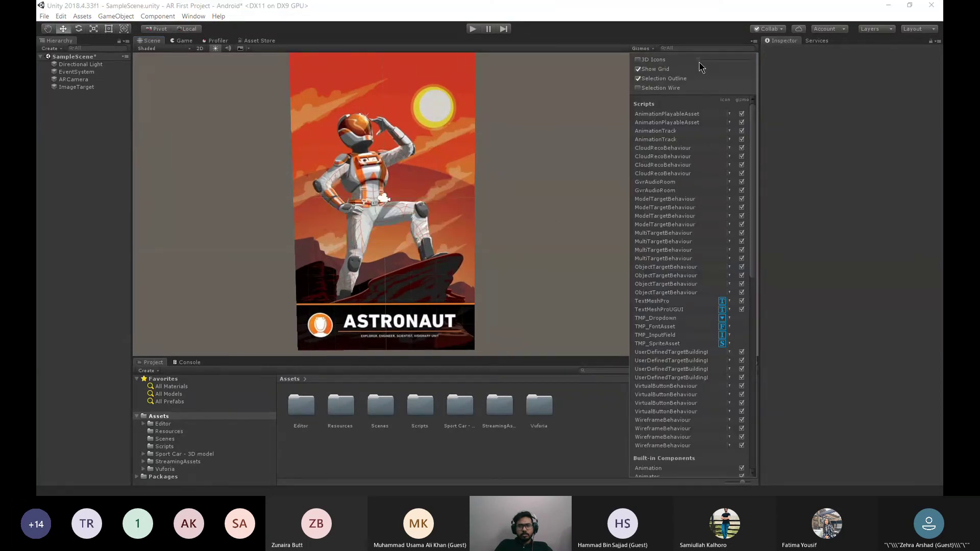
click(544, 176)
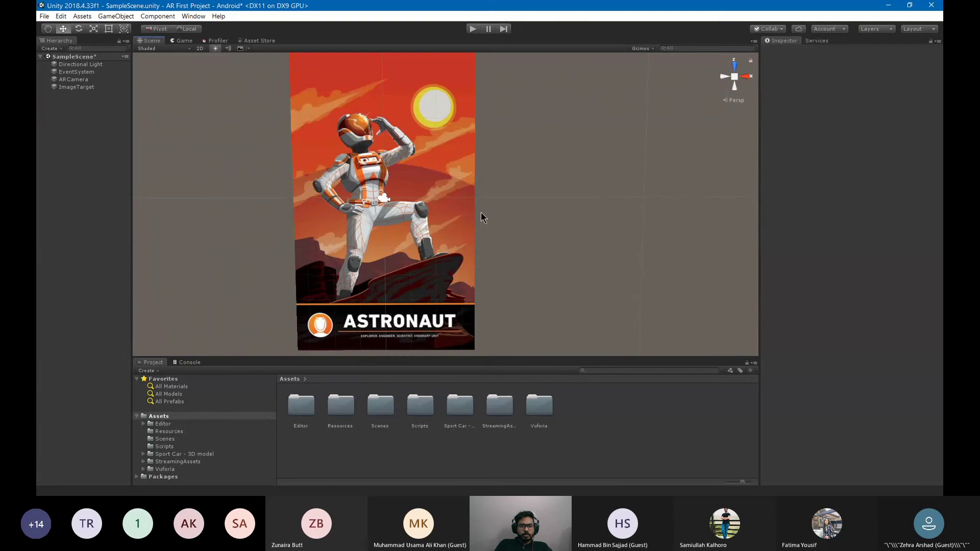
scroll(481, 212, down, 5)
scroll(512, 315, up, 5)
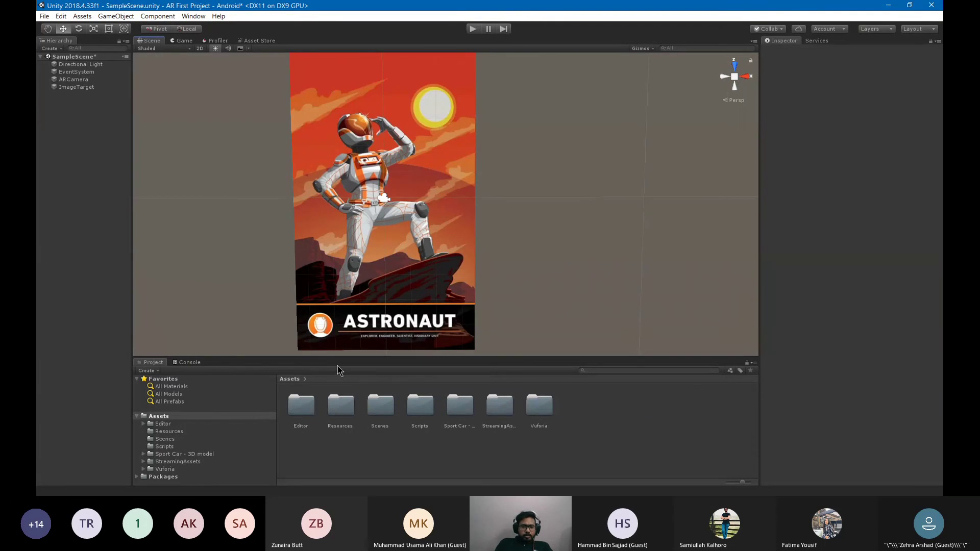
- Browse the Sport Car - 3D model subfolders: Flares, Materials and Prefabs
click(190, 455)
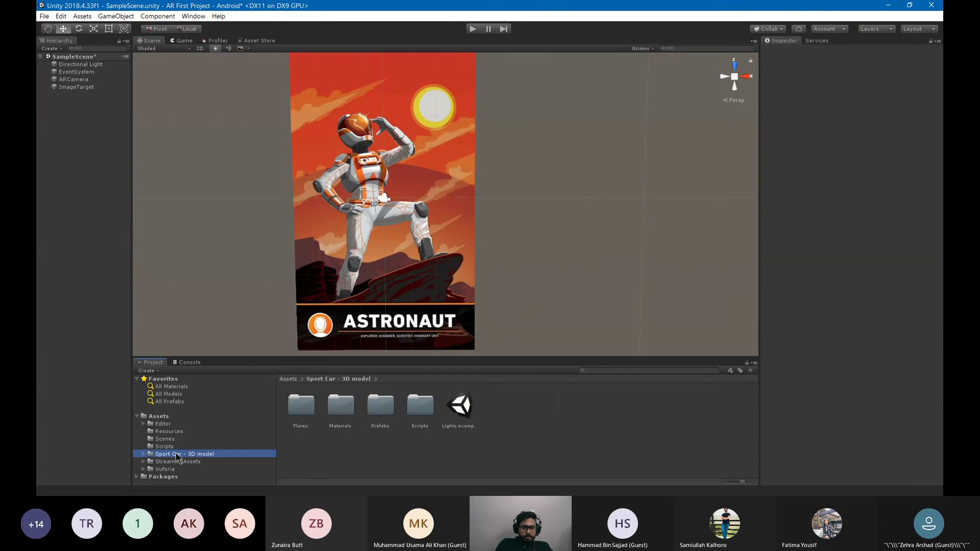
click(143, 454)
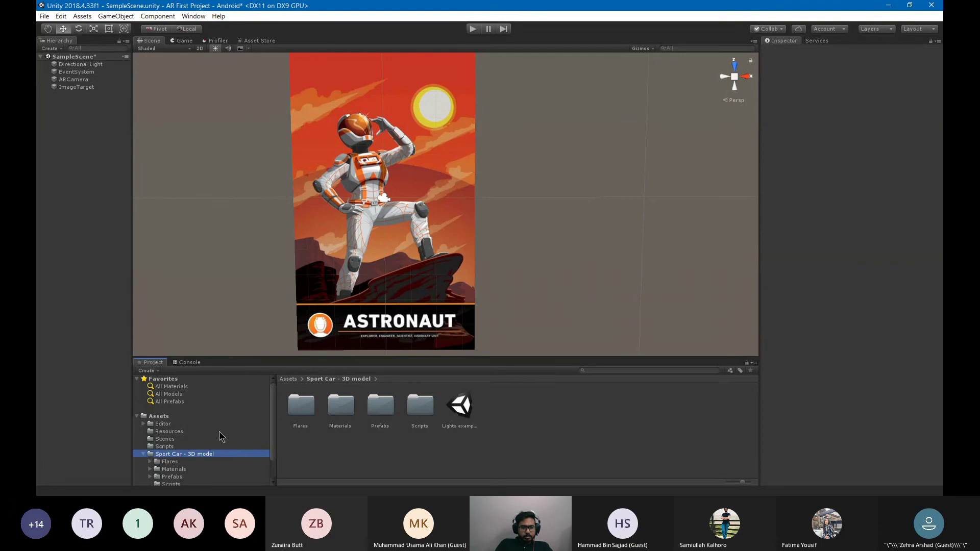
click(171, 436)
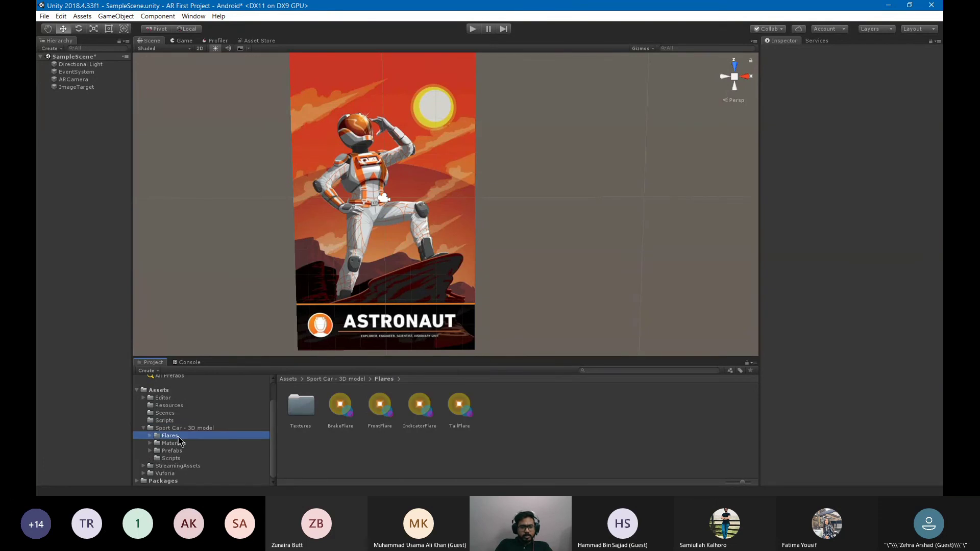
click(192, 428)
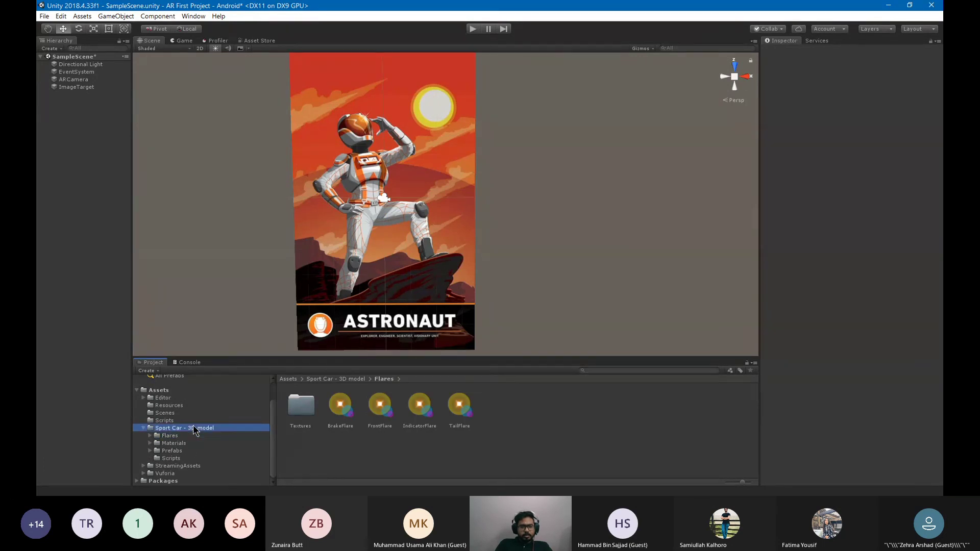
click(180, 437)
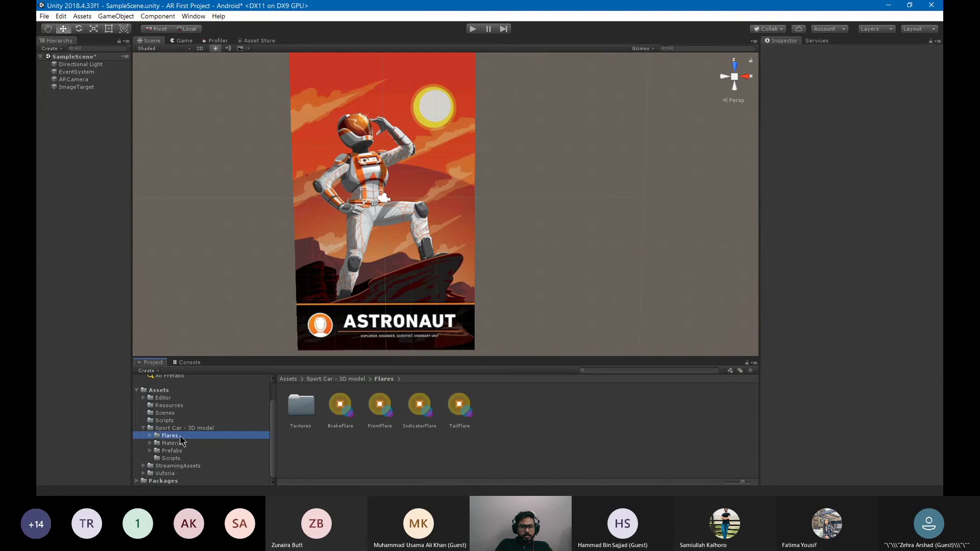
click(174, 443)
click(182, 451)
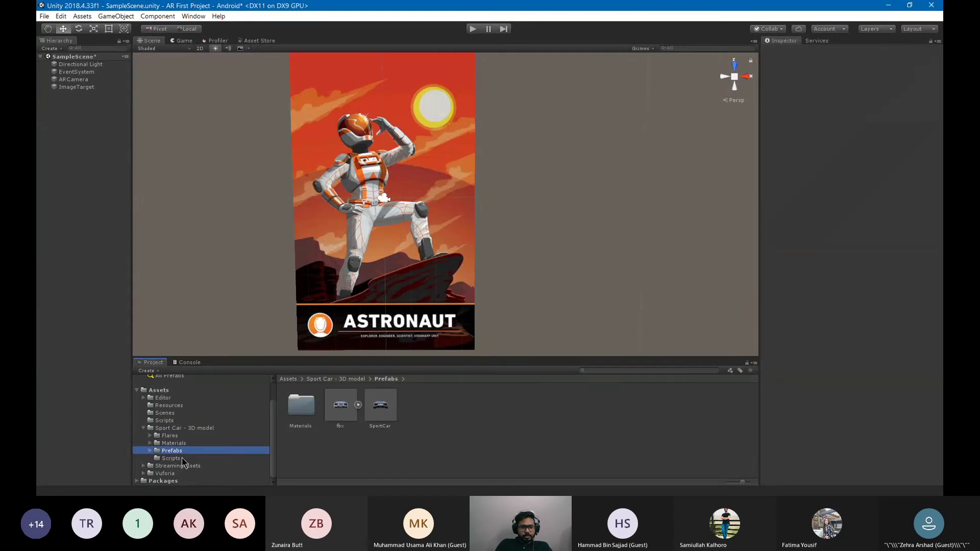
- Expand Prefabs, check its materials subfolder, and show the fbx model's import settings
click(150, 451)
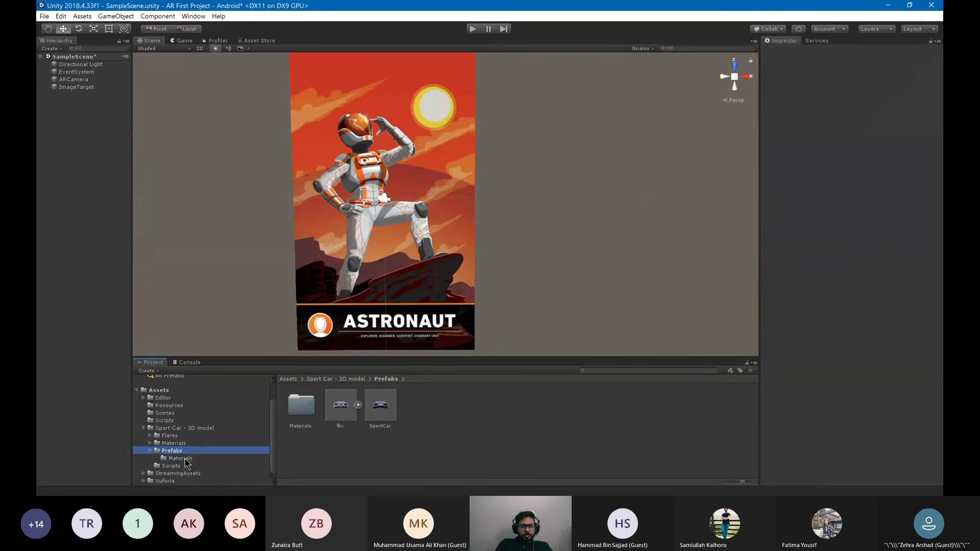
click(185, 459)
click(174, 444)
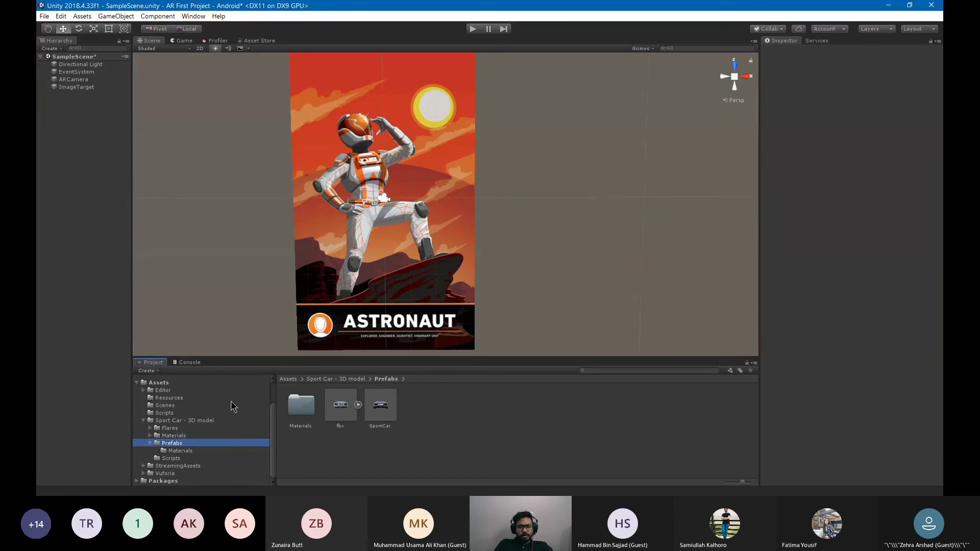
click(180, 450)
click(181, 445)
click(333, 409)
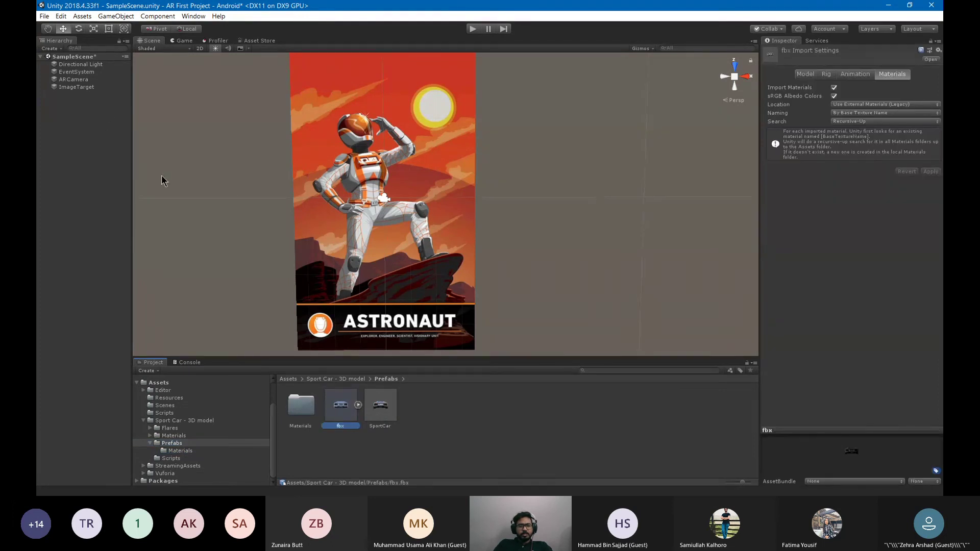
- Move ARCamera below ImageTarget in the Hierarchy
mouse_move(87, 82)
mouse_down()
mouse_move(470, 412)
mouse_move(449, 413)
mouse_up()
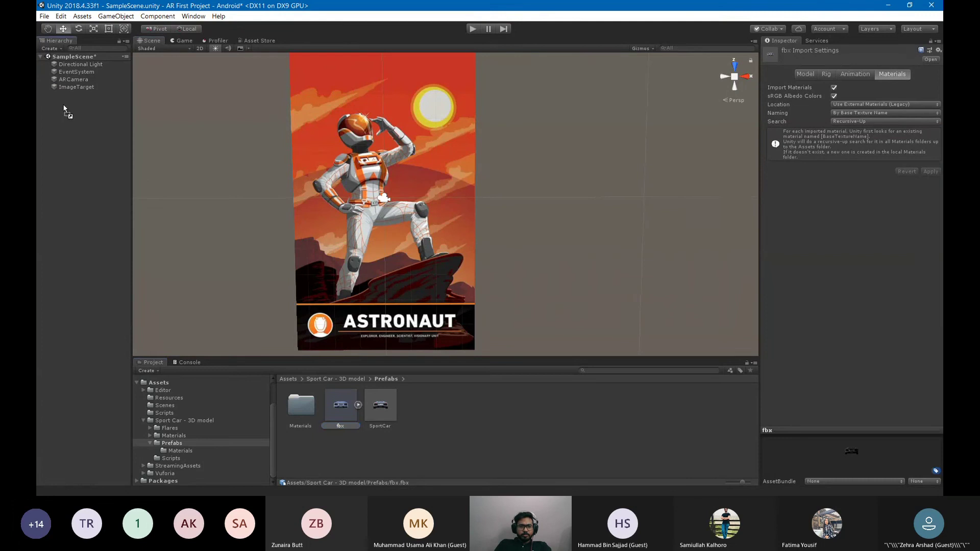
drag(73, 79, 69, 92)
click(79, 148)
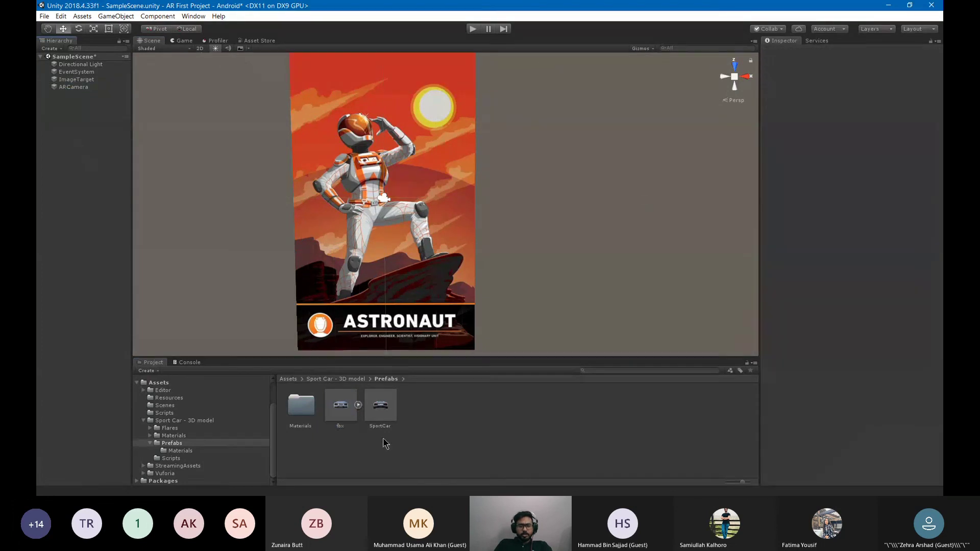
- Select the fbx model asset and show its material import settings
click(384, 408)
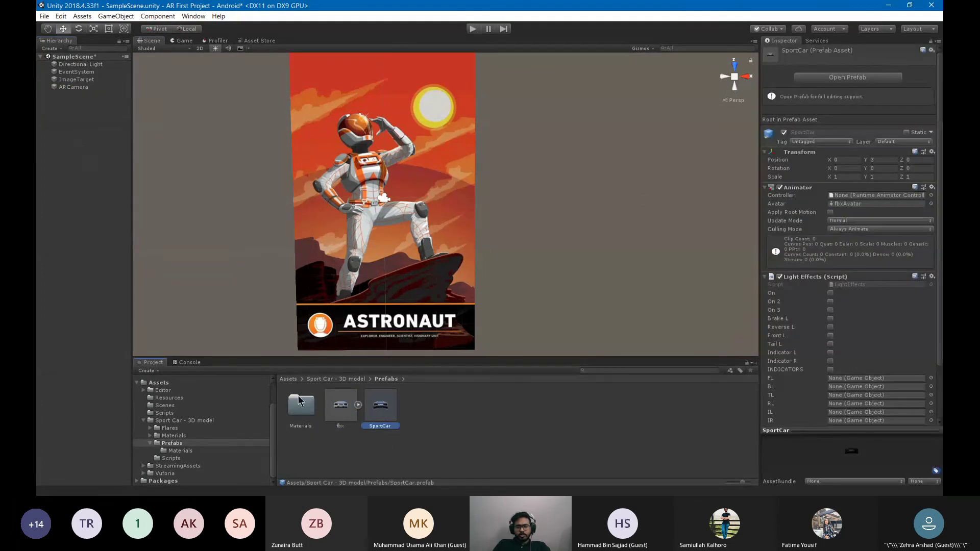
scroll(854, 342, down, 3)
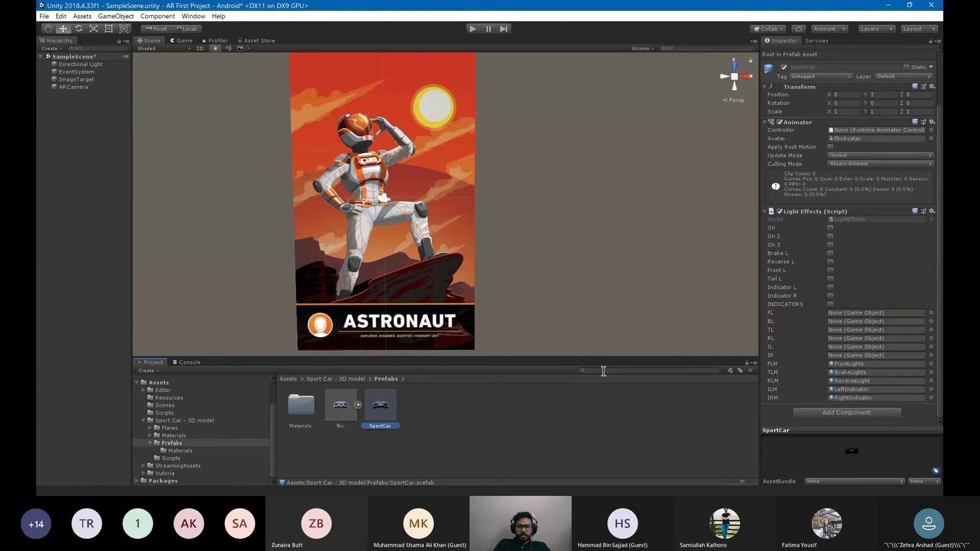
click(340, 412)
click(443, 415)
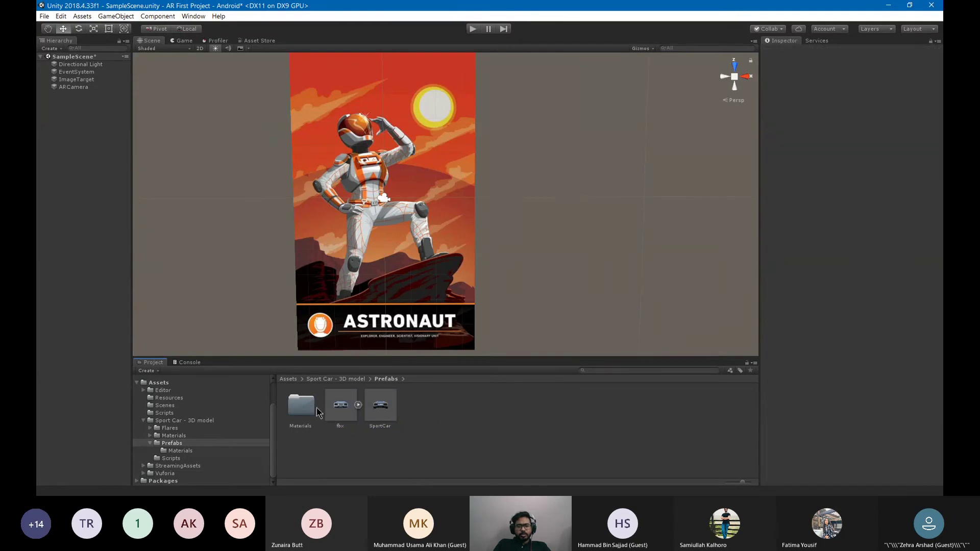
click(356, 414)
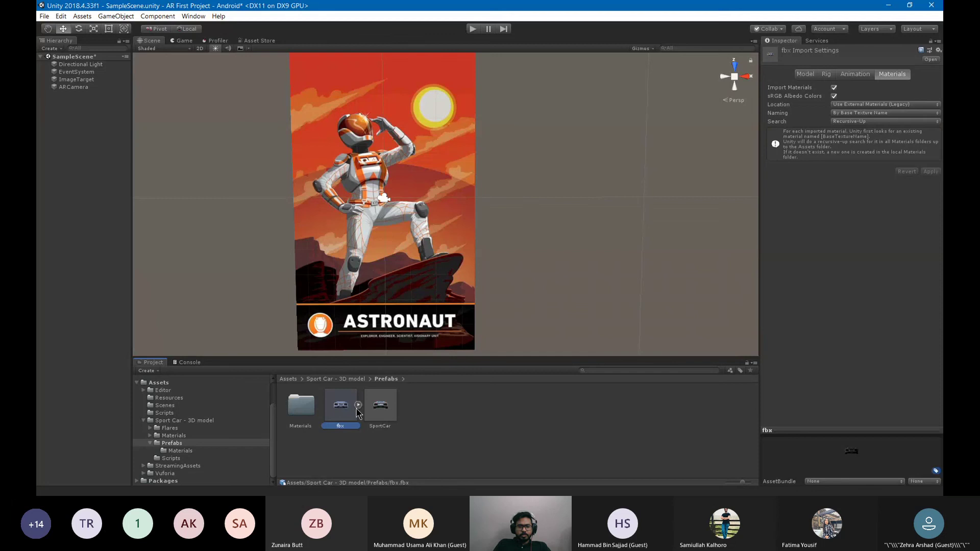
click(430, 417)
click(349, 407)
- Review the fbx Model, Rig and Animation tabs, widen the Inspector, then select the SportCar prefab
click(802, 77)
click(827, 78)
click(855, 77)
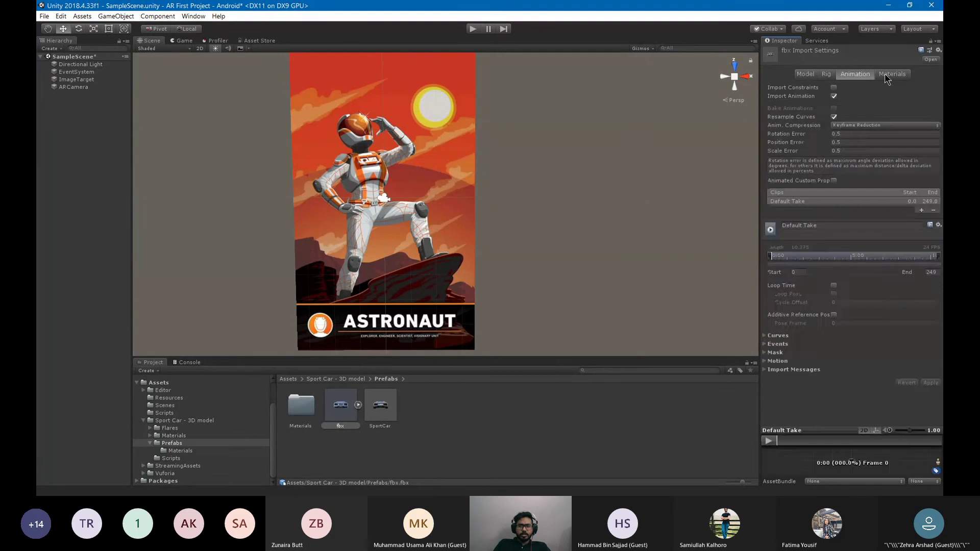
click(890, 77)
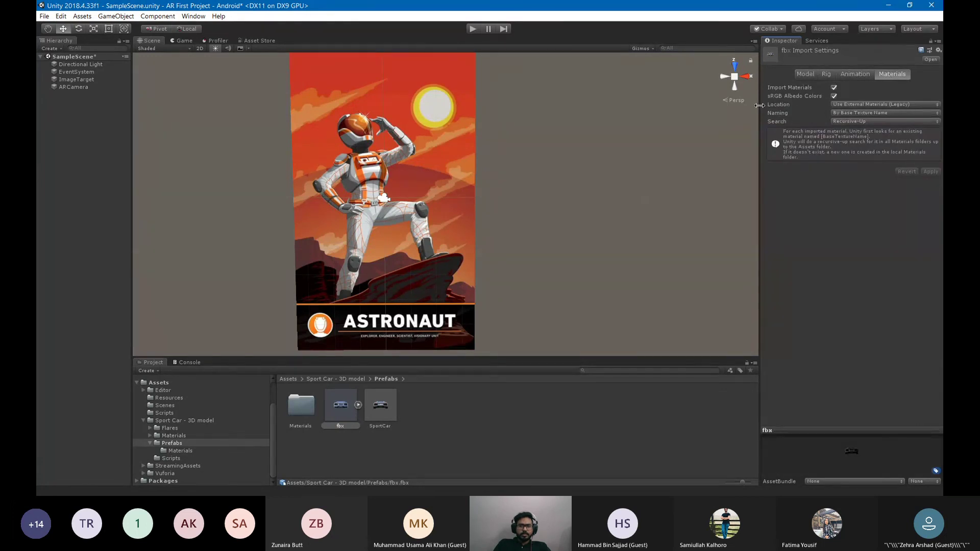
drag(760, 105, 740, 105)
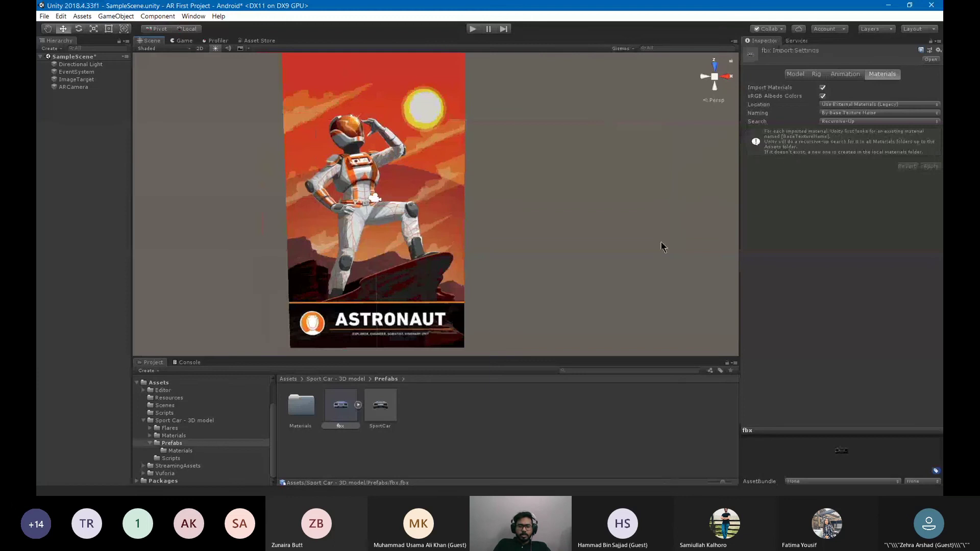
click(389, 406)
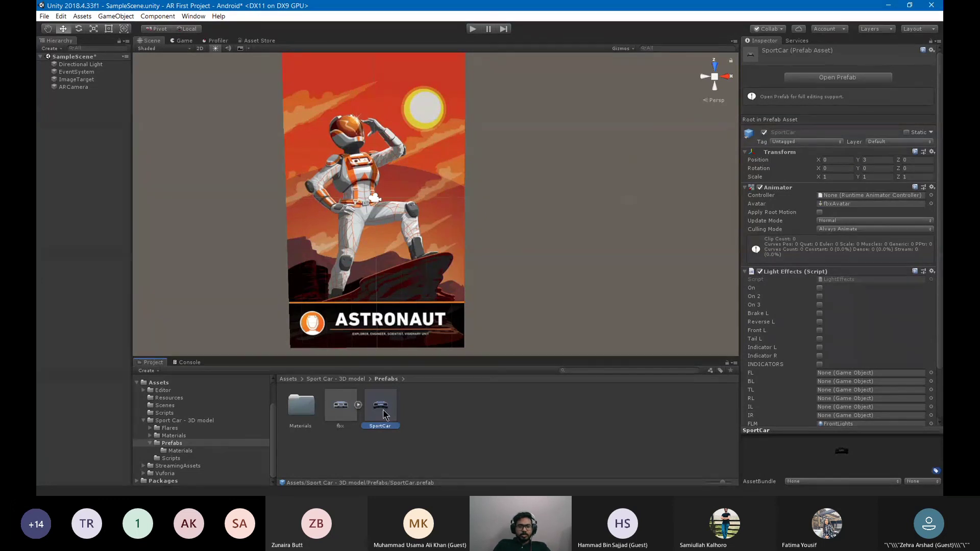
- Add the SportCar prefab to the scene, replacing a misplaced first instance
drag(384, 414, 380, 240)
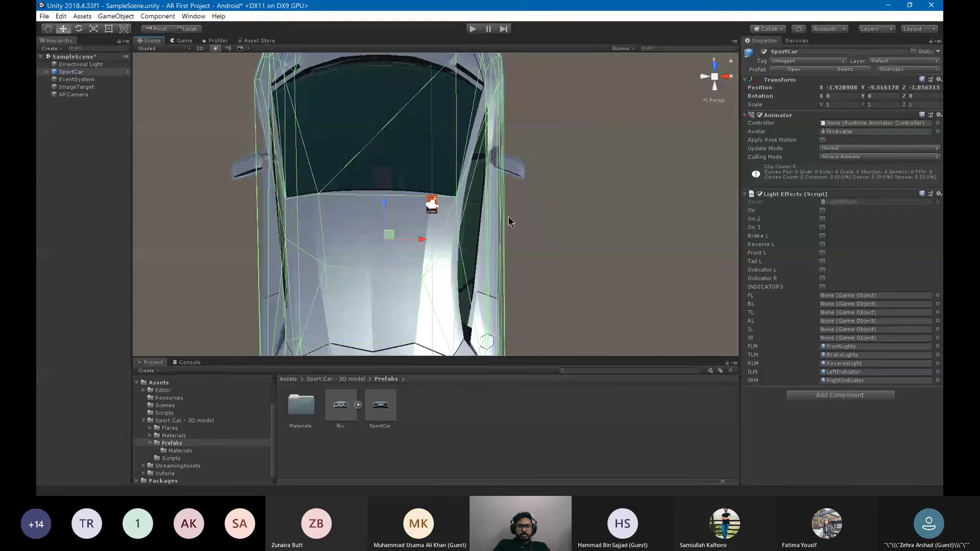
scroll(520, 234, down, 3)
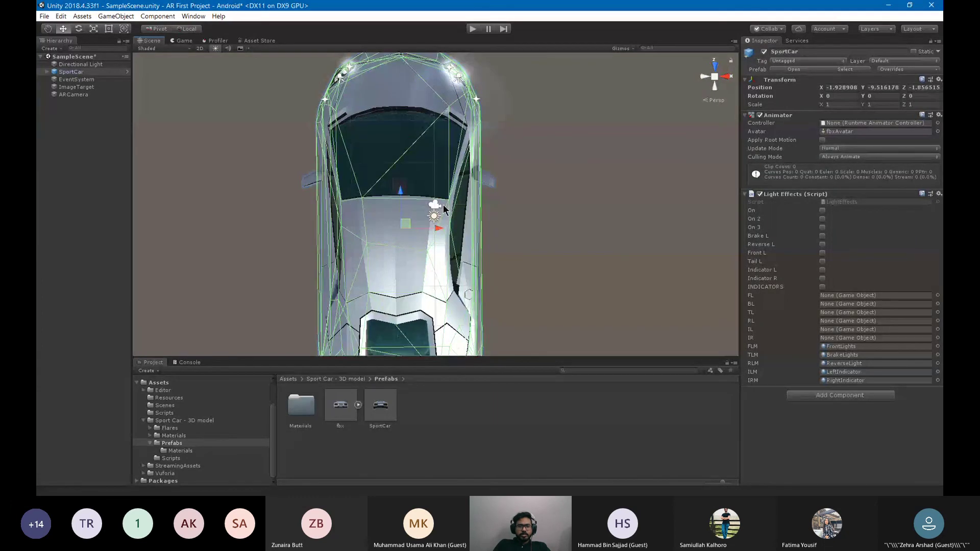
click(71, 72)
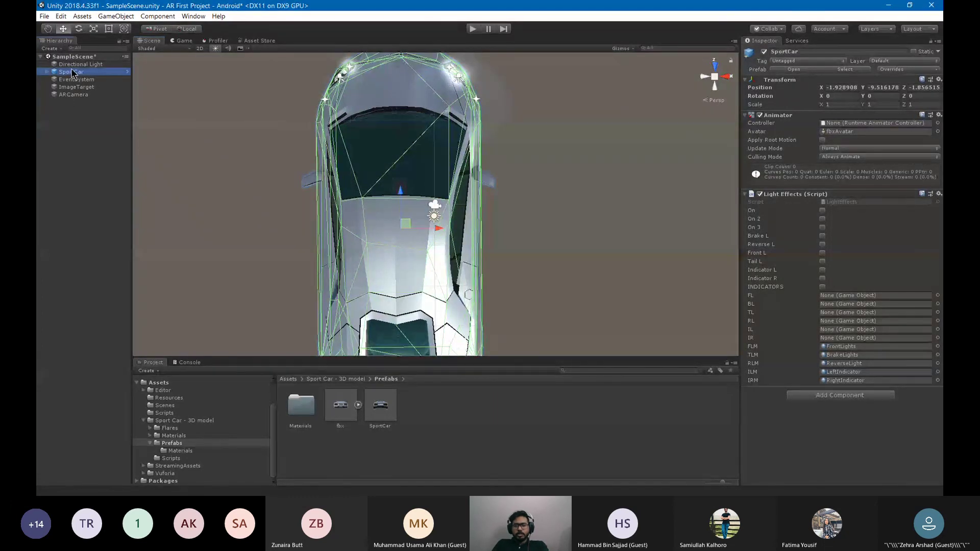
key(Delete)
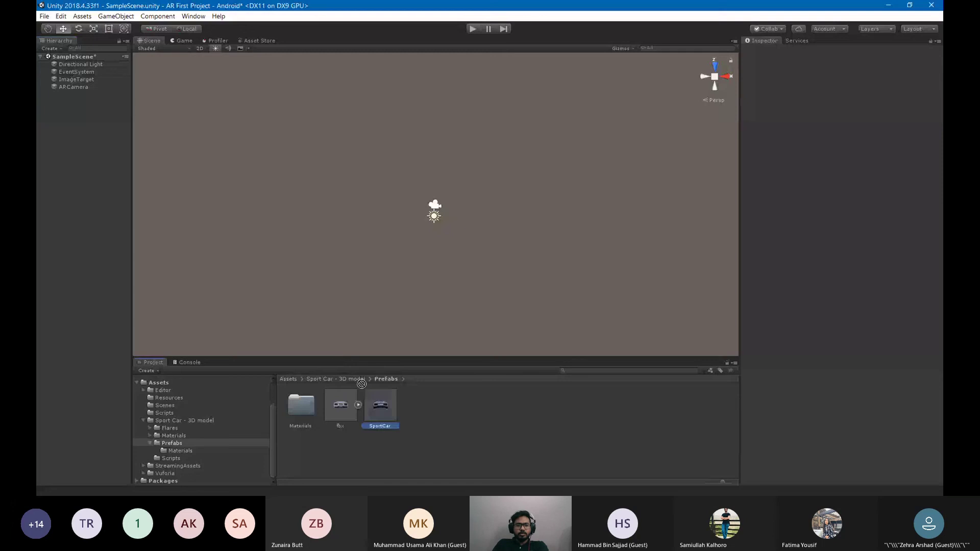
mouse_move(380, 406)
mouse_down()
mouse_move(73, 152)
mouse_move(72, 196)
mouse_up()
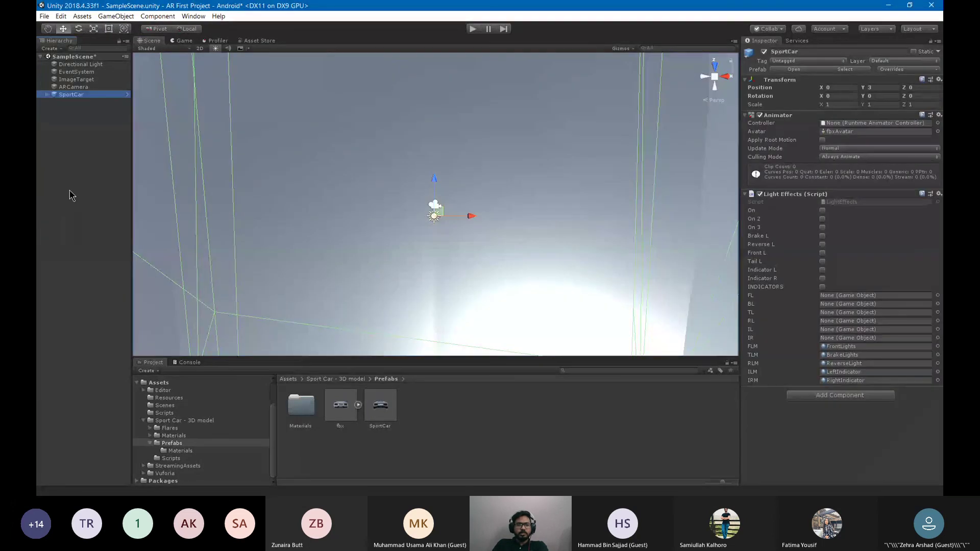
- Frame and orbit around the car, and check it in the Game view
double_click(67, 95)
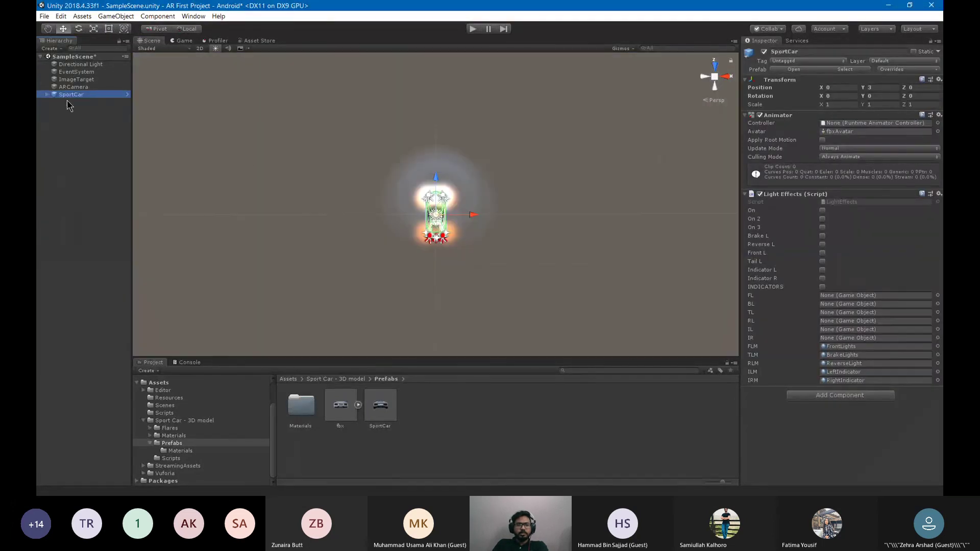
scroll(482, 219, up, 5)
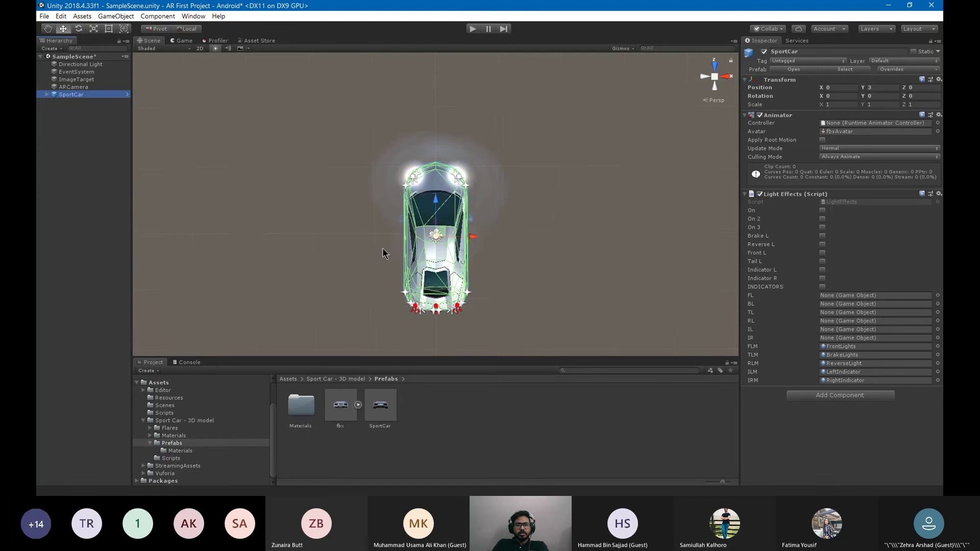
scroll(375, 252, up, 3)
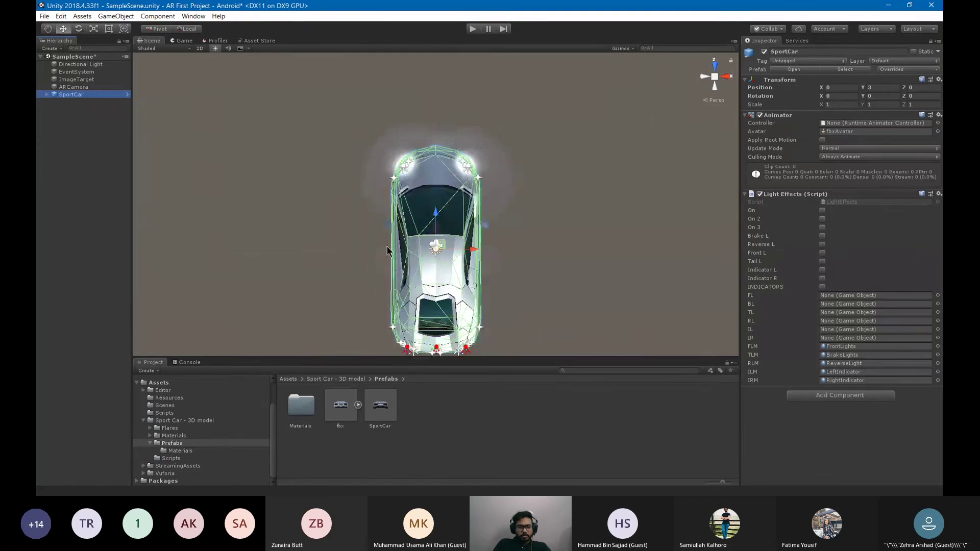
mouse_move(319, 282)
alt+mouse_down()
mouse_move(302, 38)
mouse_move(329, 238)
mouse_move(561, 213)
alt+mouse_up()
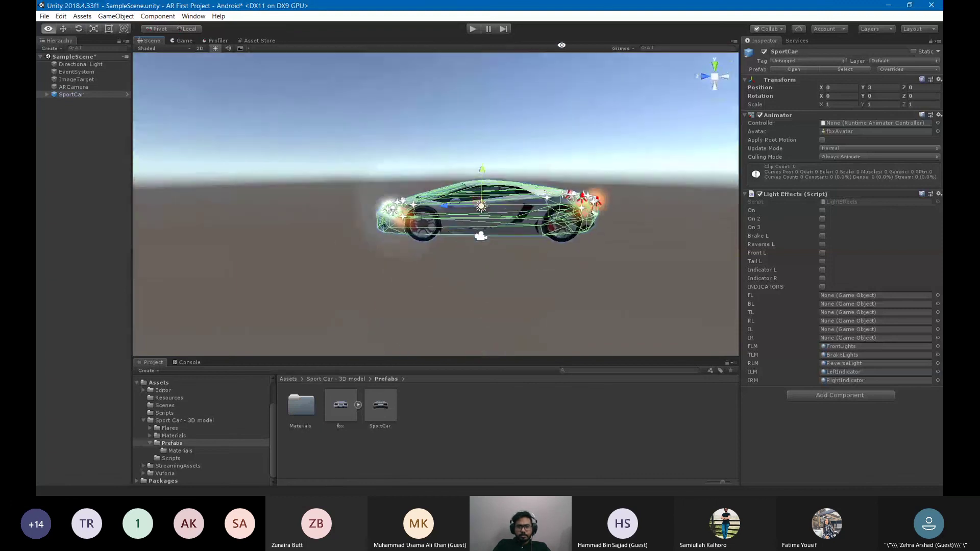
alt+right_drag(562, 213, 386, 97)
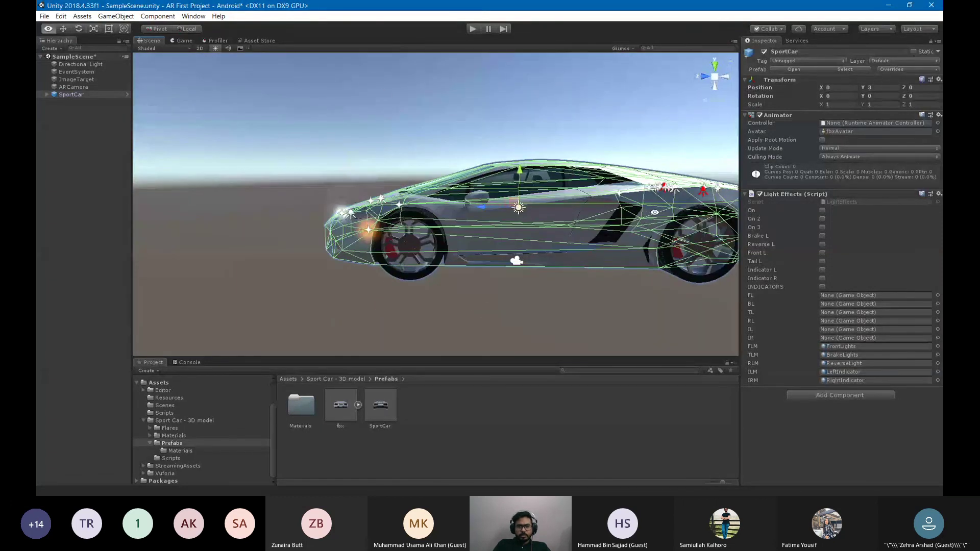
click(187, 42)
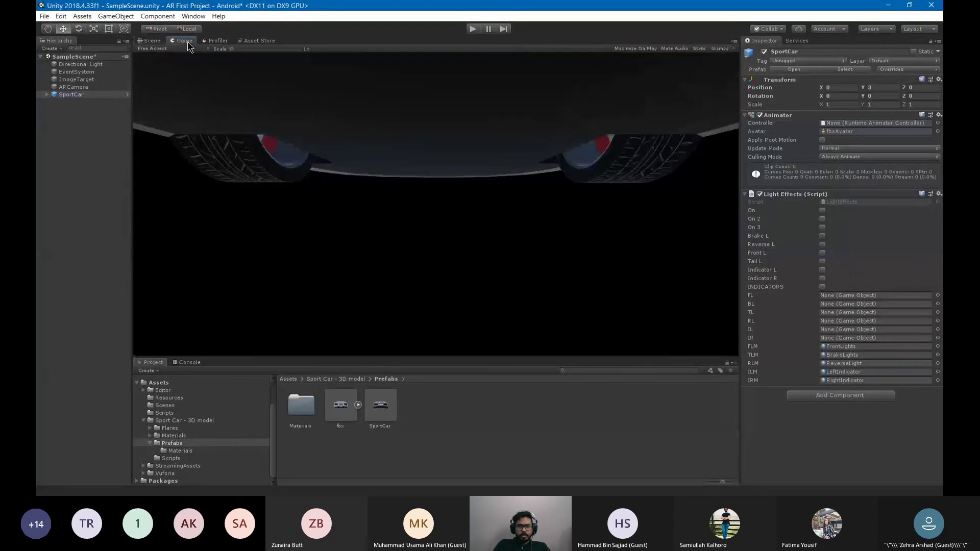
click(152, 41)
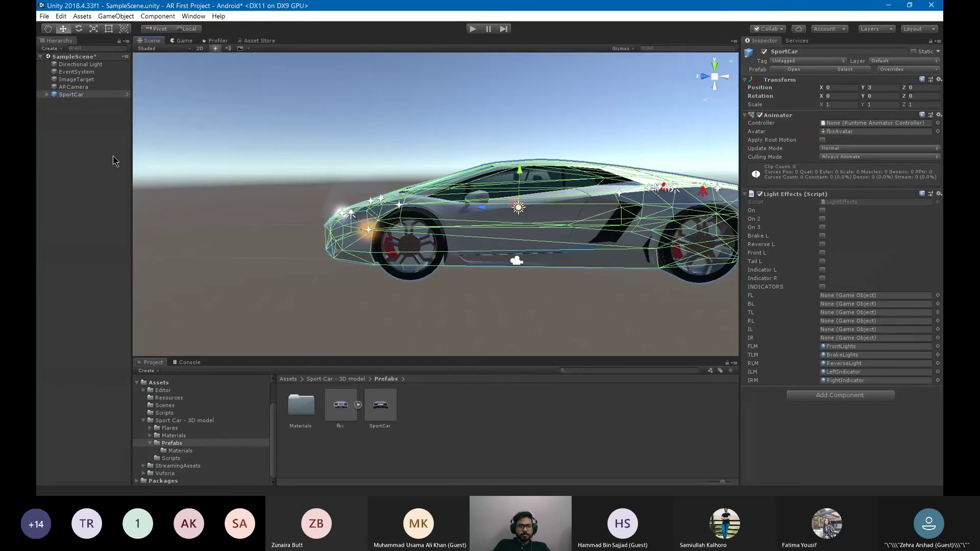
- Parent SportCar under ImageTarget in the Hierarchy
click(81, 146)
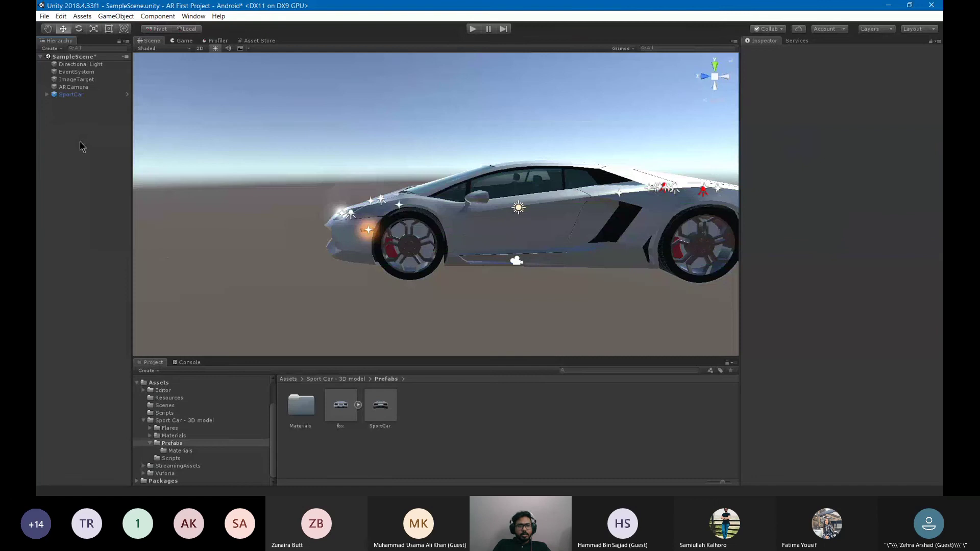
click(87, 95)
click(109, 155)
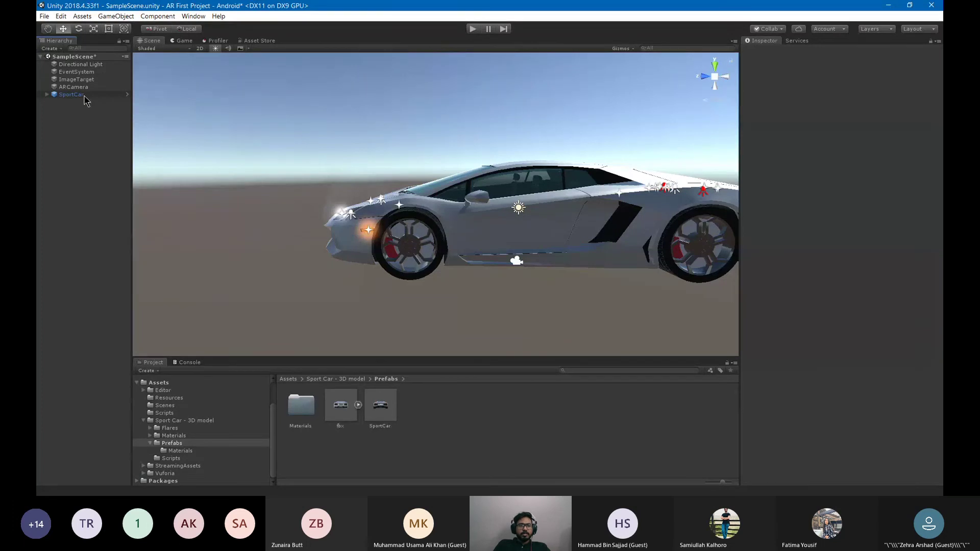
drag(84, 95, 83, 83)
click(92, 156)
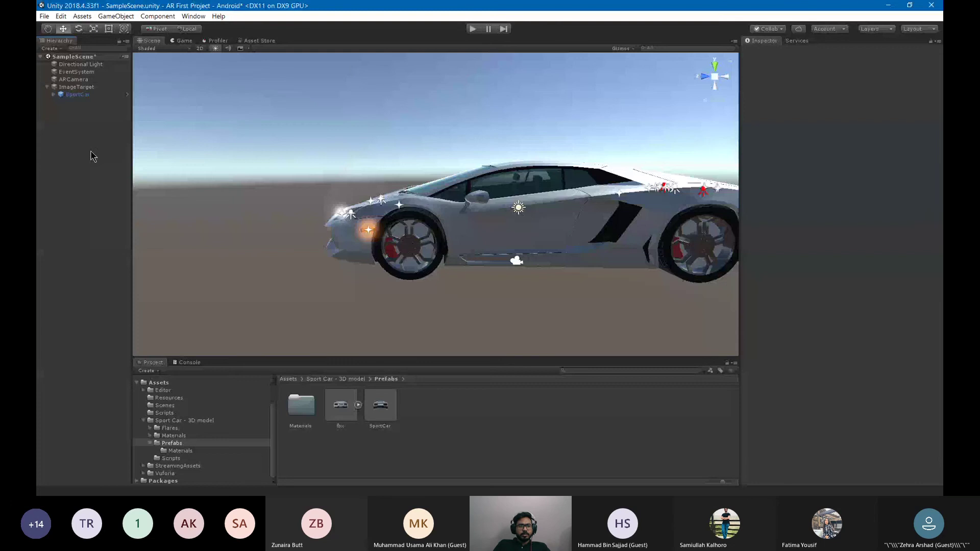
- Select and frame the old SportCar, orbiting to view its rear
click(75, 94)
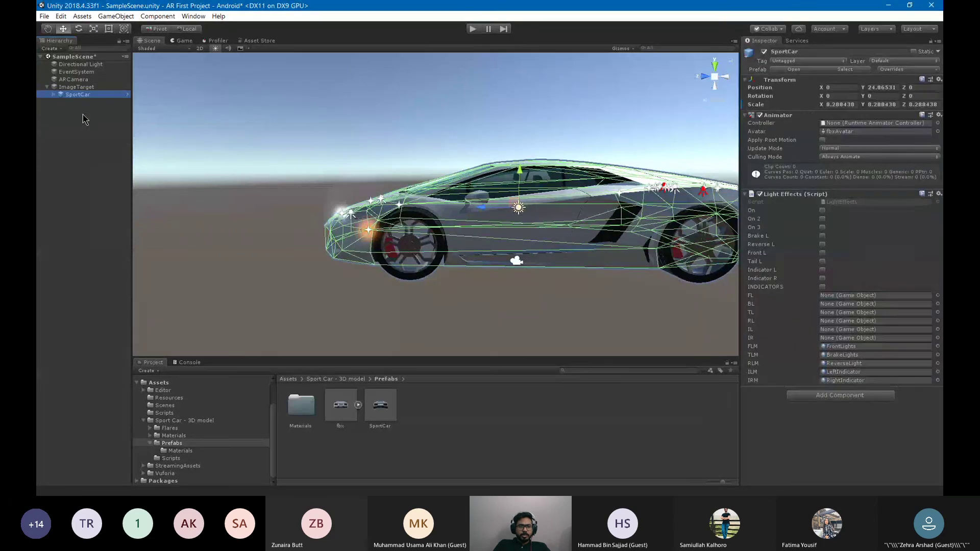
click(83, 119)
click(90, 95)
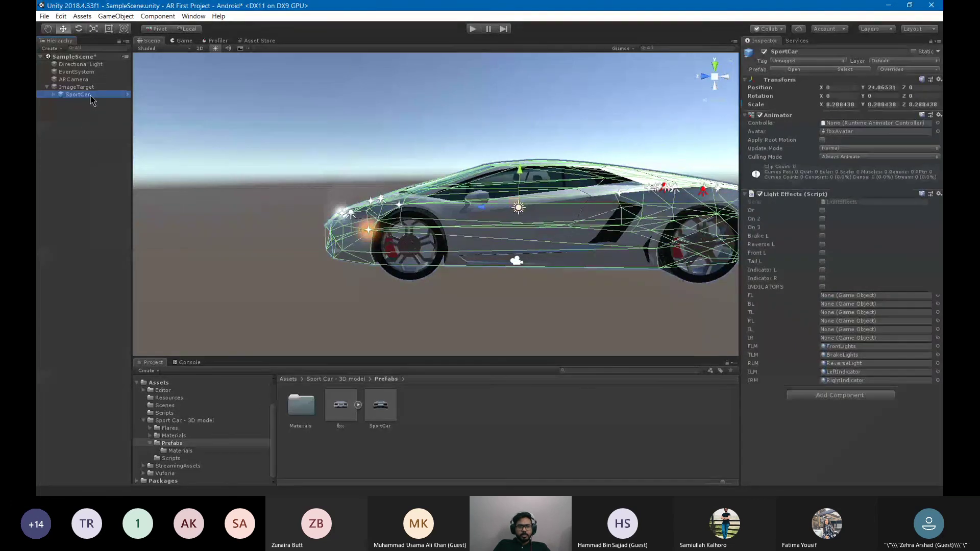
click(84, 134)
double_click(85, 96)
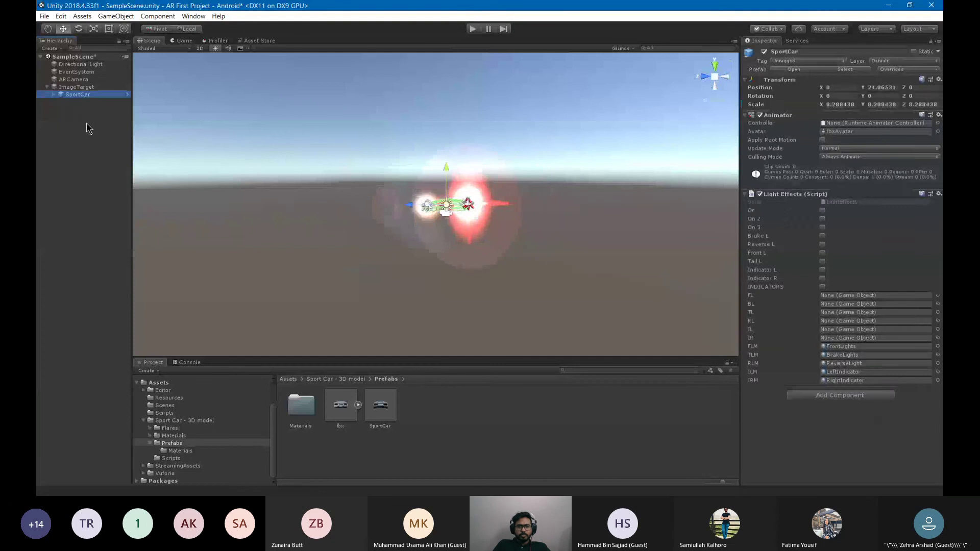
click(87, 124)
click(93, 96)
scroll(526, 188, up, 5)
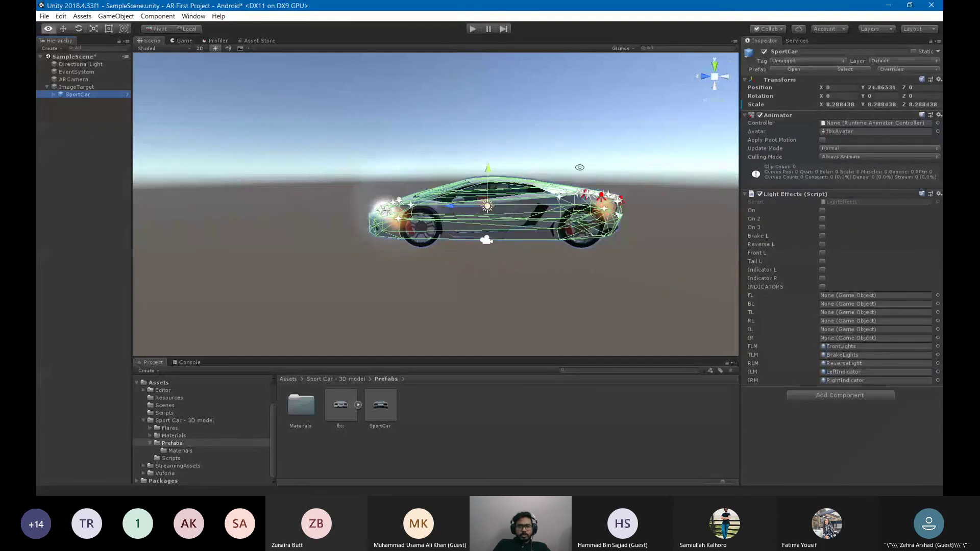
alt+drag(534, 193, 240, 187)
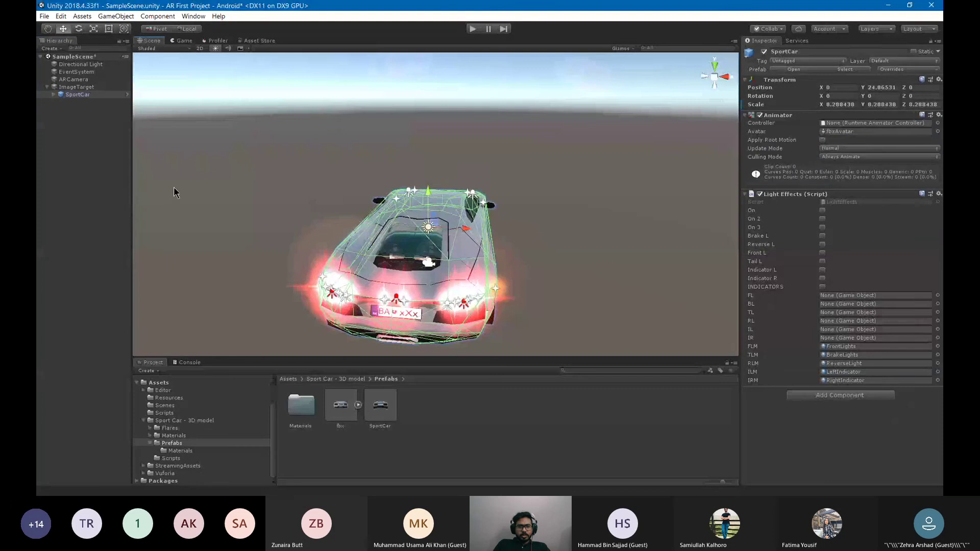
- Delete the old SportCar and drag a fresh SportCar prefab onto ImageTarget
click(92, 149)
click(93, 95)
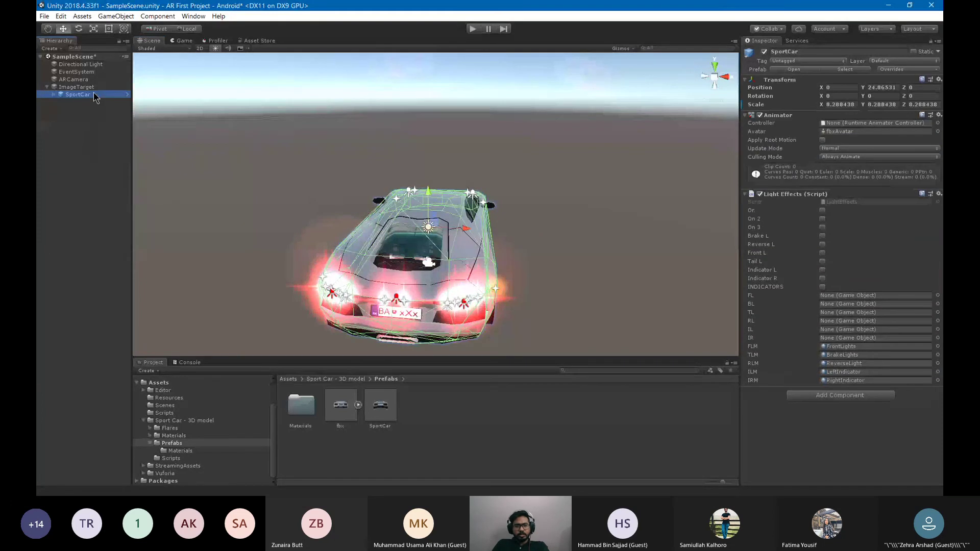
key(Delete)
drag(394, 403, 83, 86)
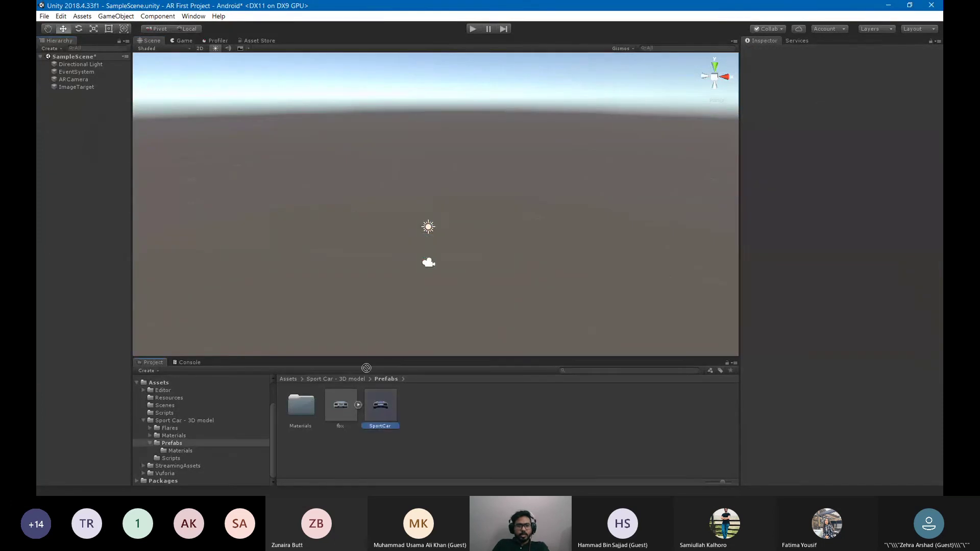
click(92, 145)
click(92, 99)
click(93, 88)
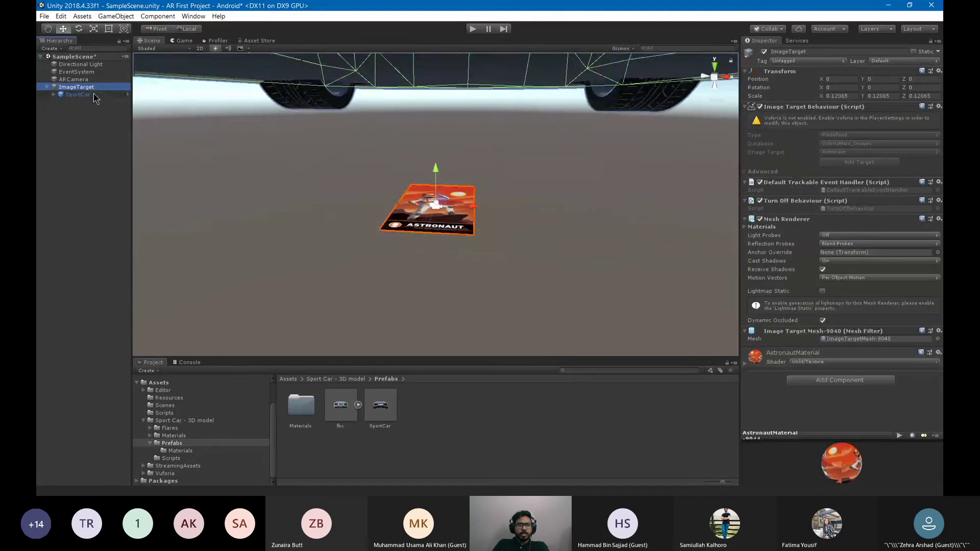
- Orbit and zoom around the new car, then select SportCar under ImageTarget
mouse_move(409, 164)
alt+mouse_down()
mouse_move(400, 151)
mouse_move(406, 252)
mouse_move(377, 276)
mouse_move(455, 224)
alt+mouse_up()
scroll(406, 252, down, 5)
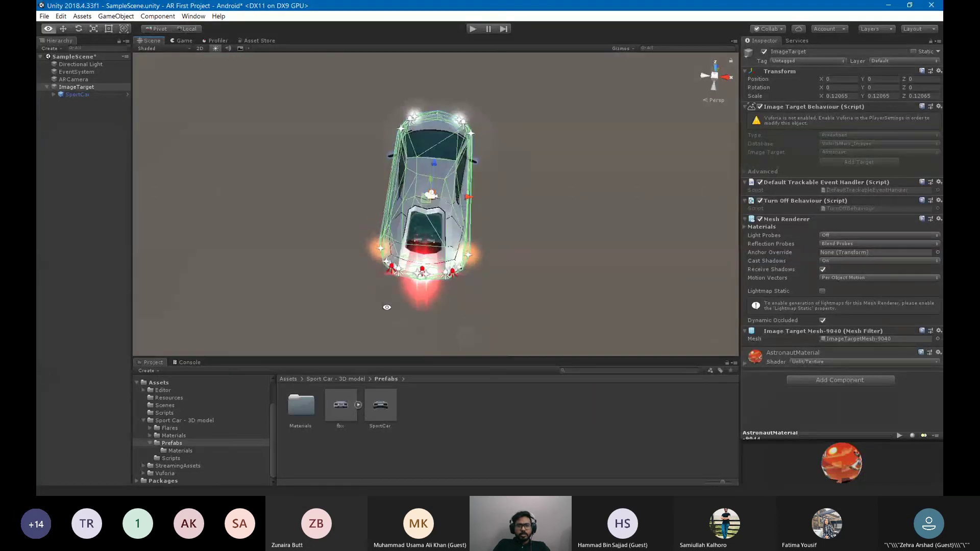
scroll(456, 224, up, 2)
alt+right_drag(456, 225, 638, 196)
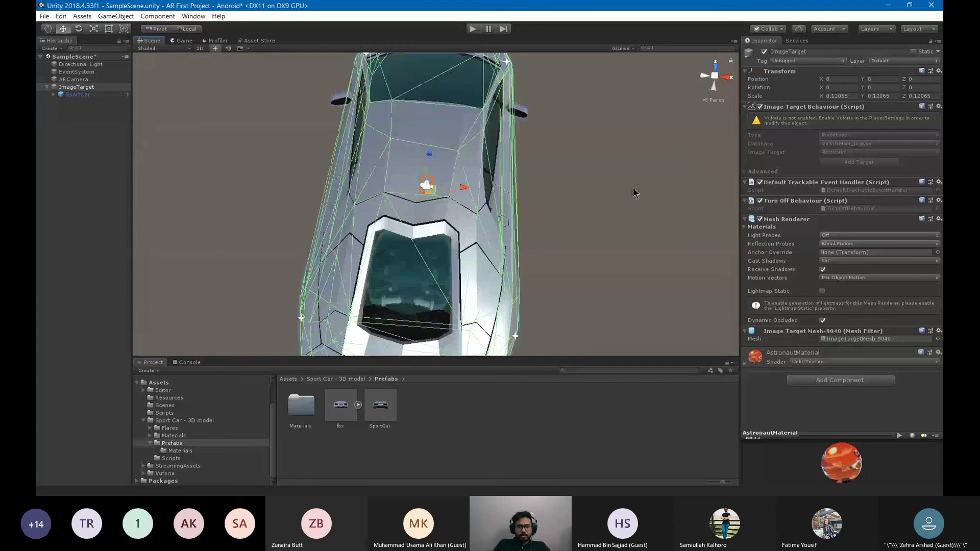
alt+drag(370, 191, 495, 199)
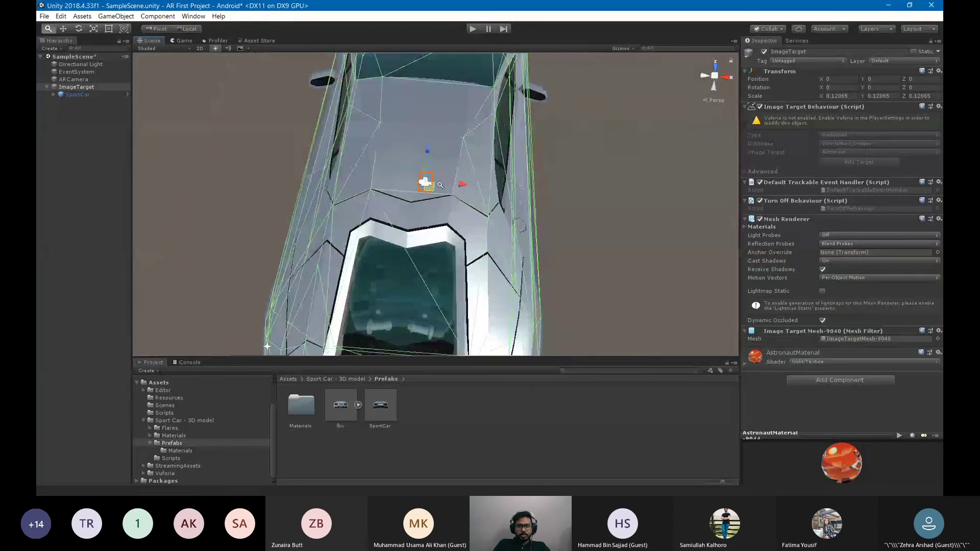
click(106, 108)
click(97, 88)
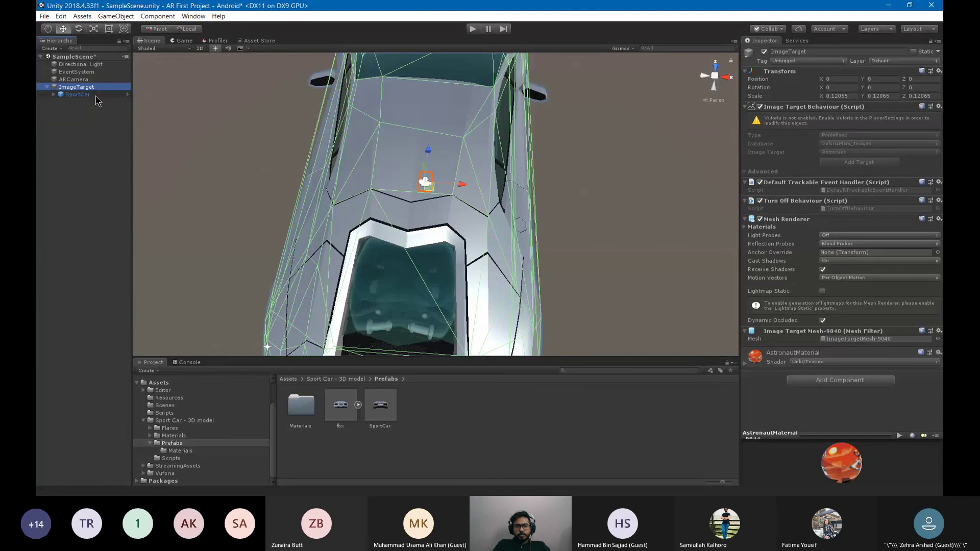
click(97, 96)
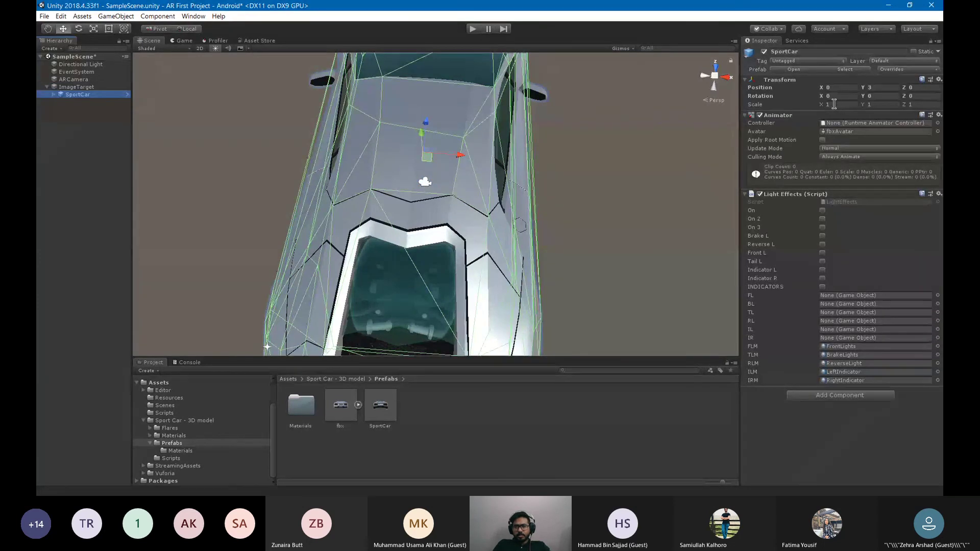
- Set the SportCar's scale to 0.2 on X, Y and Z
click(835, 104)
text(0.)
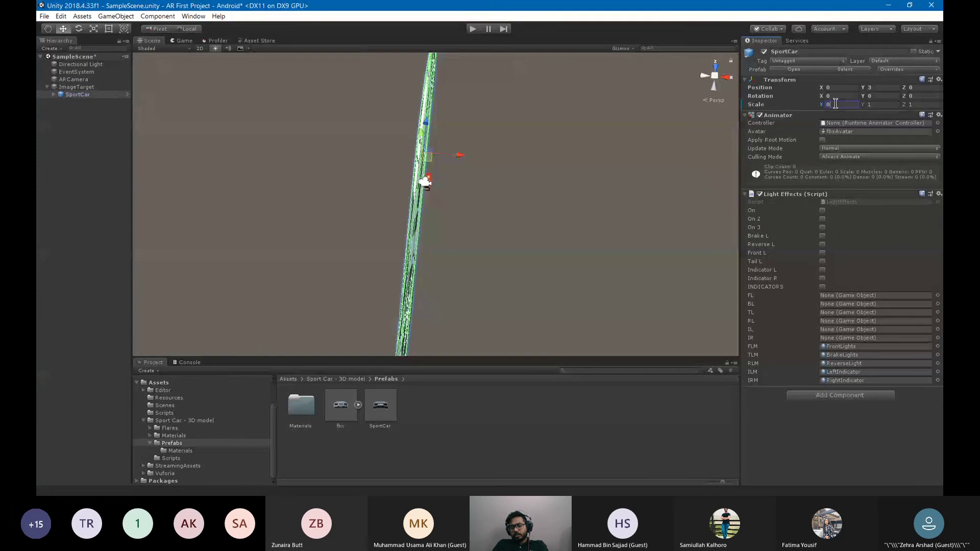
text(2)
click(877, 104)
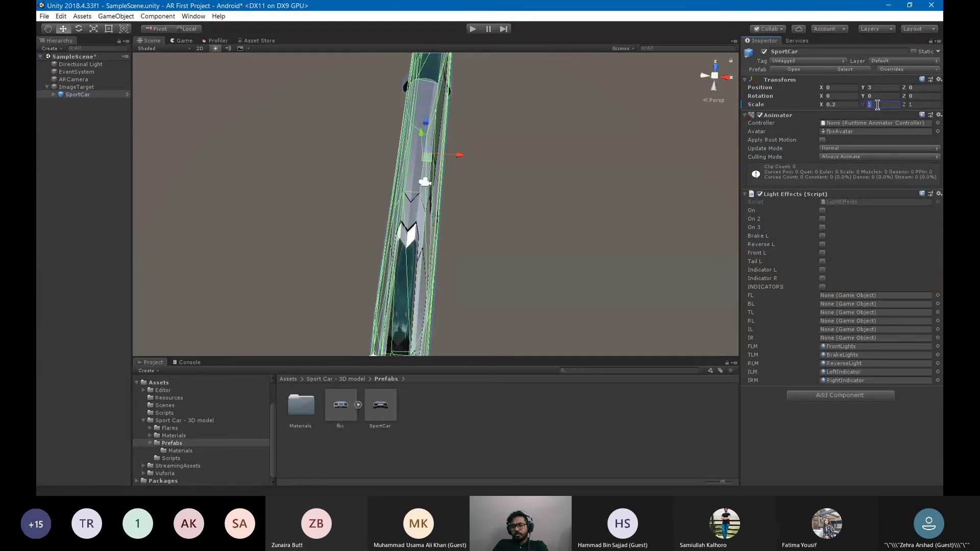
text(0.2)
click(919, 105)
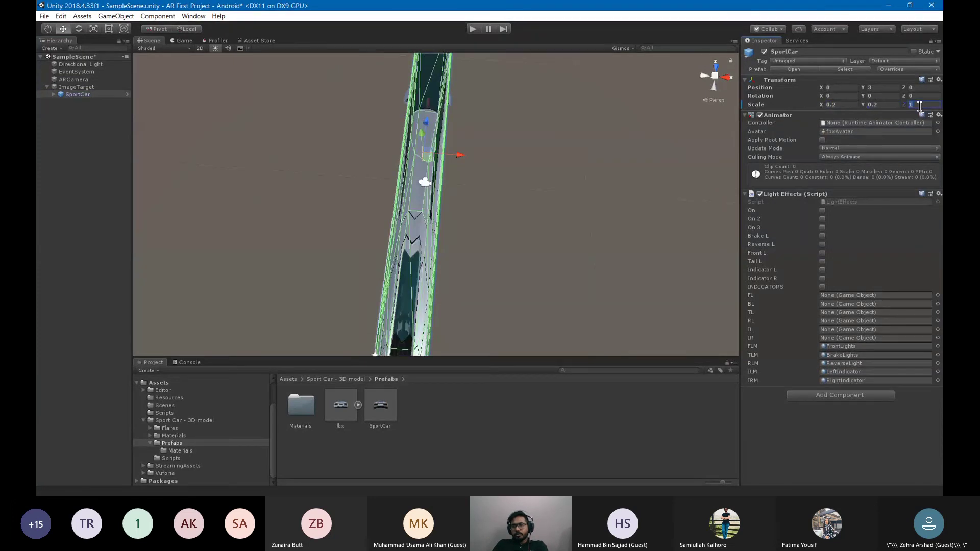
text(0.2)
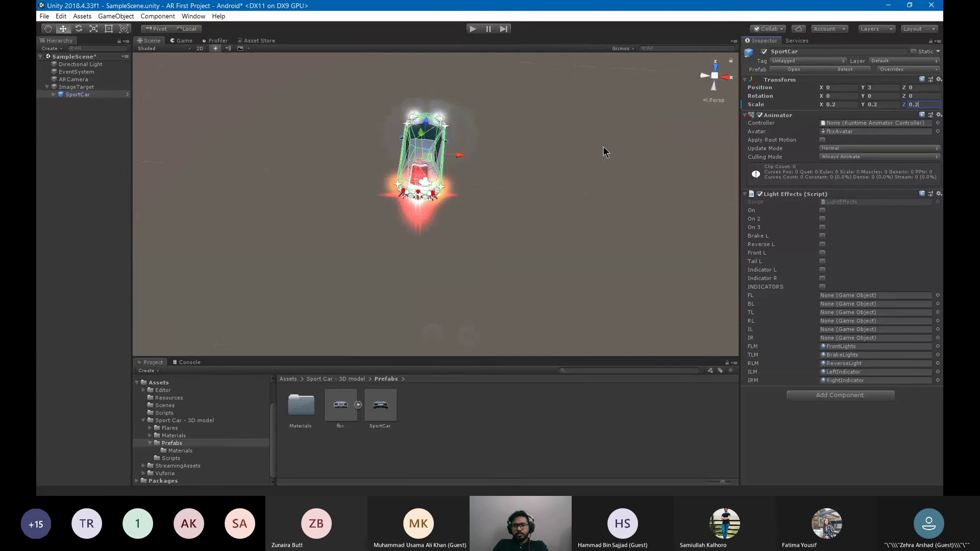
scroll(552, 161, up, 5)
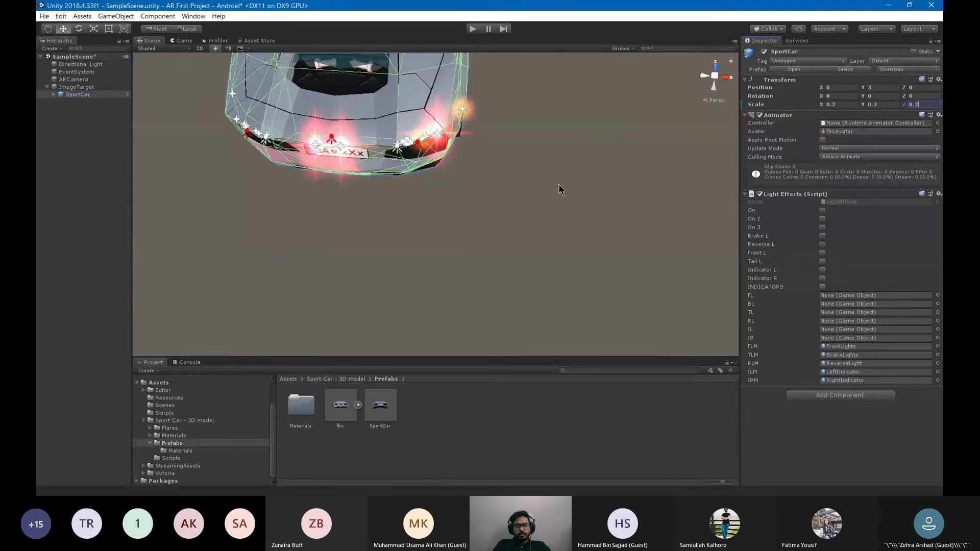
mouse_move(499, 192)
alt+mouse_down()
mouse_move(487, 168)
mouse_move(502, 172)
alt+mouse_up()
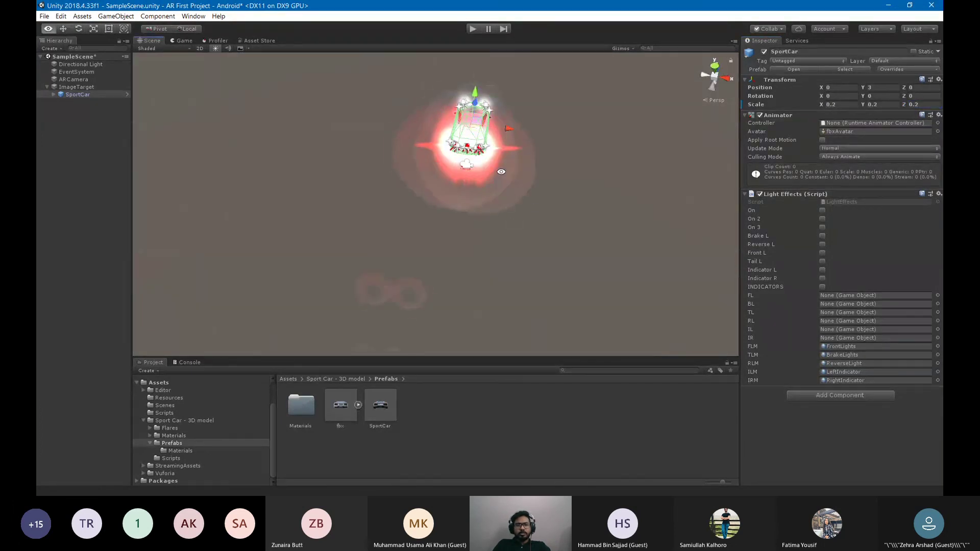
mouse_move(509, 207)
alt+mouse_down()
mouse_move(577, 182)
mouse_move(591, 198)
alt+mouse_up()
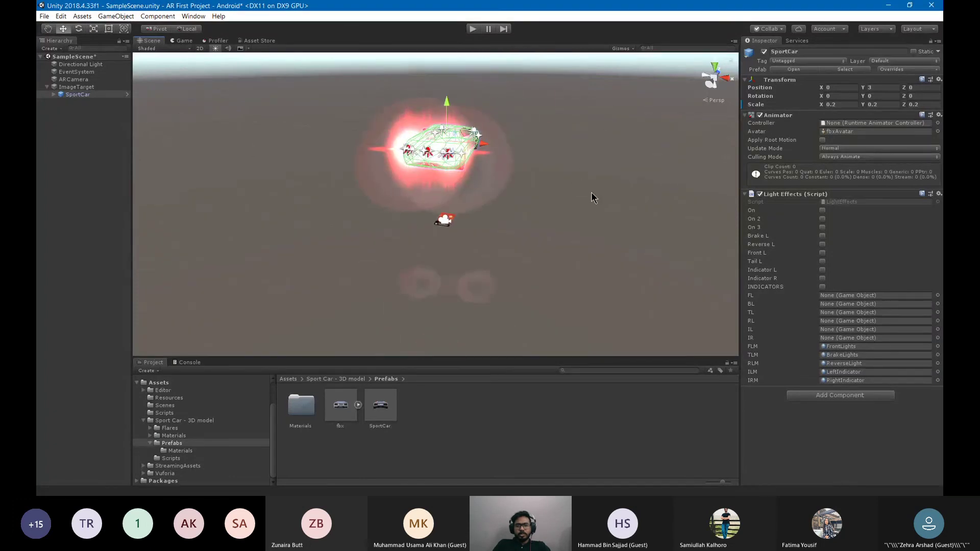
- Change the SportCar's X, Y and Z scale to 0.05
click(845, 105)
text(0.05)
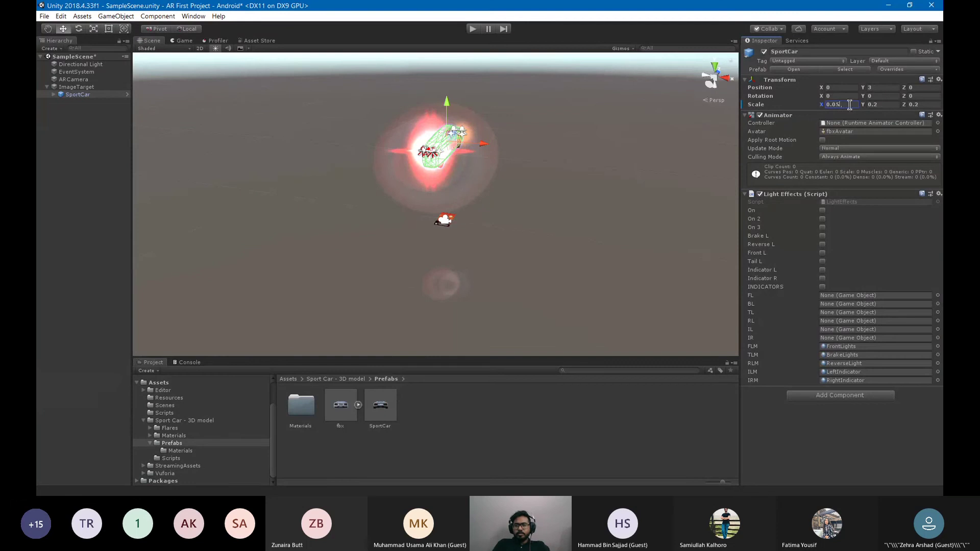
click(884, 101)
text(0)
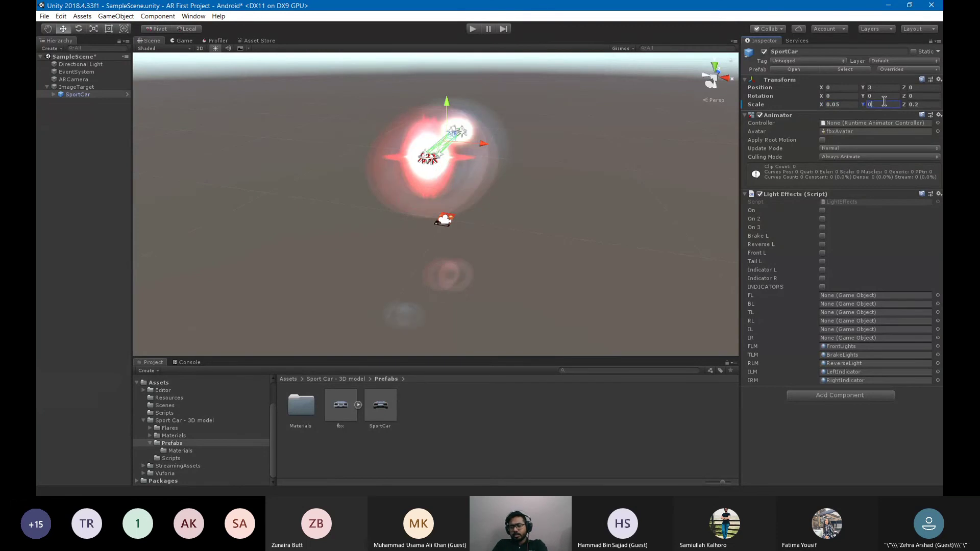
text(5)
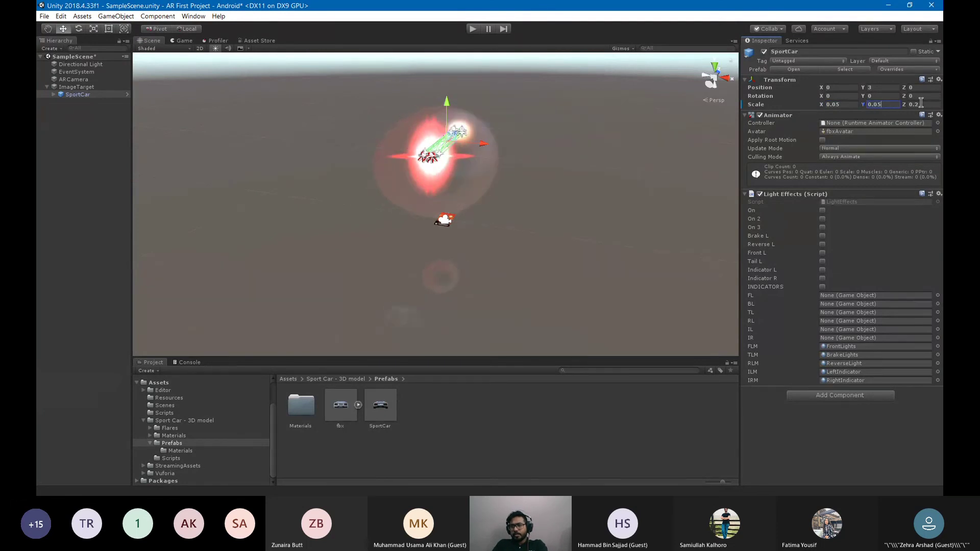
click(922, 104)
text(0)
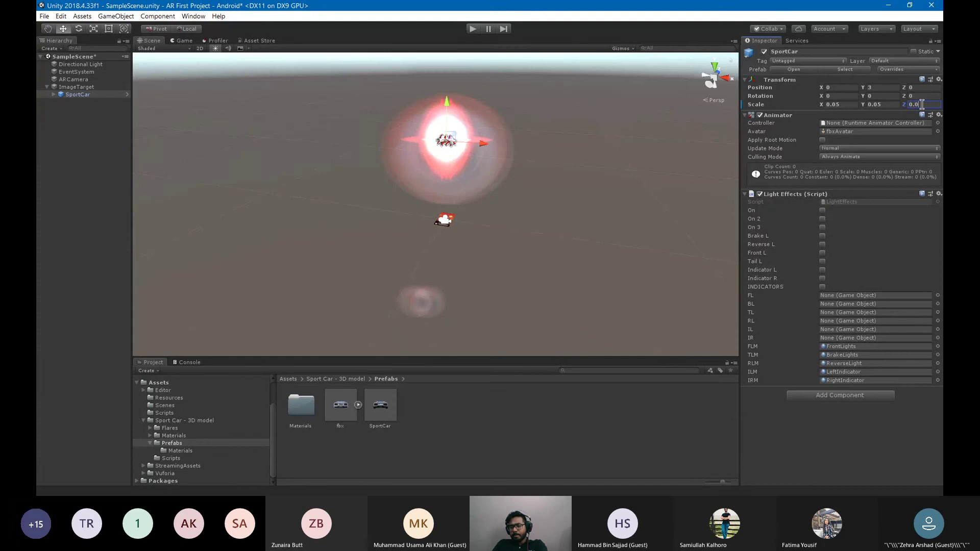
text(5)
scroll(593, 152, up, 3)
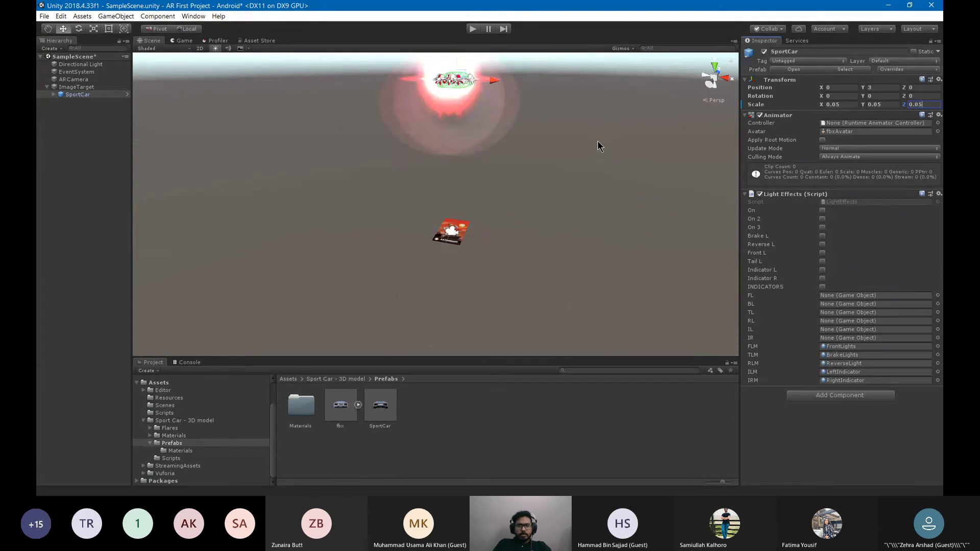
scroll(587, 163, down, 2)
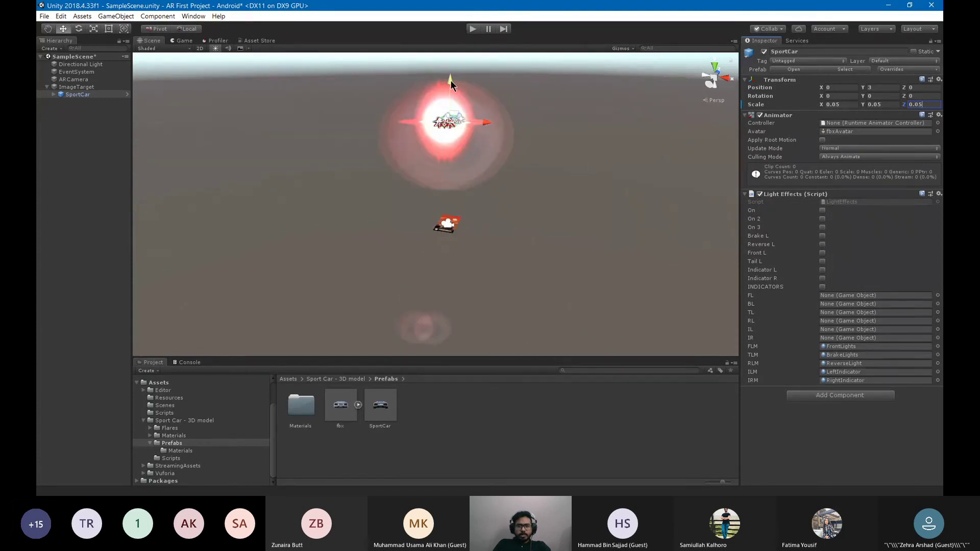
- Lower the SportCar onto the image target at Y 0.152, checking from several angles
mouse_move(450, 80)
mouse_down()
mouse_move(467, 175)
mouse_move(467, 166)
mouse_up()
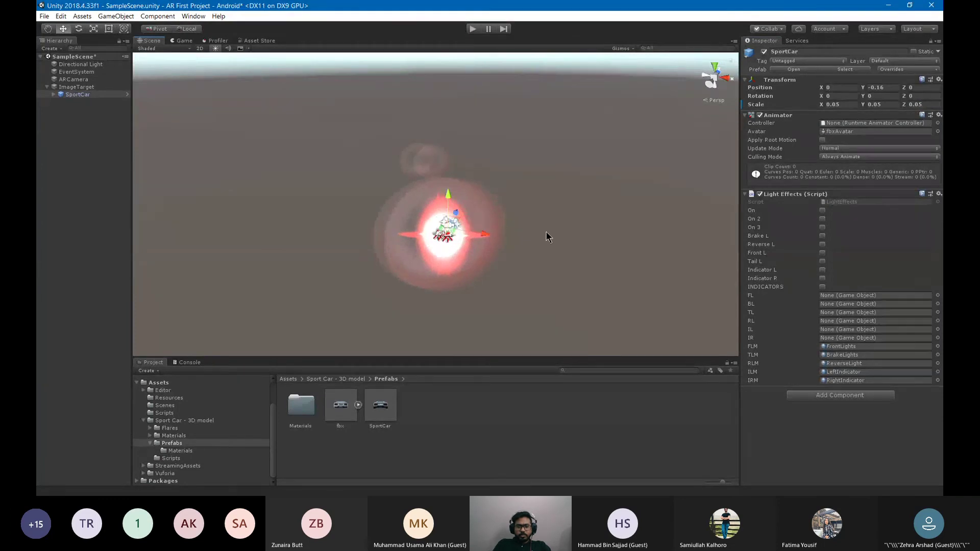
mouse_move(549, 236)
alt+mouse_down()
mouse_move(342, 253)
mouse_move(578, 263)
mouse_move(532, 267)
mouse_move(361, 148)
alt+mouse_up()
mouse_move(498, 208)
mouse_down()
mouse_move(492, 178)
mouse_move(625, 398)
mouse_move(743, 303)
mouse_up()
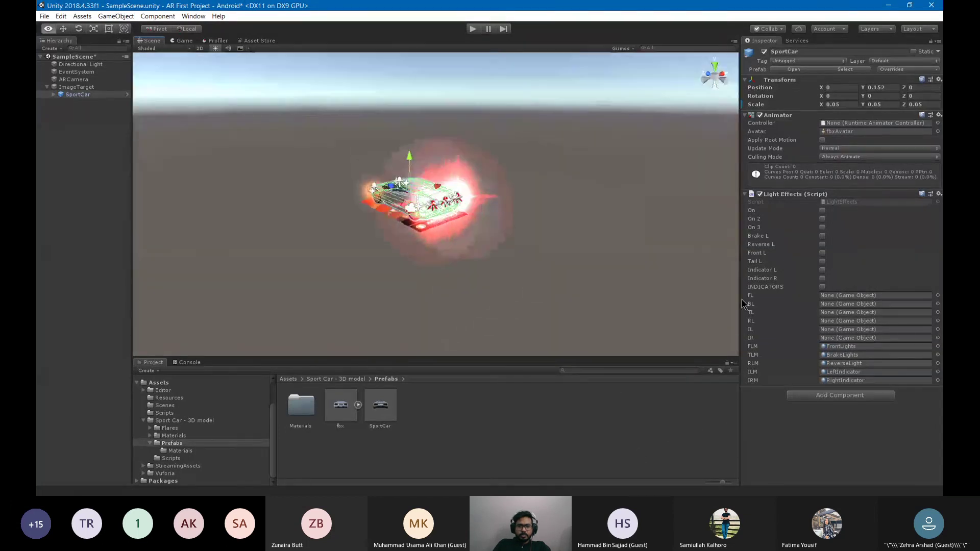
mouse_move(744, 303)
alt+mouse_down()
mouse_move(623, 446)
mouse_move(127, 175)
alt+mouse_up()
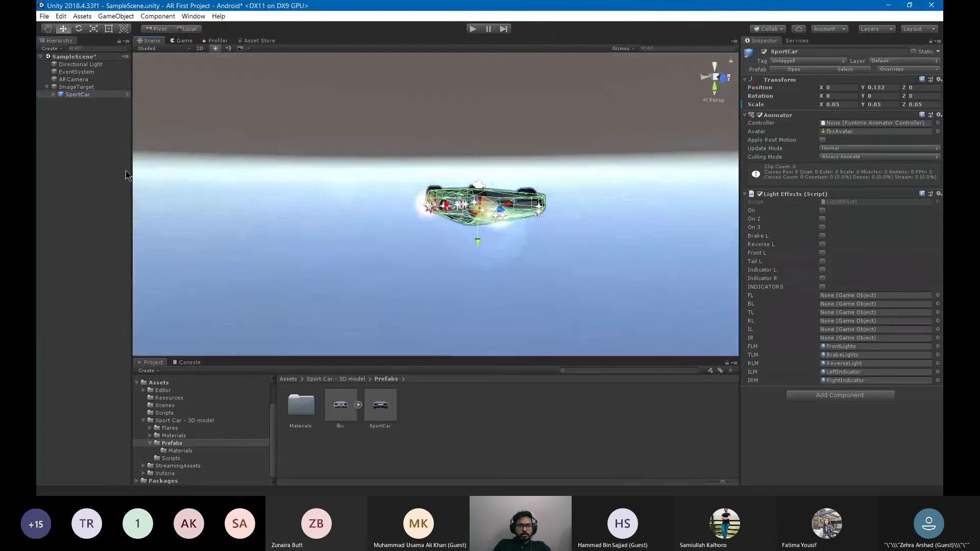
- Select ImageTarget and orbit to view the car from above and the side
click(77, 87)
alt+drag(372, 180, 515, 240)
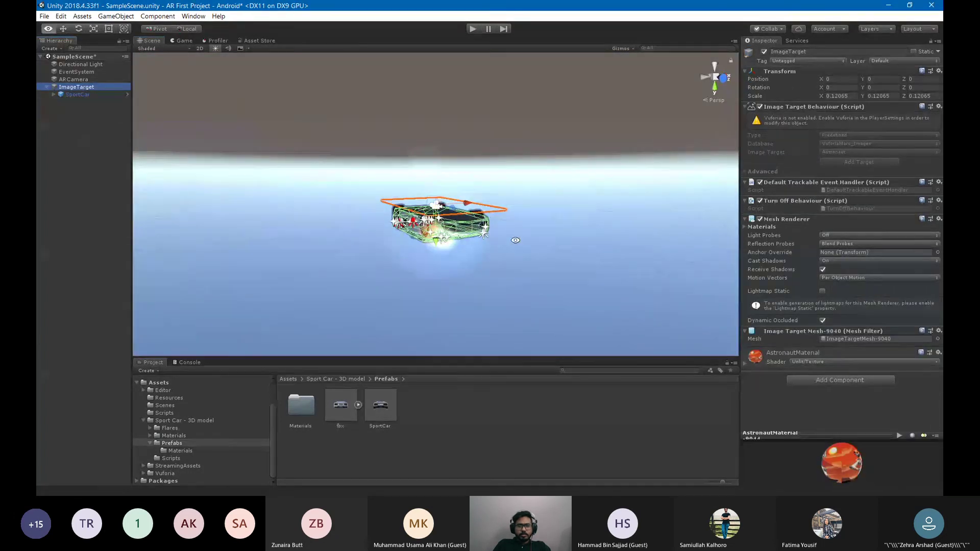
alt+drag(501, 285, 529, 386)
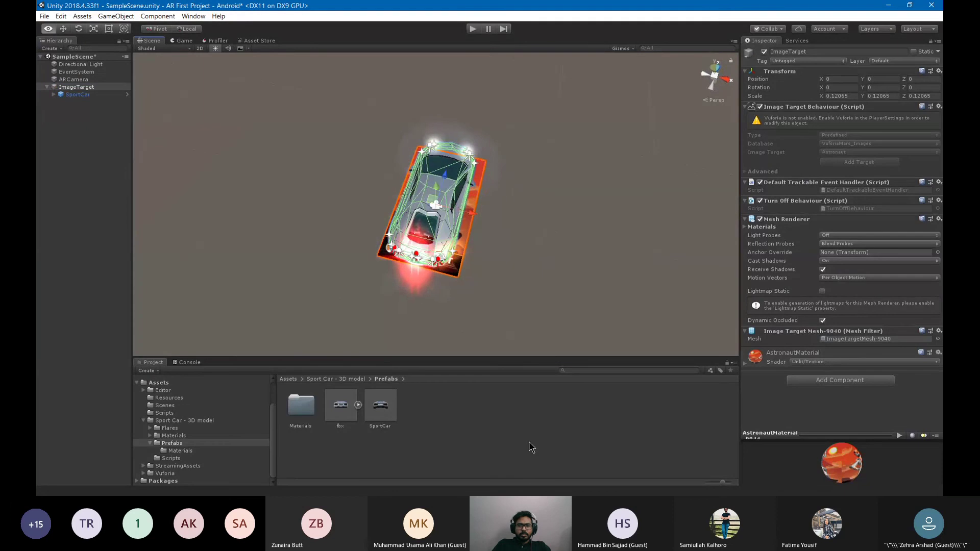
alt+drag(339, 232, 596, 184)
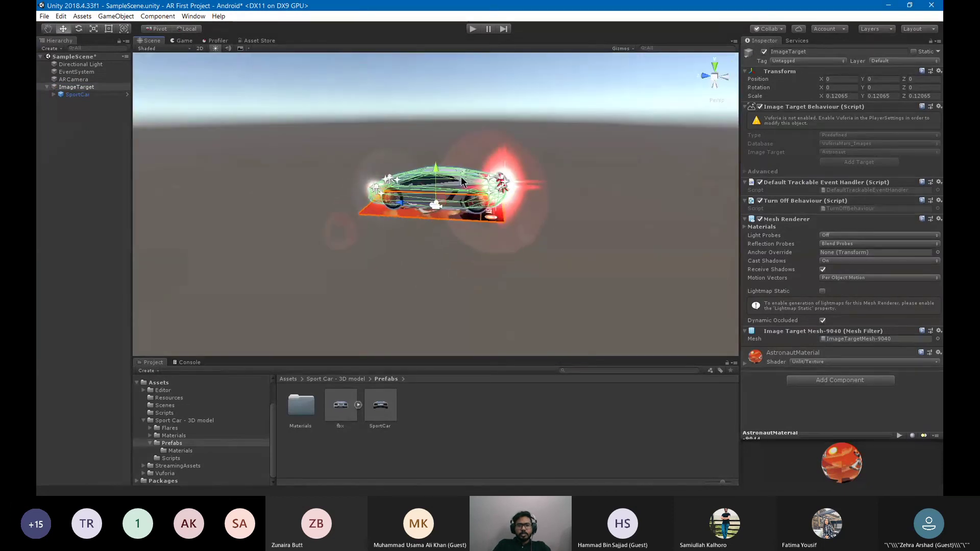
- Switch back and forth between the Scene and Game views, ending on the Game camera's view
click(182, 41)
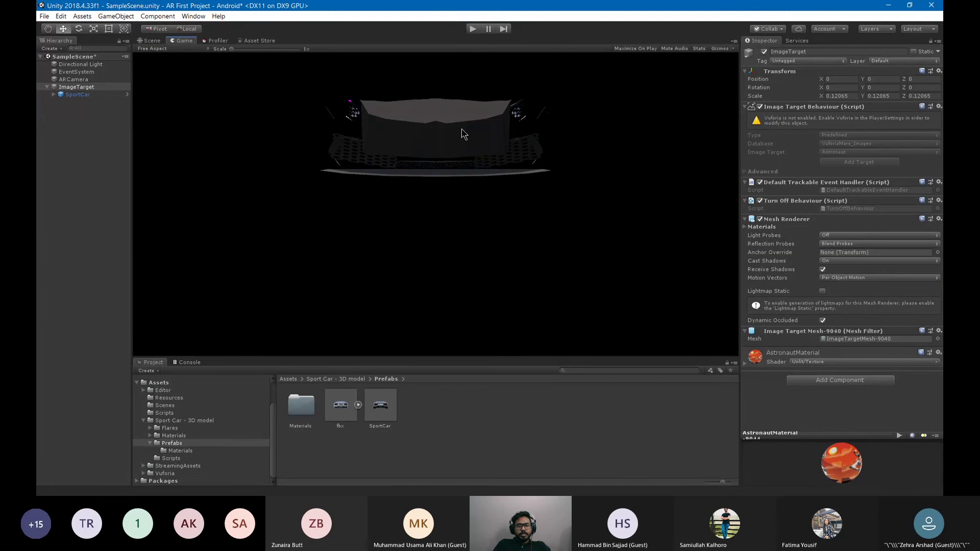
click(152, 41)
click(184, 41)
click(72, 162)
click(149, 41)
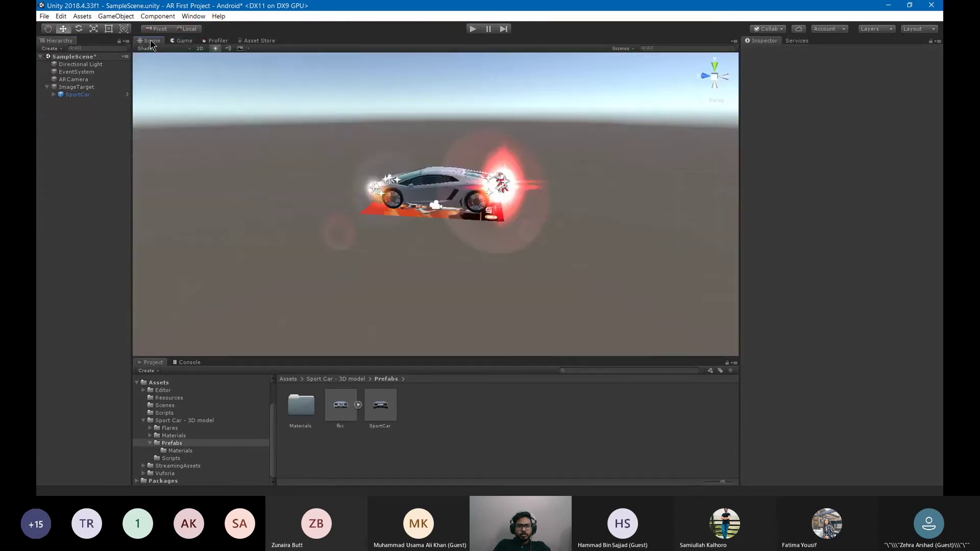
click(187, 42)
- Test the scene twice in Play mode, comparing Scene and Game views, then stop
click(473, 29)
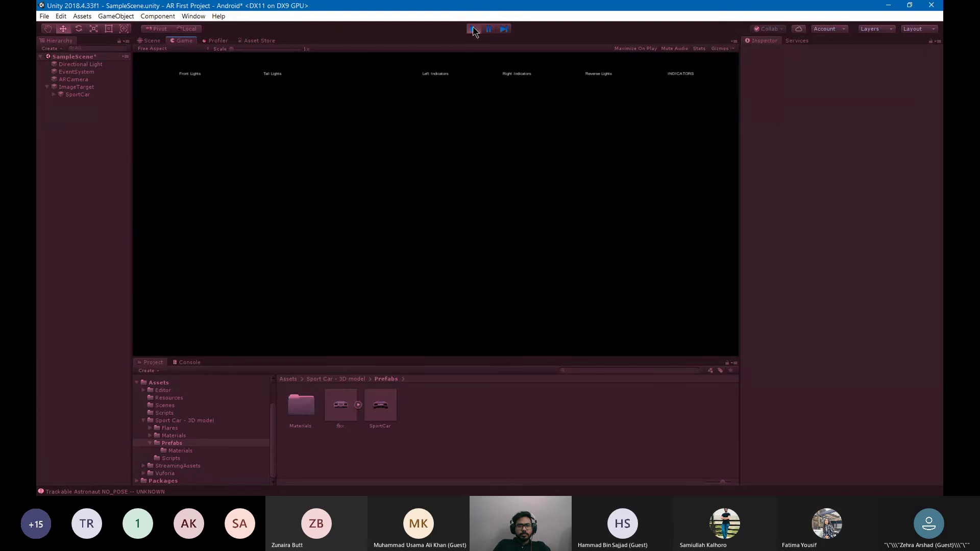
click(149, 41)
click(174, 40)
click(473, 29)
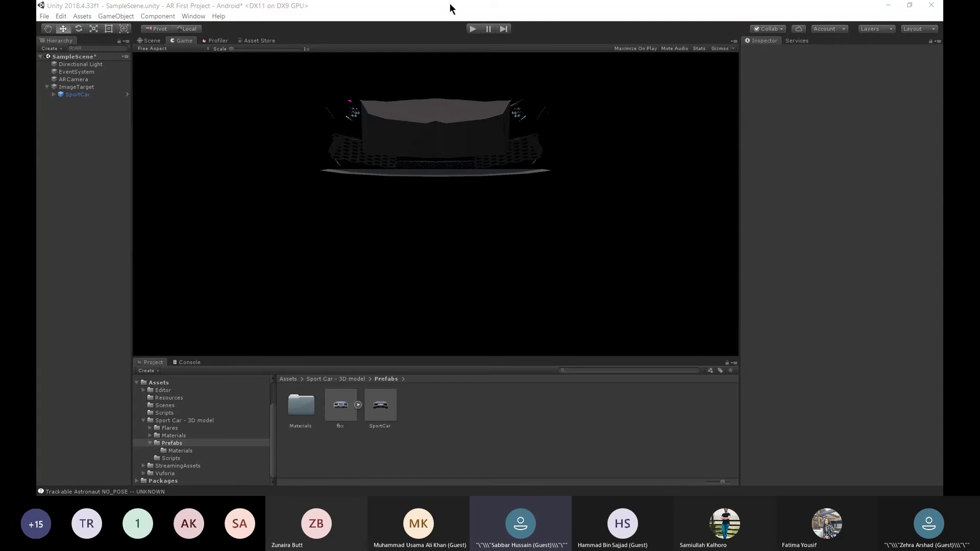
click(473, 28)
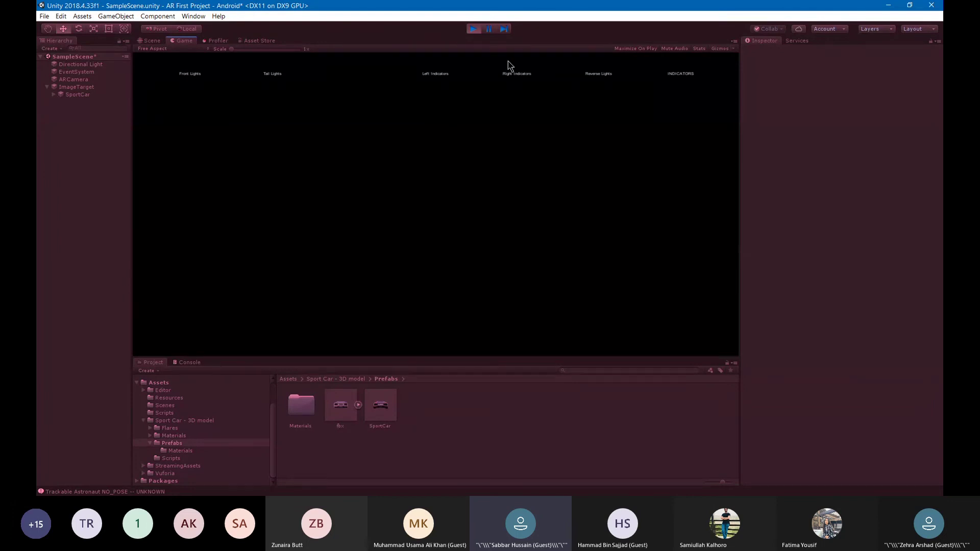
click(474, 30)
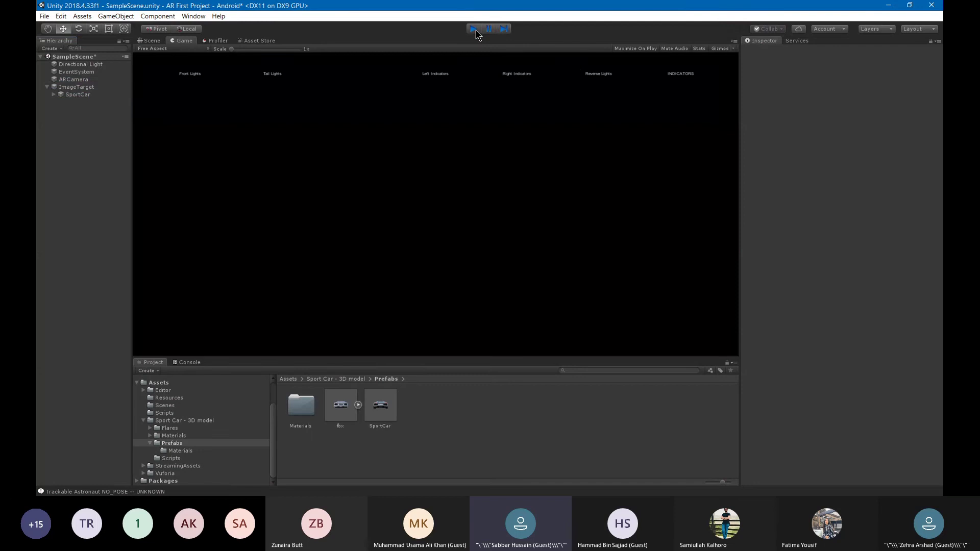
- Add the open SampleScene to the build list and bring up the Android Player Settings
click(97, 80)
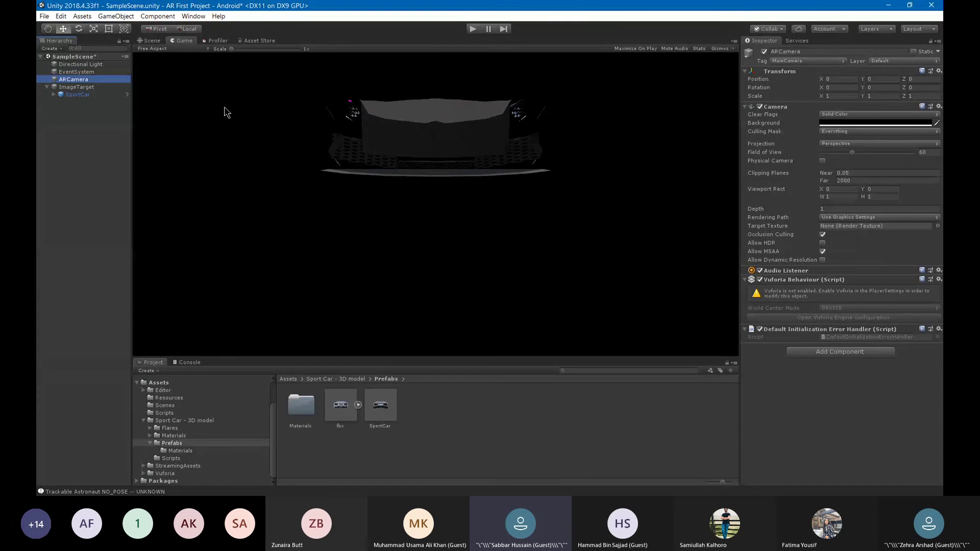
click(45, 16)
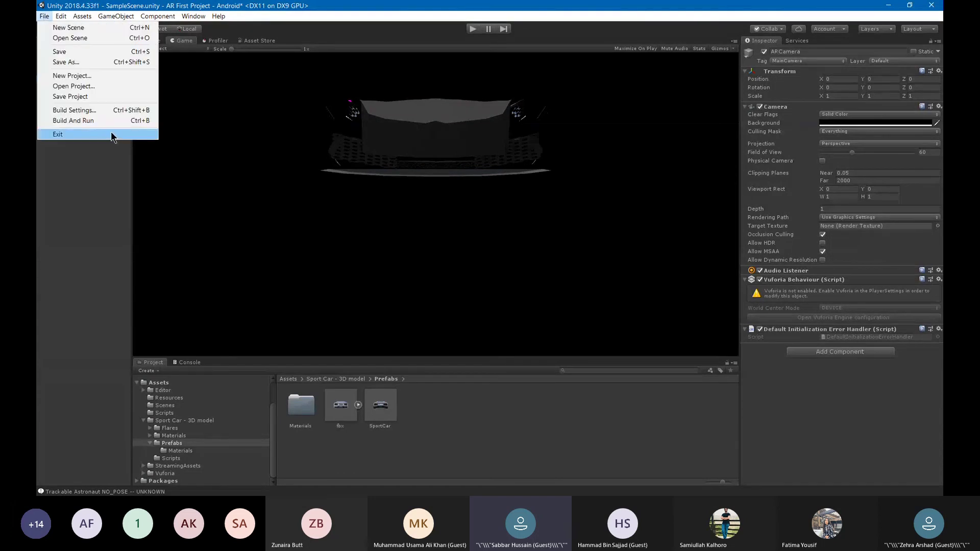
click(74, 110)
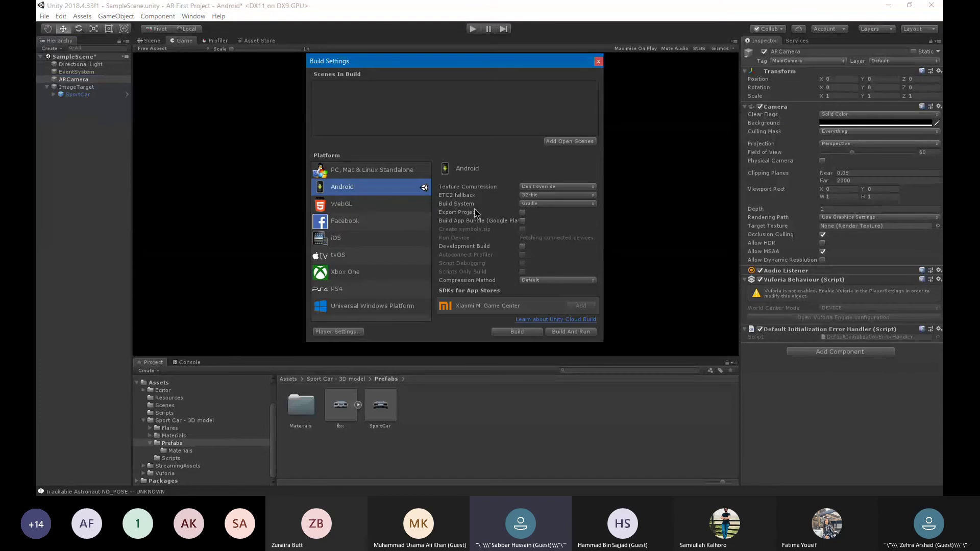
click(347, 332)
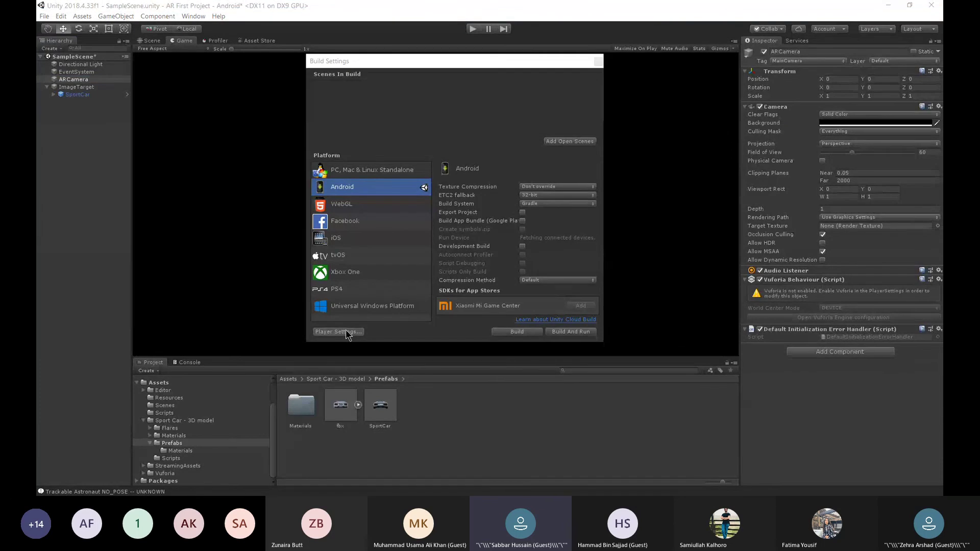
click(560, 143)
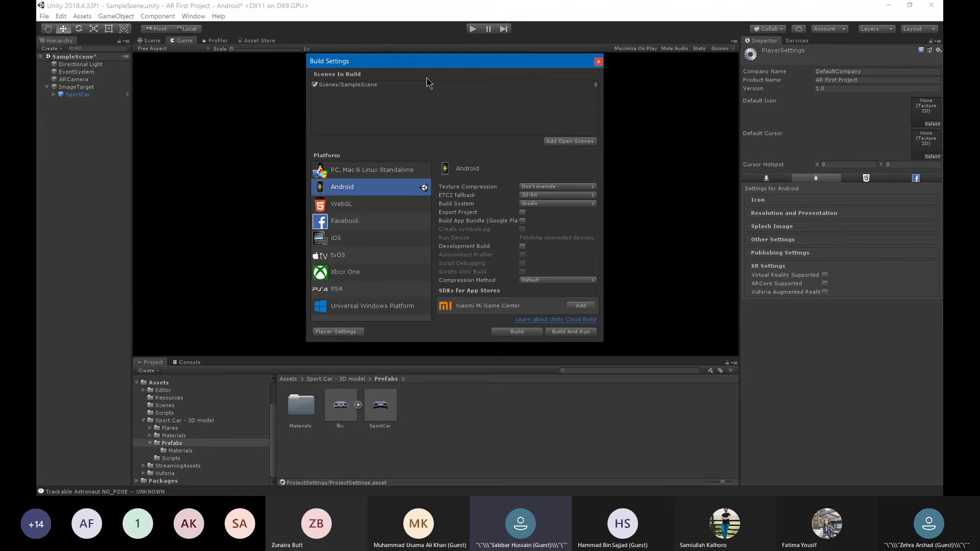
click(372, 86)
click(599, 62)
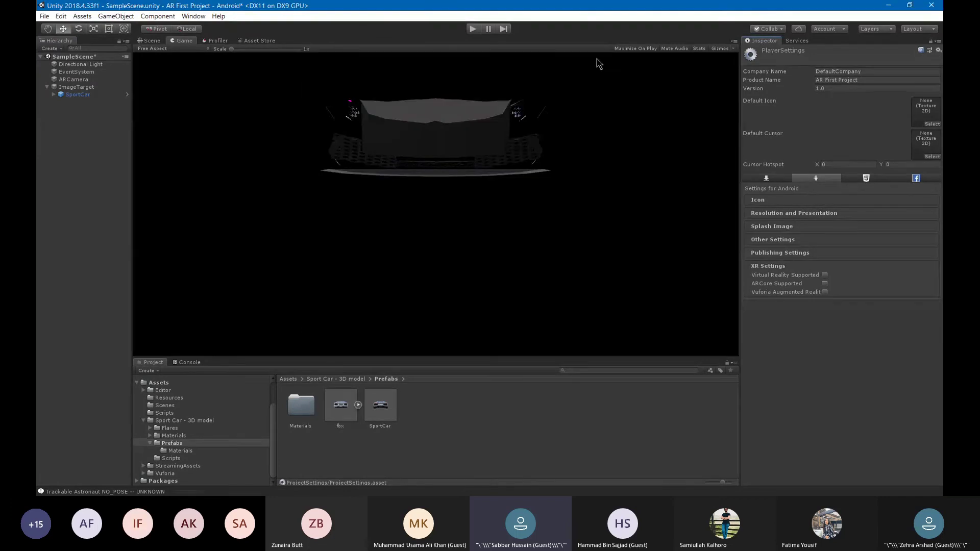
- Tick Vuforia Augmented Reality under XR Settings and review the ARCamera's Vuforia Engine configuration
click(824, 293)
click(62, 82)
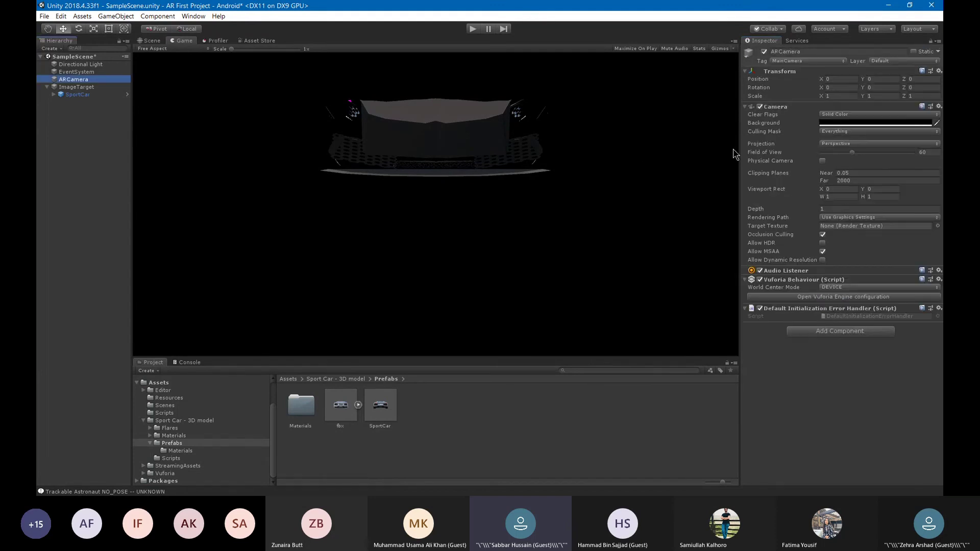
click(814, 298)
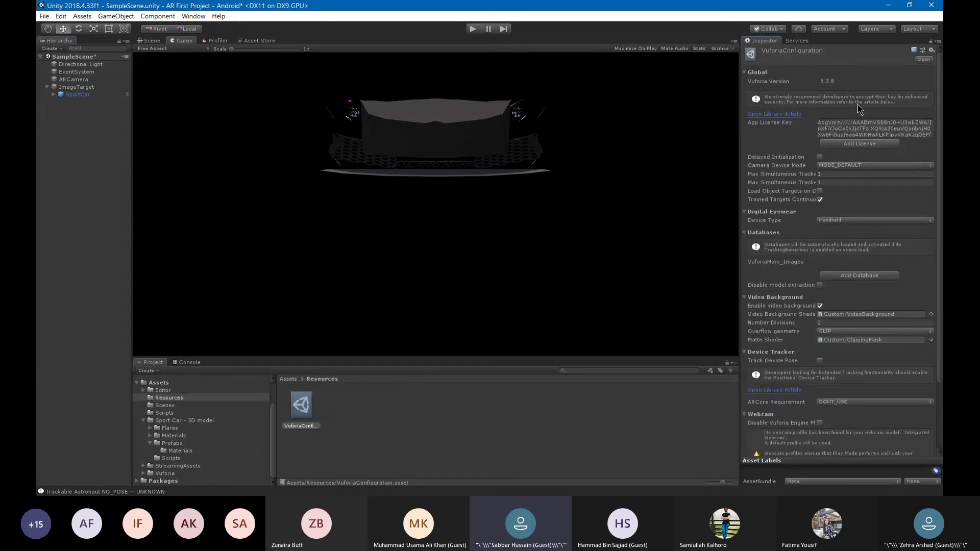
scroll(869, 361, down, 3)
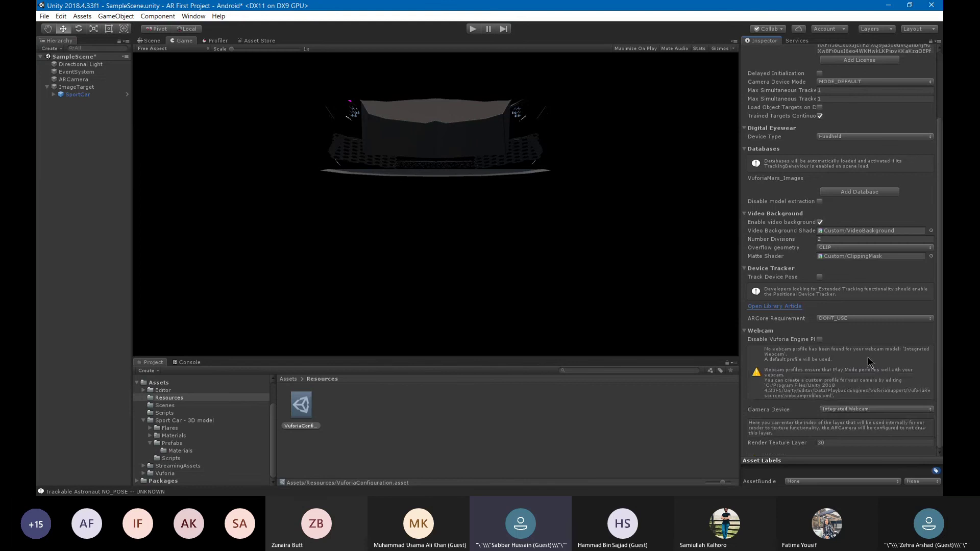
click(102, 191)
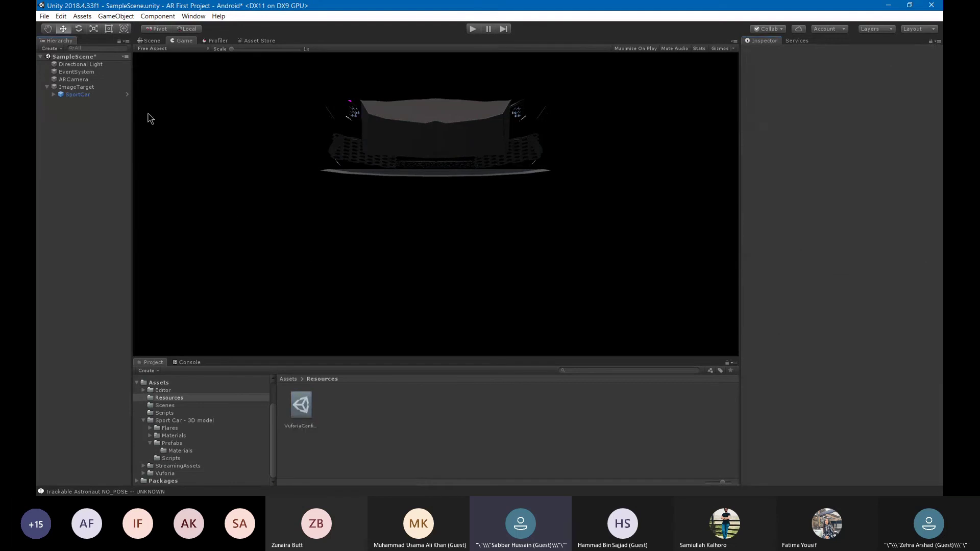
- Run Play mode with the phone's Astronaut image on the webcam, clear the Console, then stop
click(473, 28)
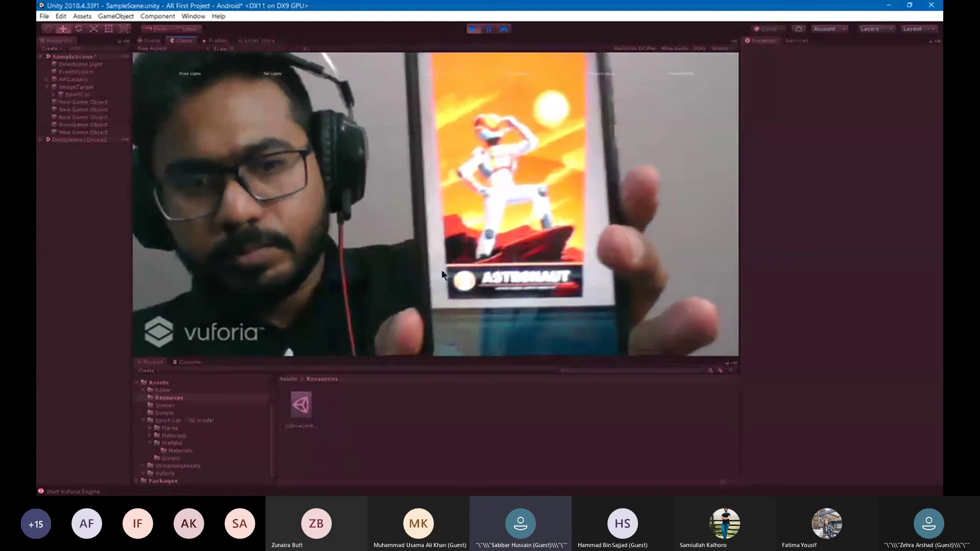
click(189, 362)
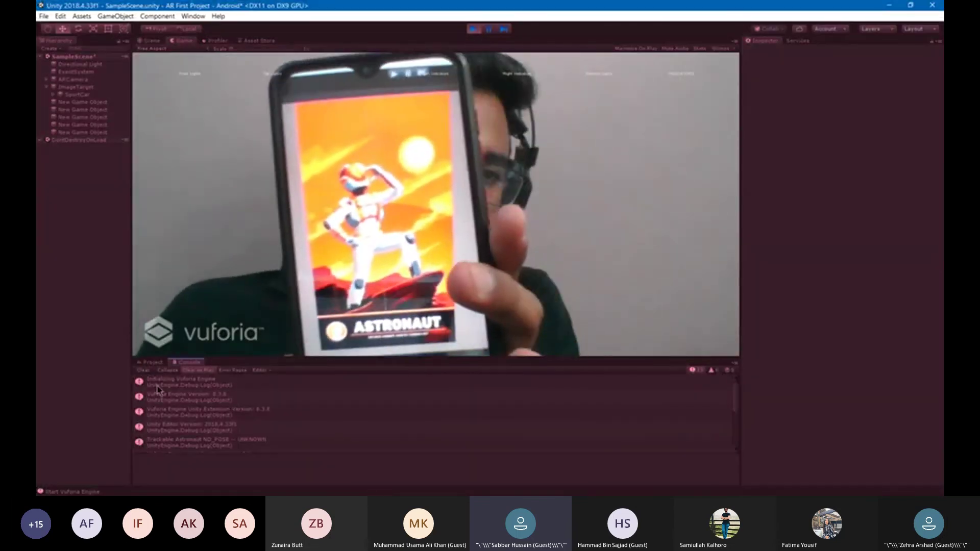
click(143, 370)
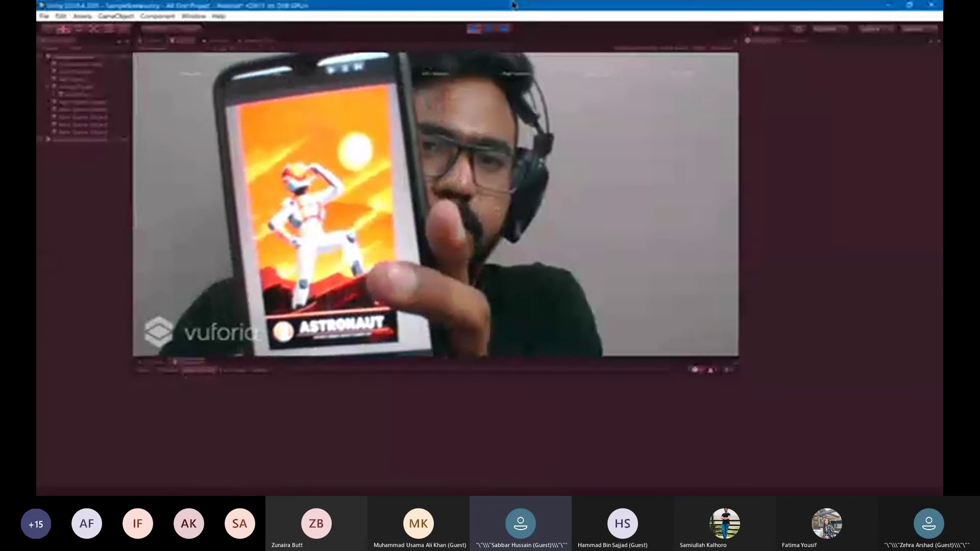
click(474, 28)
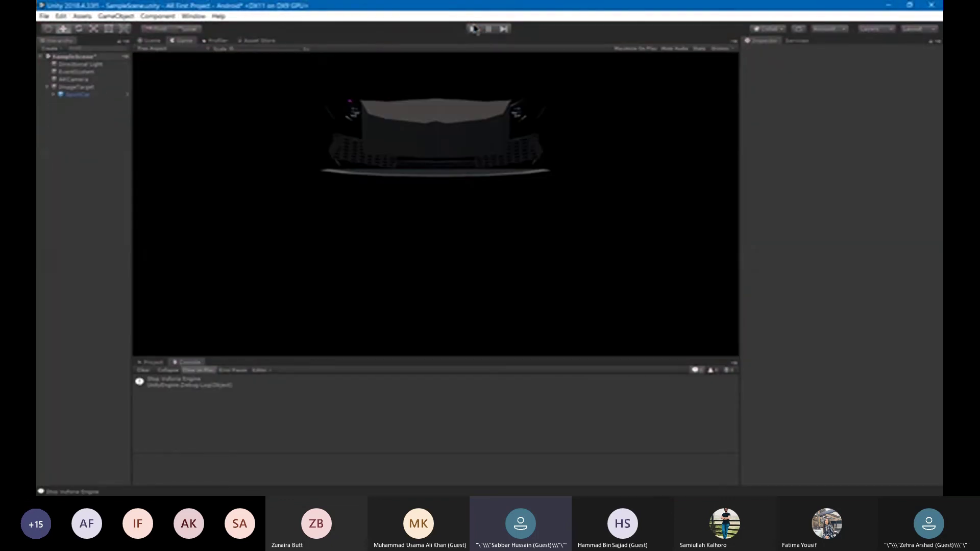
- Rerun Play mode to track the SportCar on the Astronaut image, checking the Vuforia version logs, then stop
click(473, 29)
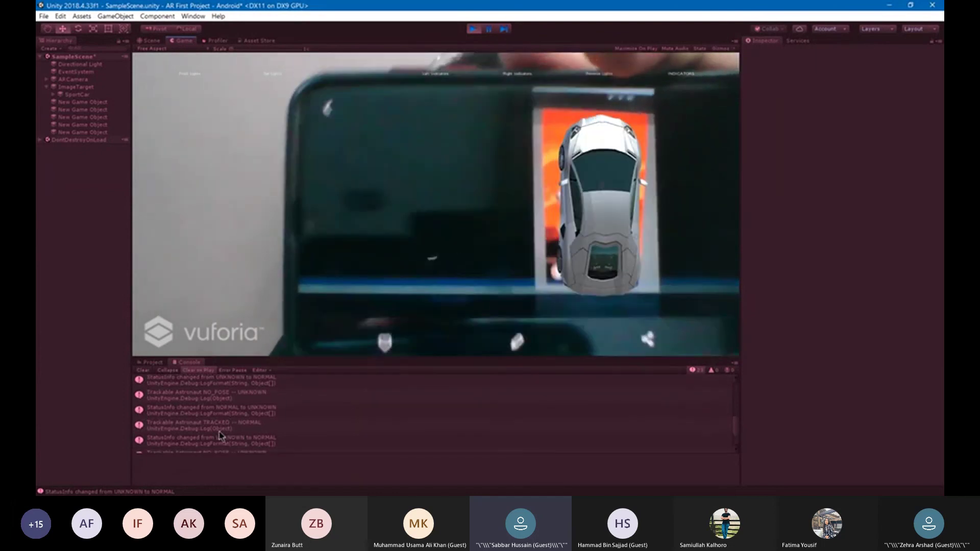
scroll(220, 434, up, 10)
click(203, 383)
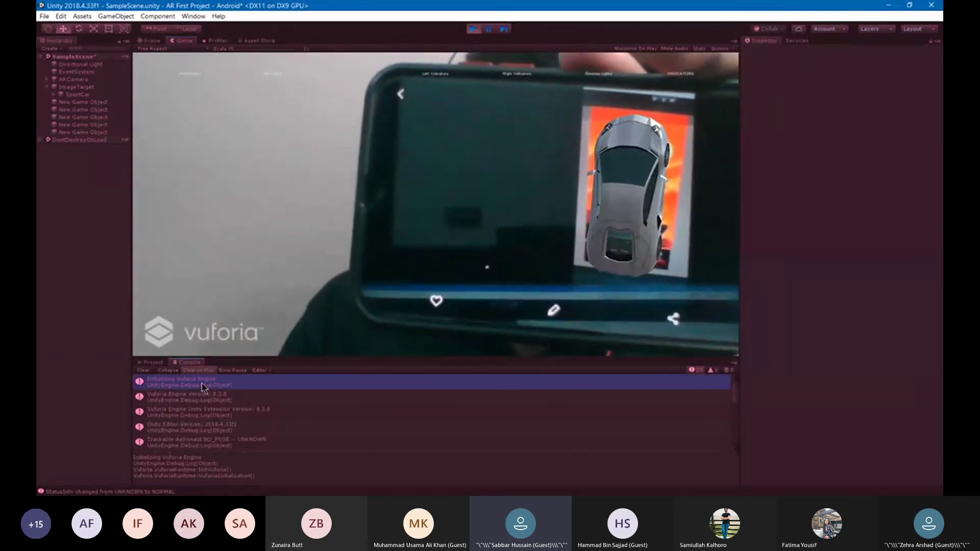
click(196, 399)
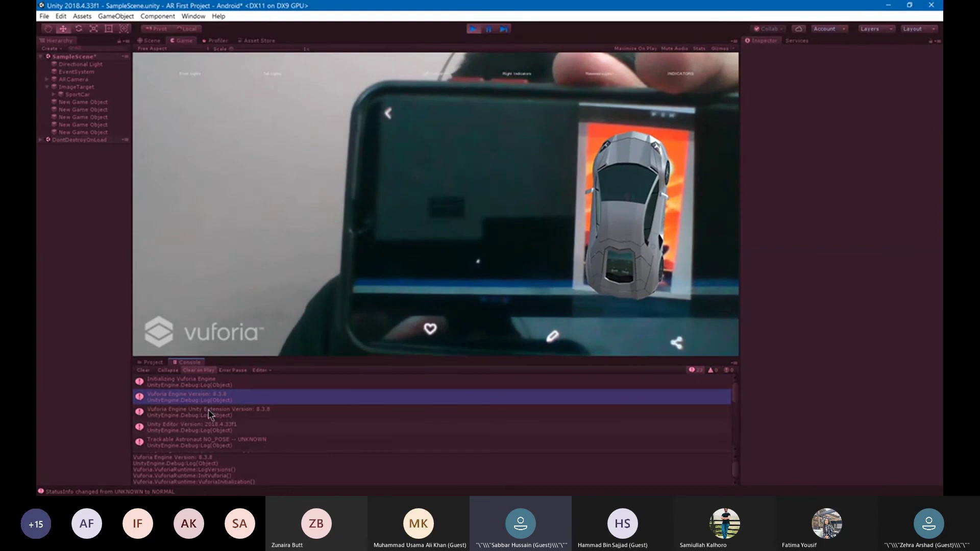
click(208, 412)
scroll(211, 416, down, 5)
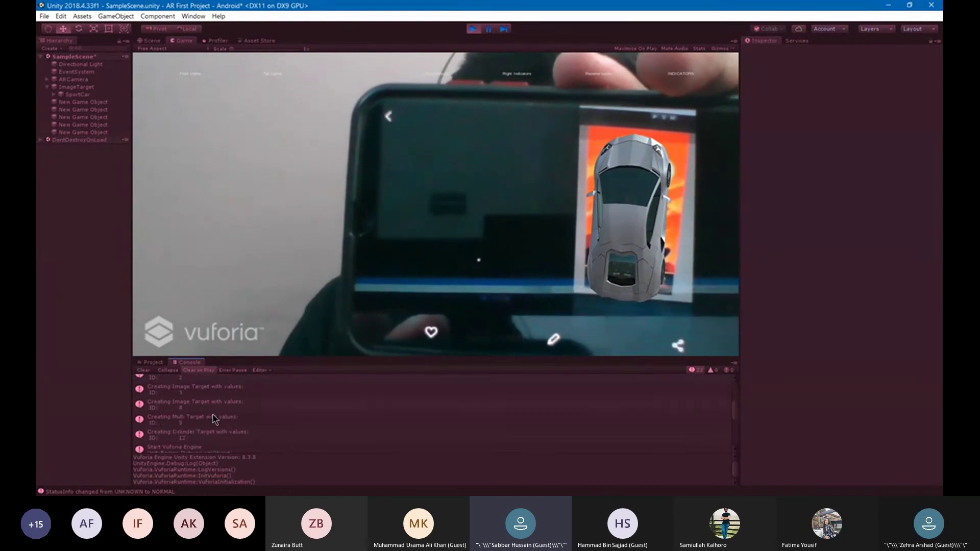
scroll(213, 419, down, 5)
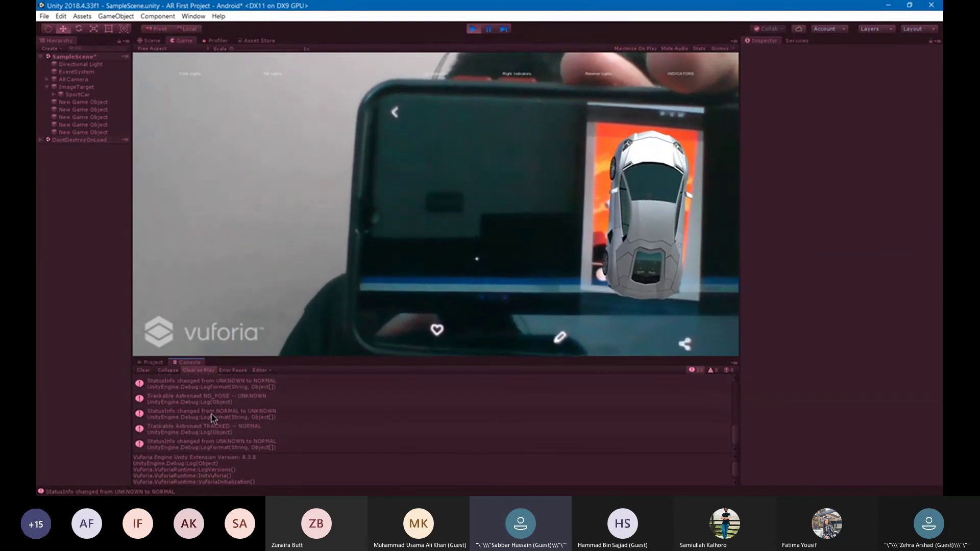
click(474, 29)
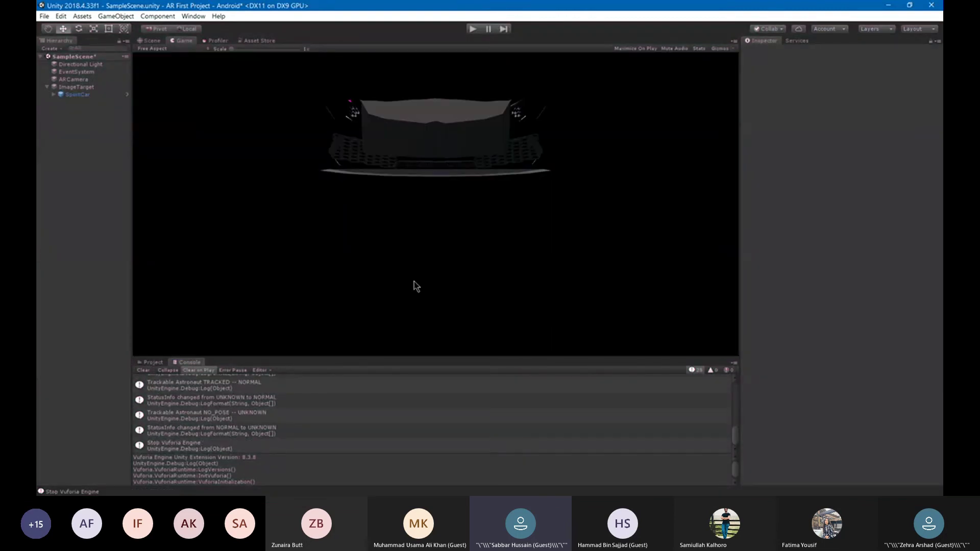
key(alt+Tab)
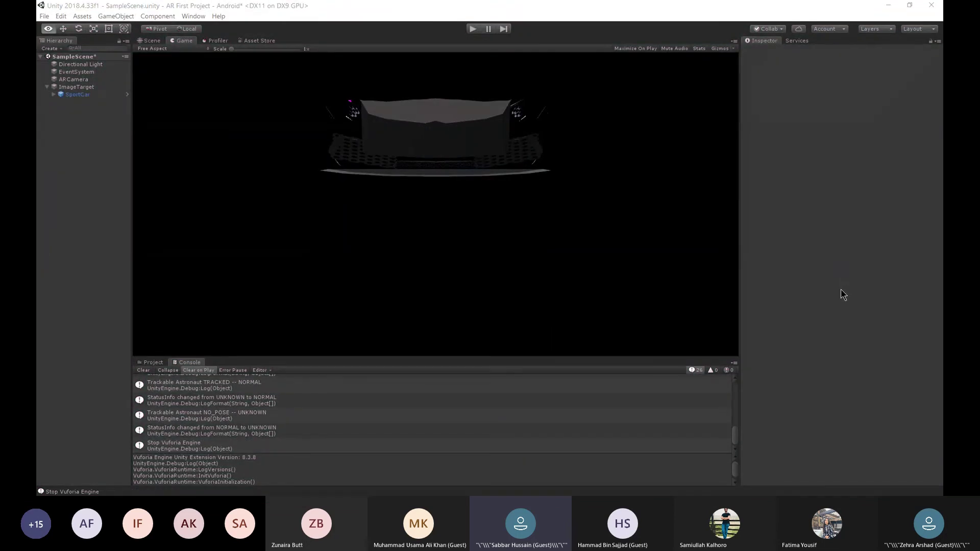
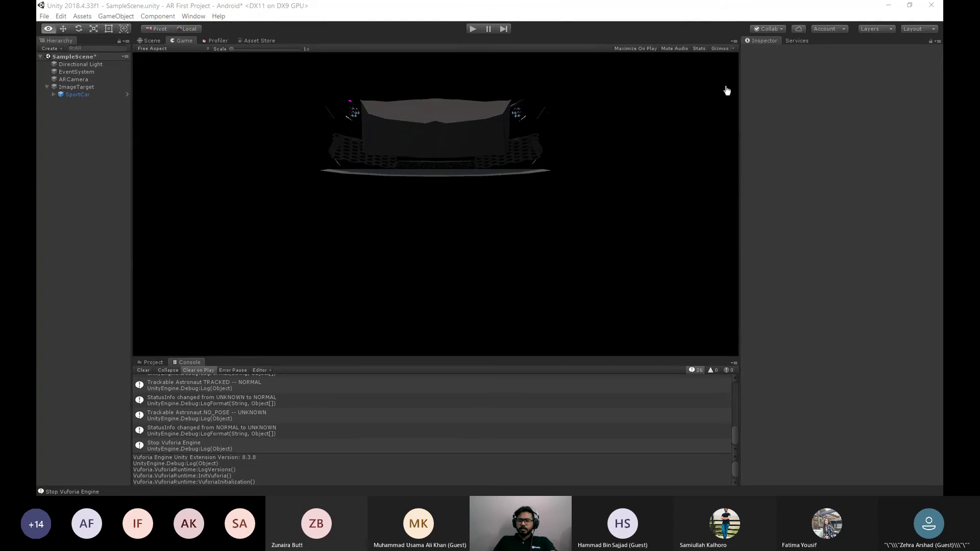
- Switch to the Move tool, clear the Console log, and show the Project panel's assets
key(w)
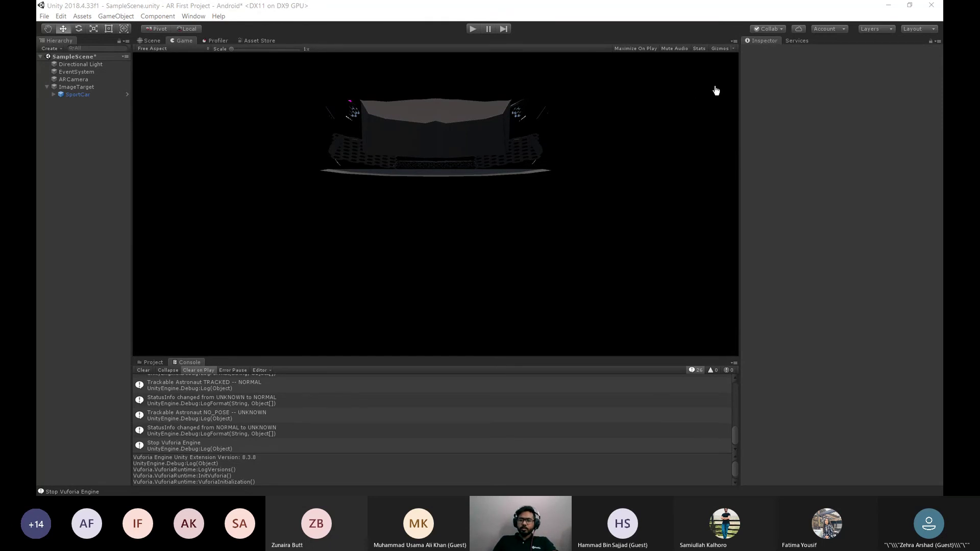
click(715, 88)
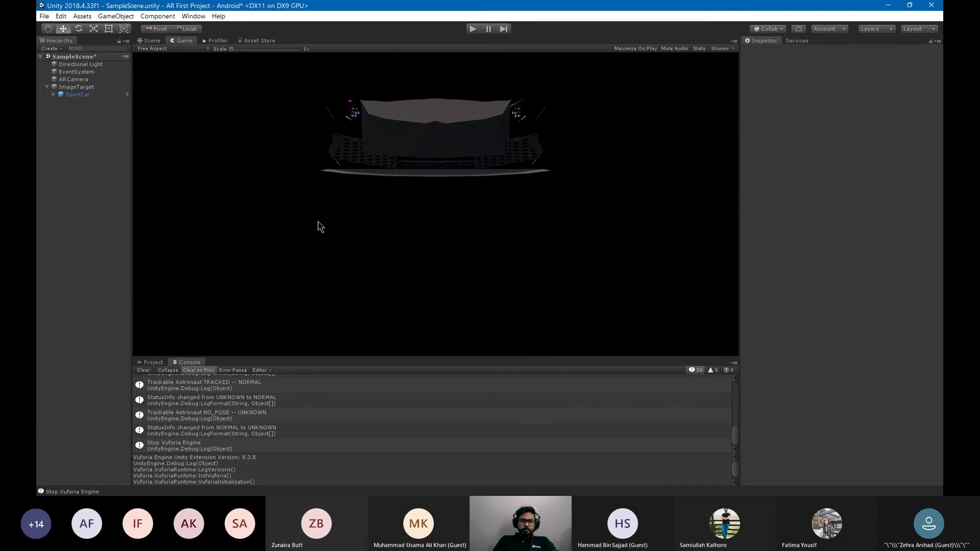
click(155, 363)
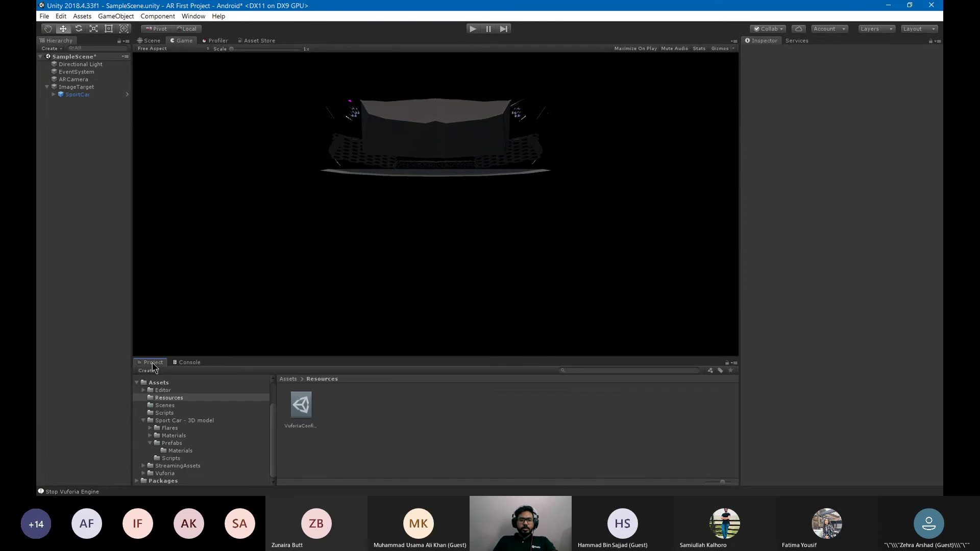
click(184, 363)
click(152, 363)
click(184, 363)
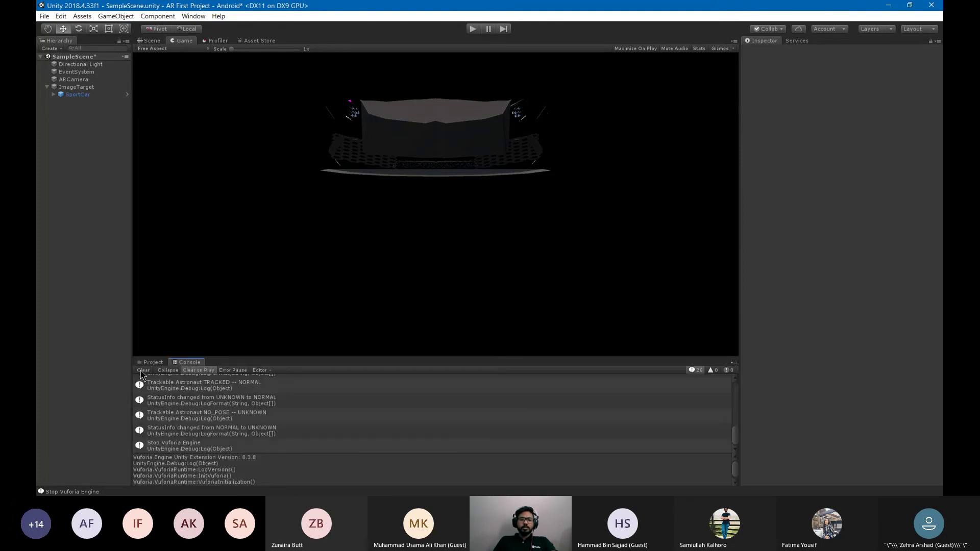
click(142, 372)
click(151, 362)
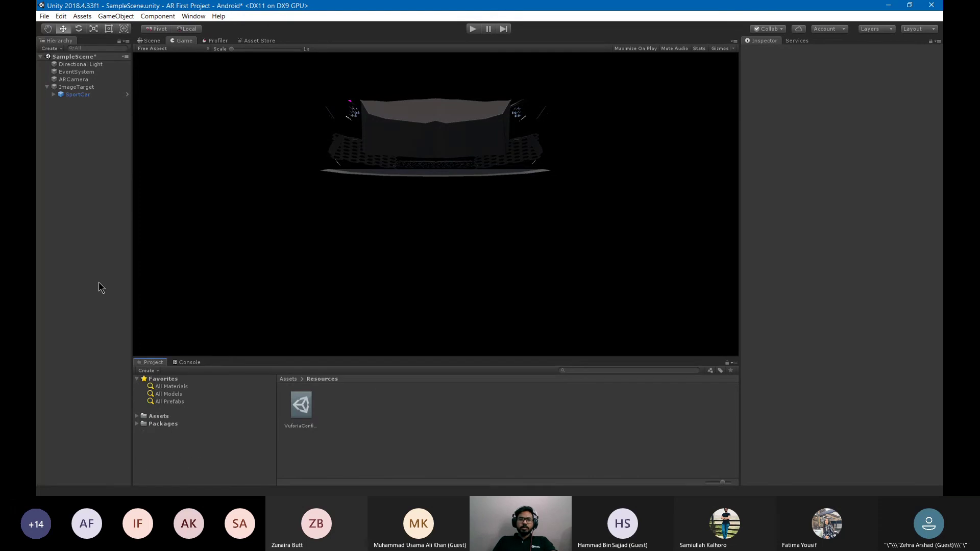
- Open Build Settings, keeping Android texture compression unchanged and Gradle as the build system
click(45, 18)
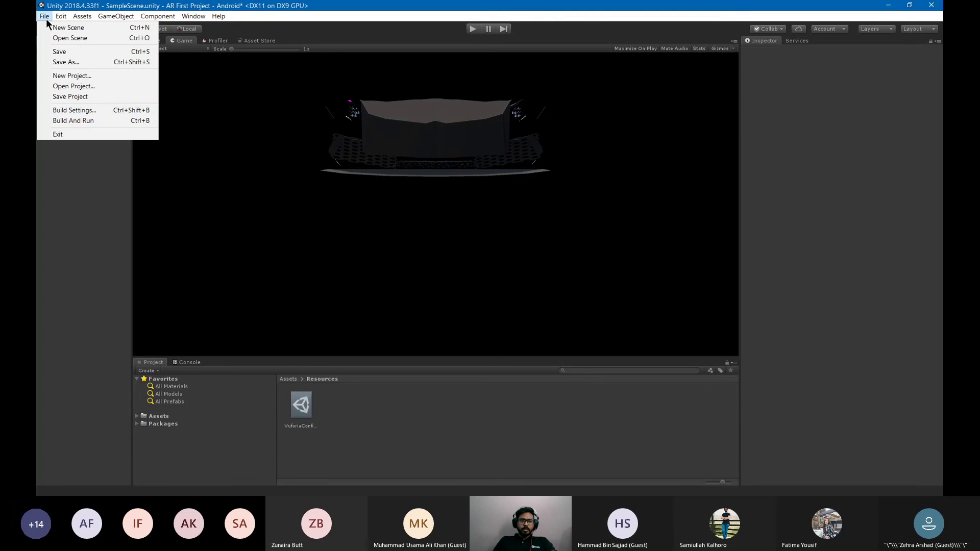
click(85, 111)
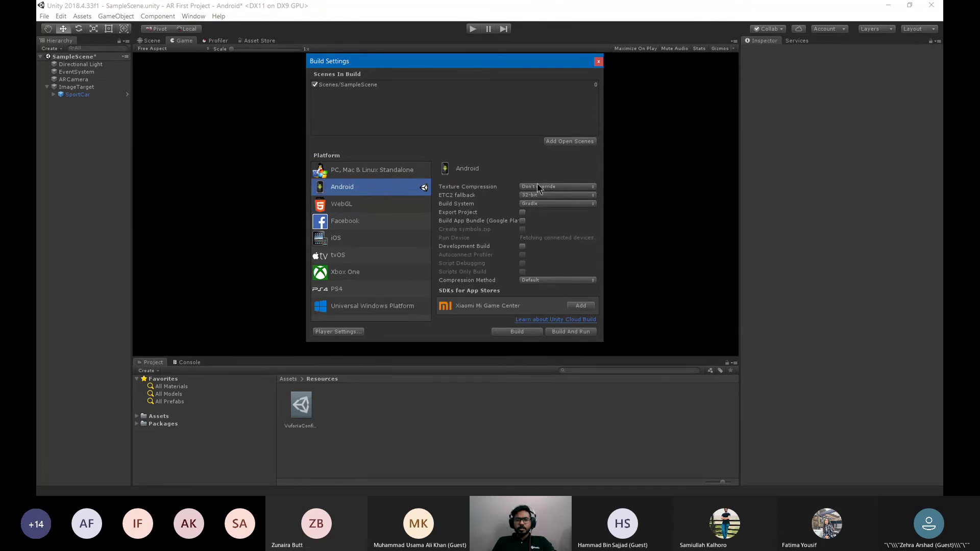
click(548, 186)
click(548, 186)
click(544, 203)
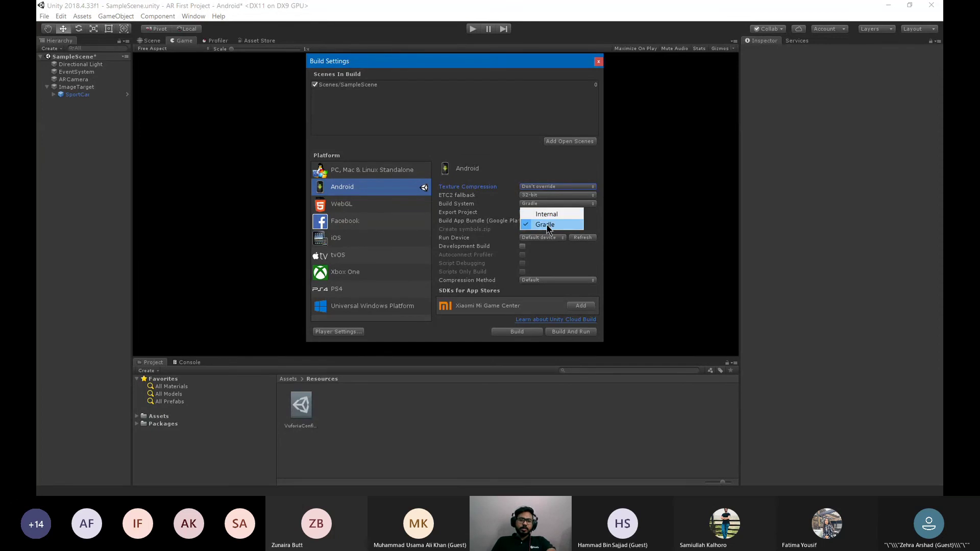
click(549, 225)
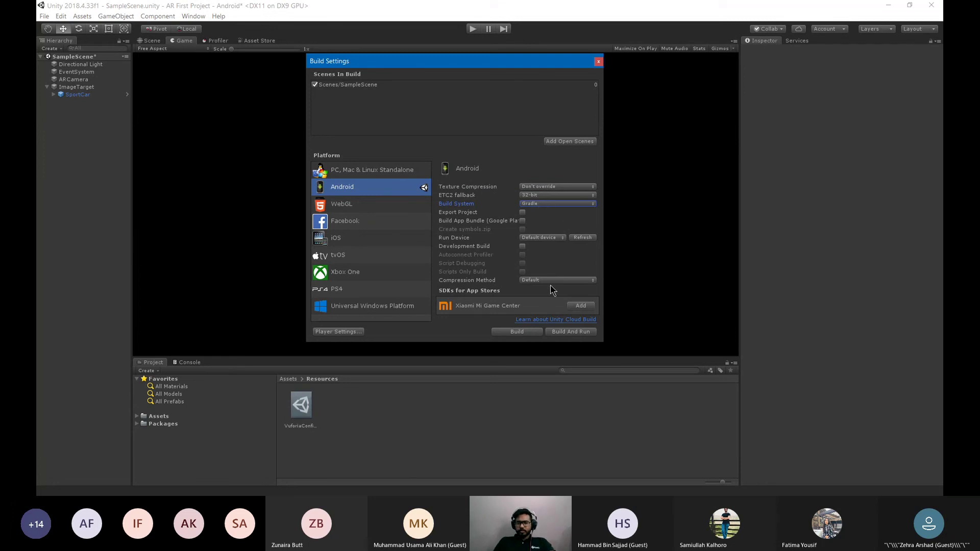
- Remove SampleScene from Scenes In Build and re-add it with Add Open Scenes
click(350, 86)
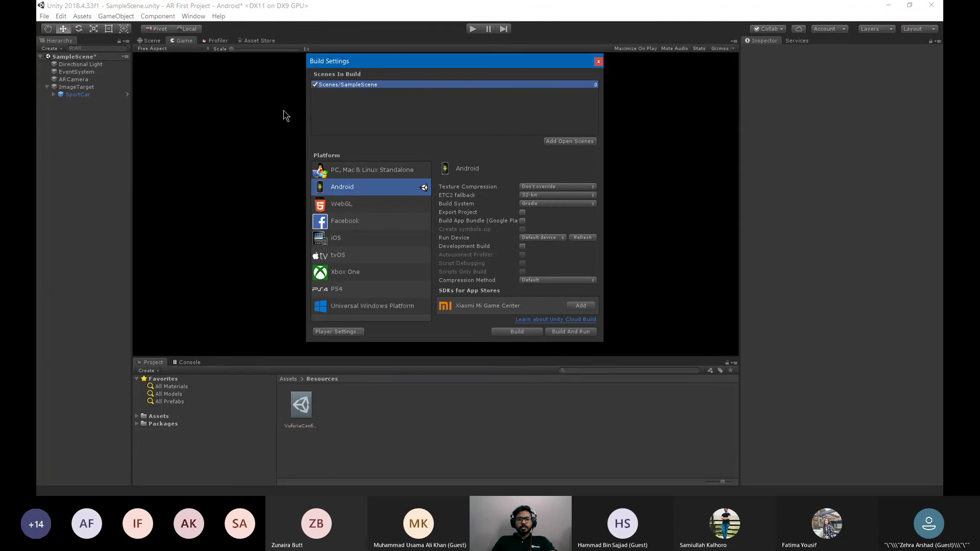
click(86, 99)
click(81, 64)
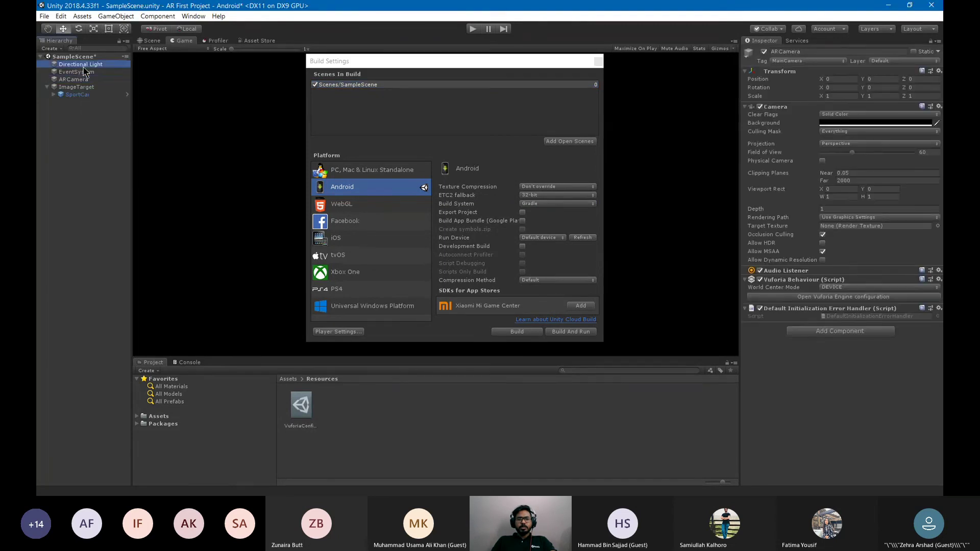
click(481, 124)
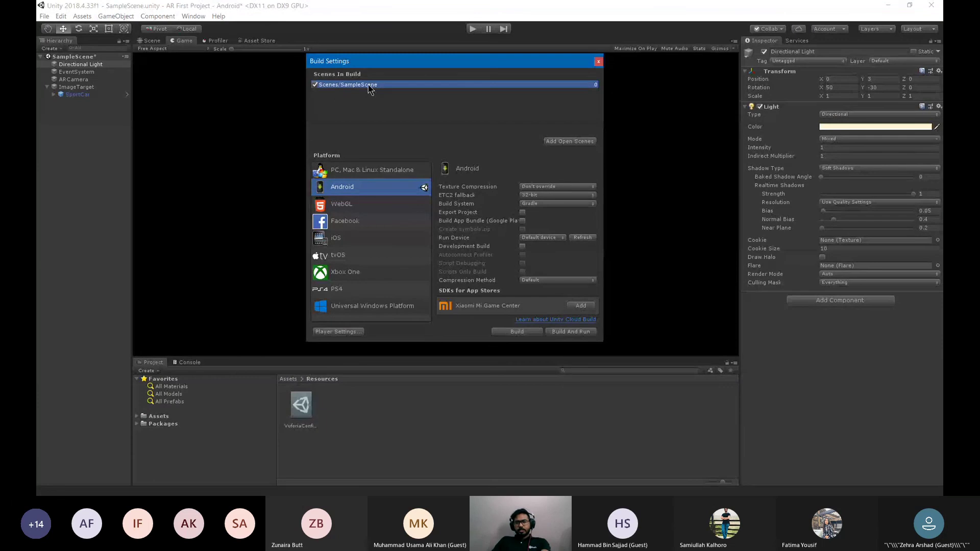
key(Delete)
click(561, 143)
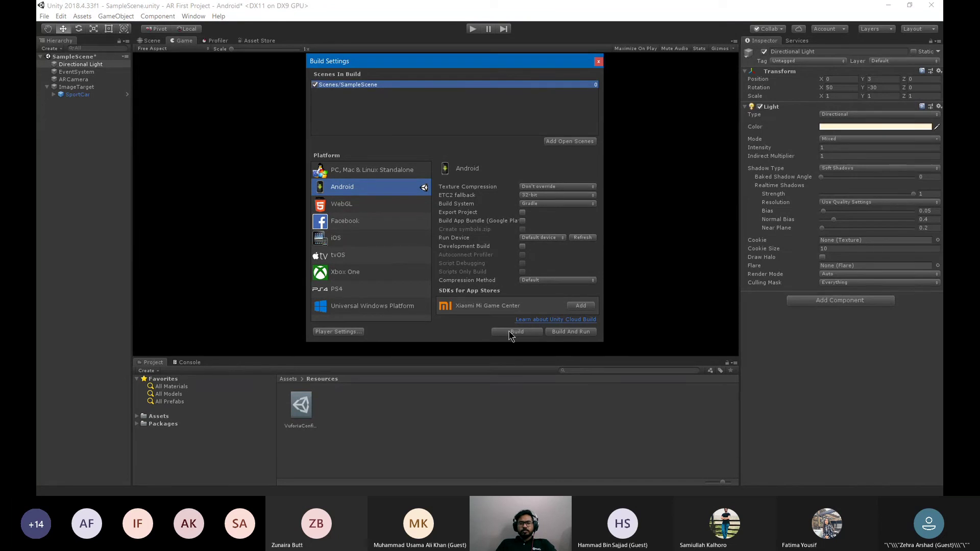
- Open the Android Player Settings, expand Other Settings, and scroll to the Identification section
click(325, 332)
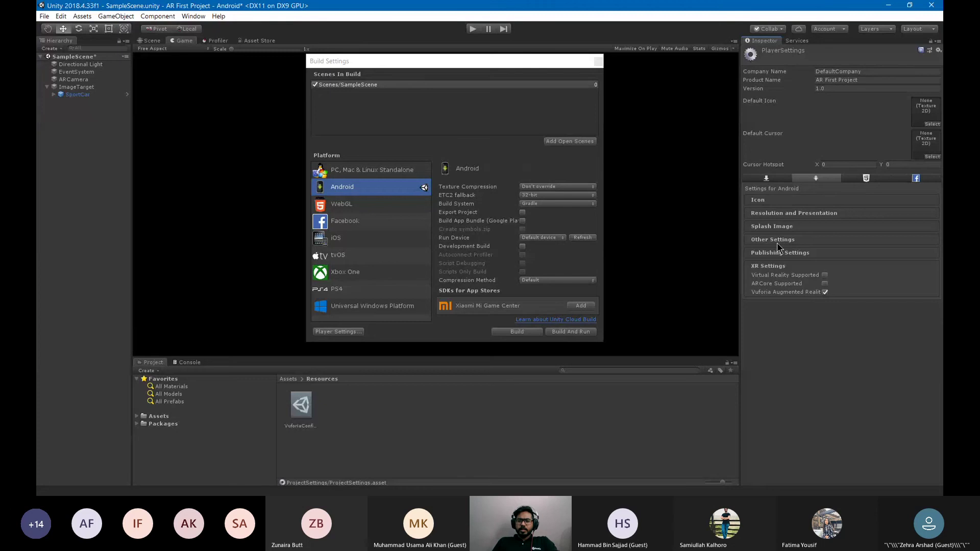
click(777, 240)
scroll(853, 245, down, 10)
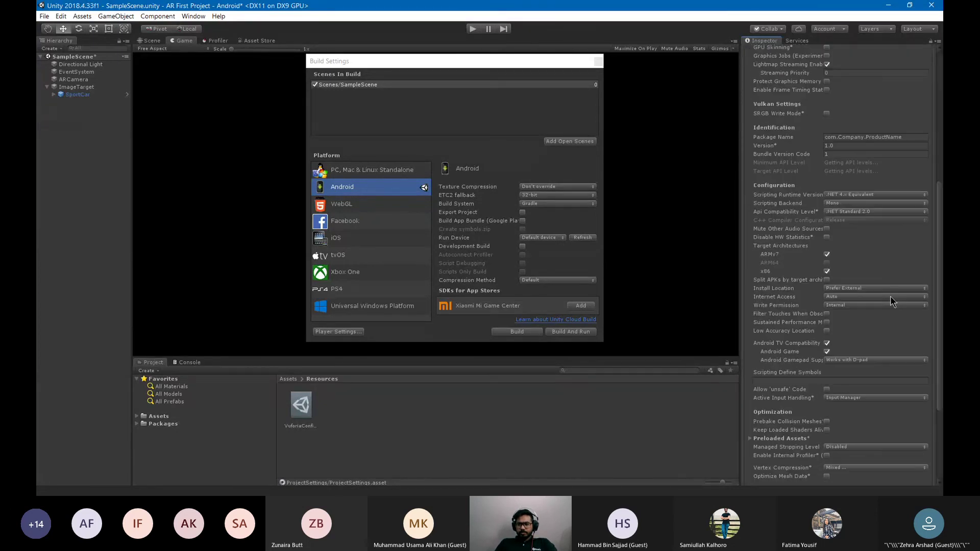
scroll(866, 269, down, 5)
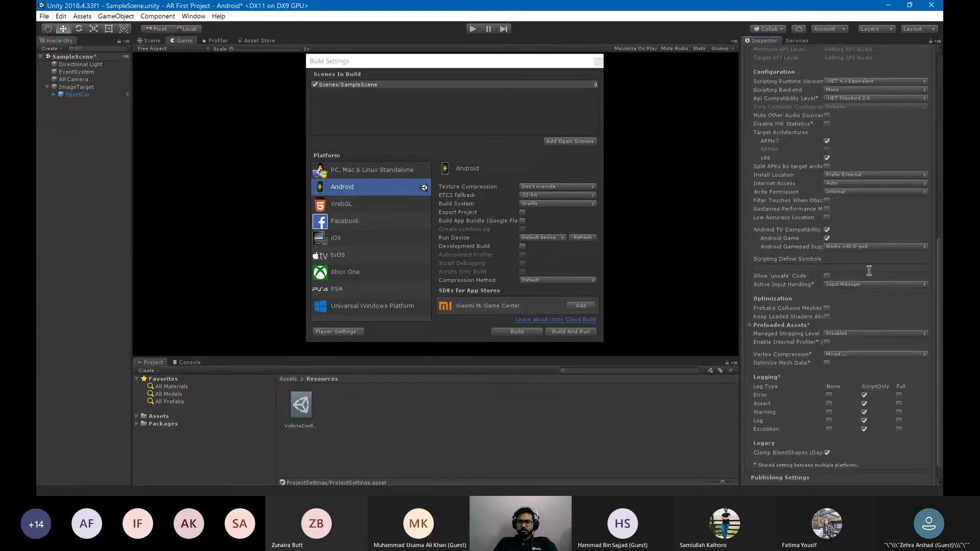
scroll(869, 271, down, 1)
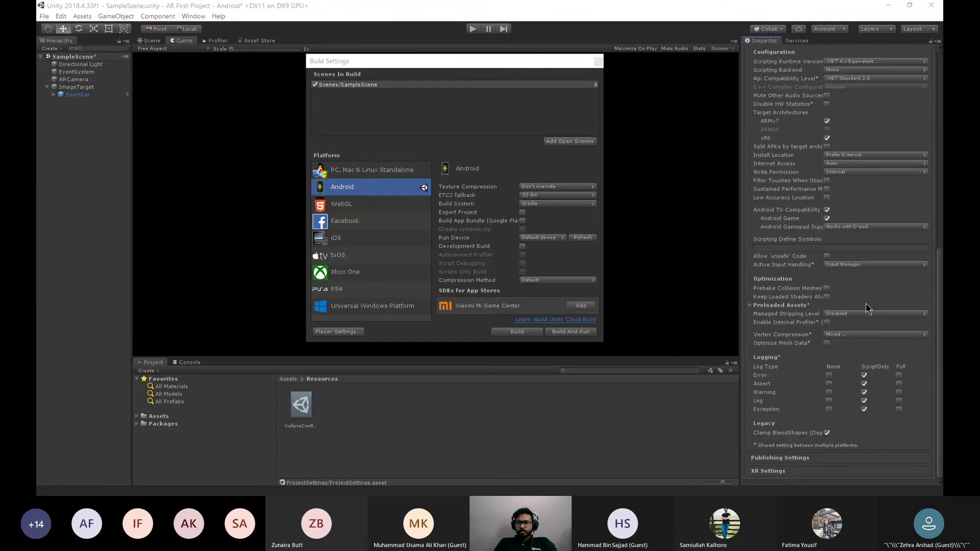
scroll(866, 303, up, 3)
scroll(859, 338, up, 3)
scroll(861, 339, up, 3)
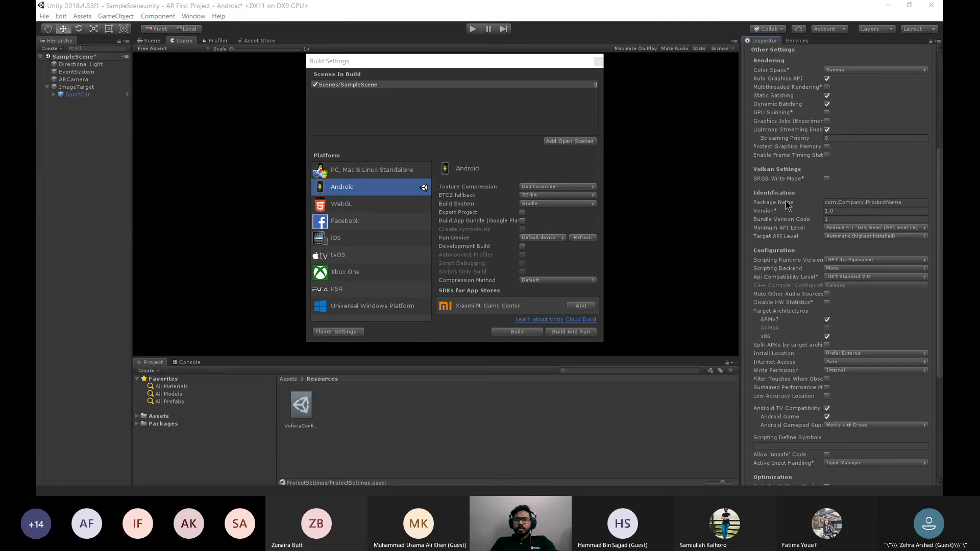
- Change the package name from com.Company.ProductName to com.PAF.FirstARProject
double_click(836, 201)
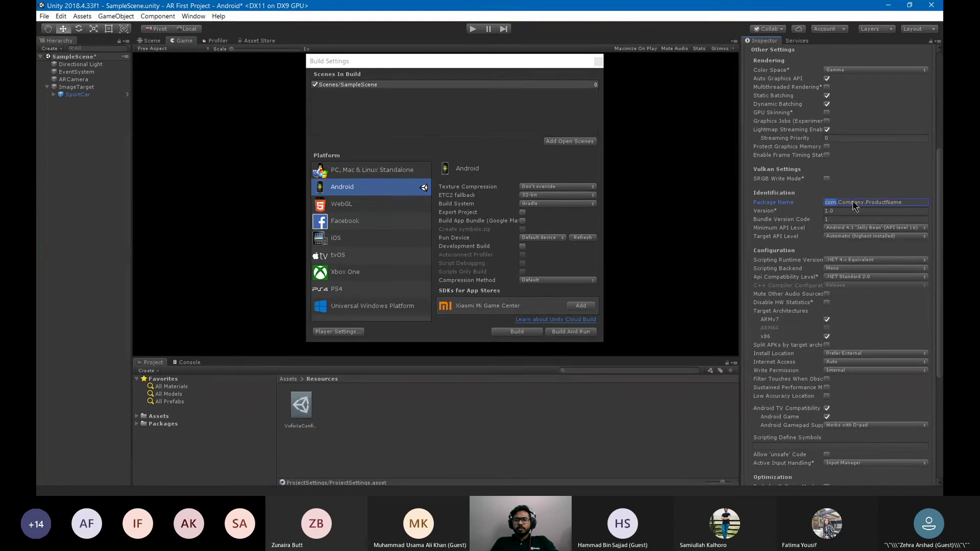
double_click(882, 202)
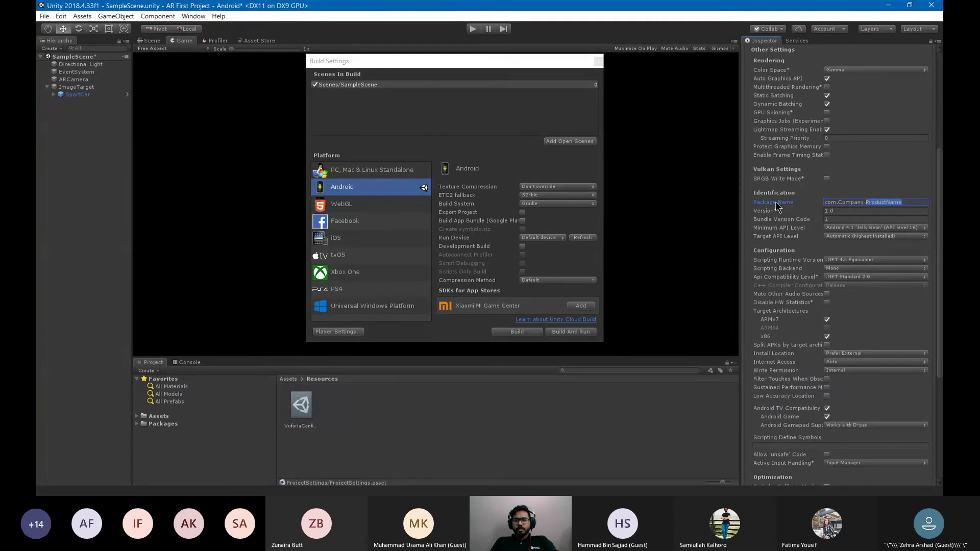
click(857, 204)
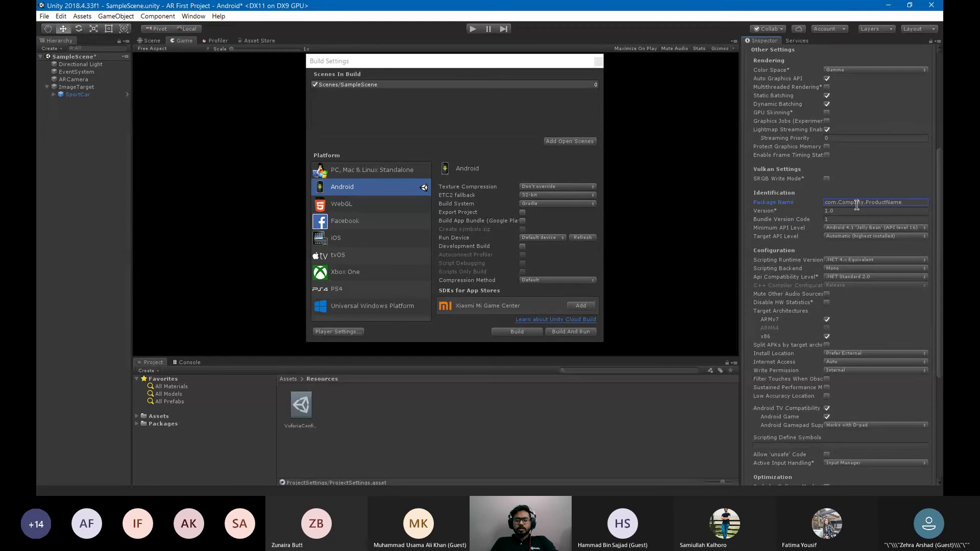
drag(829, 202, 818, 203)
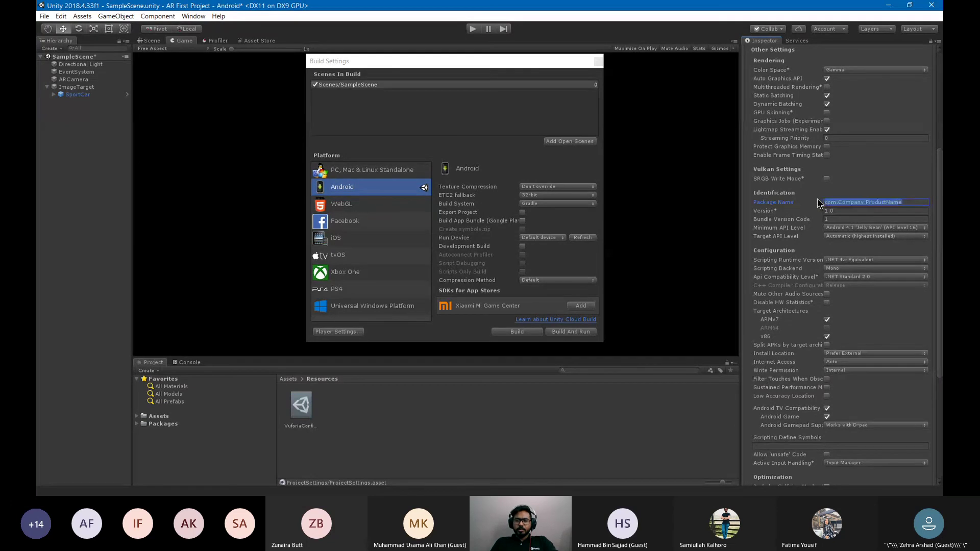
key(End)
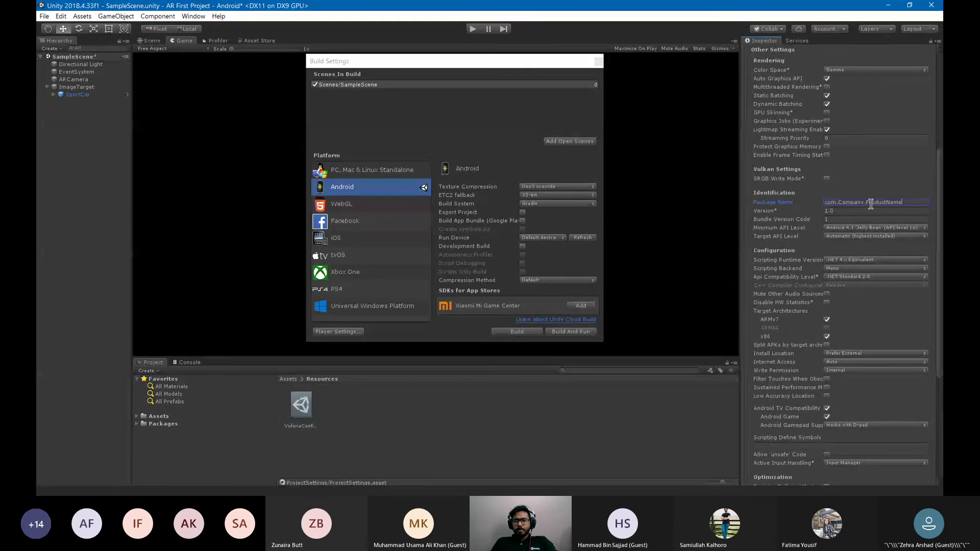
double_click(853, 202)
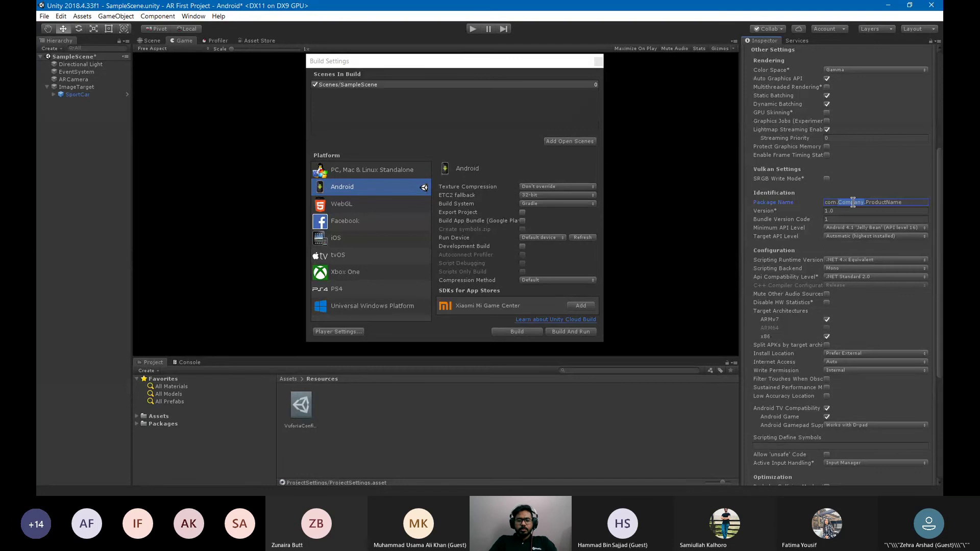
text(PAF)
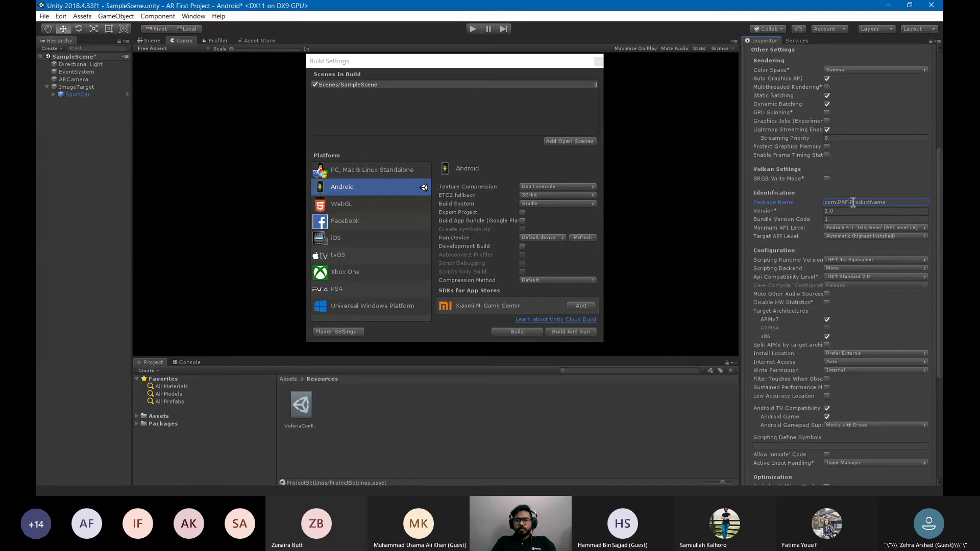
double_click(870, 203)
text(FIRS)
text(irstAR)
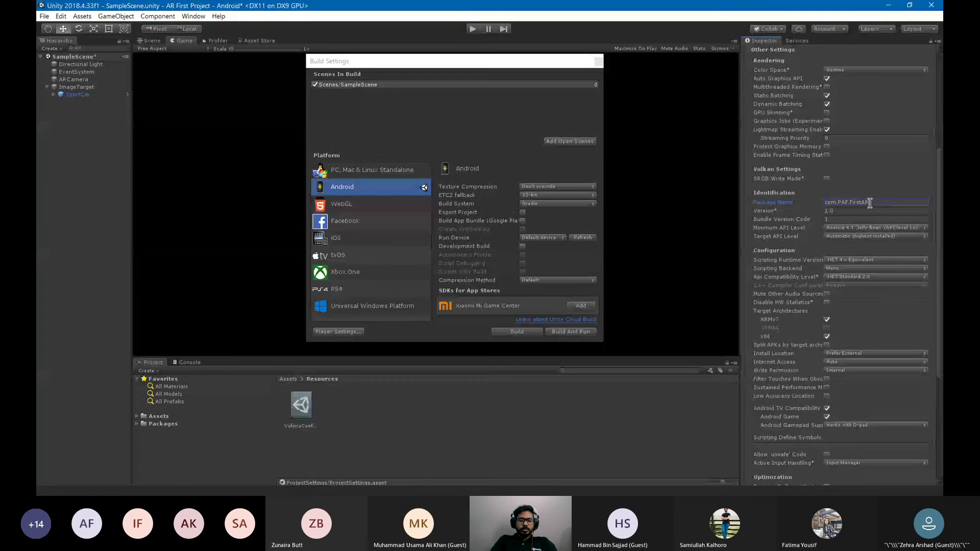
text(Project)
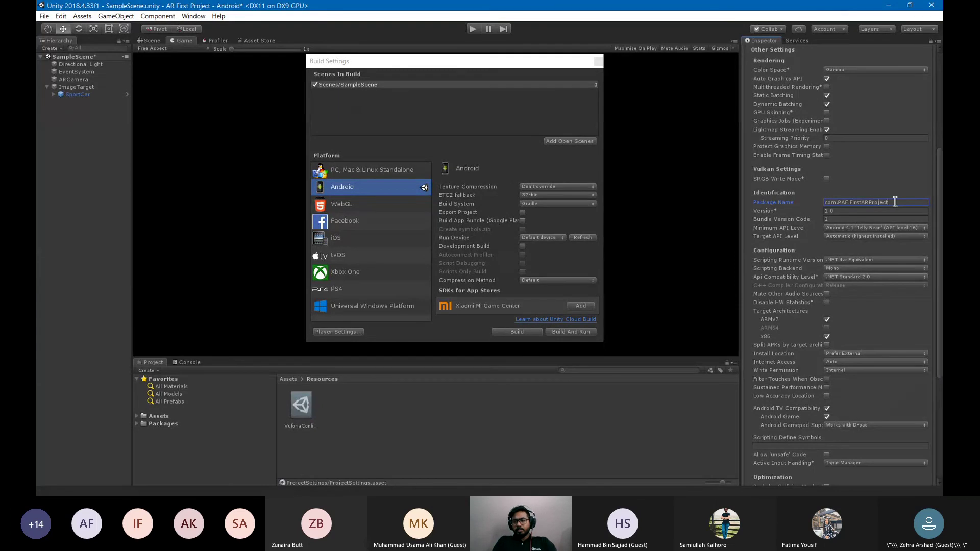
double_click(901, 203)
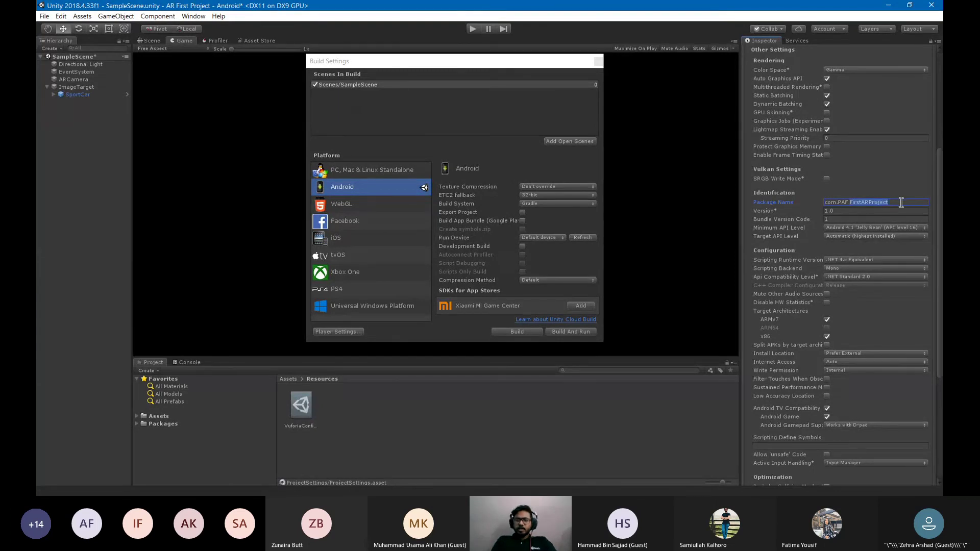
- Check the Version and Bundle Version Code, then bring up the Minimum API Level choices
click(855, 211)
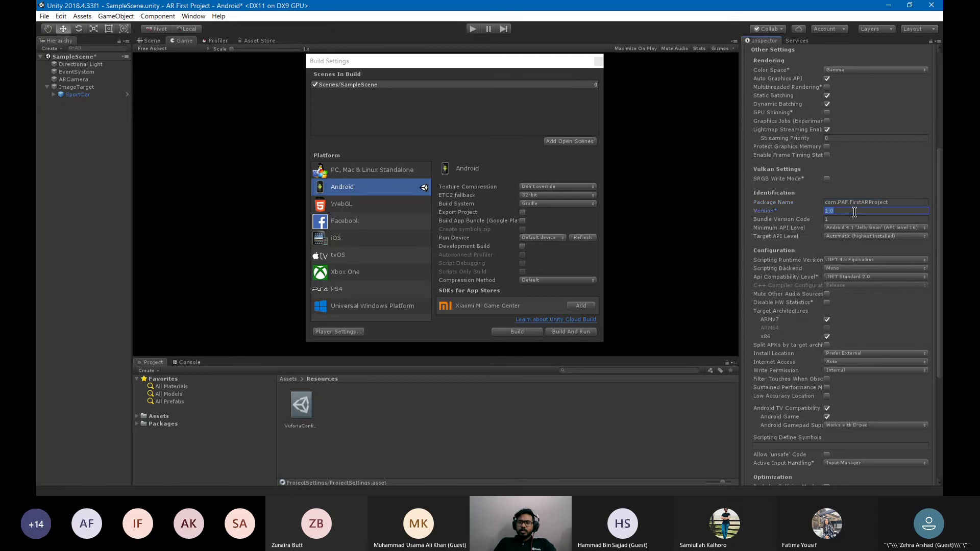
click(860, 219)
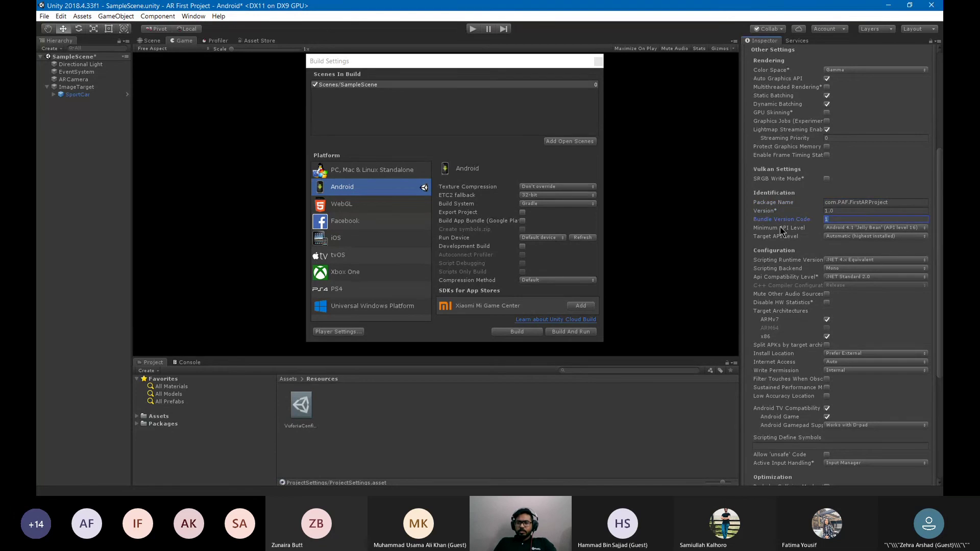
click(864, 229)
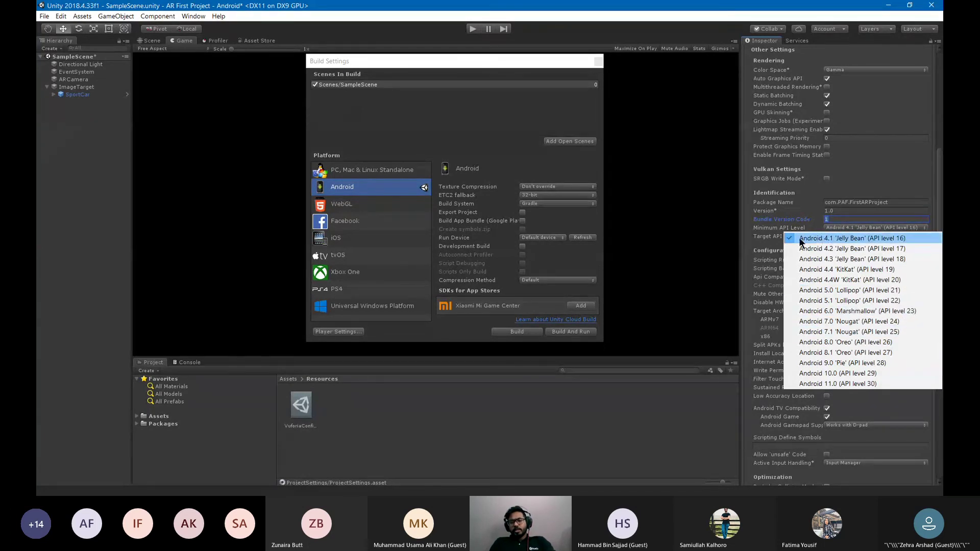
- Keep the minimum API level at Android 4.1 'Jelly Bean' (API level 16)
click(869, 203)
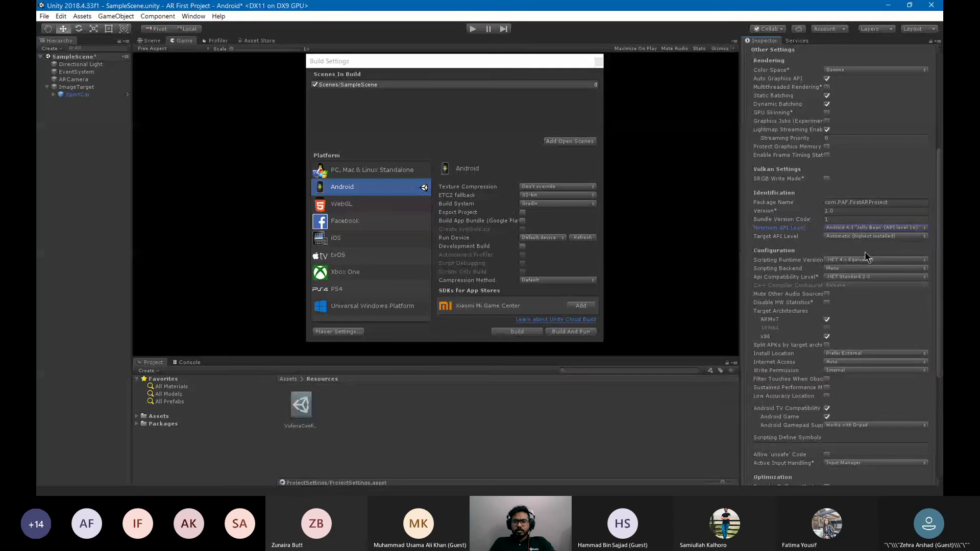
scroll(859, 266, down, 3)
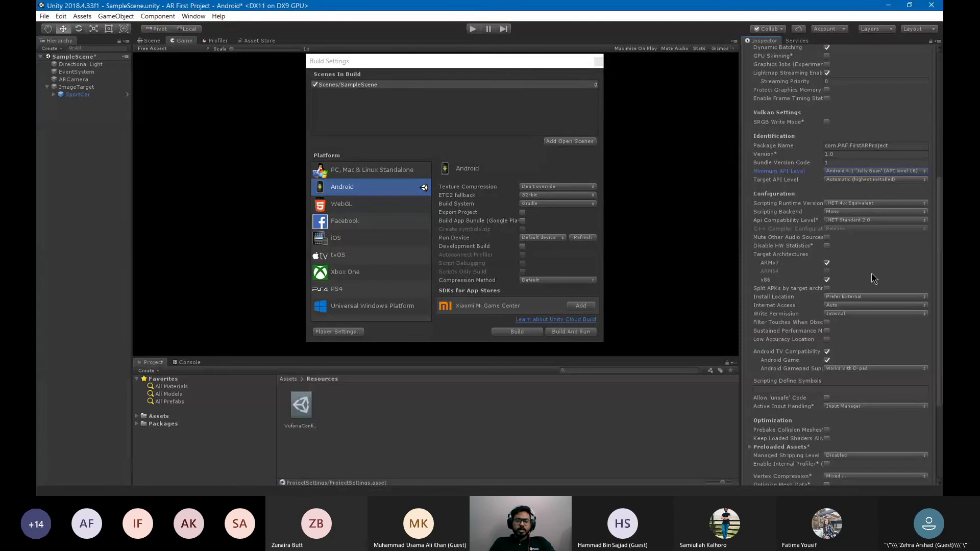
click(885, 173)
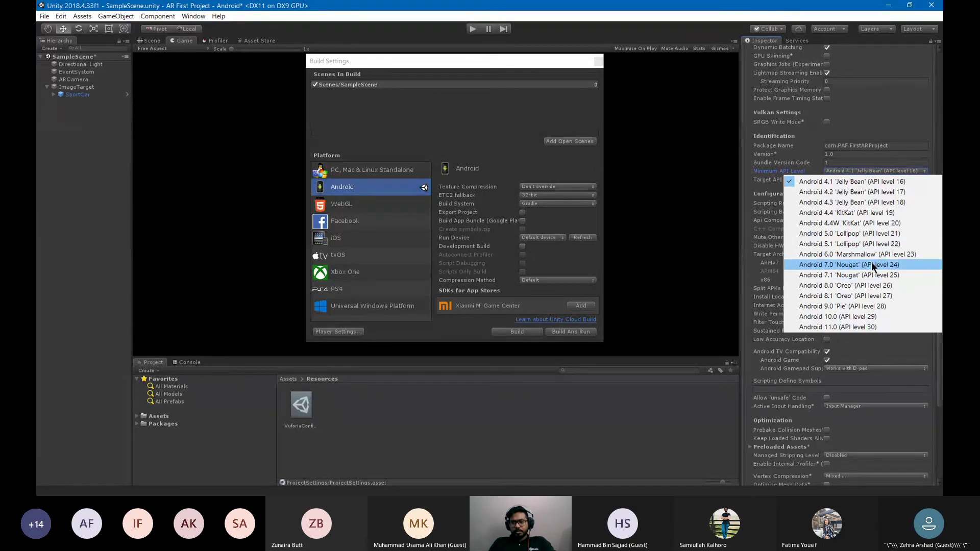
click(761, 254)
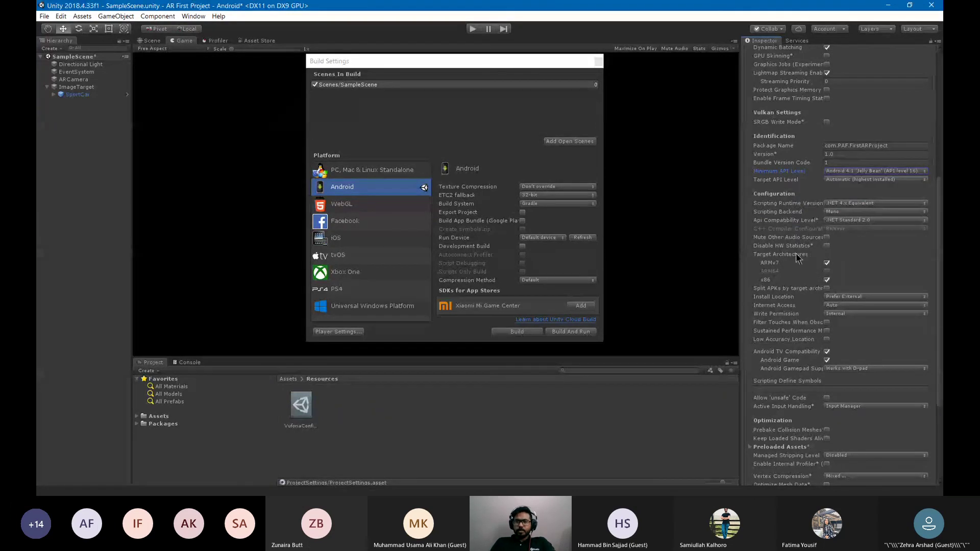
scroll(863, 299, down, 5)
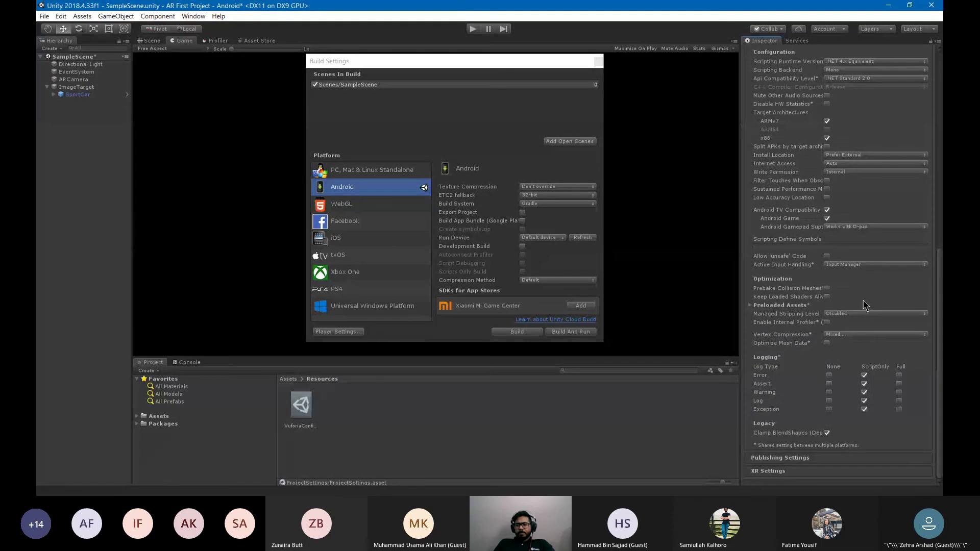
scroll(866, 309, up, 3)
scroll(866, 310, up, 5)
scroll(866, 310, up, 3)
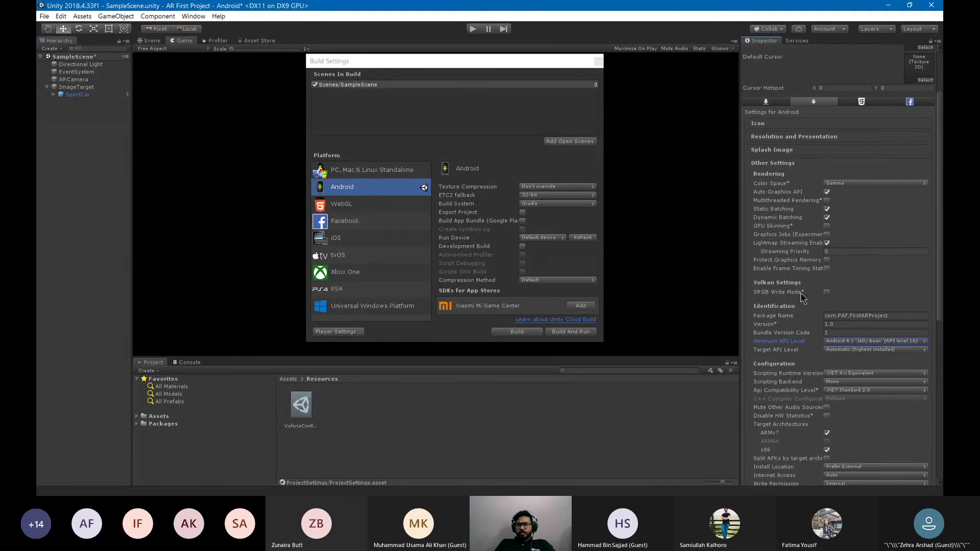
- Select the full package name text com.PAF.FirstARProject
click(893, 315)
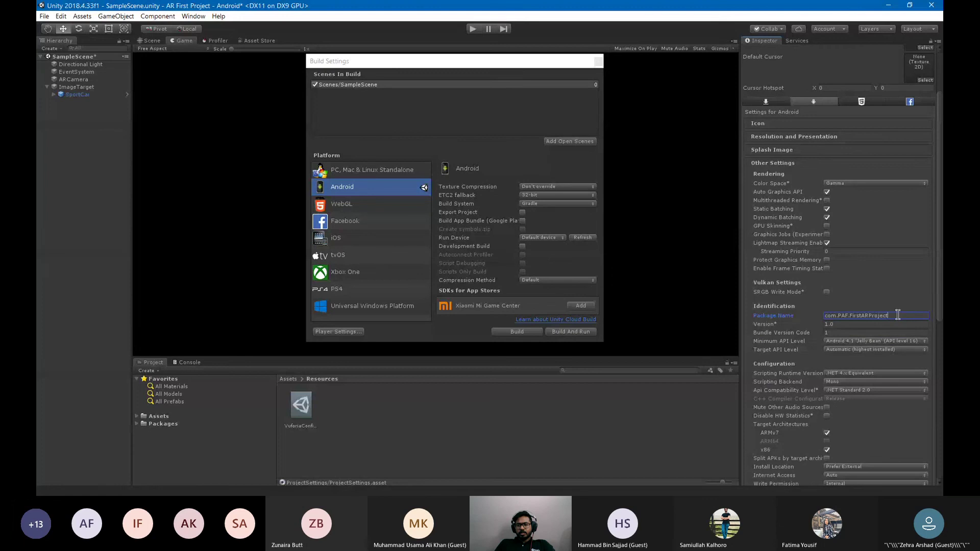
drag(869, 317, 803, 317)
scroll(785, 204, up, 4)
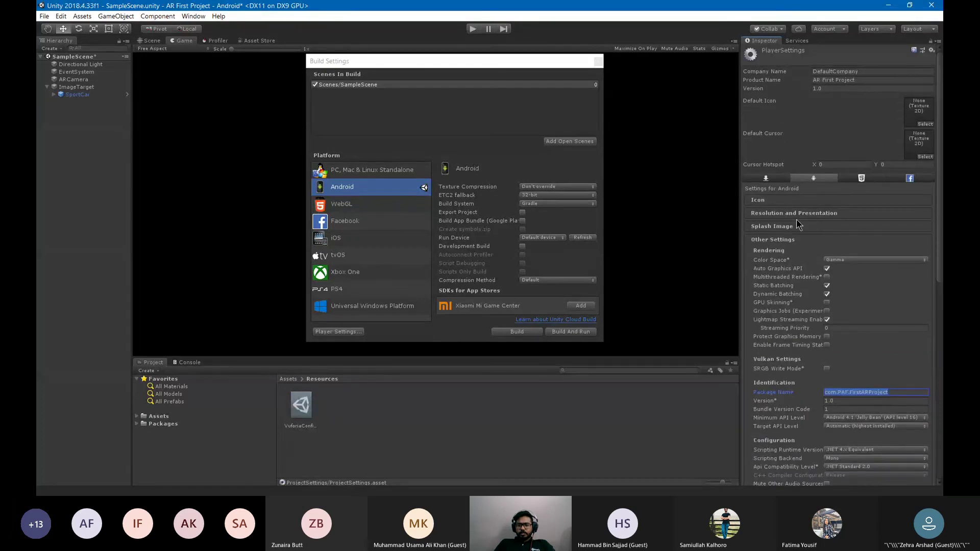
- Reopen the Android Player Settings from Build Settings and list the top-level Assets folders
click(624, 426)
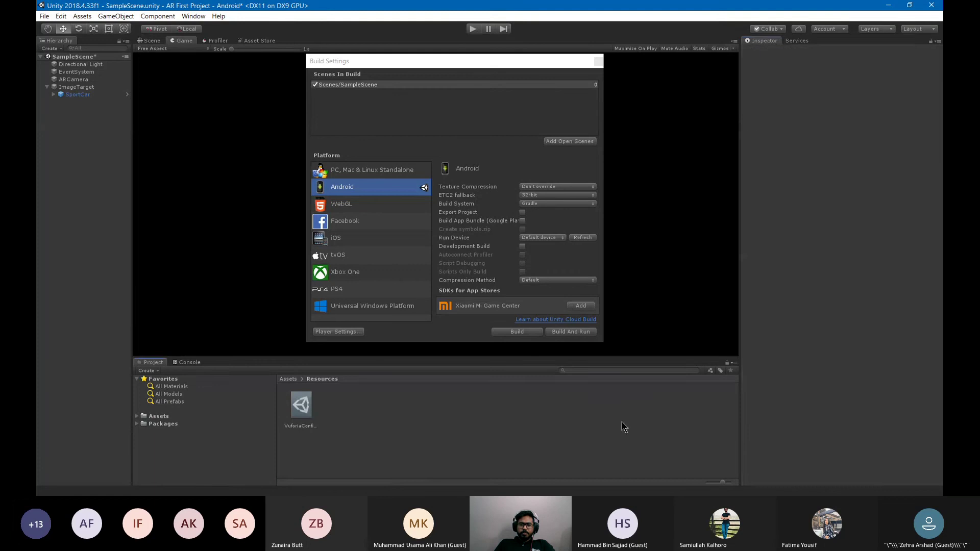
click(458, 326)
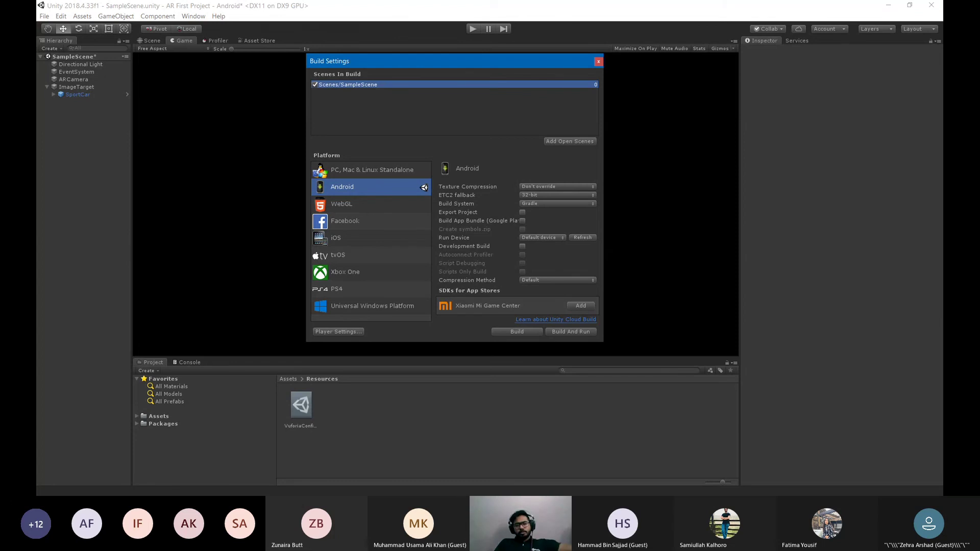
click(351, 332)
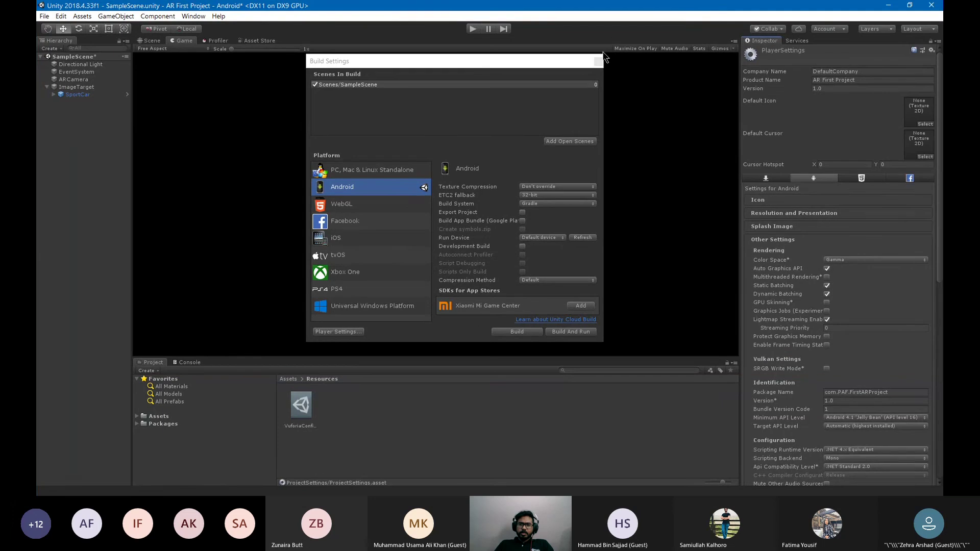
click(181, 416)
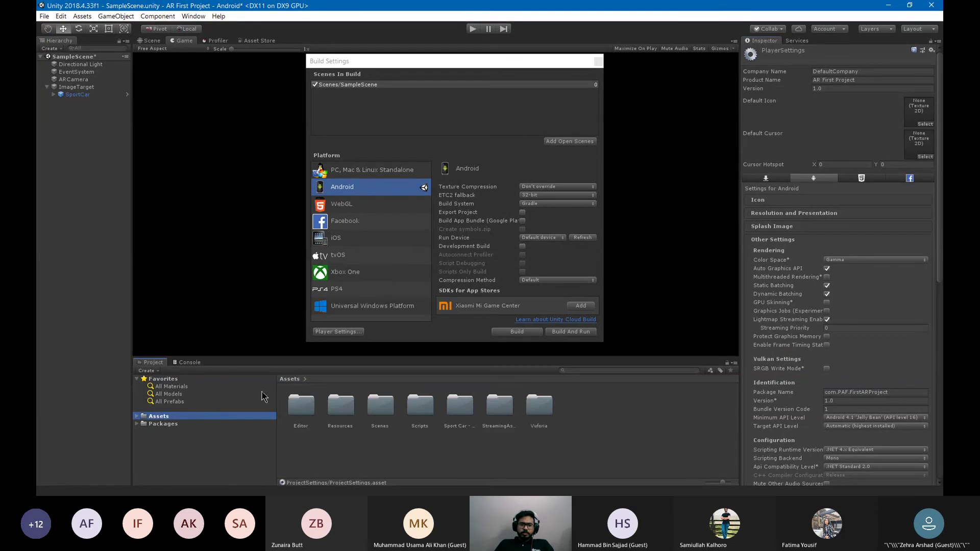
- Create a new folder inside Assets and close the Build Settings window
click(137, 418)
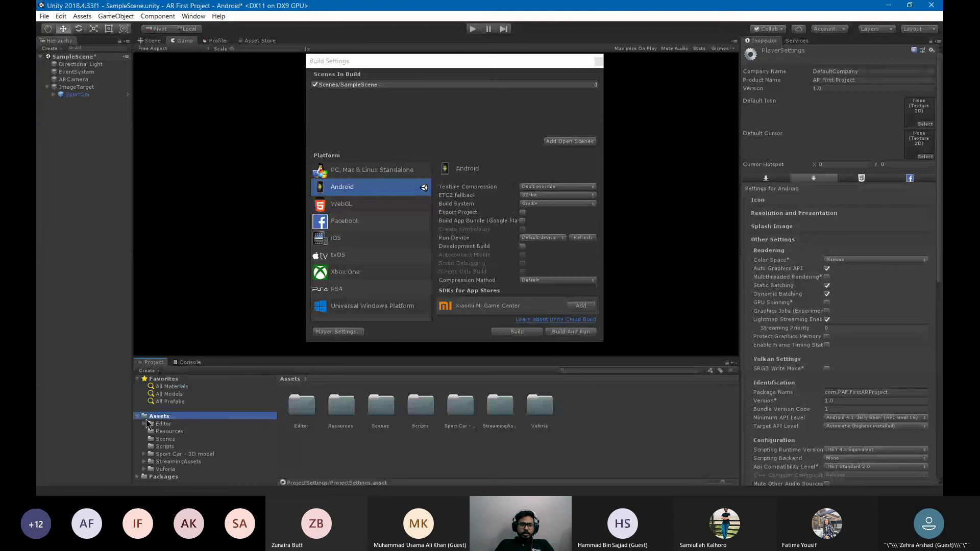
click(517, 442)
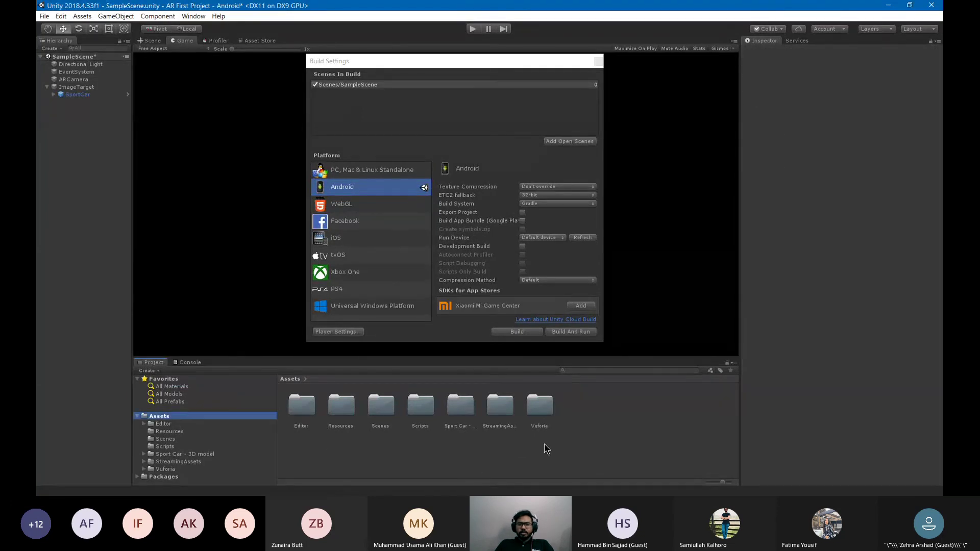
right_click(580, 449)
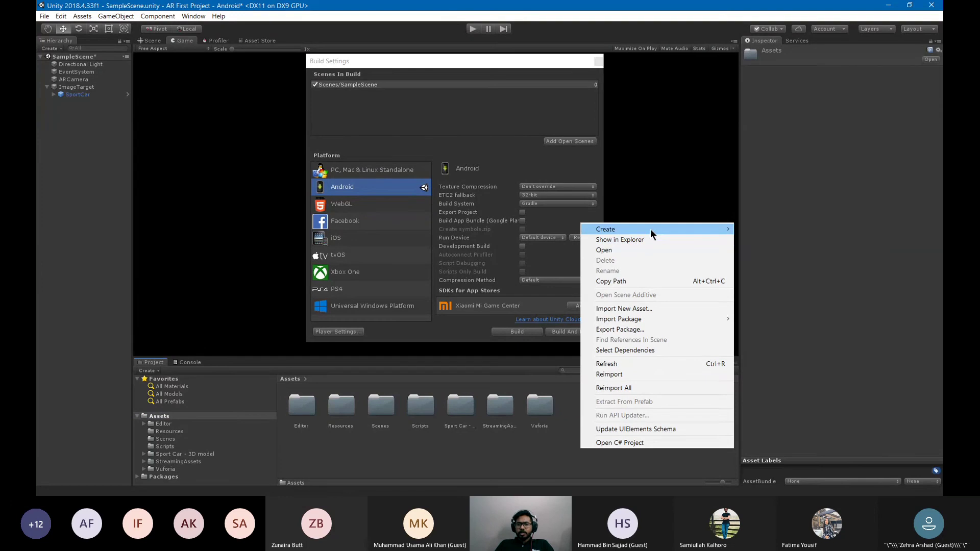
mouse_move(651, 229)
click(767, 158)
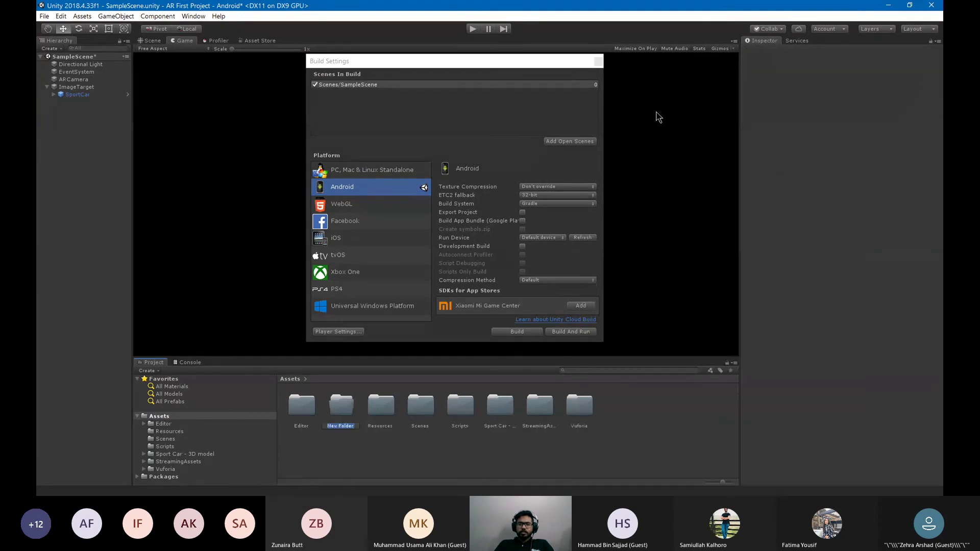
click(600, 62)
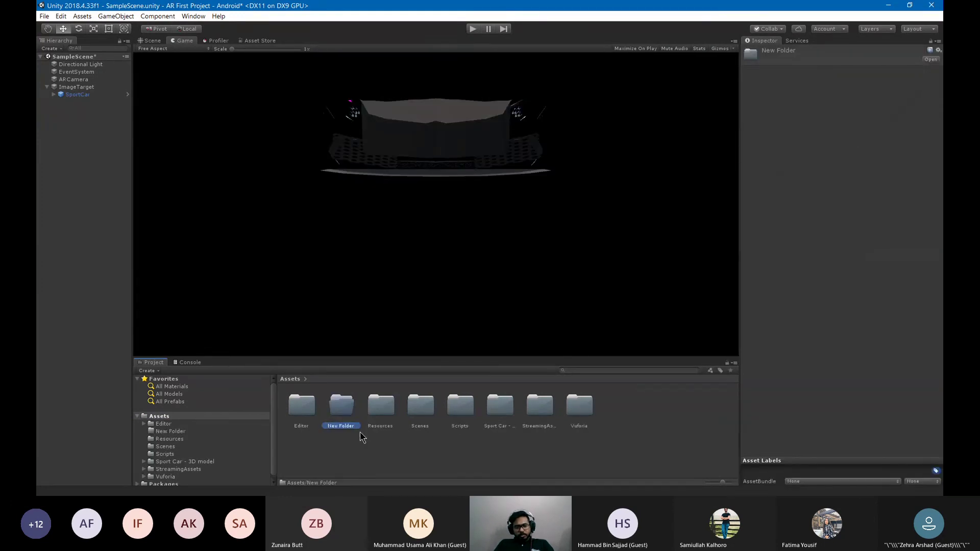
- Rename the new folder to Sprites, open it, and un-maximize the editor window
right_click(339, 426)
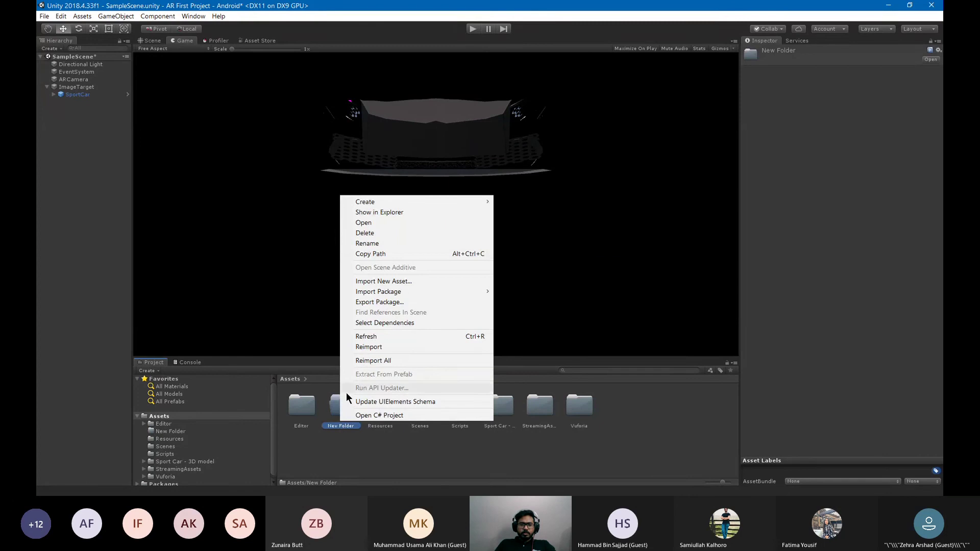
click(359, 458)
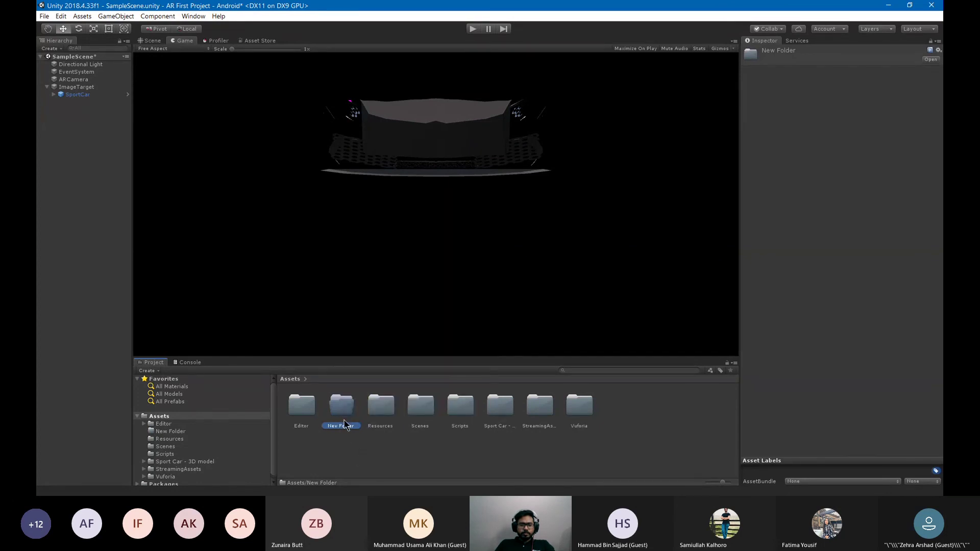
click(346, 426)
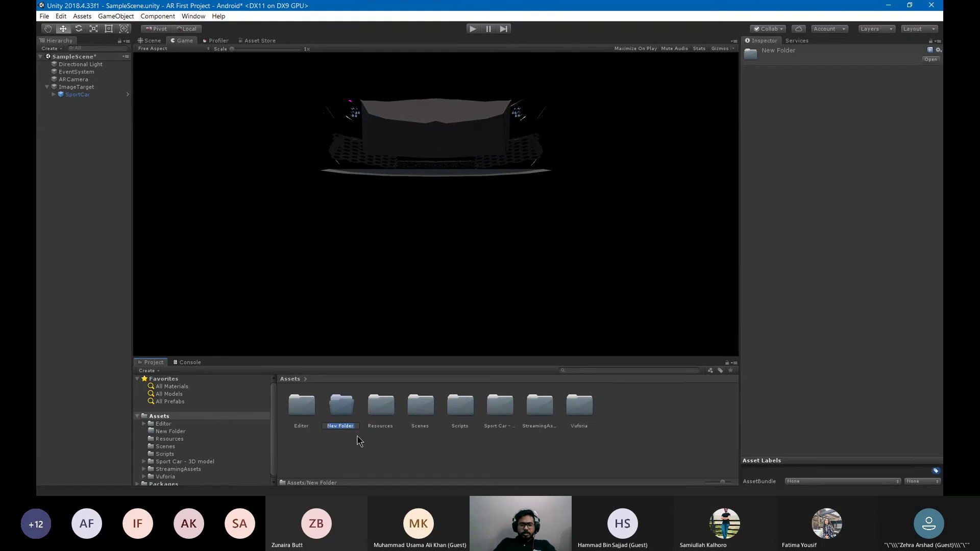
text(Sprites)
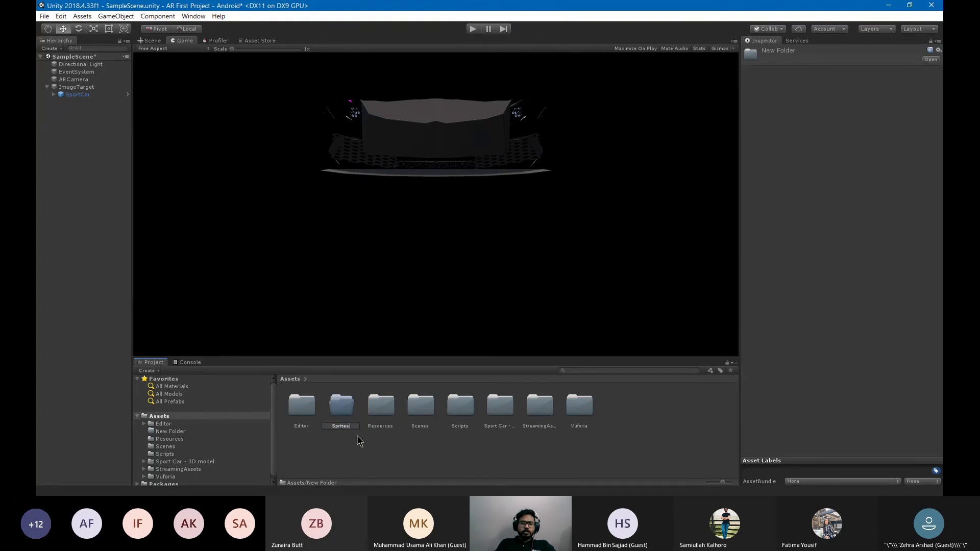
key(Return)
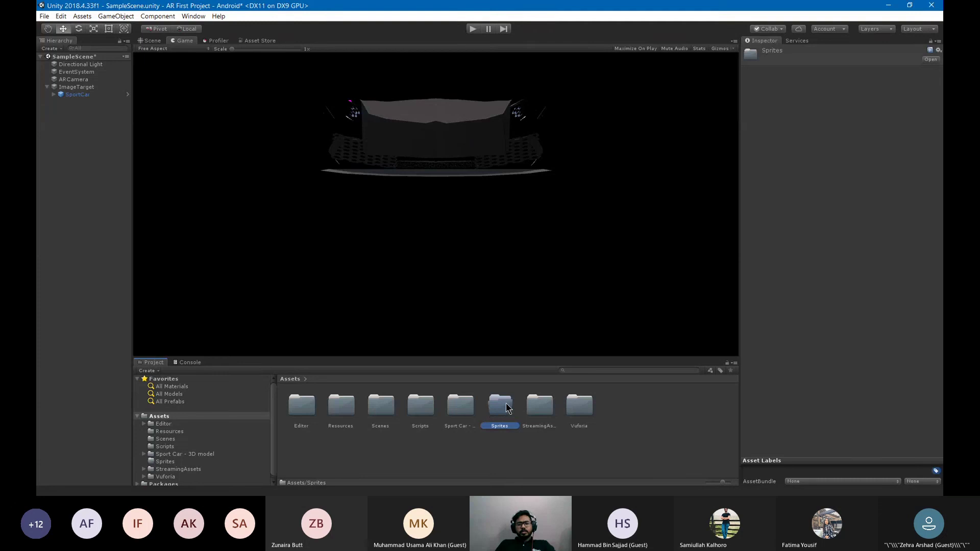
double_click(507, 407)
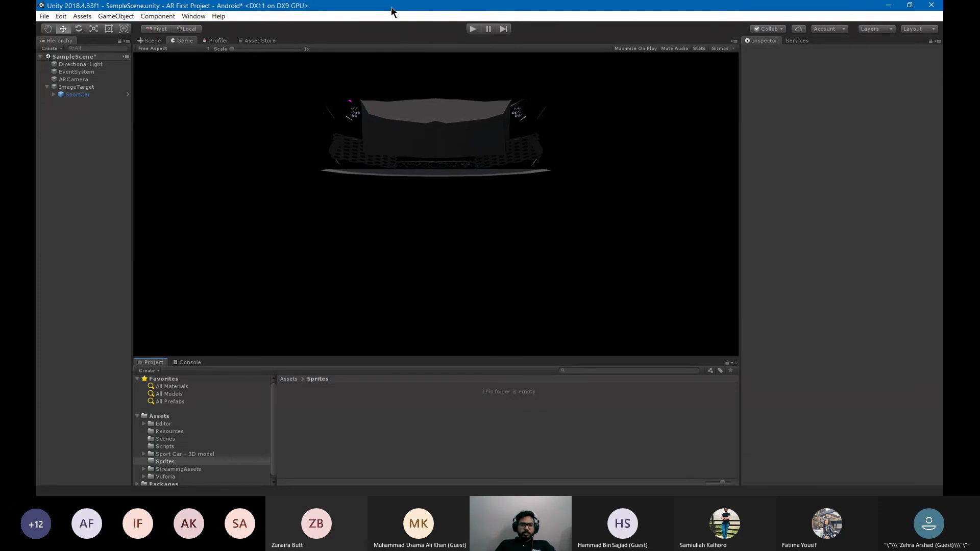
double_click(391, 8)
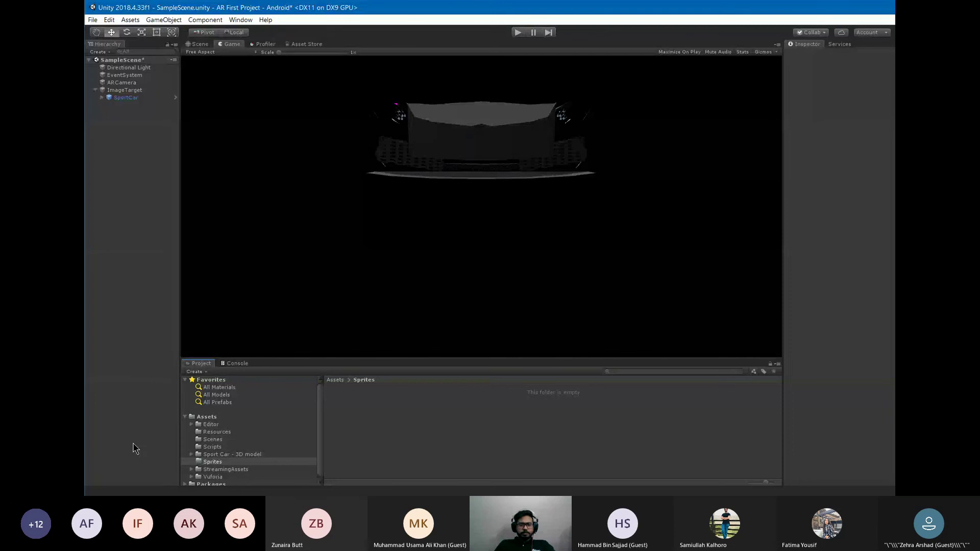
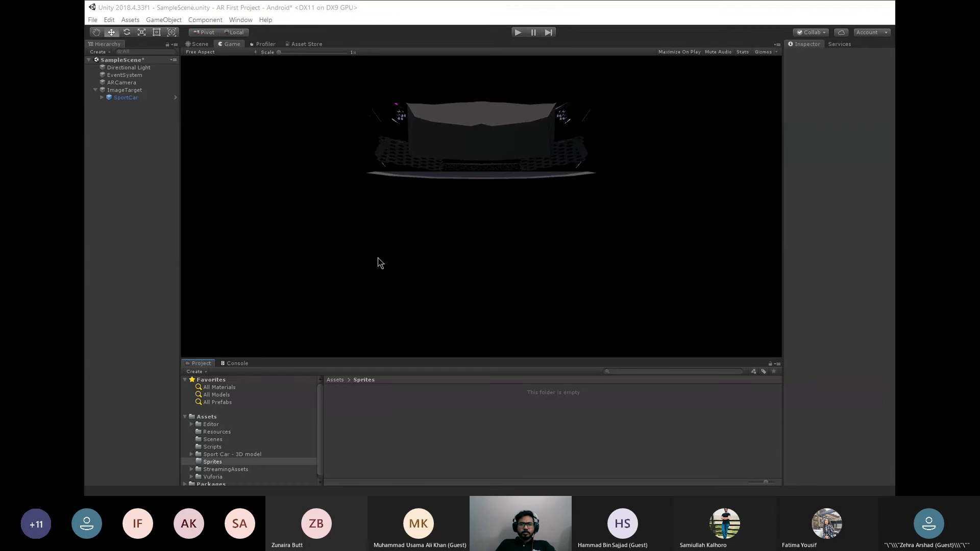
- Show the Android Player Settings in the Inspector from File > Build Settings, then close Build Settings
click(553, 3)
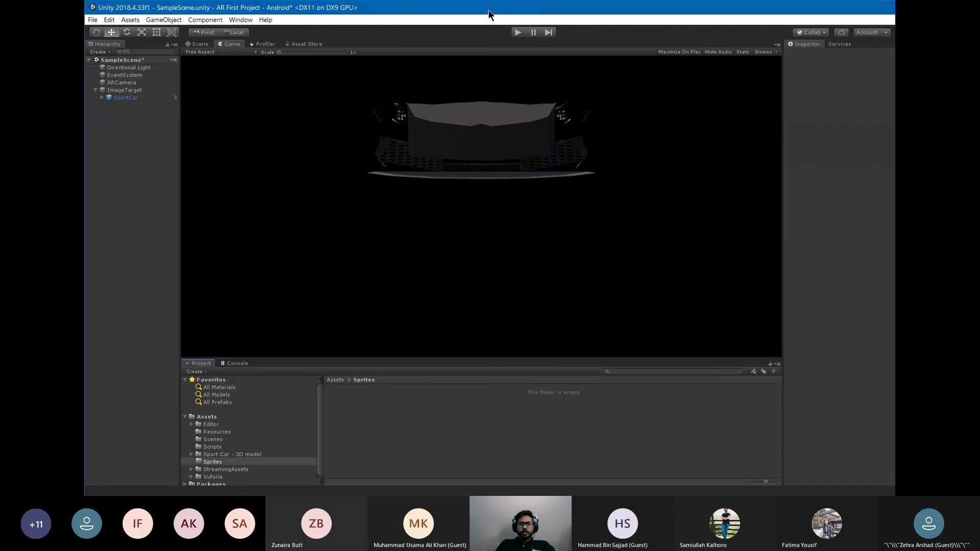
click(83, 20)
click(128, 113)
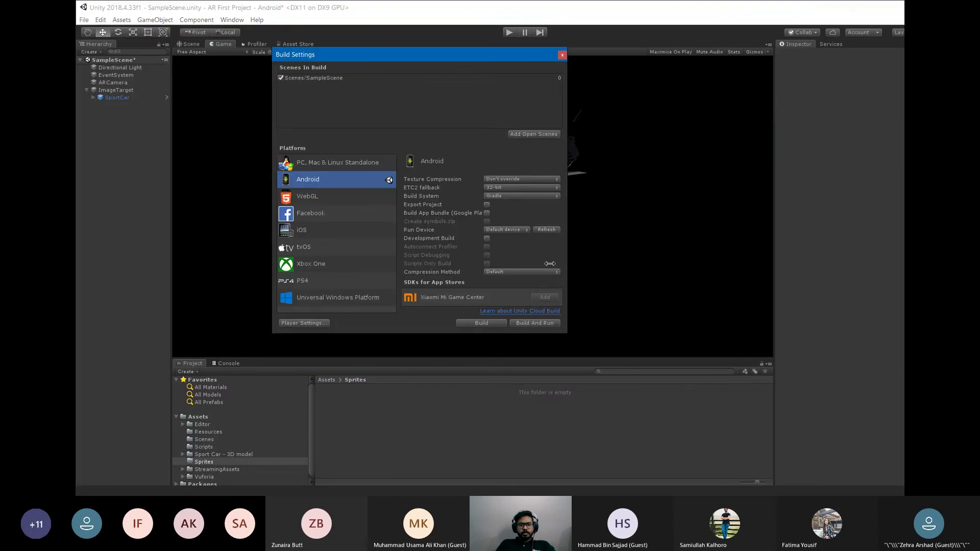
click(304, 323)
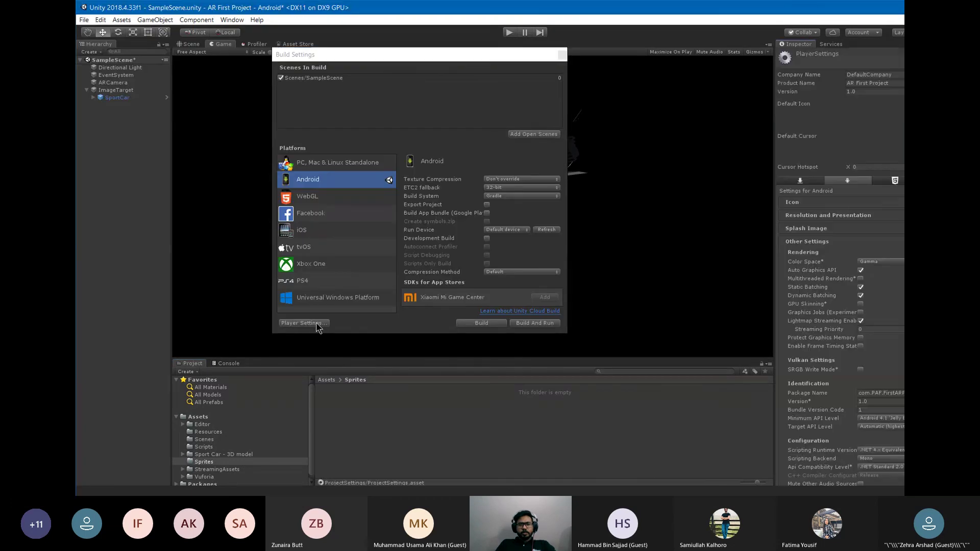
click(562, 55)
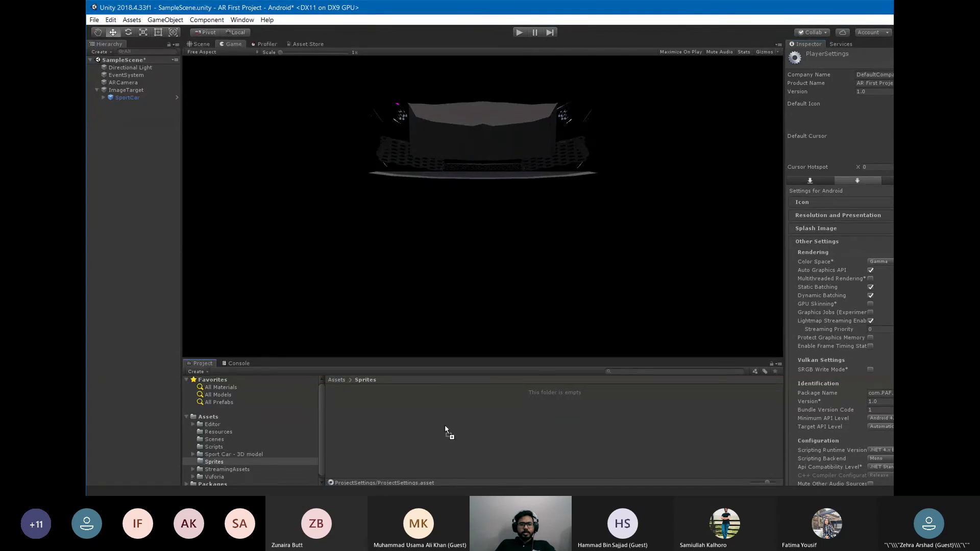
- Import the download image into Assets/Sprites and confirm its Texture Type is Sprite (2D and UI)
drag(445, 425, 460, 429)
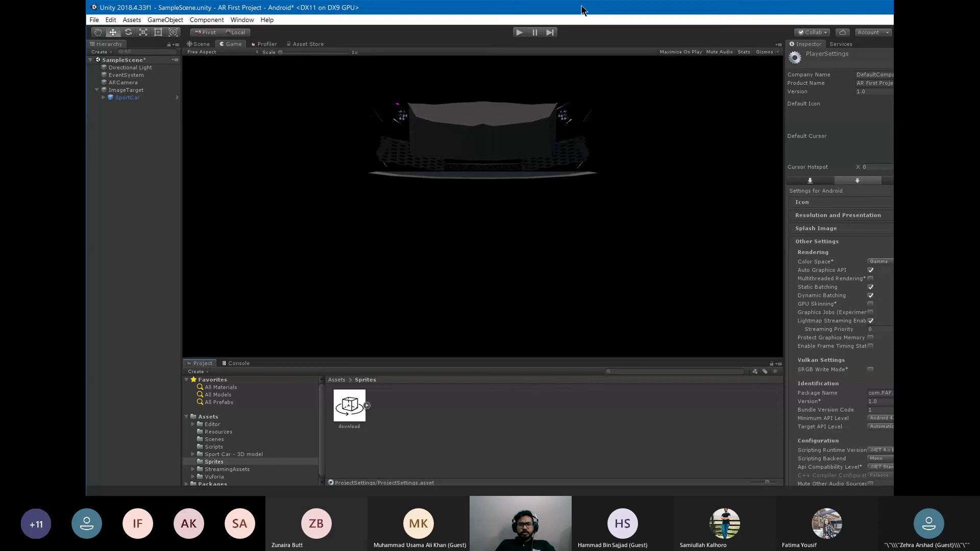
double_click(583, 9)
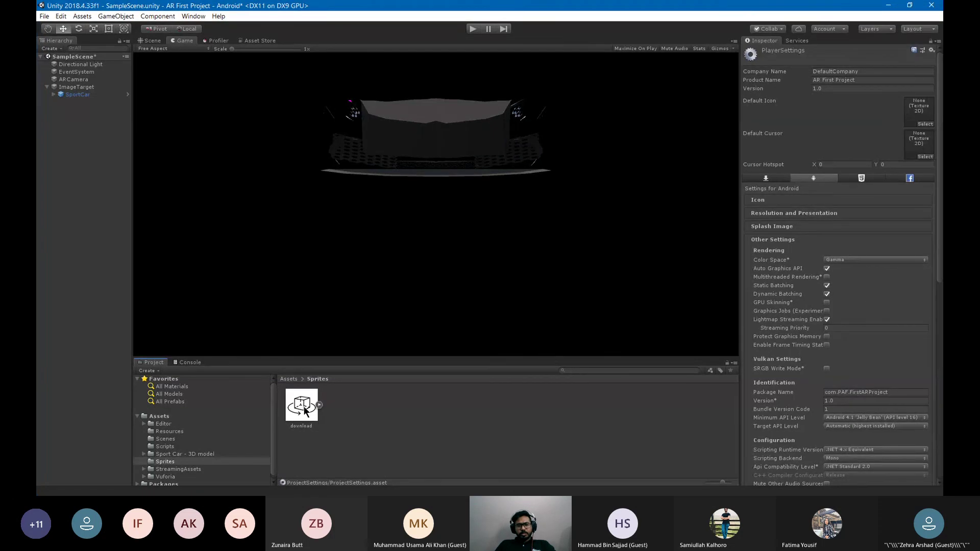
click(305, 406)
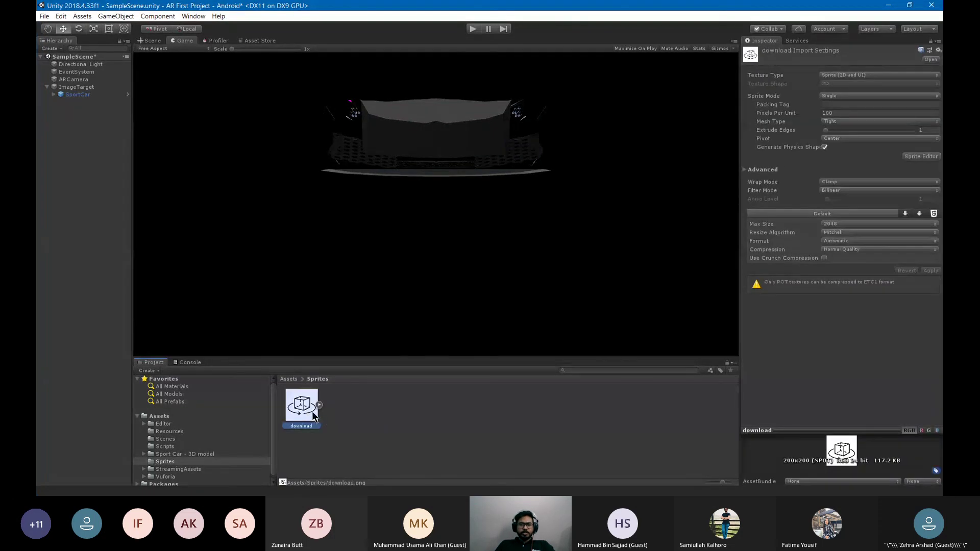
click(364, 403)
click(308, 403)
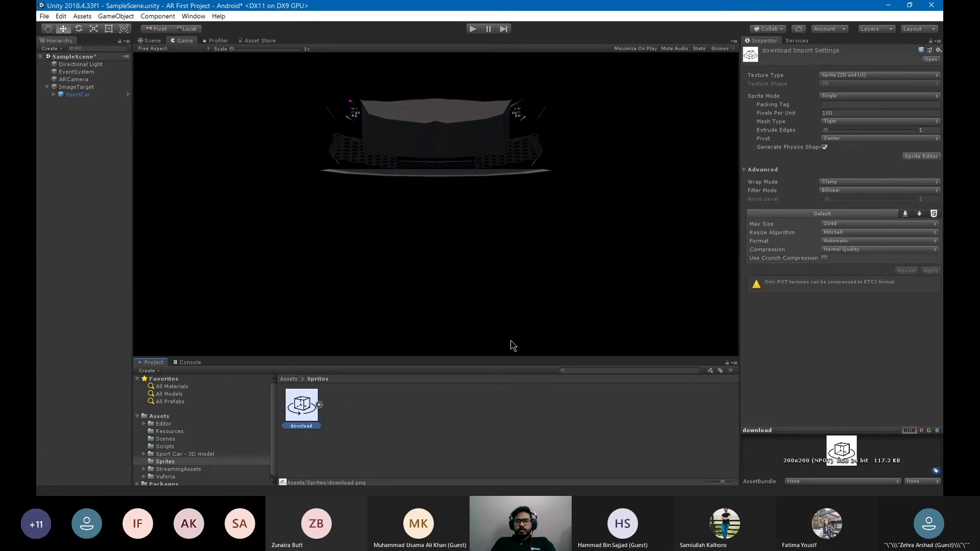
click(845, 77)
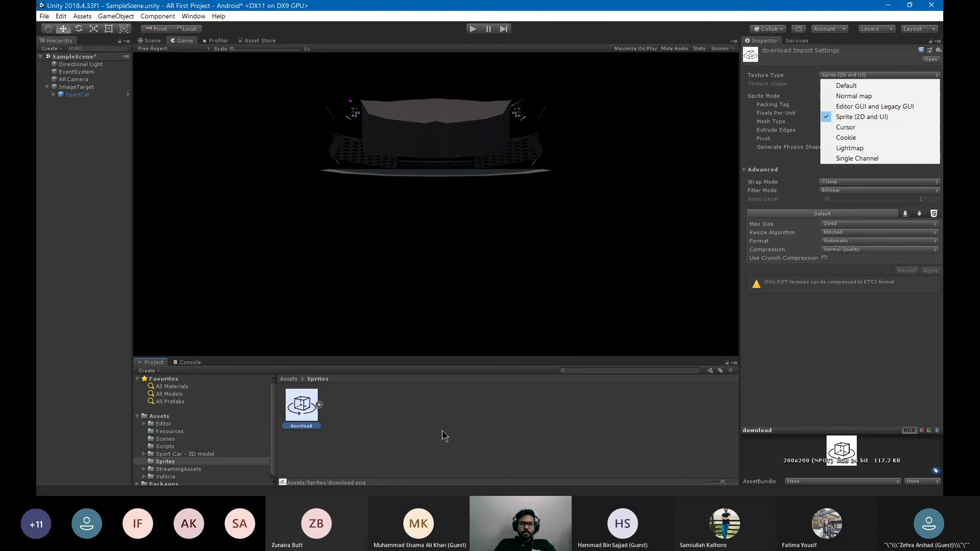
click(412, 416)
- Recheck the download sprite in the Sprites folder, then select the SportCar object in the scene
click(176, 454)
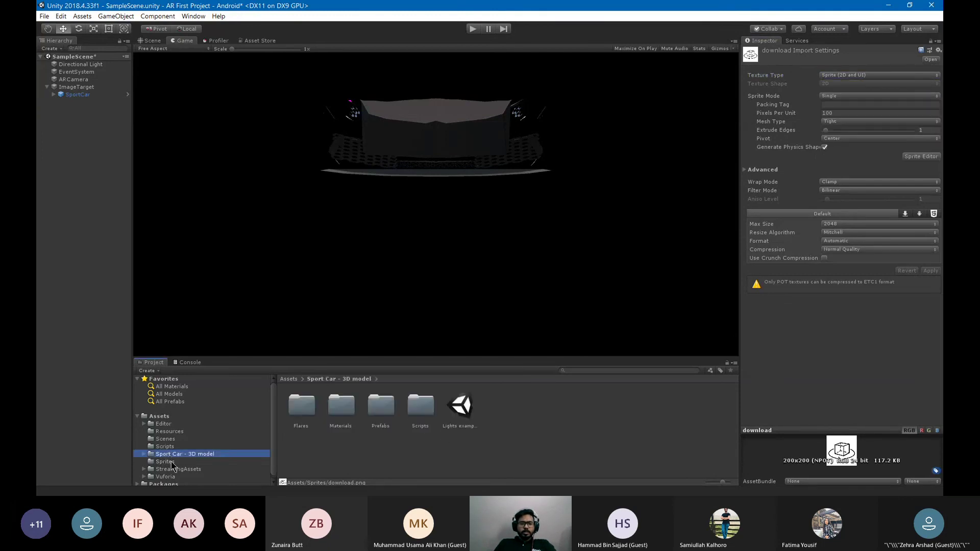
click(165, 462)
click(359, 419)
click(301, 406)
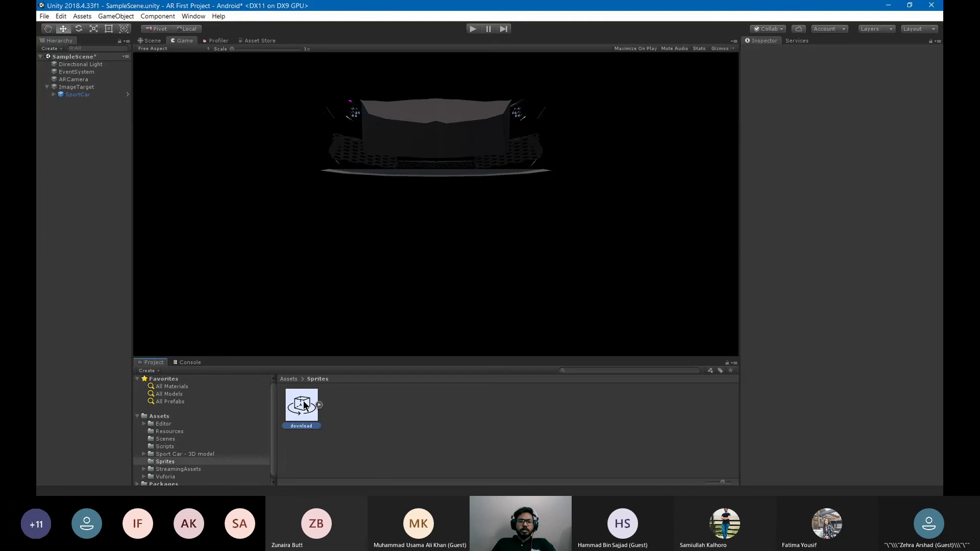
click(398, 397)
click(301, 406)
click(377, 416)
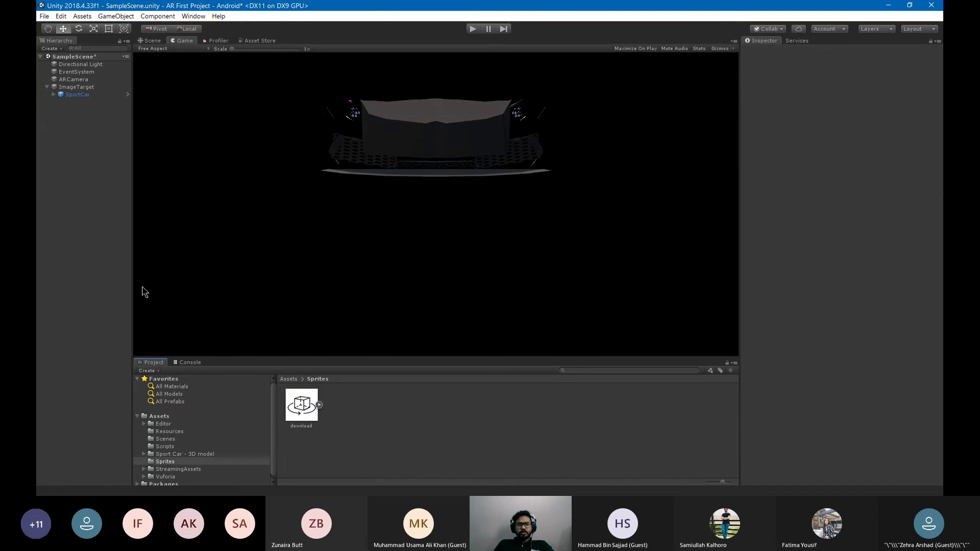
click(104, 97)
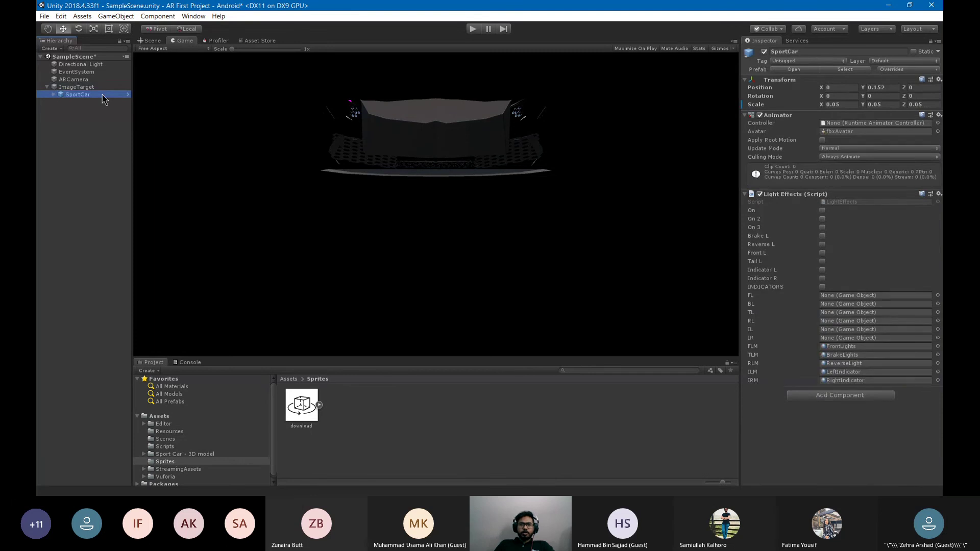
click(45, 16)
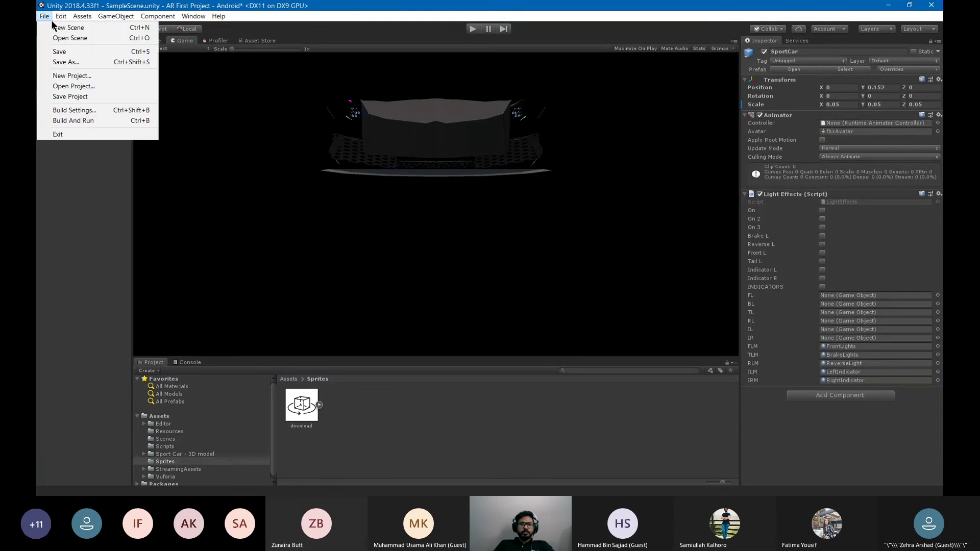
click(74, 110)
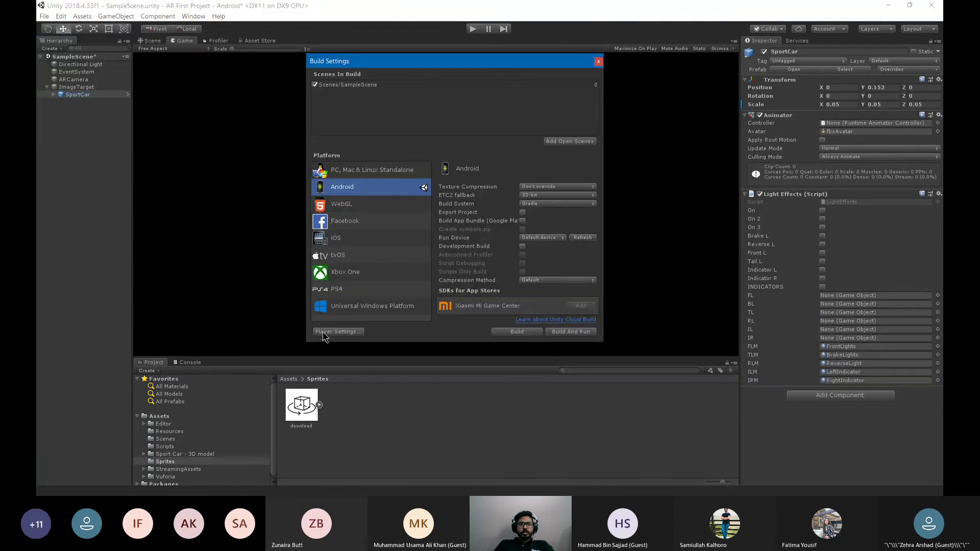
click(599, 61)
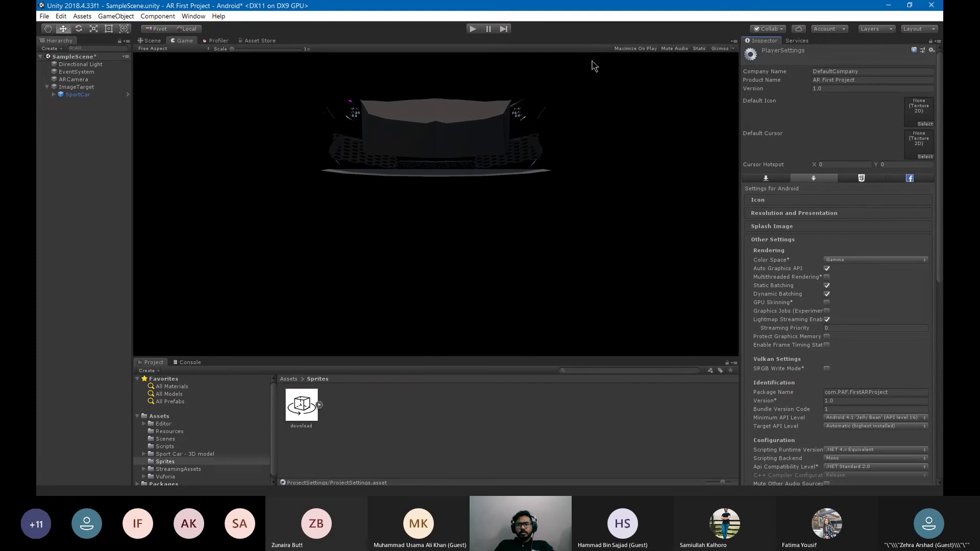
mouse_move(301, 405)
mouse_down()
mouse_move(747, 170)
mouse_move(919, 111)
mouse_up()
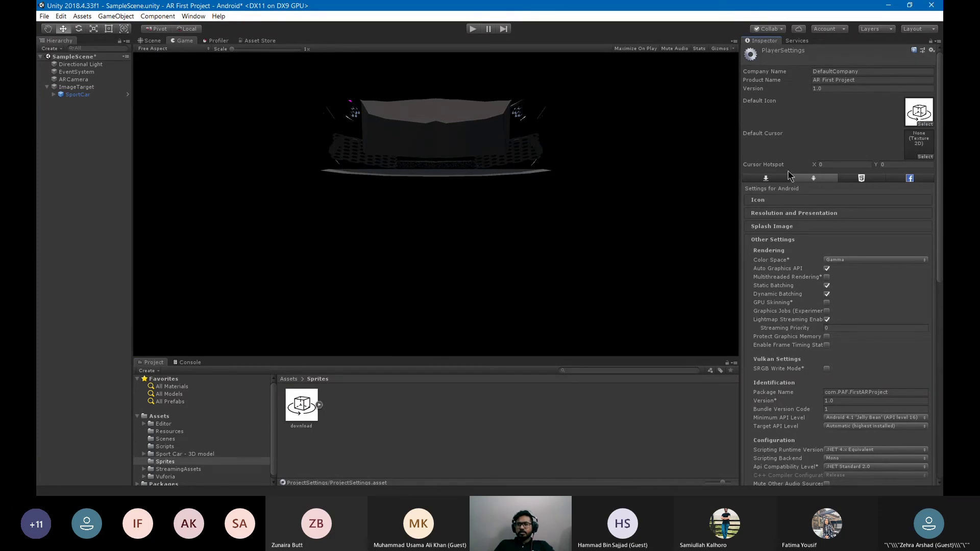
scroll(853, 262, down, 5)
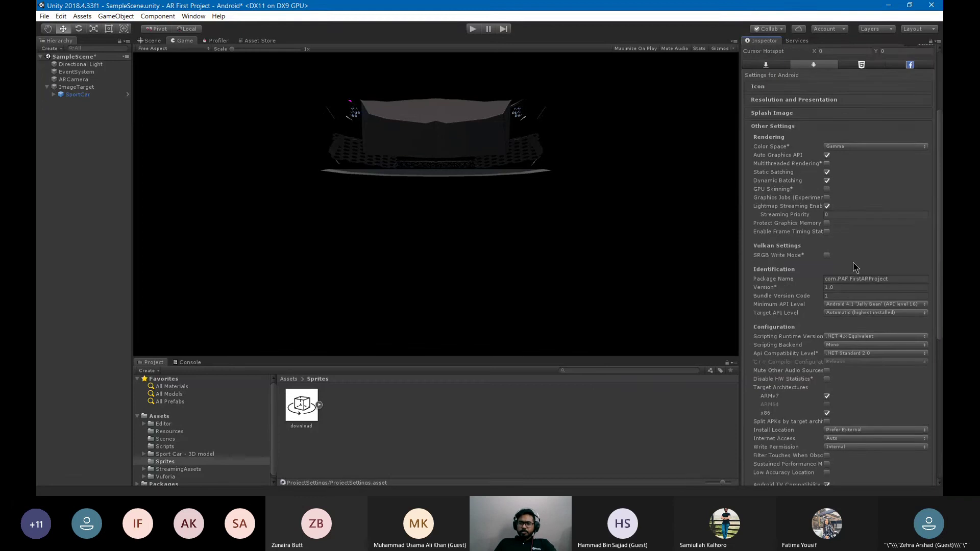
scroll(858, 276, down, 10)
scroll(859, 276, up, 4)
scroll(866, 275, up, 8)
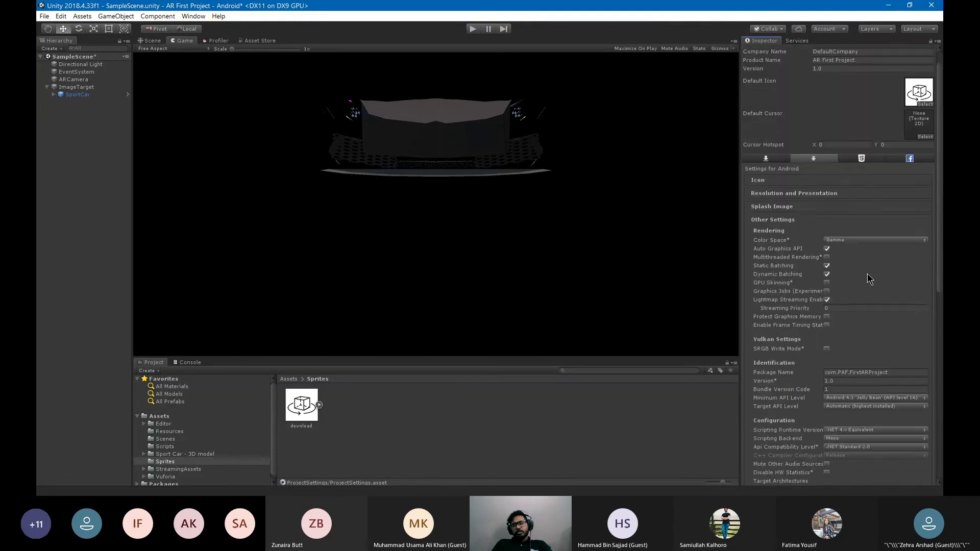
scroll(868, 278, up, 2)
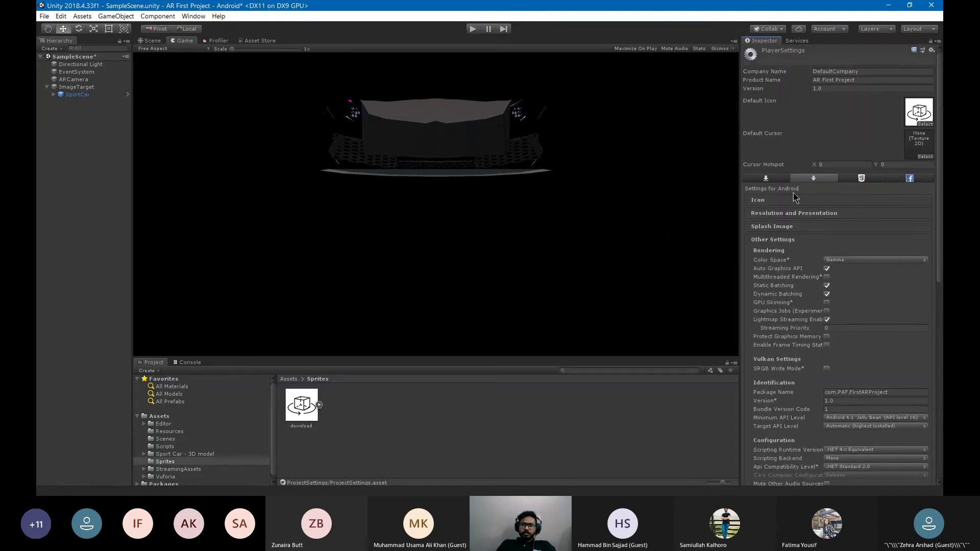
click(44, 16)
- Start the Android build and create a Desktop folder named 'AR Bootcamp Build'
click(71, 109)
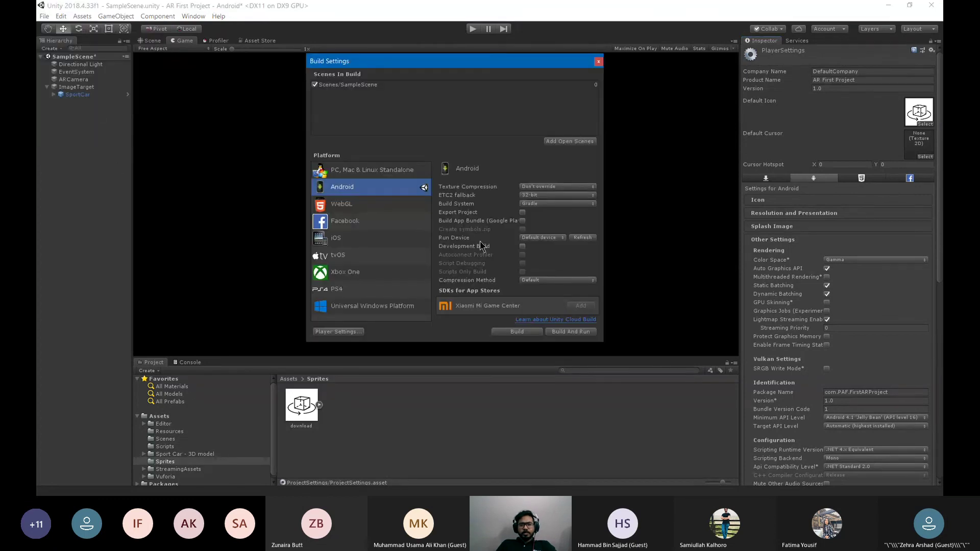
click(512, 332)
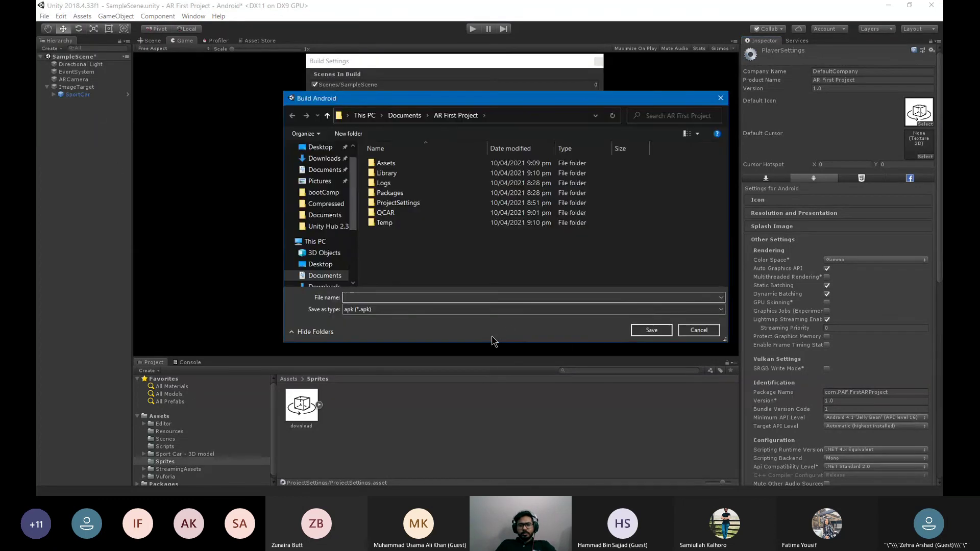
click(320, 166)
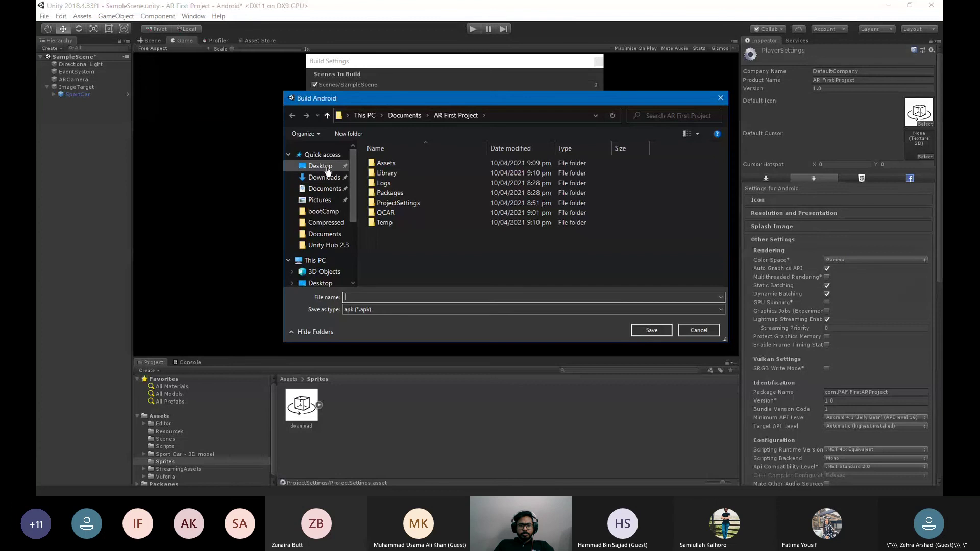
right_click(555, 252)
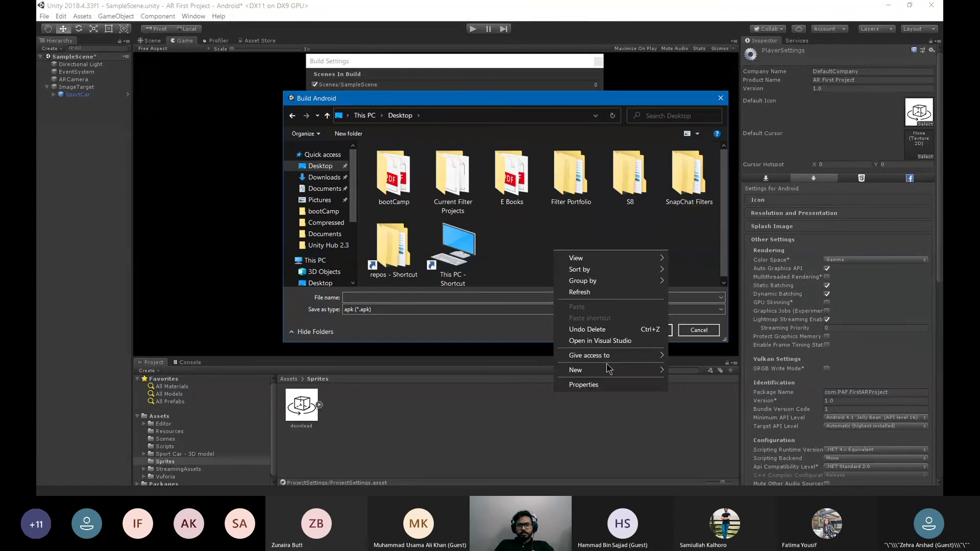
mouse_move(608, 368)
click(736, 372)
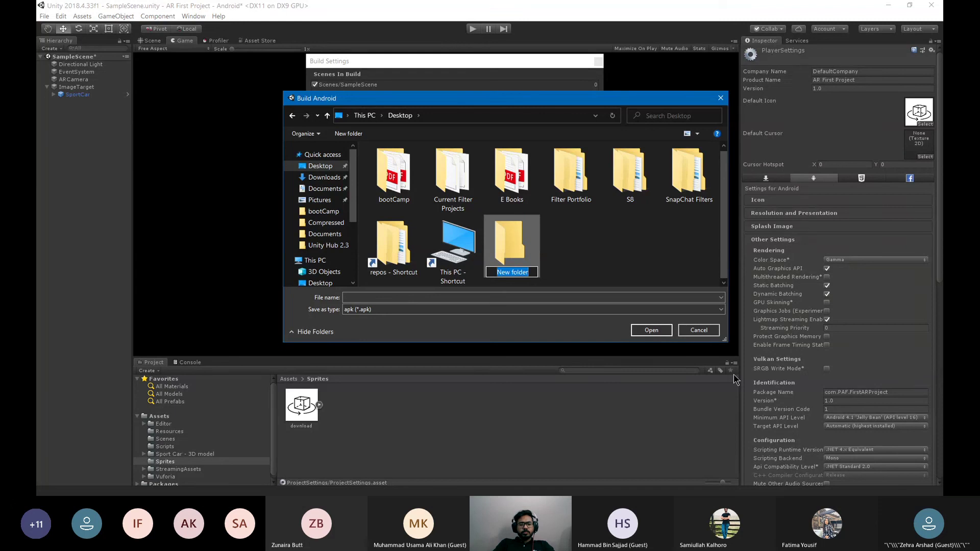
text(AR B)
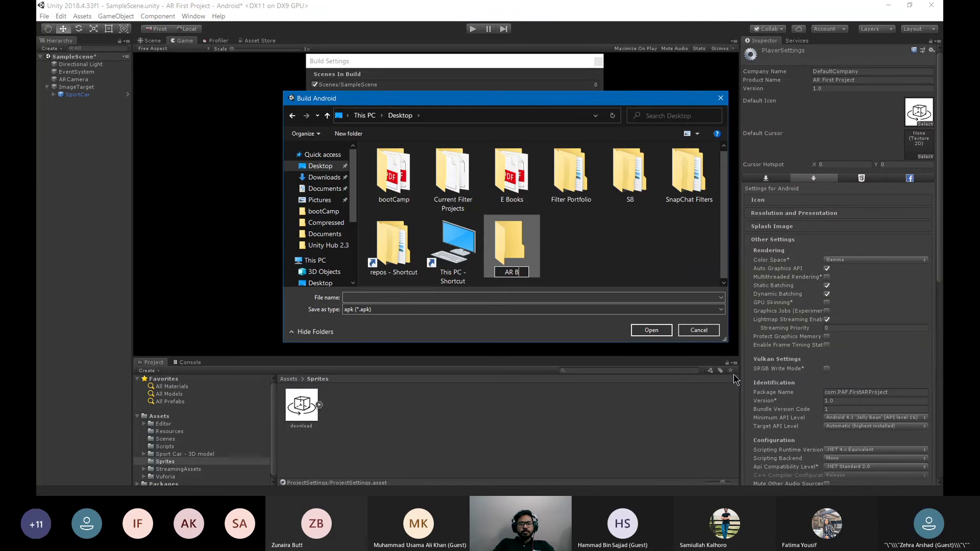
text(ootca)
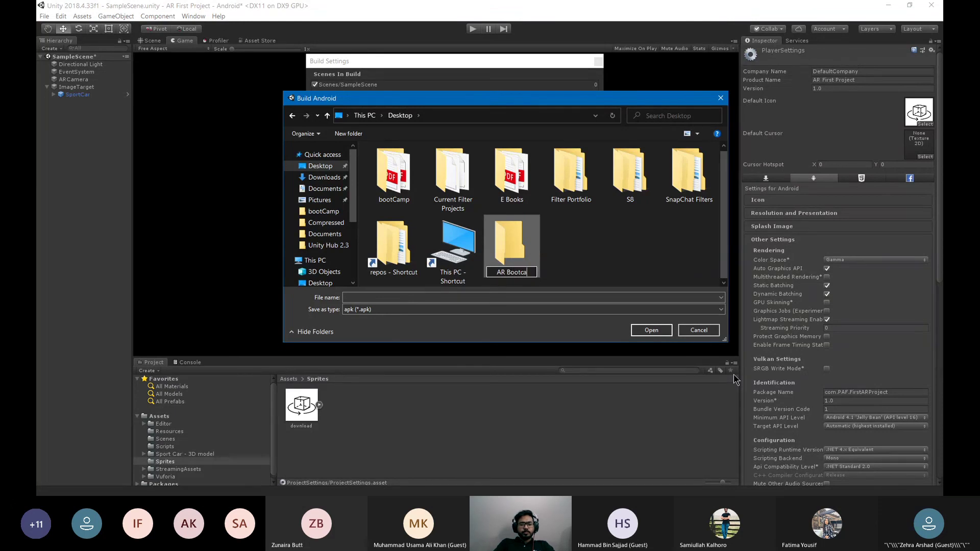
text(mp Ca)
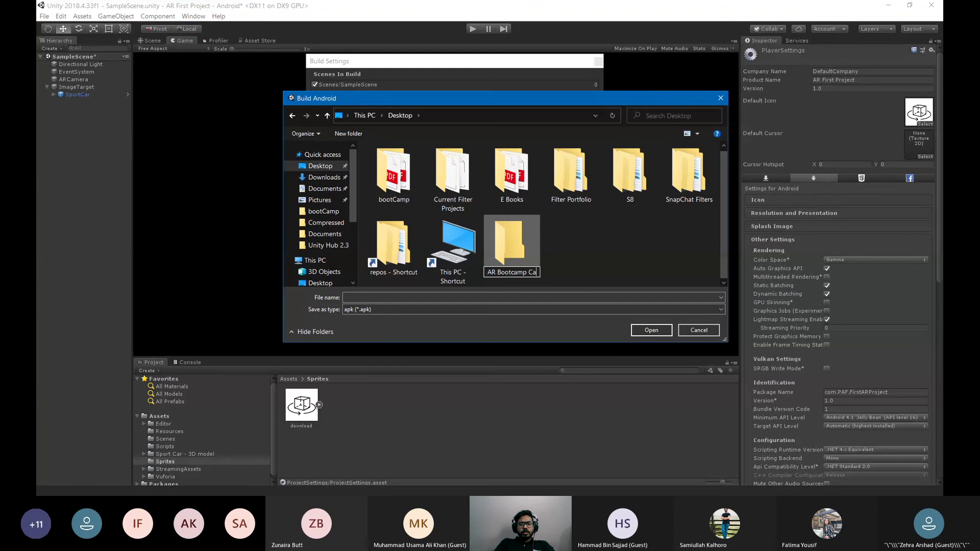
text(la)
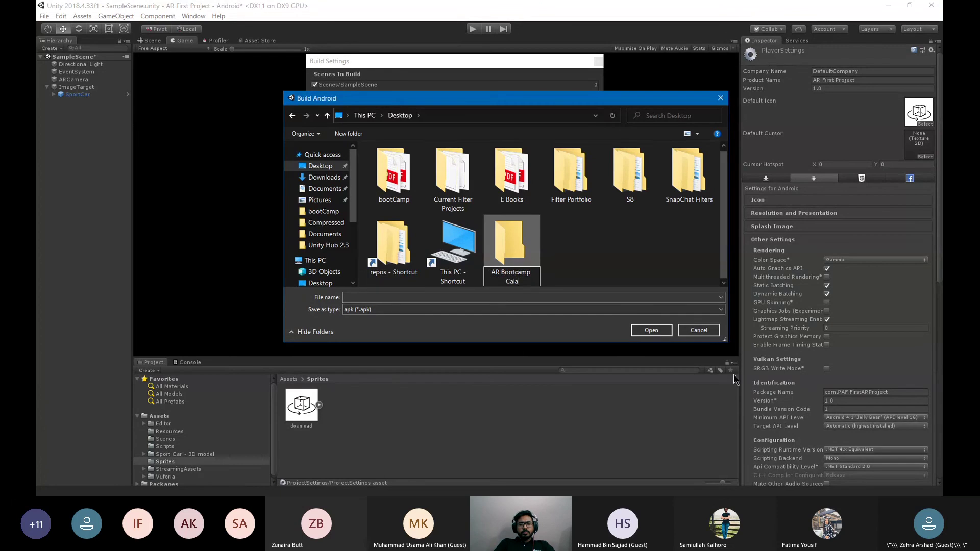
key(BackSpace)
key(BackSpace)
key(BackSpace)
text(B)
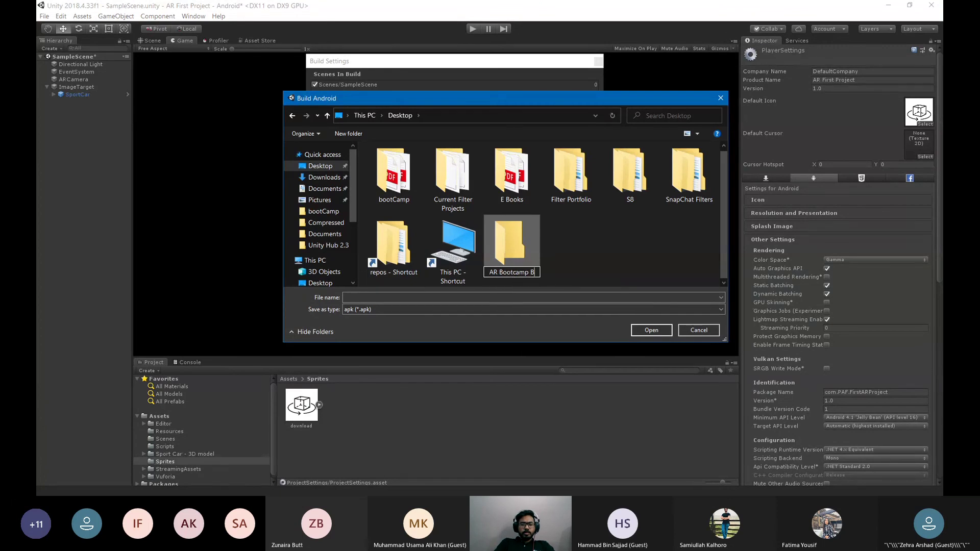
text(uild)
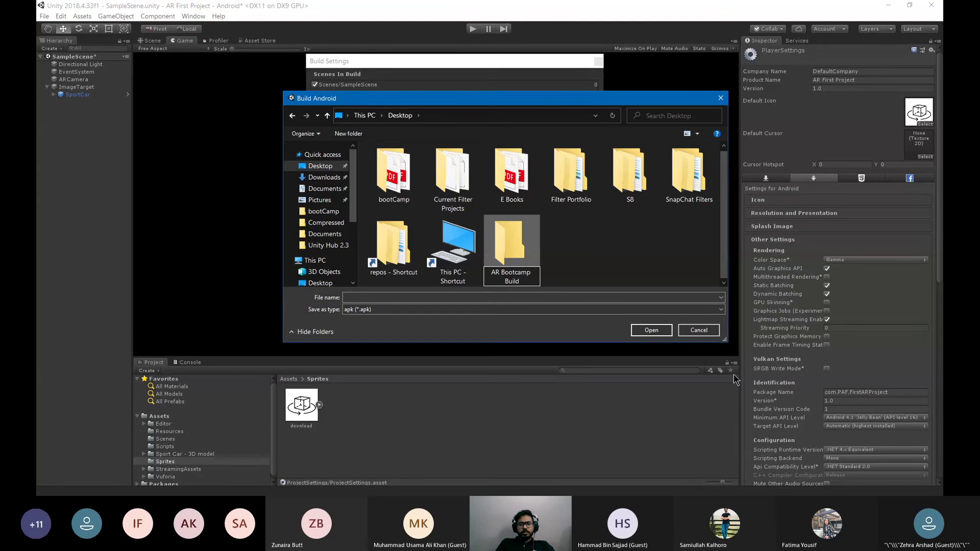
- Save the APK as 'AR Unity Build' inside the AR Bootcamp Build folder to launch the build
double_click(520, 251)
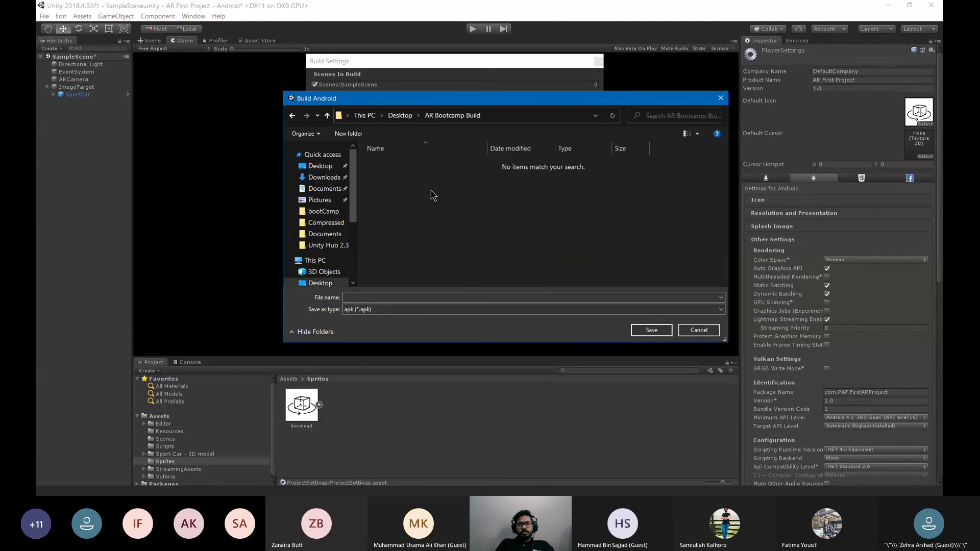
click(410, 297)
text(AR Unity Build)
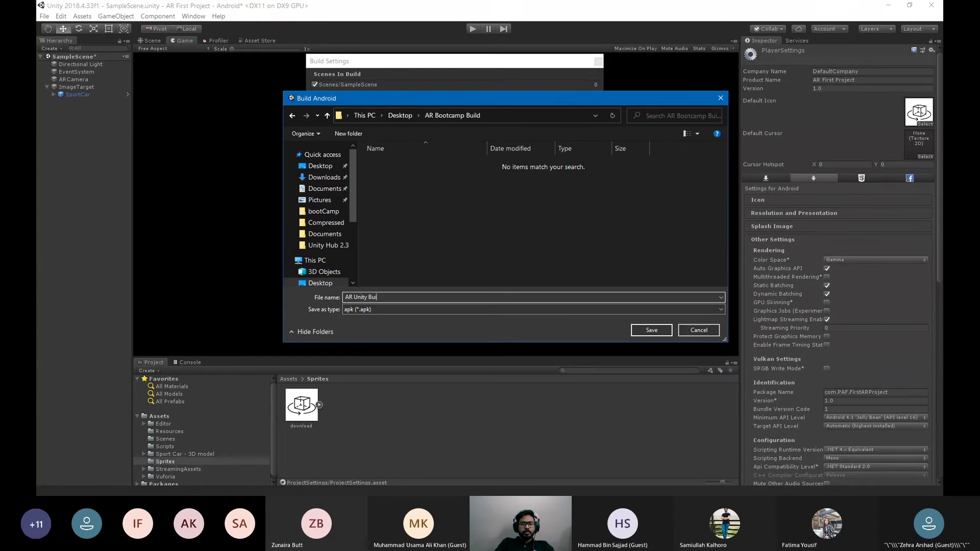
click(652, 330)
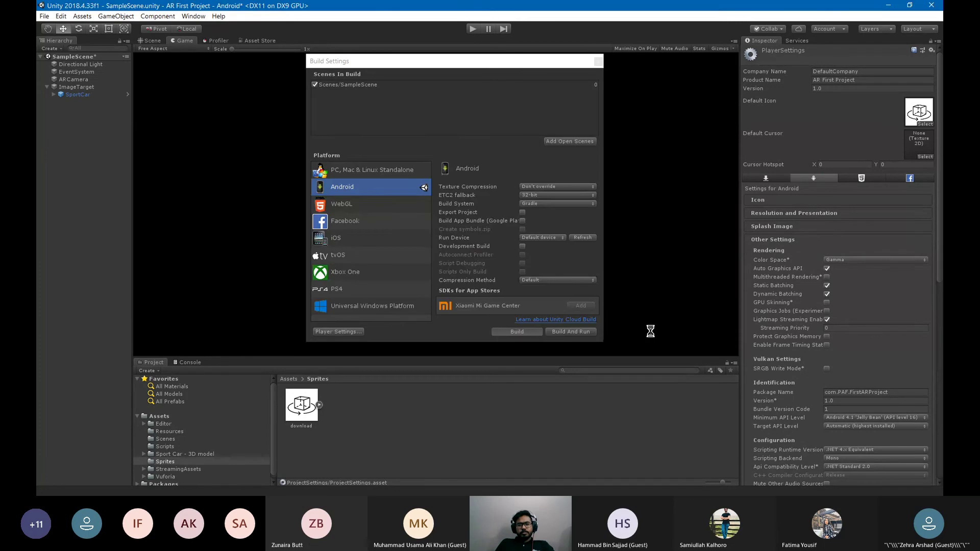
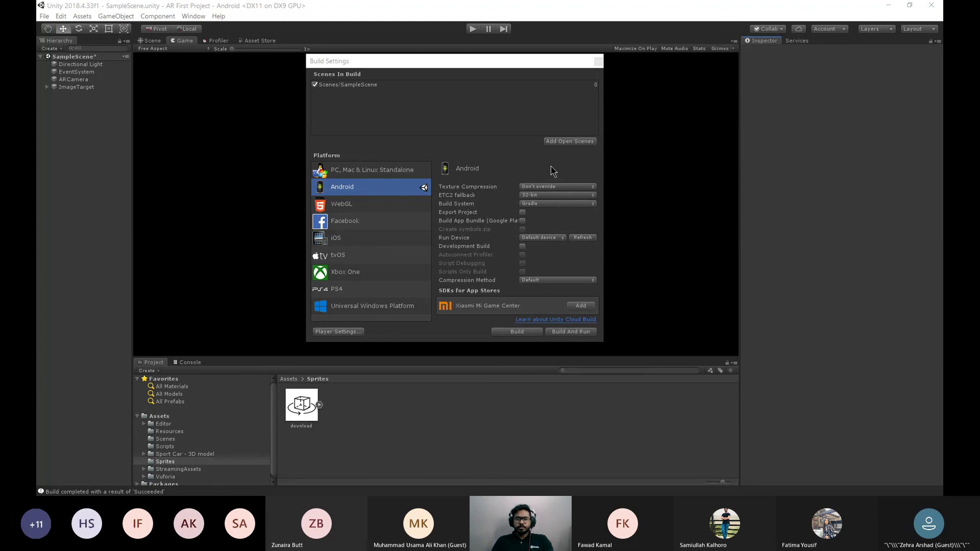
- Close the Build Settings window to return to the Game view showing the sports car
click(598, 61)
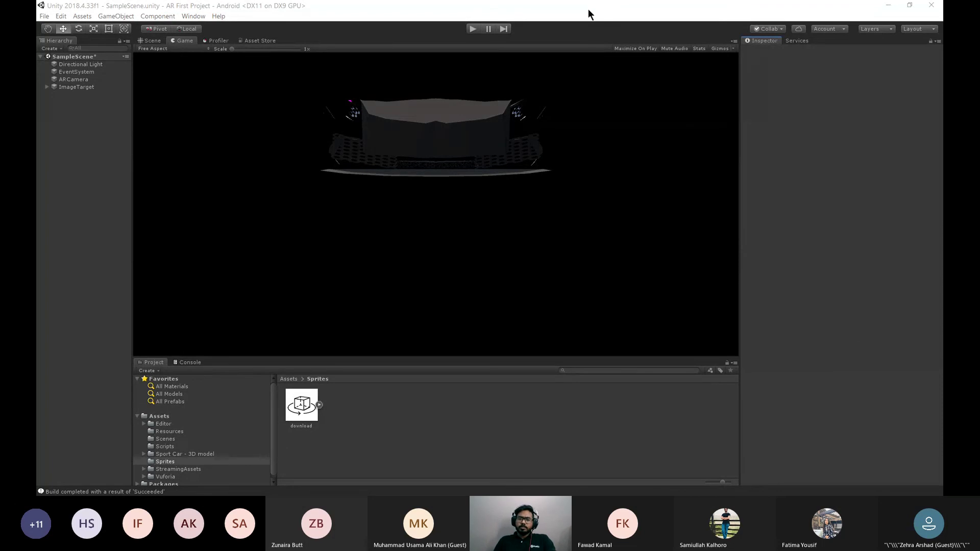
- Browse the Sport Car - 3D model, Scripts, Scenes, Resources and Editor folders in the Project panel
click(329, 347)
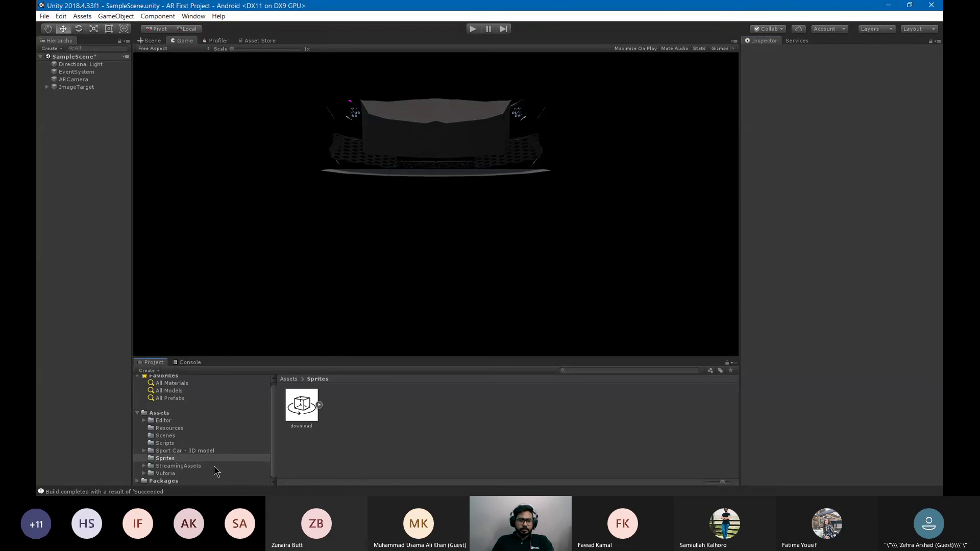
click(168, 436)
click(181, 452)
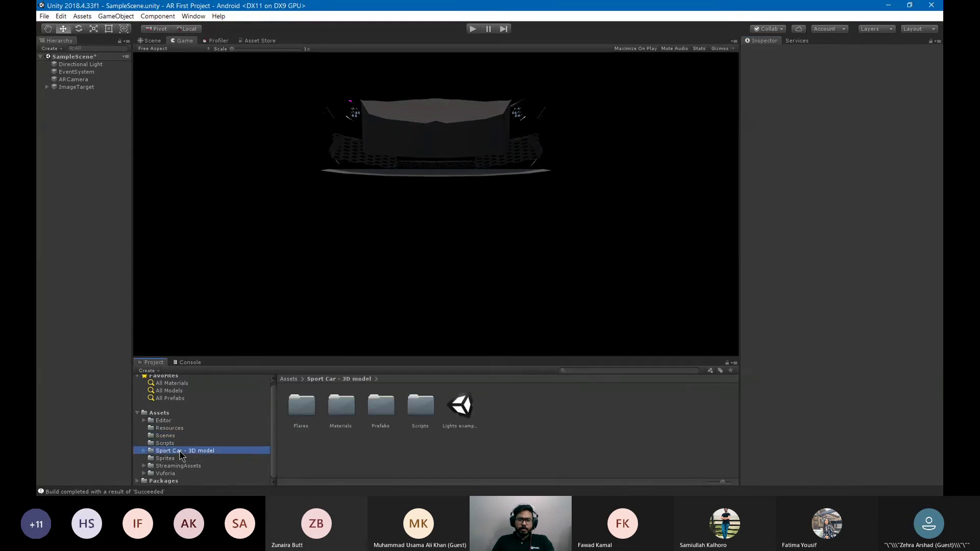
click(173, 444)
click(176, 436)
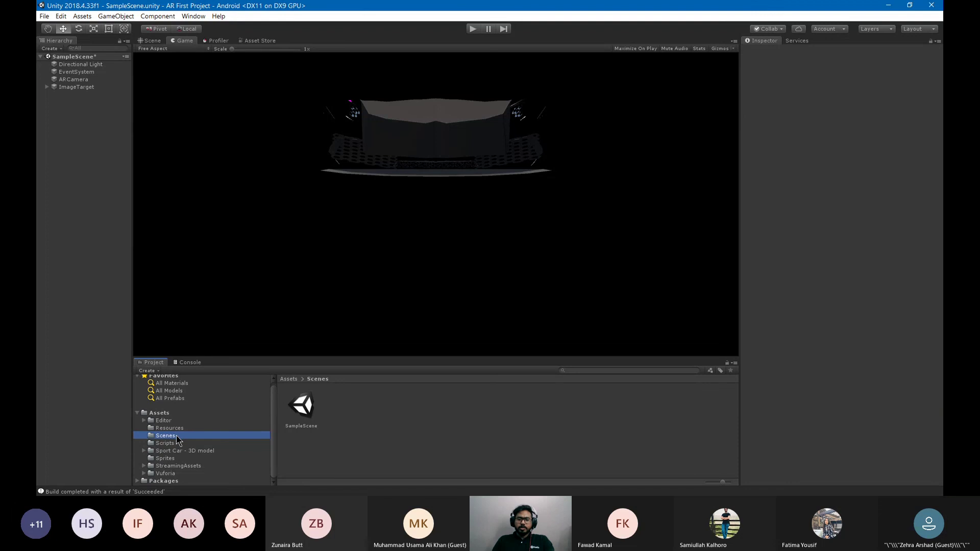
click(179, 429)
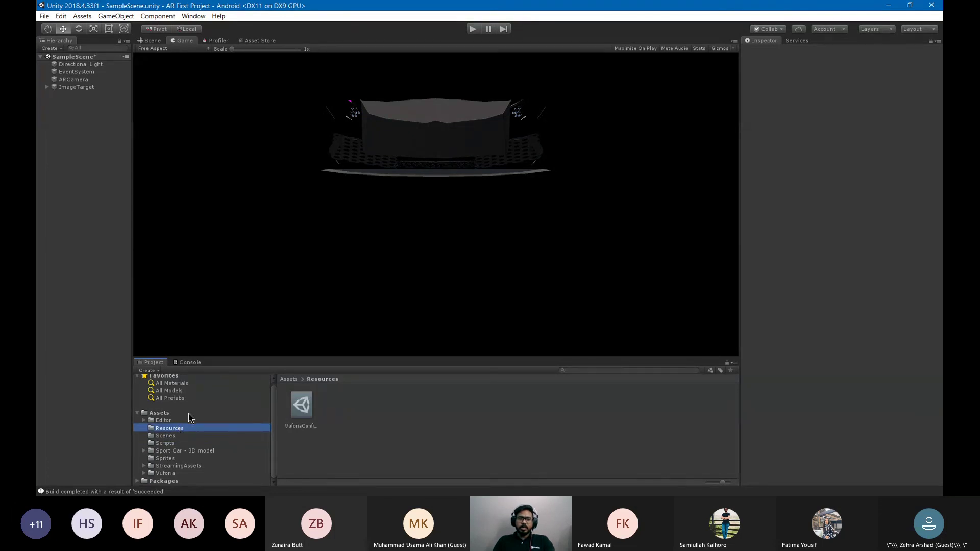
click(188, 421)
click(191, 429)
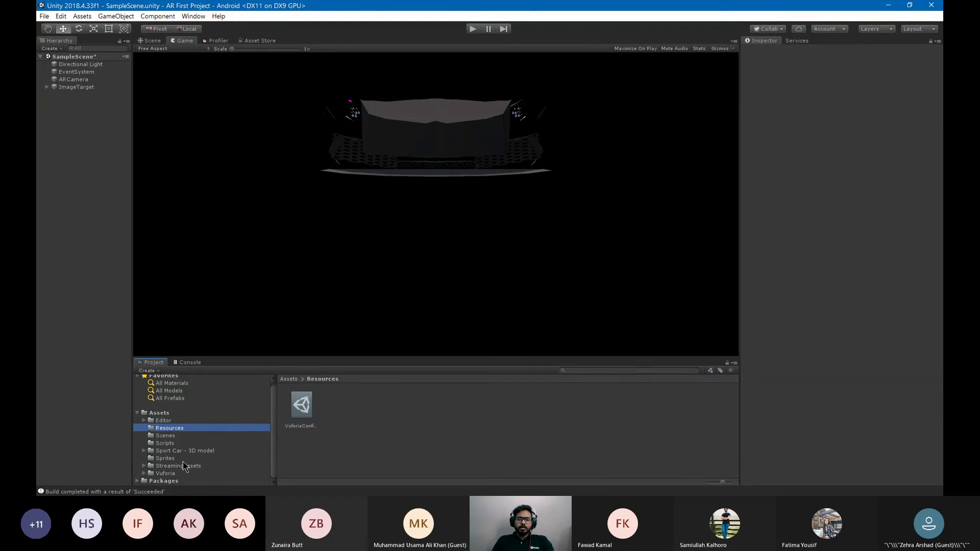
- Select the Vuforia folder and step through its subfolders down to Materials and back
click(167, 474)
key(Right)
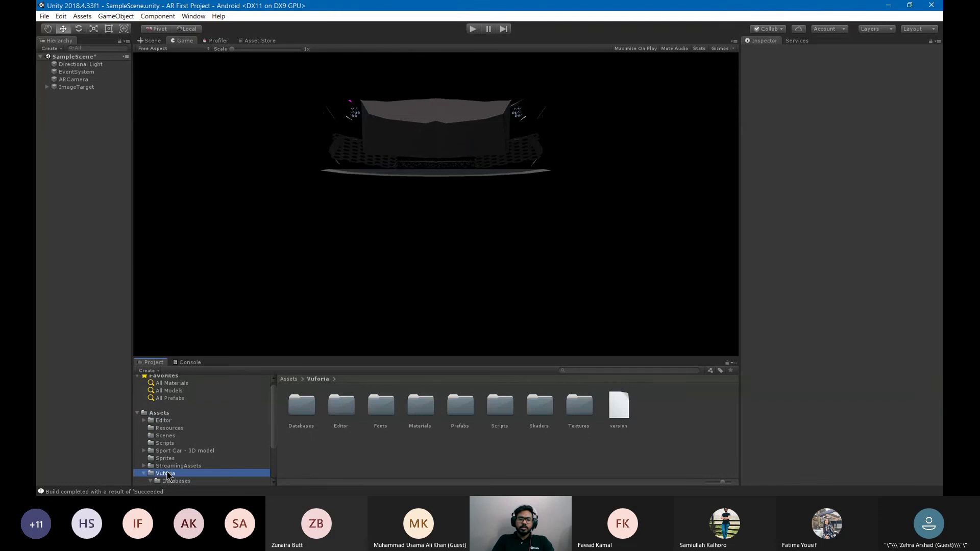
key(Down)
key(Down)
key(Down)
key(Down)
key(Down)
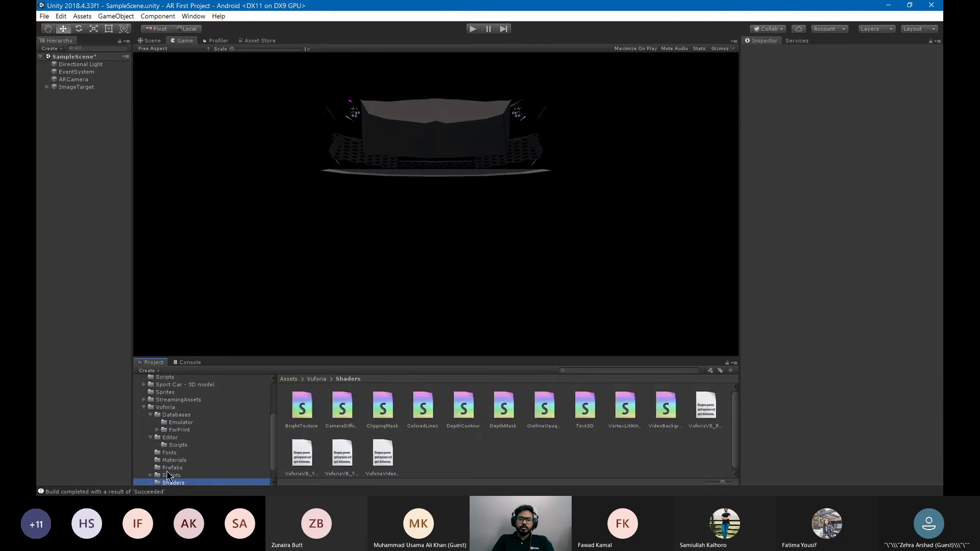
key(Down)
key(Down)
key(Down)
key(Left)
key(Left)
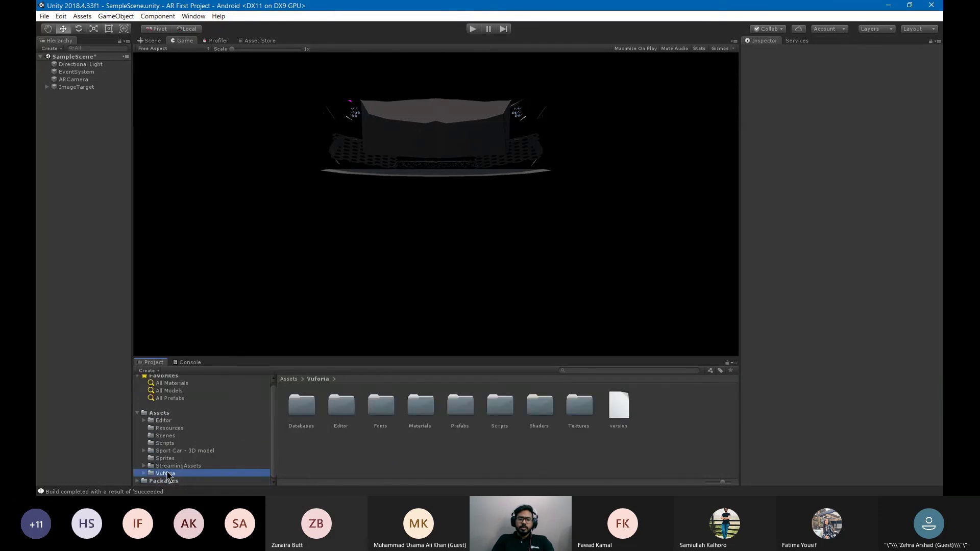
- Flip between the Editor, Resources and Scenes folders, then search the project assets for 'editro'
scroll(183, 444, up, 1)
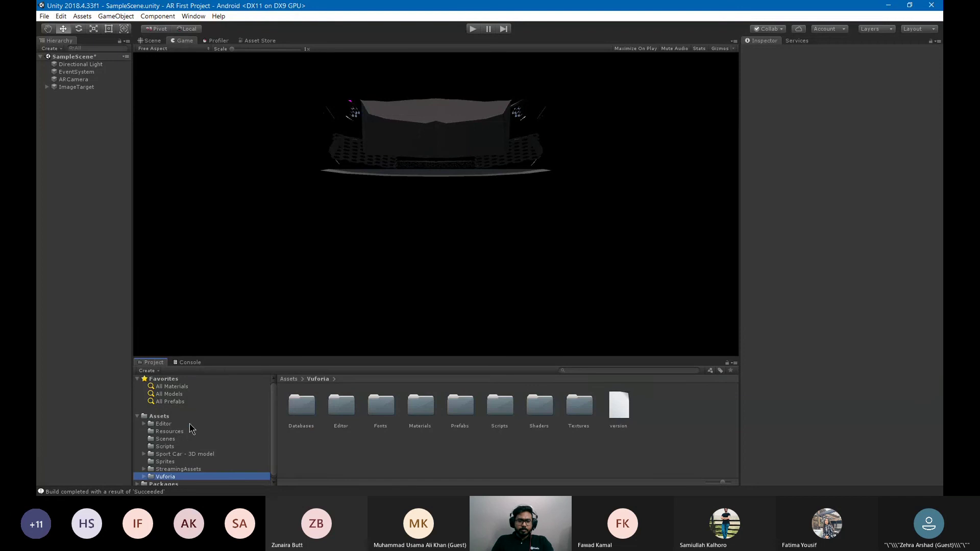
click(190, 424)
click(188, 431)
click(184, 423)
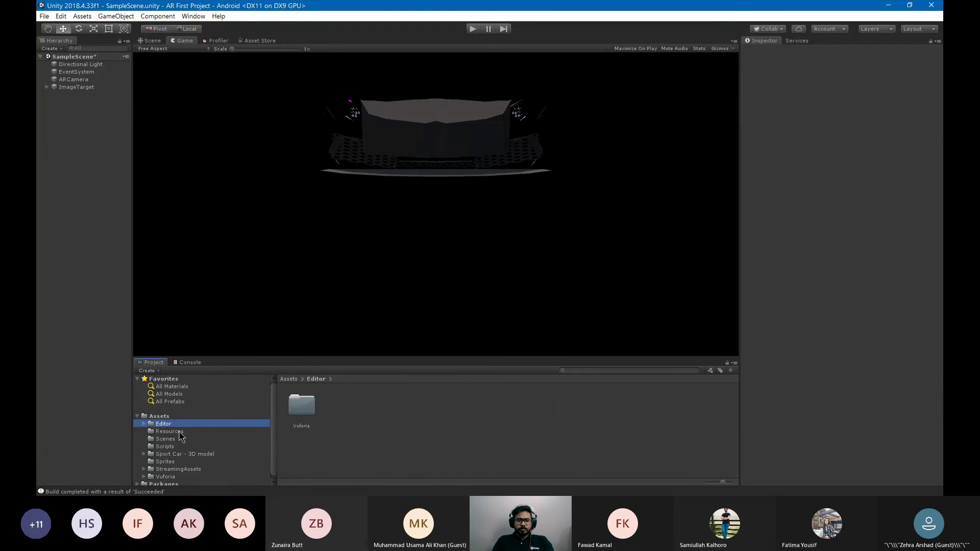
click(179, 432)
click(182, 439)
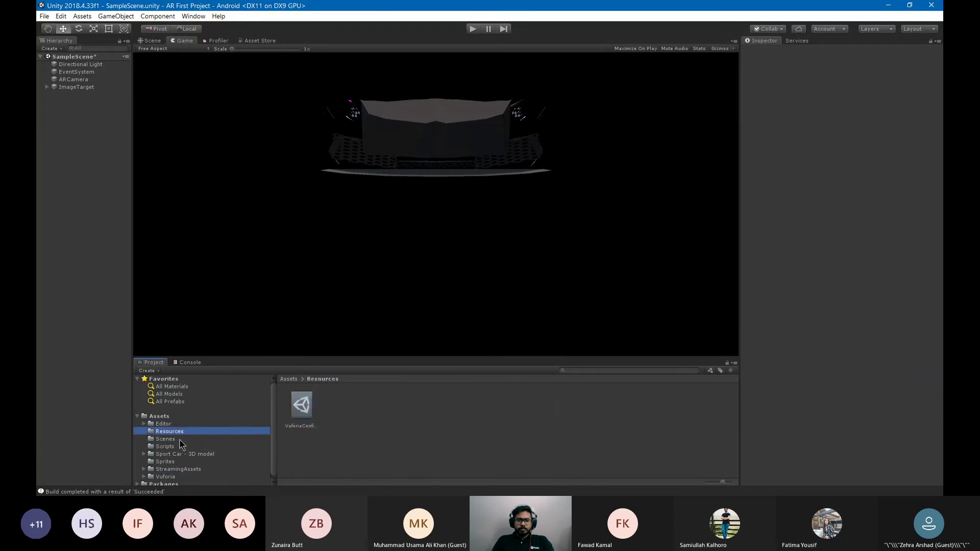
click(182, 432)
click(184, 425)
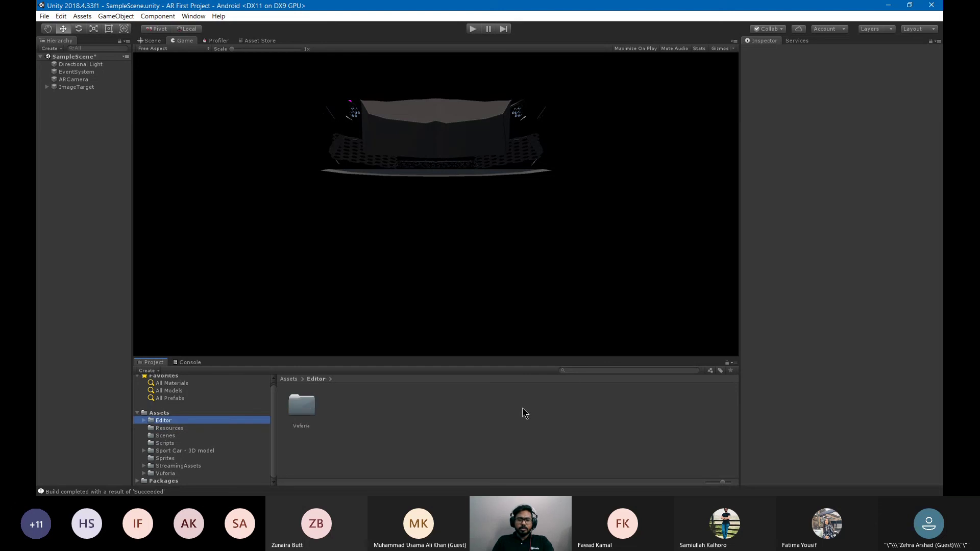
click(581, 372)
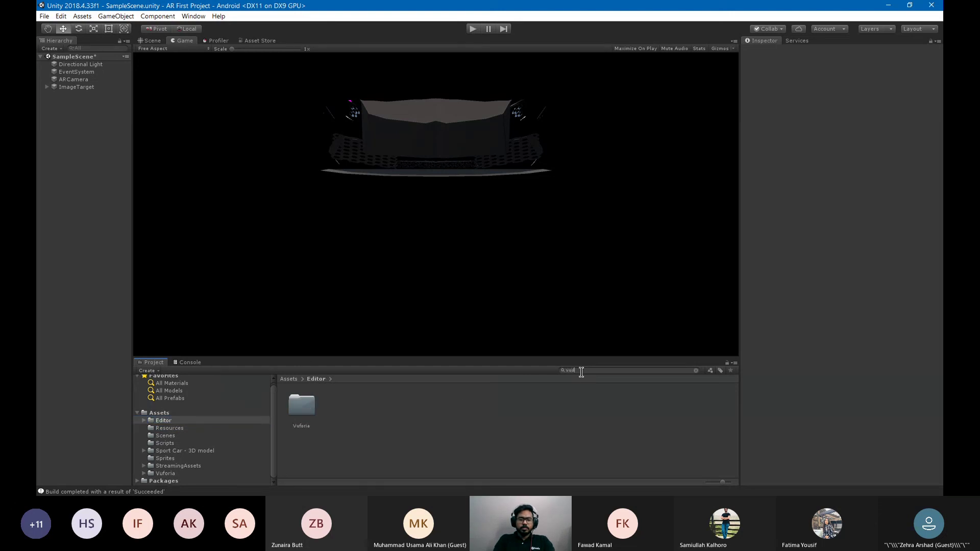
text(edi)
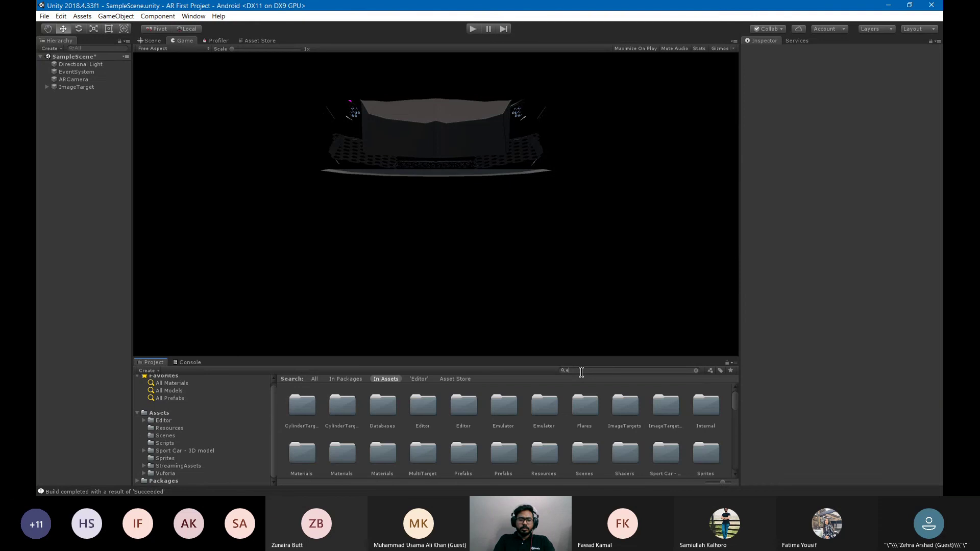
text(tro)
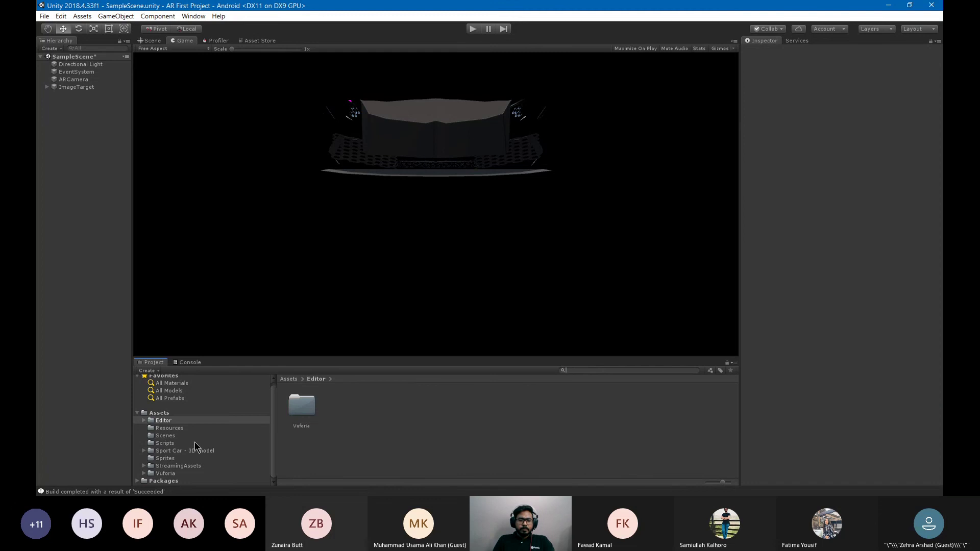
- Expand Vuforia in the Project tree, unfolding its Databases and Editor subfolders
click(170, 474)
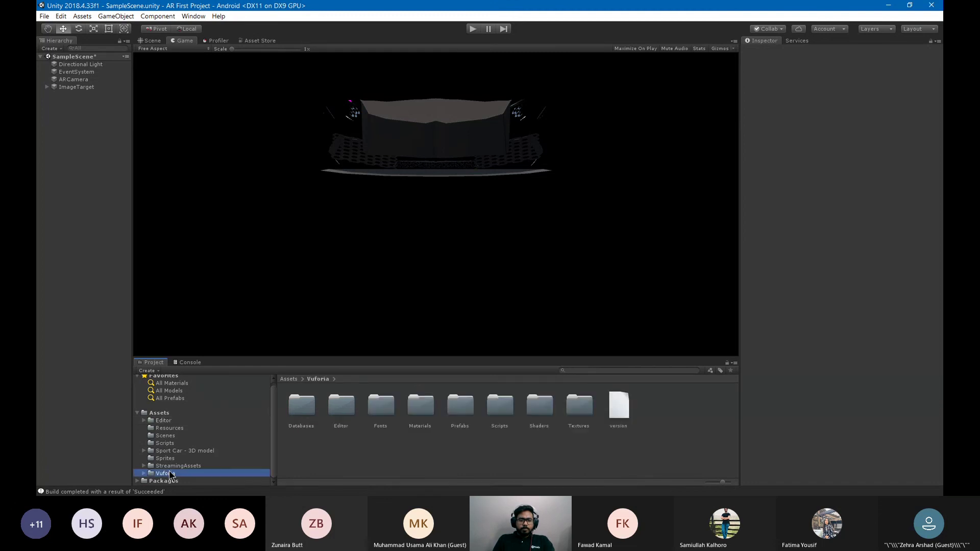
key(Right)
key(Down)
key(Right)
key(Down)
key(Down)
key(Down)
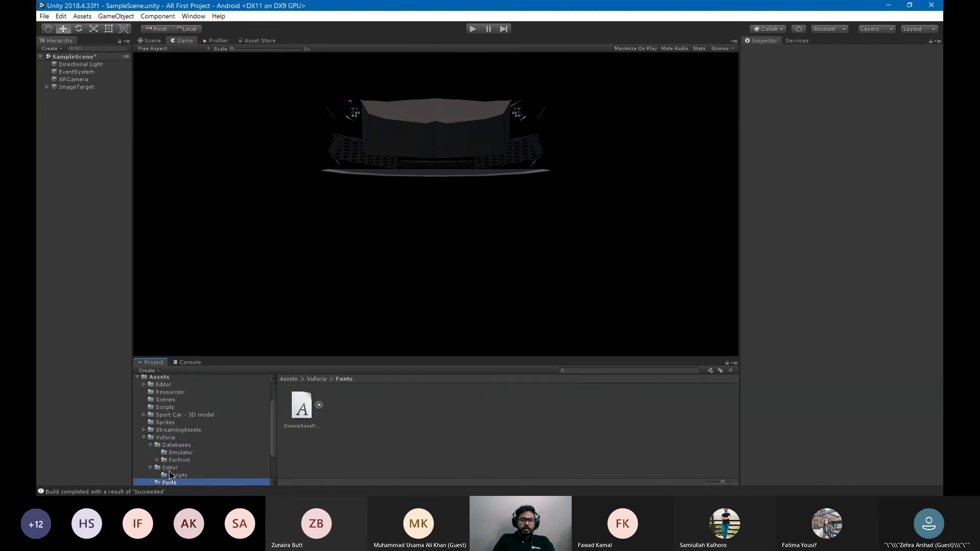
key(Right)
key(Down)
key(Up)
key(Up)
key(Up)
key(Up)
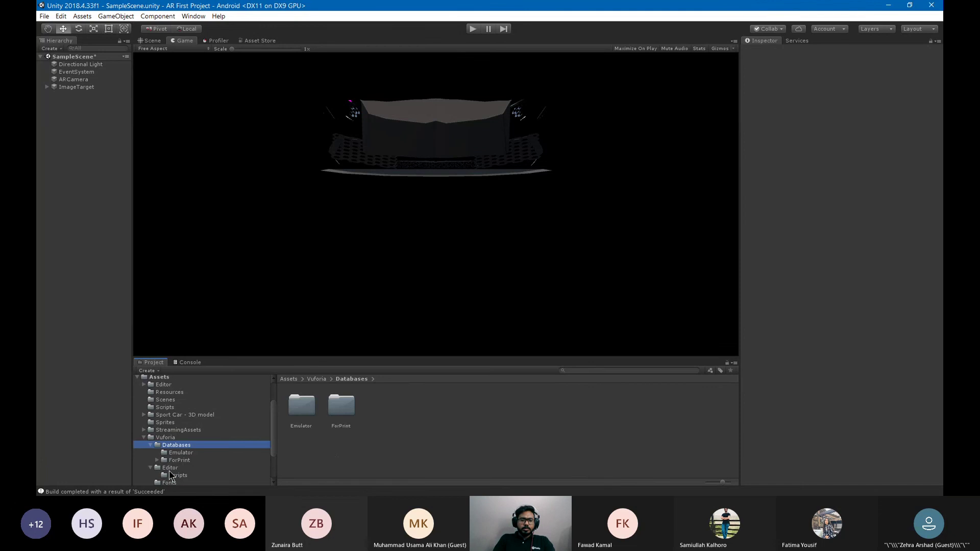
- Open Databases > ForPrint > Emulator, then view Vuforia's editor scripts and Scripts folder
double_click(342, 412)
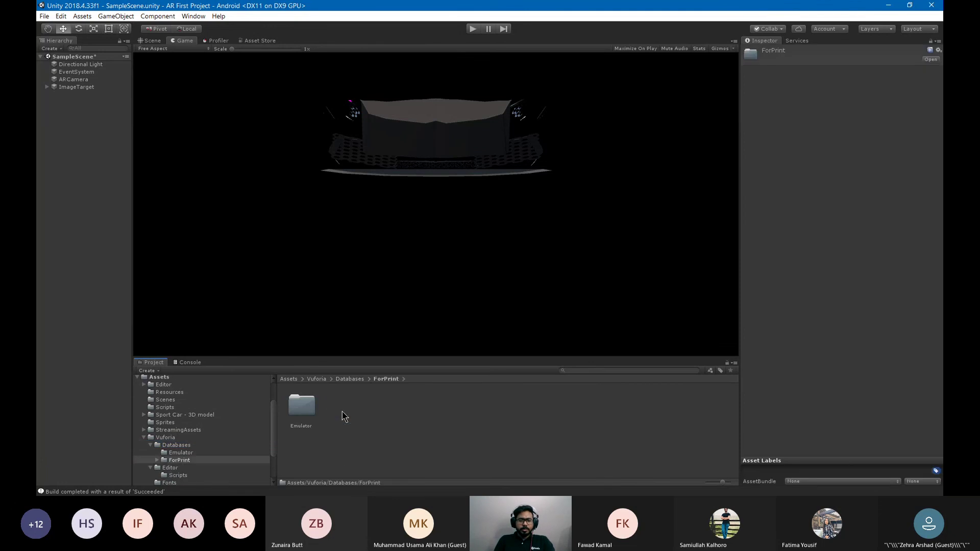
double_click(300, 411)
scroll(226, 456, down, 2)
scroll(227, 457, down, 2)
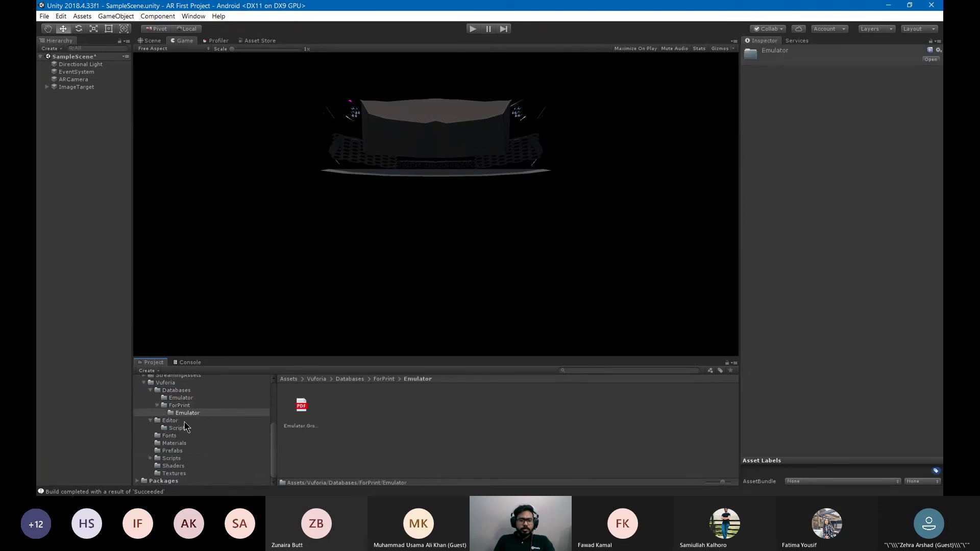
click(186, 427)
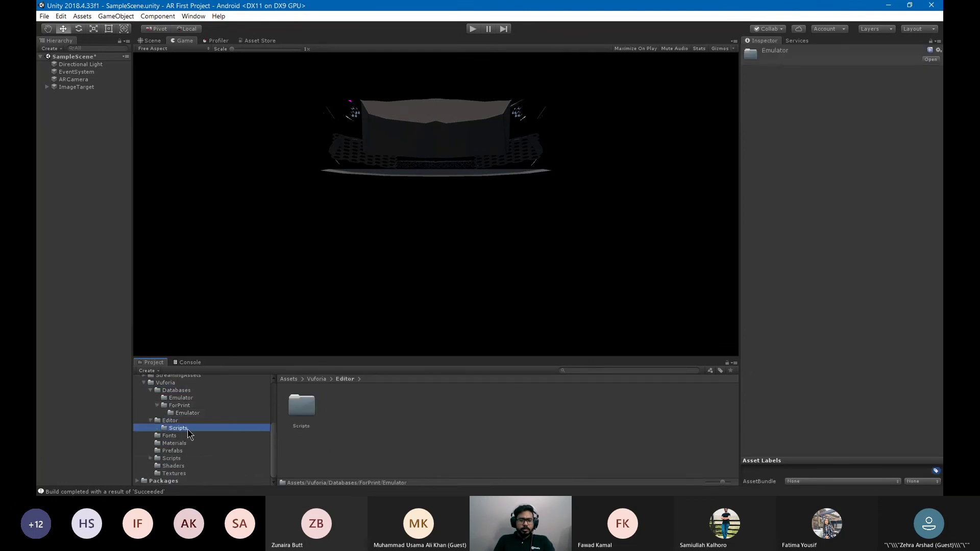
click(182, 457)
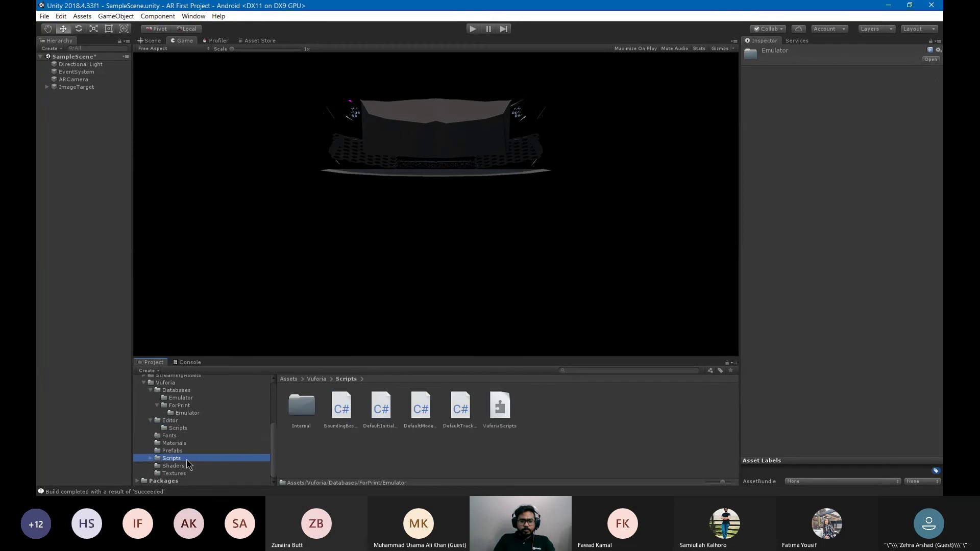
- Collapse ForPrint and Editor and step through Fonts, ending on the Prefabs folder contents
key(Up)
key(Up)
key(Up)
key(Up)
key(Up)
key(Up)
key(Up)
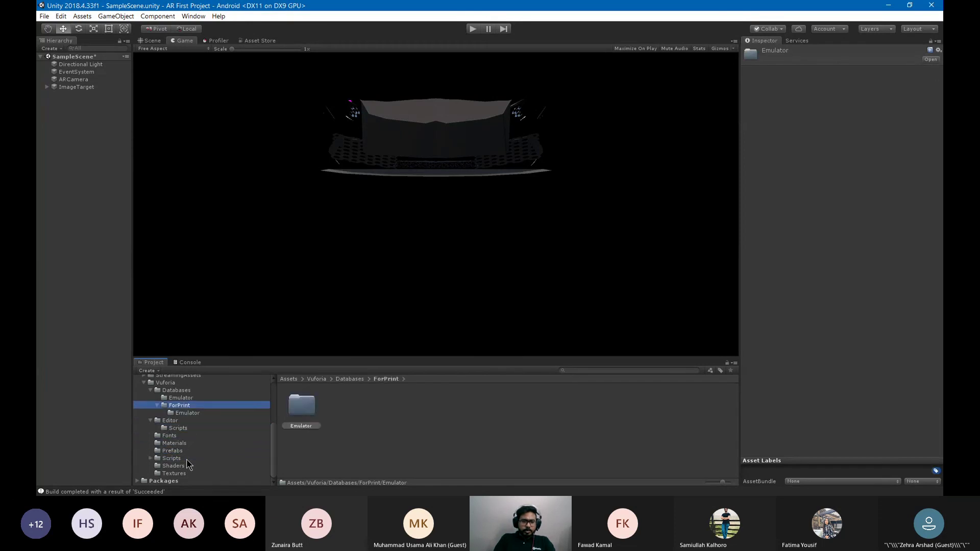
key(Up)
key(Down)
key(Down)
key(Up)
key(Left)
key(Down)
key(Left)
key(Down)
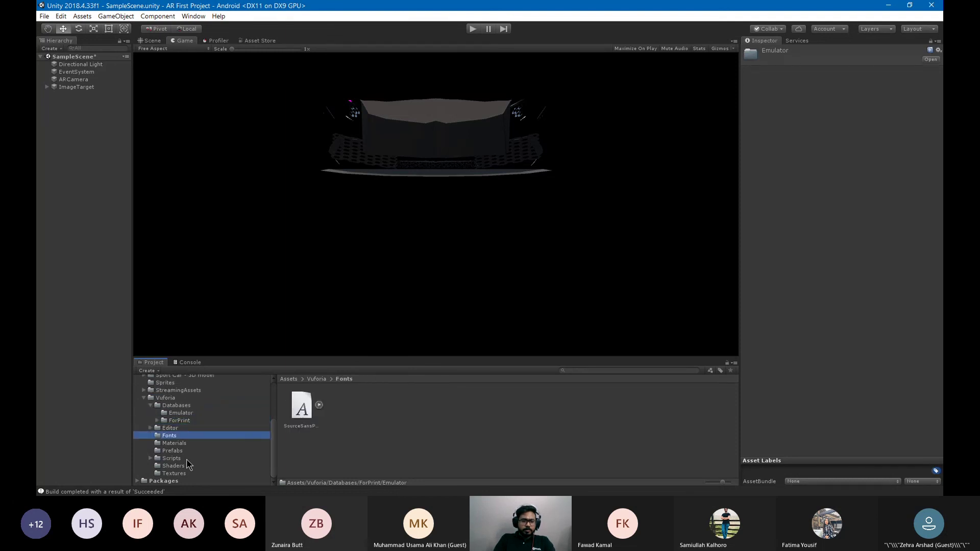
key(Down)
key(Down)
key(Down)
key(Up)
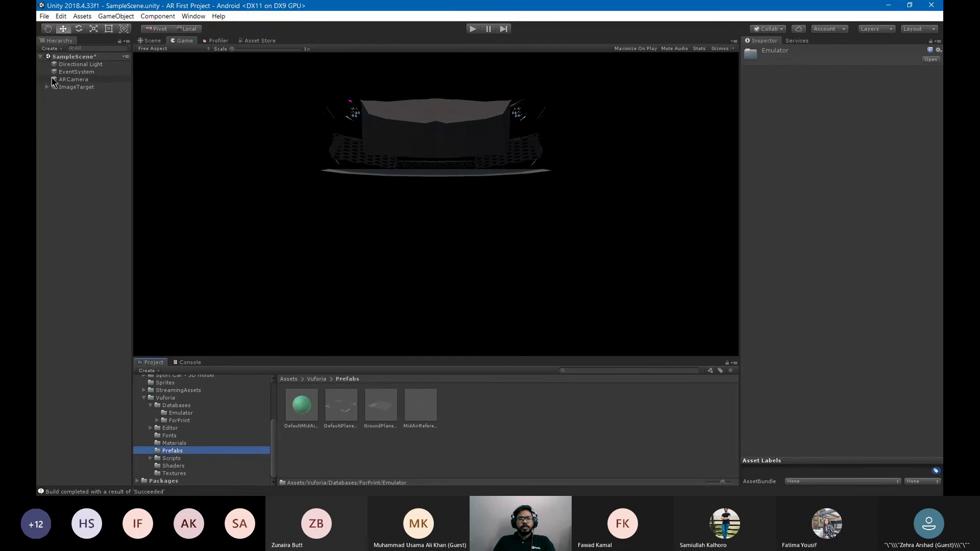
- Search the project for 'ast' and select the Astronaut_scaled texture to view its import settings
click(68, 89)
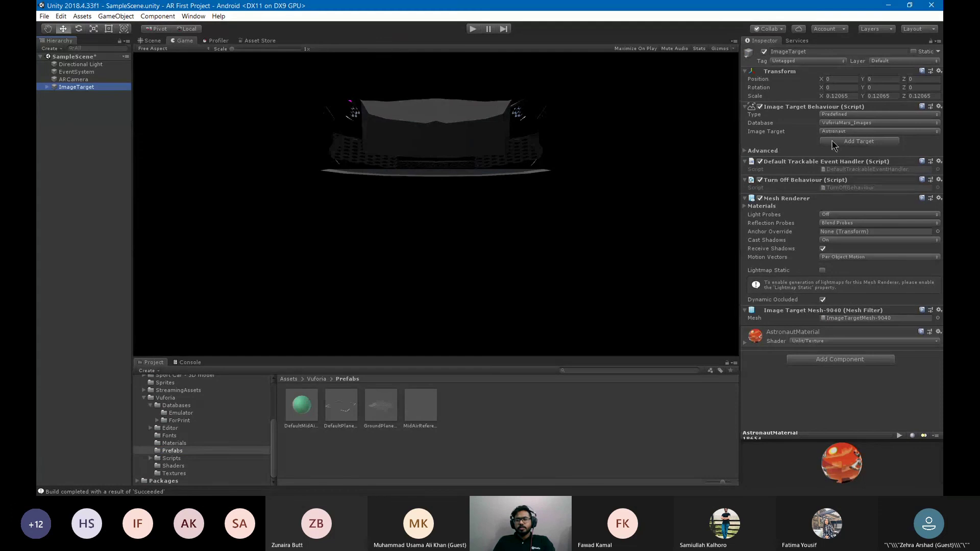
click(594, 370)
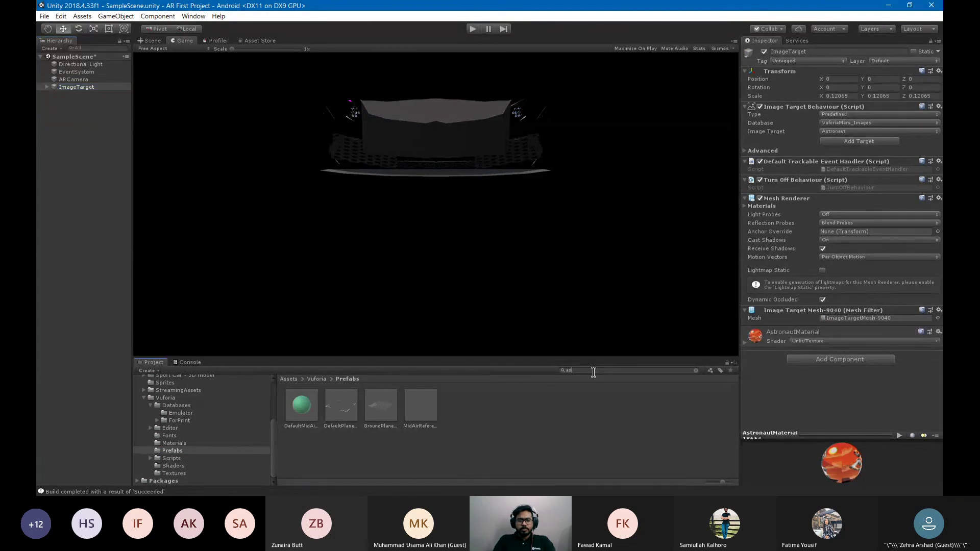
text(t)
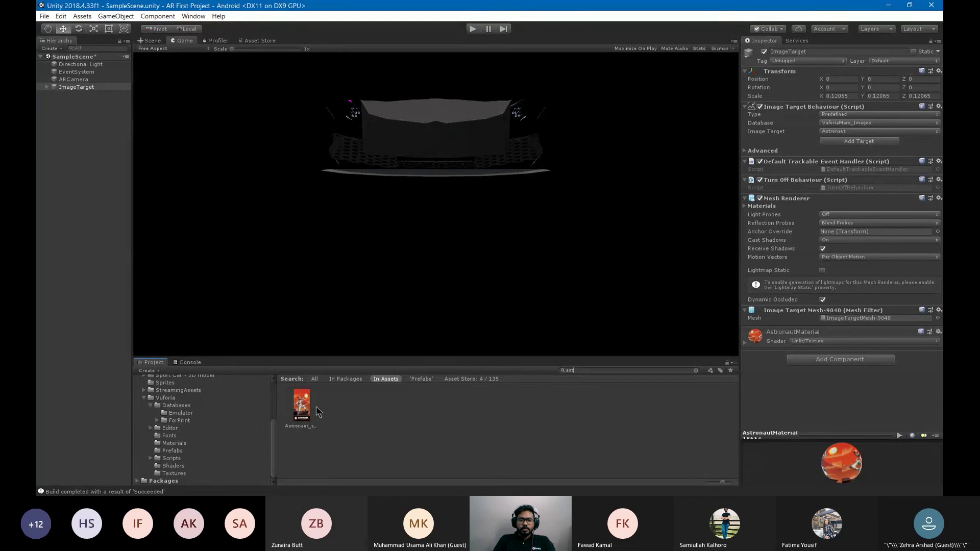
click(303, 406)
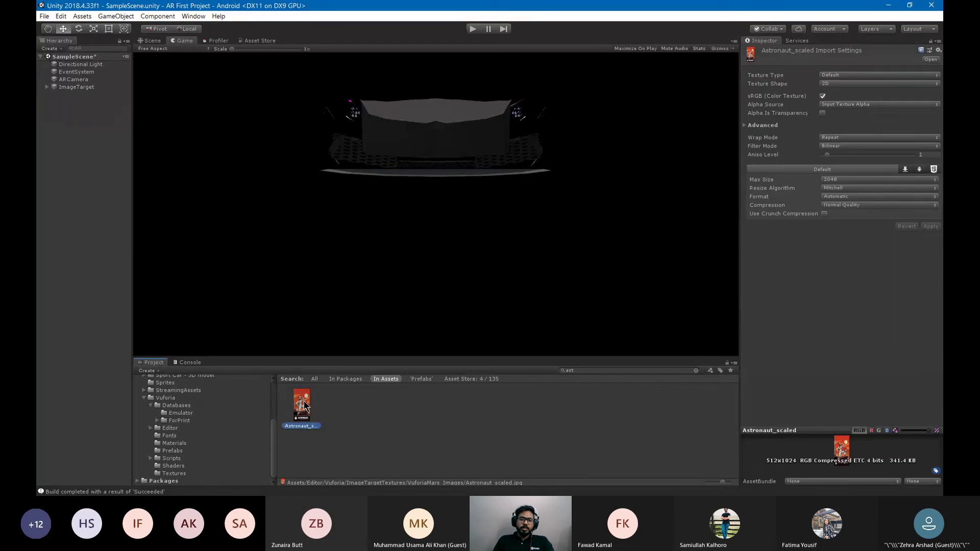
right_click(305, 406)
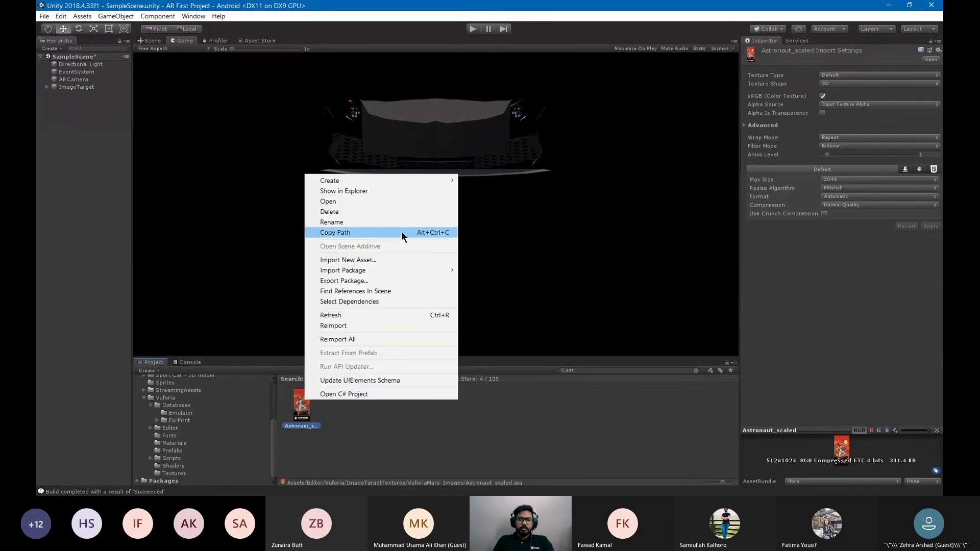
click(381, 191)
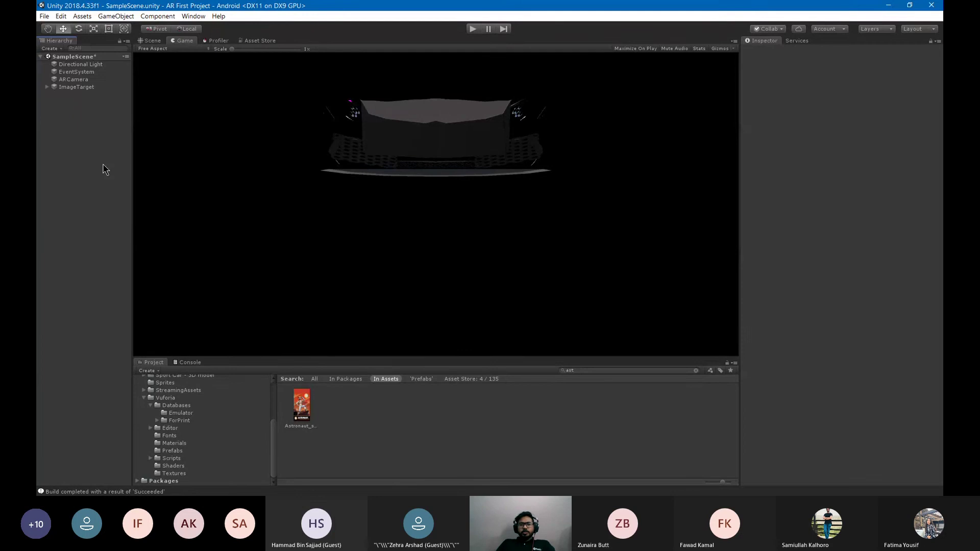
click(84, 80)
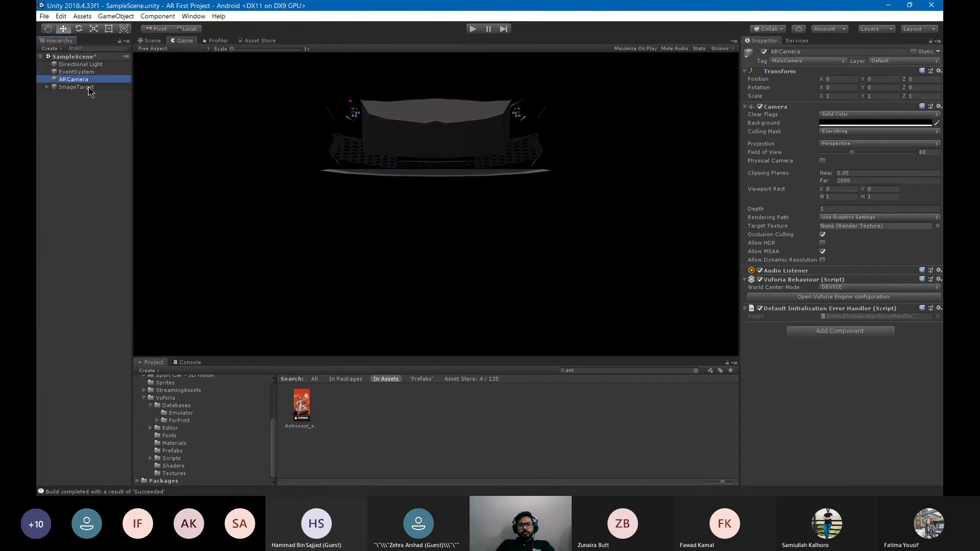
click(88, 88)
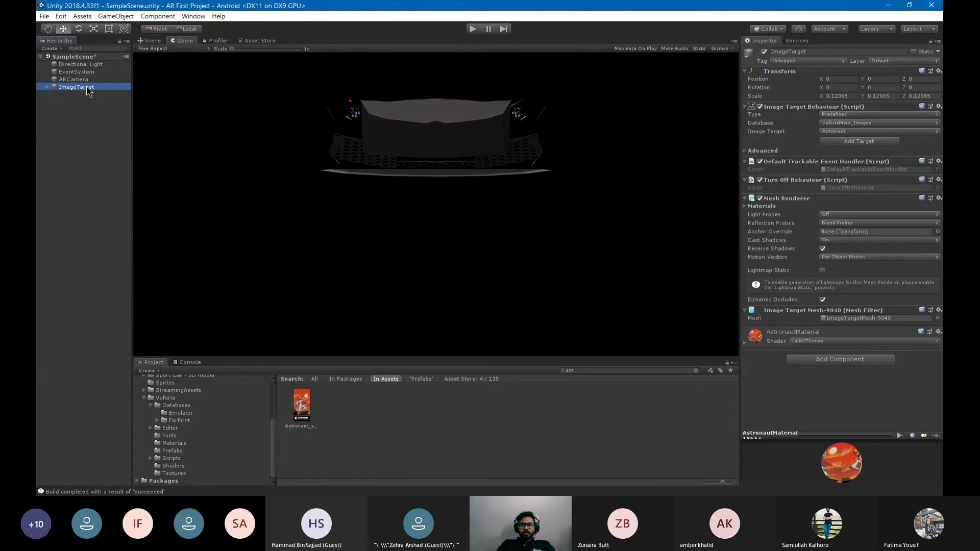
click(50, 234)
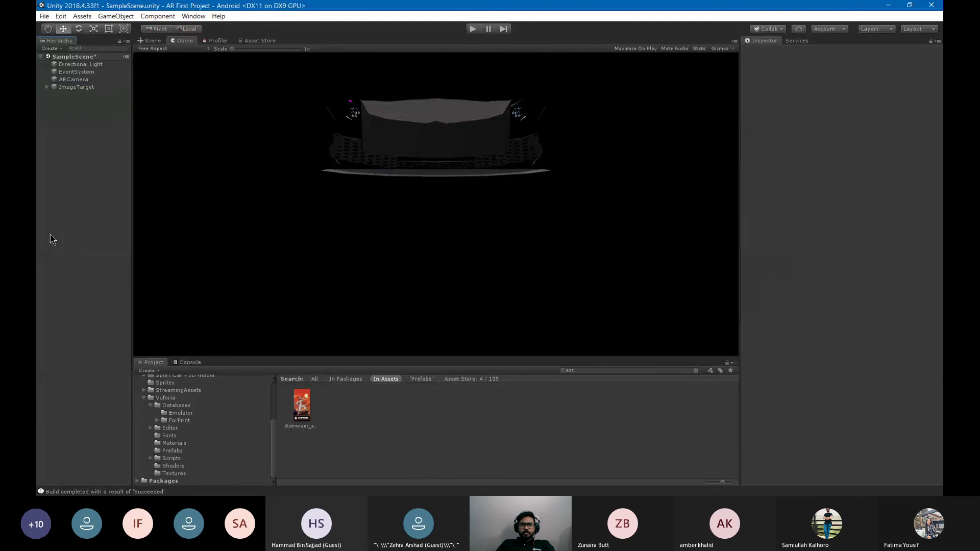
click(152, 41)
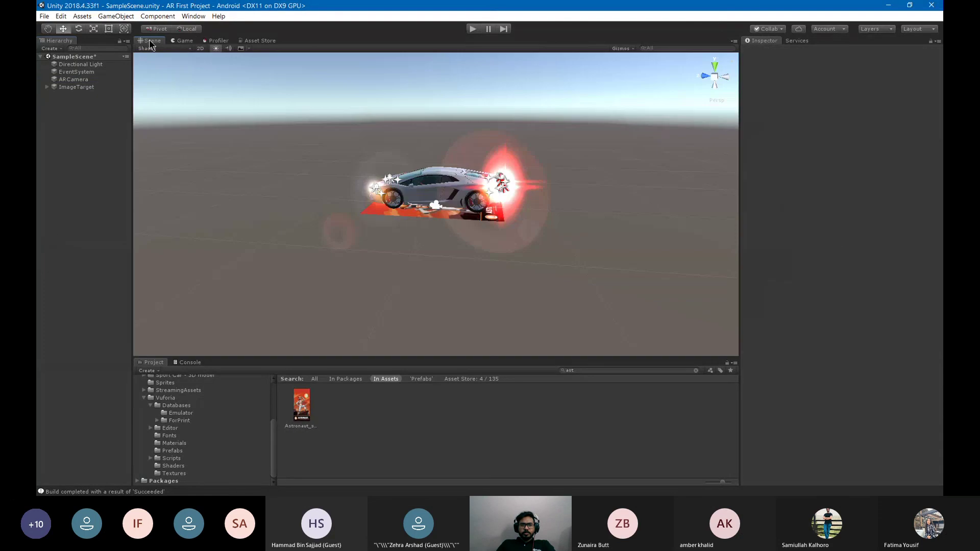
click(181, 42)
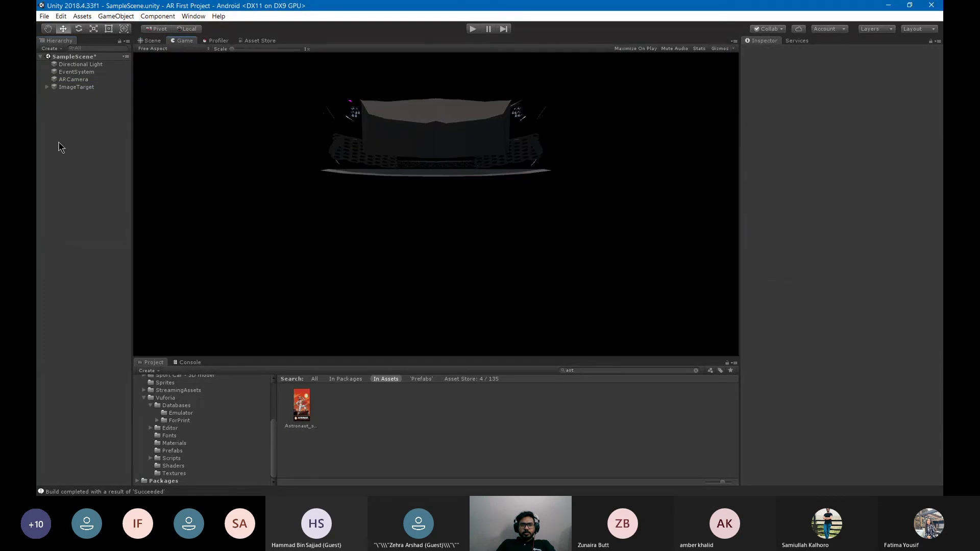
- Collapse Vuforia, select ImageTarget, and open its DefaultTrackableEventHandler script in Visual Studio
click(144, 398)
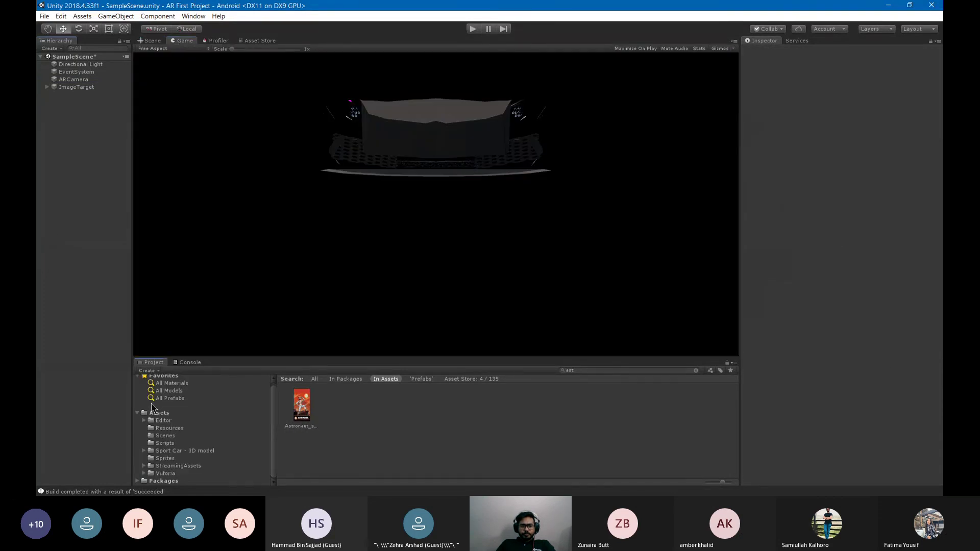
click(82, 88)
click(853, 113)
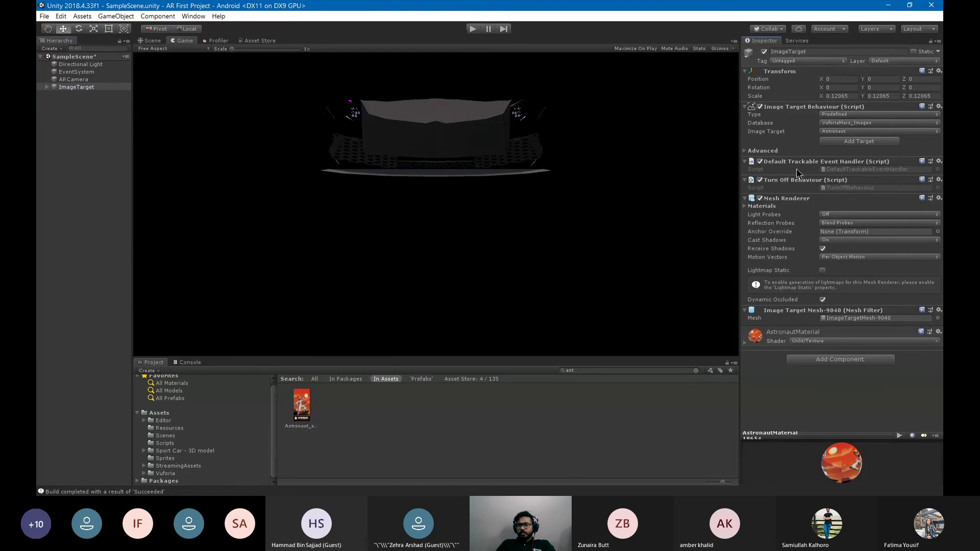
double_click(859, 169)
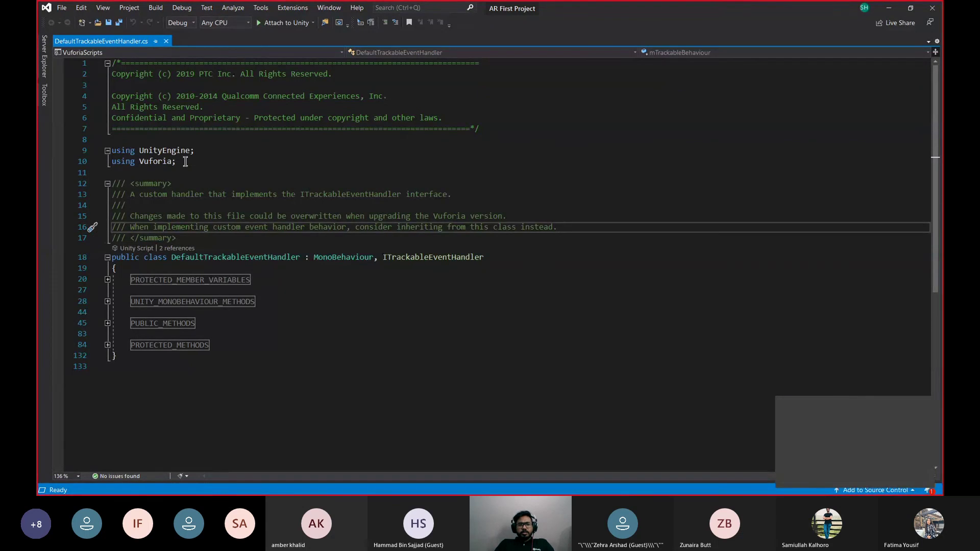
- Highlight the using UnityEngine and using Vuforia lines at the top of the script
drag(196, 165, 123, 152)
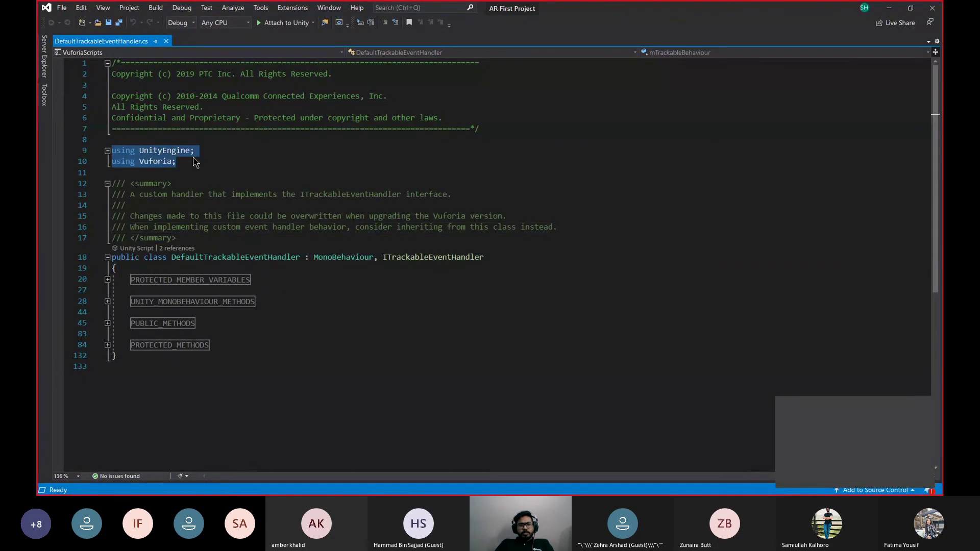
click(213, 171)
scroll(291, 183, down, 1)
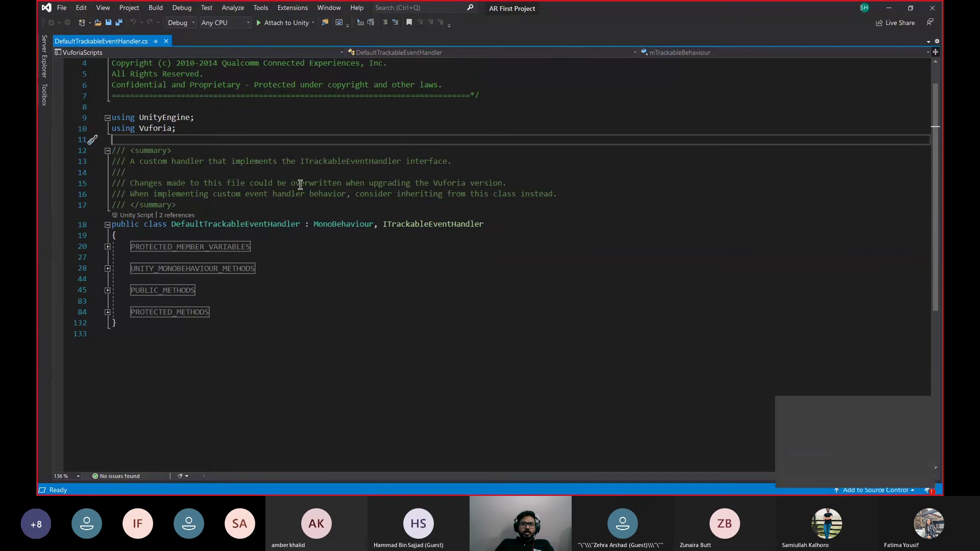
scroll(222, 168, up, 1)
drag(188, 165, 105, 153)
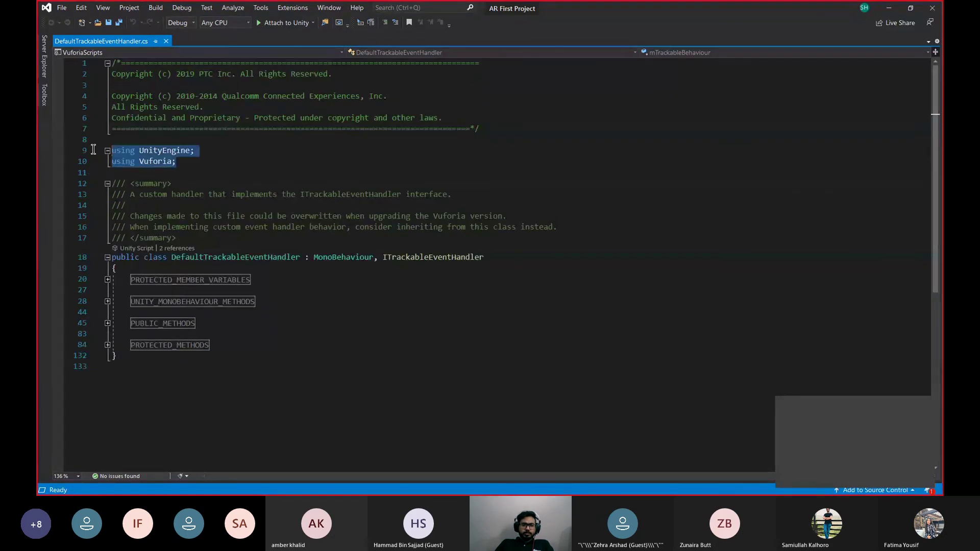
click(194, 160)
key(shift+Home)
click(194, 161)
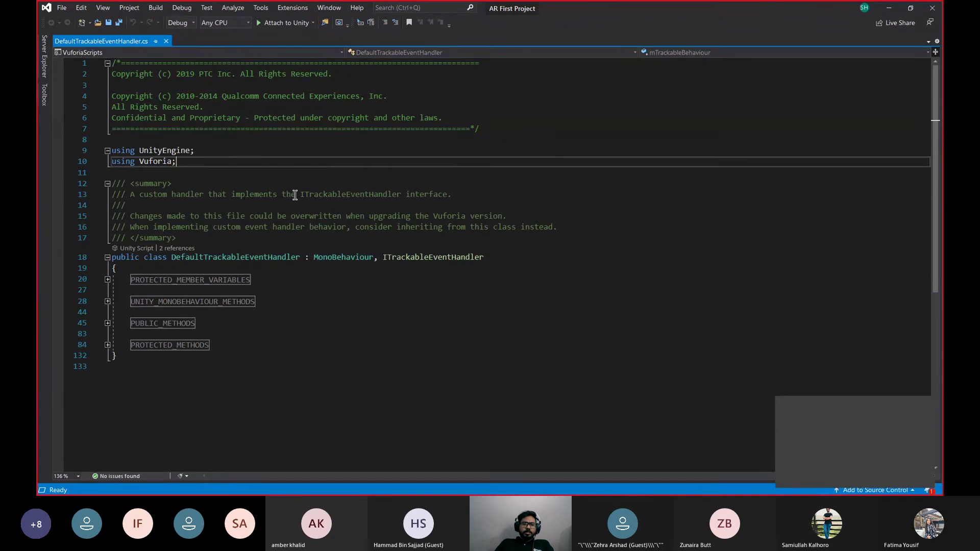
- Highlight the word Vuforia and the using directives on lines 8–10
double_click(159, 162)
click(202, 162)
double_click(150, 164)
click(195, 169)
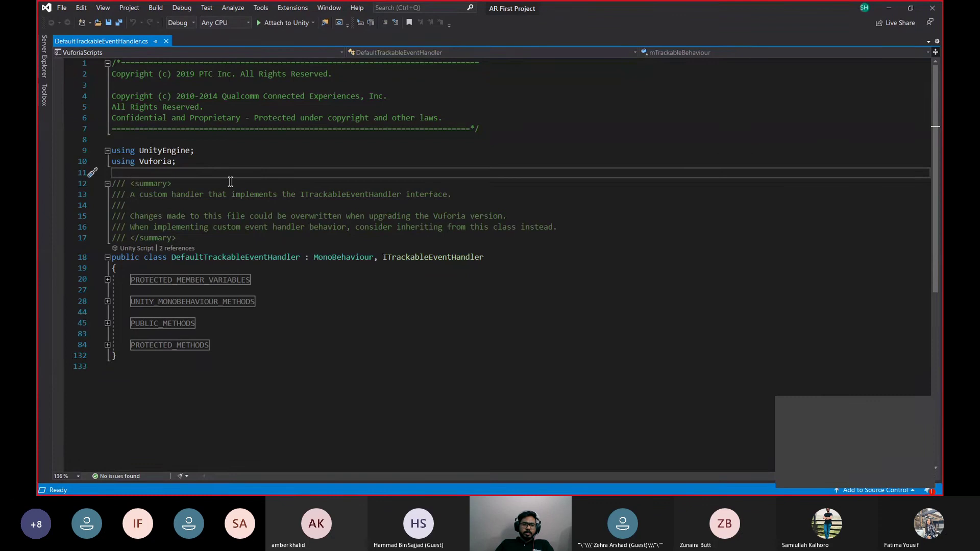
scroll(147, 260, down, 3)
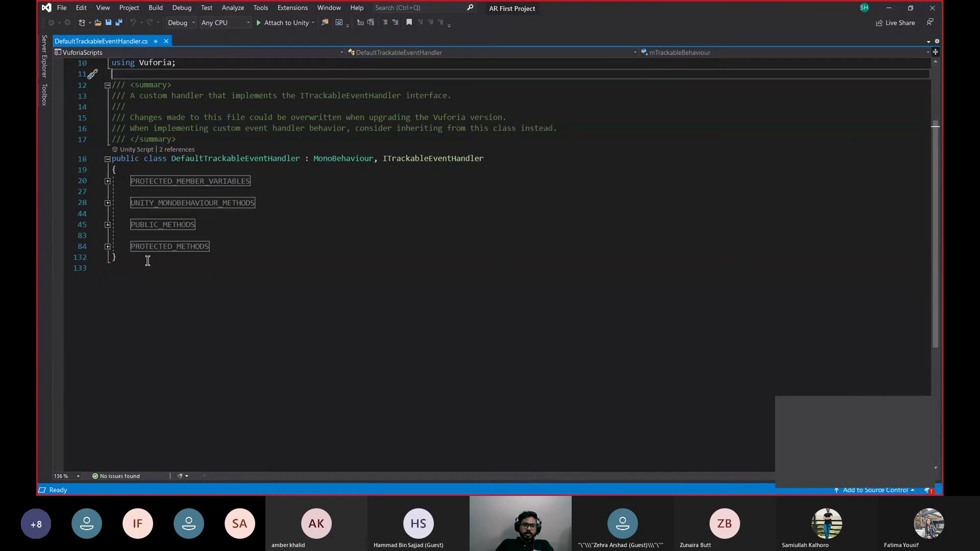
scroll(189, 203, up, 3)
drag(177, 162, 76, 143)
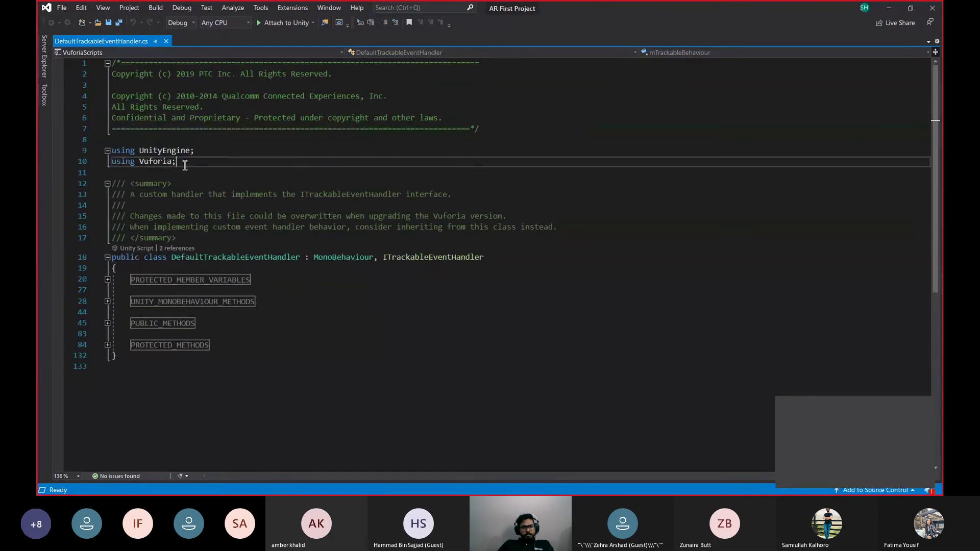
click(232, 151)
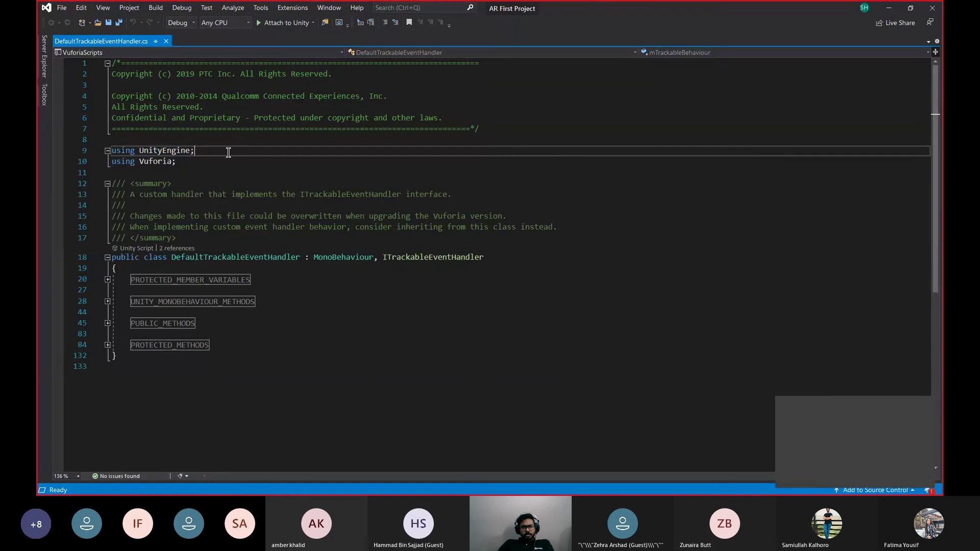
- Highlight class DefaultTrackableEventHandler and MonoBehaviour, then expand the PROTECTED_MEMBER_VARIABLES region
double_click(155, 258)
double_click(234, 259)
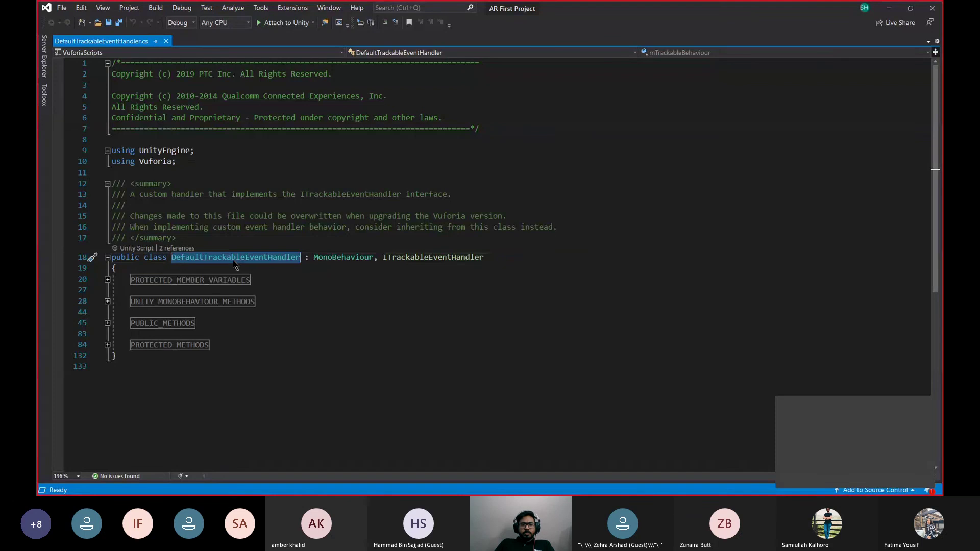
scroll(351, 257, down, 3)
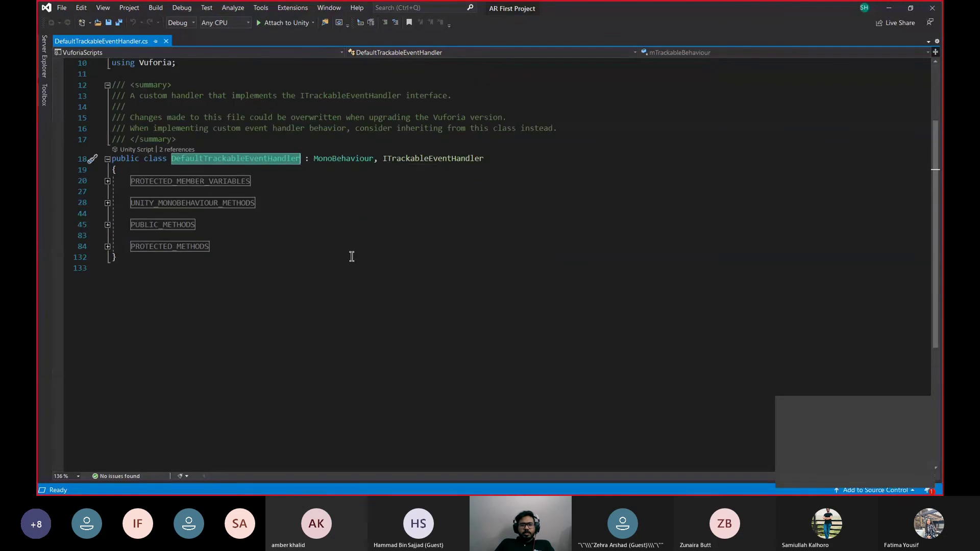
click(265, 158)
click(337, 158)
double_click(337, 158)
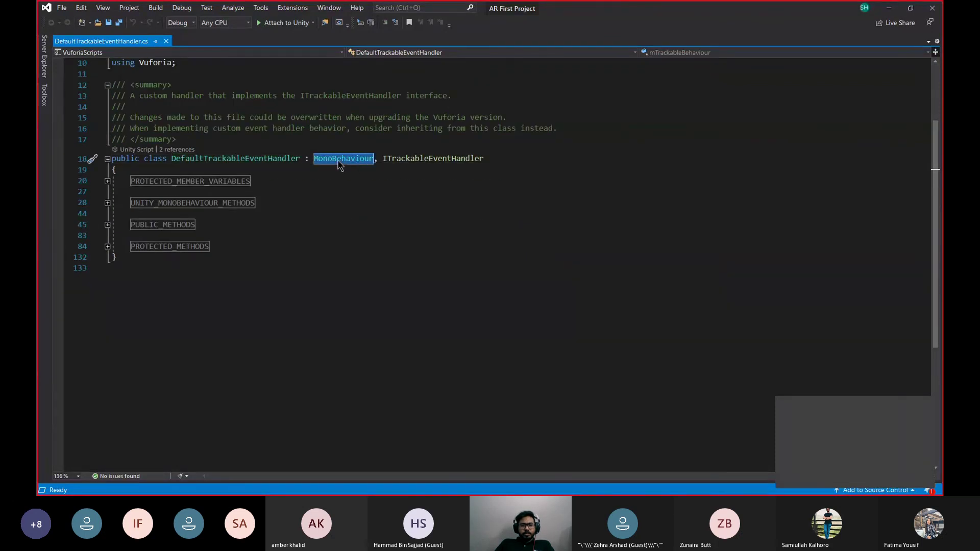
click(108, 181)
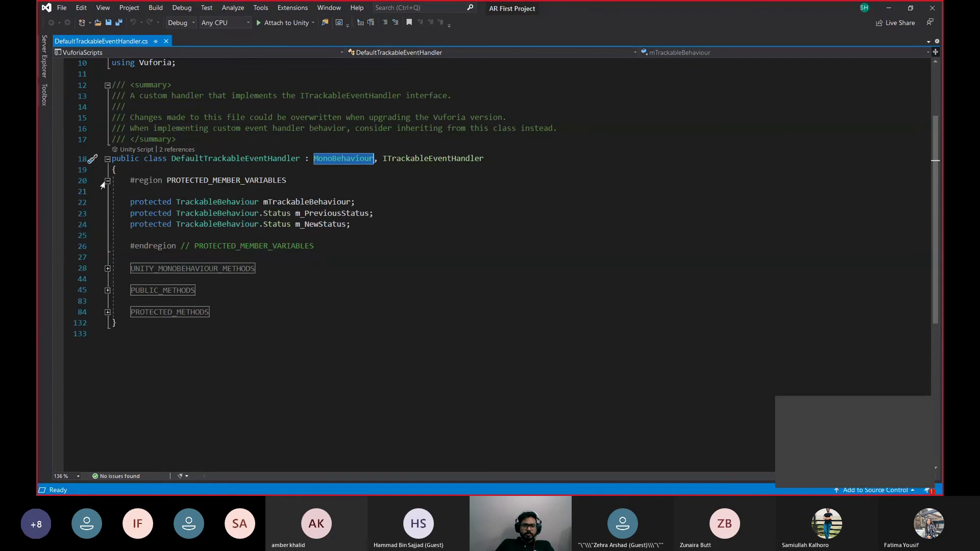
click(107, 269)
scroll(378, 205, down, 1)
scroll(388, 205, down, 3)
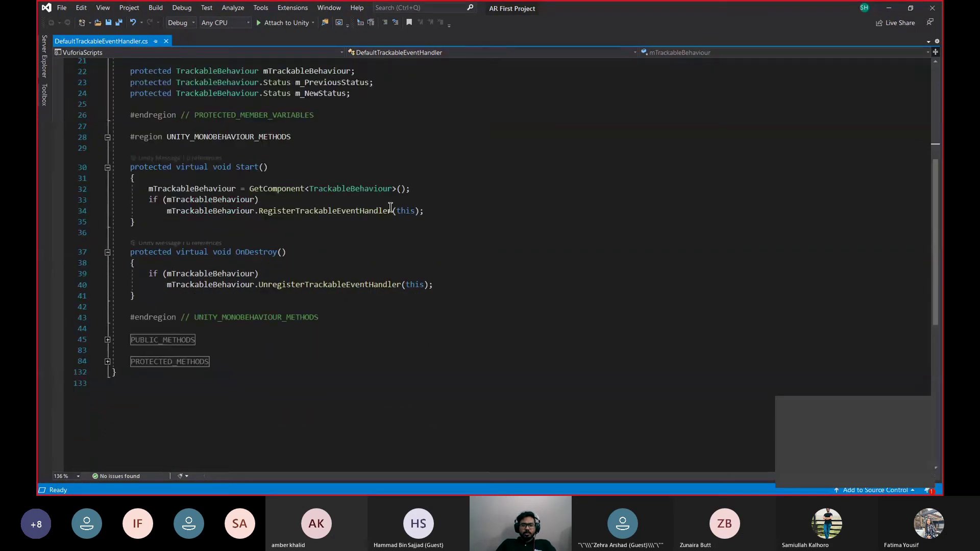
click(107, 340)
scroll(246, 388, down, 2)
scroll(247, 388, down, 5)
scroll(247, 391, down, 4)
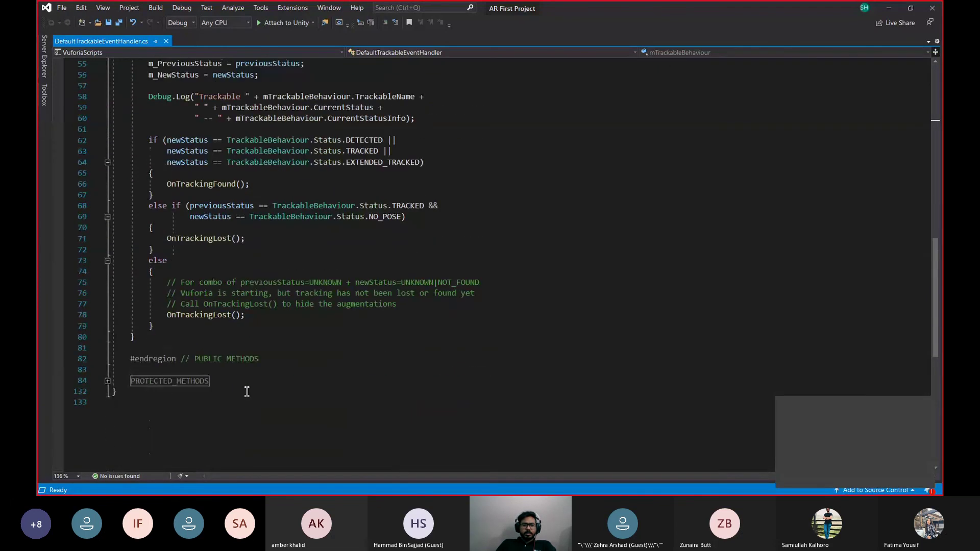
click(302, 366)
scroll(442, 291, up, 6)
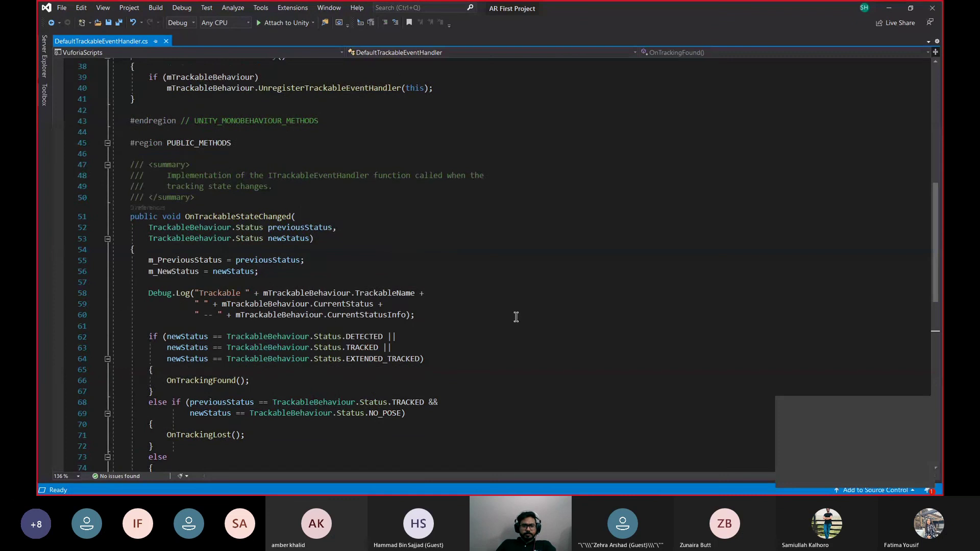
scroll(516, 317, up, 6)
scroll(516, 317, up, 2)
scroll(516, 317, up, 3)
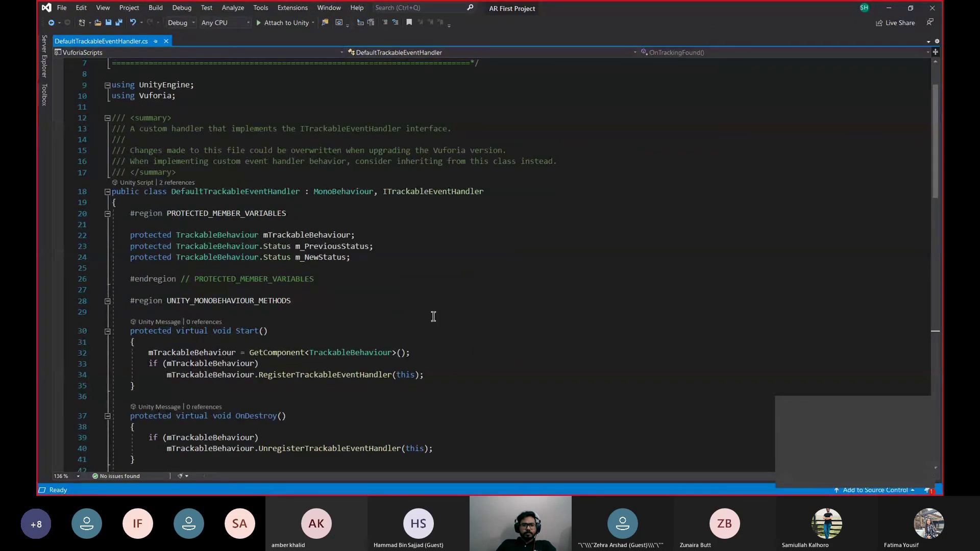
scroll(279, 263, down, 2)
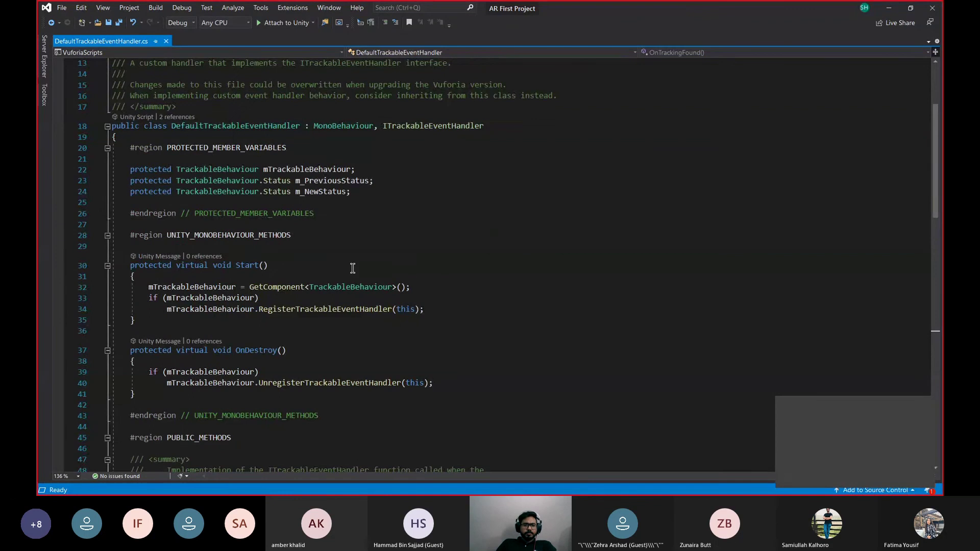
scroll(357, 270, down, 2)
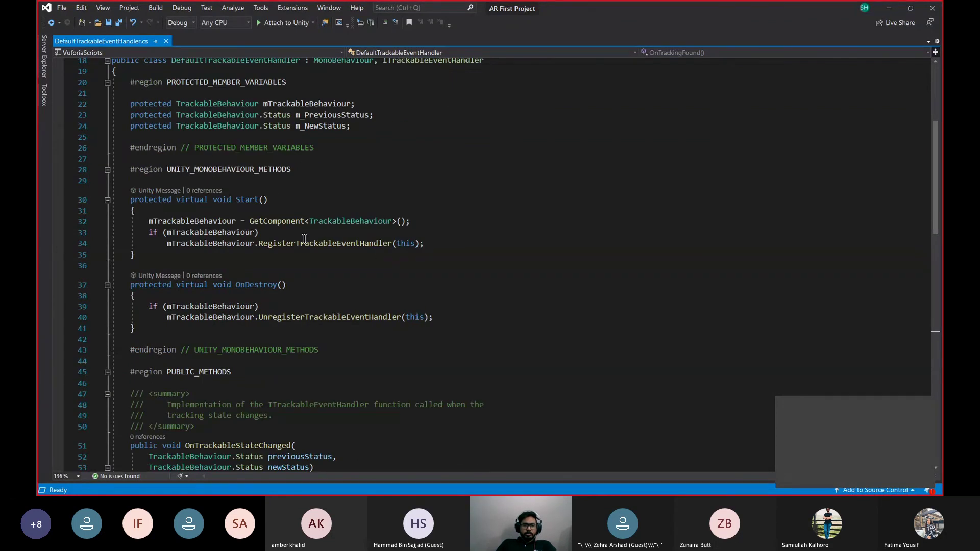
scroll(194, 219, down, 1)
scroll(195, 220, down, 2)
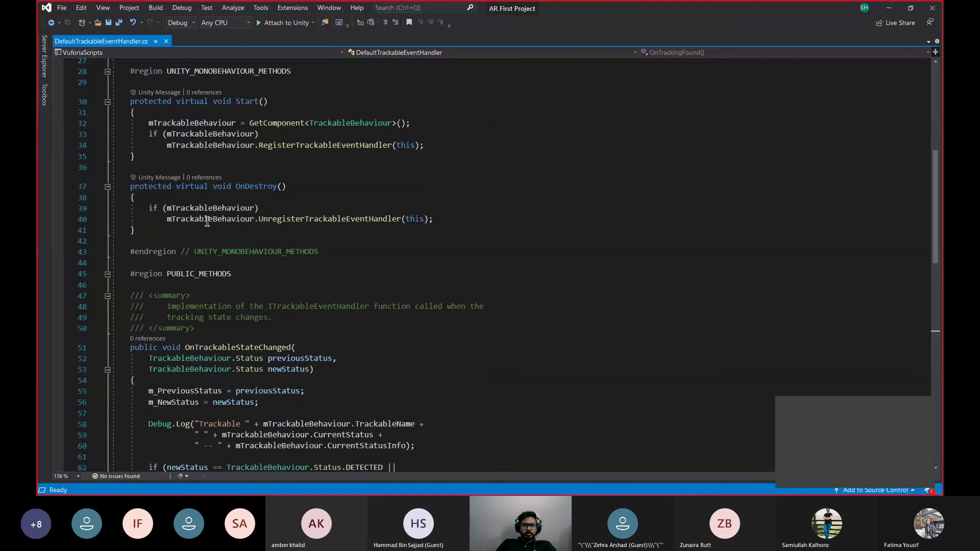
scroll(204, 220, down, 4)
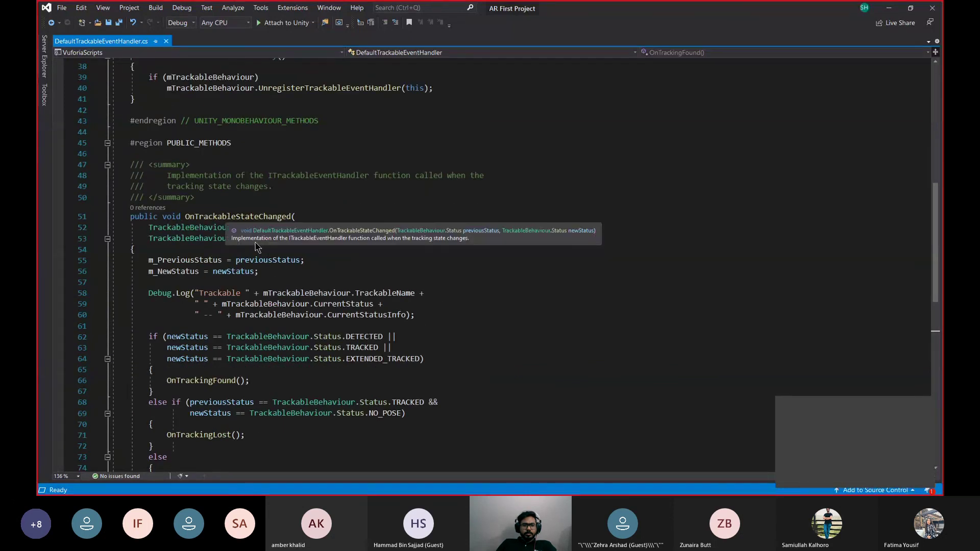
double_click(240, 218)
scroll(240, 220, down, 2)
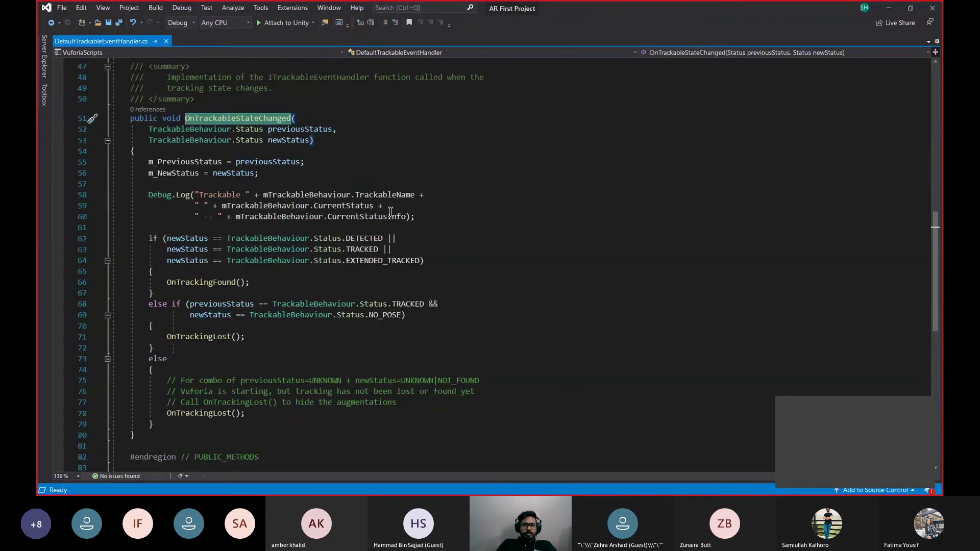
scroll(239, 219, down, 3)
scroll(214, 229, down, 1)
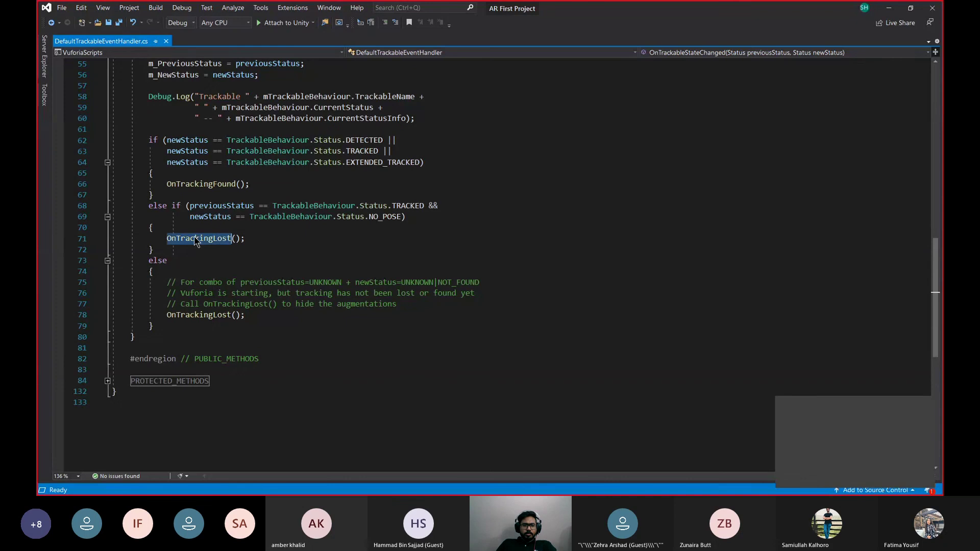
double_click(193, 238)
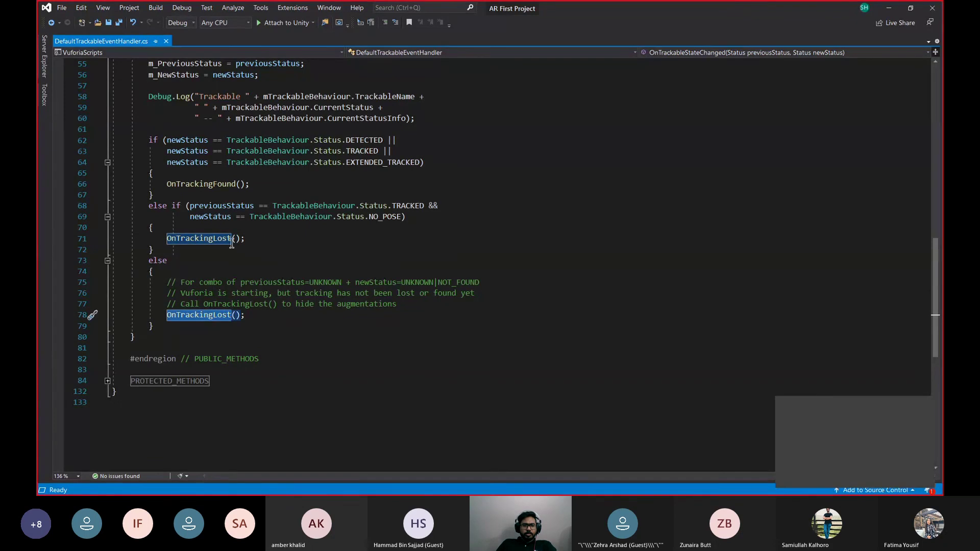
click(261, 322)
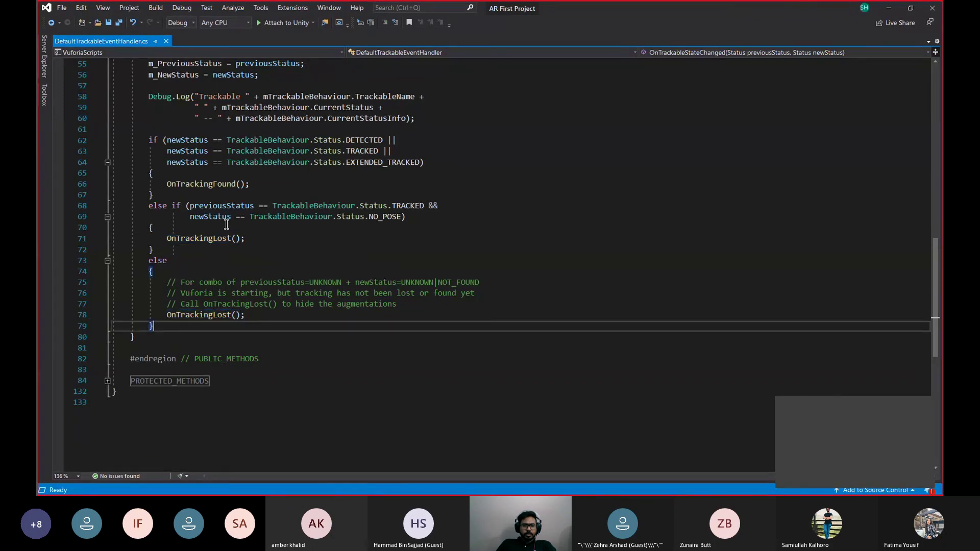
double_click(220, 238)
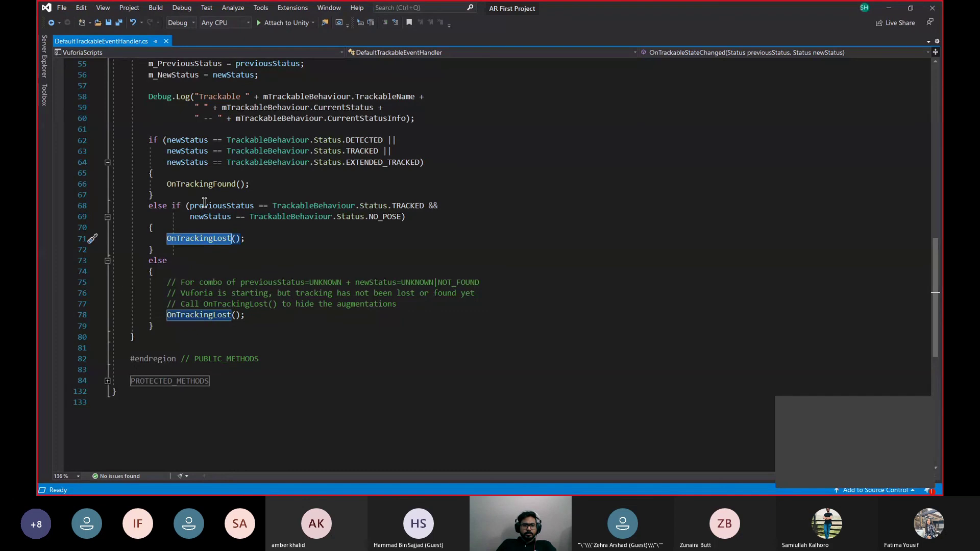
double_click(200, 185)
right_click(199, 186)
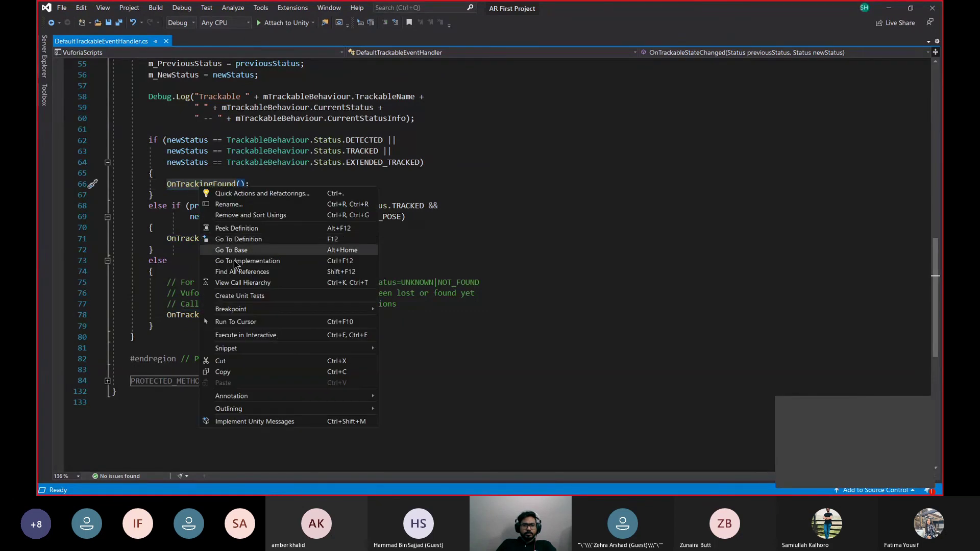
click(239, 240)
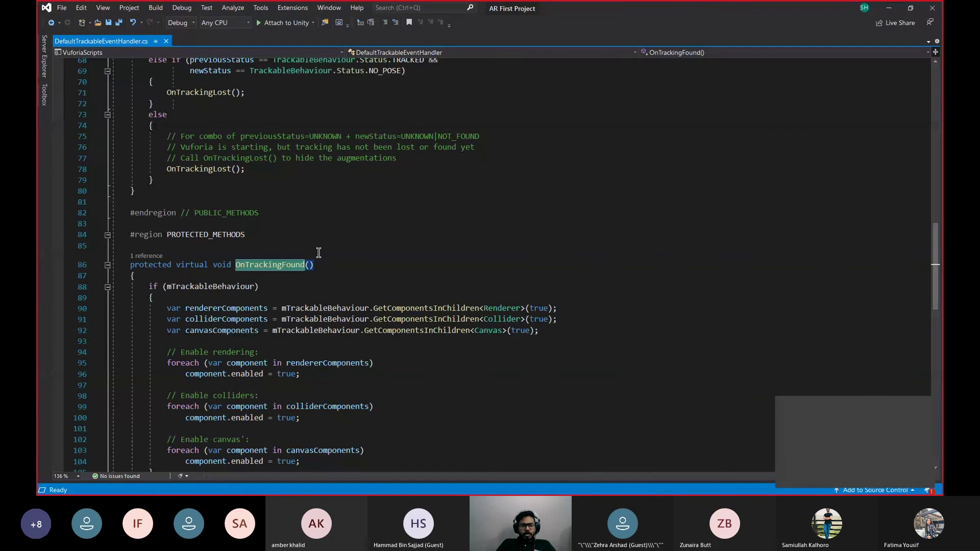
scroll(318, 253, down, 2)
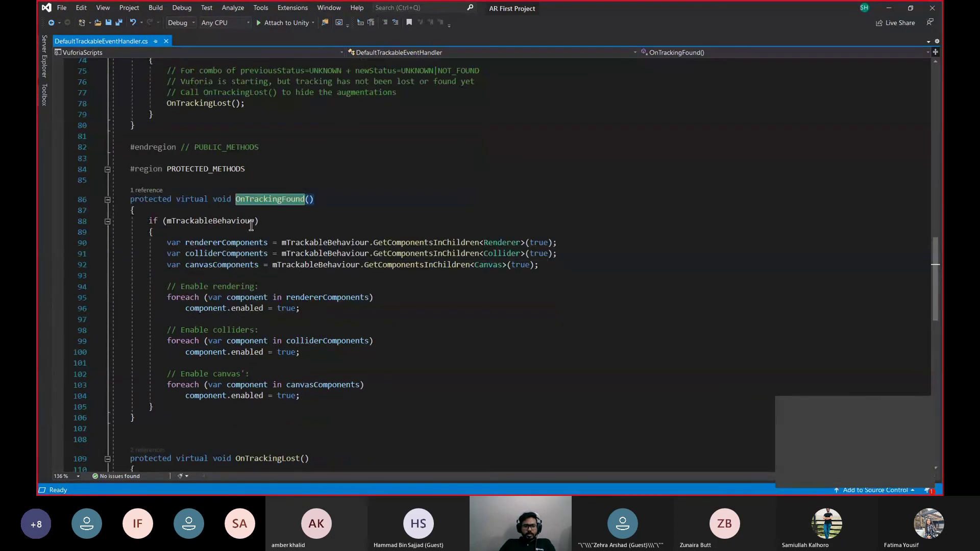
click(321, 199)
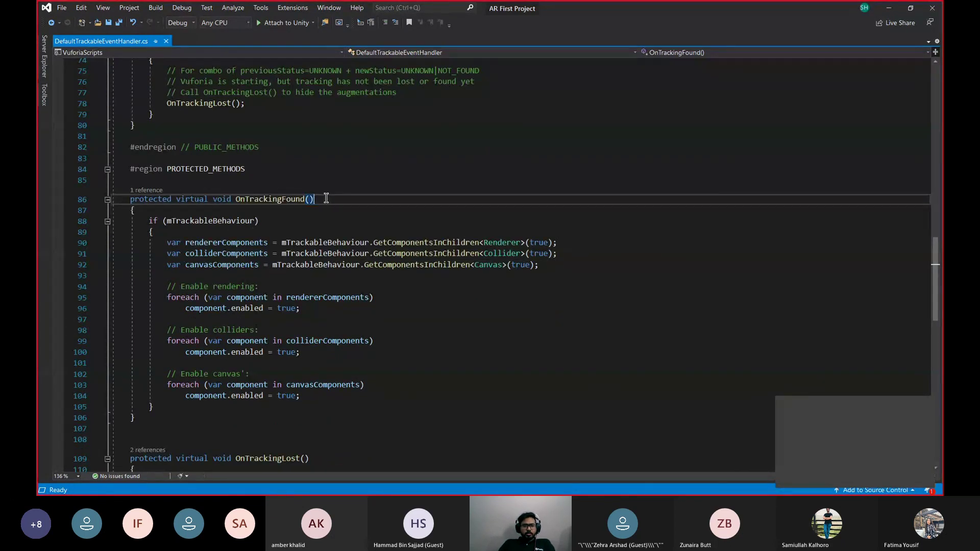
click(225, 212)
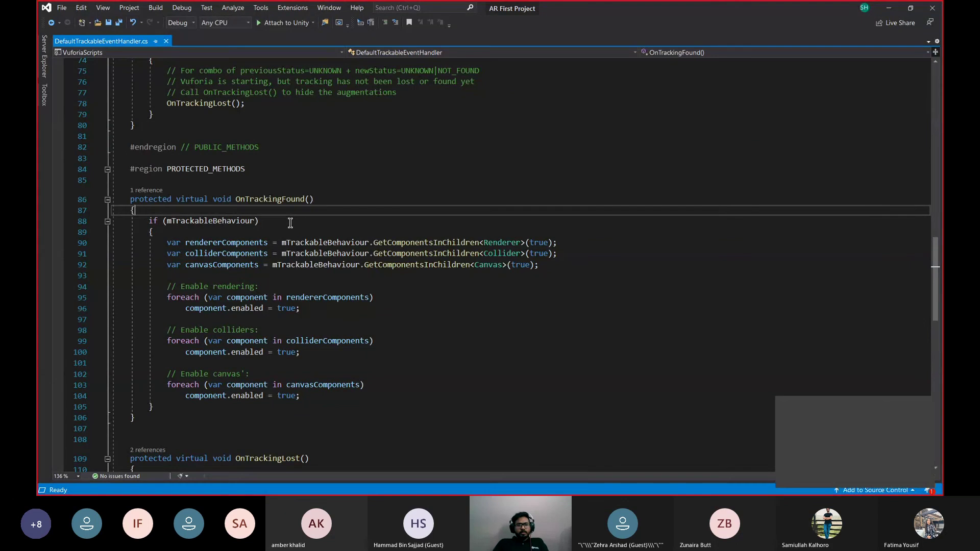
click(153, 191)
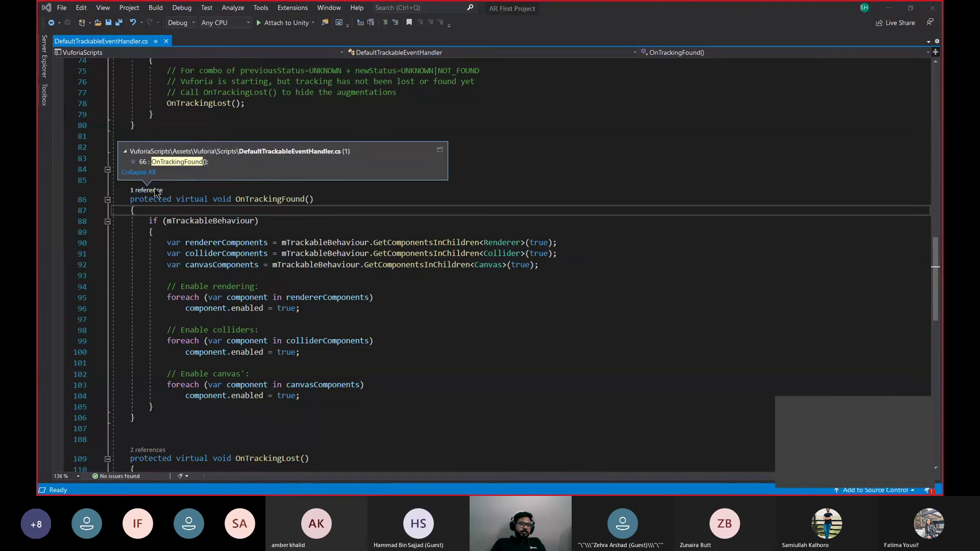
click(180, 160)
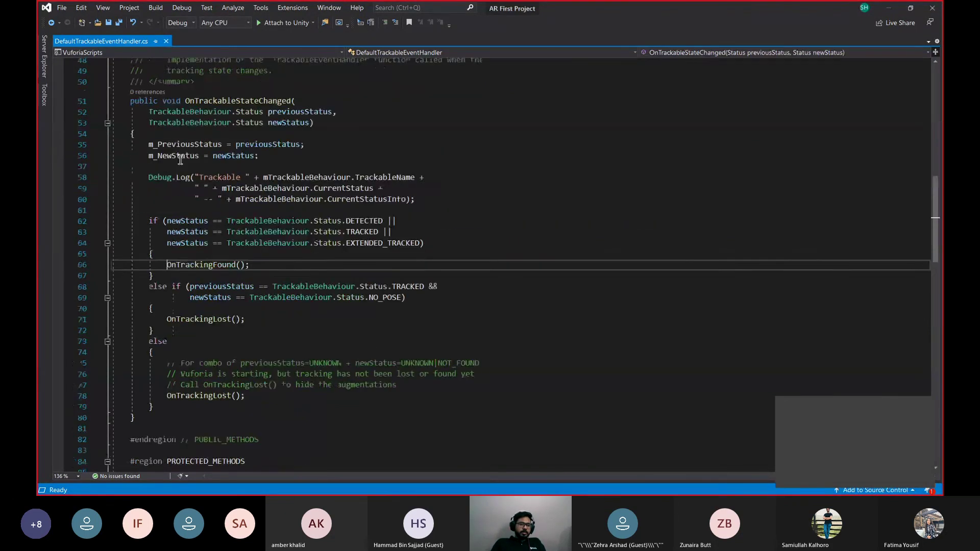
click(271, 262)
click(246, 102)
double_click(246, 102)
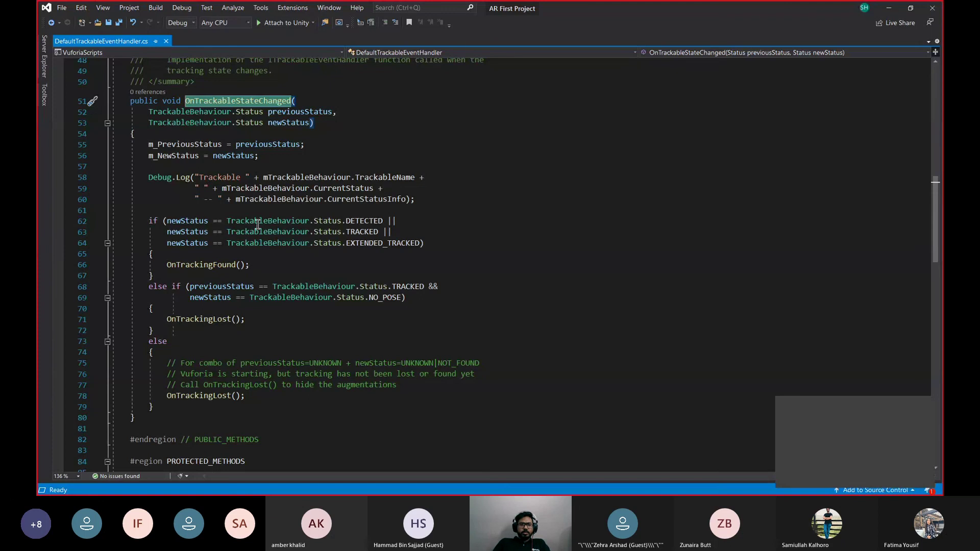
double_click(223, 266)
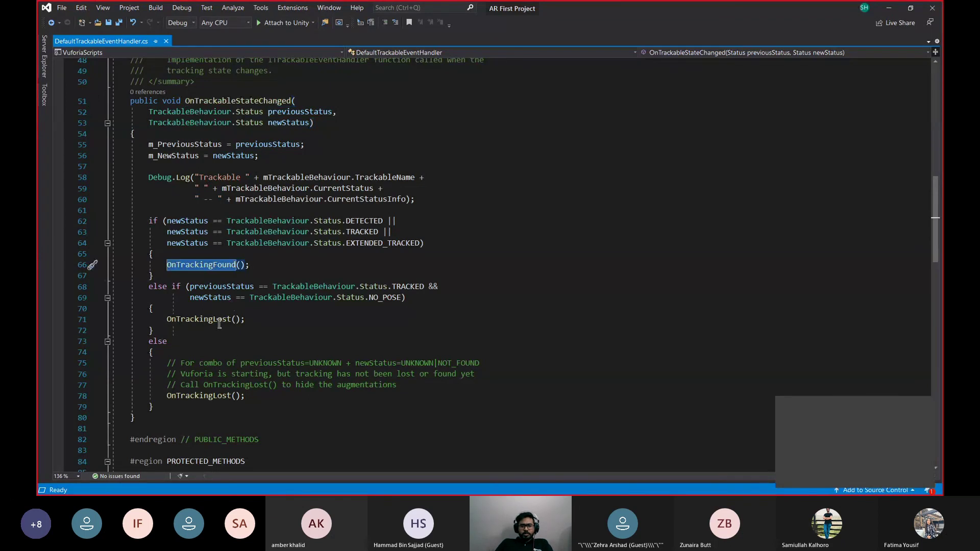
double_click(199, 319)
scroll(399, 248, down, 3)
scroll(399, 248, down, 5)
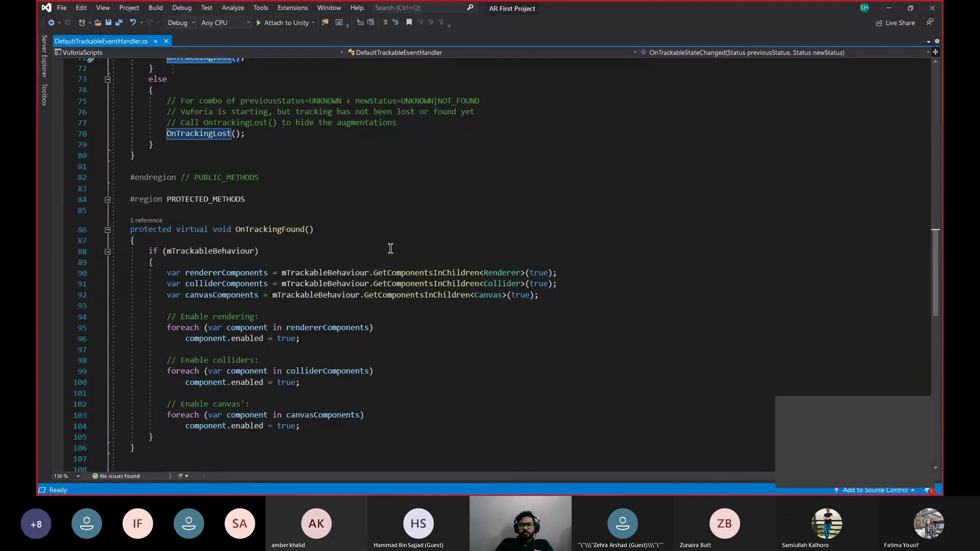
scroll(415, 247, down, 2)
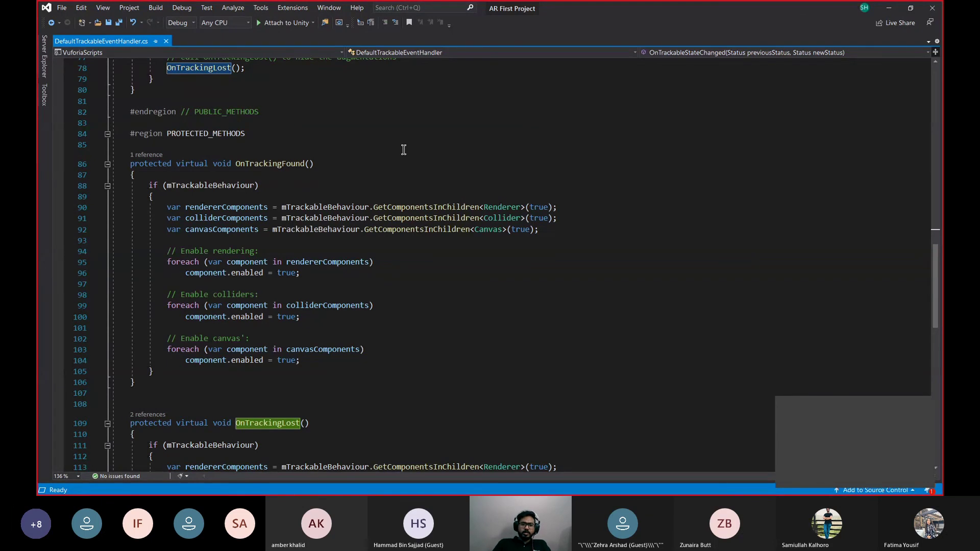
scroll(404, 149, down, 3)
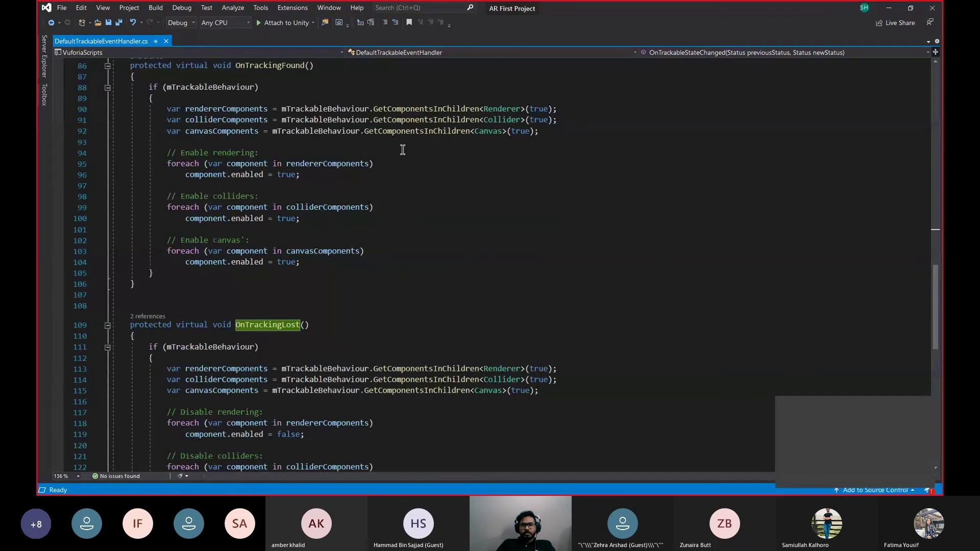
scroll(412, 248, up, 2)
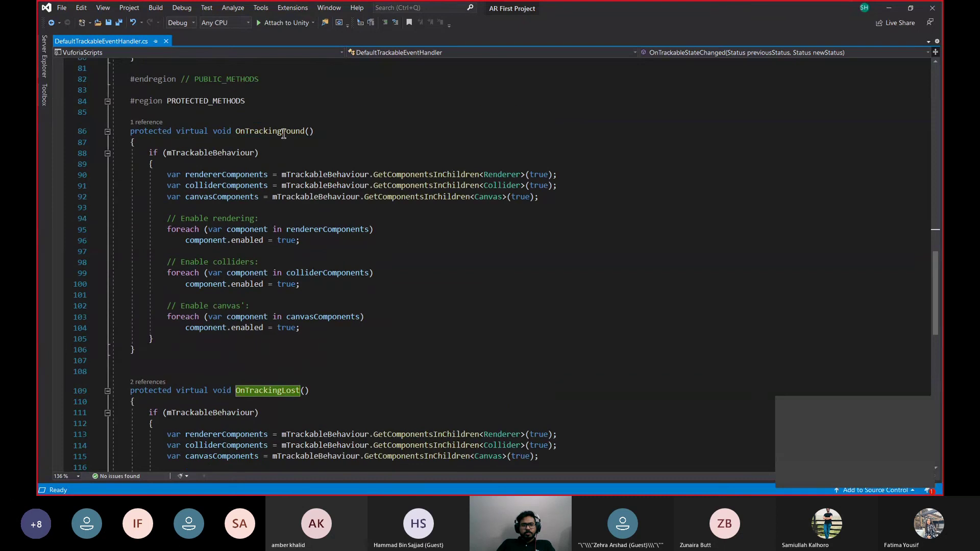
click(283, 131)
drag(144, 153, 280, 155)
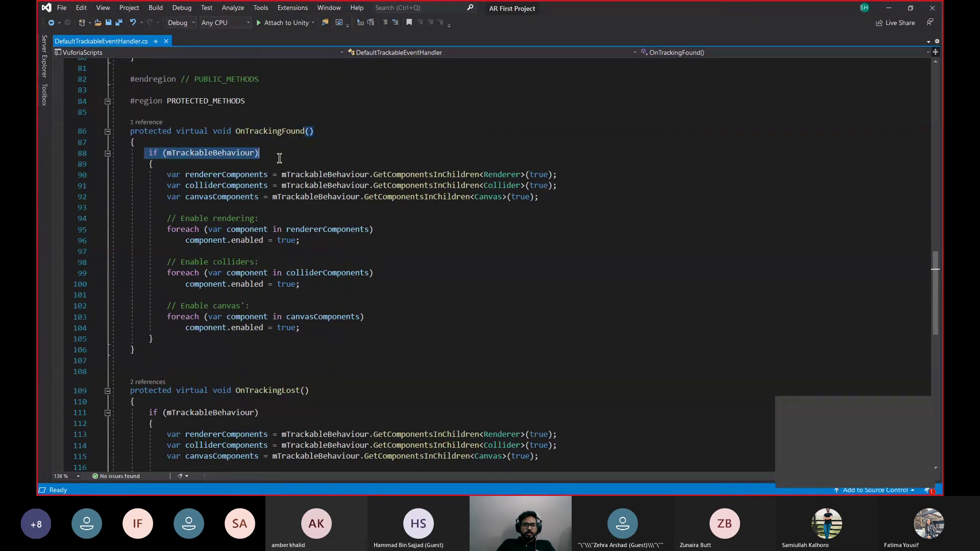
key(Down)
click(238, 154)
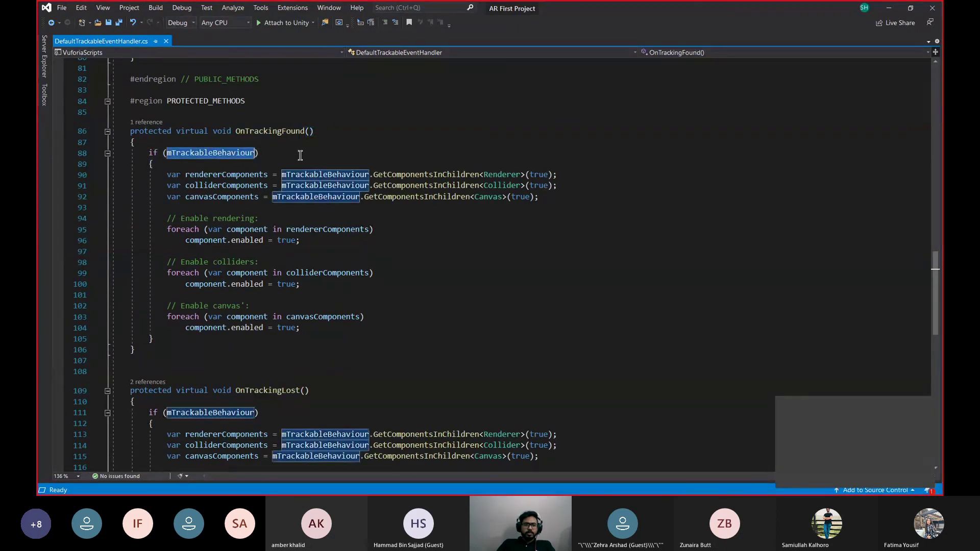
key(End)
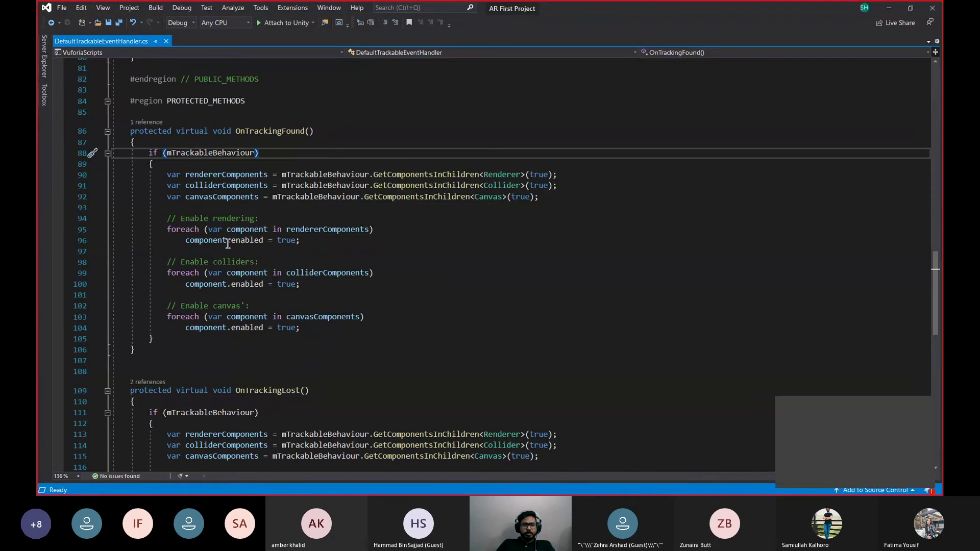
click(191, 247)
drag(191, 246, 336, 242)
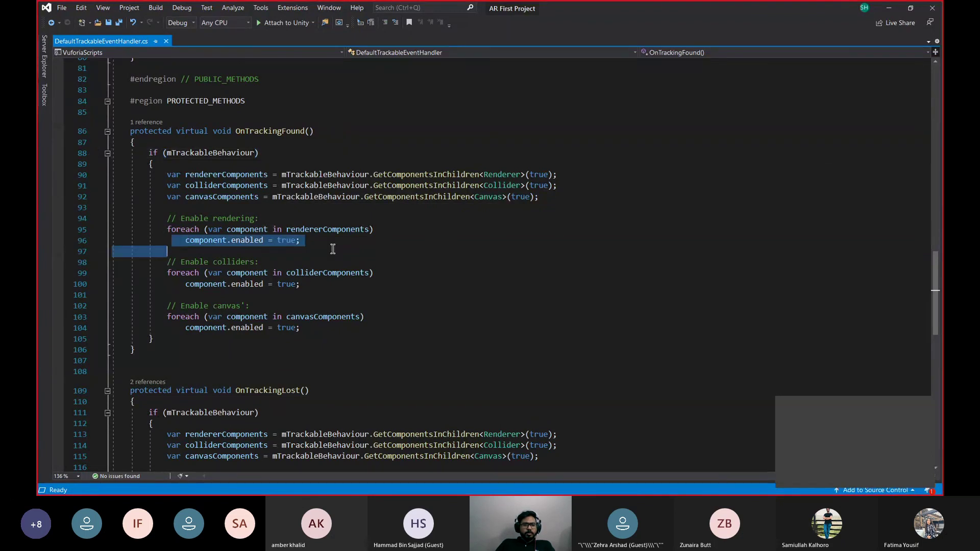
click(338, 242)
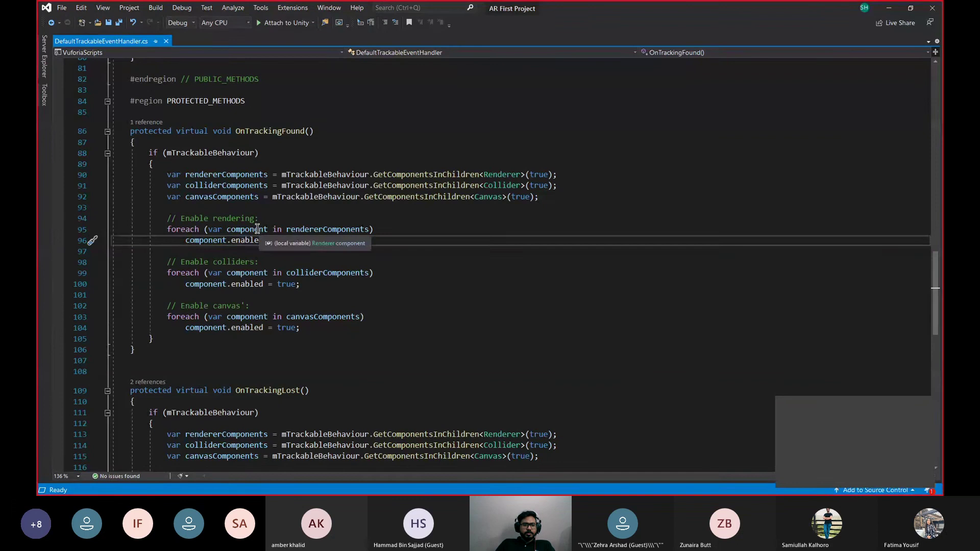
double_click(337, 230)
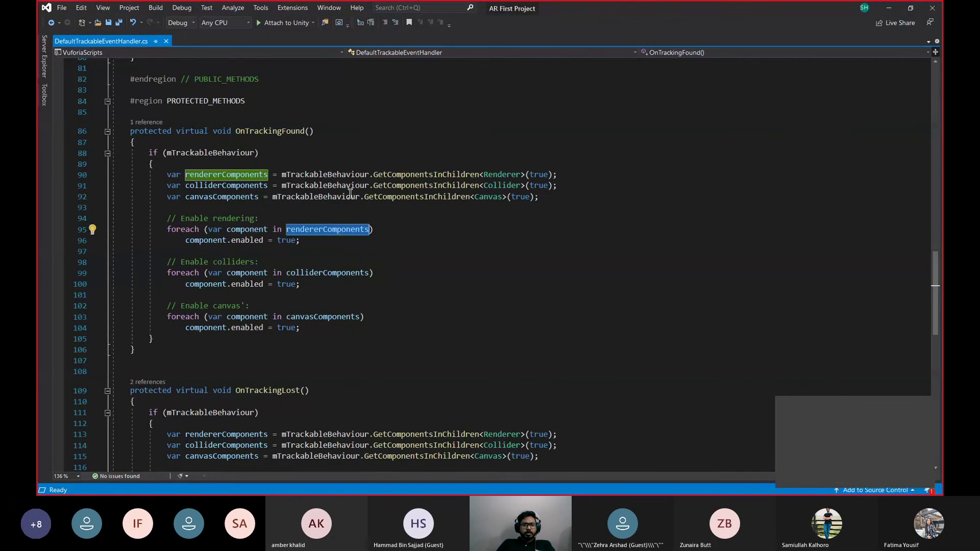
click(327, 174)
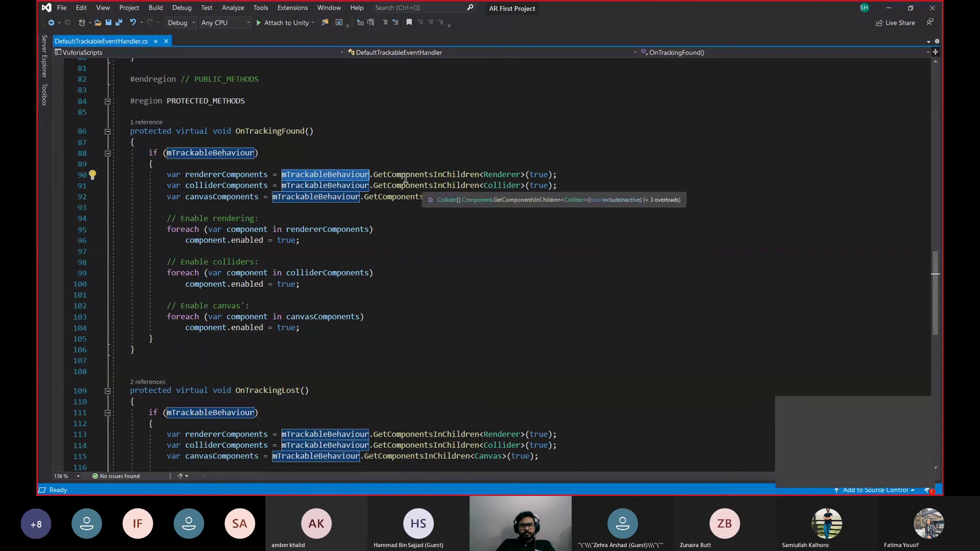
click(429, 176)
scroll(439, 214, up, 4)
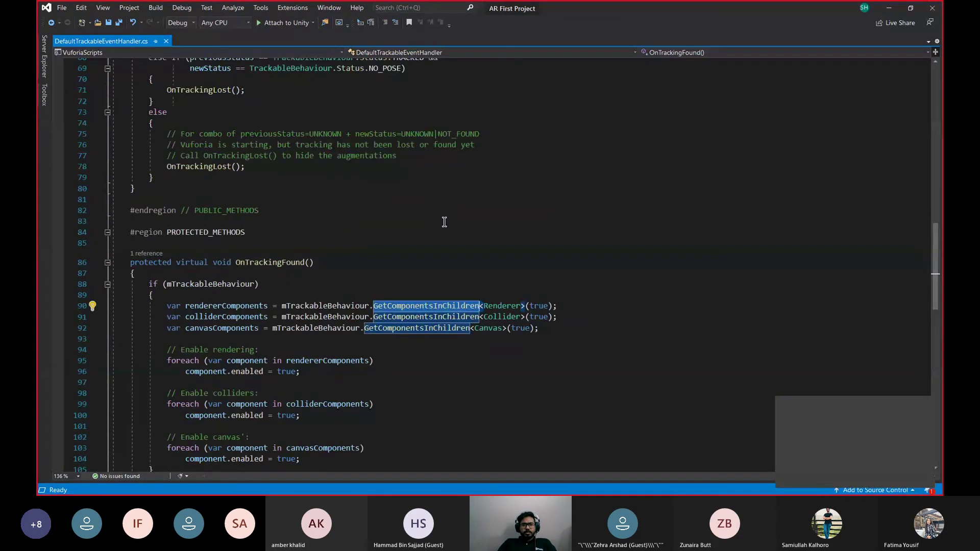
scroll(388, 212, down, 3)
scroll(413, 220, down, 4)
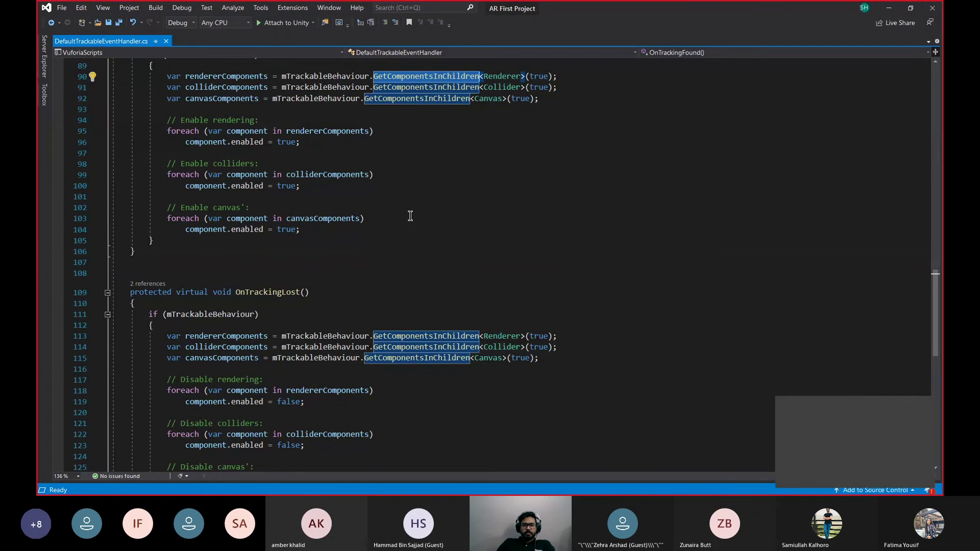
click(411, 218)
scroll(505, 243, down, 1)
scroll(461, 261, up, 4)
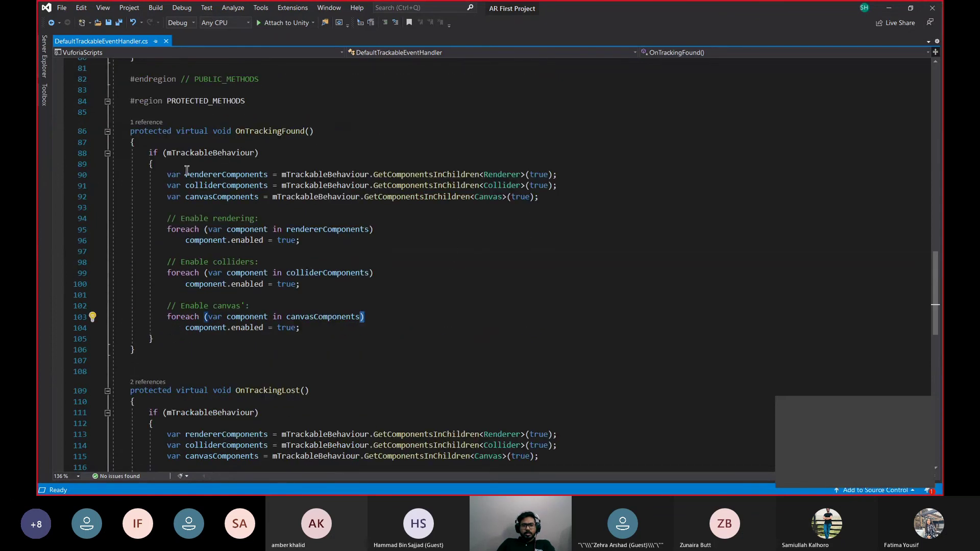
mouse_move(322, 330)
mouse_down()
mouse_move(183, 292)
mouse_move(94, 155)
mouse_up()
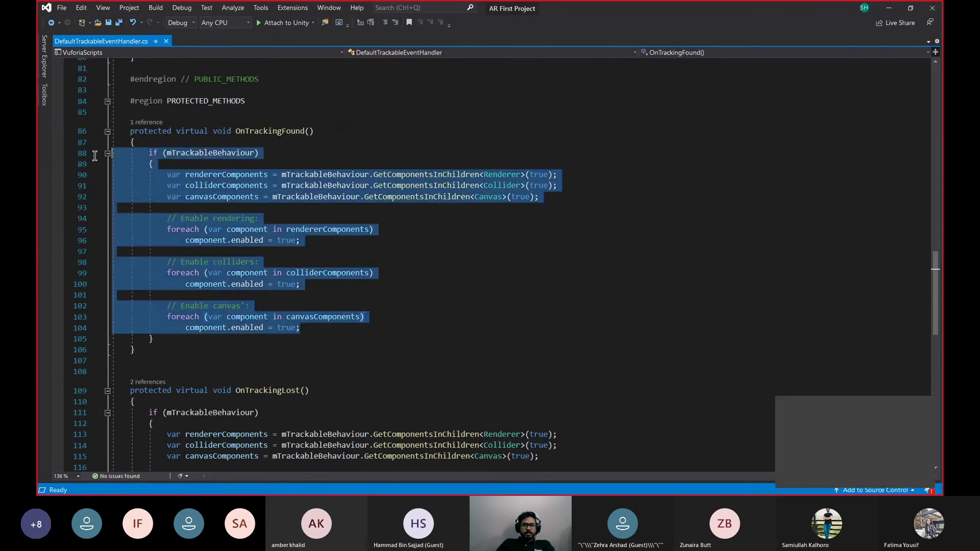
click(538, 273)
scroll(465, 306, down, 2)
scroll(465, 307, up, 2)
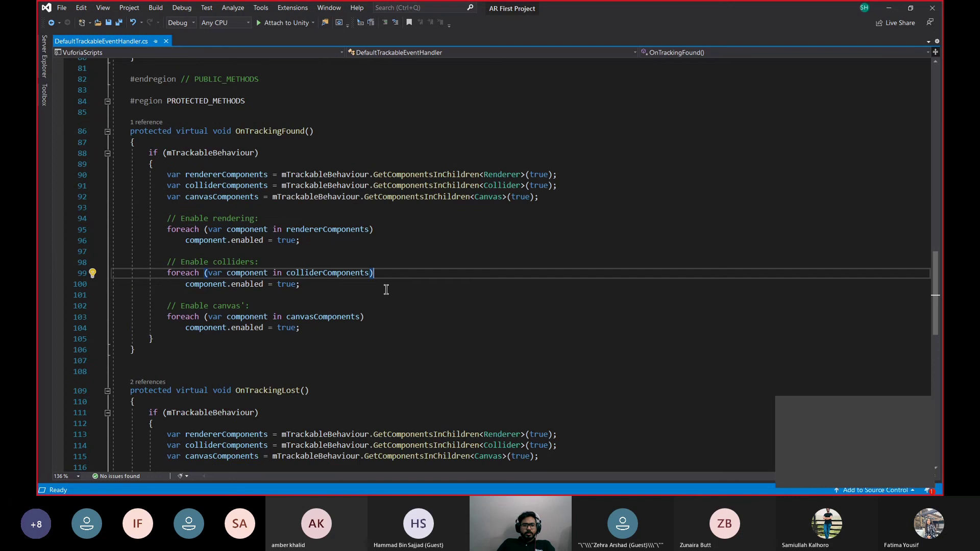
click(139, 144)
double_click(272, 131)
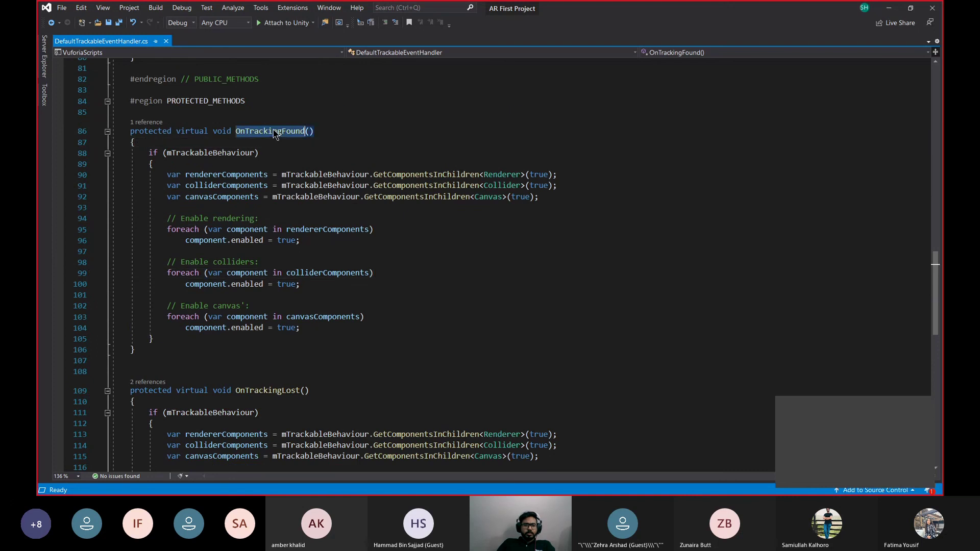
drag(314, 131, 232, 128)
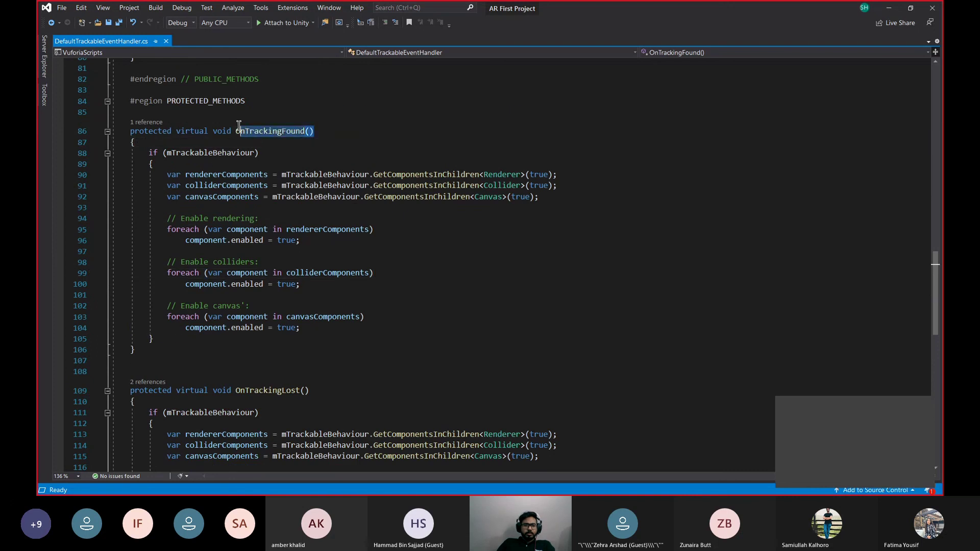
click(148, 142)
- Add Debug.Log("Hello World") as the first line of OnTrackingFound and save the script
key(Return)
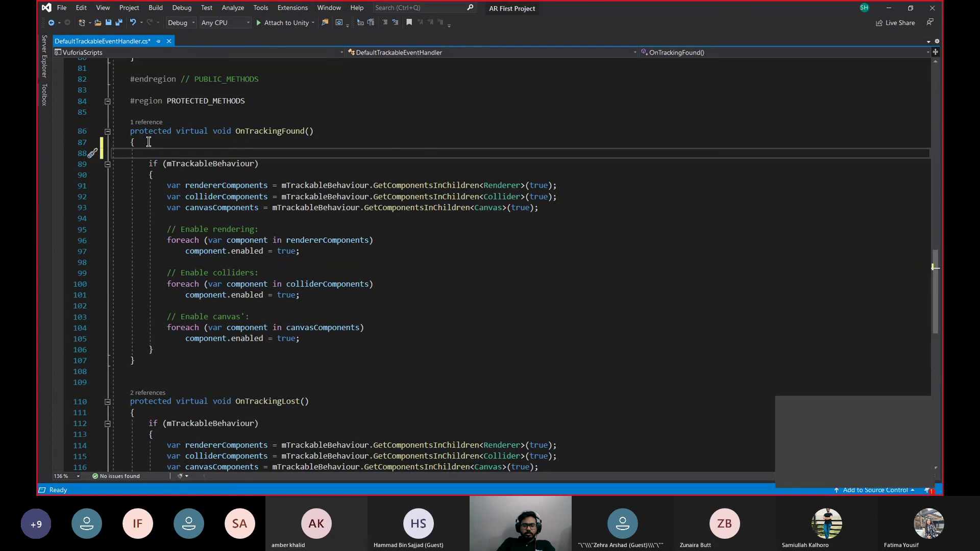
text(D)
text(ebug.)
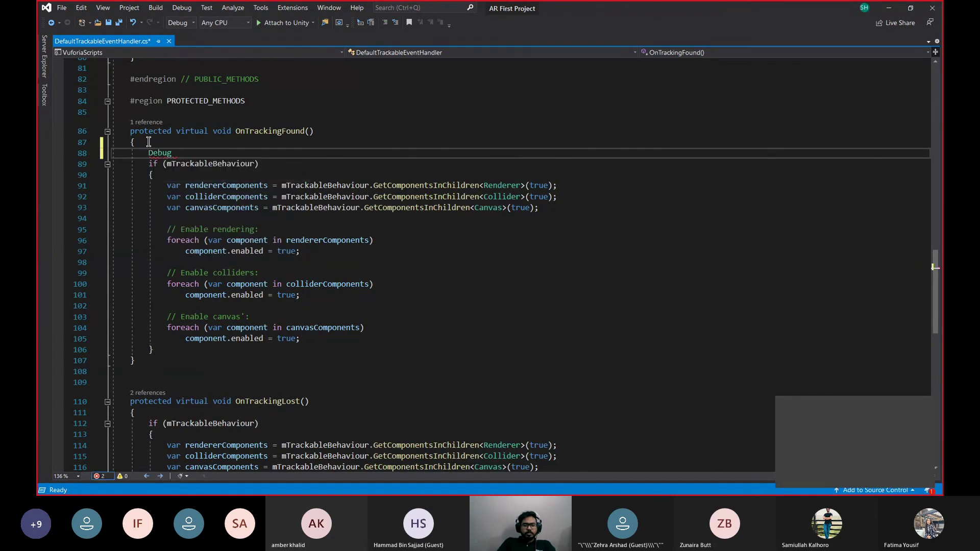
text(l)
key(Tab)
text(()
text("H)
text(ello W)
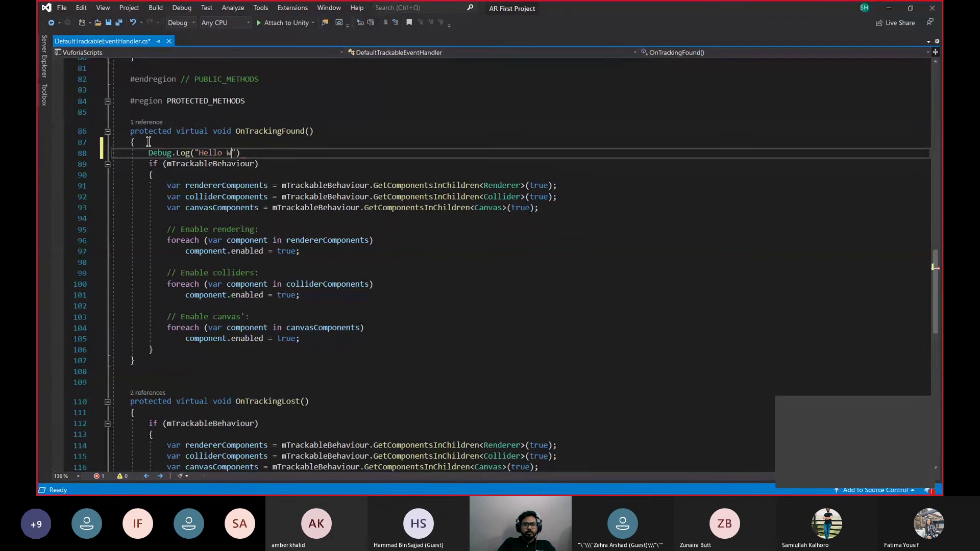
text(orld"))
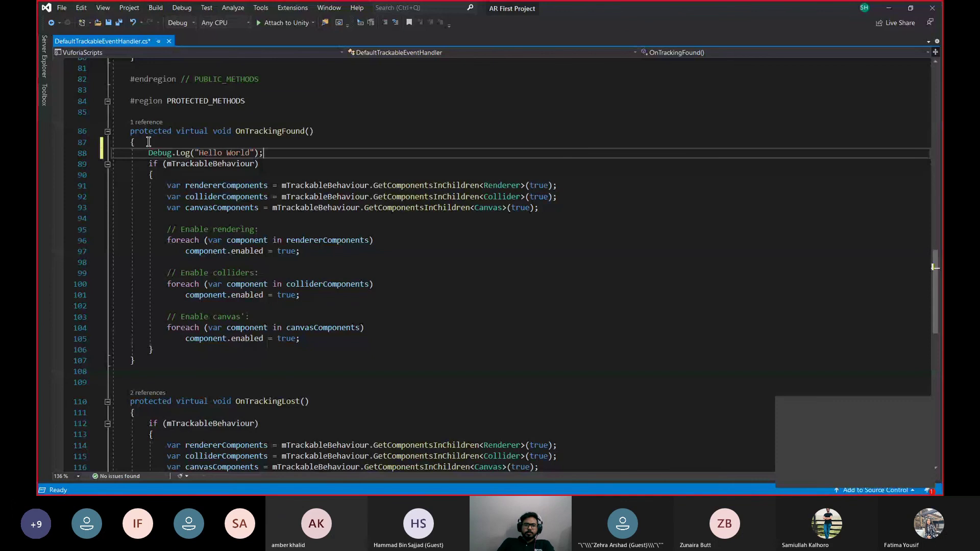
drag(146, 153, 263, 154)
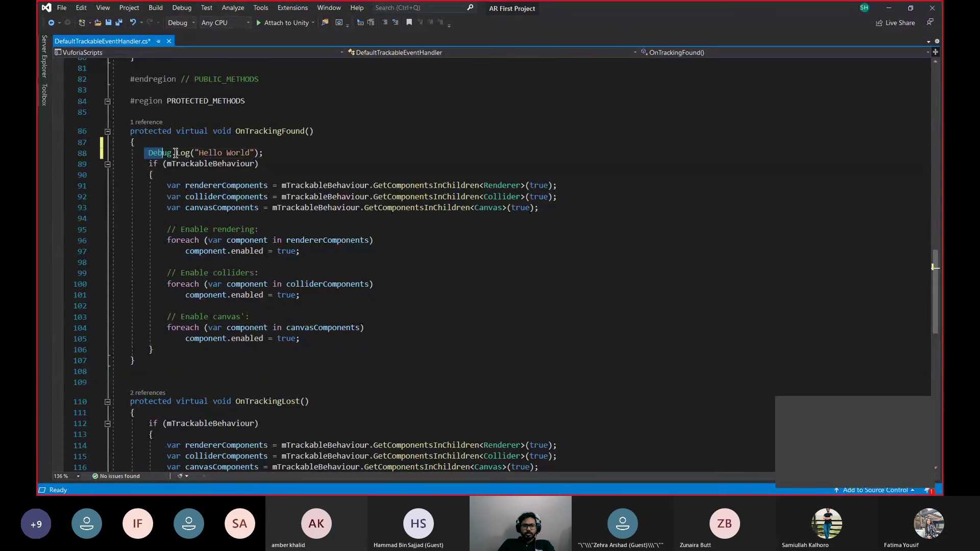
click(182, 153)
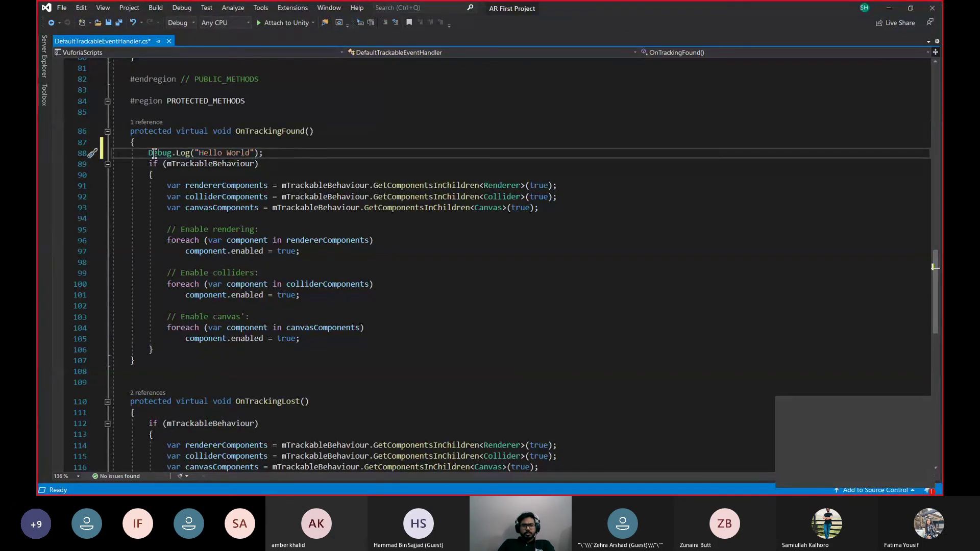
double_click(183, 154)
drag(272, 153, 146, 154)
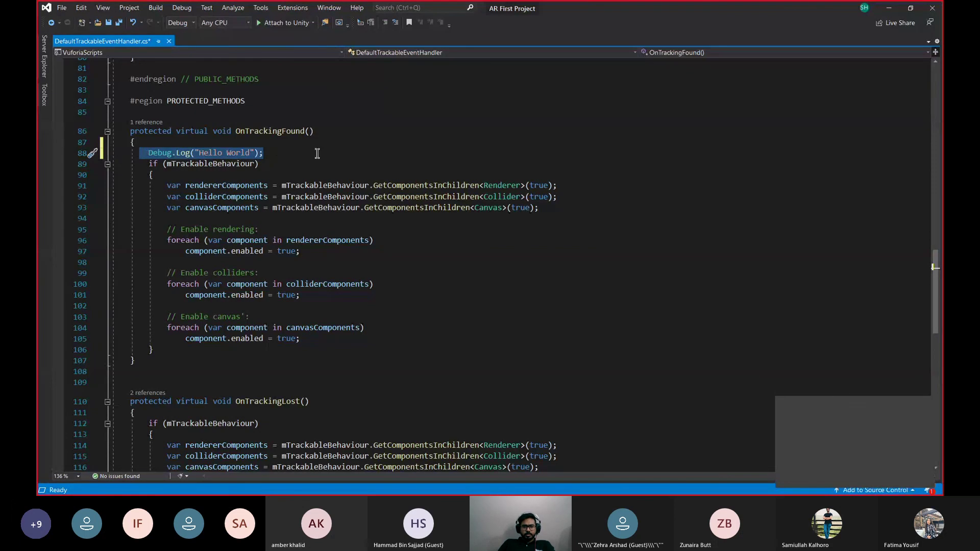
click(317, 153)
click(314, 184)
click(315, 148)
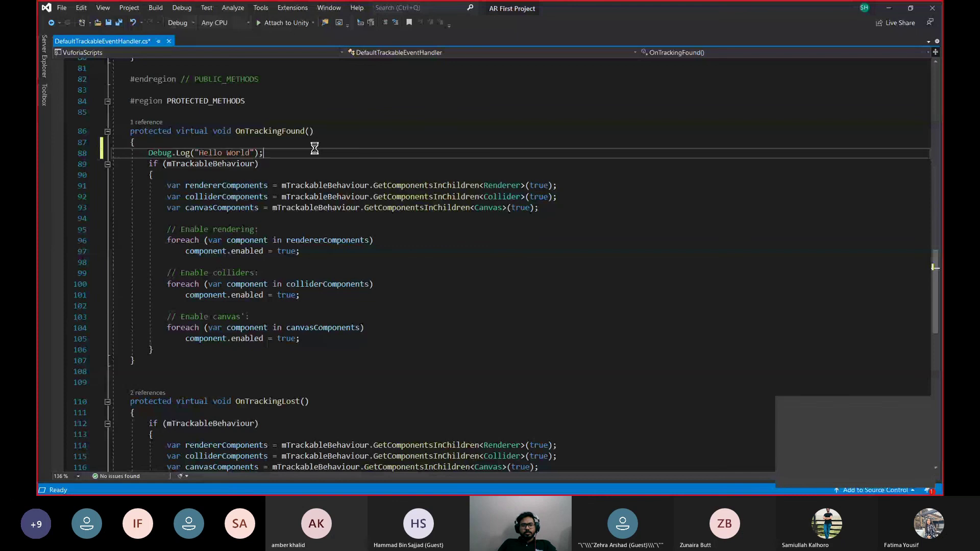
key(ctrl+s)
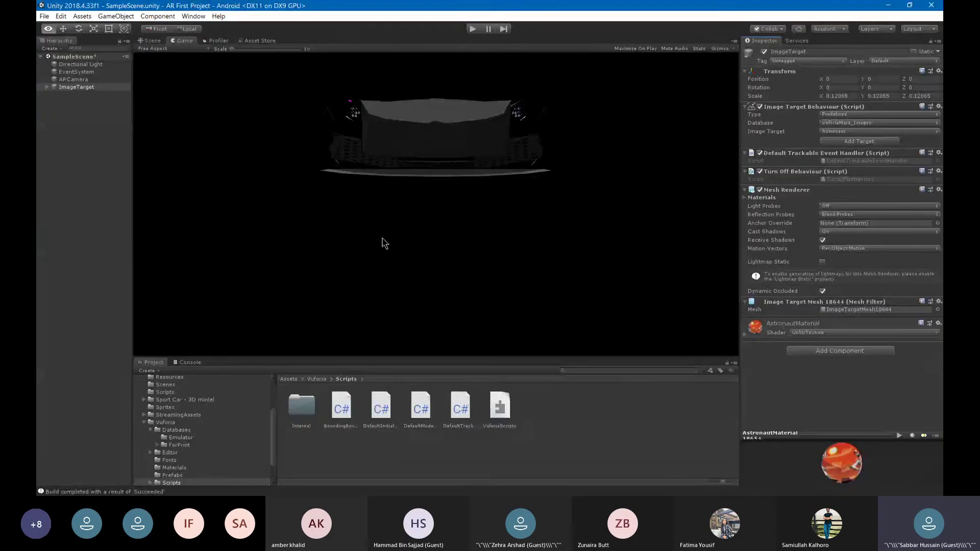
- Switch to the Console and clear its old log messages
click(197, 362)
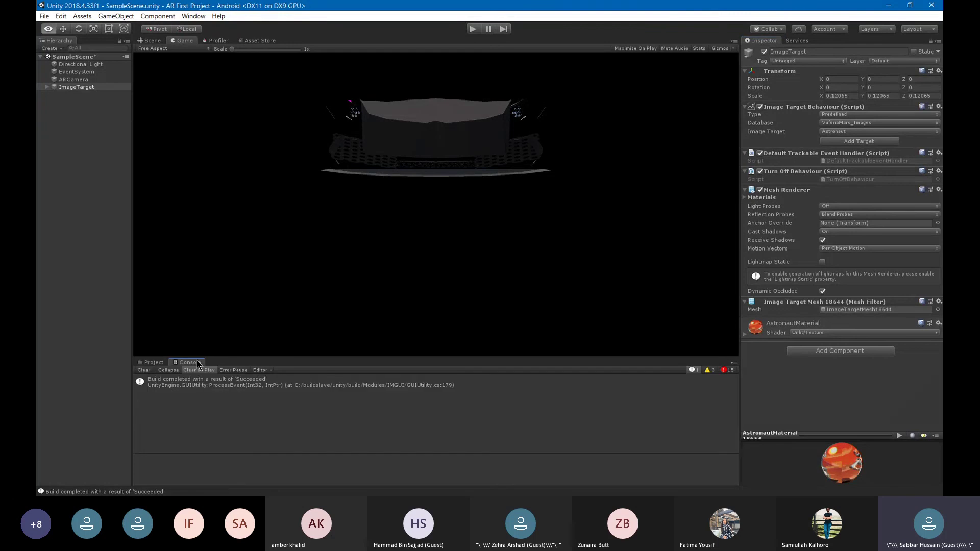
click(145, 371)
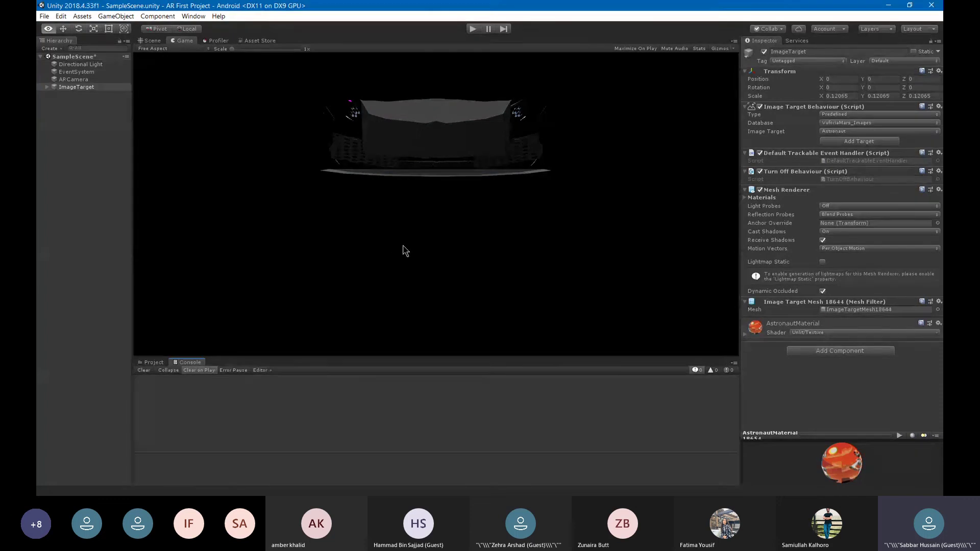
- Enter Play mode and clear the Console while the webcam tracks the target image
key(w)
click(474, 29)
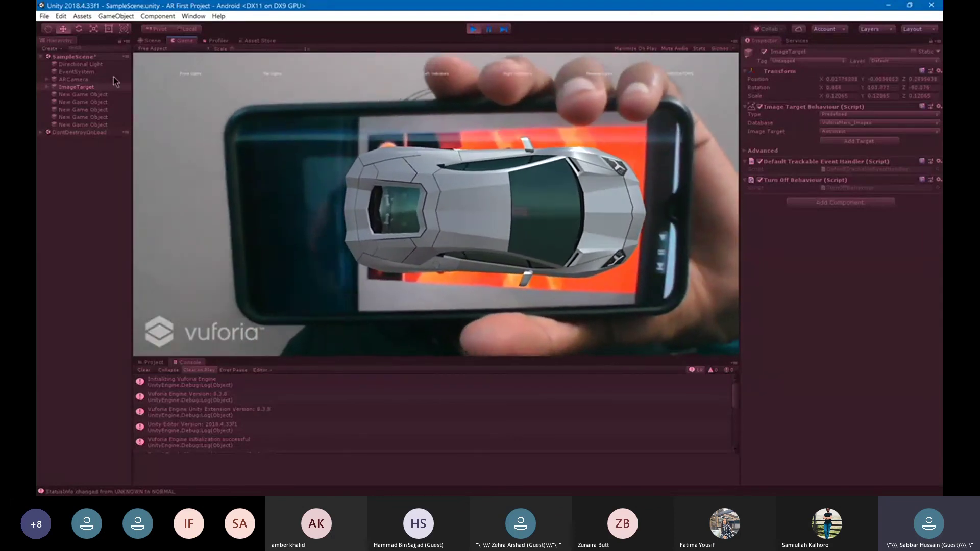
click(143, 370)
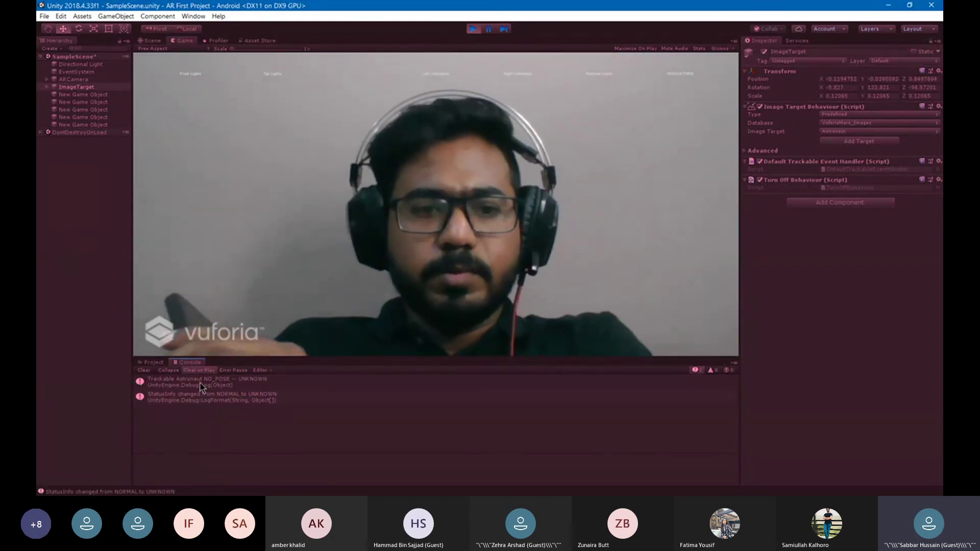
click(145, 372)
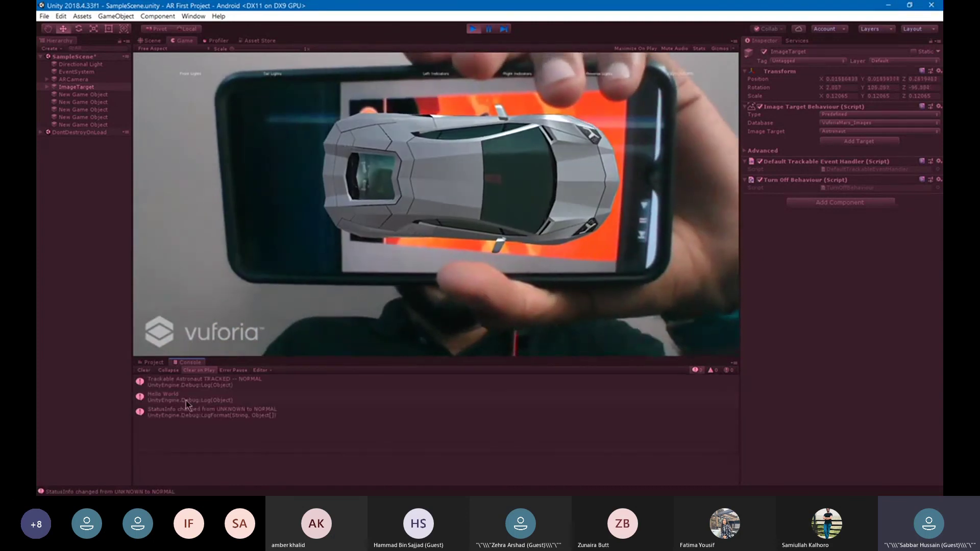
- Inspect the stack traces of the Hello World and Trackable Astronaut TRACKED log entries
click(162, 401)
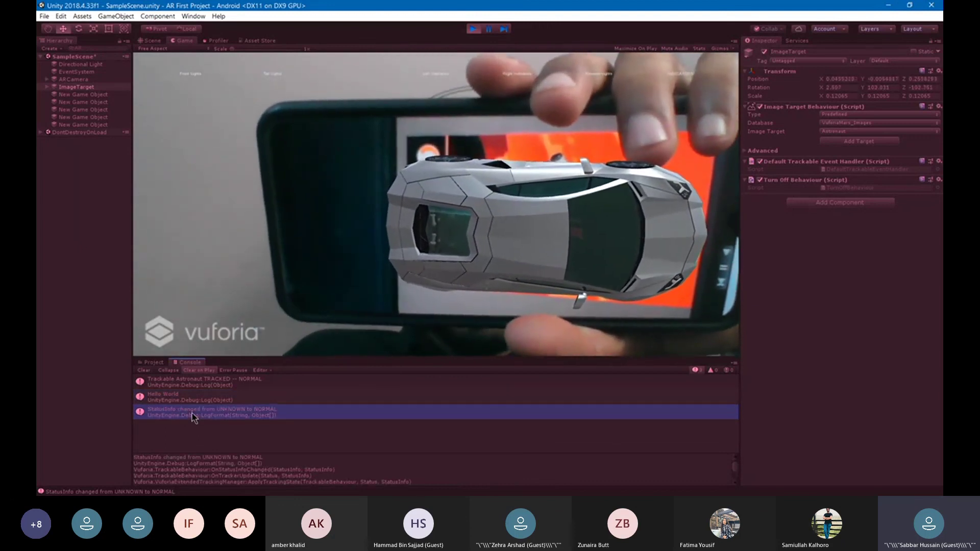
click(180, 387)
click(186, 398)
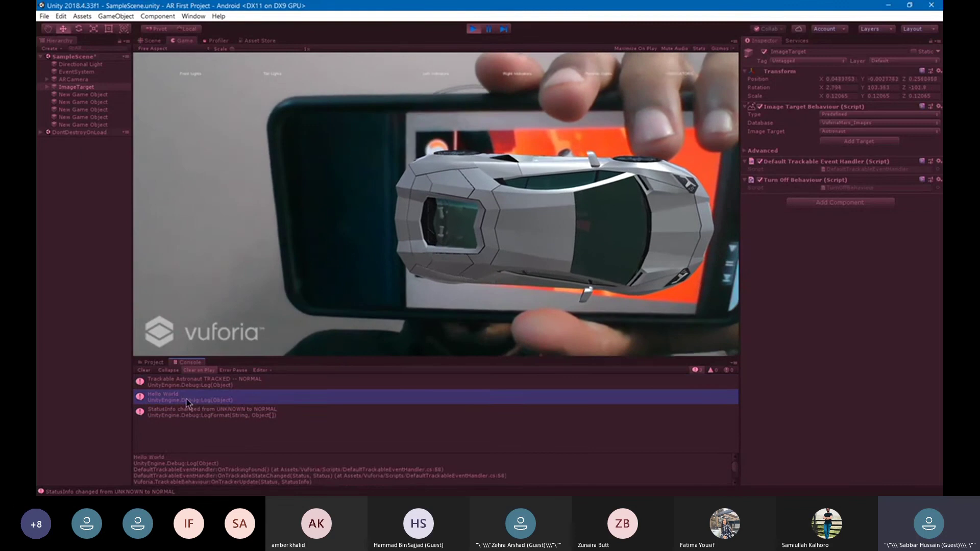
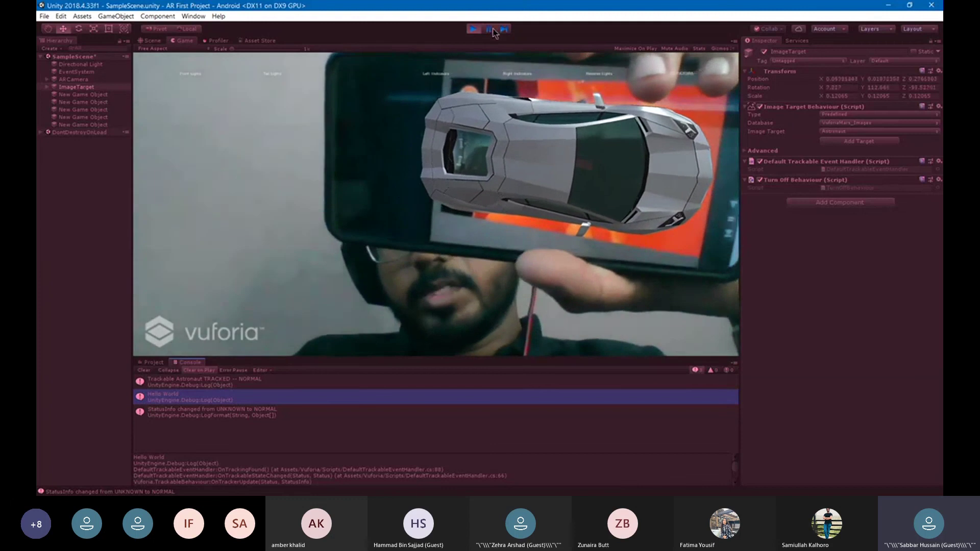
- Stop the running AR scene so the editor leaves play mode
click(473, 29)
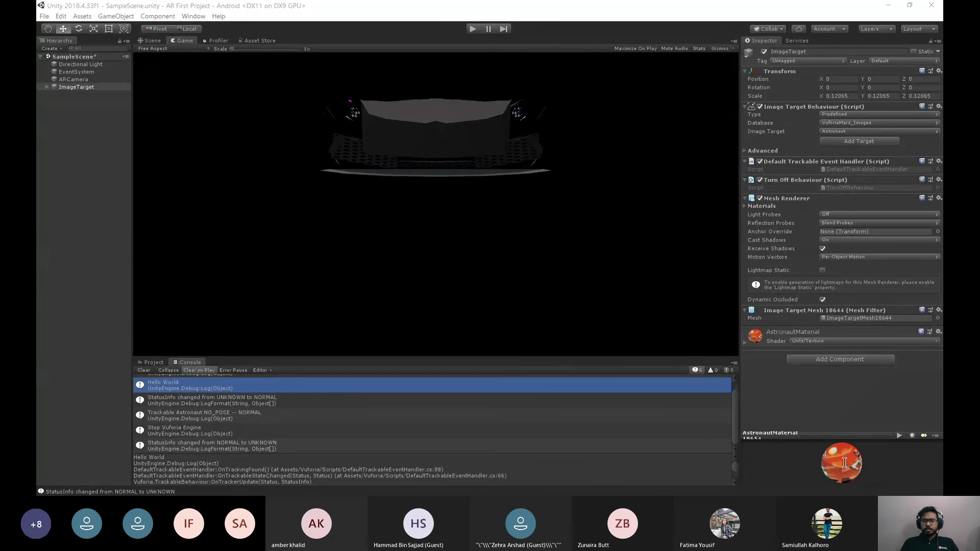
drag(844, 462, 838, 456)
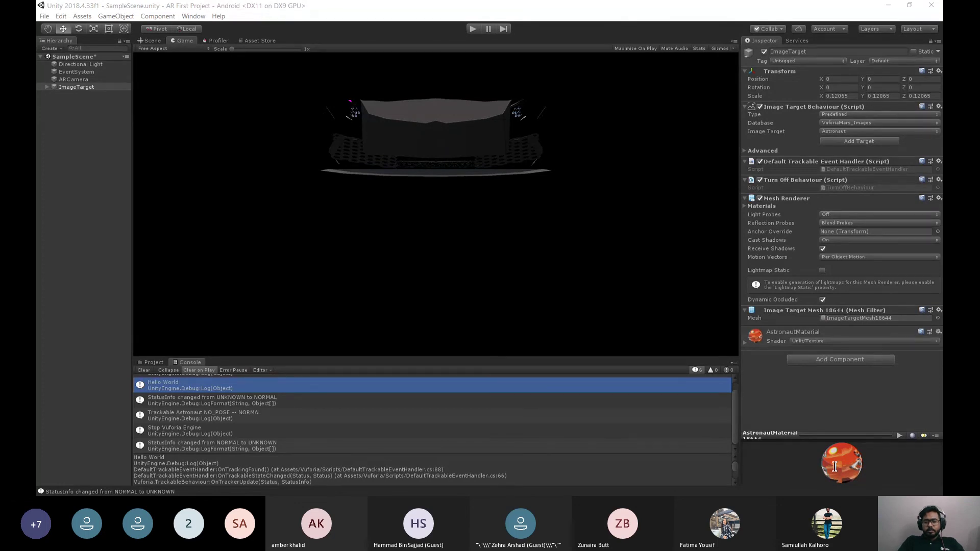
- Rotate the material preview sphere to inspect its texture, then switch back to the Scene view
drag(834, 467, 856, 430)
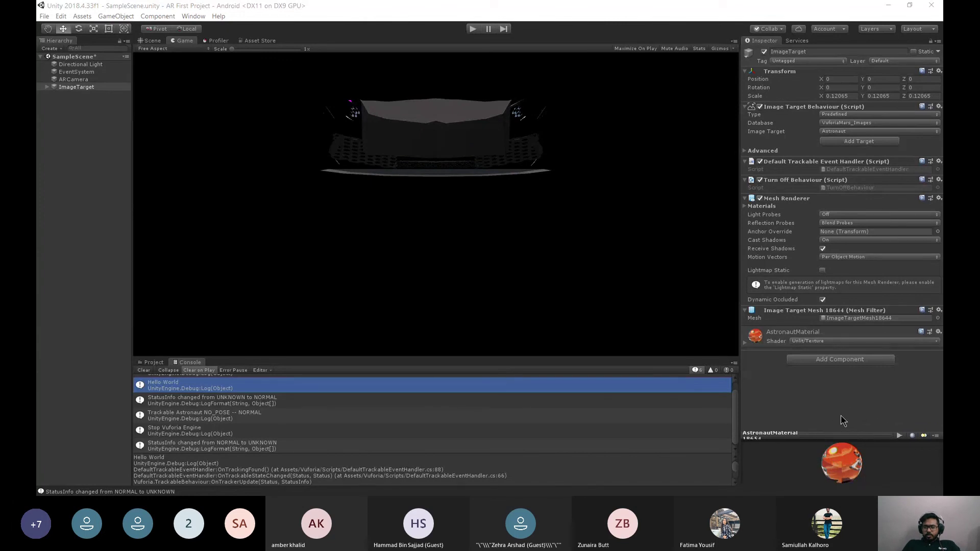
drag(836, 452, 837, 466)
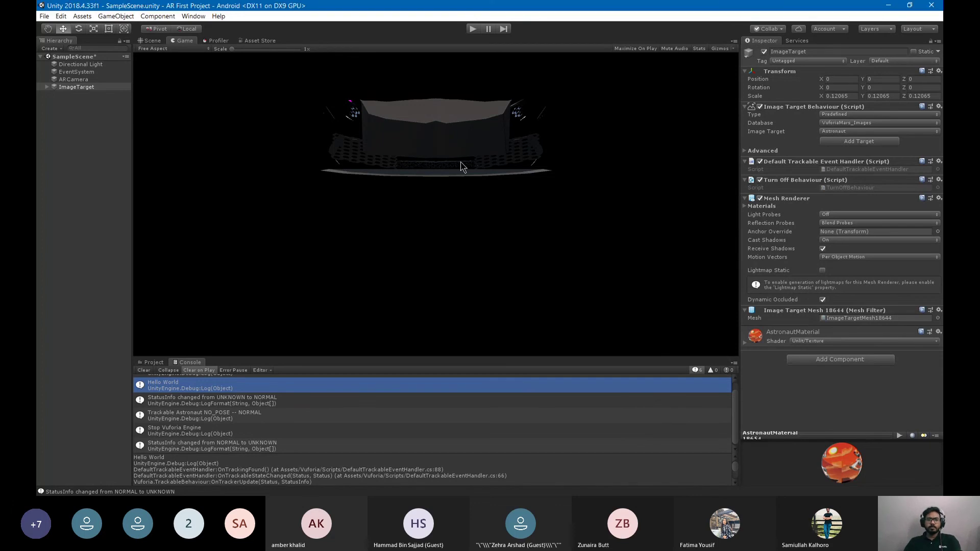
click(220, 41)
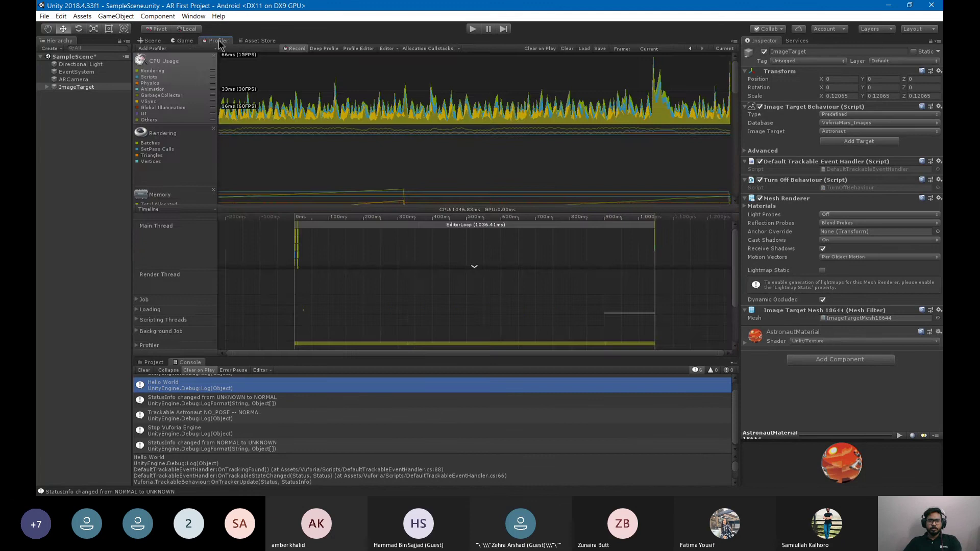
click(150, 40)
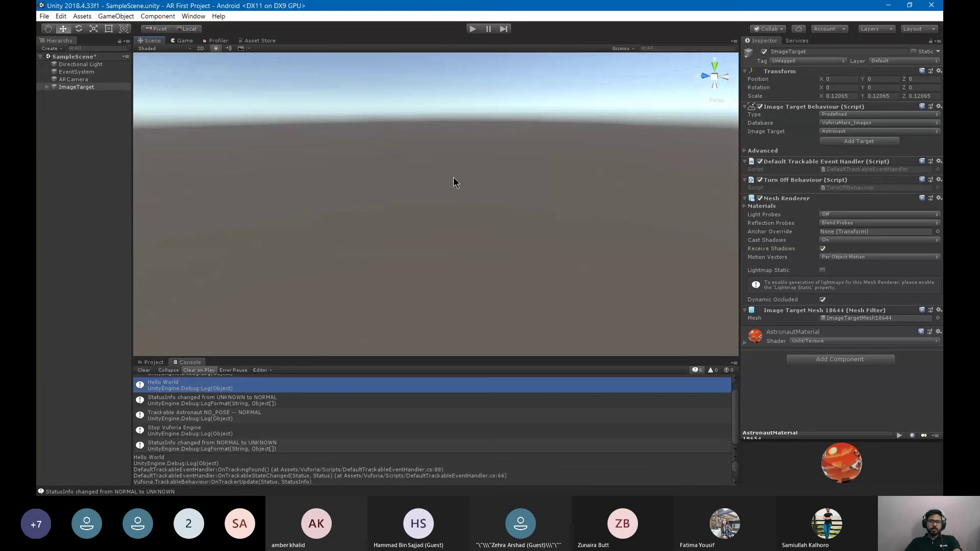
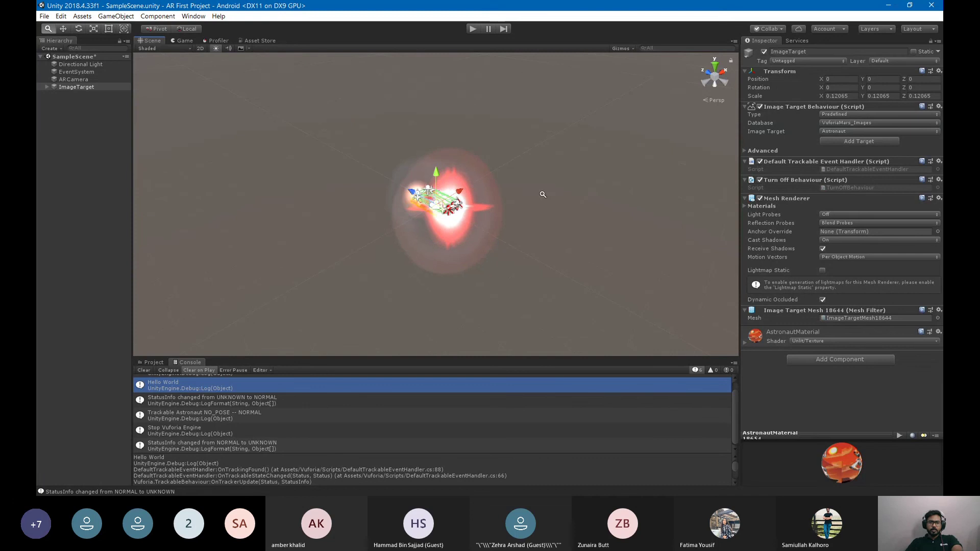
- Orbit the Scene view around the sports car, then show the Assets/Vuforia/Scripts folder
mouse_move(475, 208)
alt+right_down()
mouse_move(300, 201)
mouse_move(510, 190)
alt+right_up()
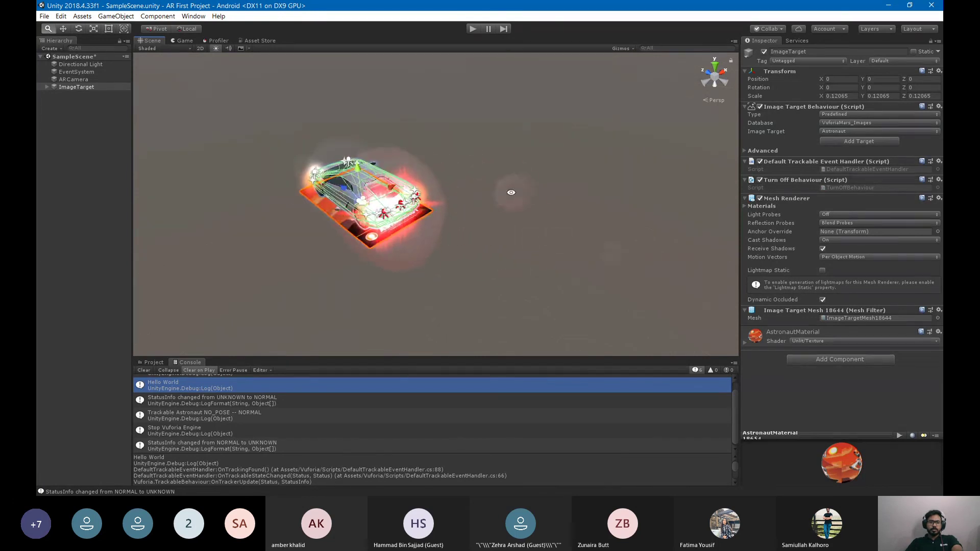
alt+drag(510, 191, 370, 217)
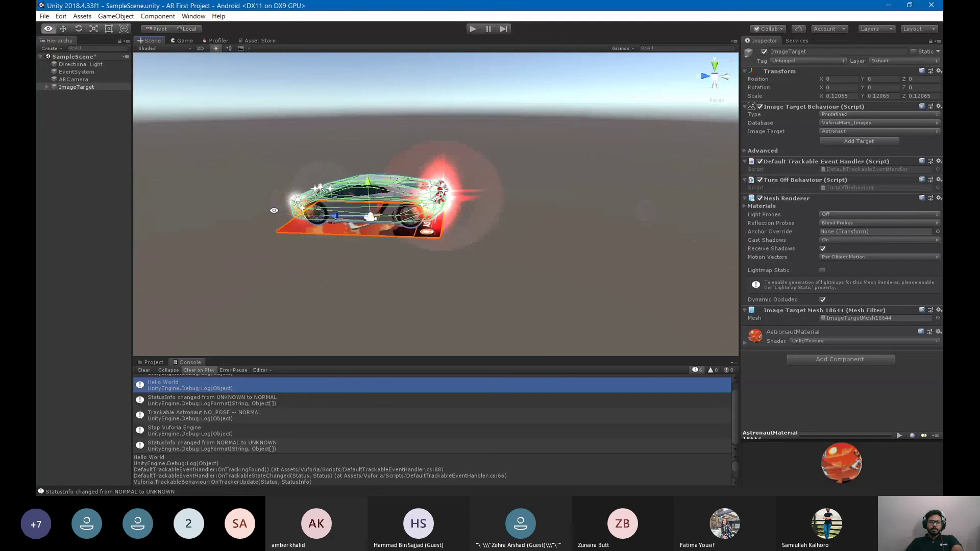
mouse_move(274, 210)
alt+mouse_down()
mouse_move(395, 212)
mouse_move(316, 205)
alt+mouse_up()
click(84, 171)
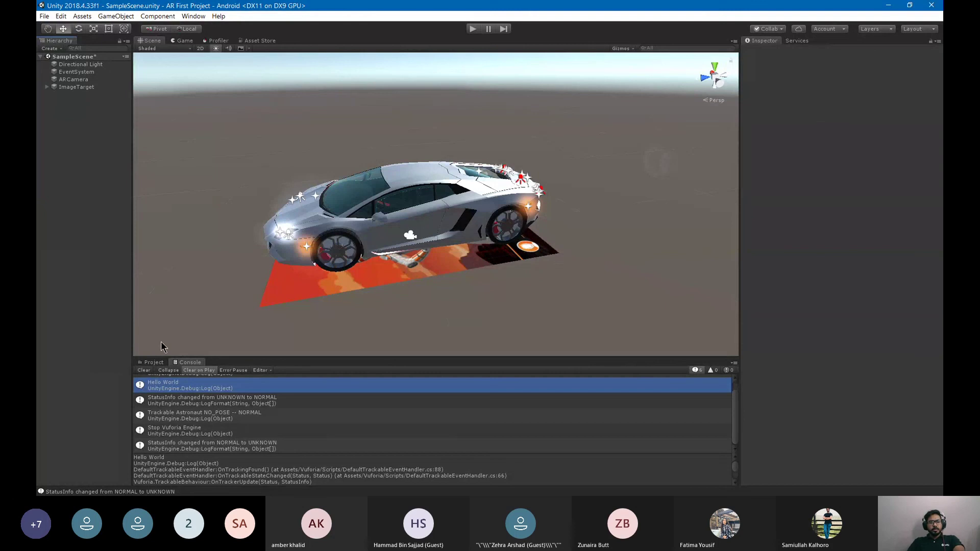
click(158, 363)
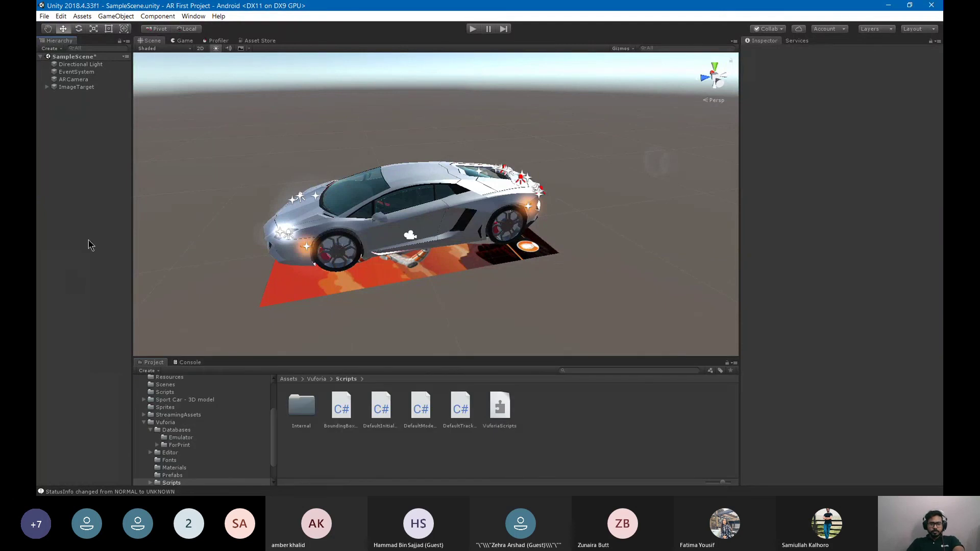
- Expand ImageTarget and drag its SportCar child out to the Hierarchy root
click(81, 87)
click(82, 82)
click(78, 141)
click(76, 87)
click(47, 87)
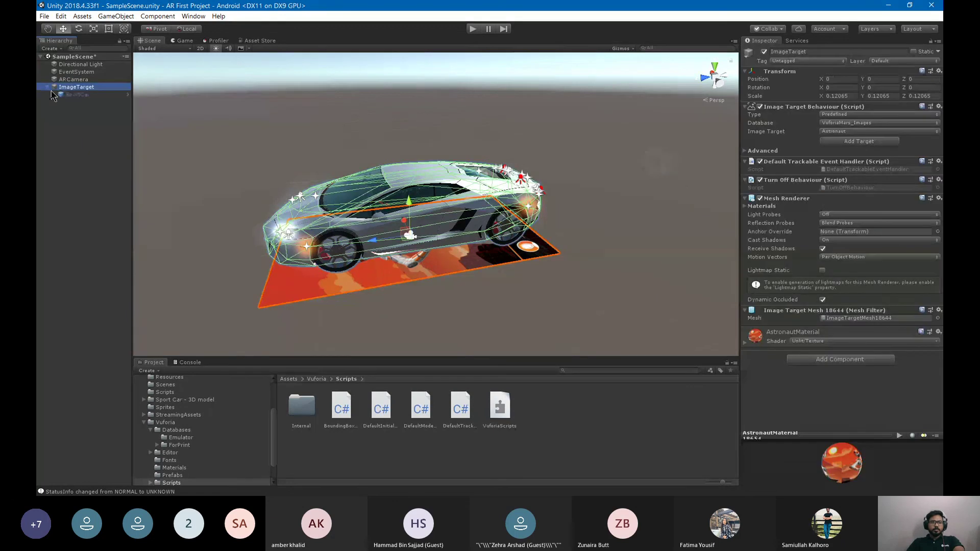
click(79, 94)
drag(84, 97, 87, 180)
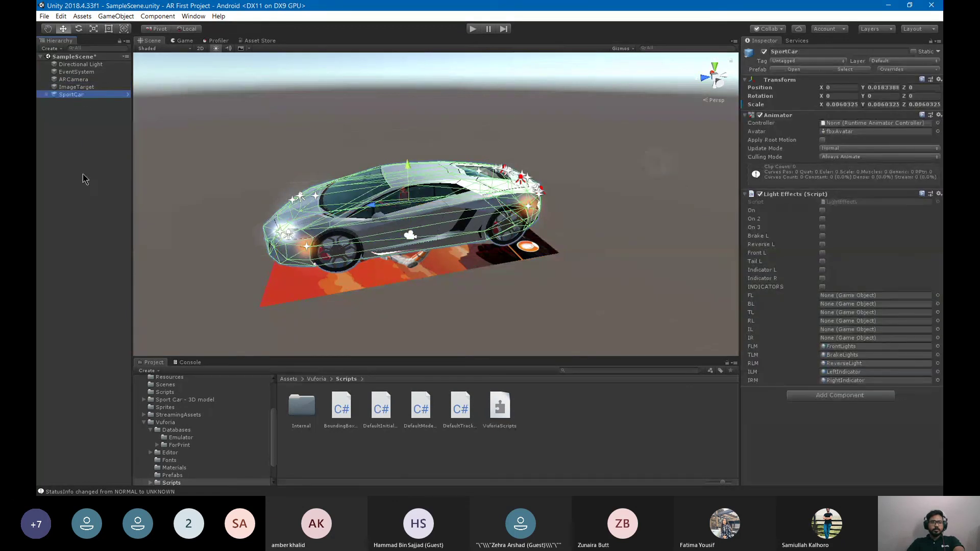
click(87, 181)
click(71, 97)
- Check the Game view, then select ARCamera and delete it from the scene
click(71, 97)
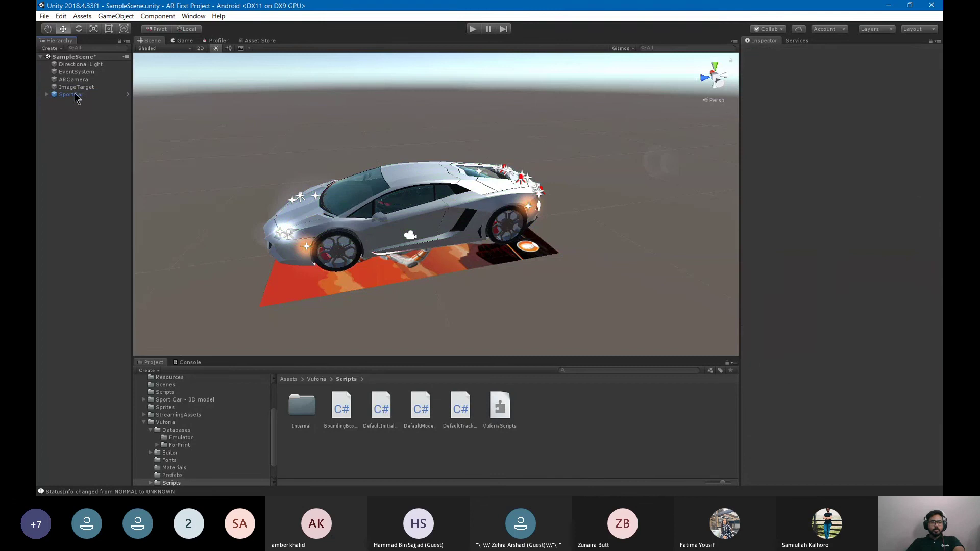
click(79, 87)
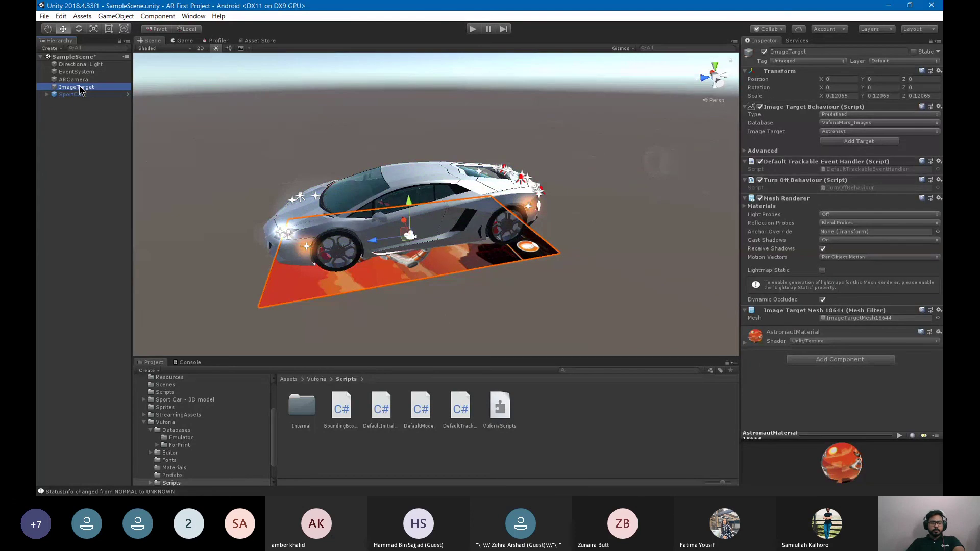
click(185, 41)
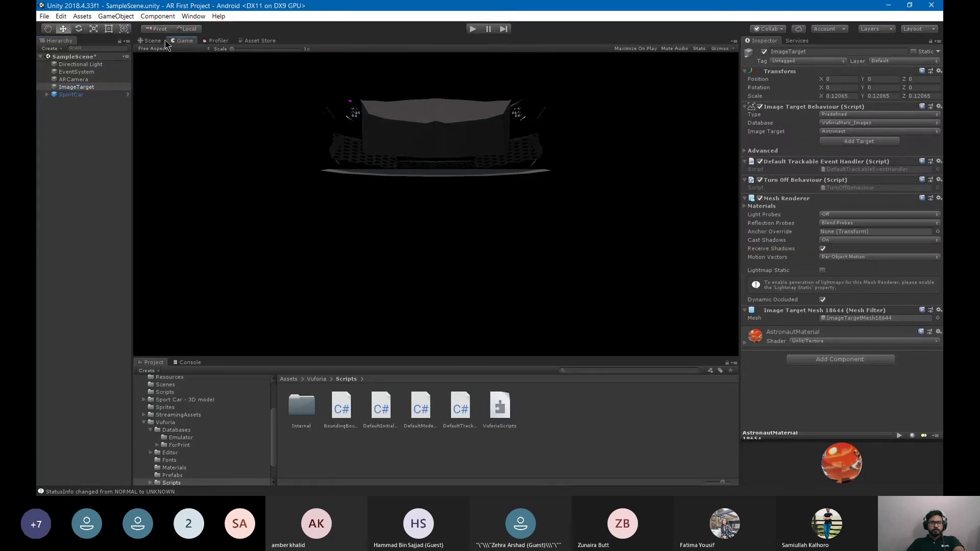
click(156, 42)
click(185, 40)
click(89, 80)
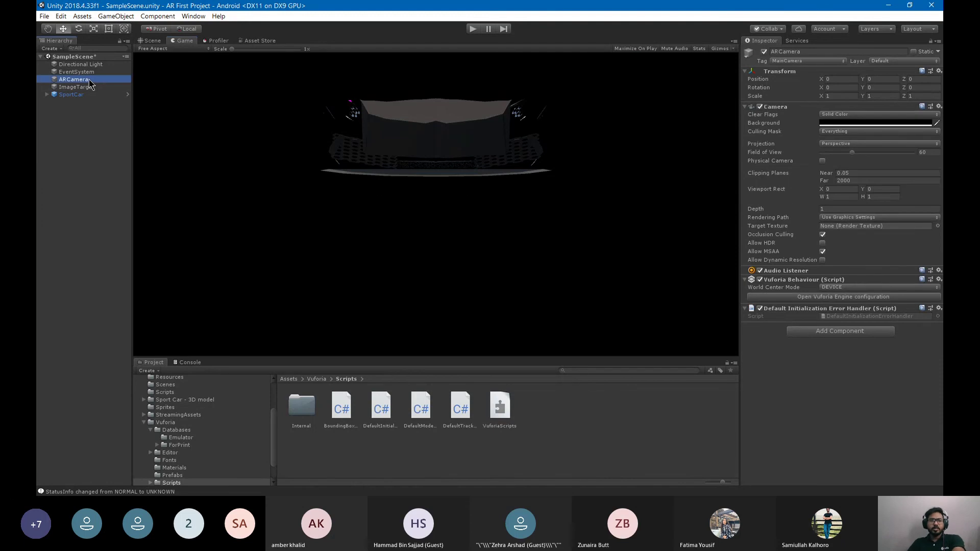
key(Delete)
- Delete ImageTarget and add a new Camera from the Hierarchy's create menu
click(90, 83)
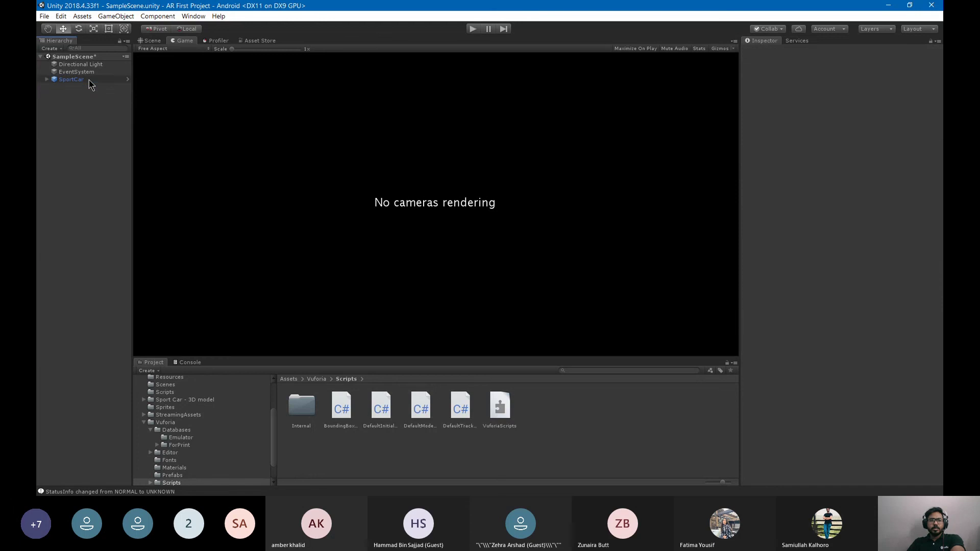
key(Delete)
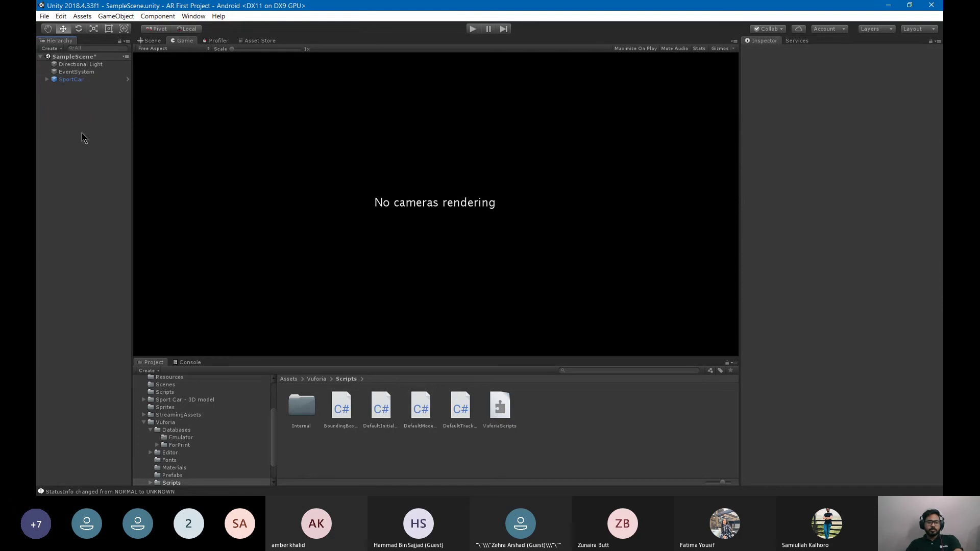
right_click(73, 143)
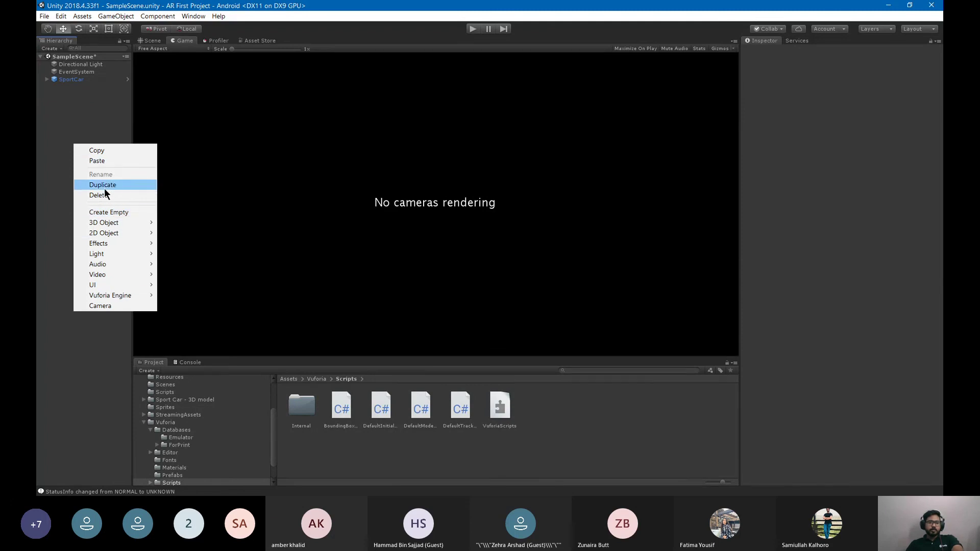
click(105, 306)
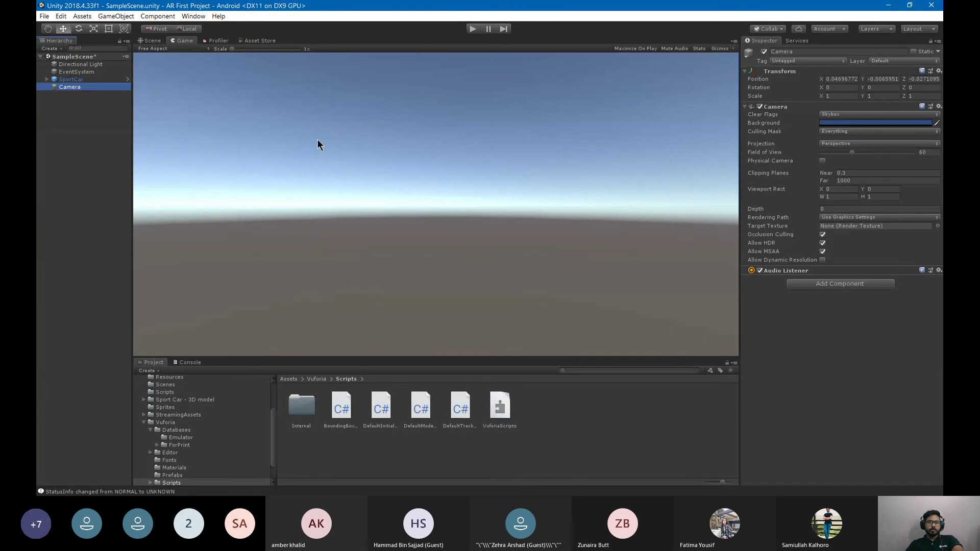
click(90, 80)
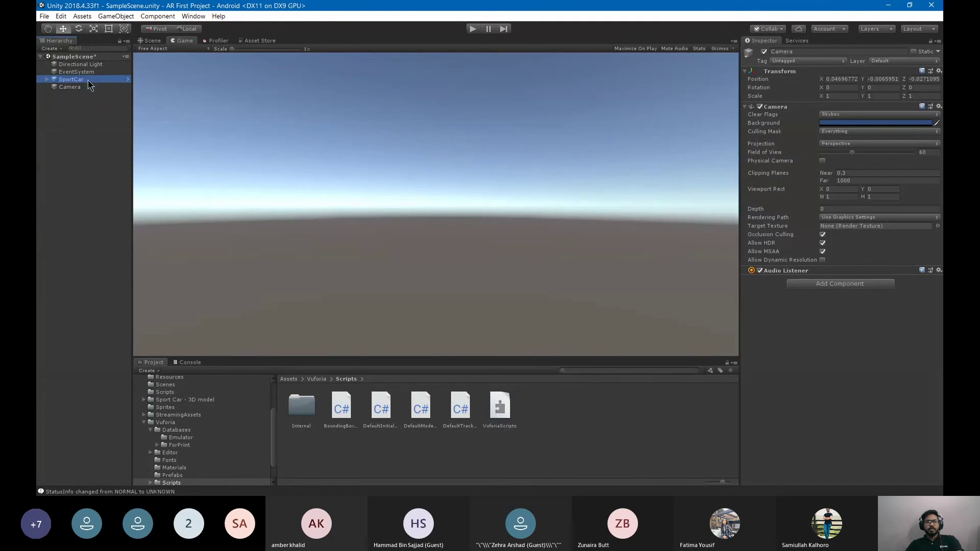
click(89, 88)
- Frame the new Camera in the Scene view and reset SportCar's transform to the origin
click(151, 40)
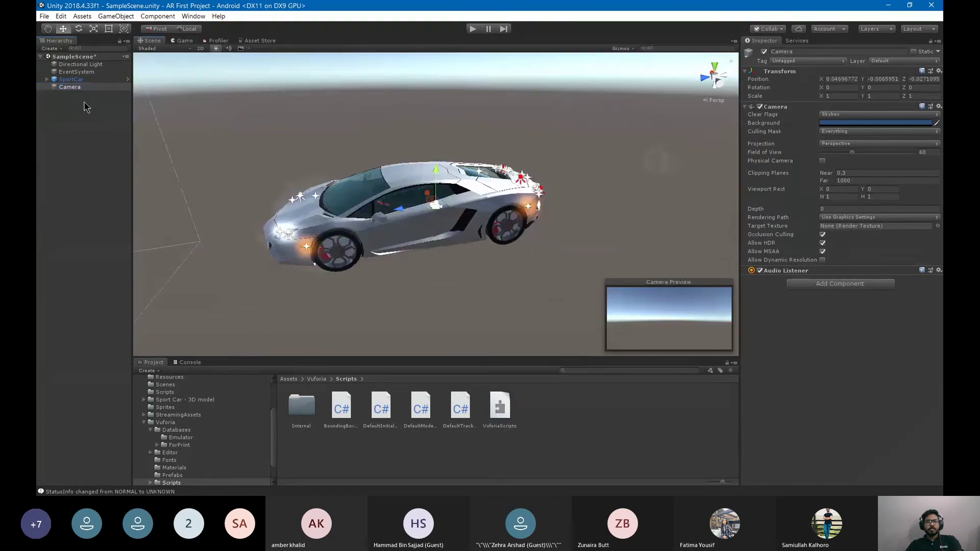
double_click(88, 87)
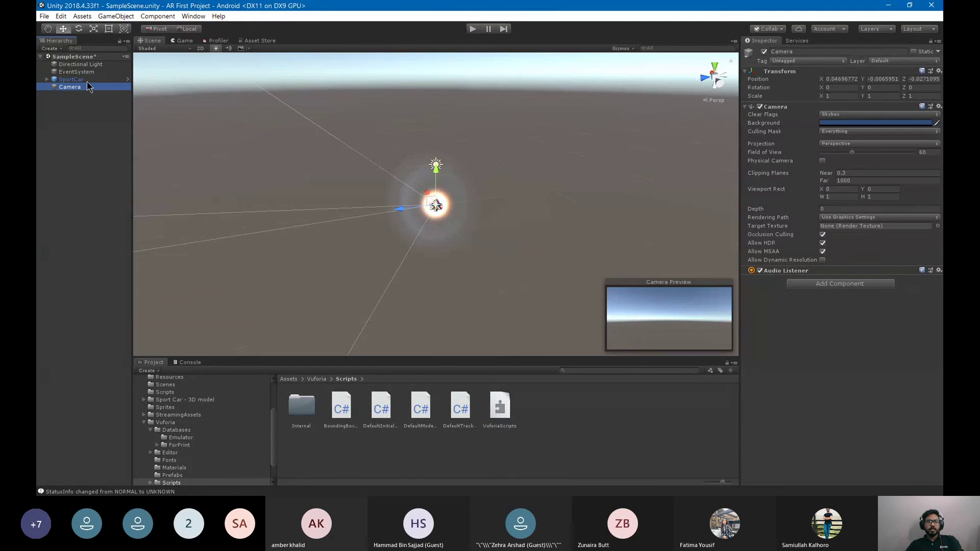
click(88, 80)
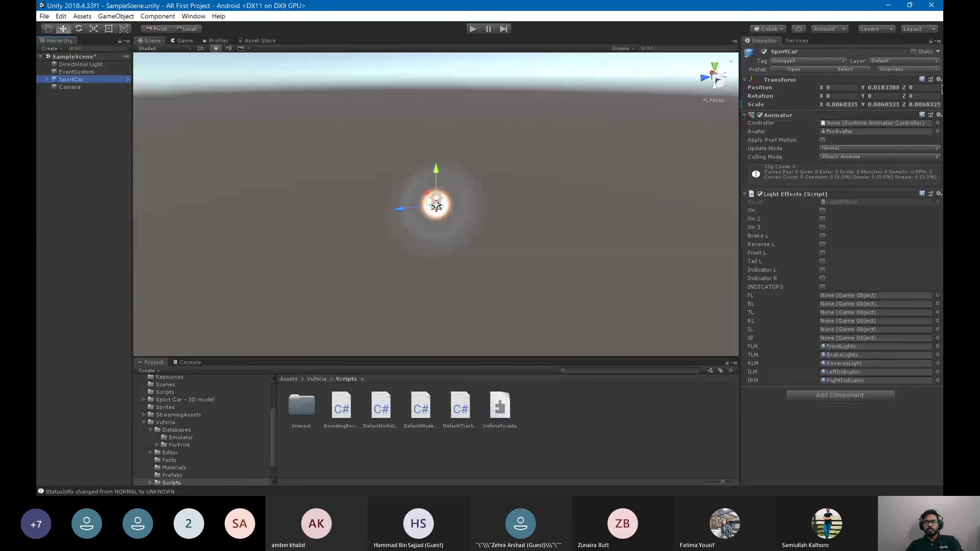
click(939, 80)
click(892, 94)
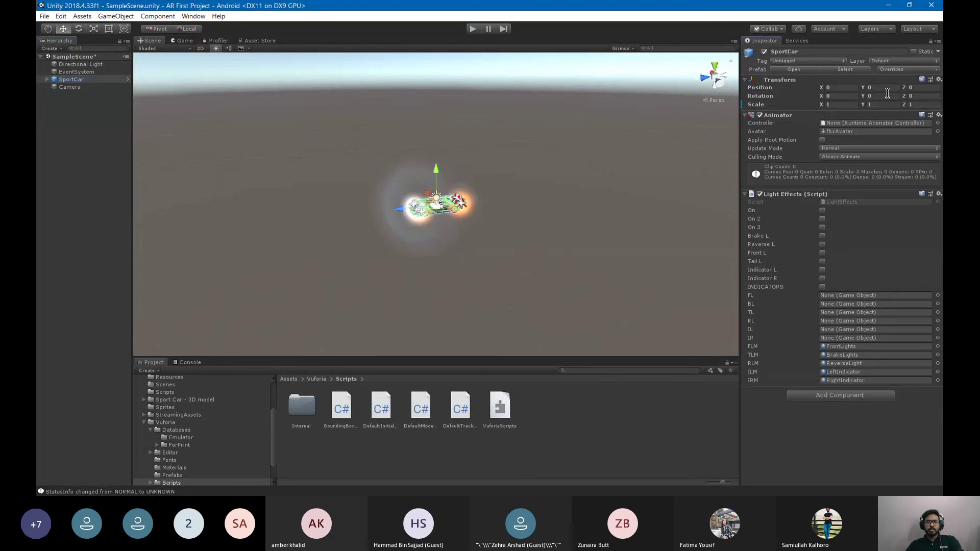
- Zoom the Scene view while comparing the Camera's preview with SportCar
click(78, 88)
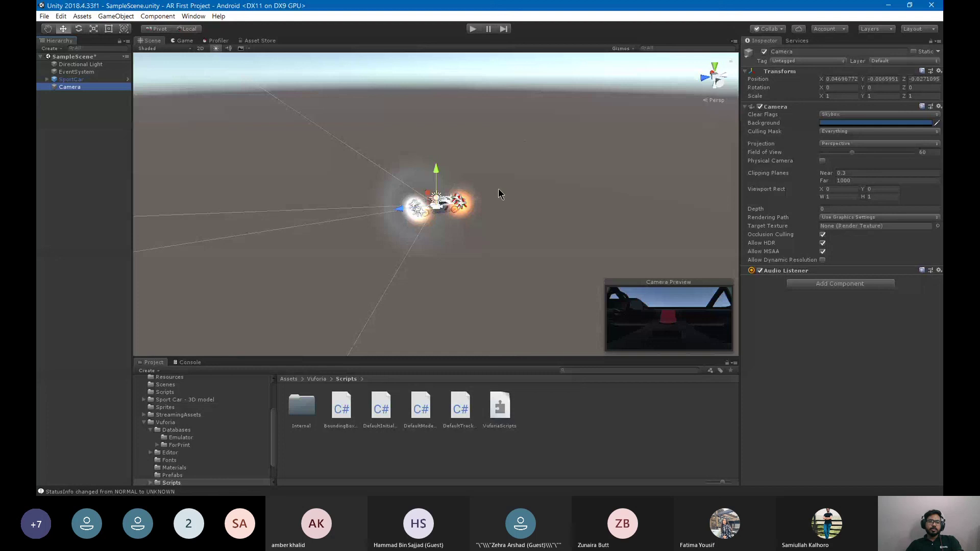
scroll(498, 191, up, 5)
scroll(511, 209, up, 2)
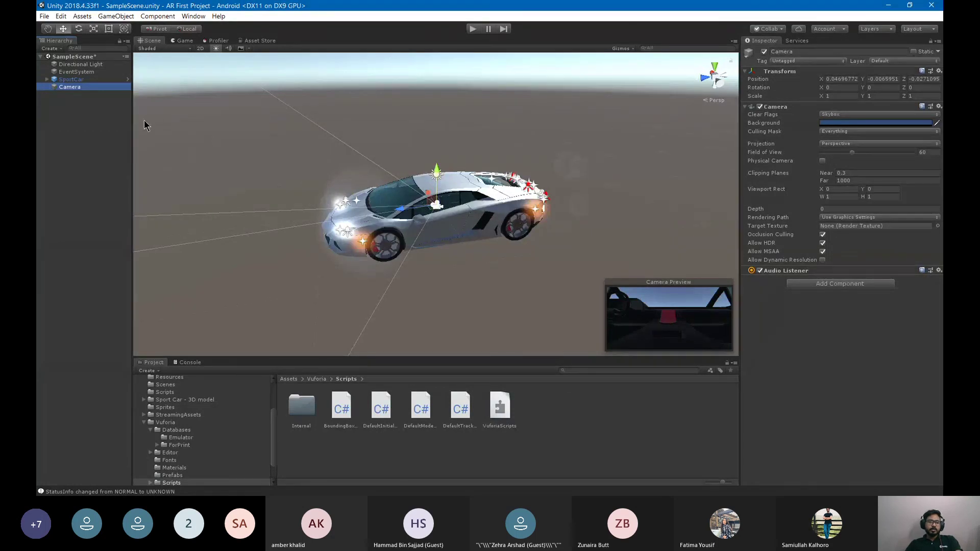
click(102, 80)
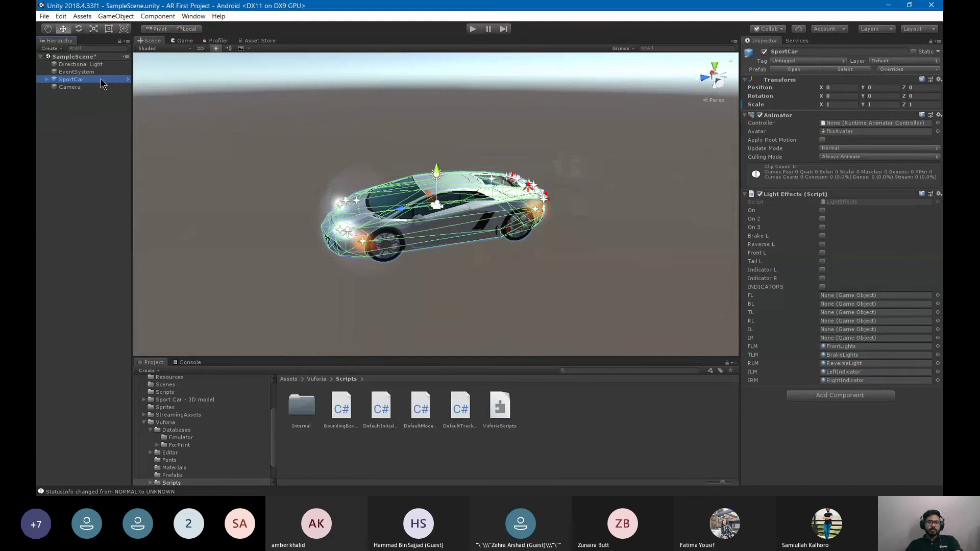
click(99, 90)
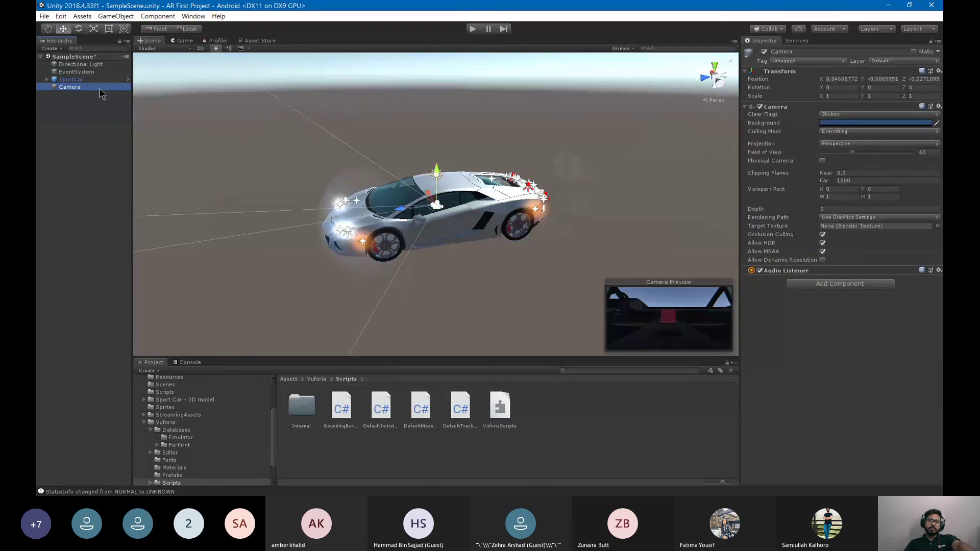
scroll(287, 157, down, 2)
scroll(304, 166, down, 2)
scroll(306, 166, down, 2)
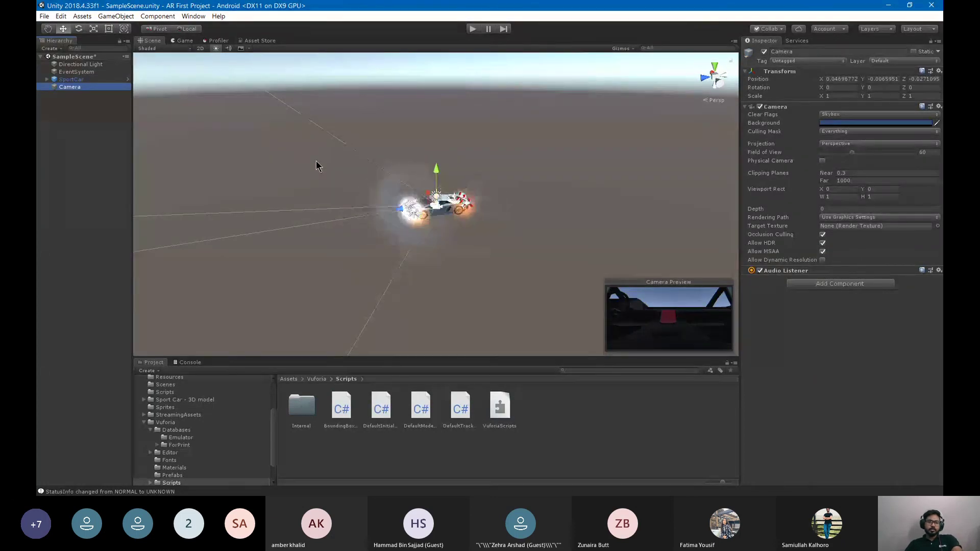
scroll(317, 166, down, 1)
scroll(318, 166, down, 1)
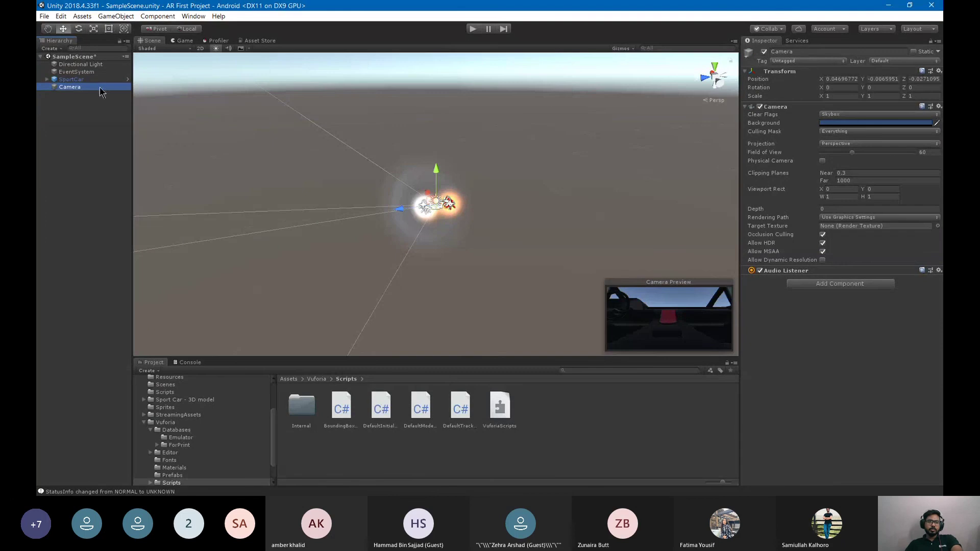
- Move SportCar along Z until the Camera preview frames it, then enter Play mode
click(83, 80)
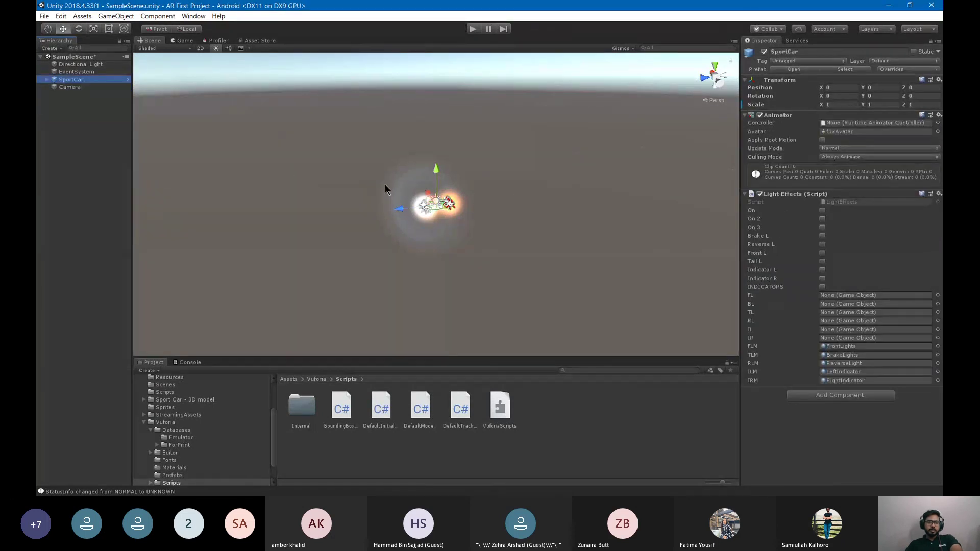
drag(400, 214, 137, 124)
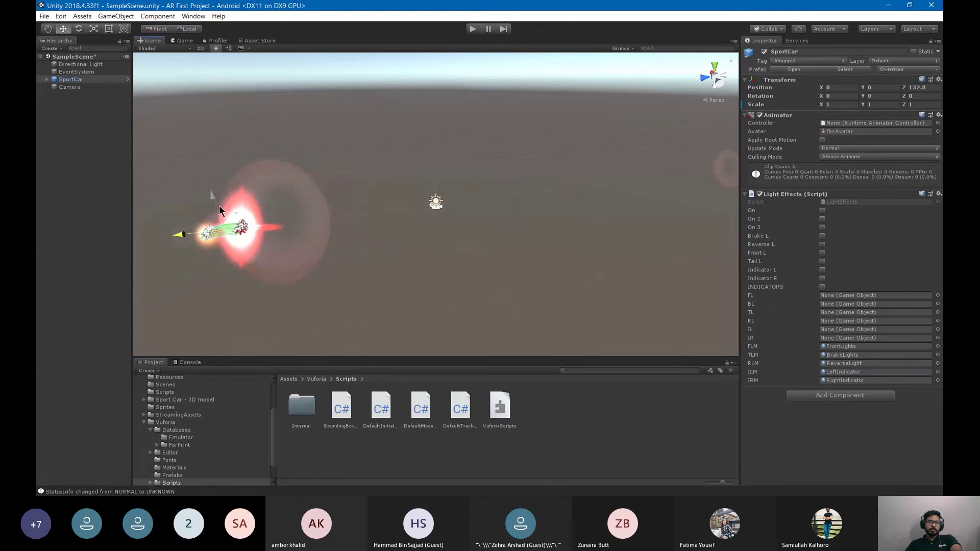
click(84, 88)
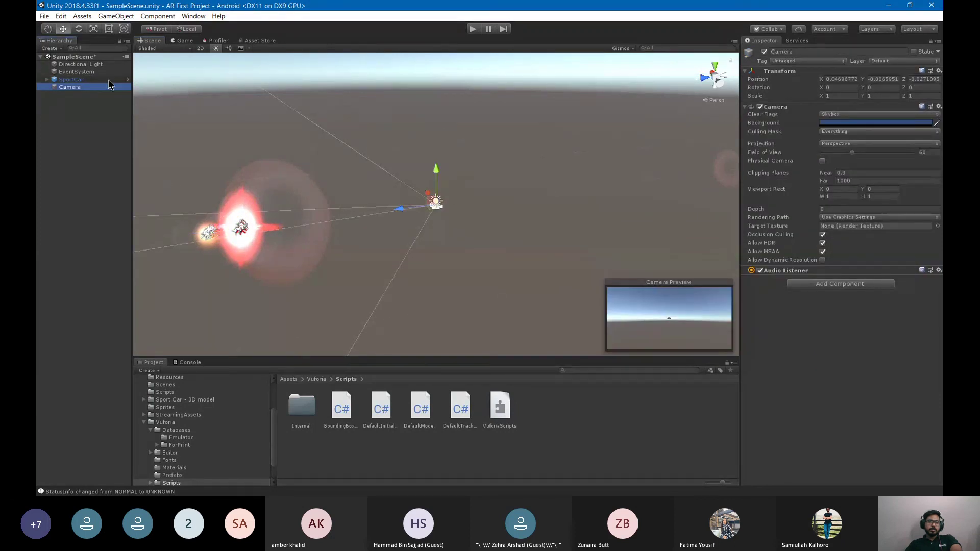
click(105, 80)
drag(180, 238, 280, 212)
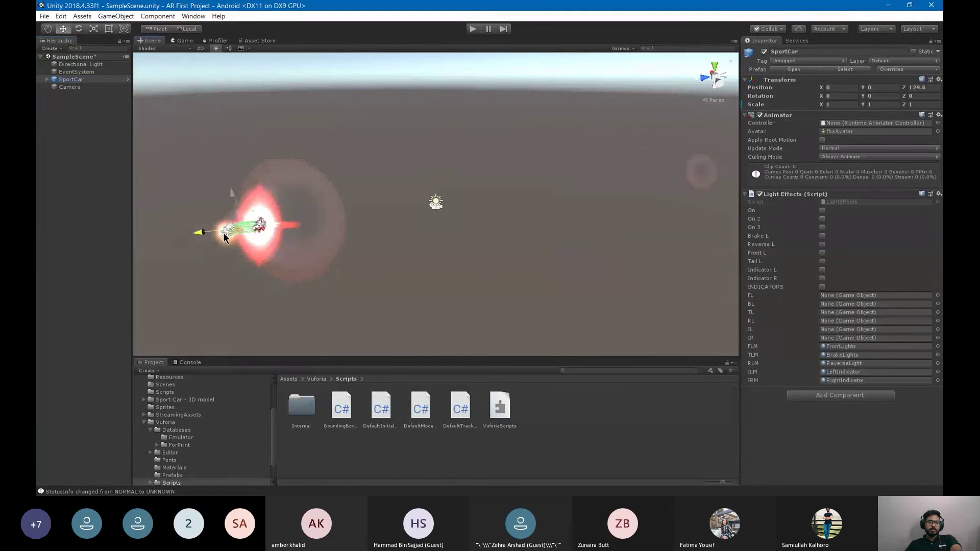
click(91, 90)
click(94, 79)
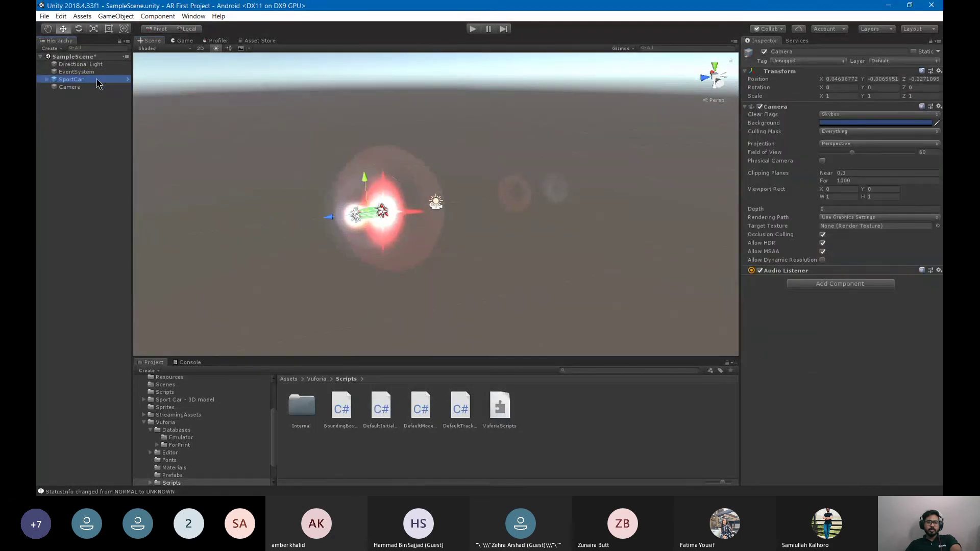
click(344, 220)
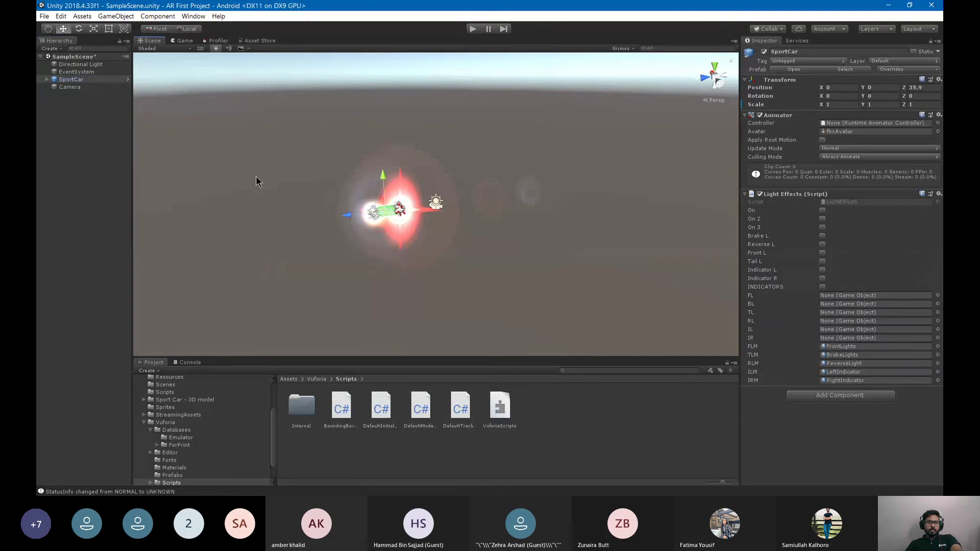
click(109, 88)
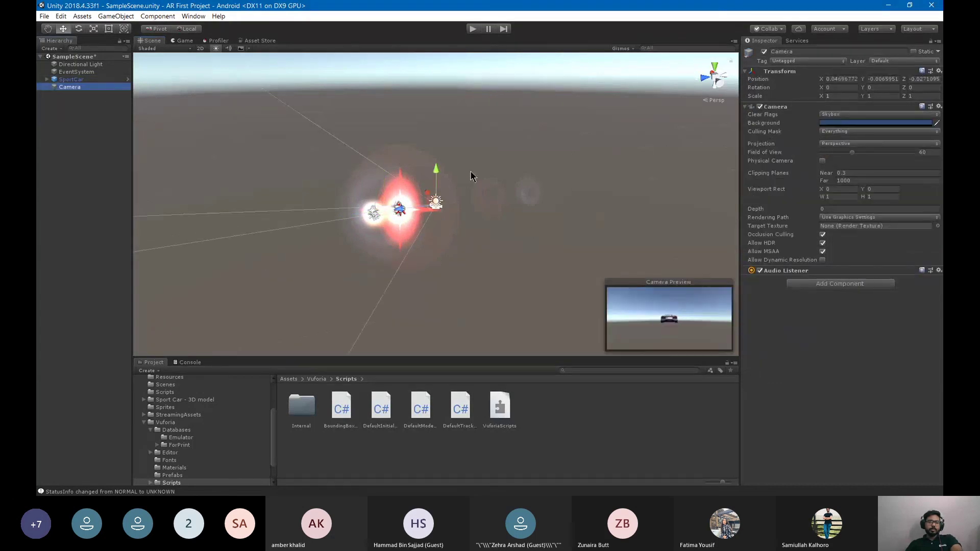
click(473, 29)
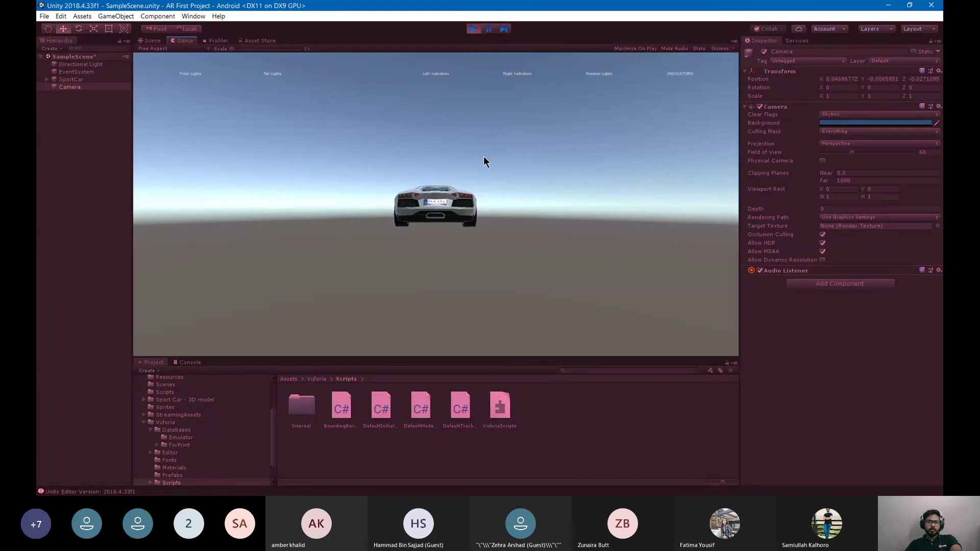
- Stop Play mode to return to the scene editor
click(472, 29)
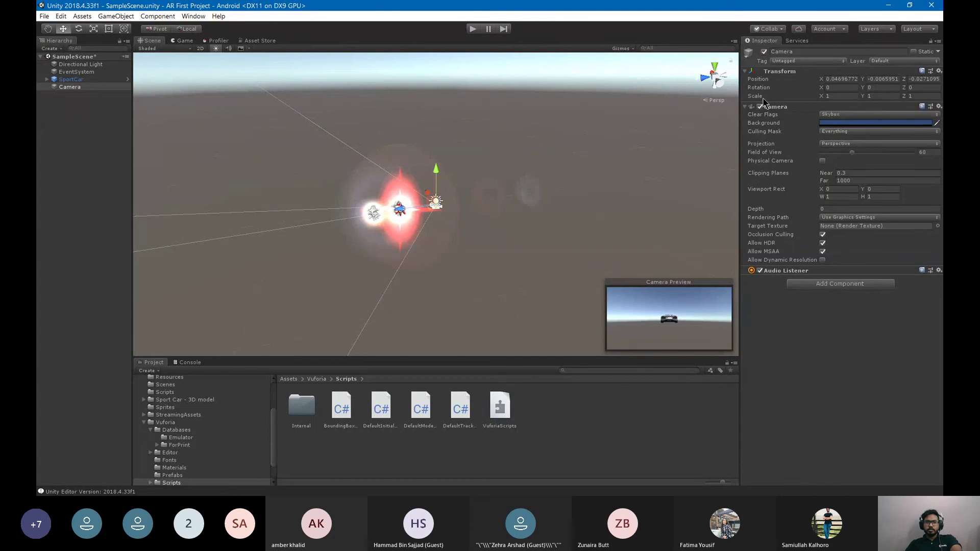
- Set SportCar's Transform Rotation Y to 90 in the Inspector
click(106, 79)
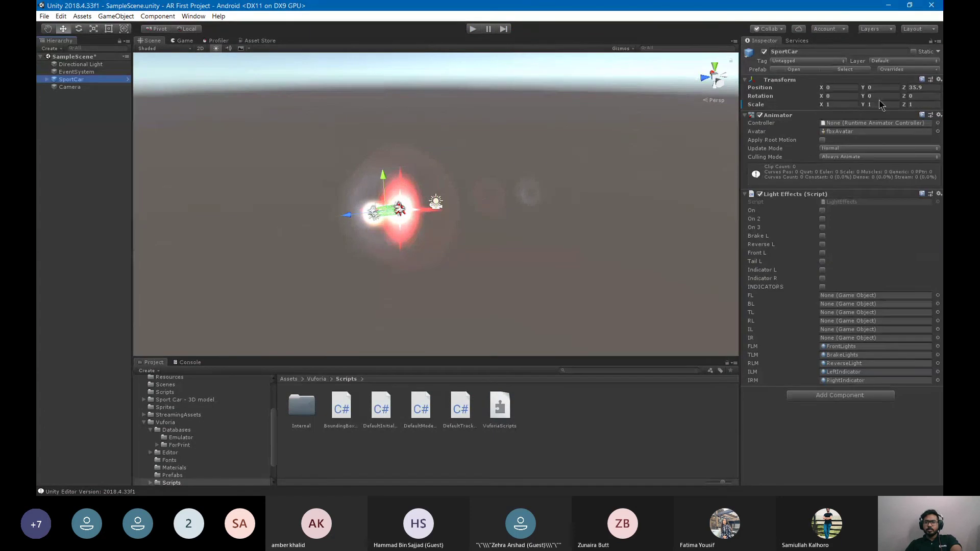
click(839, 96)
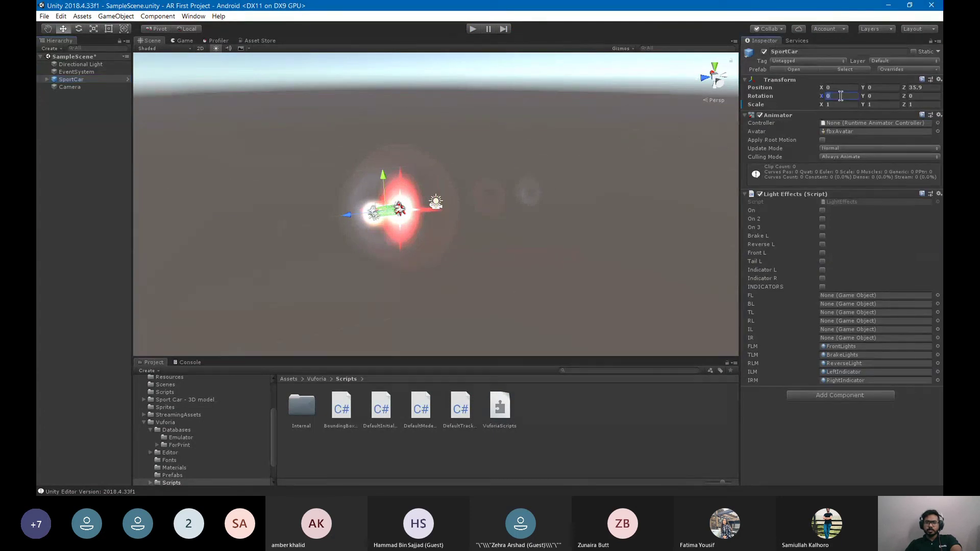
text(90)
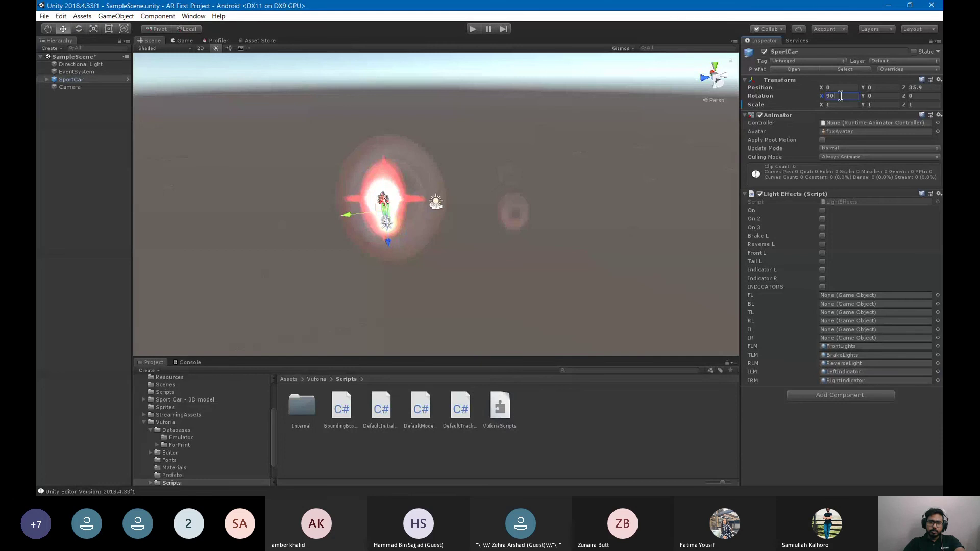
key(BackSpace)
key(BackSpace)
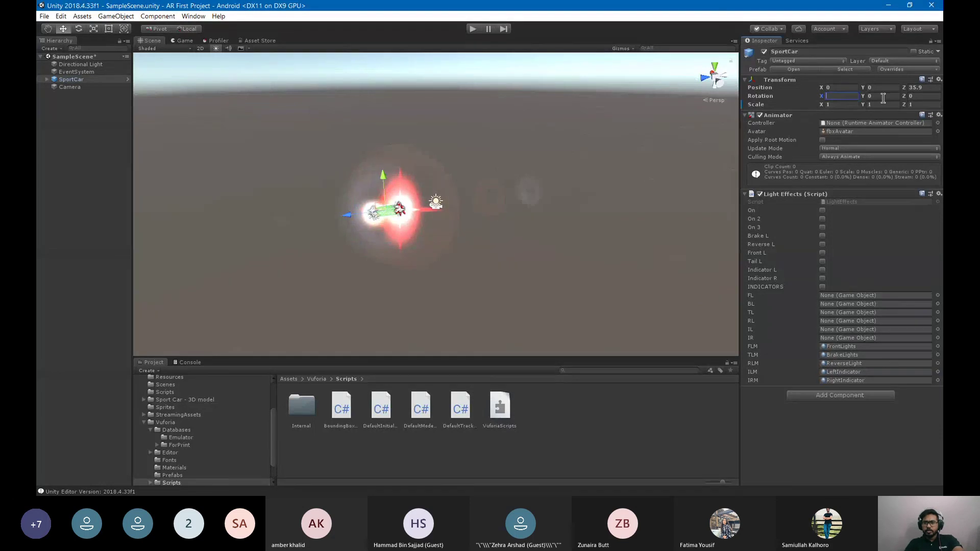
text(90)
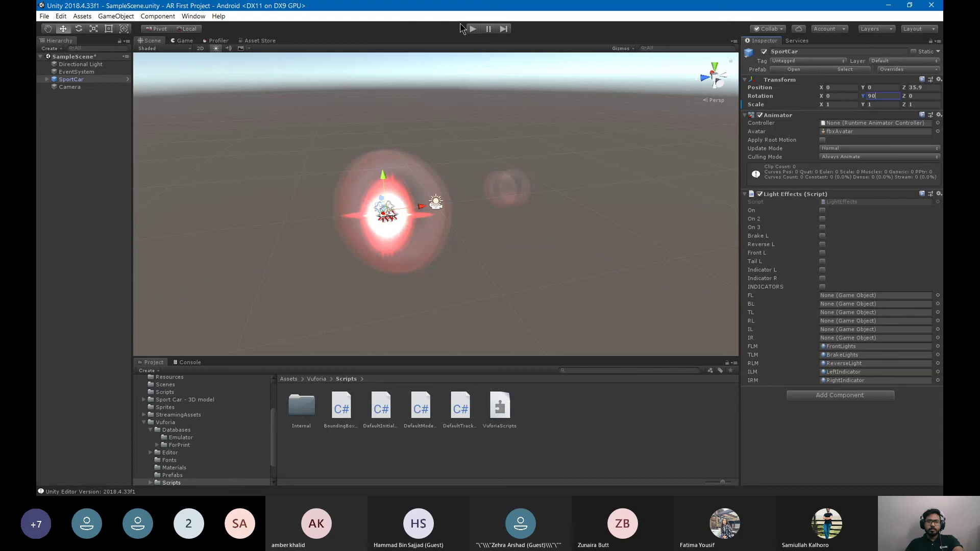
- Run the scene to check the side-on car, stop it, and recheck the Camera preview
click(472, 30)
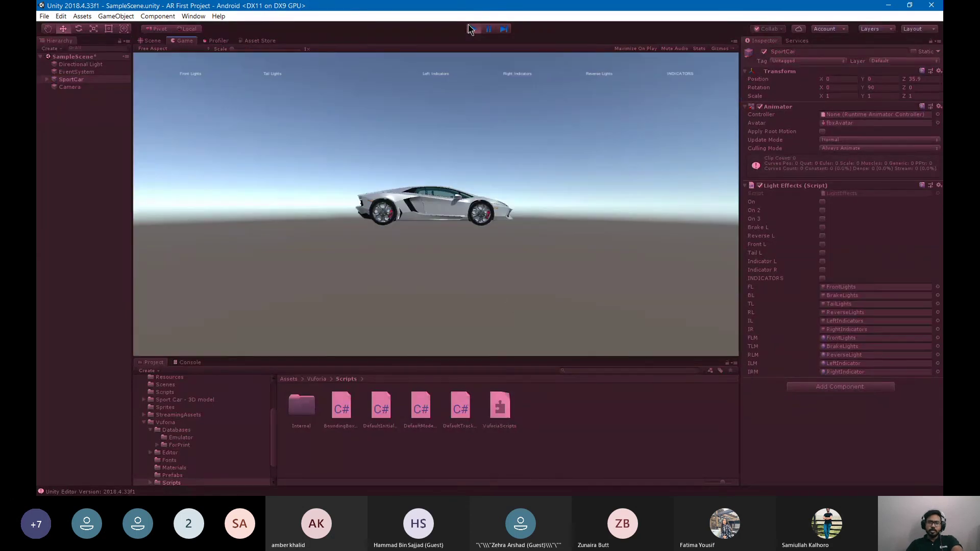
click(473, 29)
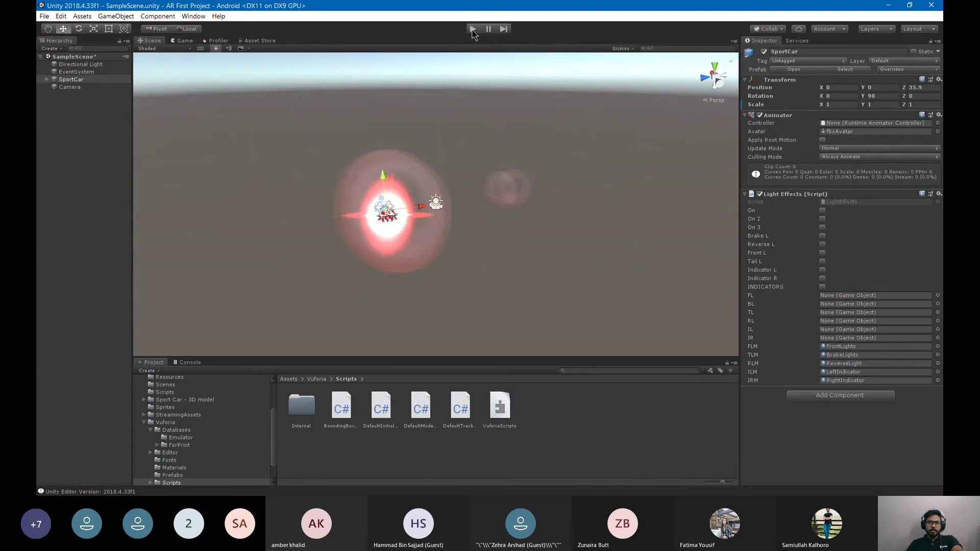
click(69, 87)
click(76, 80)
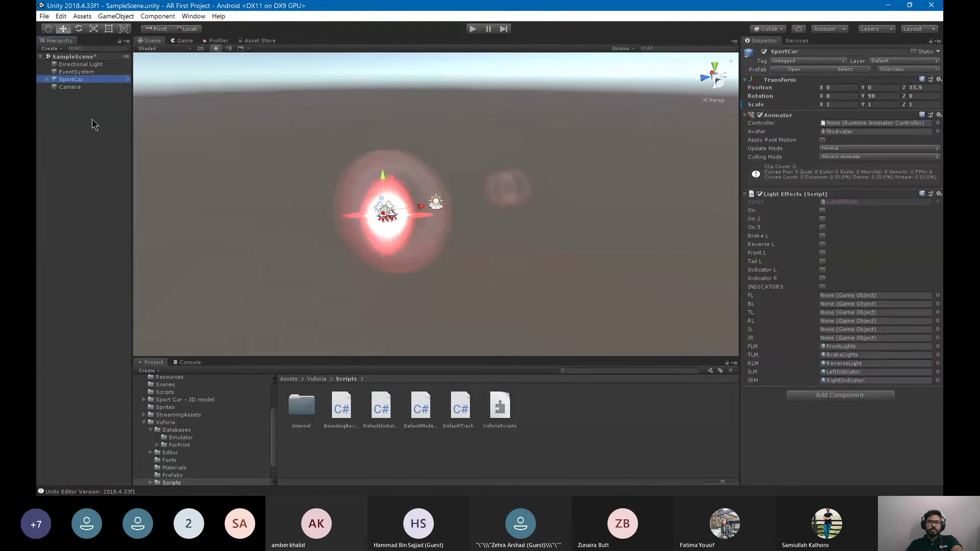
click(86, 86)
- Create an empty GameObject from the Hierarchy's right-click menu
click(86, 155)
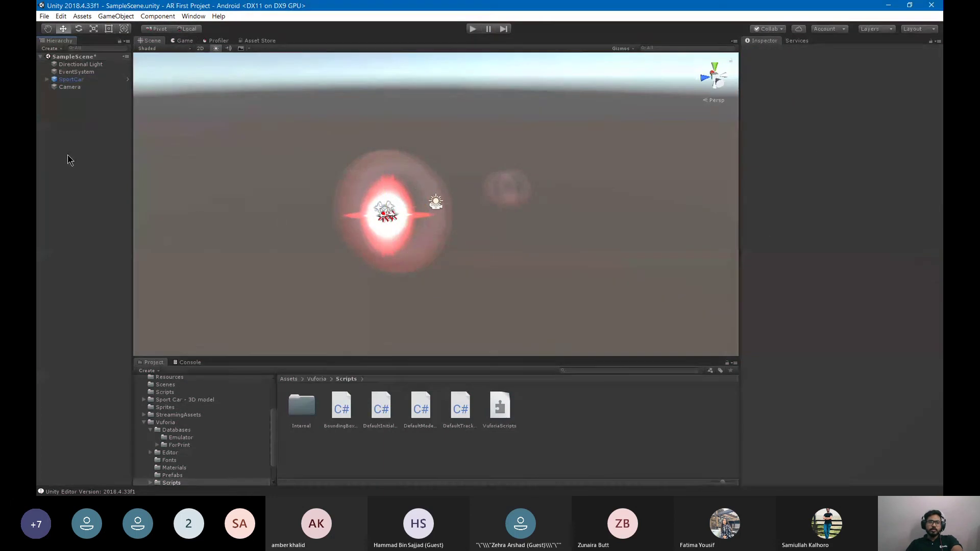
right_click(68, 149)
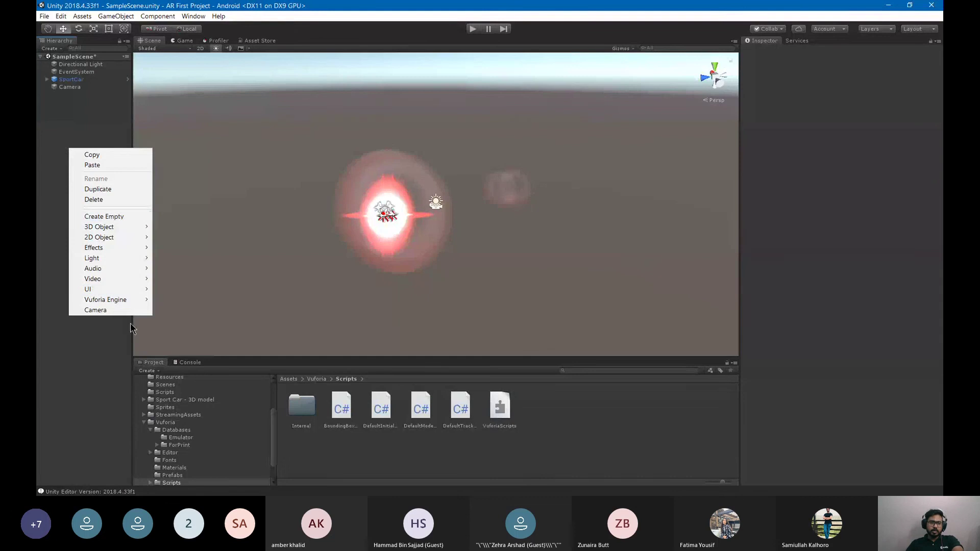
mouse_move(125, 302)
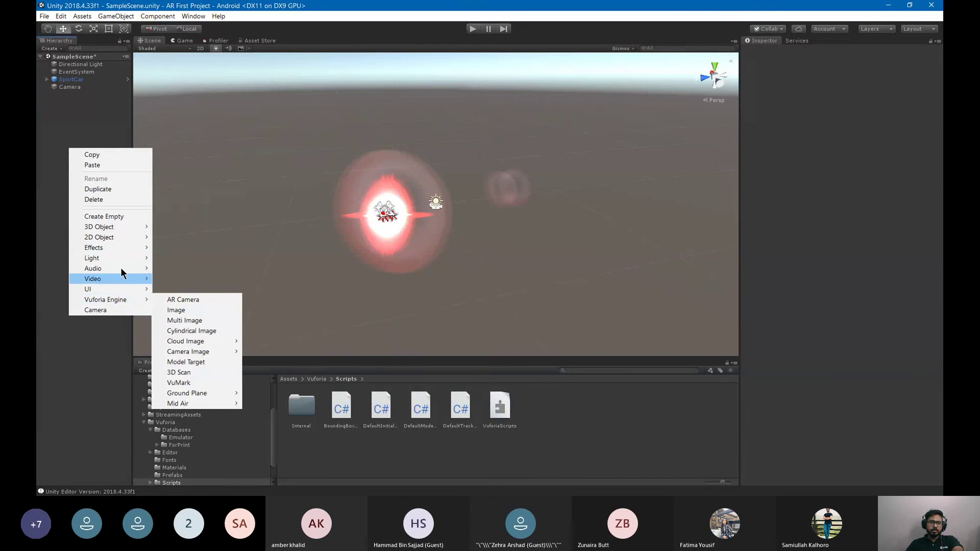
click(91, 216)
click(89, 164)
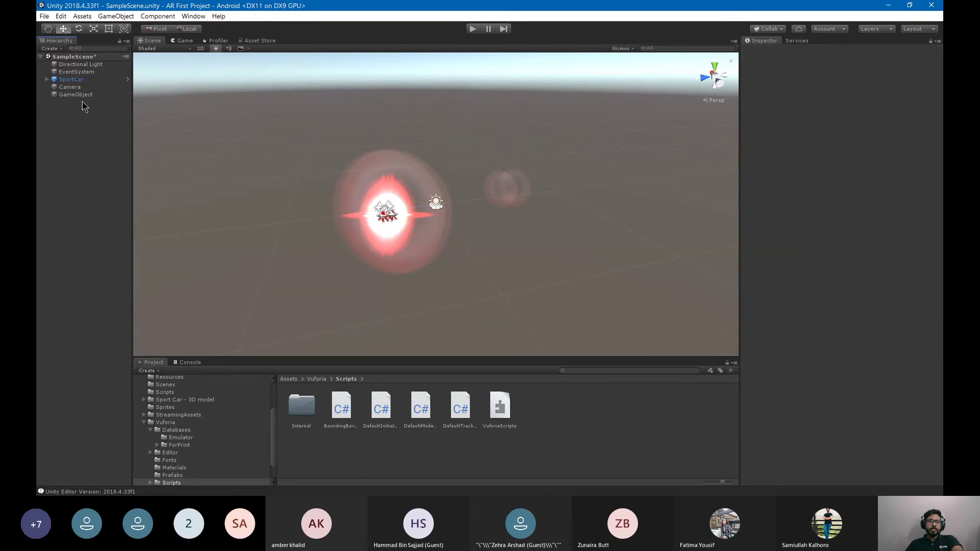
click(87, 97)
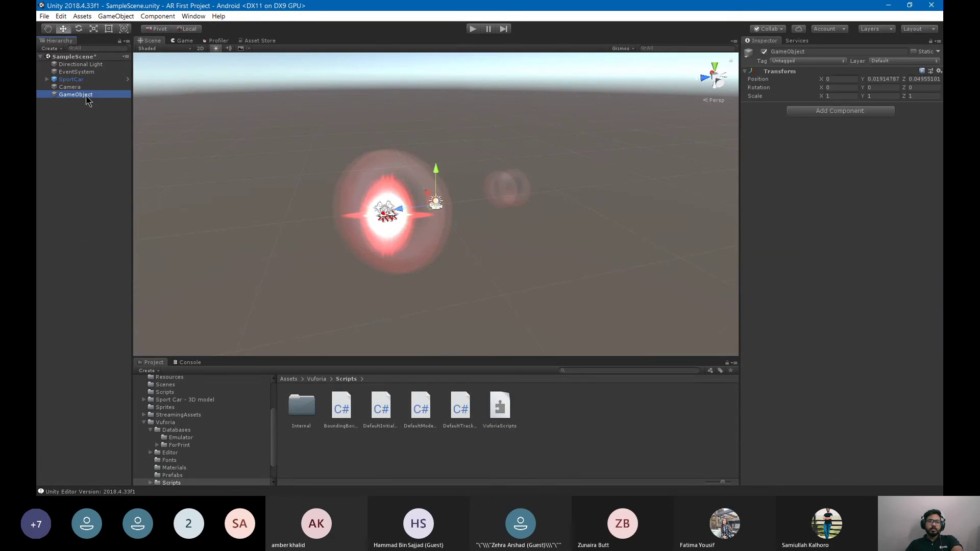
- Rename the new GameObject to 'Game Manager' in the Inspector name field
click(815, 50)
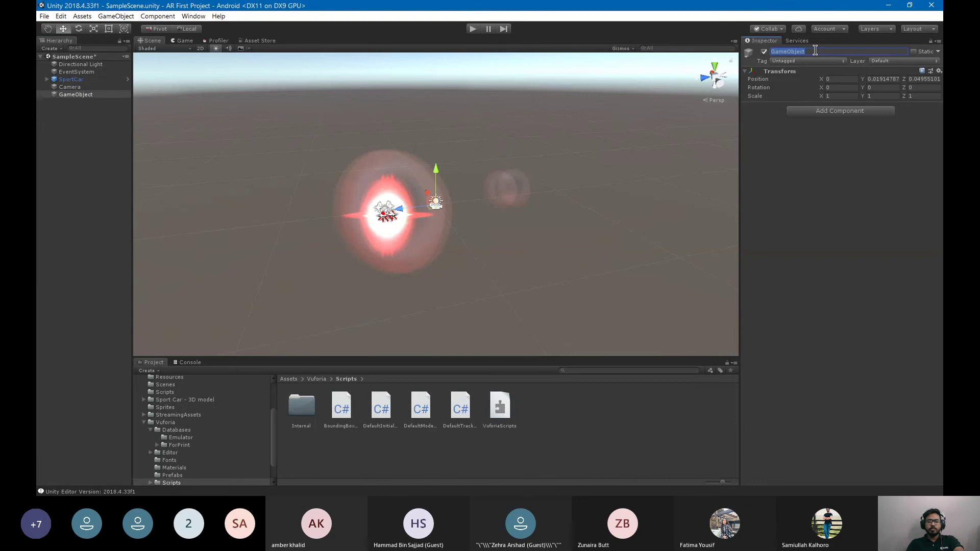
text(GA)
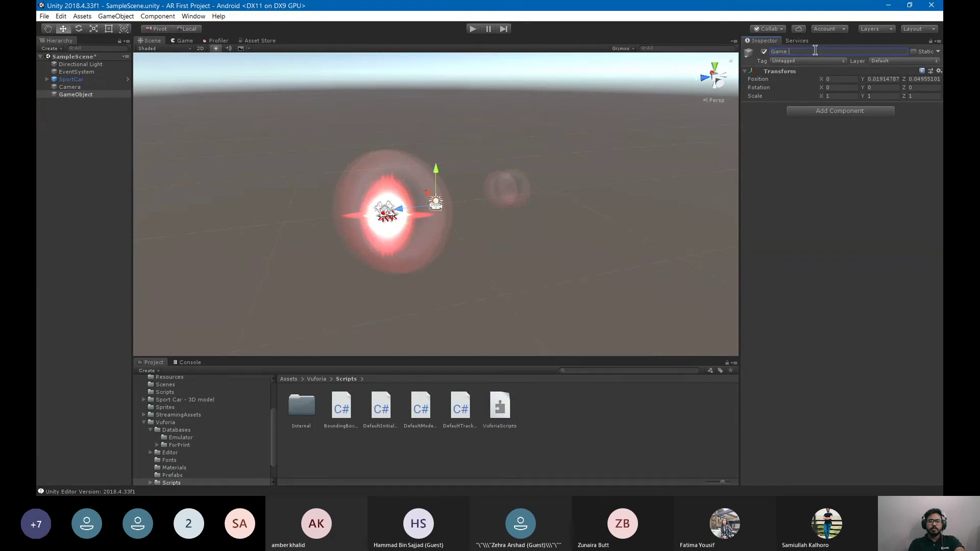
text(r)
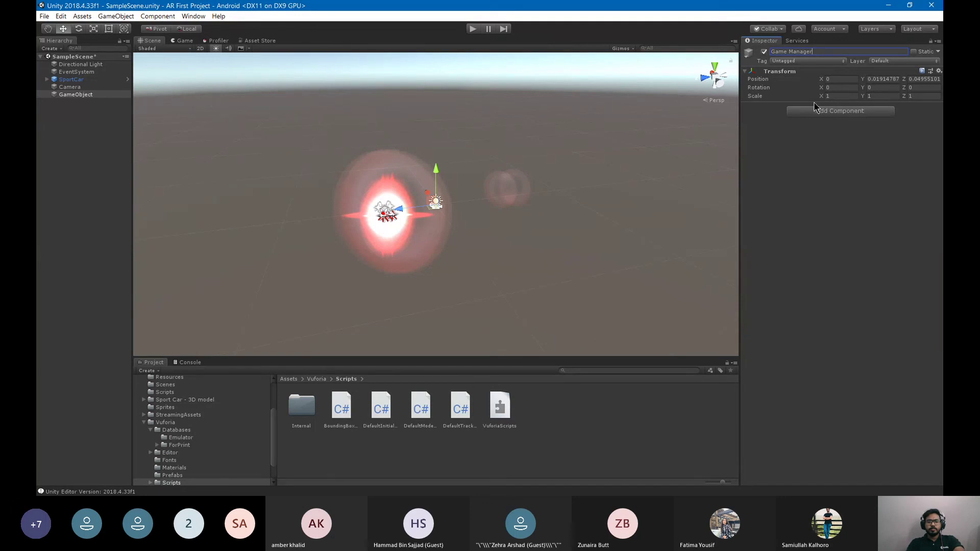
key(Return)
click(92, 95)
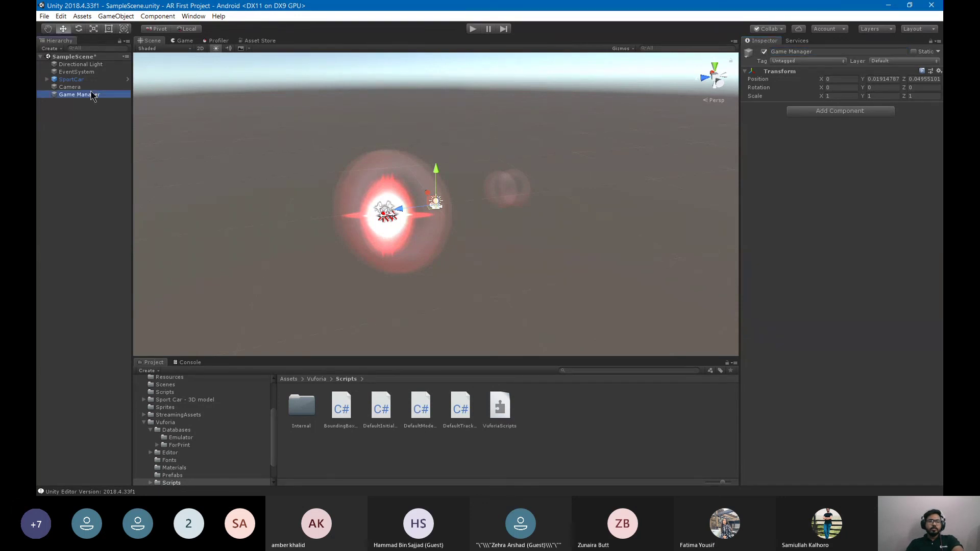
click(75, 141)
click(91, 95)
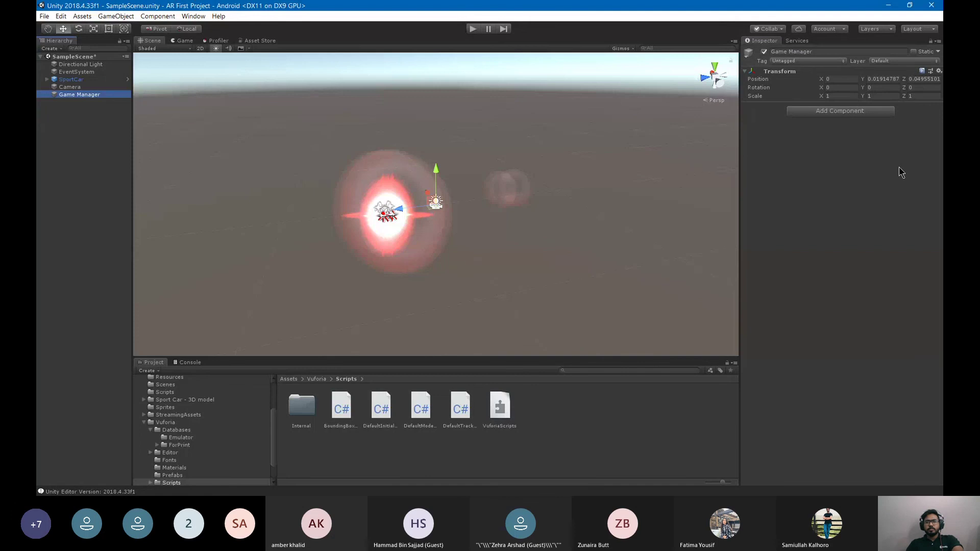
- Add a new script component named GameControls to Game Manager and open it in Visual Studio
click(842, 110)
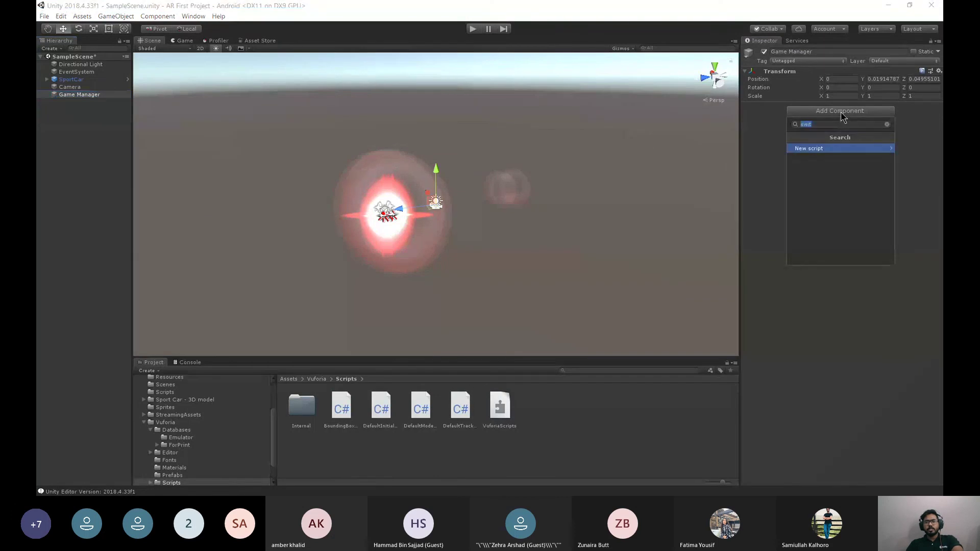
click(830, 149)
click(773, 168)
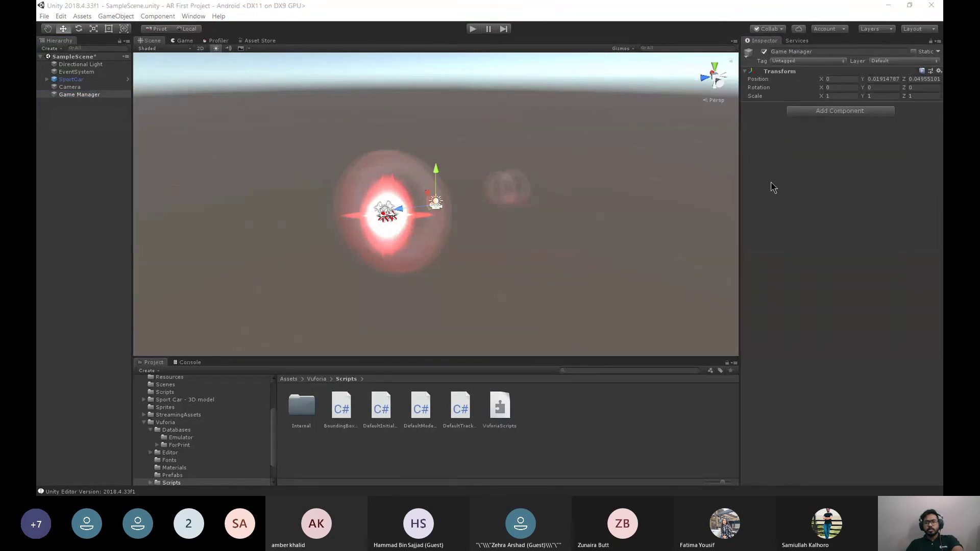
click(829, 113)
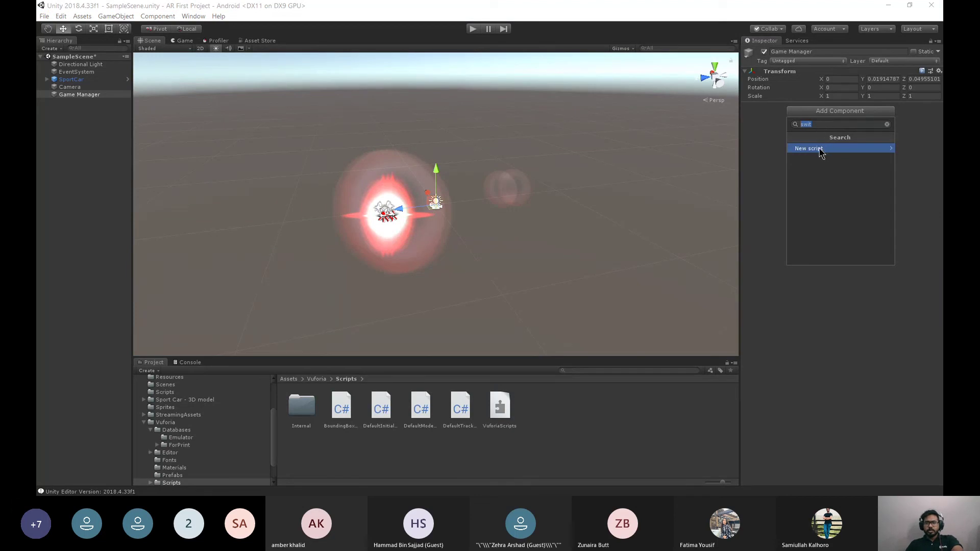
click(821, 149)
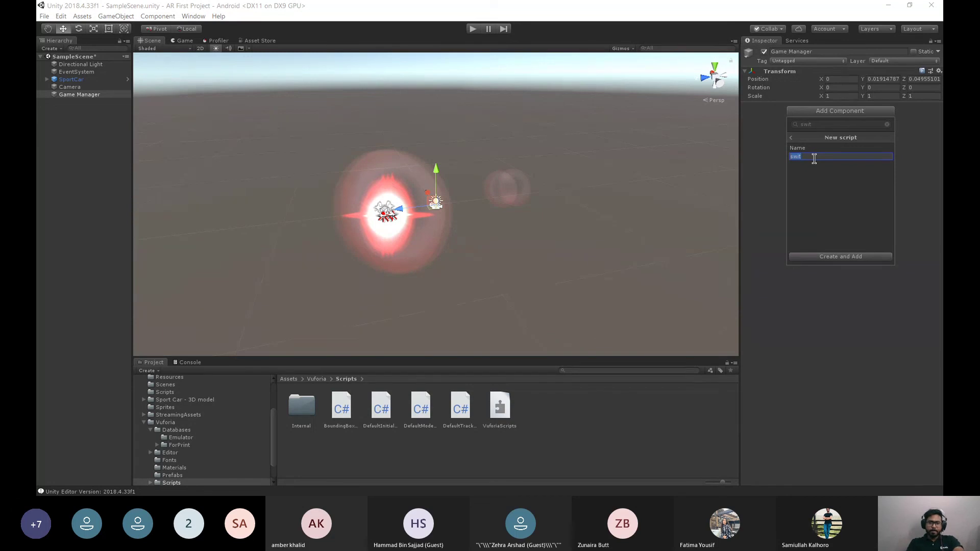
text(GA)
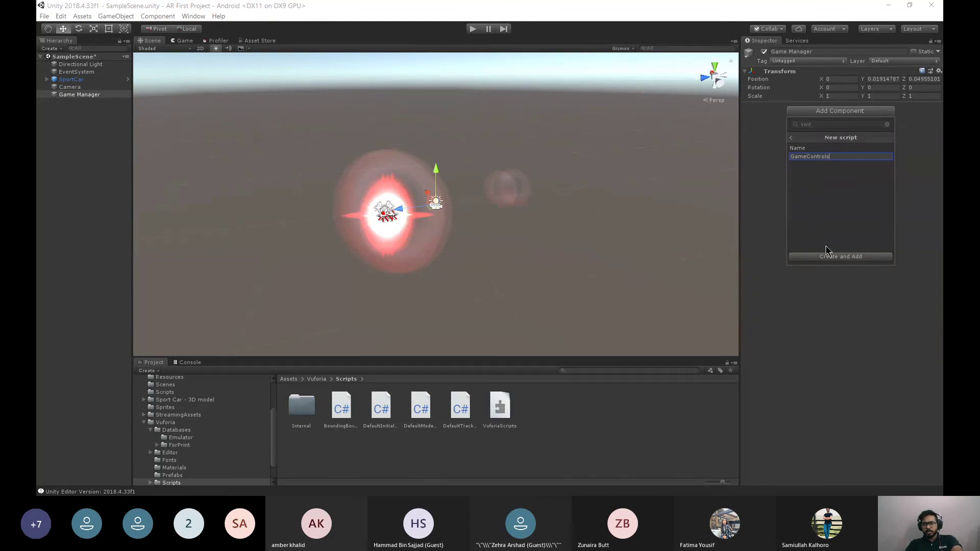
click(839, 257)
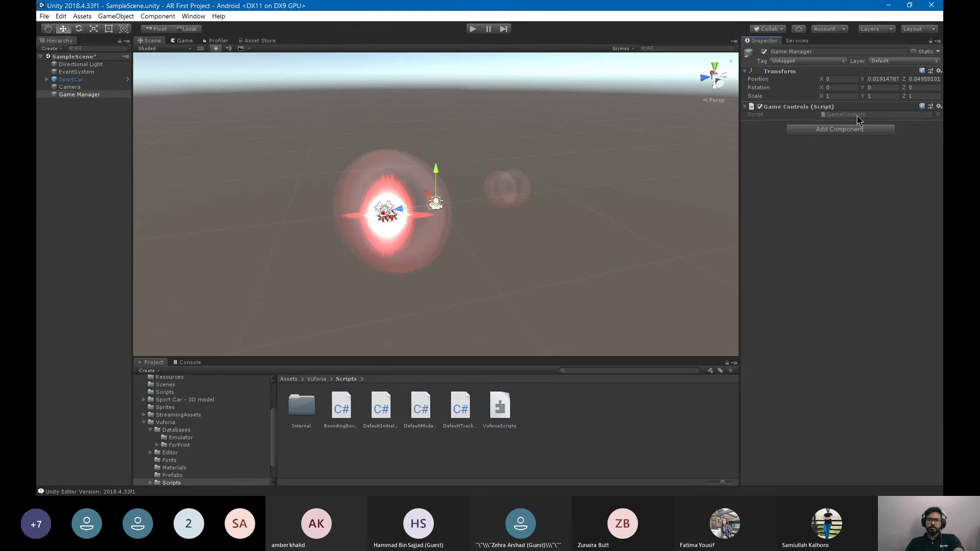
double_click(857, 115)
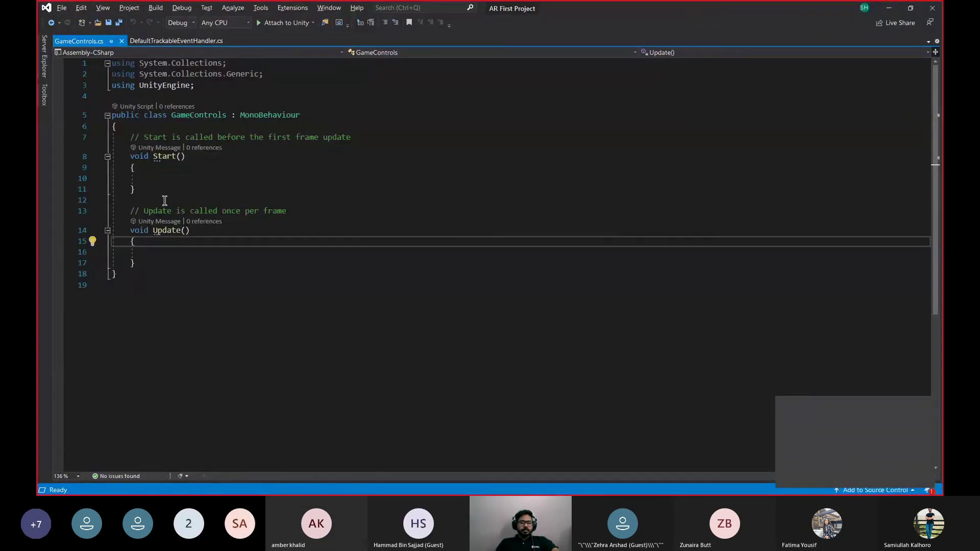
drag(126, 157, 176, 190)
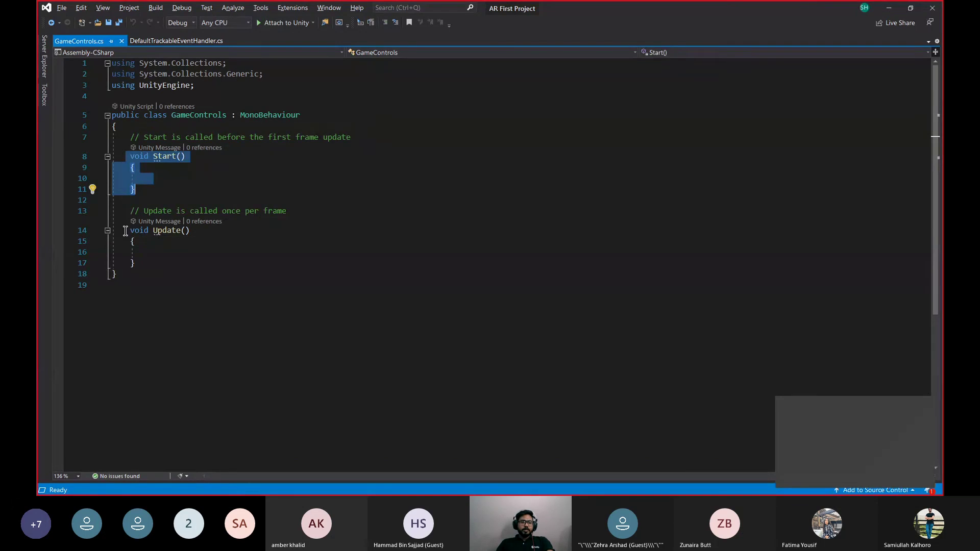
drag(126, 231, 179, 273)
click(182, 262)
click(144, 178)
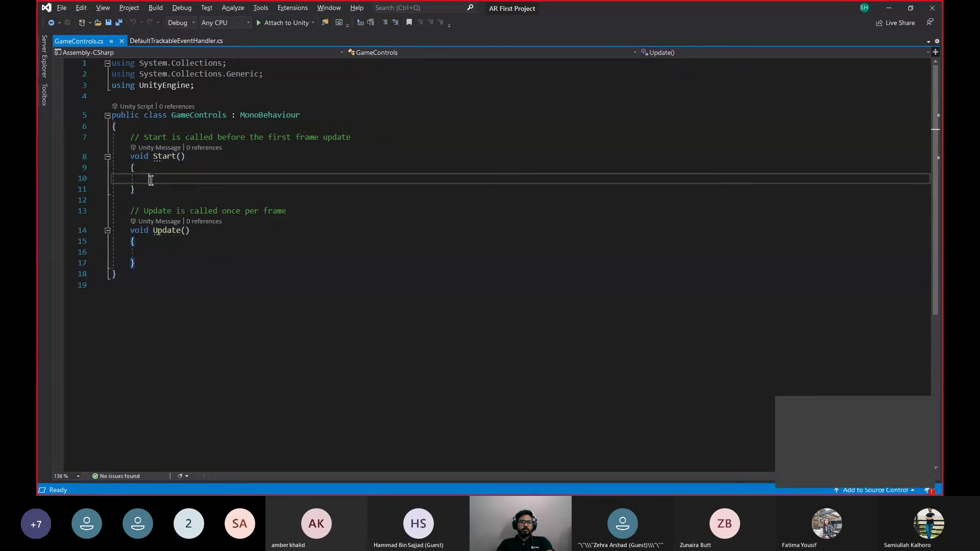
click(168, 164)
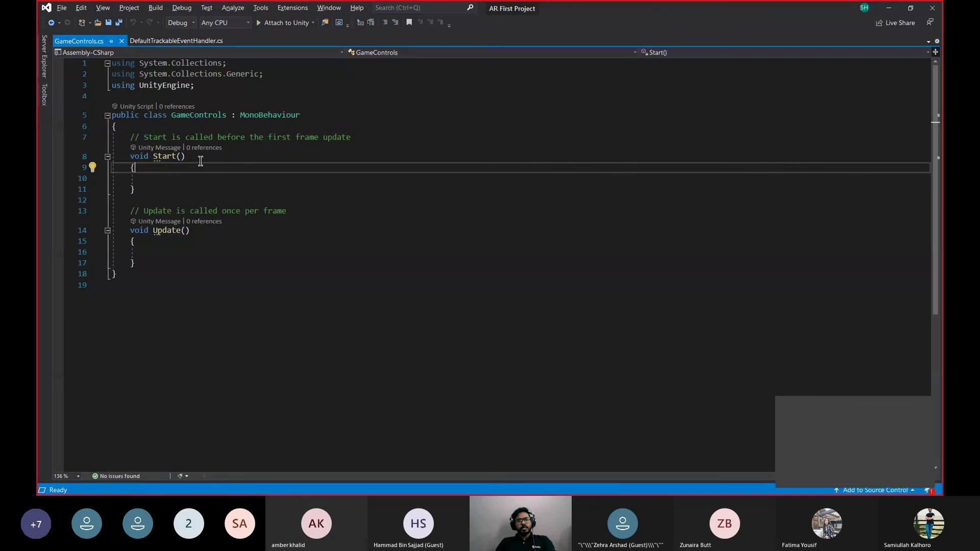
mouse_move(199, 157)
mouse_down()
mouse_move(107, 160)
mouse_move(128, 163)
mouse_up()
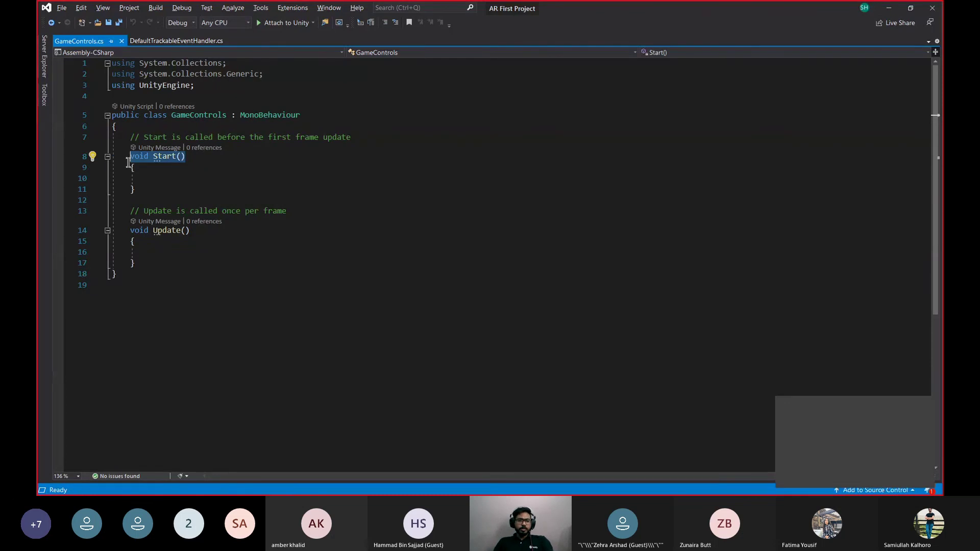
click(158, 188)
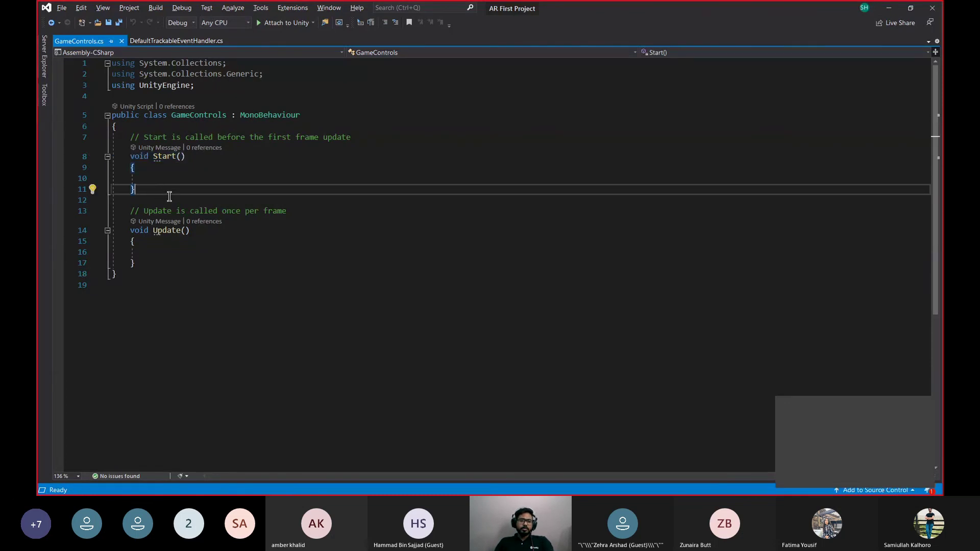
click(168, 198)
click(162, 191)
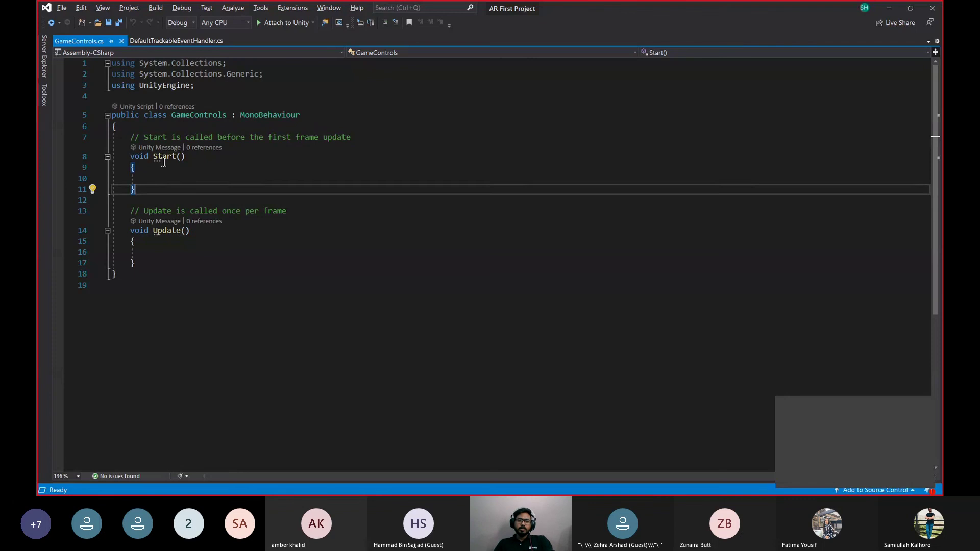
drag(143, 190, 129, 159)
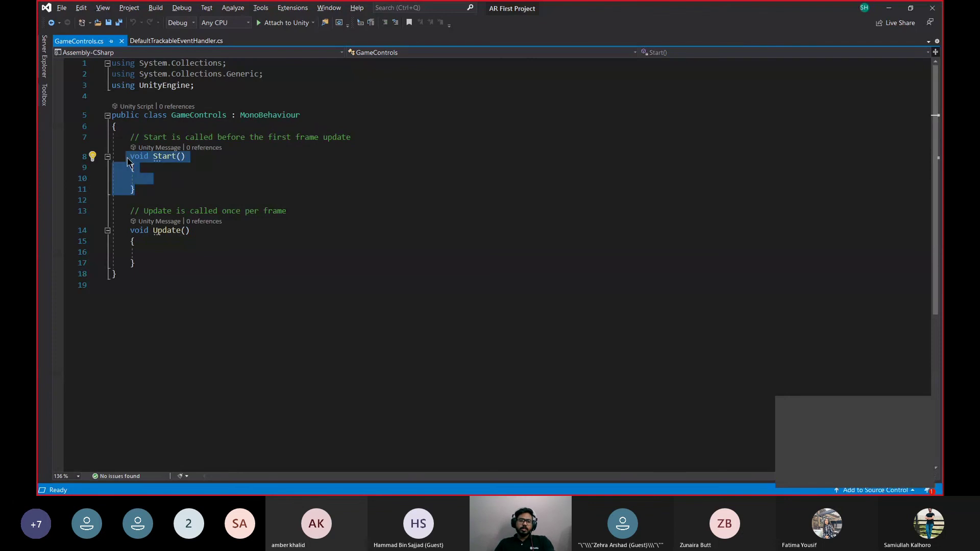
drag(156, 189, 127, 165)
click(171, 178)
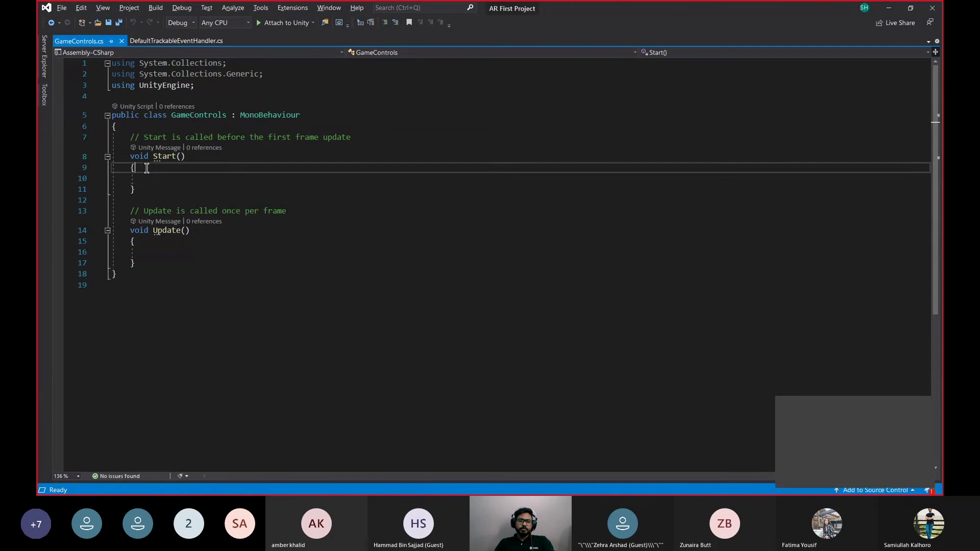
click(153, 190)
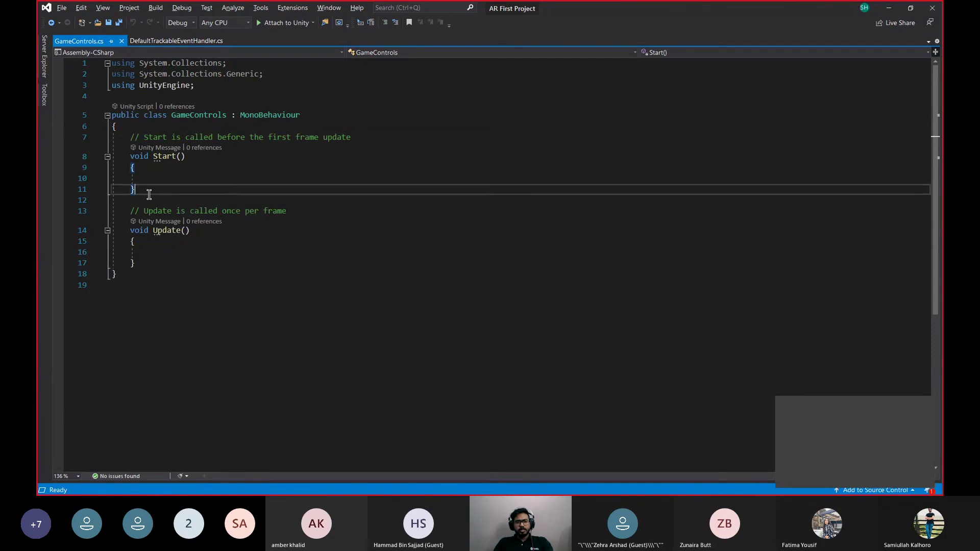
click(150, 179)
click(149, 170)
click(151, 177)
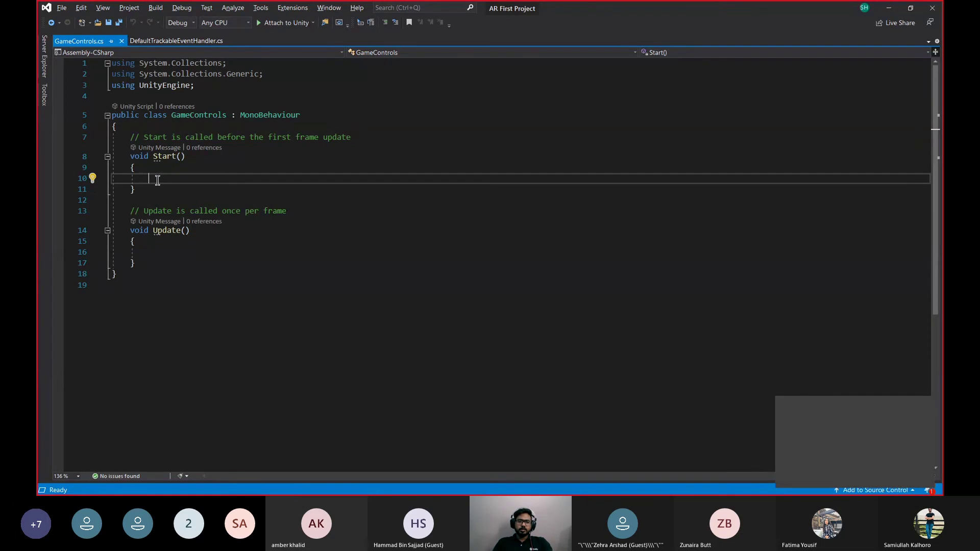
click(158, 170)
click(158, 178)
click(151, 190)
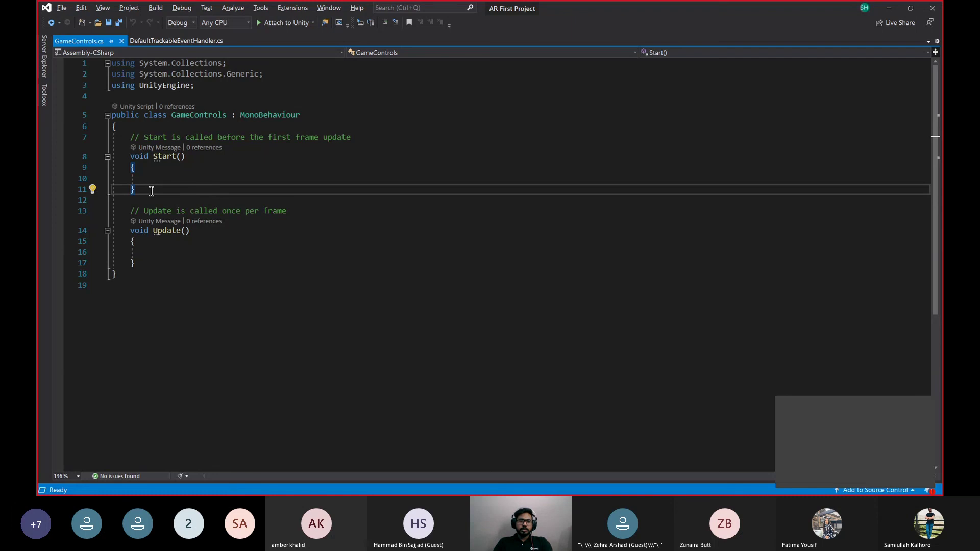
click(192, 126)
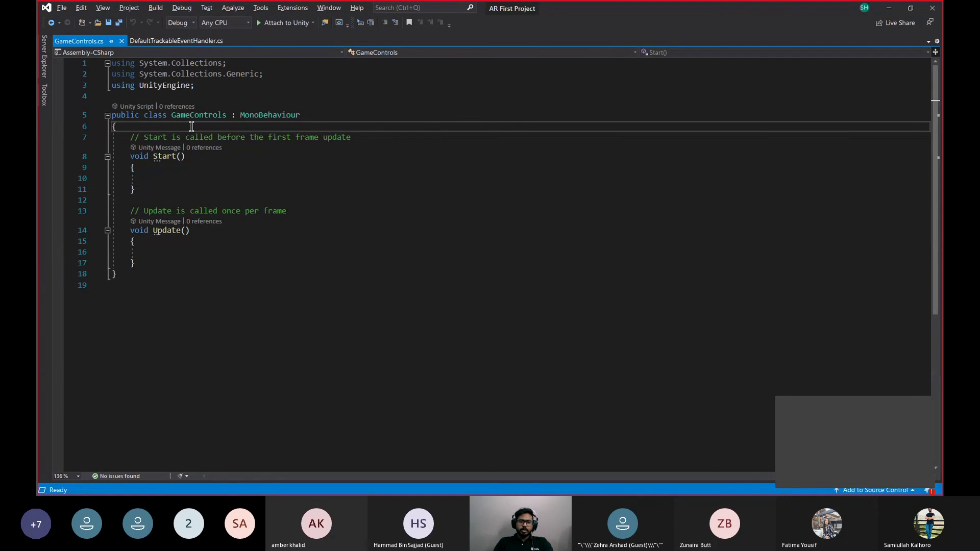
- Insert a blank line after the class brace and type 'public GameObject' on line 7
key(Return)
key(Return)
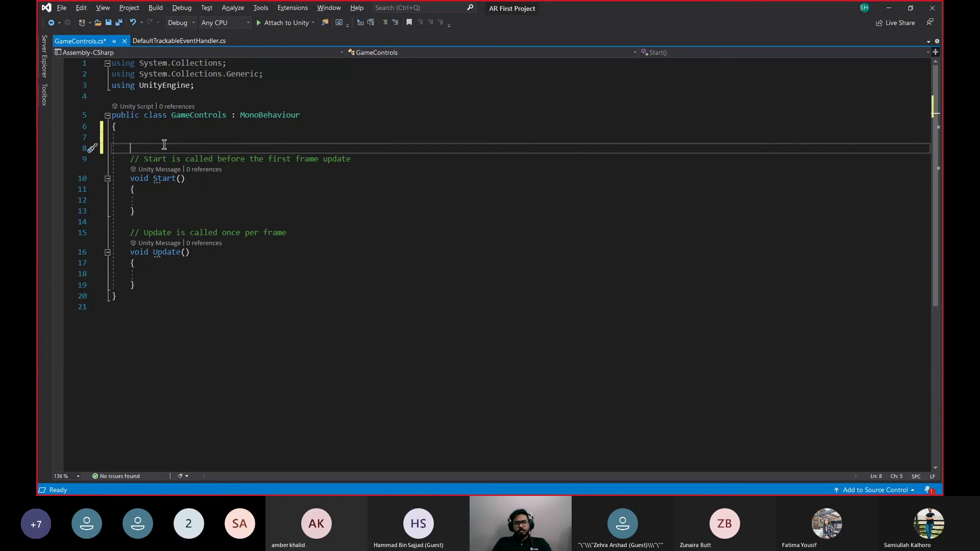
click(145, 137)
click(145, 146)
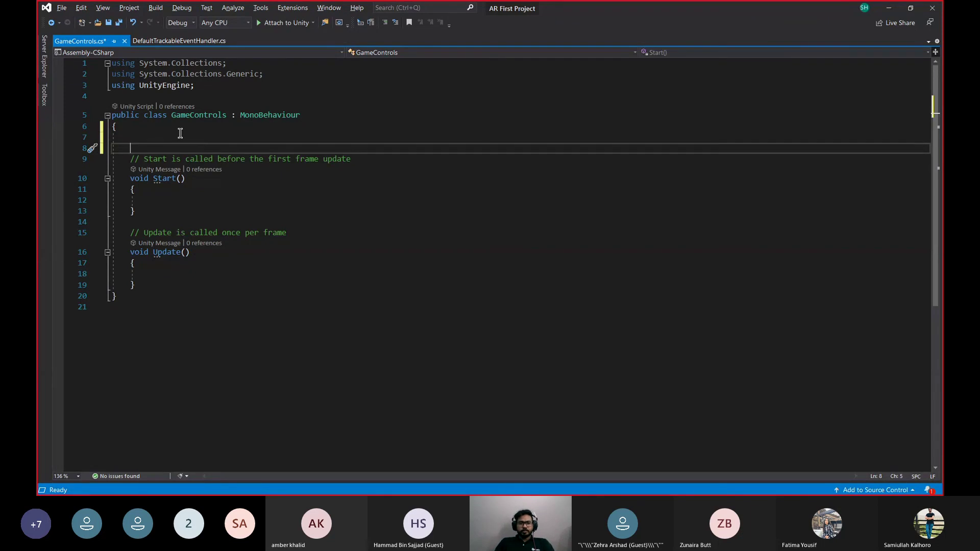
click(148, 134)
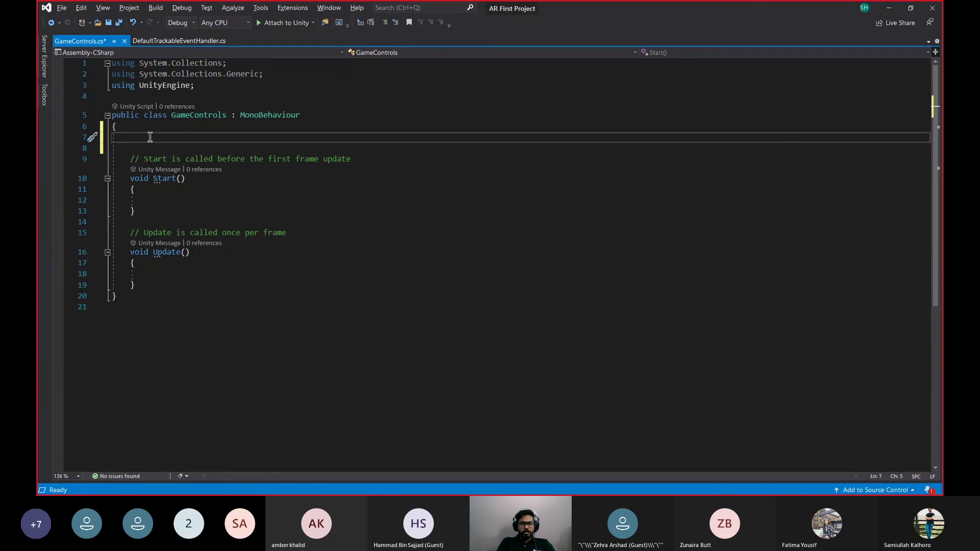
text(Pub)
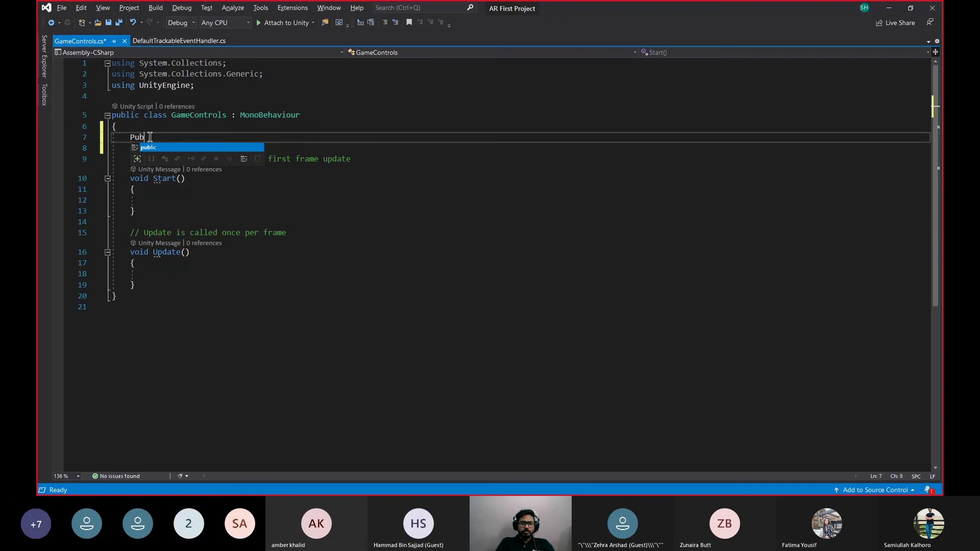
text(lic)
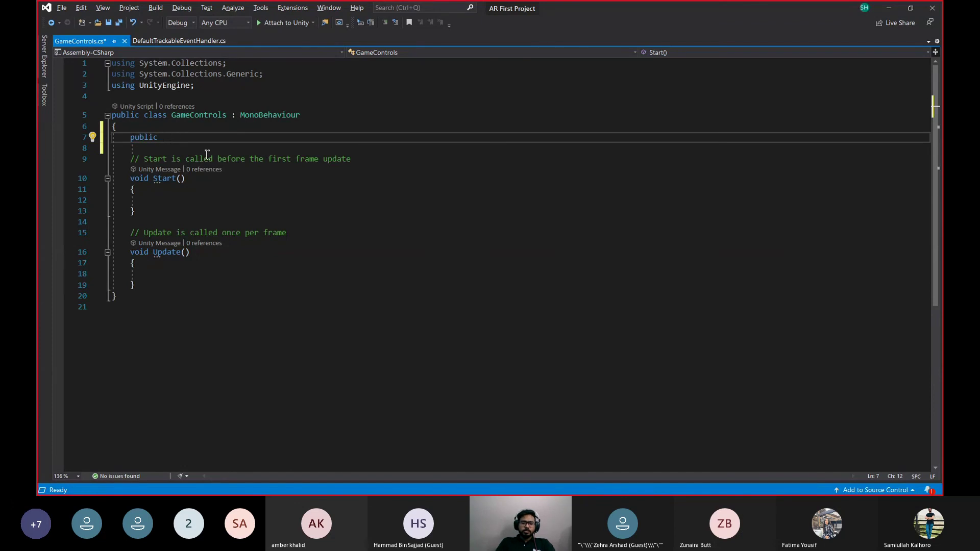
text(Ga)
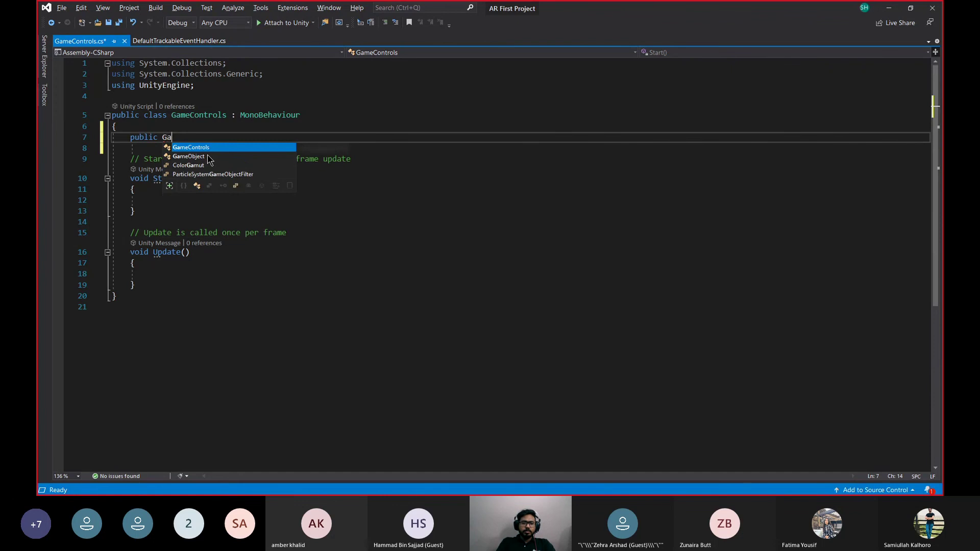
text(me)
click(209, 156)
key(Tab)
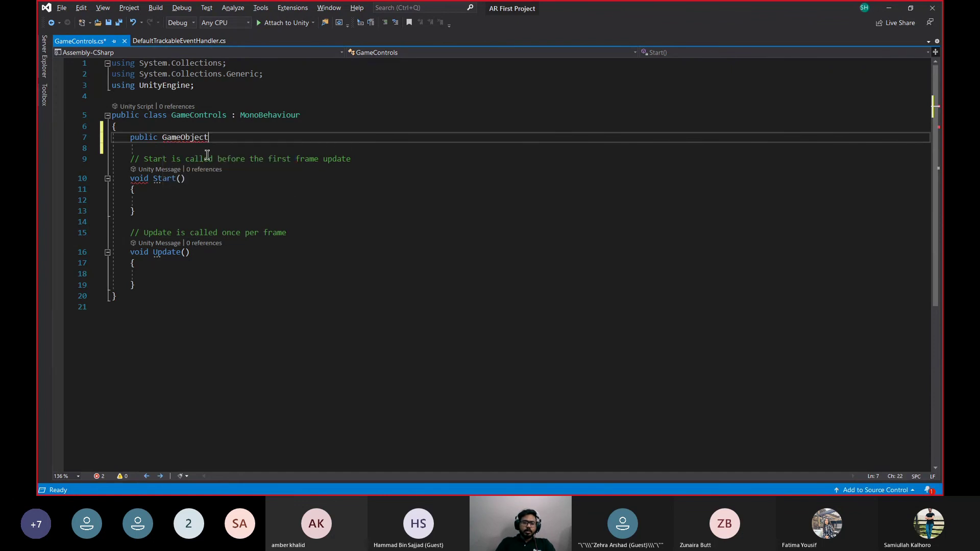
double_click(203, 138)
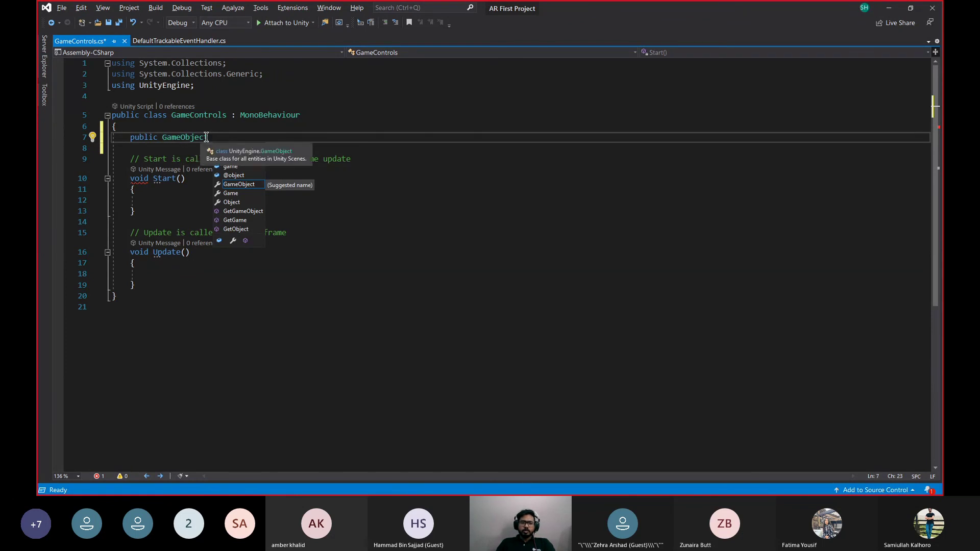
double_click(184, 137)
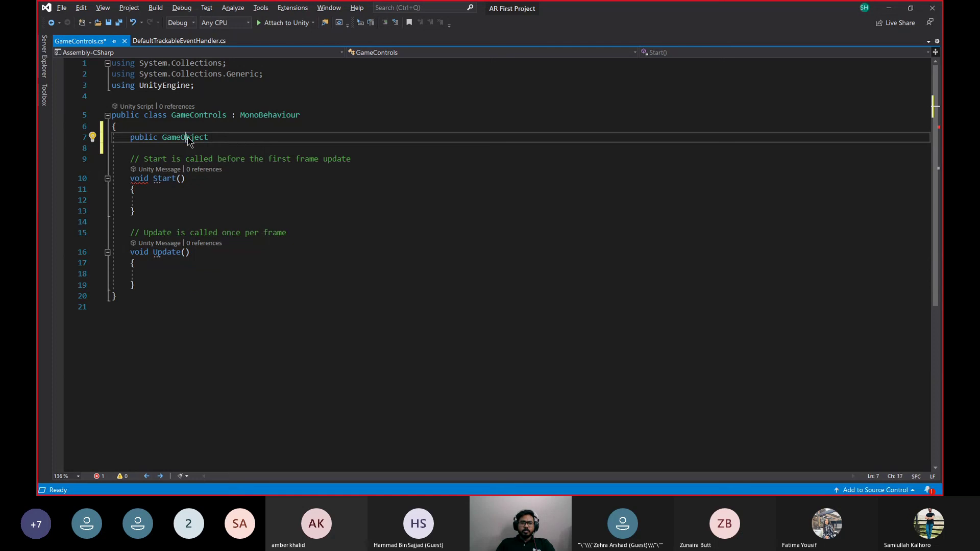
click(222, 137)
- Complete the declaration as 'public GameObject Car;' and save GameControls.cs
text(Car)
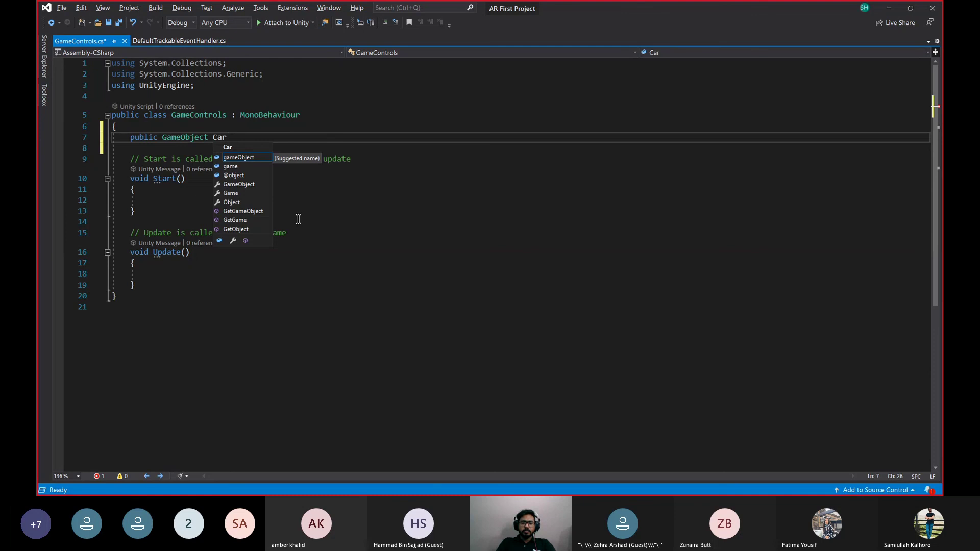
text(;)
double_click(220, 138)
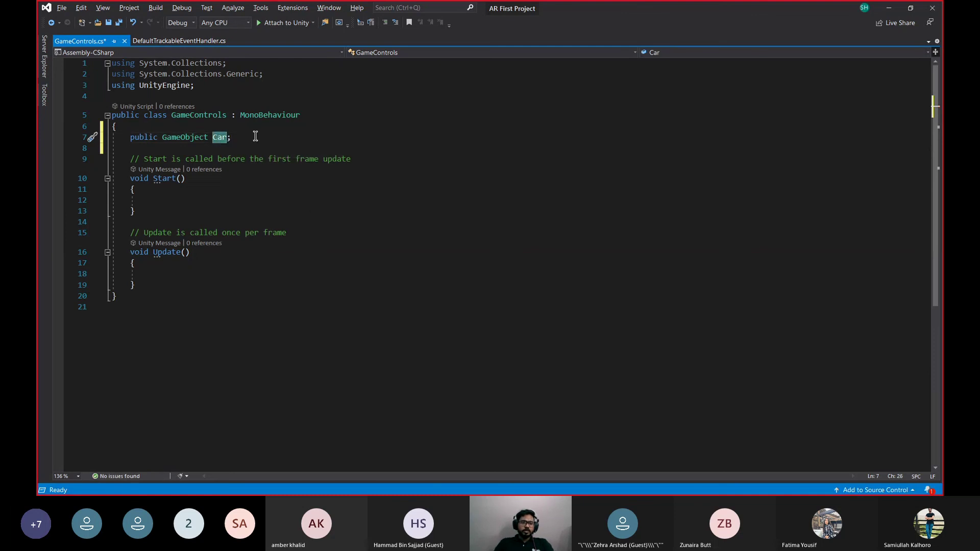
drag(128, 137, 275, 140)
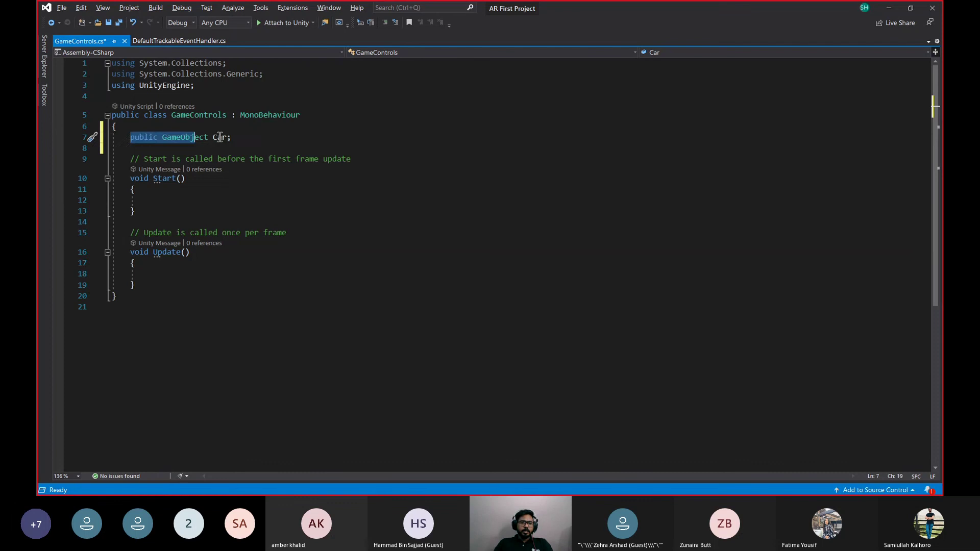
click(275, 140)
key(ctrl+s)
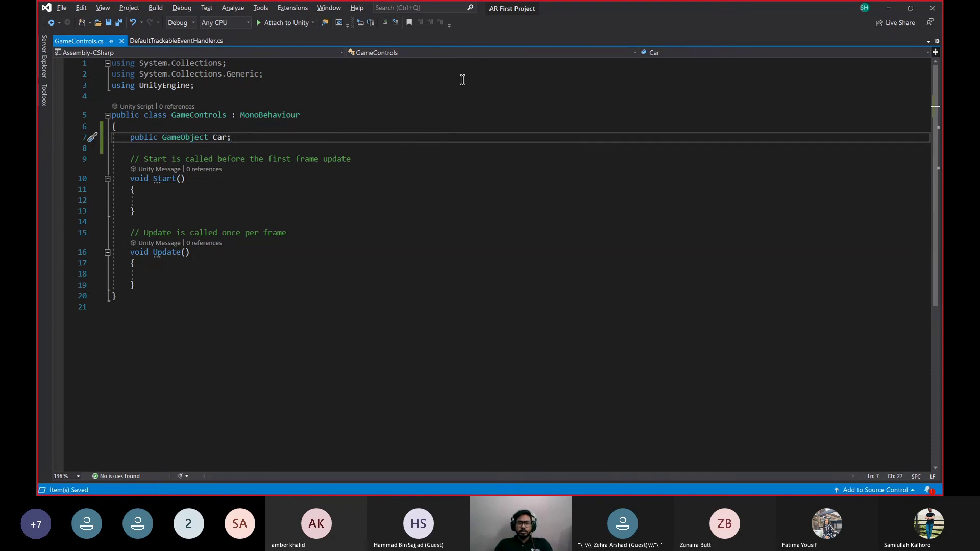
double_click(559, 14)
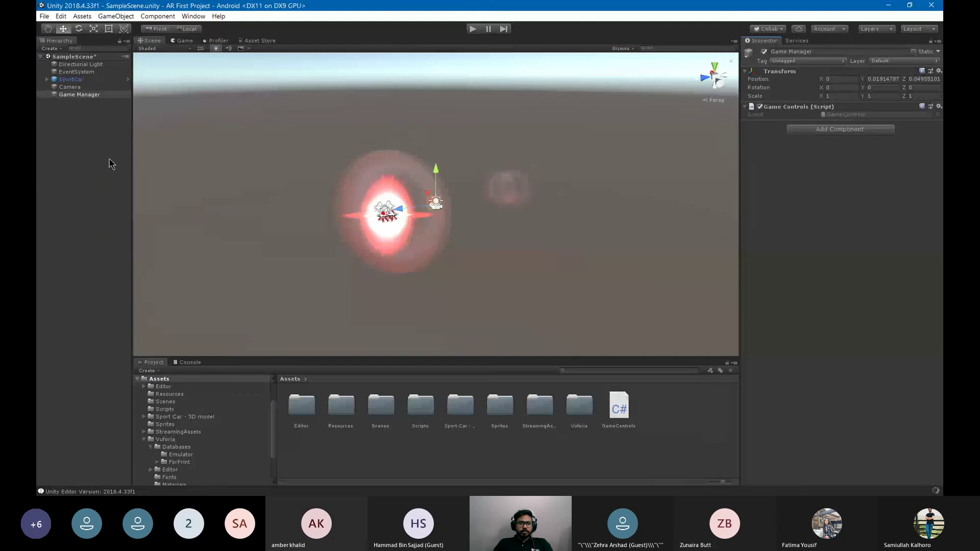
- Widen the Inspector for Game Manager and browse the Car field's object picker
click(96, 95)
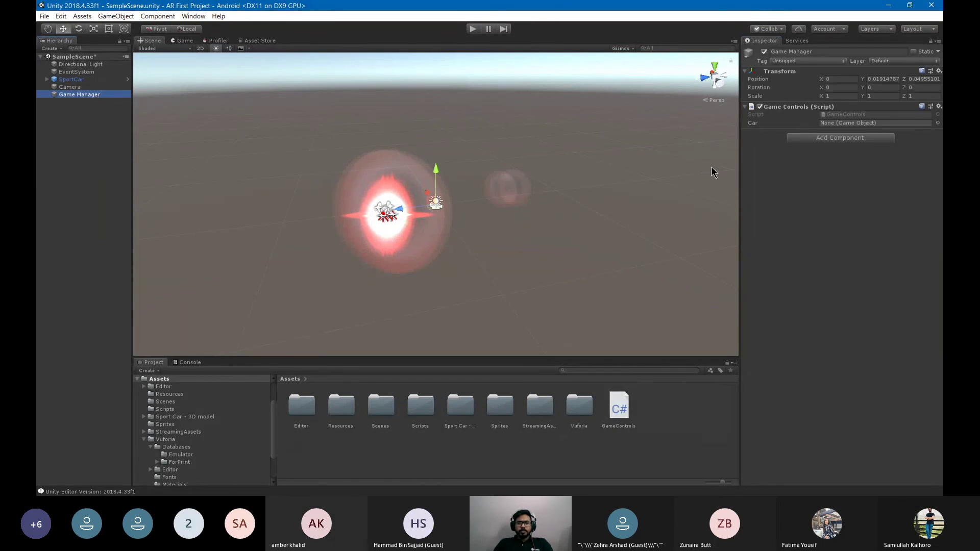
drag(740, 144, 517, 133)
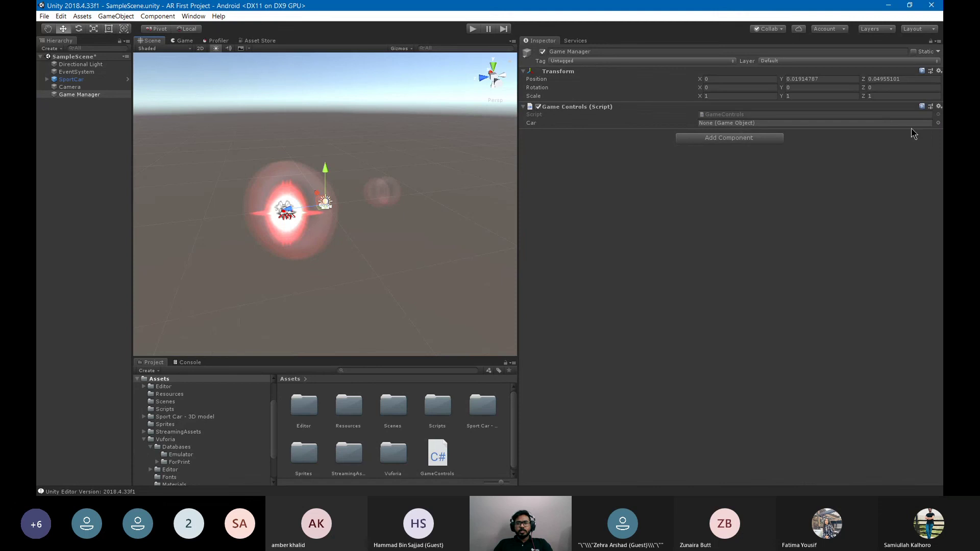
click(938, 123)
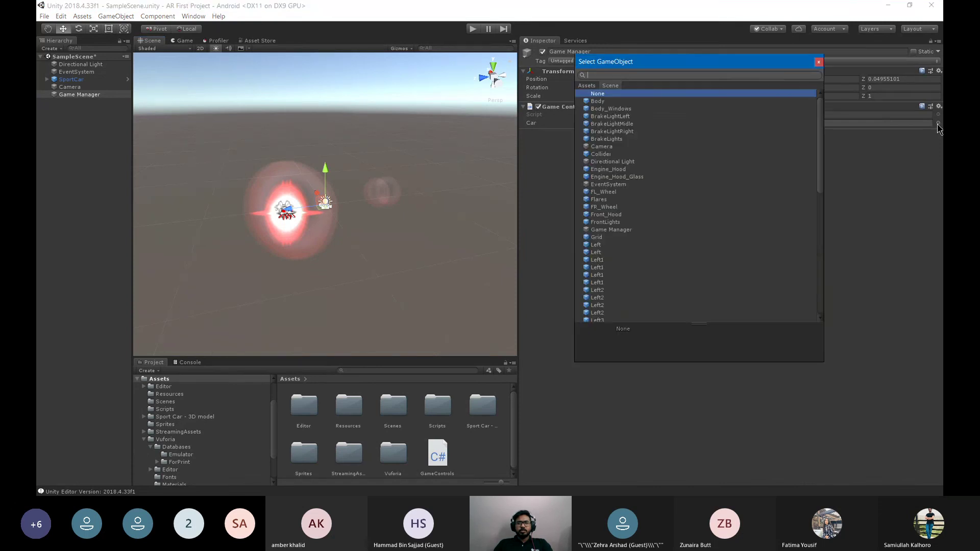
scroll(736, 158, down, 10)
scroll(749, 171, down, 2)
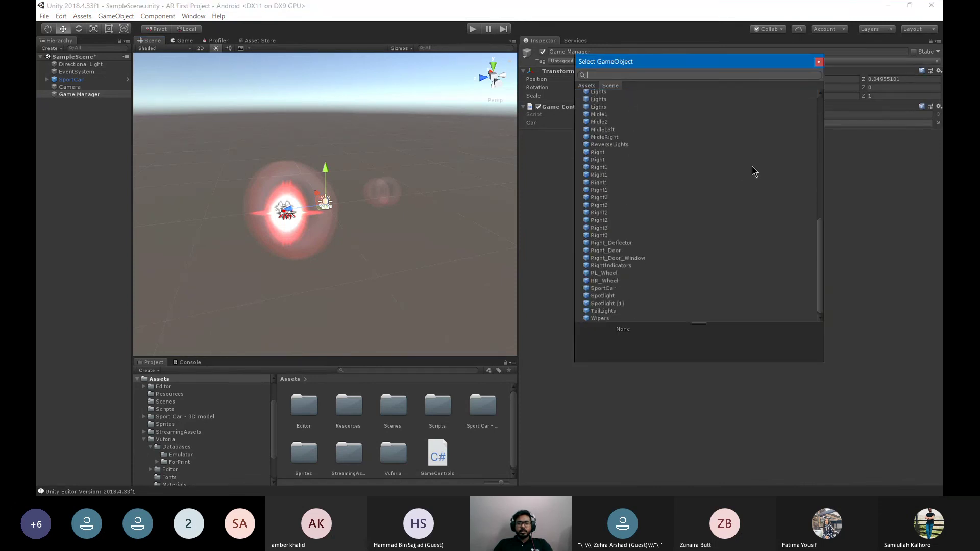
scroll(755, 171, up, 5)
scroll(754, 171, up, 6)
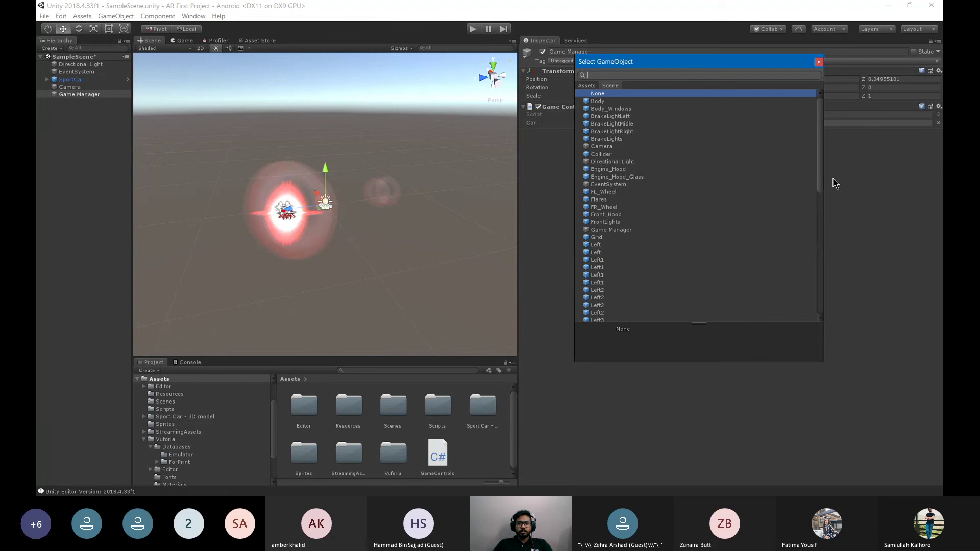
scroll(785, 195, down, 3)
scroll(739, 160, down, 3)
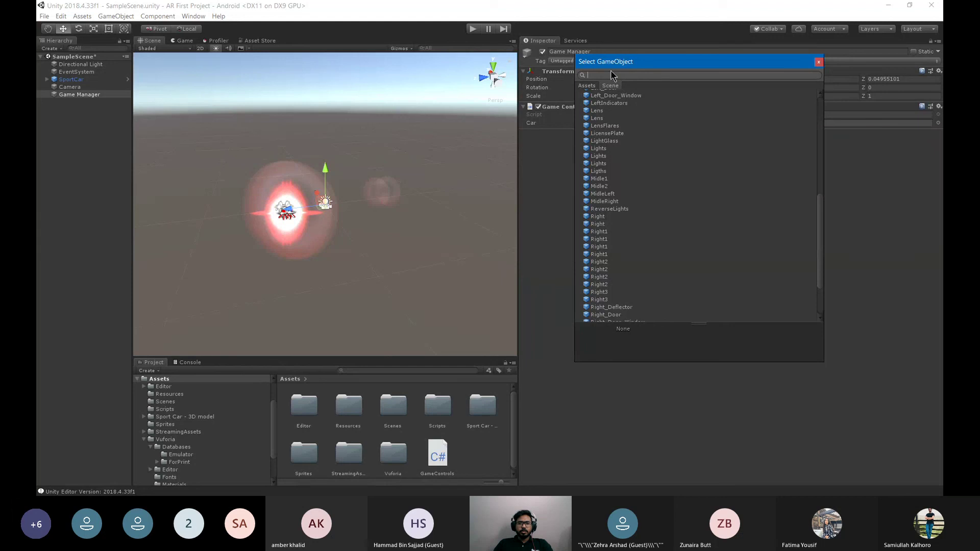
- Drag SportCar from the Hierarchy into the Car field, then widen the Scene view
click(829, 66)
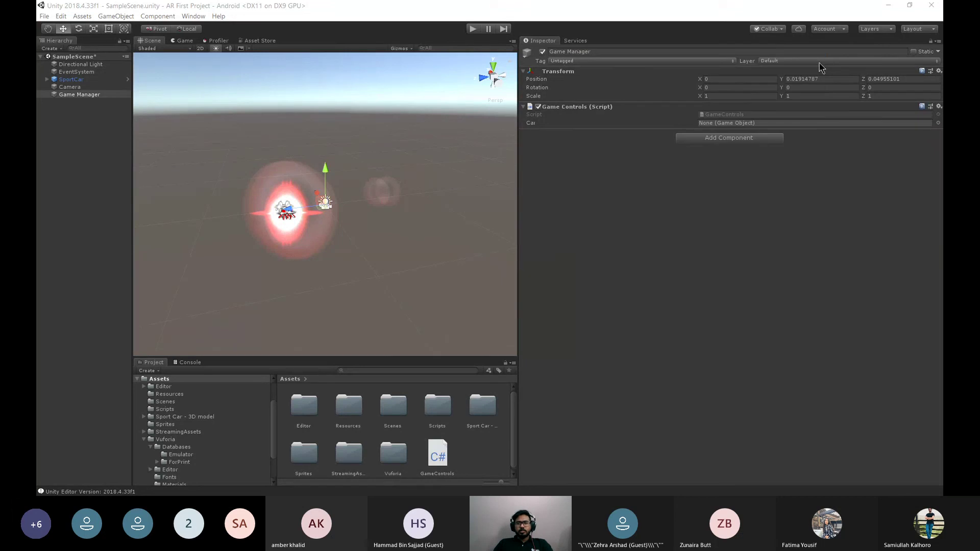
mouse_move(69, 79)
mouse_down()
mouse_move(647, 138)
mouse_move(695, 125)
mouse_up()
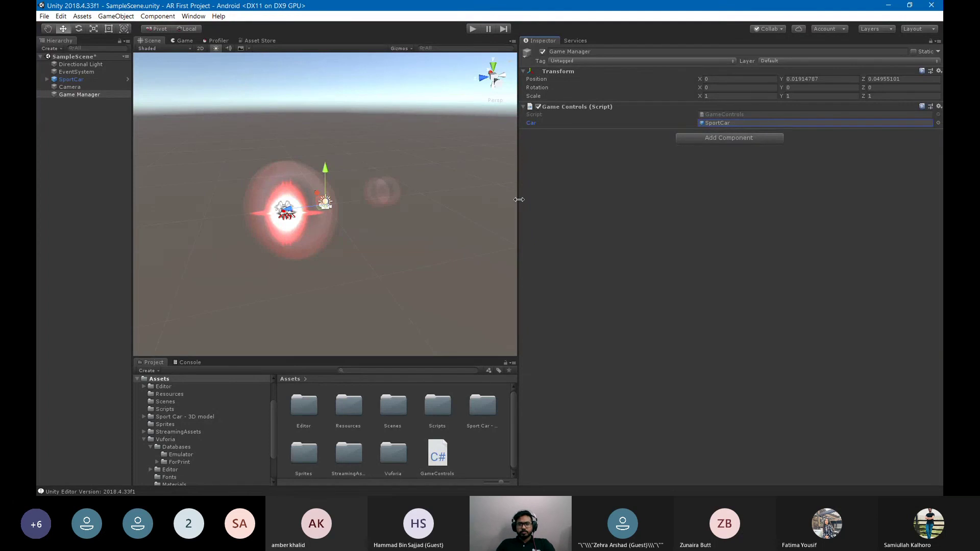
drag(585, 197, 710, 205)
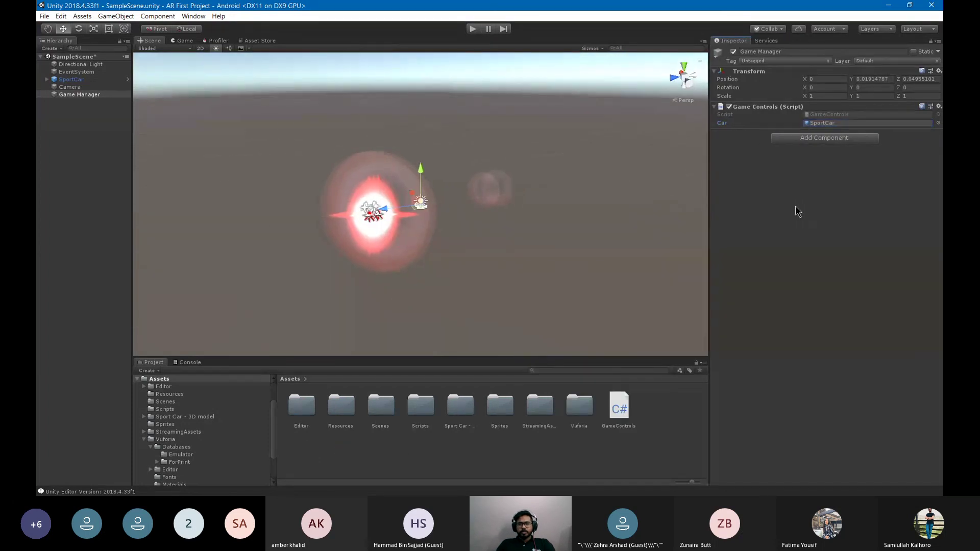
- Create a UI Button on a new Canvas from the Hierarchy and frame it in the Scene view
click(83, 136)
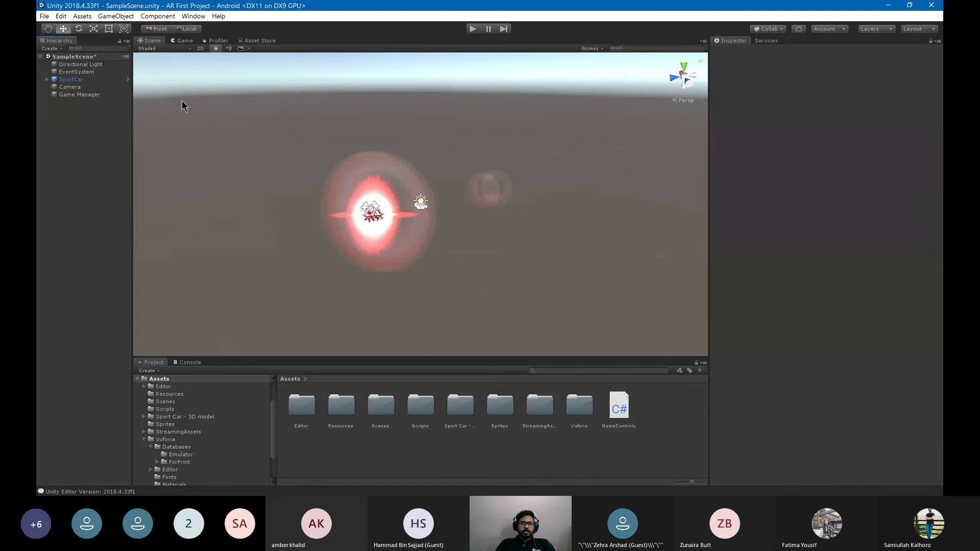
click(74, 88)
click(78, 138)
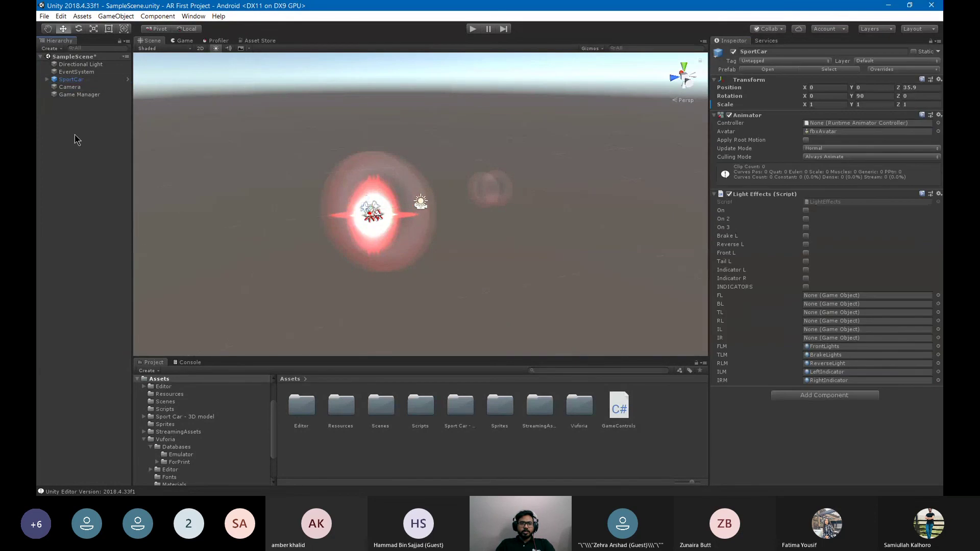
right_click(73, 146)
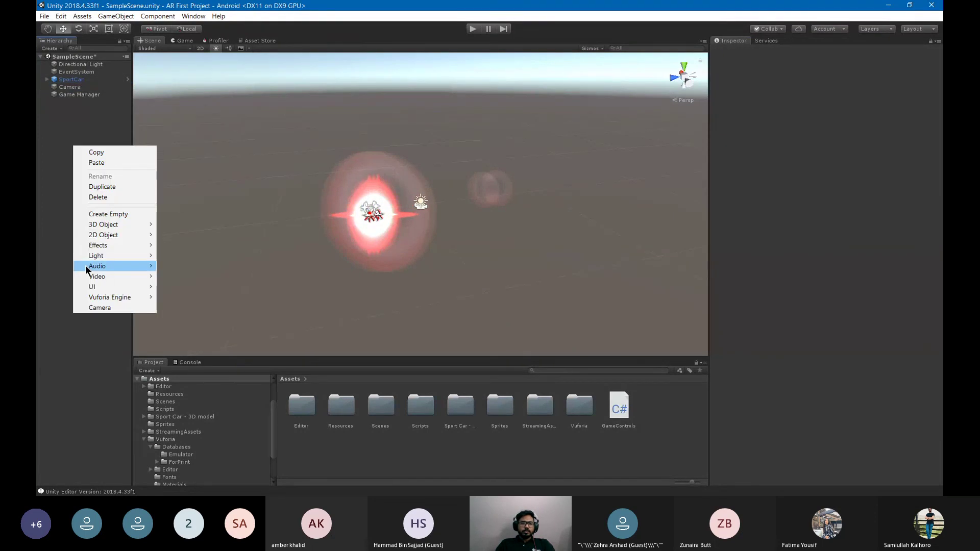
mouse_move(92, 266)
mouse_move(103, 292)
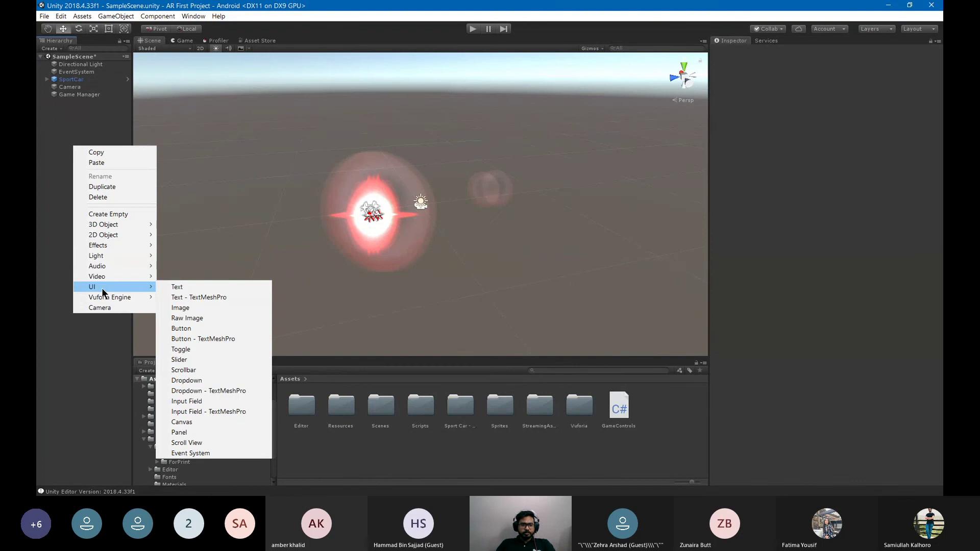
click(199, 329)
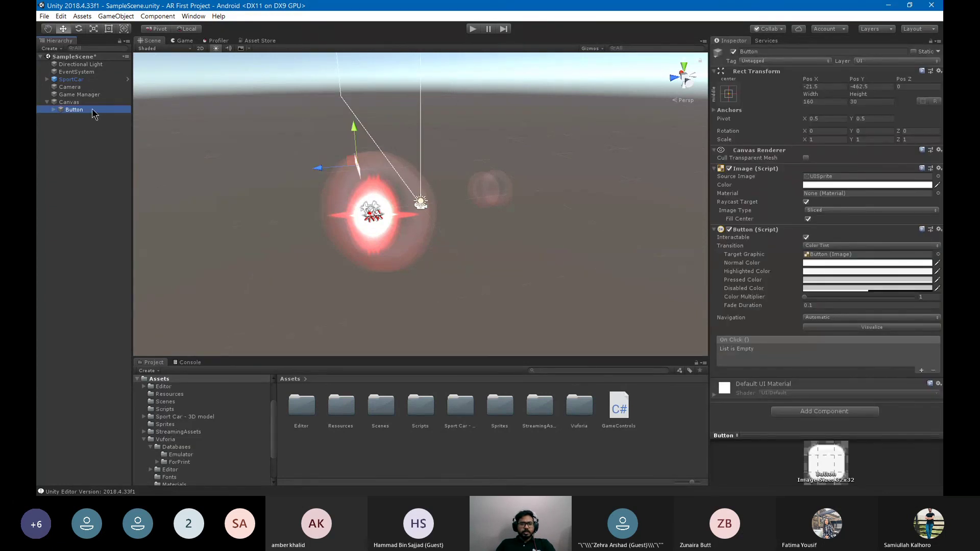
key(f)
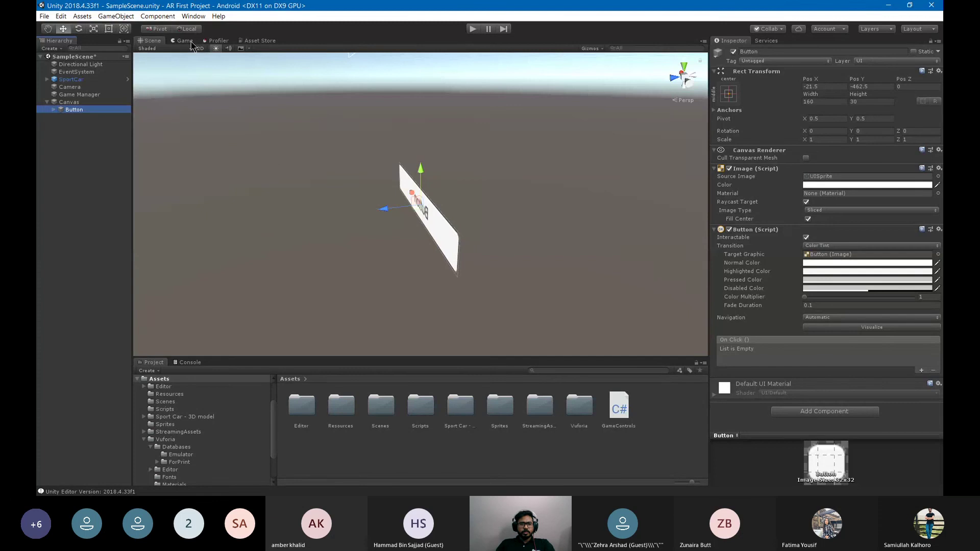
- Preview the Button in Game view, then reset its Rect Transform to the centre at 100×100
click(188, 42)
click(148, 42)
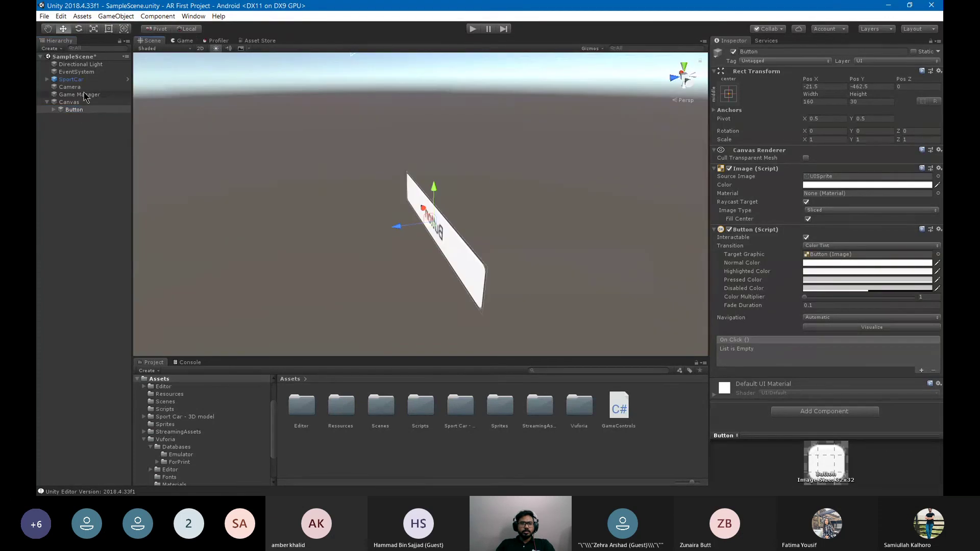
click(81, 110)
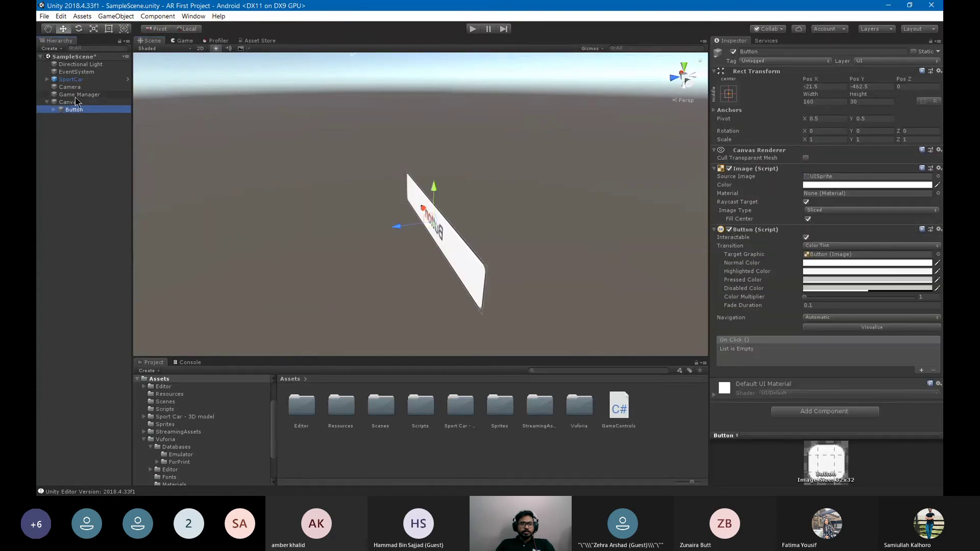
click(72, 102)
click(80, 110)
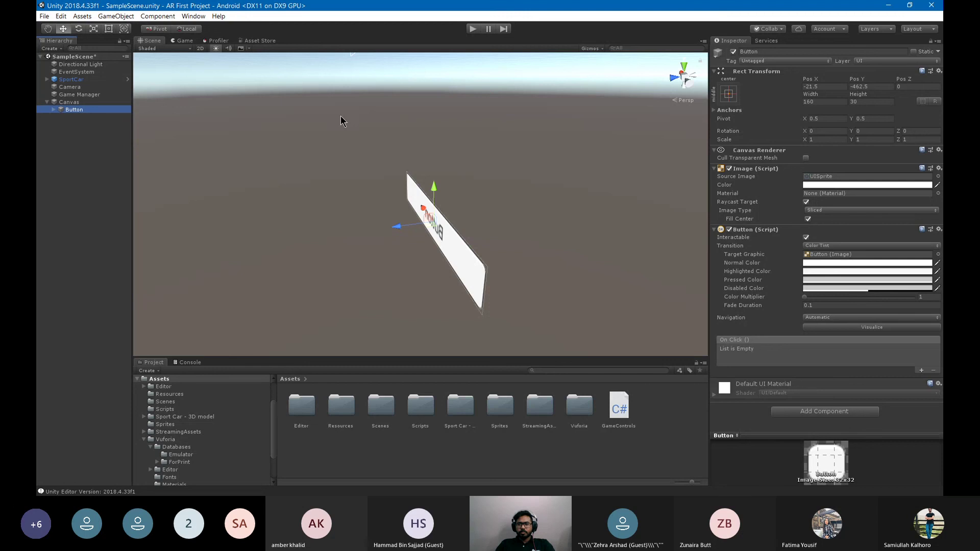
click(939, 71)
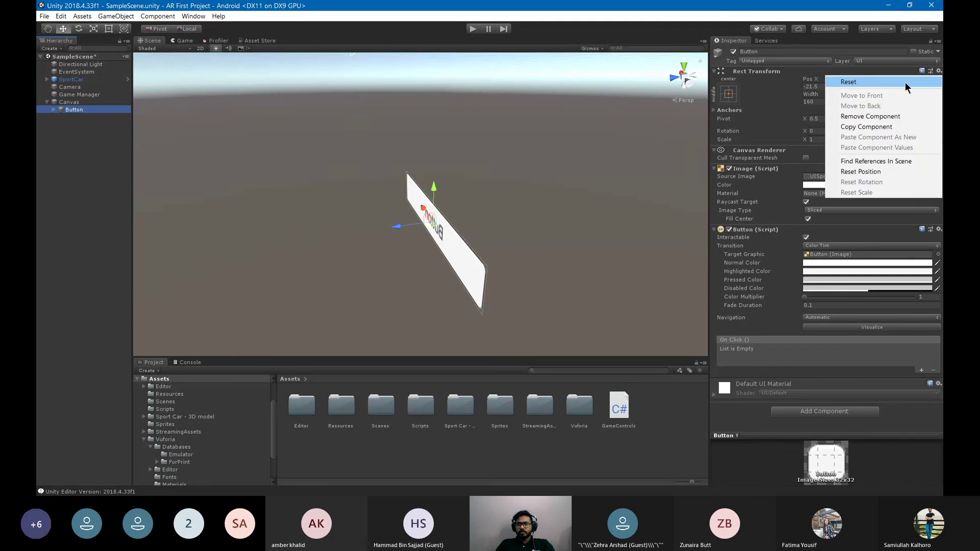
click(878, 82)
- Preview the Button over the car, then frame it front-on in the Scene view
click(184, 41)
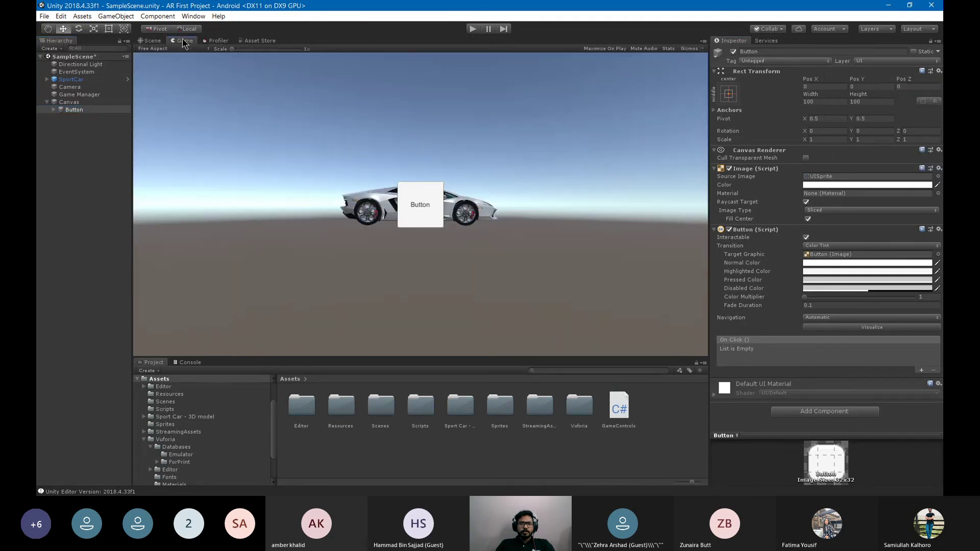
click(91, 109)
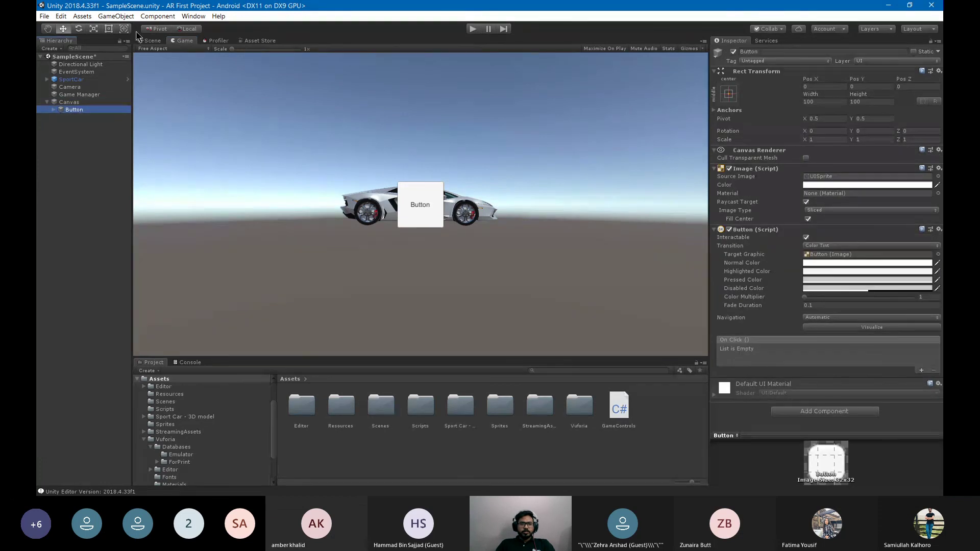
click(150, 40)
click(104, 109)
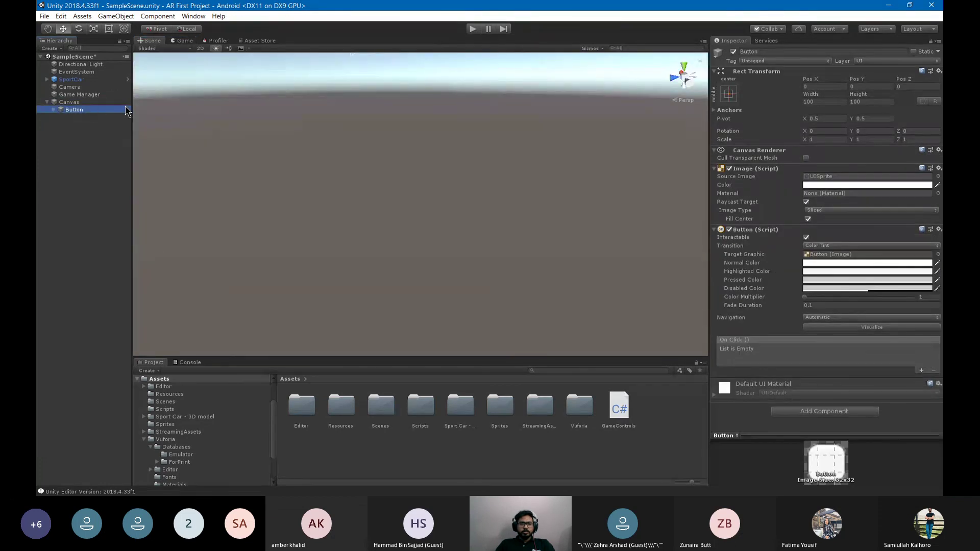
double_click(126, 111)
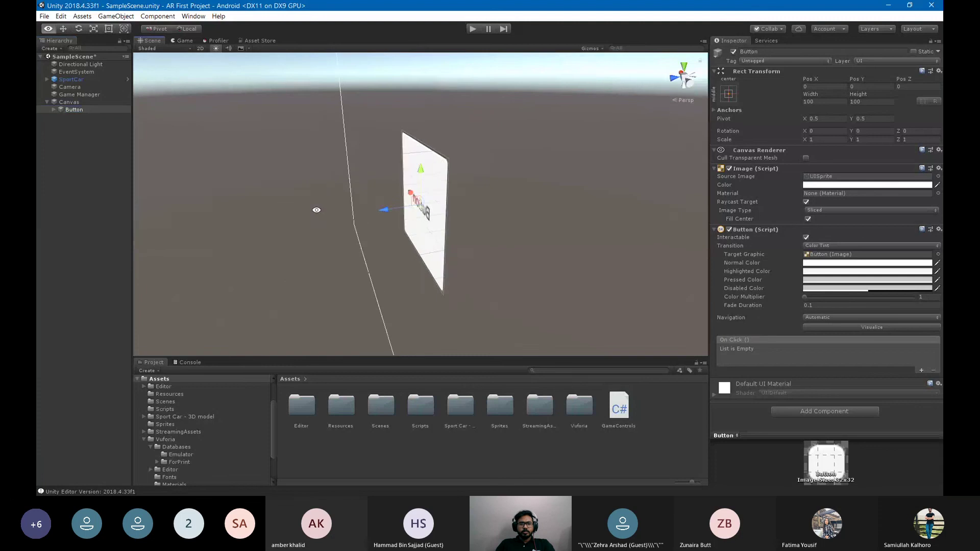
mouse_move(317, 209)
alt+mouse_down()
mouse_move(932, 141)
mouse_move(942, 202)
alt+mouse_up()
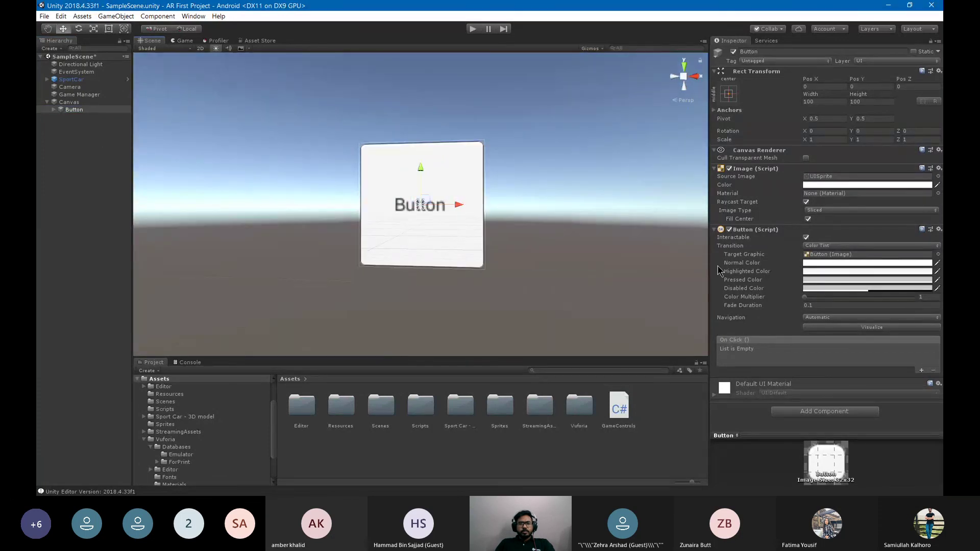
scroll(608, 253, down, 3)
scroll(606, 262, down, 2)
scroll(606, 263, down, 2)
scroll(608, 262, down, 3)
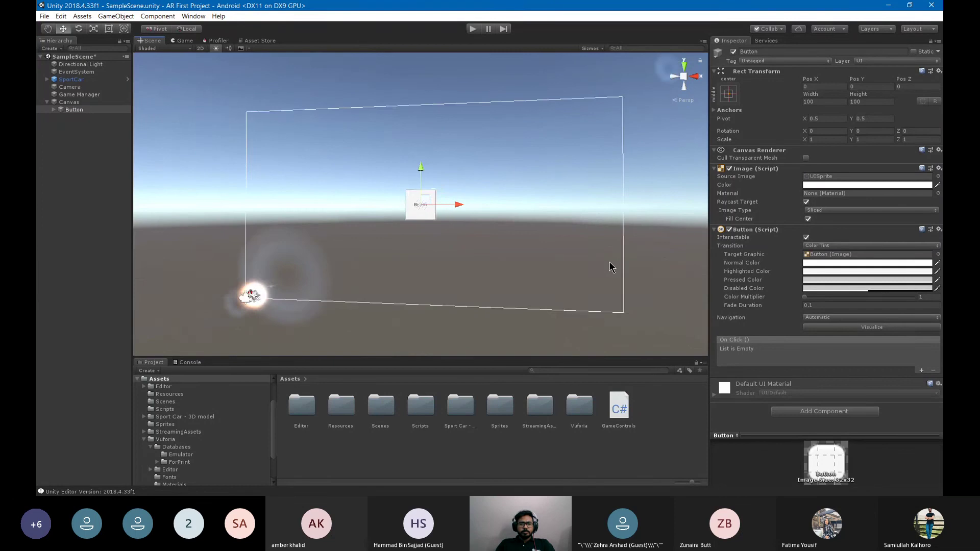
scroll(609, 262, down, 1)
- Drag the Button right to Pos X 461 and confirm it sits beside the car in Game view
key(q)
alt+drag(455, 252, 430, 274)
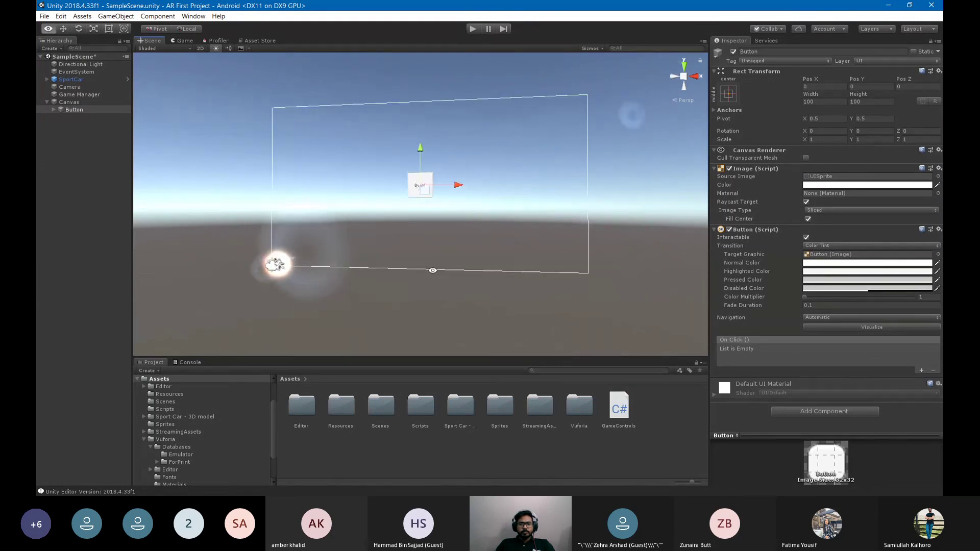
key(w)
mouse_move(459, 185)
mouse_down()
mouse_move(568, 198)
mouse_move(584, 186)
mouse_up()
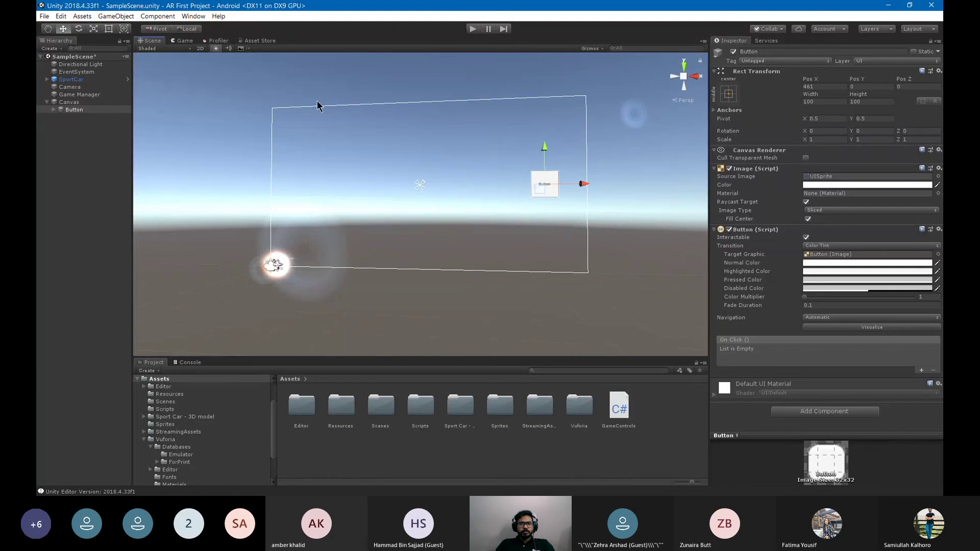
click(184, 41)
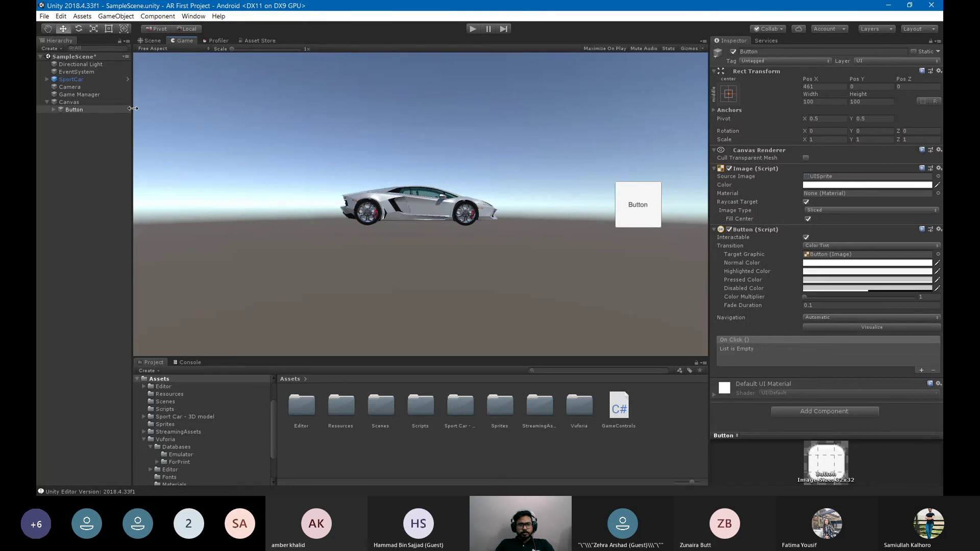
click(94, 111)
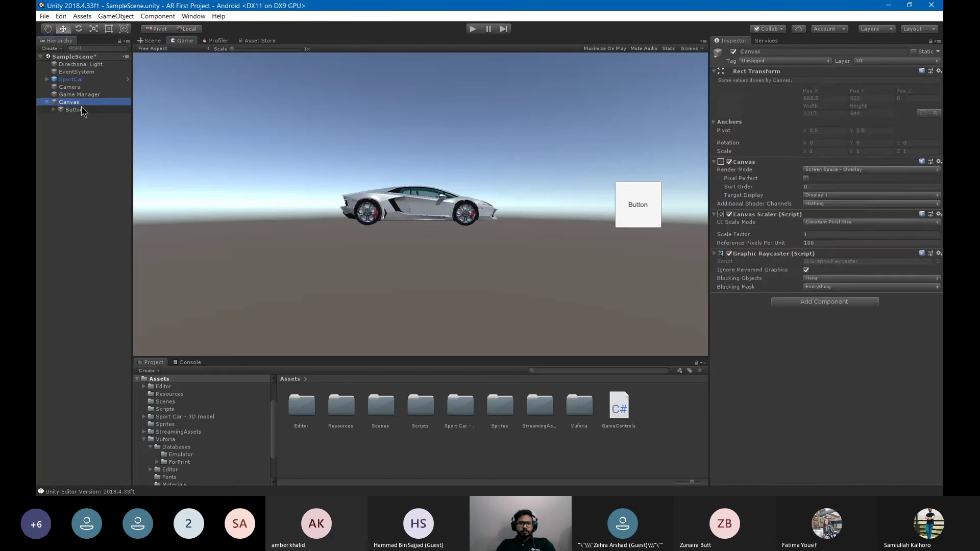
- Select the Button in the Hierarchy, showing its Text child, and begin renaming it
right_click(69, 180)
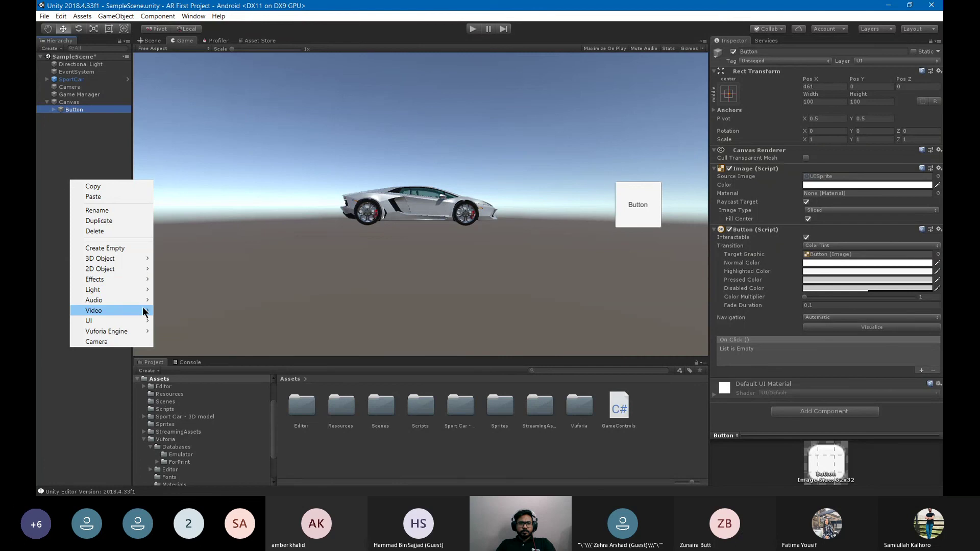
mouse_move(127, 321)
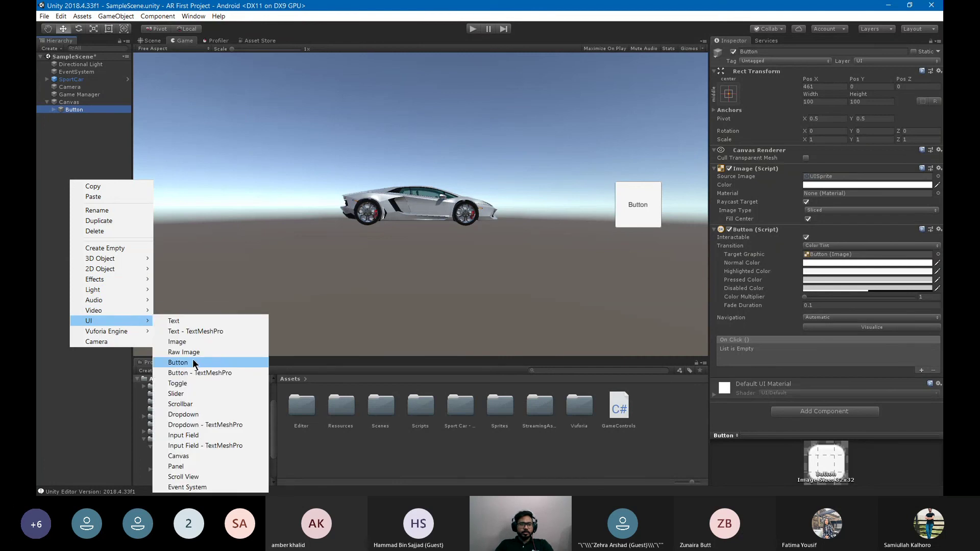
click(42, 200)
click(58, 111)
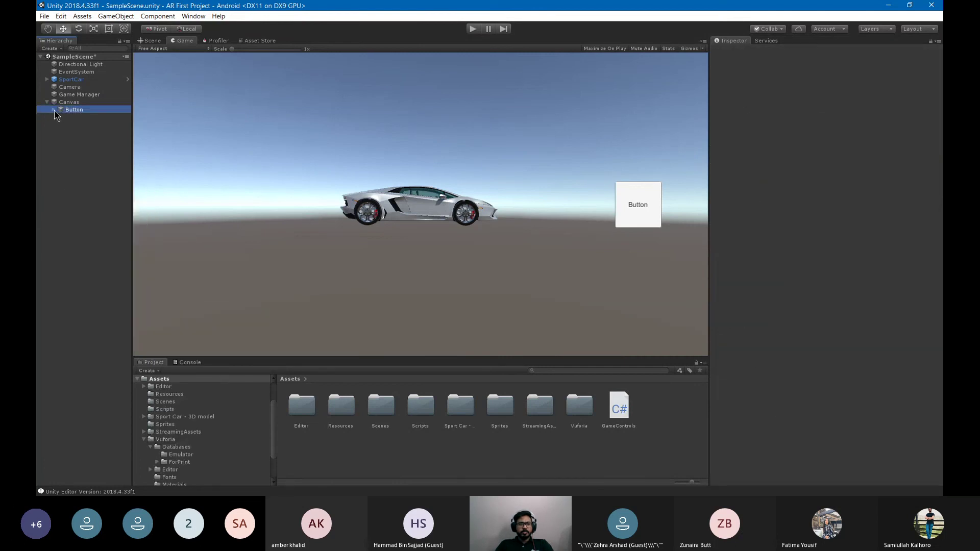
key(F2)
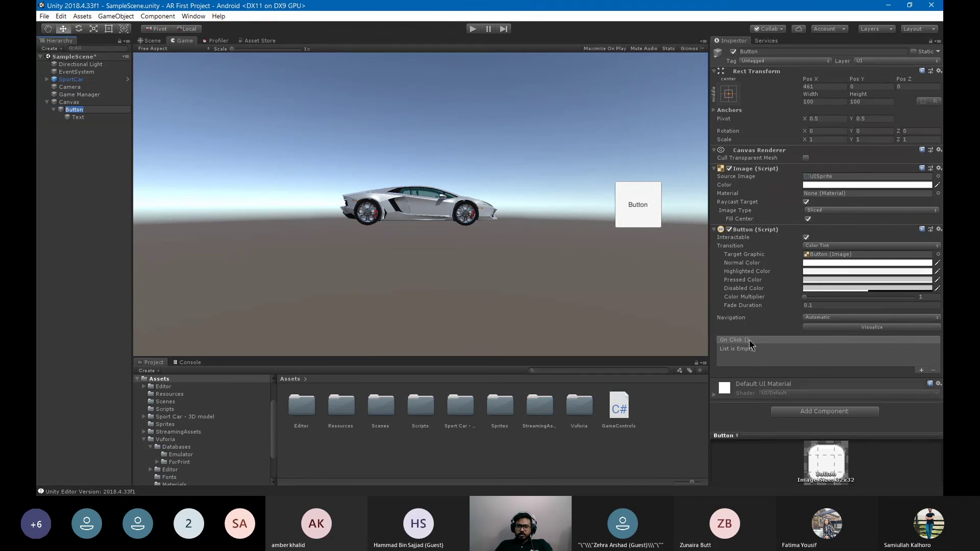
- Add an On Click entry with Game Manager as its target and browse the function list
click(922, 371)
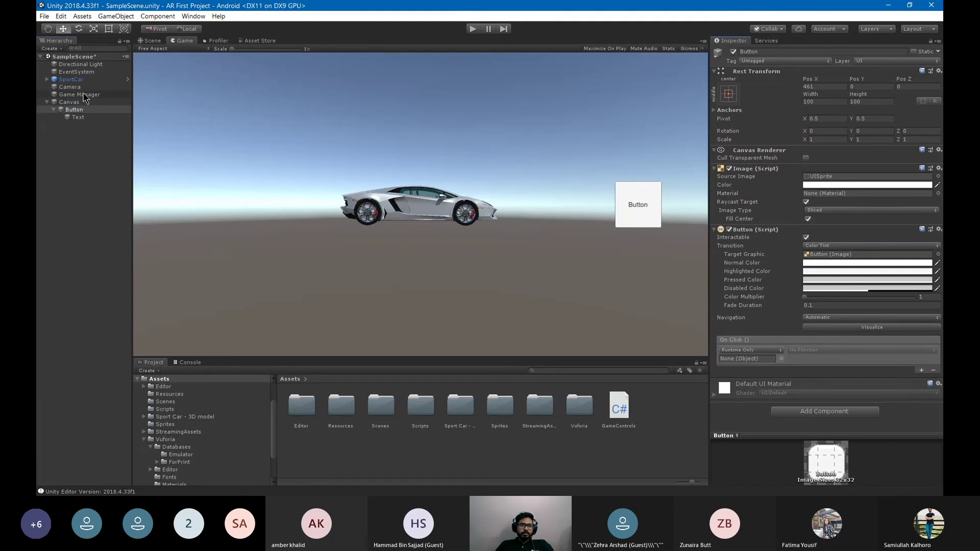
drag(64, 98, 746, 363)
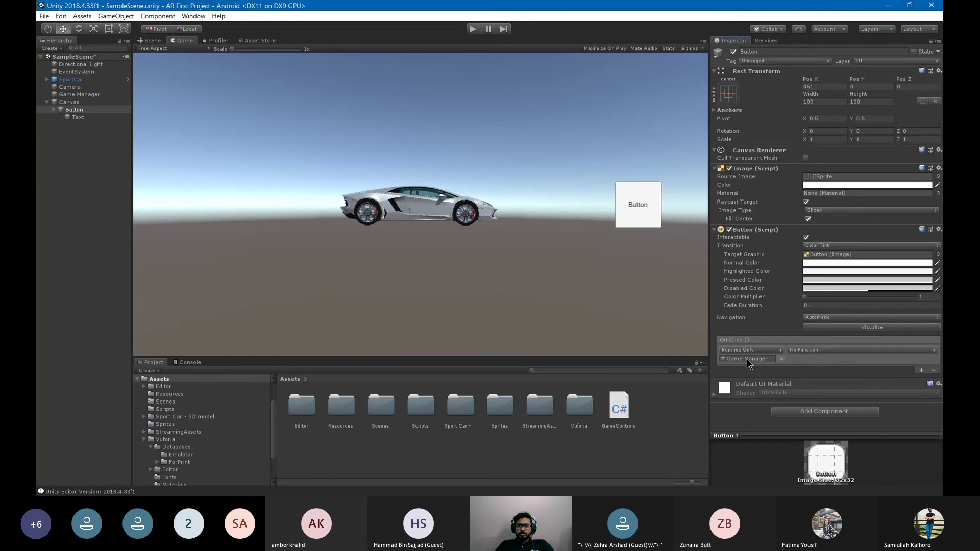
click(829, 353)
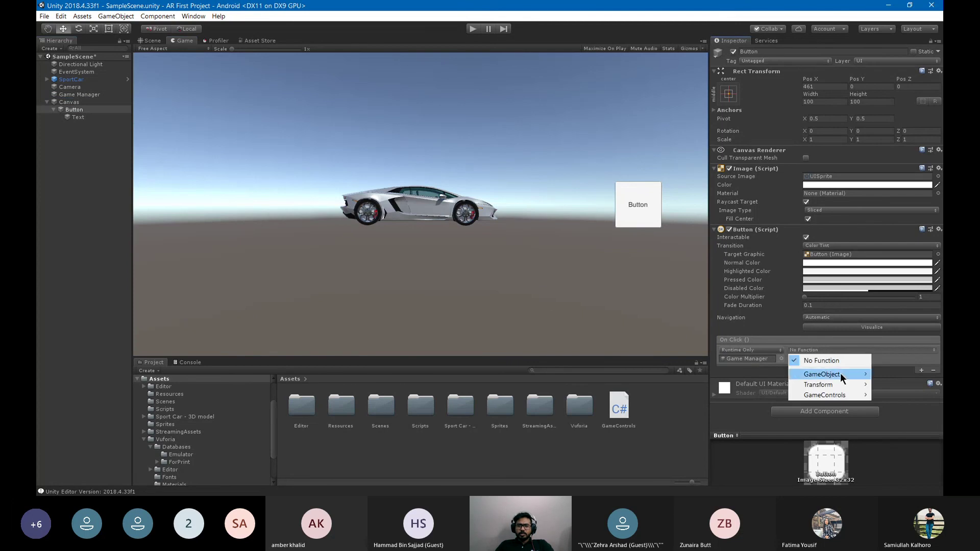
mouse_move(842, 389)
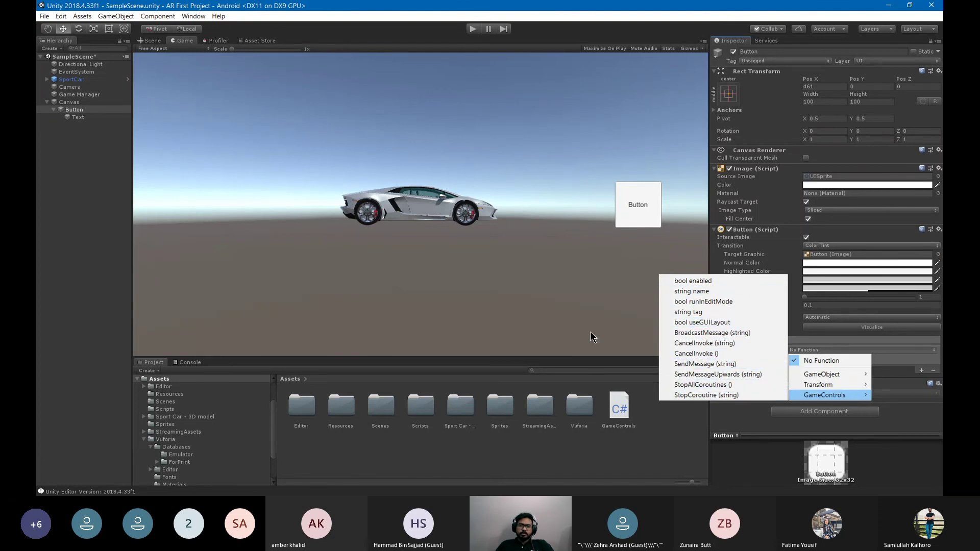
click(94, 205)
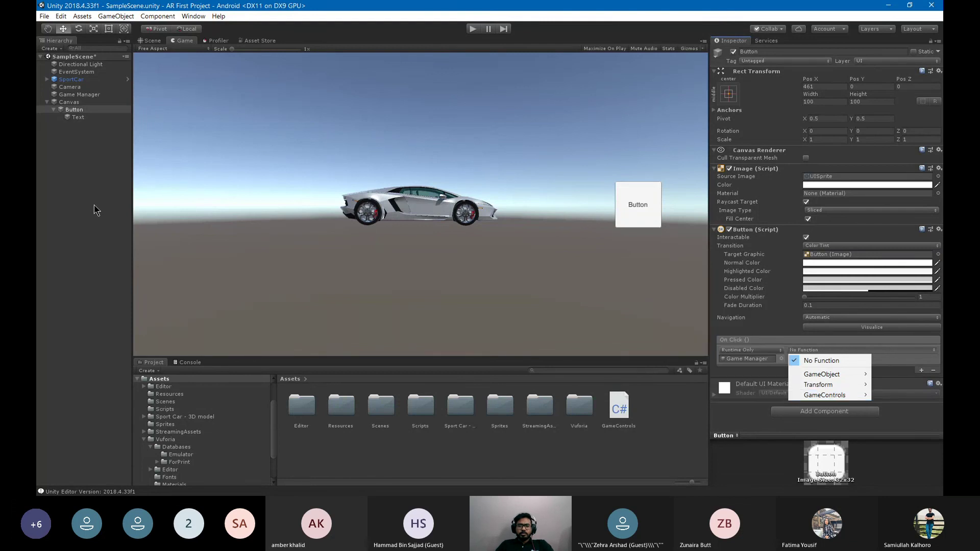
click(851, 352)
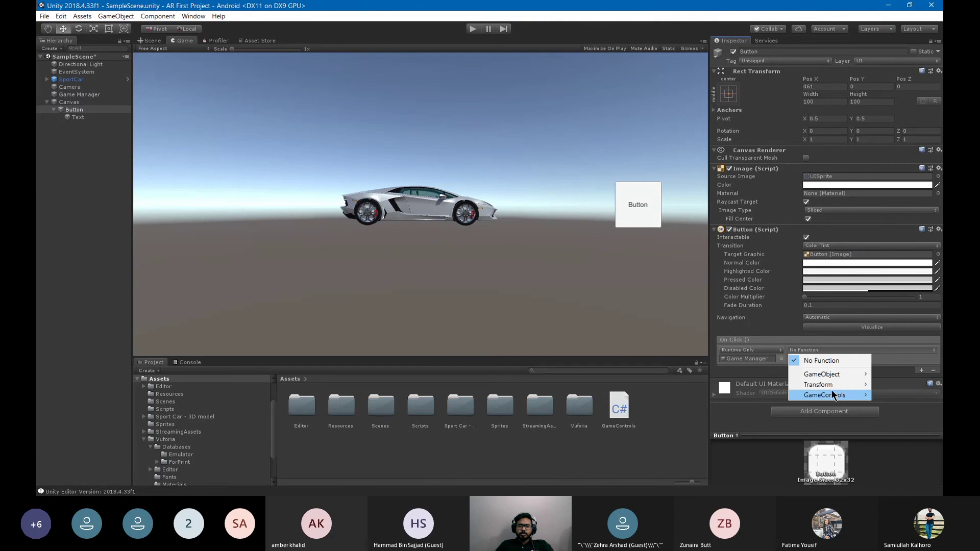
click(63, 262)
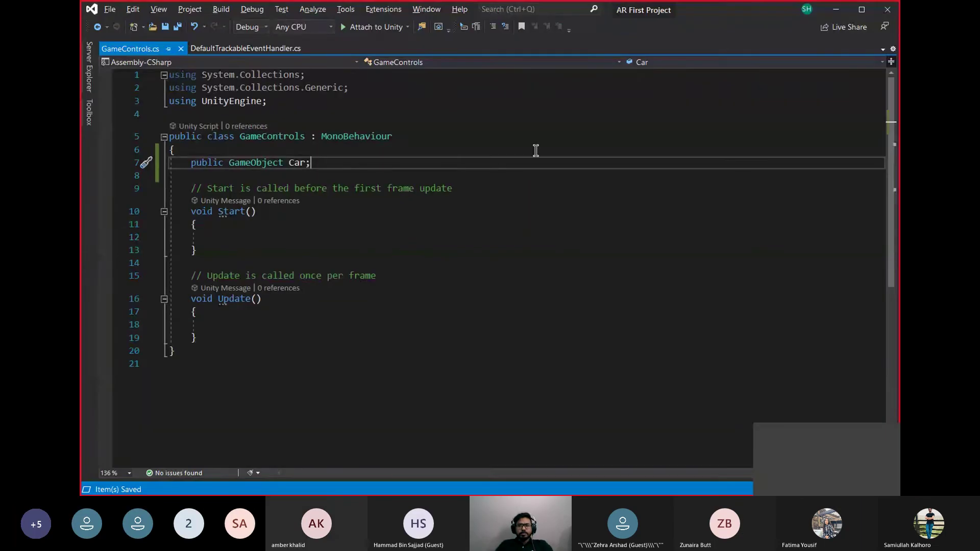
- Maximize the editor and type 'public Onoff(' on new lines below the Start method
click(862, 11)
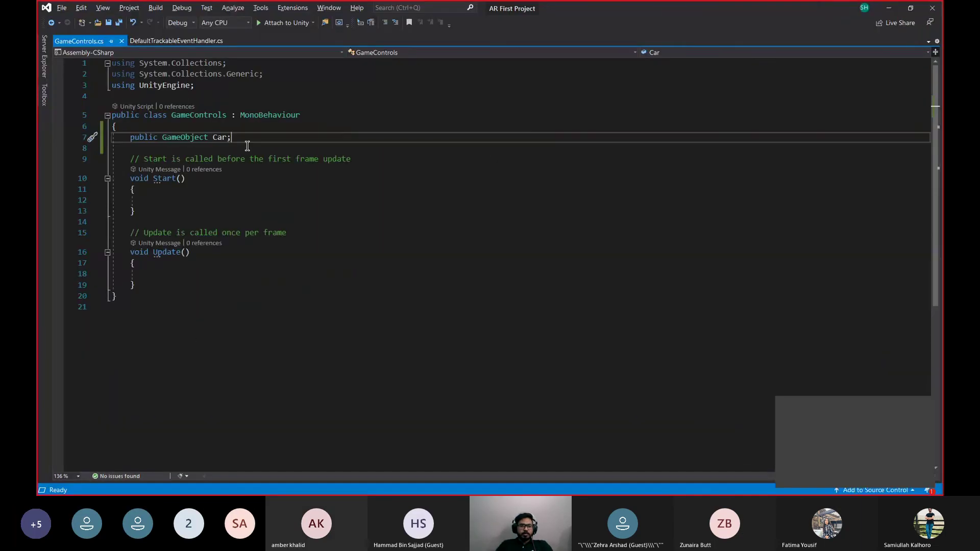
drag(232, 138, 112, 126)
click(151, 191)
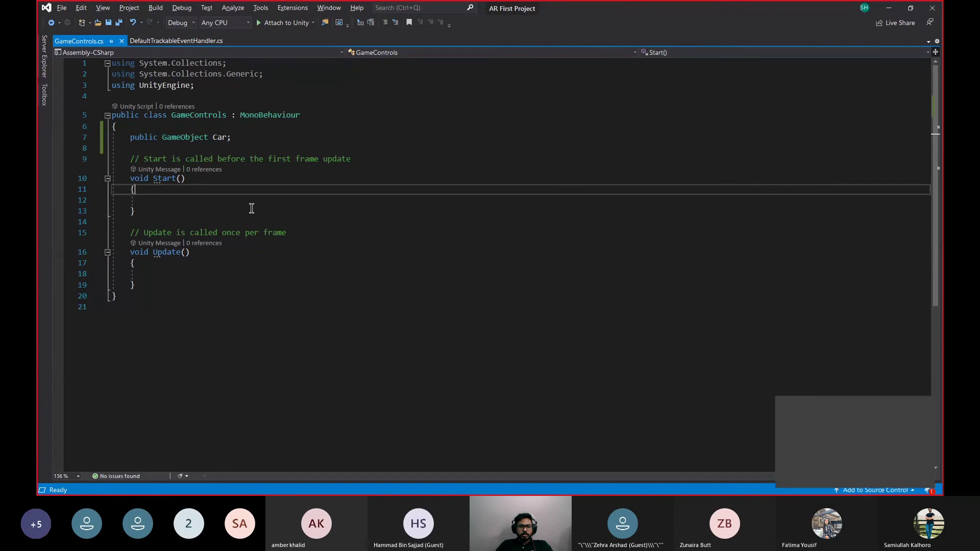
key(Return)
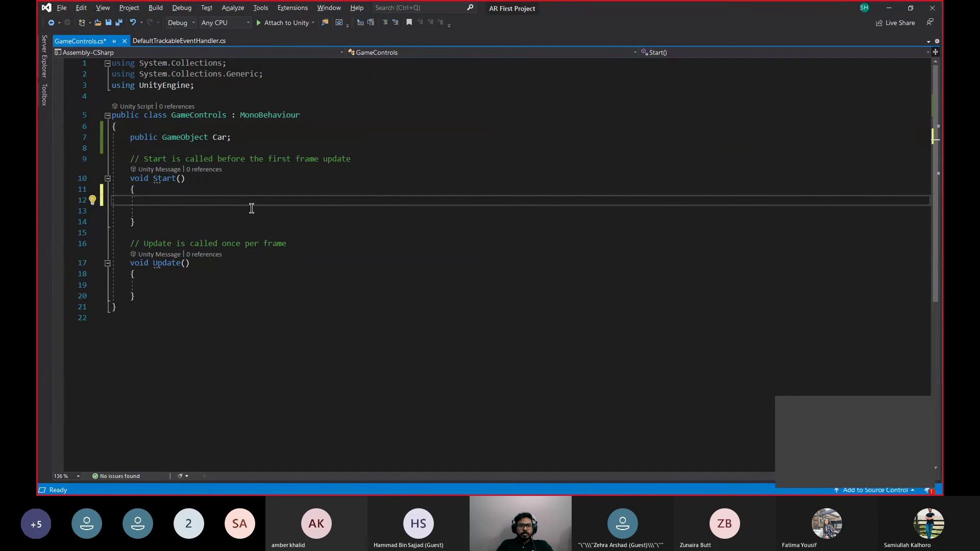
click(169, 220)
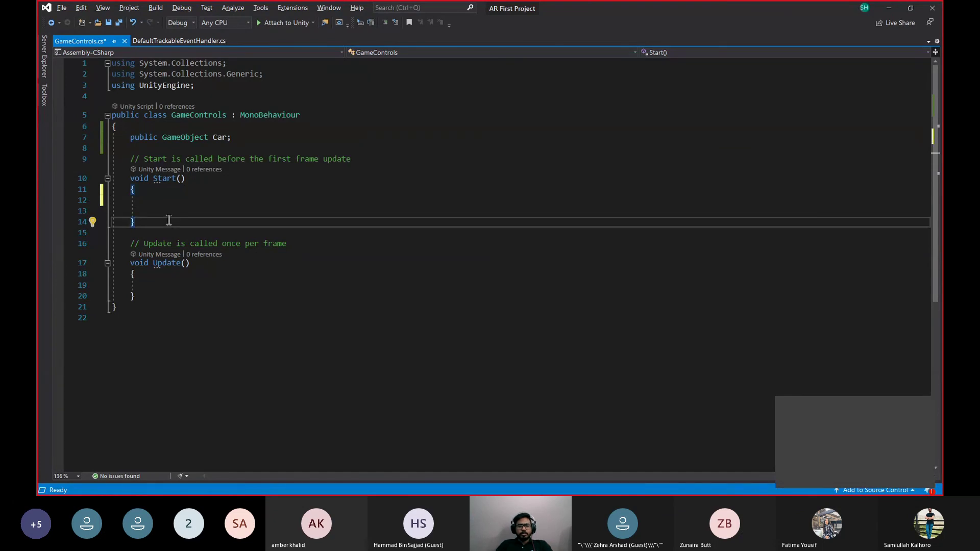
key(Return)
key(Return)
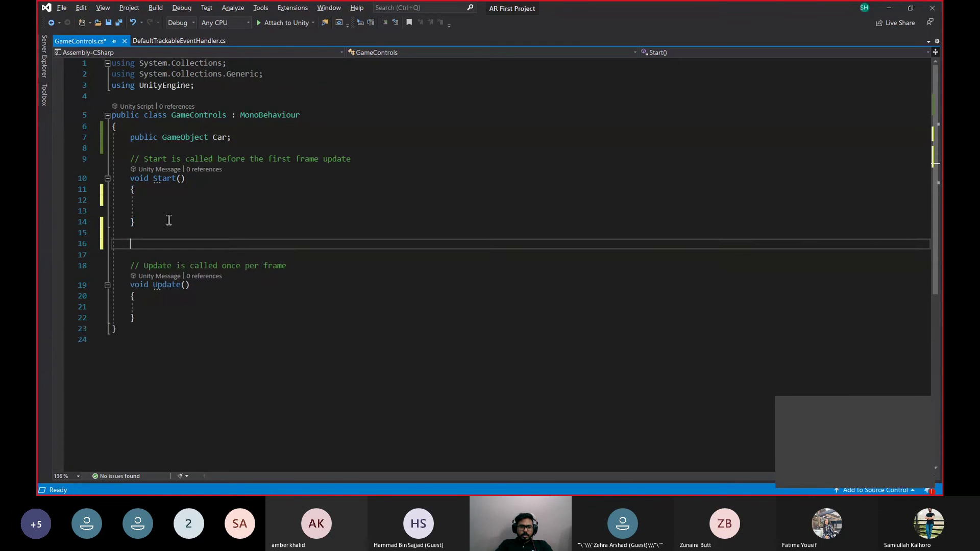
key(Return)
key(Return)
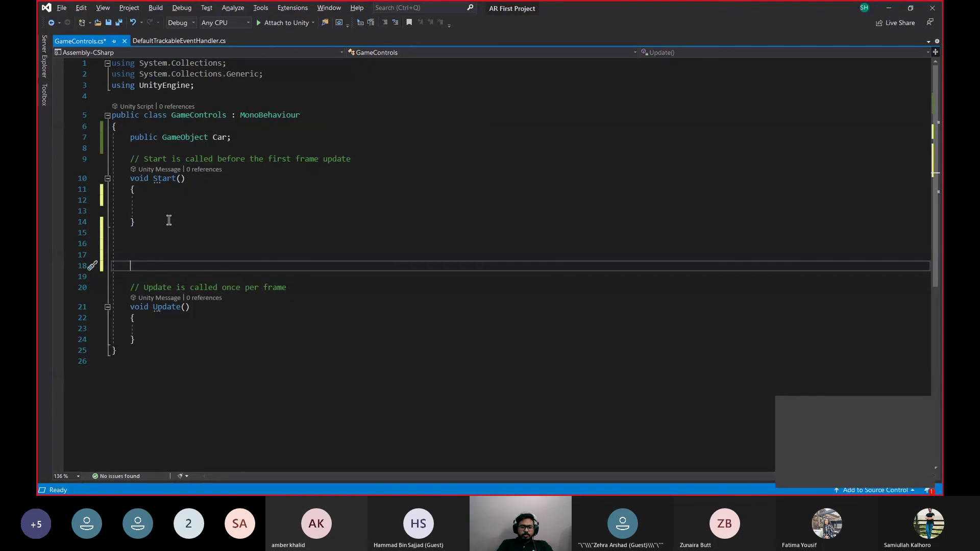
text(public)
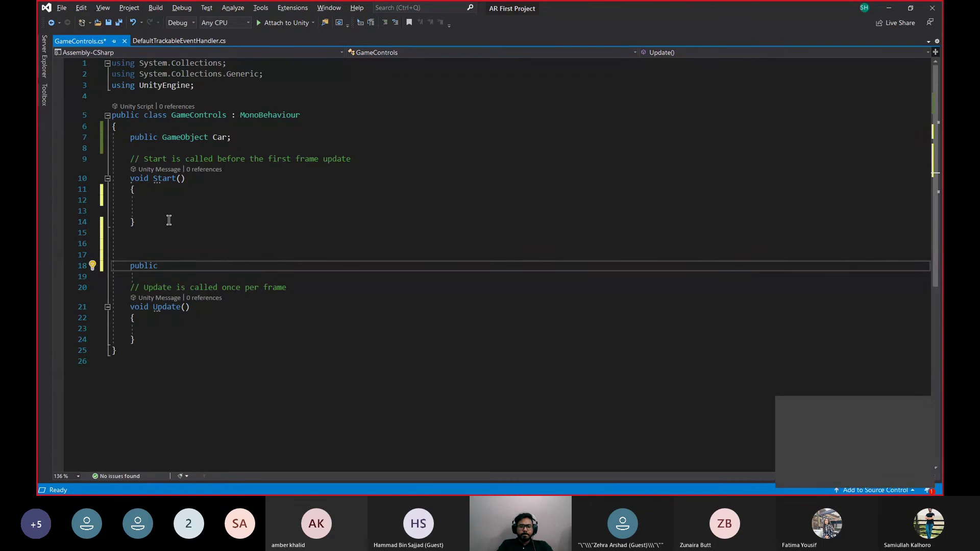
text(O)
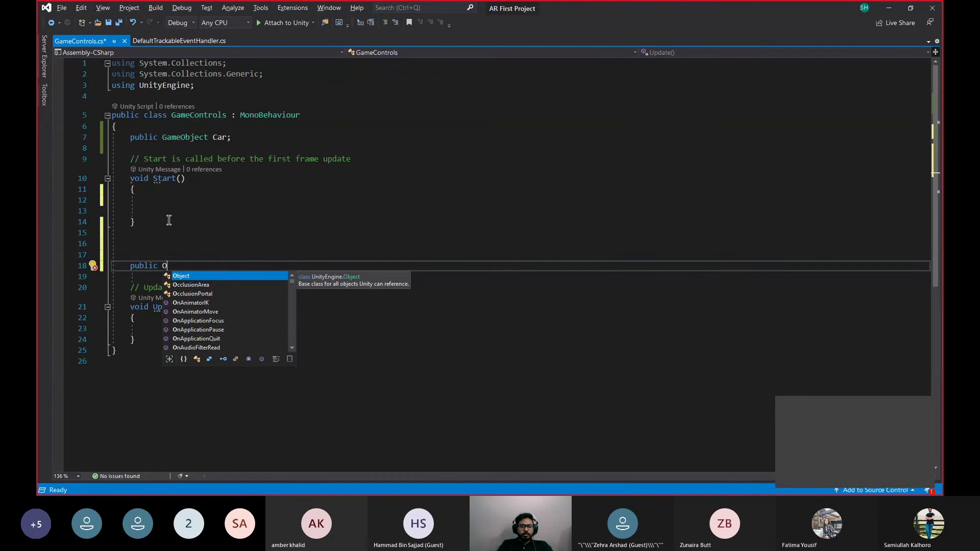
text(n)
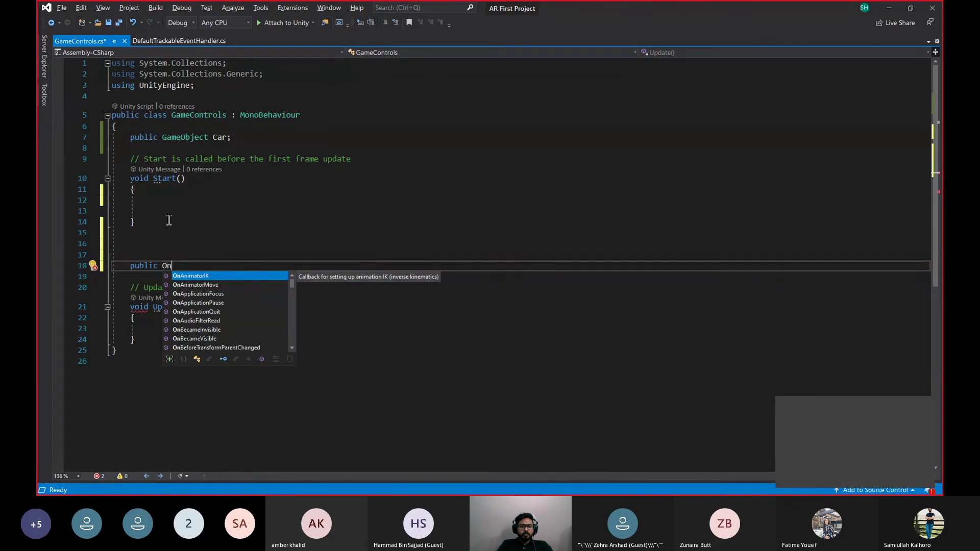
text(off)
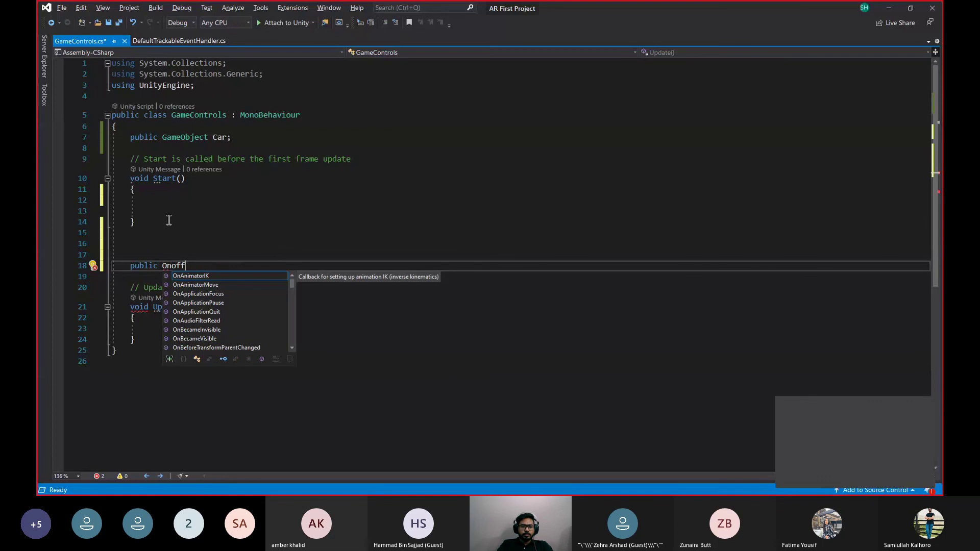
text(()
- Insert the void return type and rename the method to Onoffcar
key(ctrl+Left)
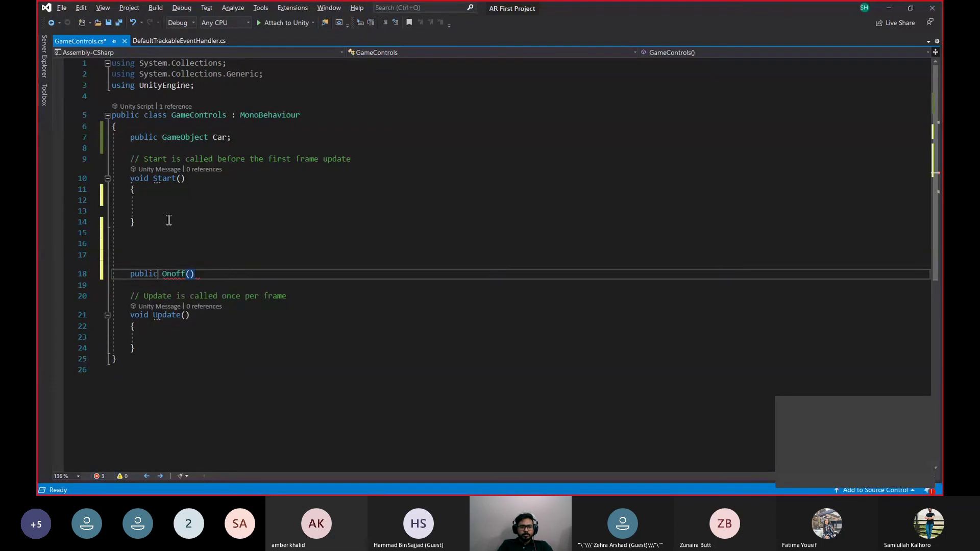
key(Left)
text(void)
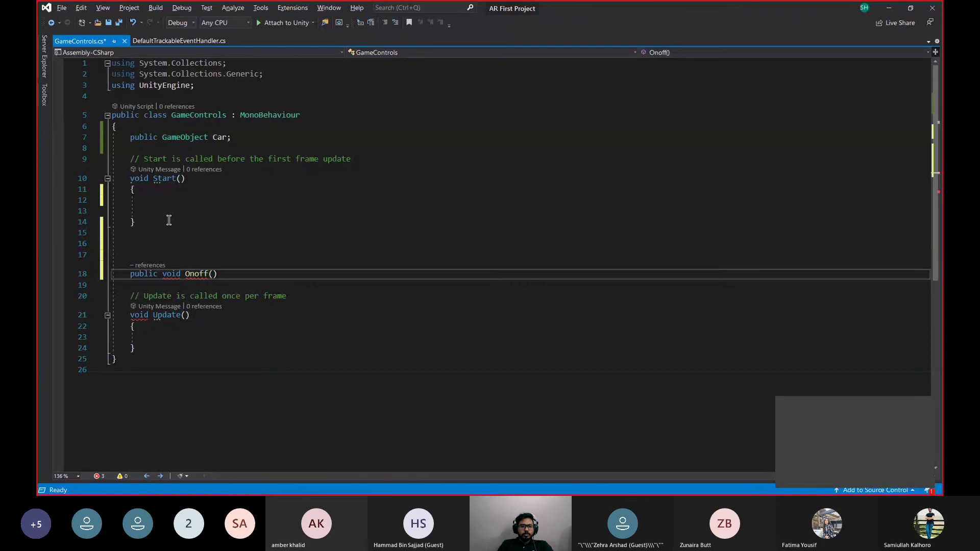
double_click(202, 274)
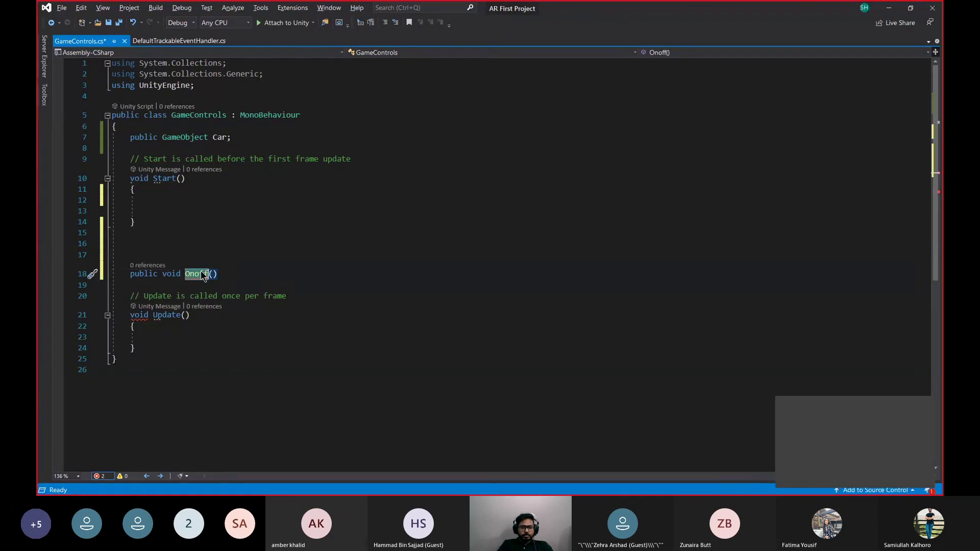
text(On)
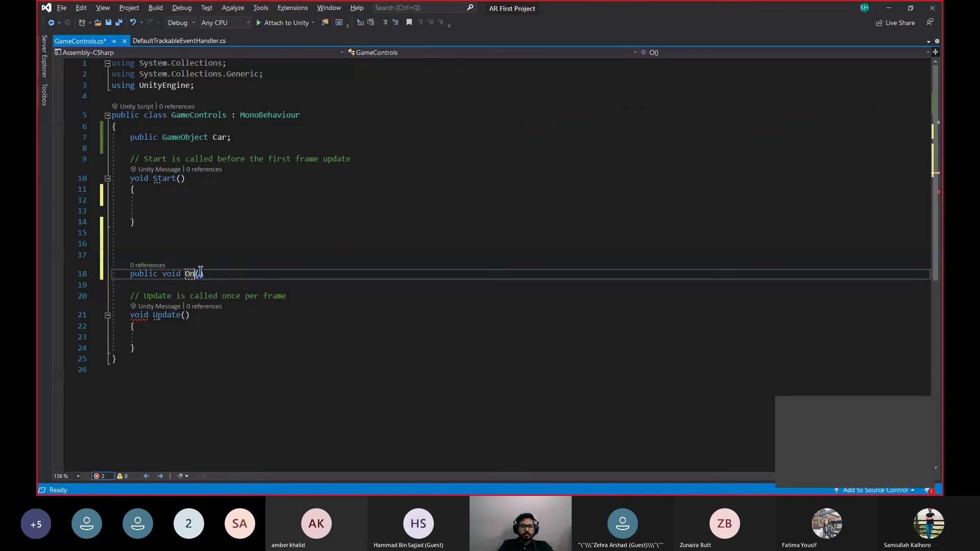
text(offcar)
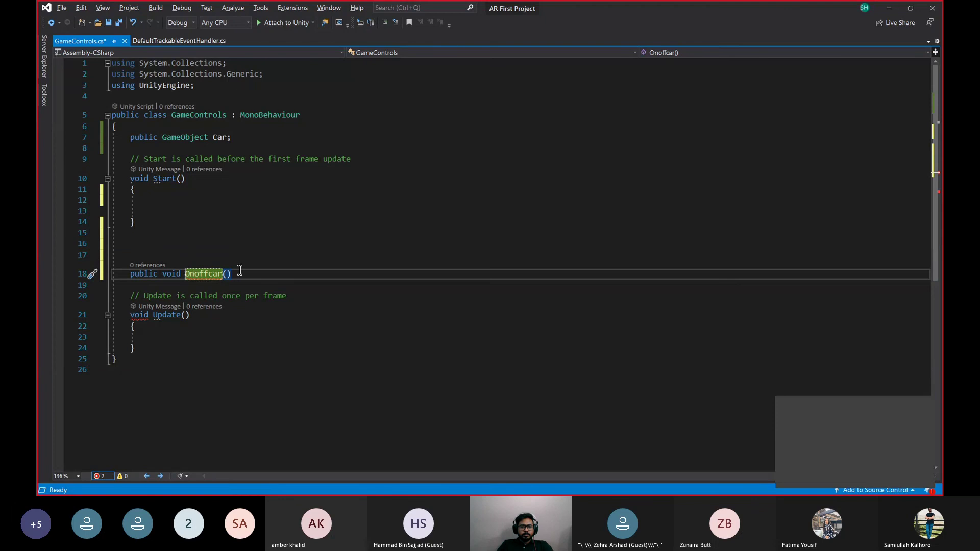
- Add an opening brace and blank lines under the declaration to form the Onoffcar body
double_click(168, 275)
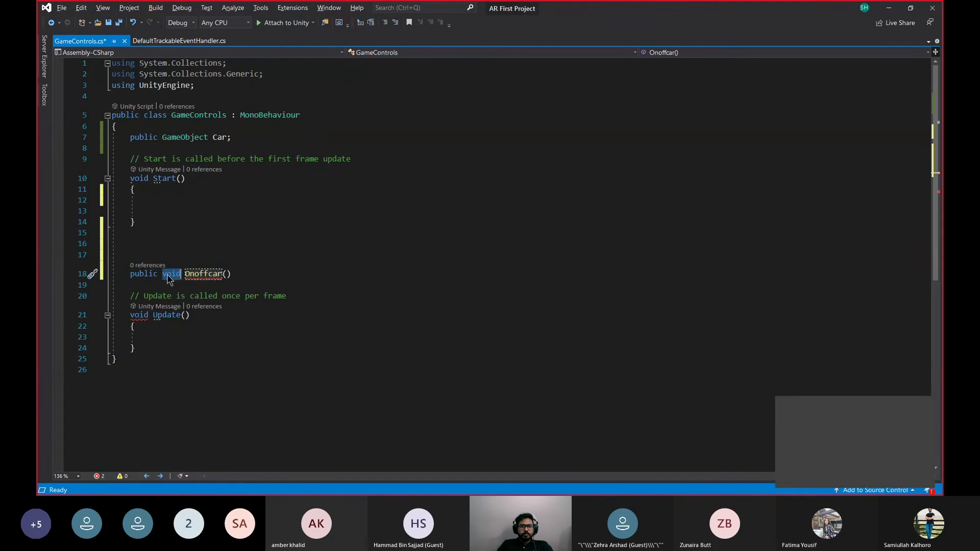
click(217, 275)
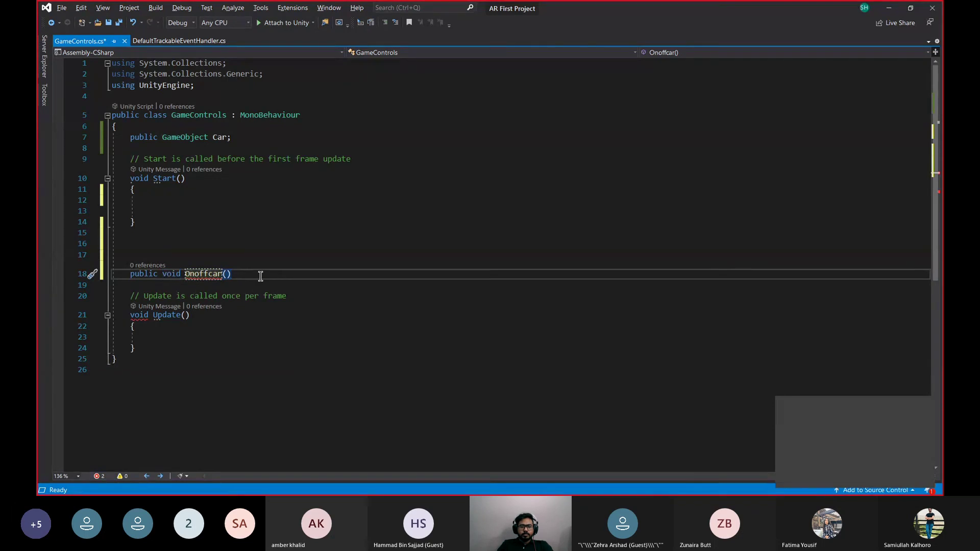
key(Return)
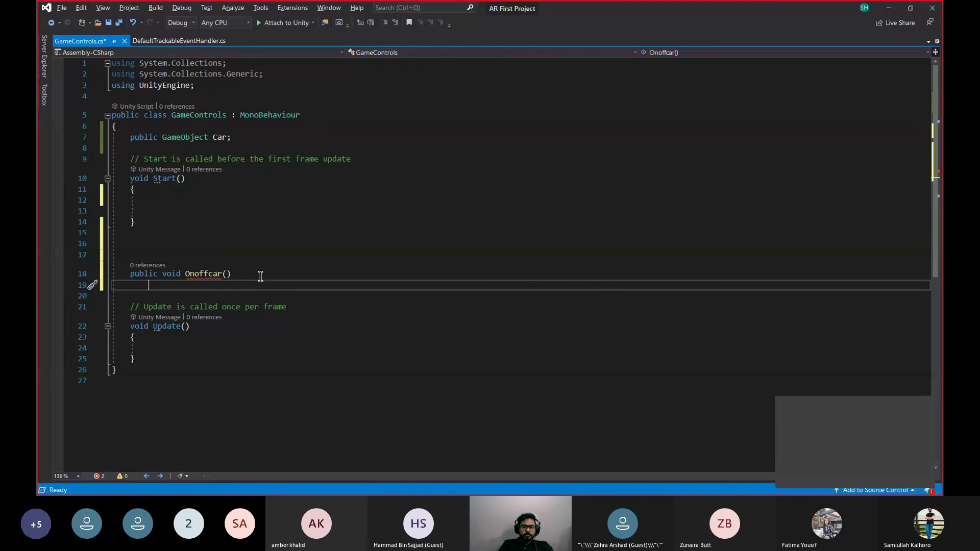
text({)
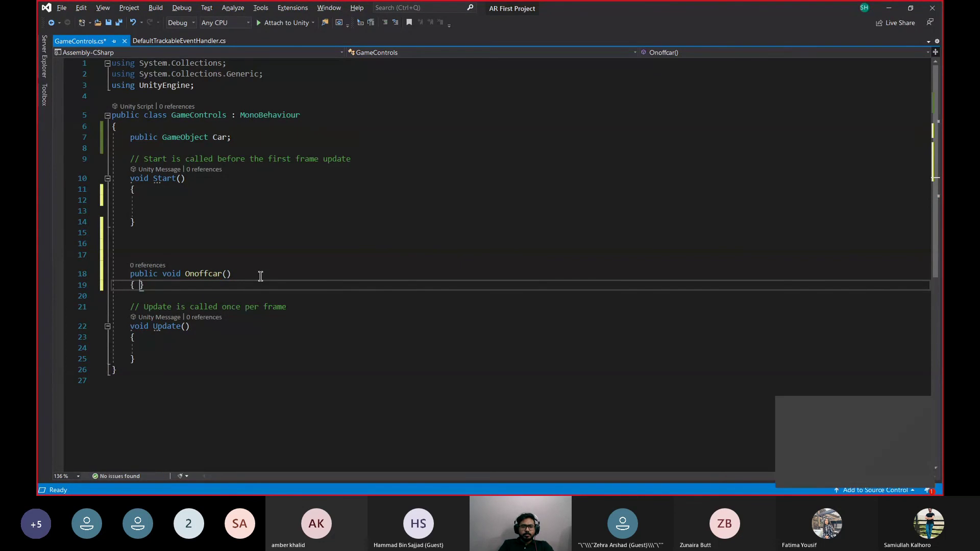
key(Return)
key(Return)
key(Return)
scroll(260, 276, down, 3)
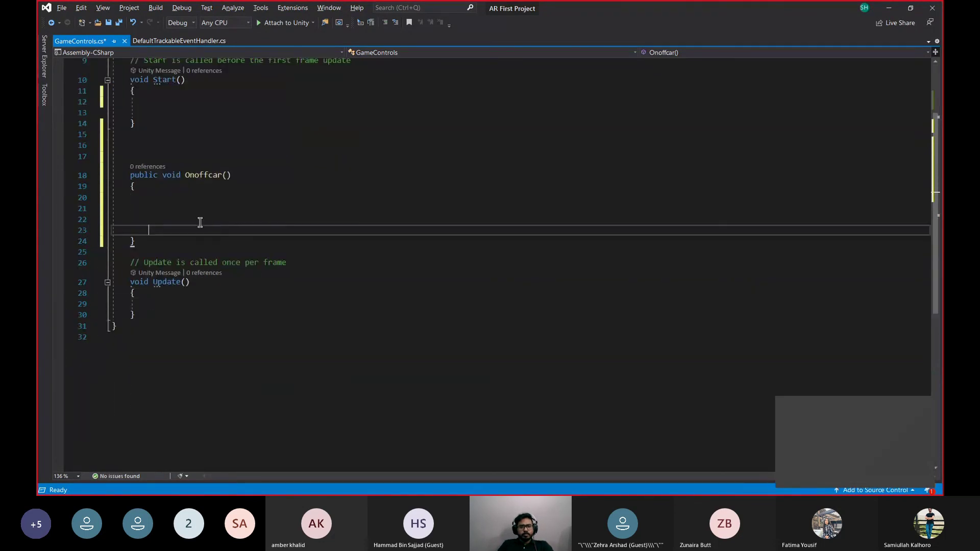
click(162, 197)
click(167, 209)
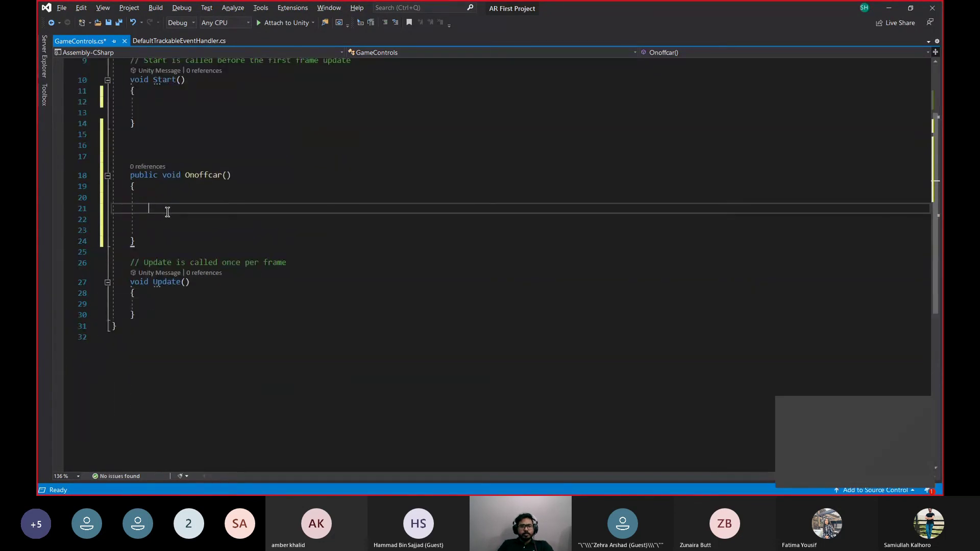
- Check the public void Onoffcar() declaration line and save GameControls.cs with Ctrl+S
double_click(194, 175)
click(241, 173)
key(Home)
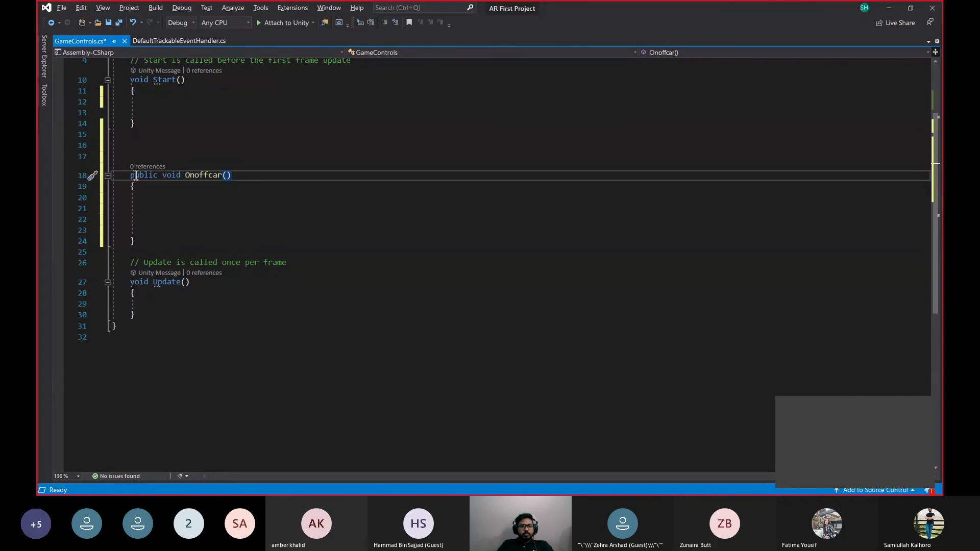
key(Home)
key(shift+End)
click(238, 193)
click(137, 176)
click(260, 176)
key(ctrl+s)
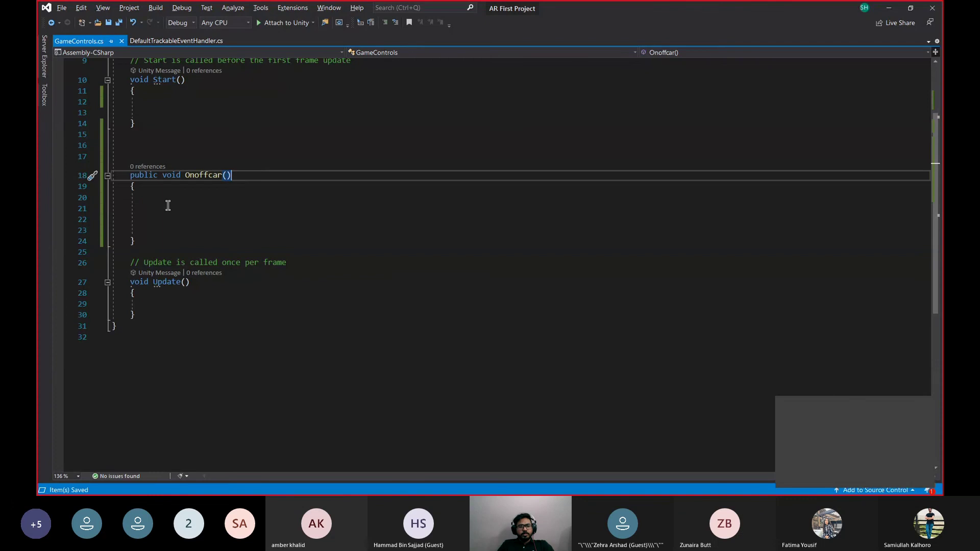
- Place the cursor in the Onoffcar body and select the Car field name above
click(153, 197)
click(154, 190)
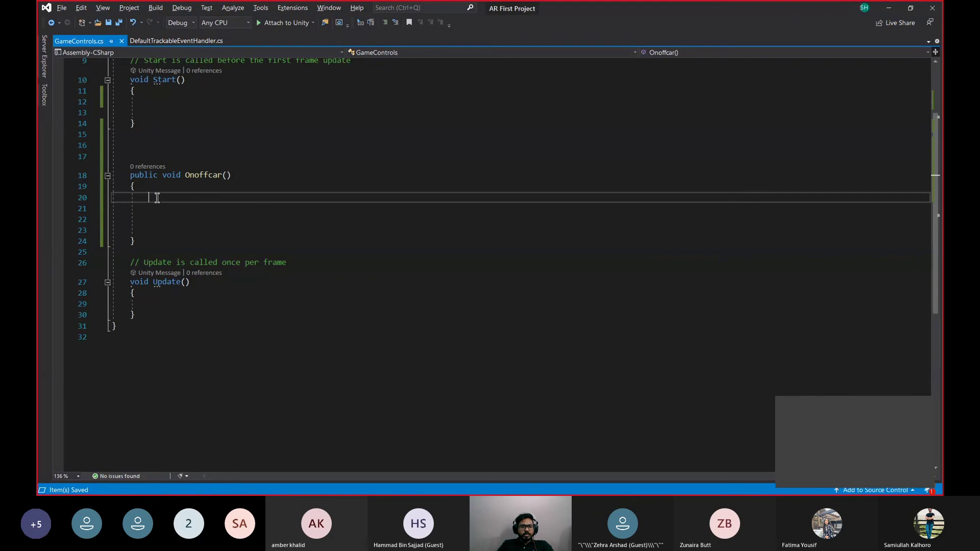
scroll(294, 156, up, 2)
double_click(221, 105)
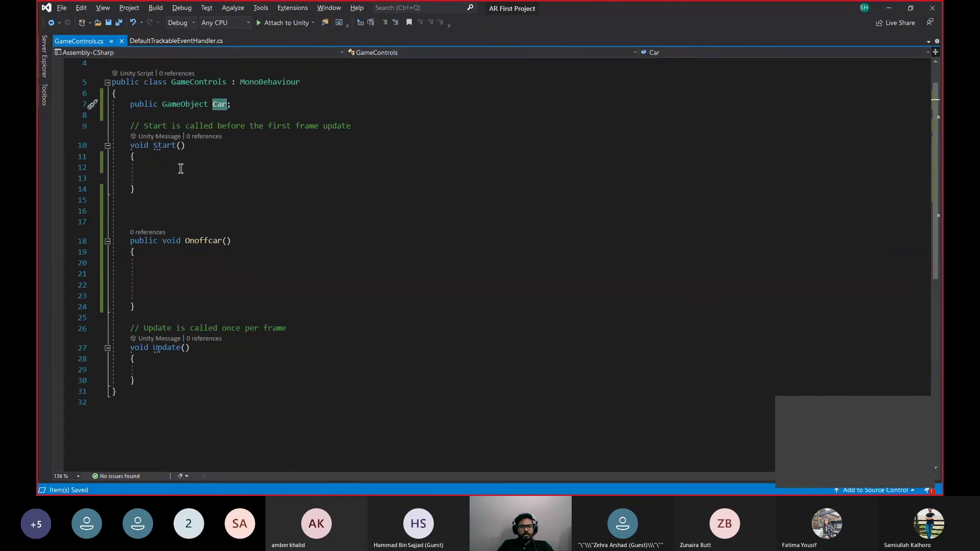
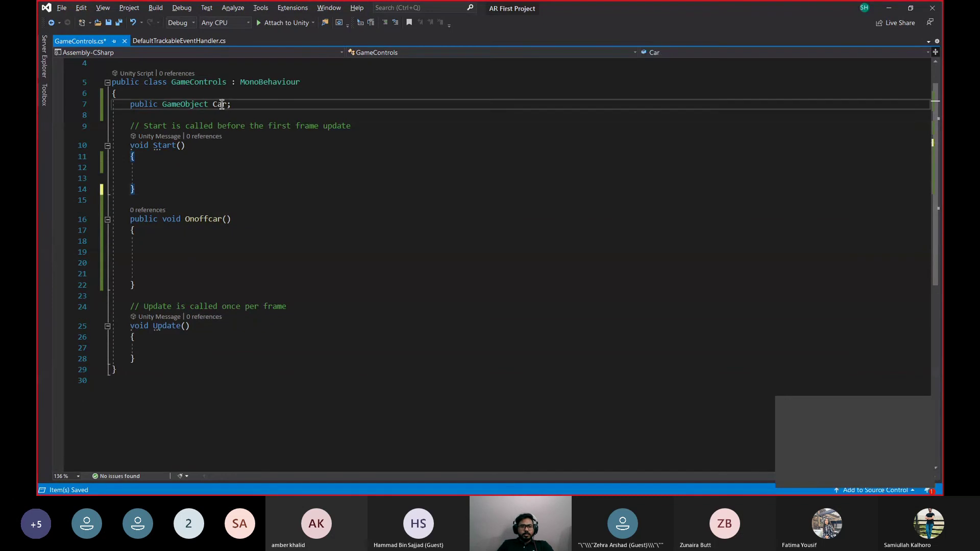
- Insert an if block in Onoffcar with Car as its condition and open a line inside it
double_click(222, 104)
click(151, 241)
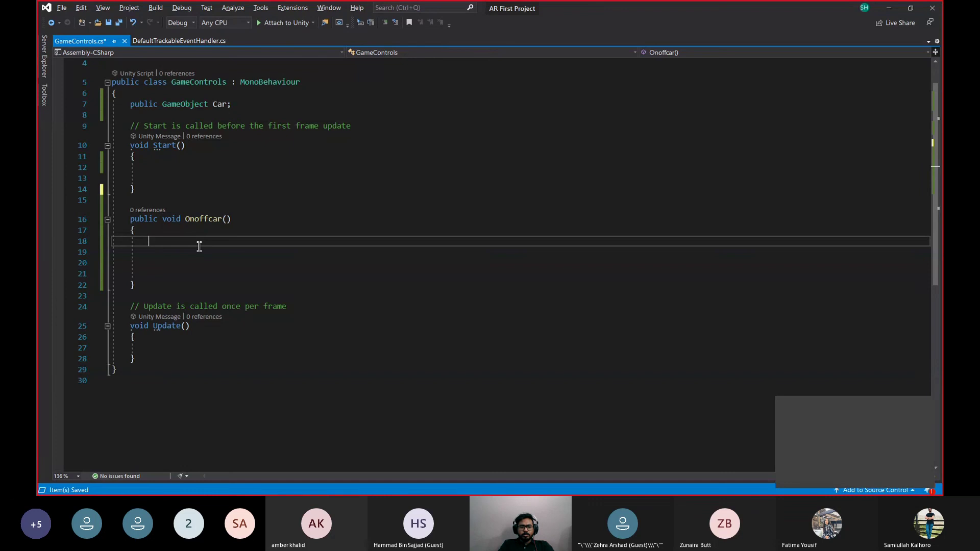
text(if)
key(Tab)
key(Tab)
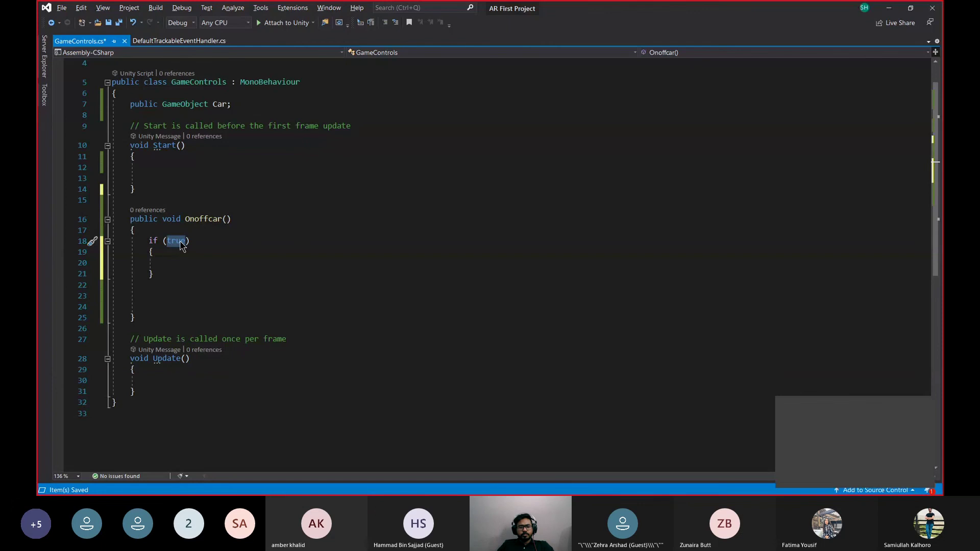
double_click(218, 105)
key(ctrl+c)
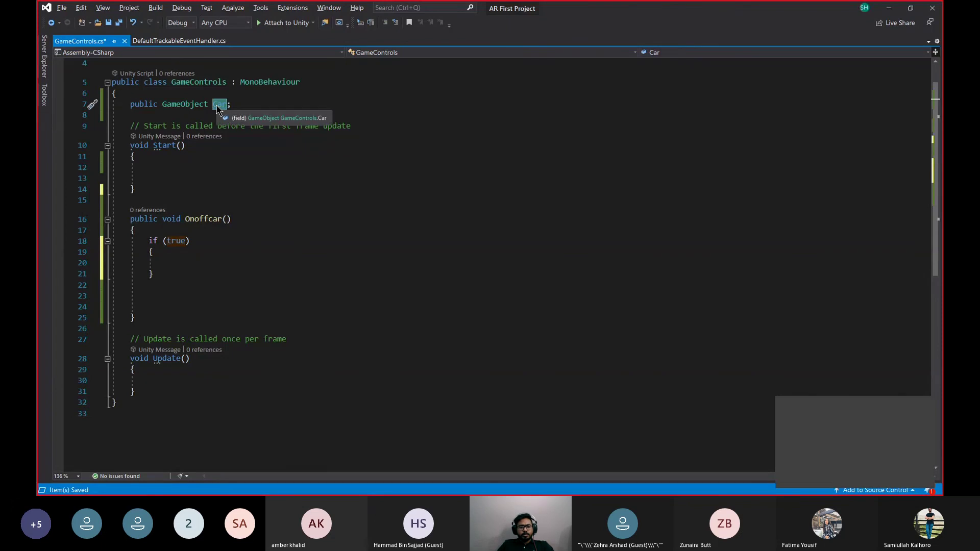
double_click(175, 240)
key(ctrl+v)
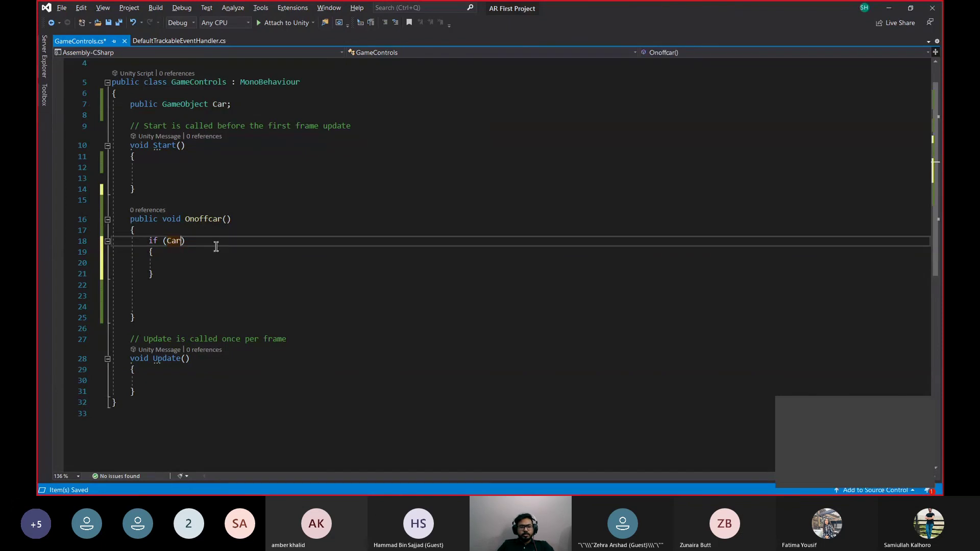
key(Down)
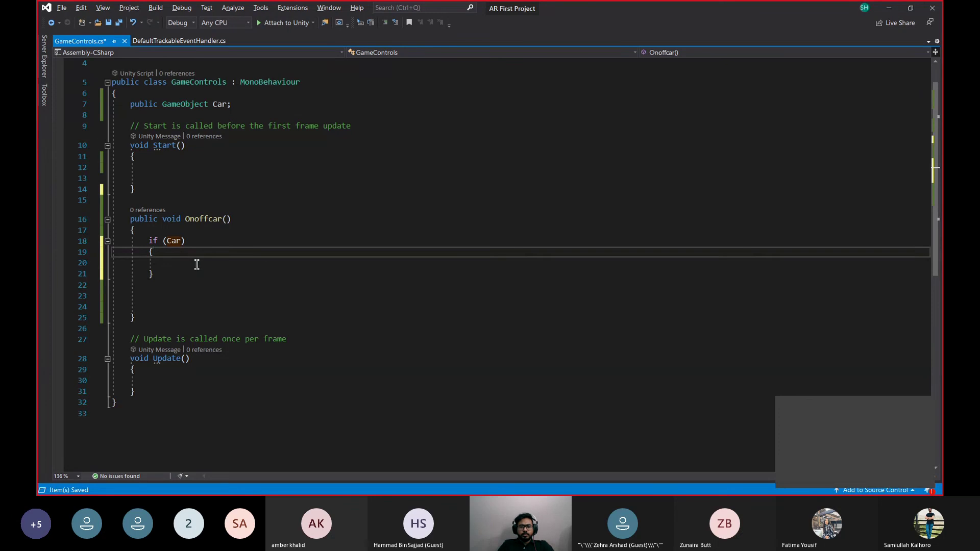
key(Return)
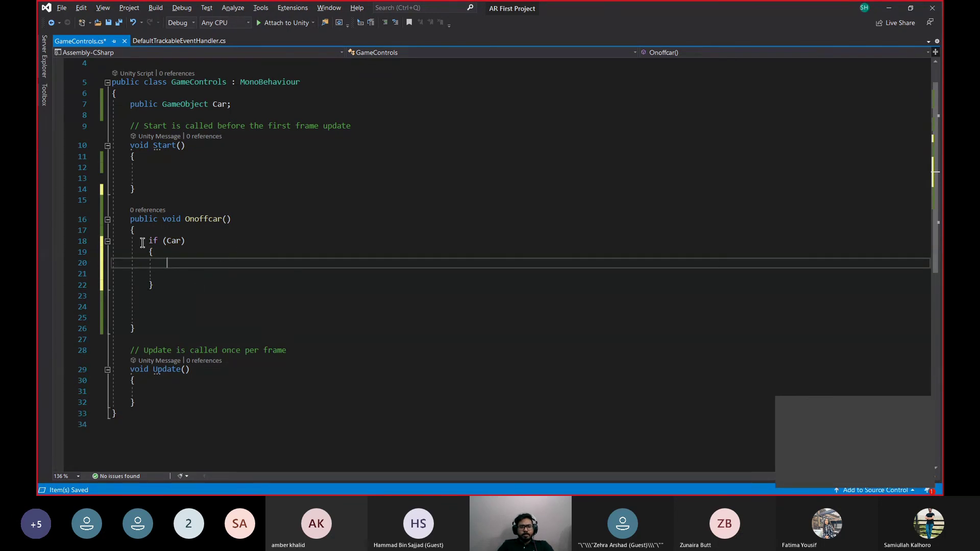
- Make the condition Car.activeSelf and write Car.SetActive(false); inside the if block
double_click(174, 241)
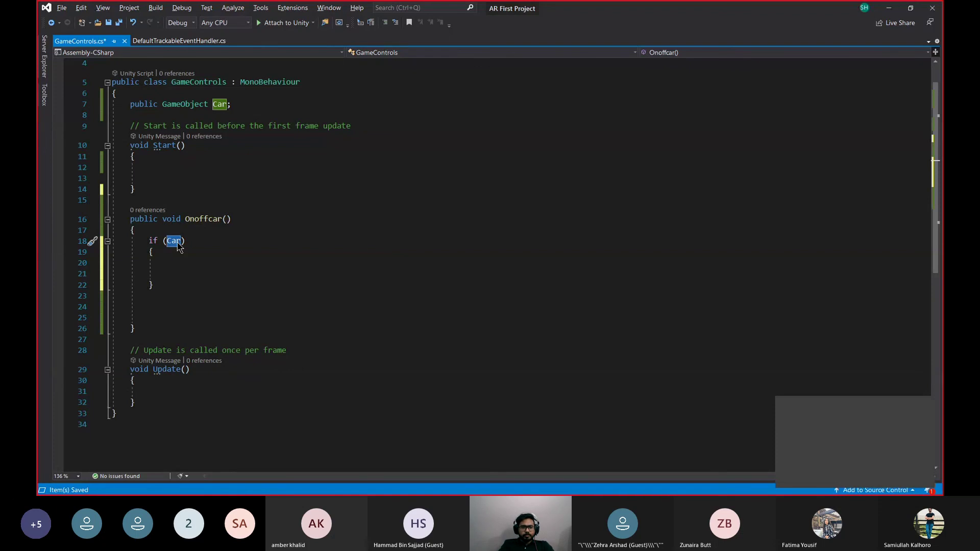
click(177, 241)
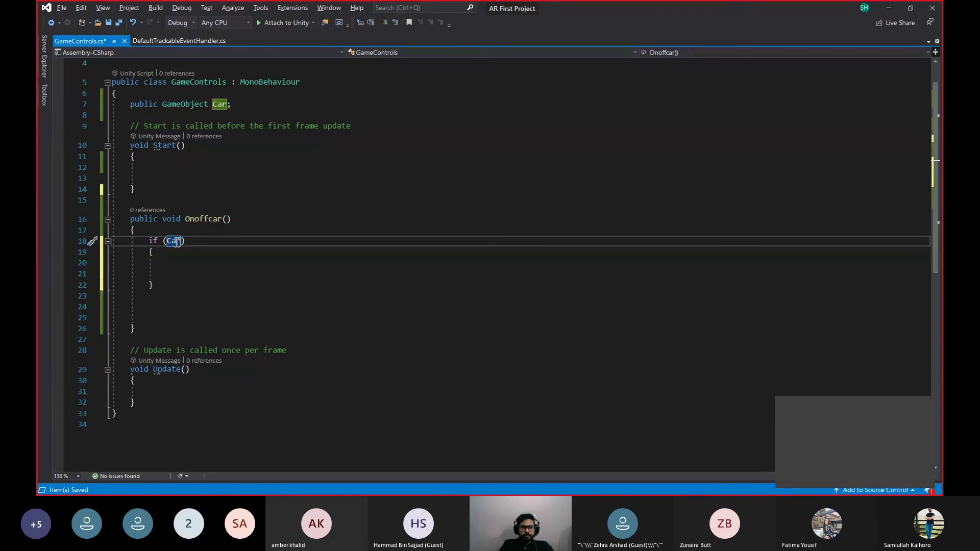
text(.)
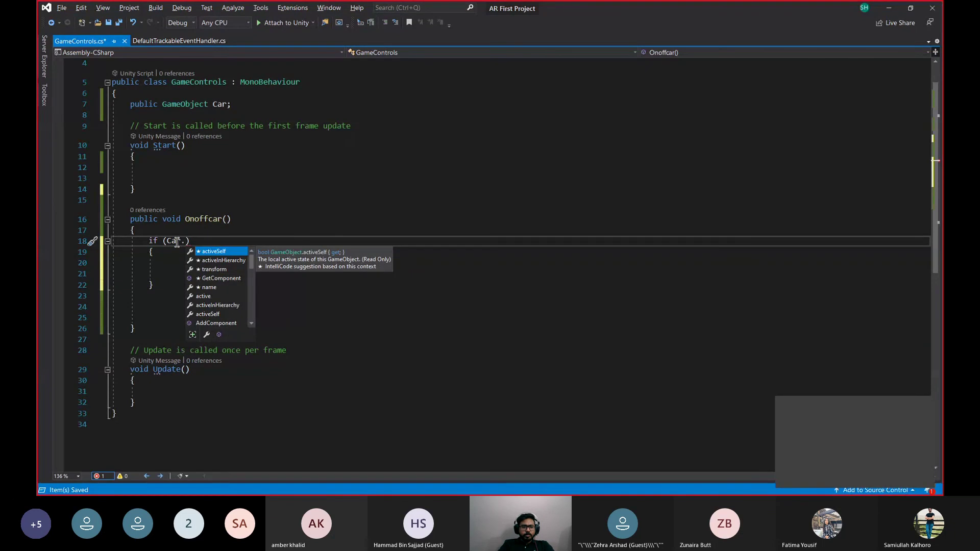
key(Tab)
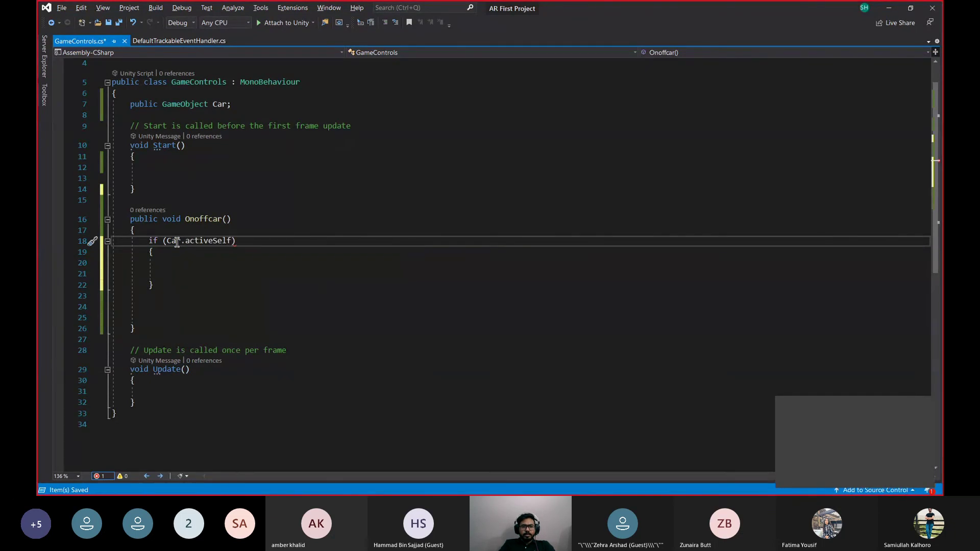
click(167, 262)
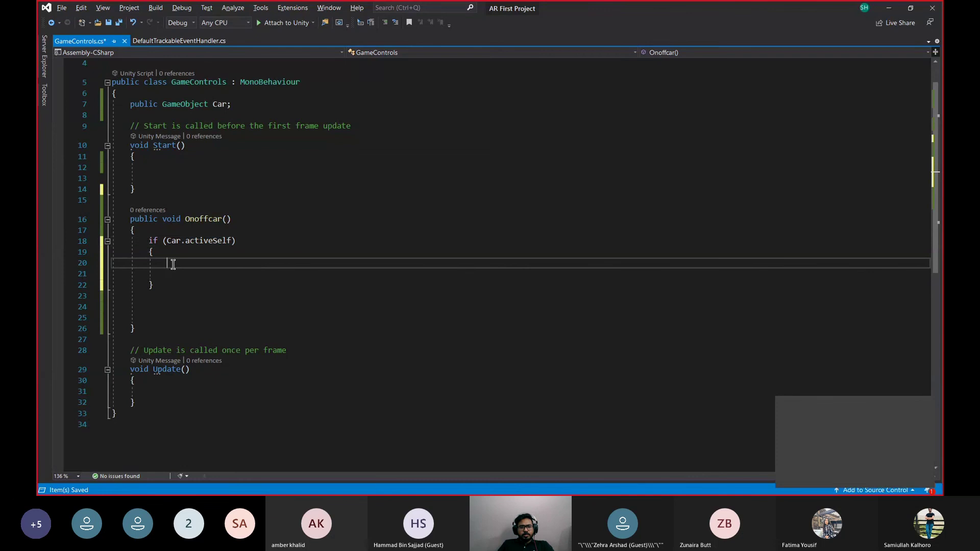
text(C)
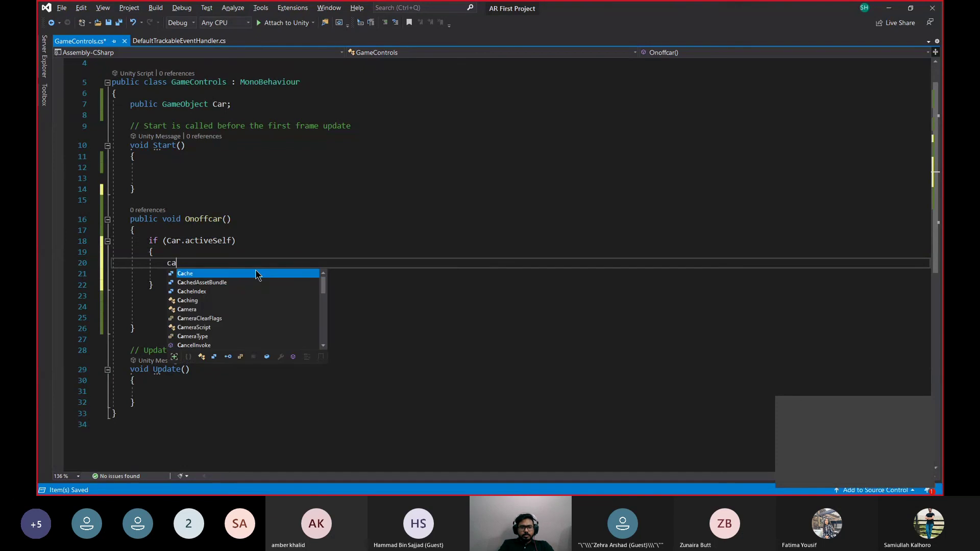
text(ar)
key(Escape)
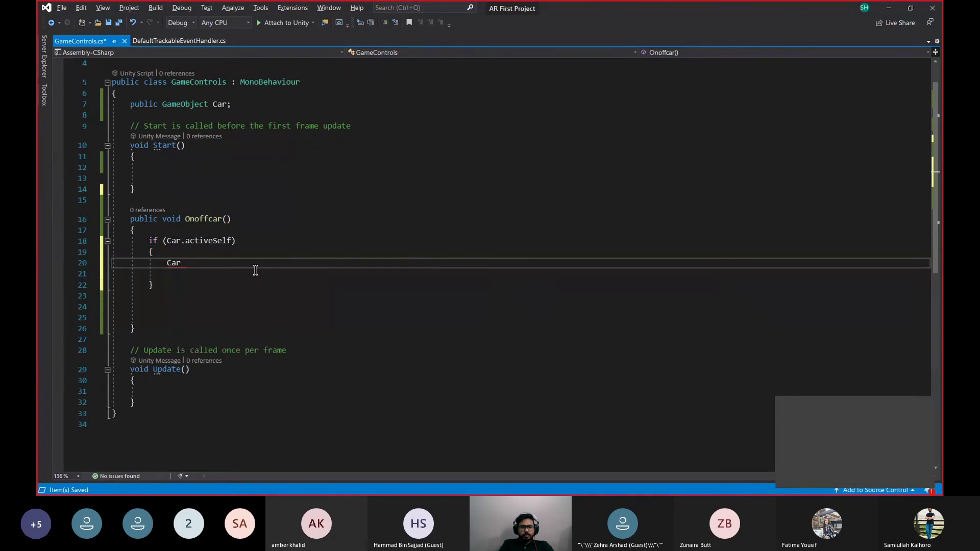
text(.set)
key(Tab)
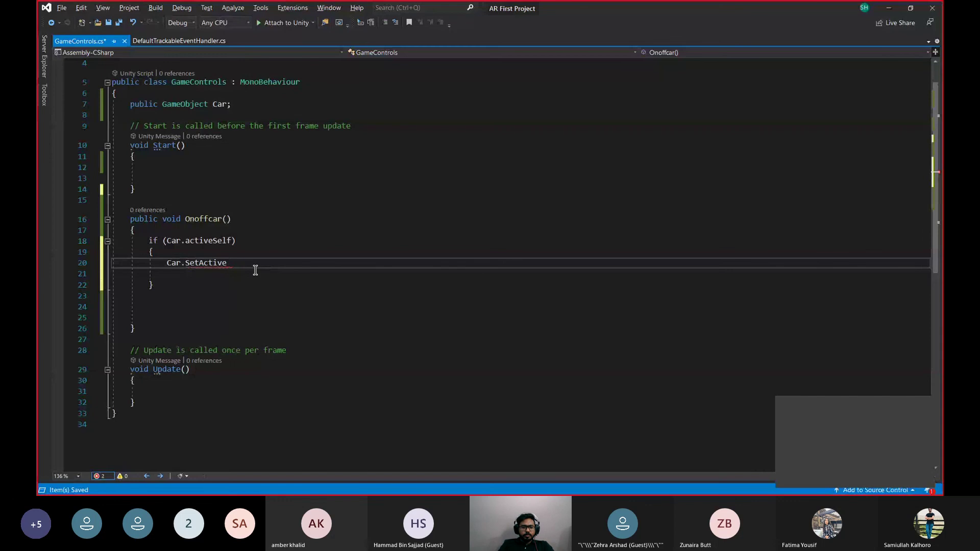
text((fal)
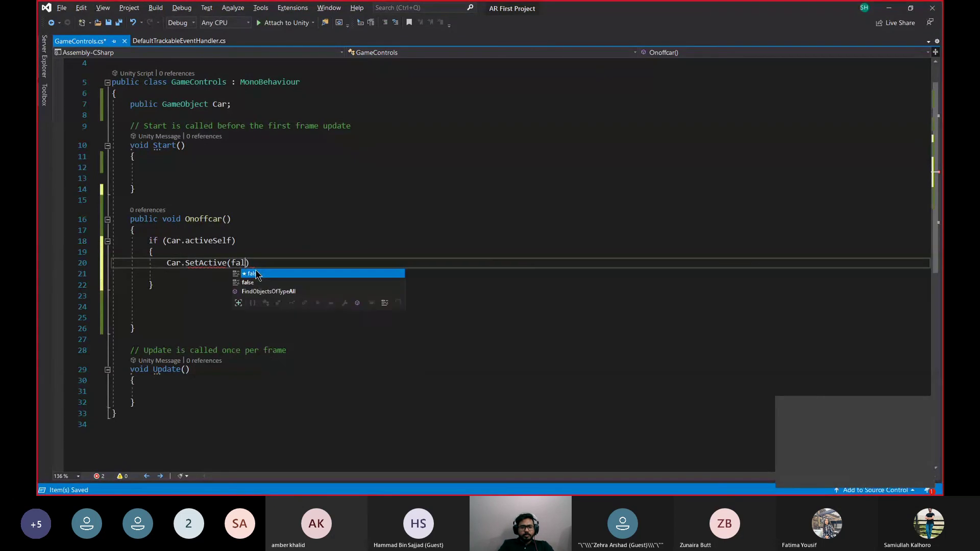
key(Tab)
text())
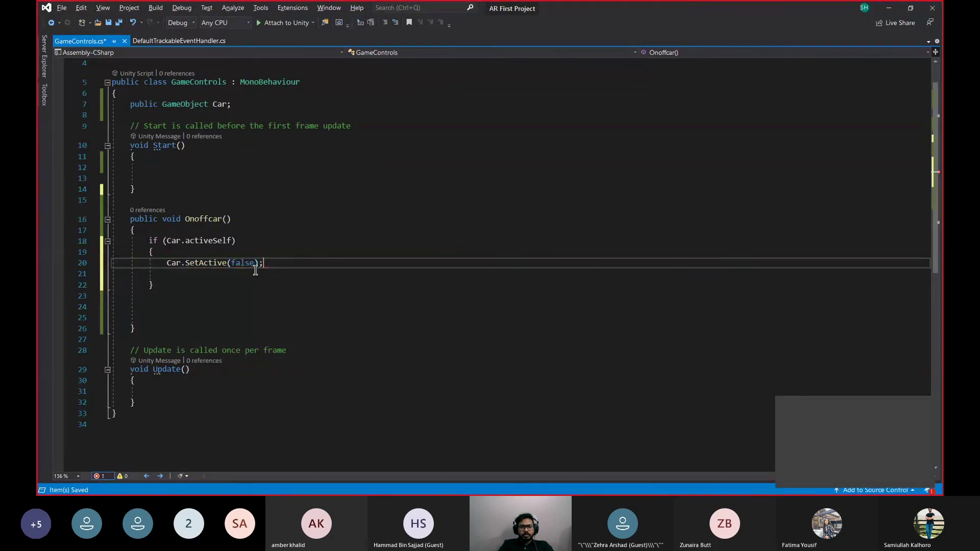
- Review the SetActive(false) statement and the Car.activeSelf condition
click(158, 262)
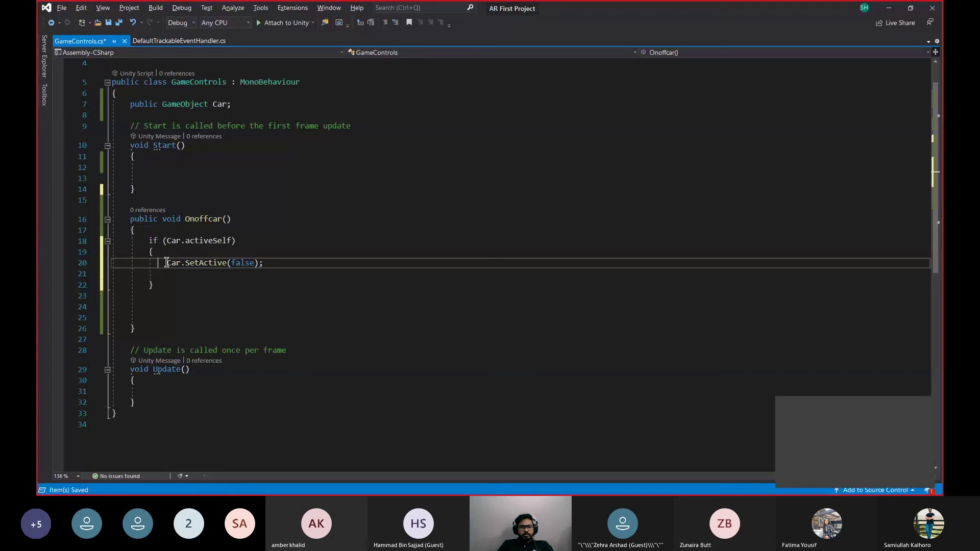
drag(167, 262, 287, 265)
click(291, 263)
click(173, 240)
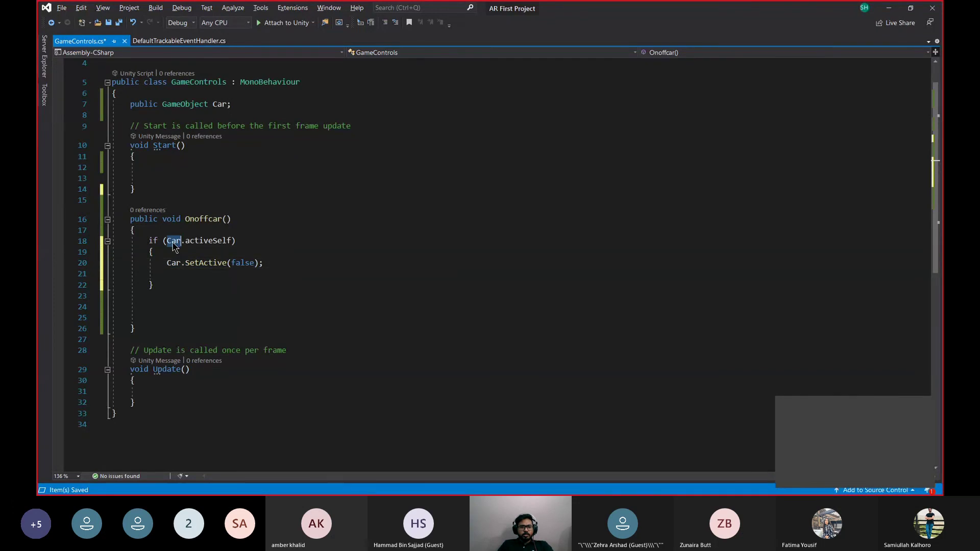
double_click(219, 239)
click(169, 285)
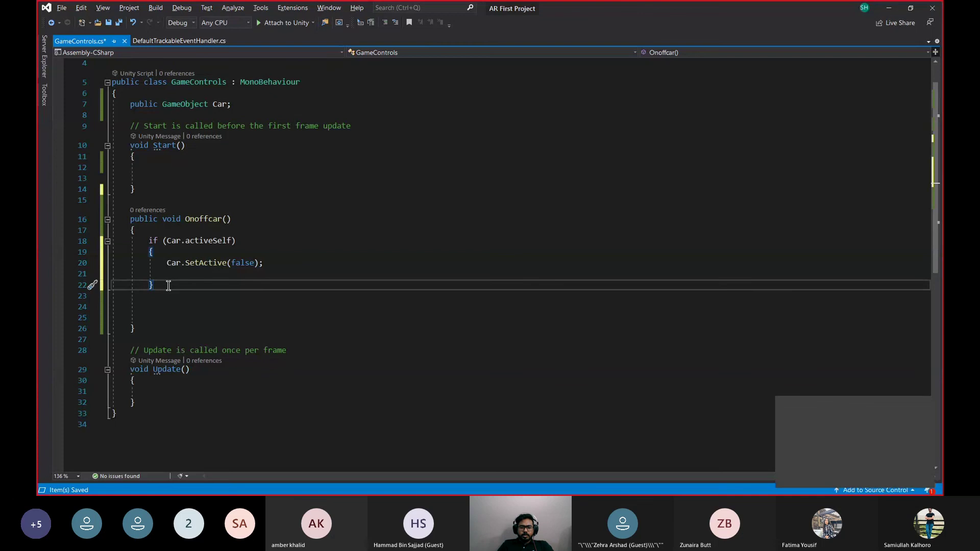
- Add an else block below the if that calls Car.SetActive(true);
key(Return)
text(else)
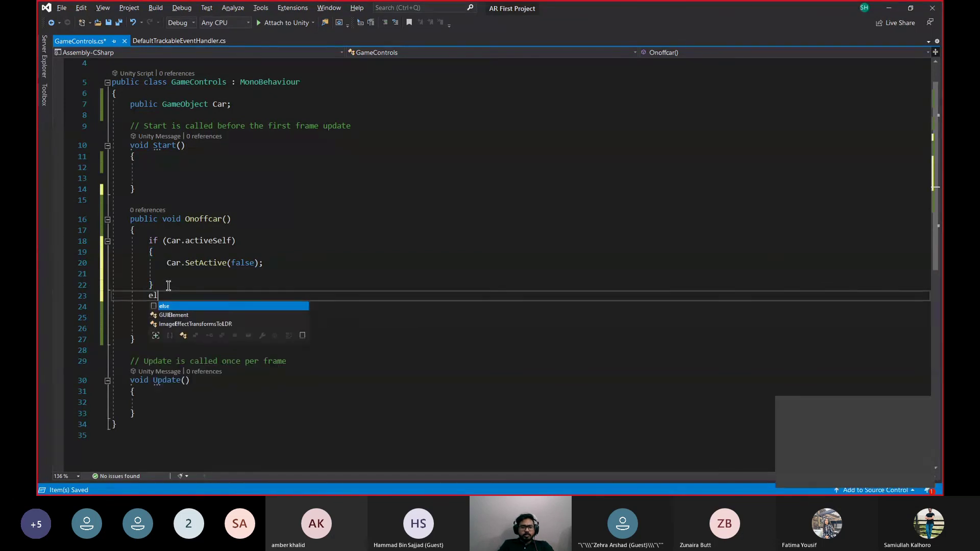
key(Tab)
key(Tab)
click(184, 296)
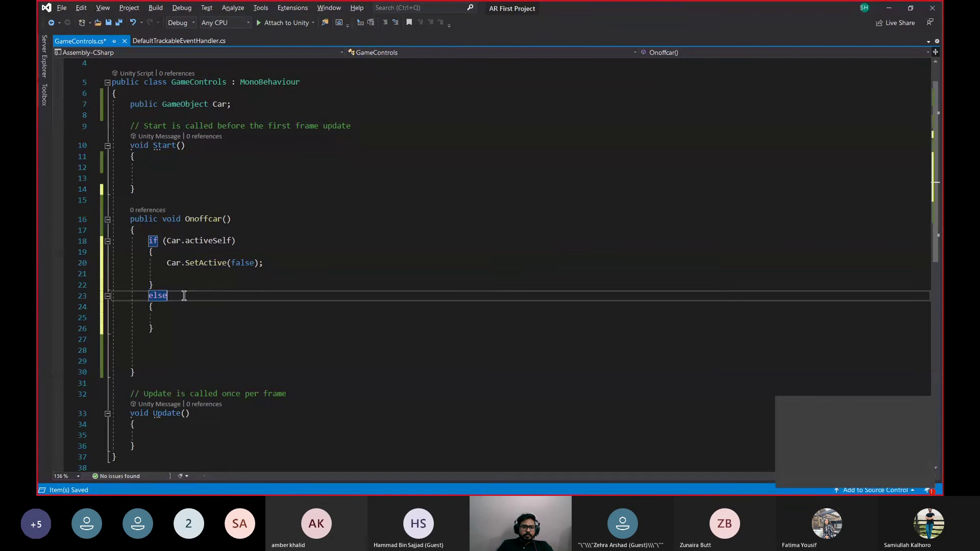
click(162, 309)
click(170, 317)
text(c)
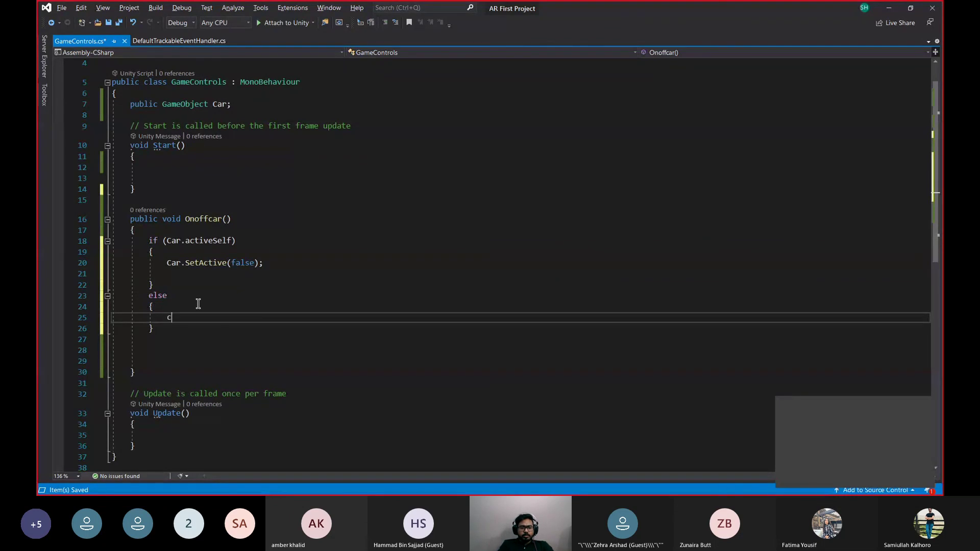
text(ar)
key(Escape)
text(.se)
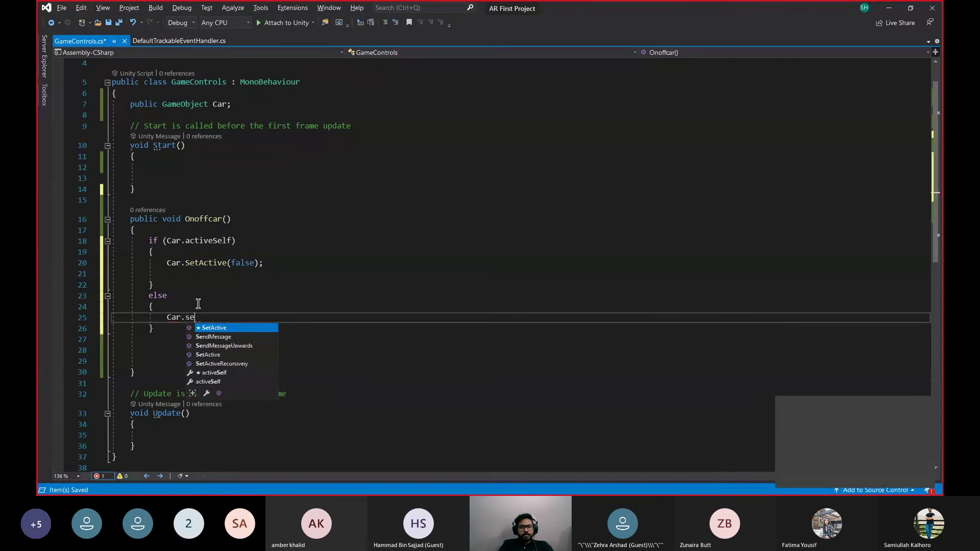
text(ta)
key(Tab)
text(()
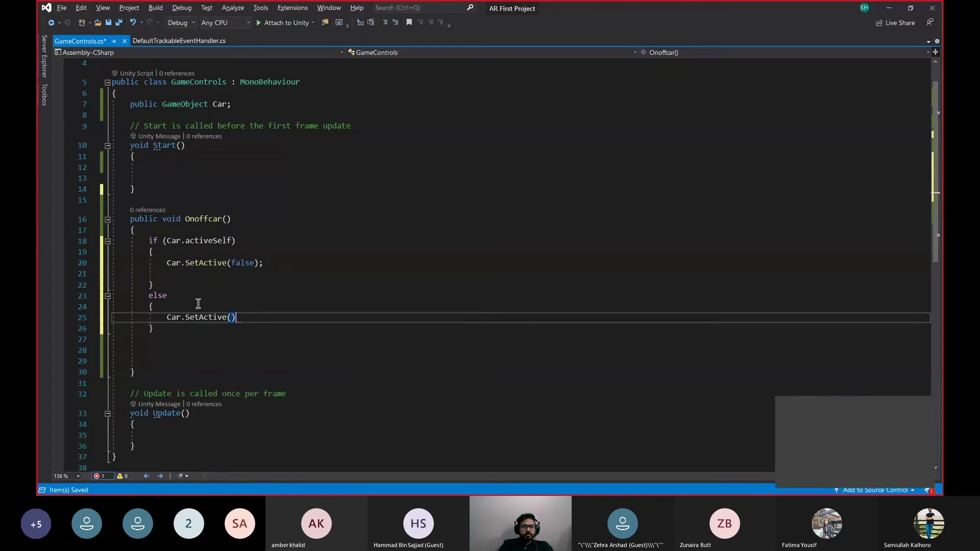
text(tru)
key(Tab)
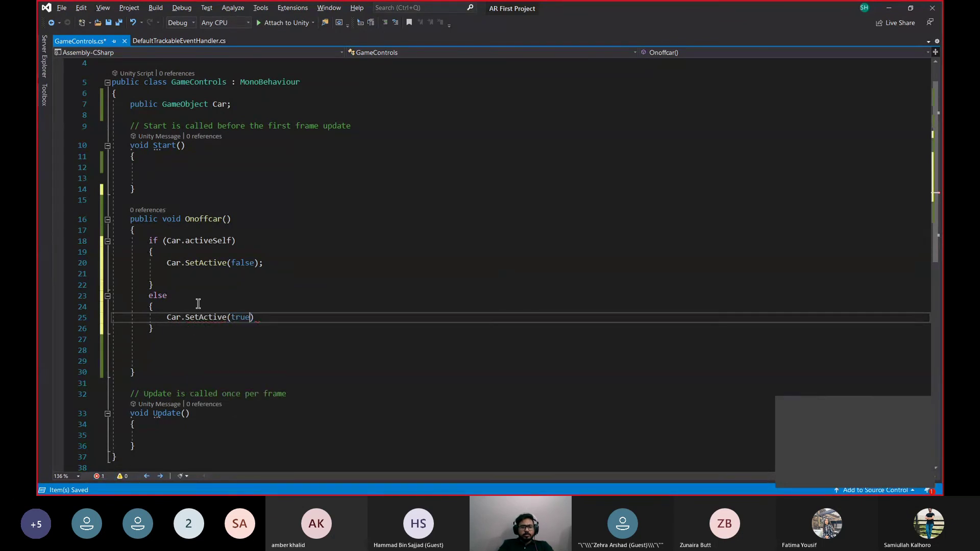
text())
- Review the whole if-else block and delete the blank lines after the else
click(339, 261)
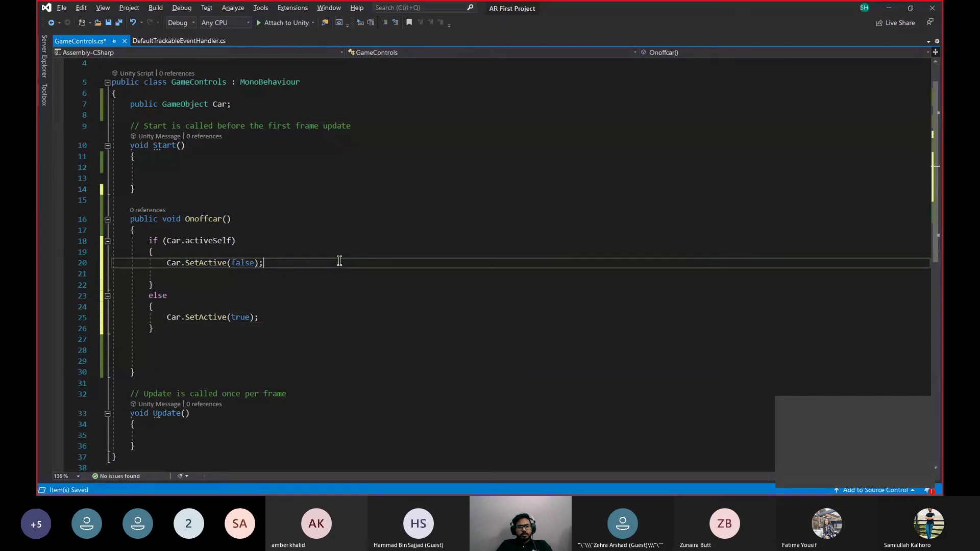
click(150, 237)
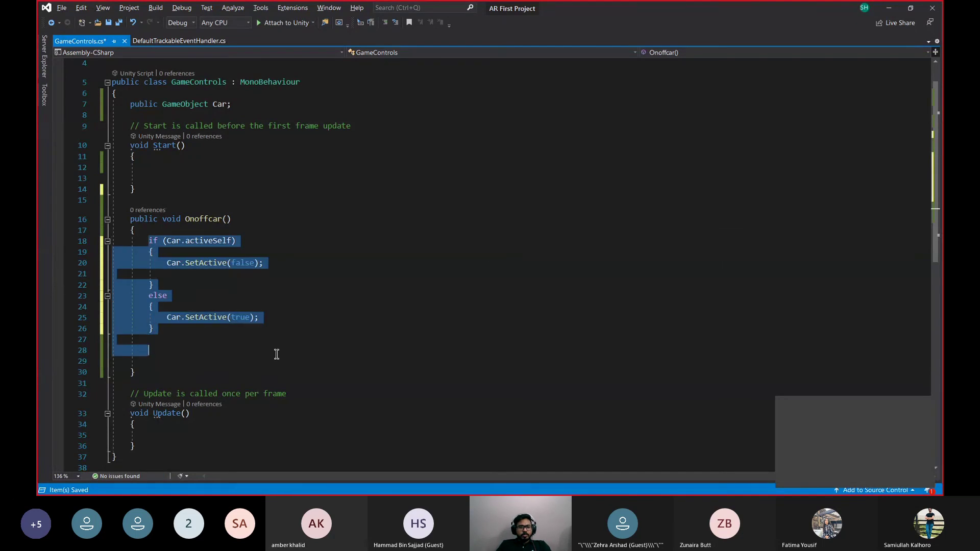
drag(150, 236, 261, 317)
click(302, 309)
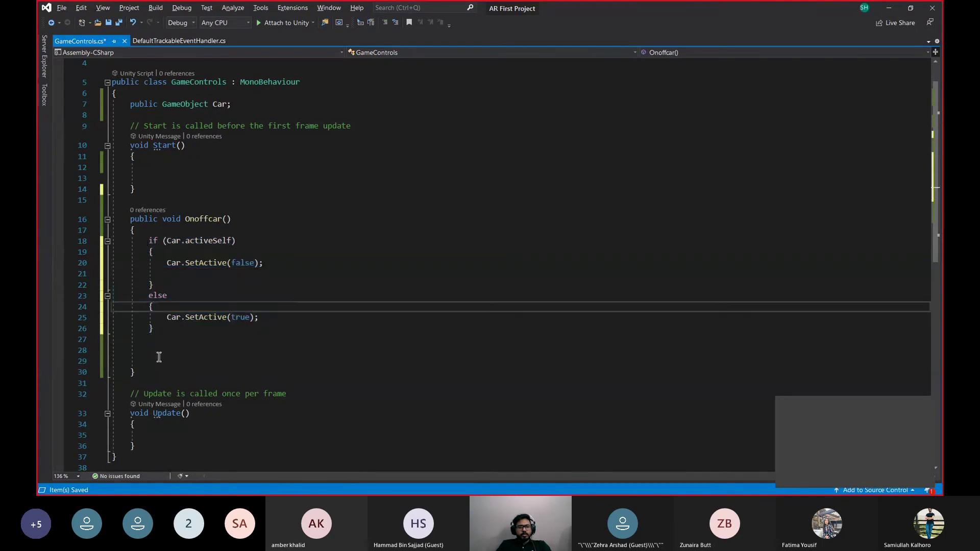
drag(153, 361, 86, 352)
key(BackSpace)
key(BackSpace)
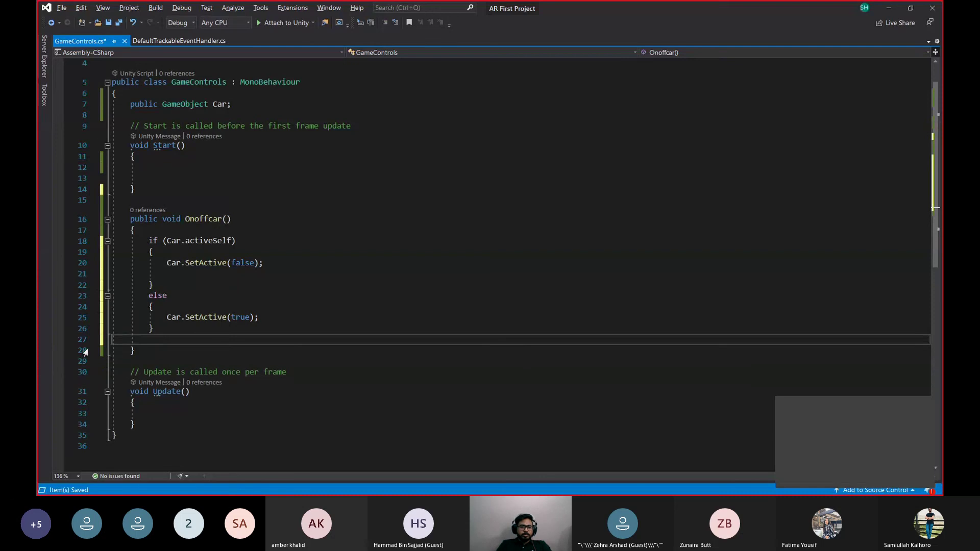
- Inspect the Car.activeSelf condition and the SetActive(false) line in Onoffcar
click(175, 242)
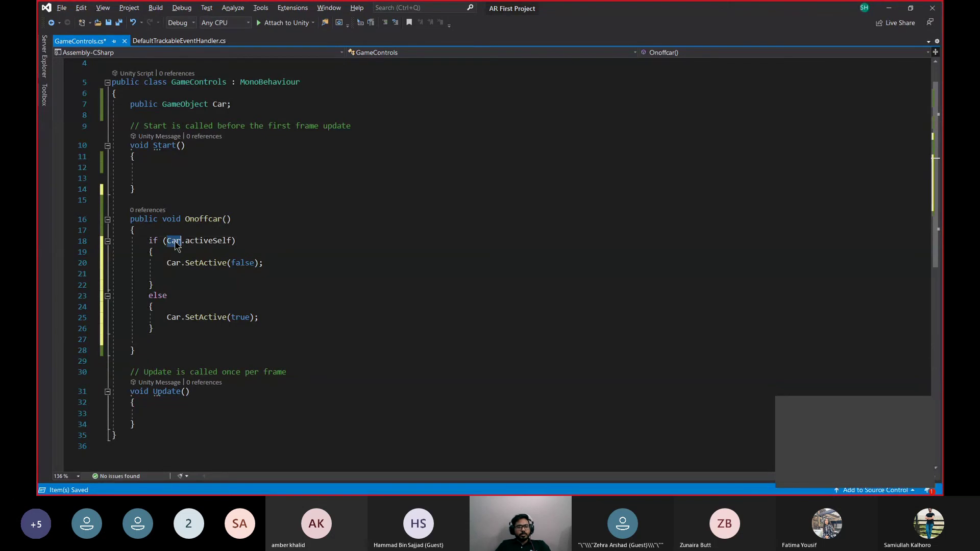
double_click(210, 241)
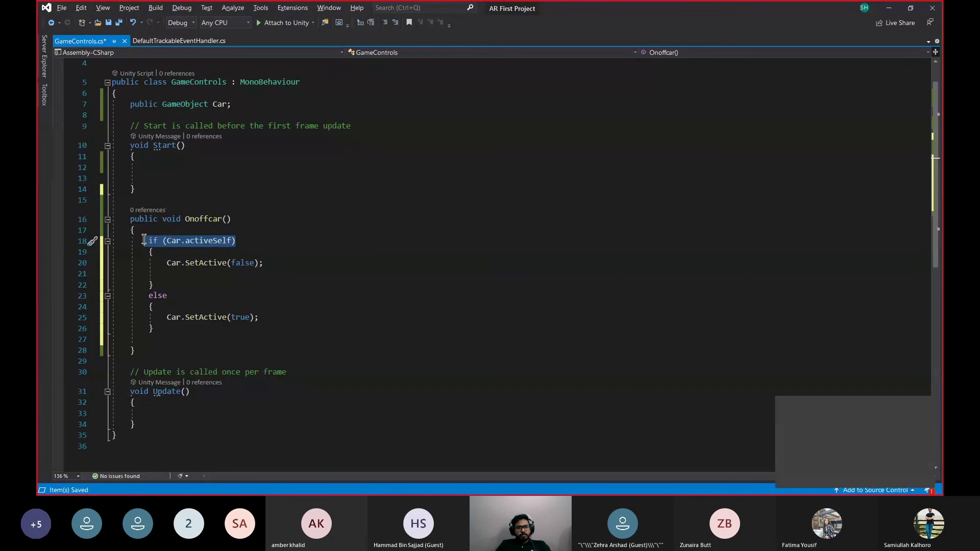
click(268, 238)
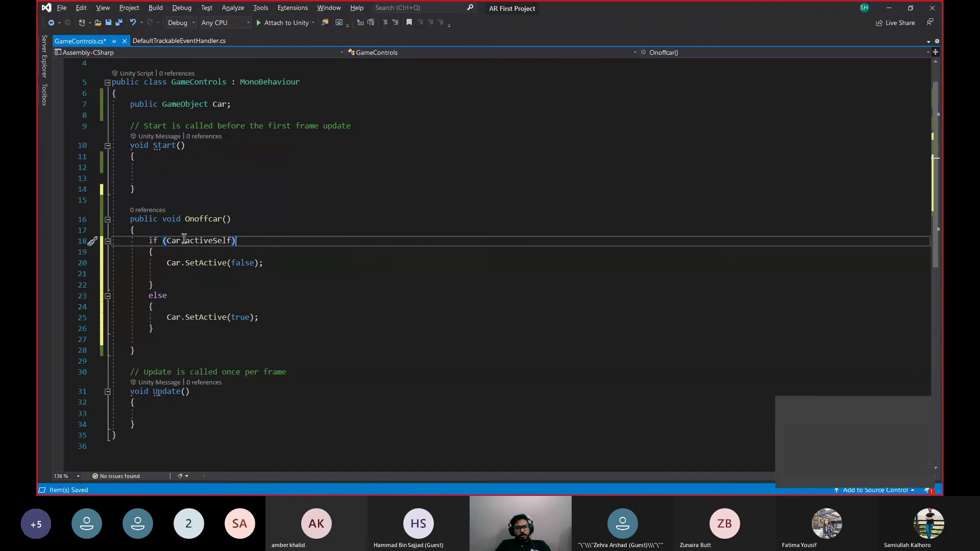
mouse_move(249, 241)
mouse_down()
mouse_move(149, 241)
mouse_move(275, 265)
mouse_up()
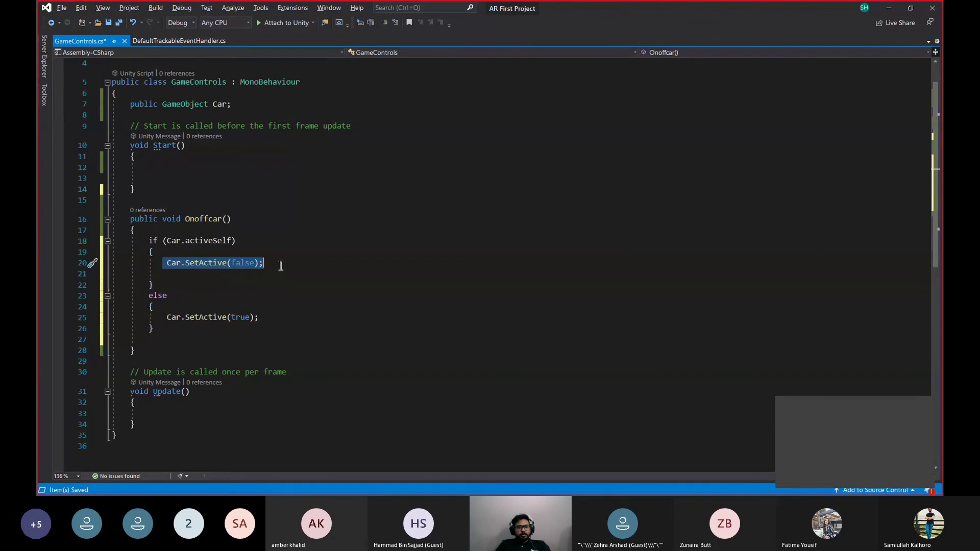
click(280, 264)
drag(250, 241, 138, 241)
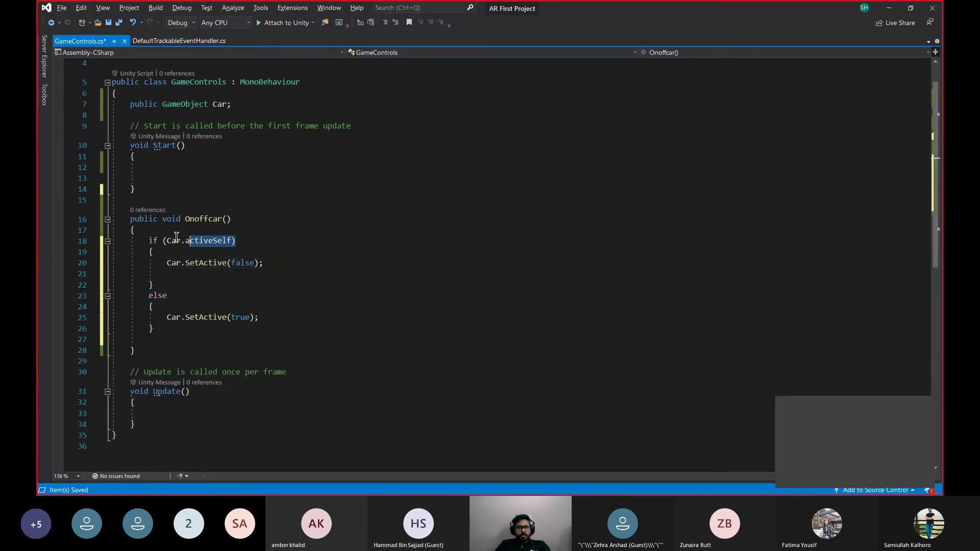
- Check the else branch, save GameControls.cs, and minimize Visual Studio
mouse_move(165, 301)
mouse_down()
mouse_move(128, 296)
mouse_move(320, 324)
mouse_move(322, 315)
mouse_up()
click(332, 287)
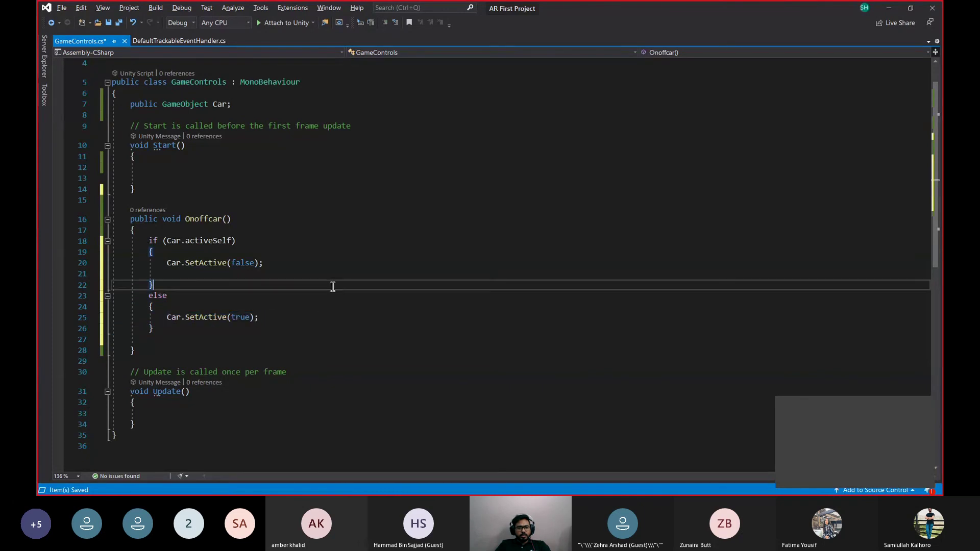
key(ctrl+s)
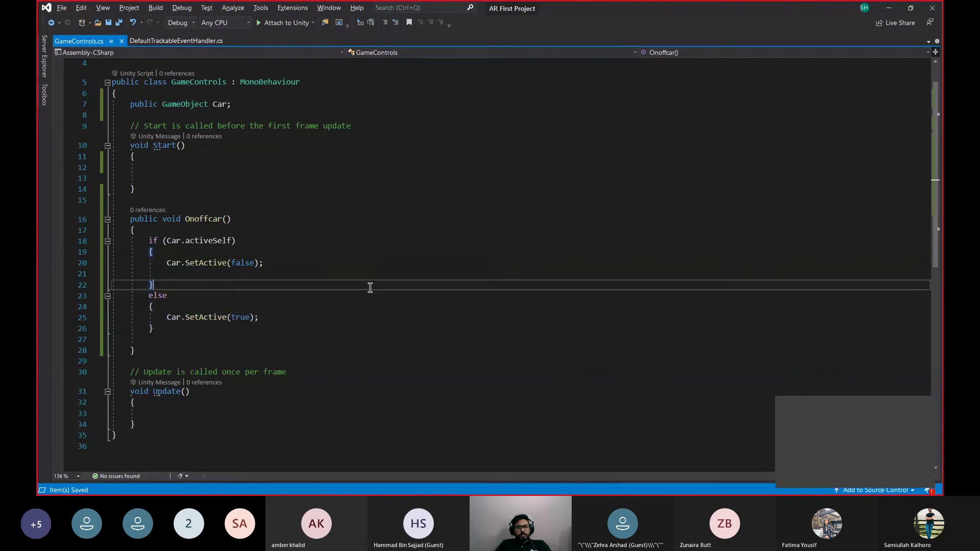
click(890, 11)
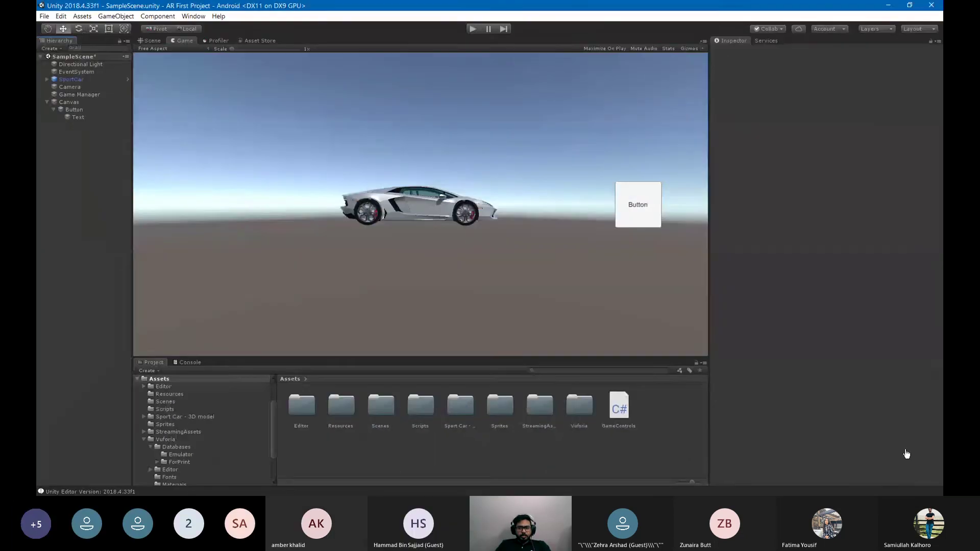
- Confirm Game Manager's Car field points to SportCar, then select Button in the Hierarchy
click(77, 117)
click(75, 109)
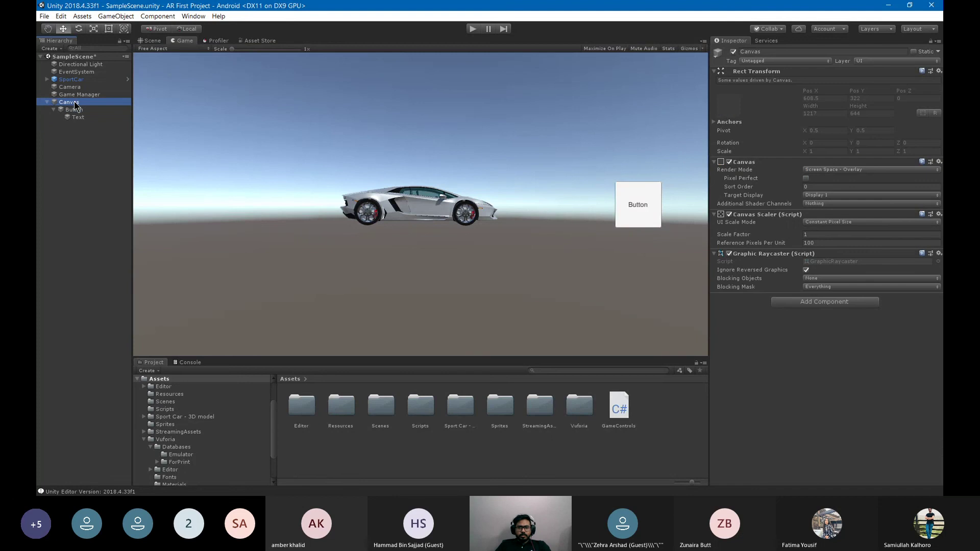
click(75, 95)
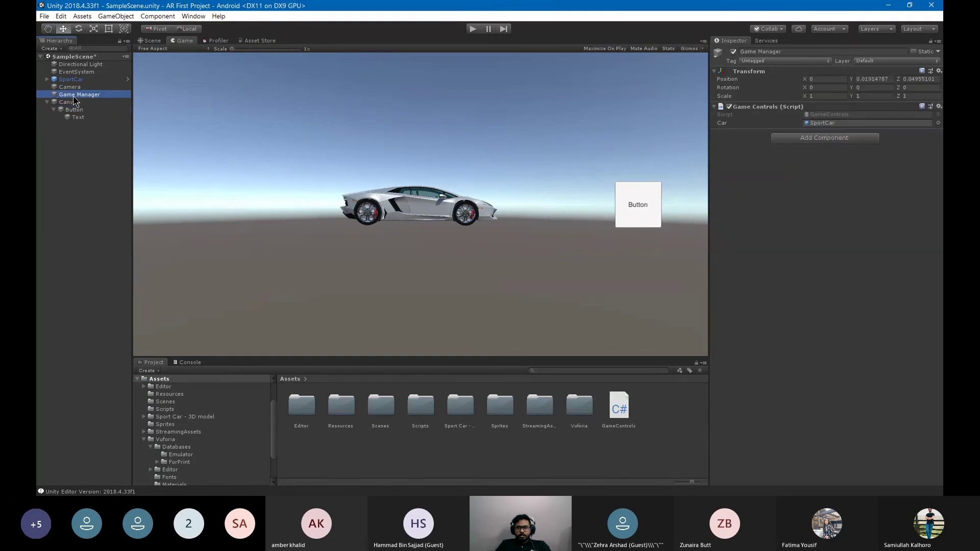
click(826, 124)
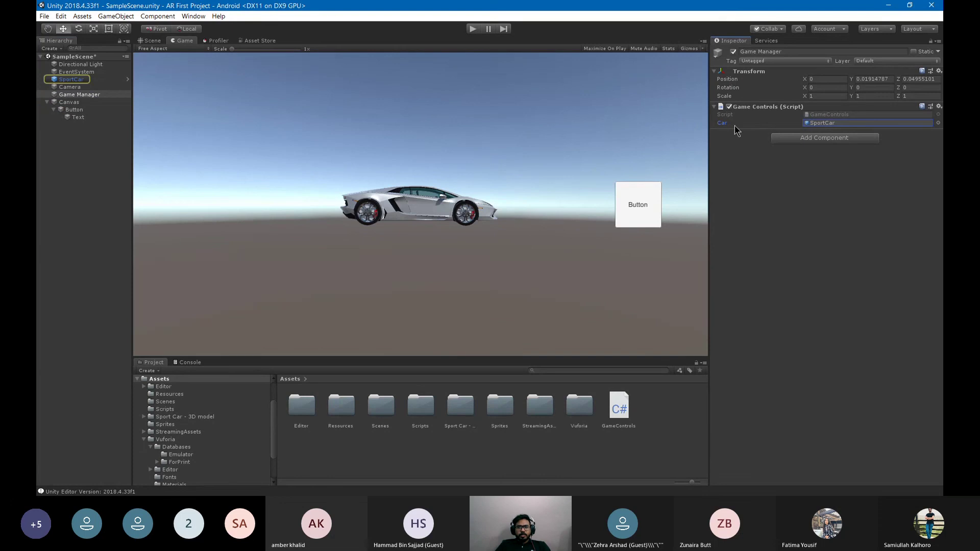
click(74, 109)
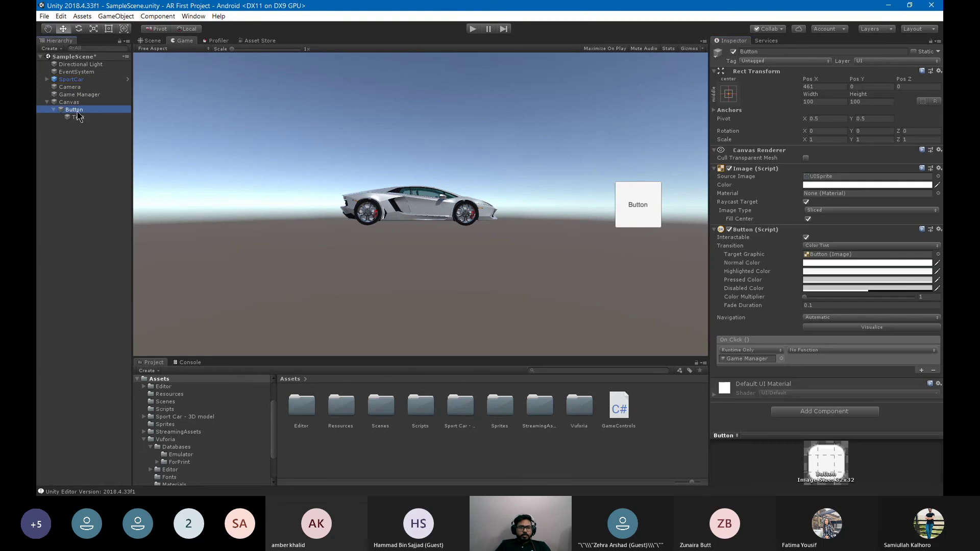
- Set the Button's On Click function to GameControls > Onoffcar () on Game Manager
click(755, 361)
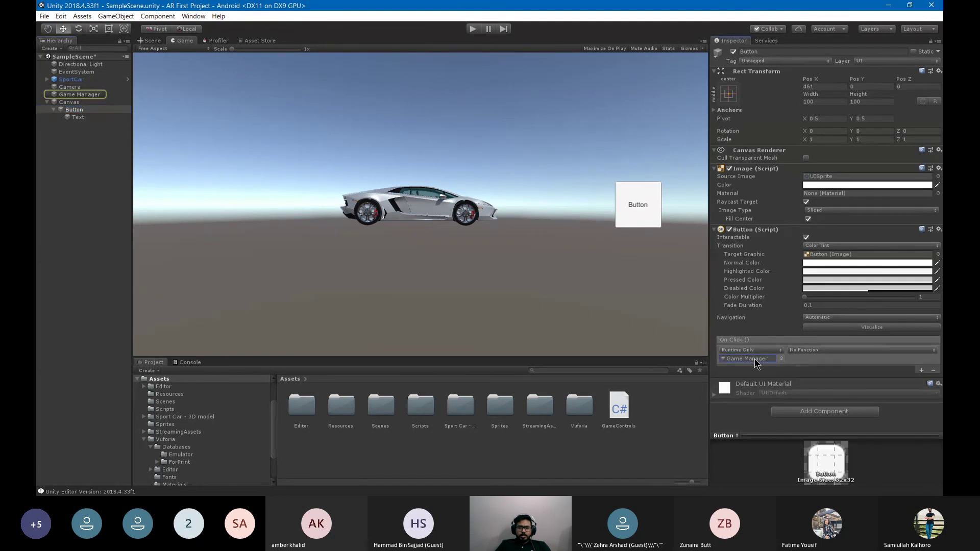
click(825, 351)
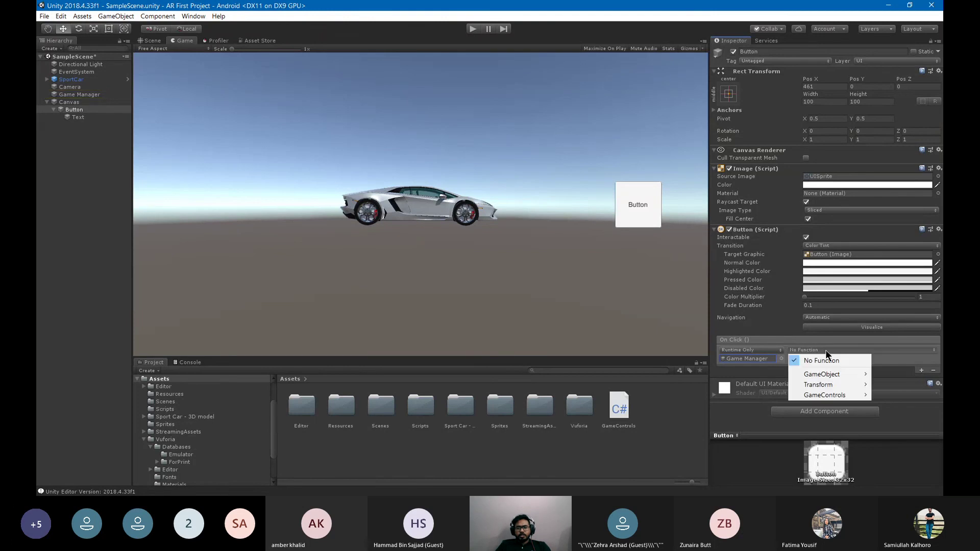
mouse_move(832, 395)
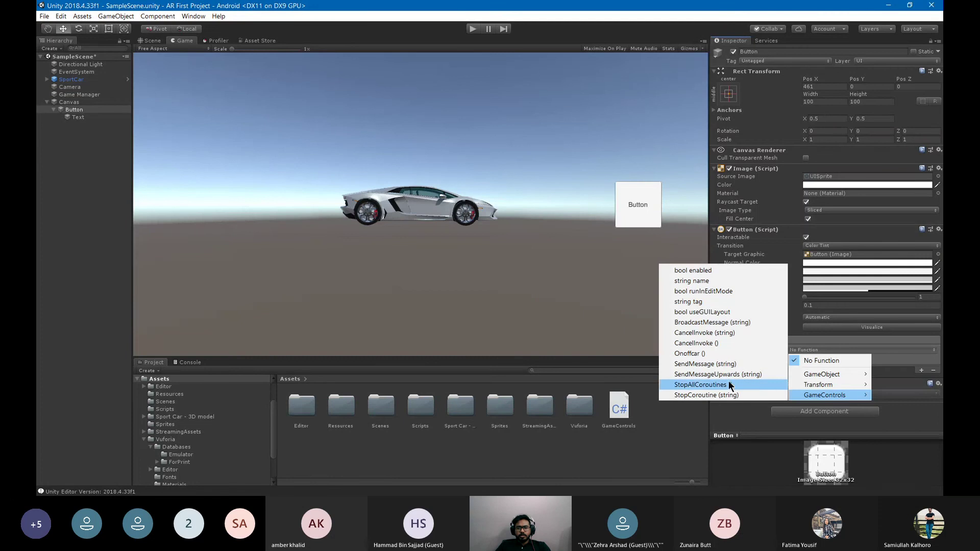
click(701, 355)
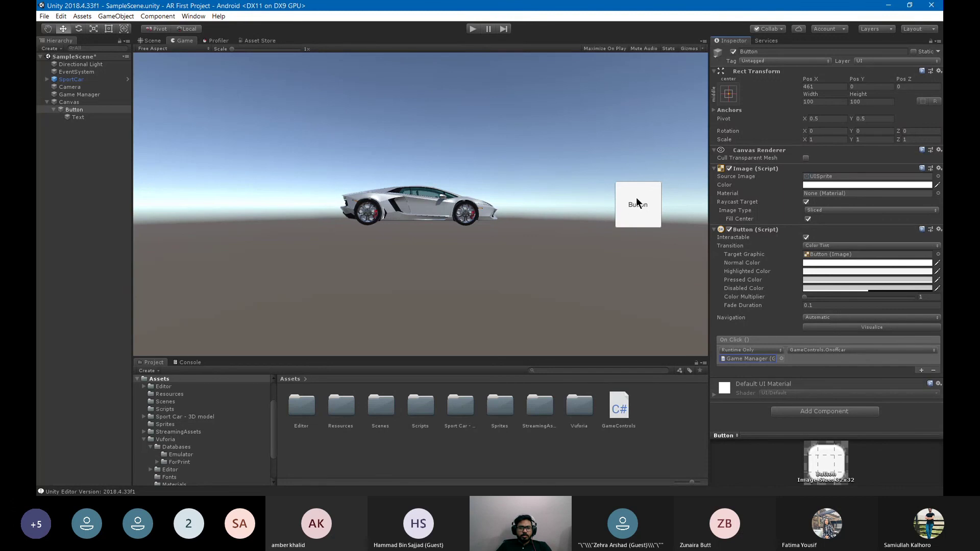
click(473, 29)
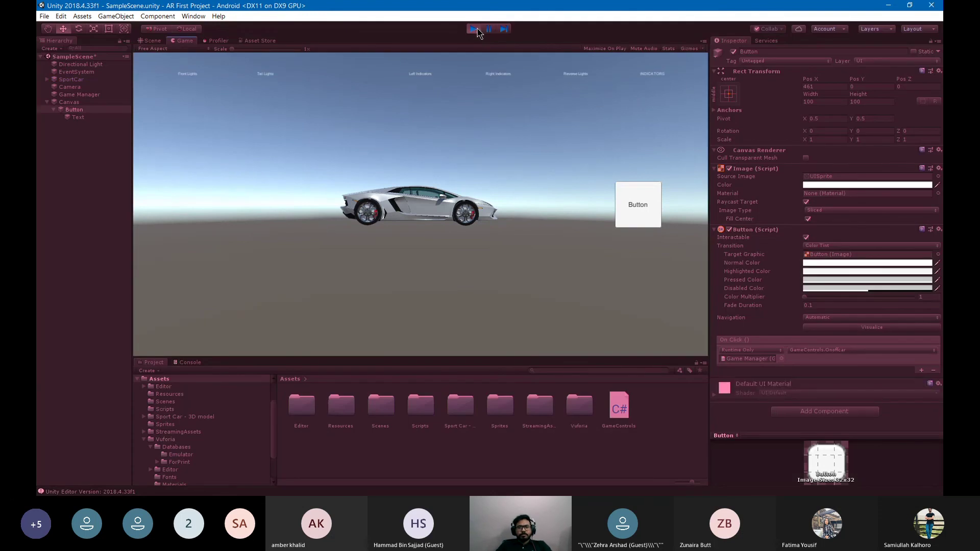
click(632, 199)
click(632, 198)
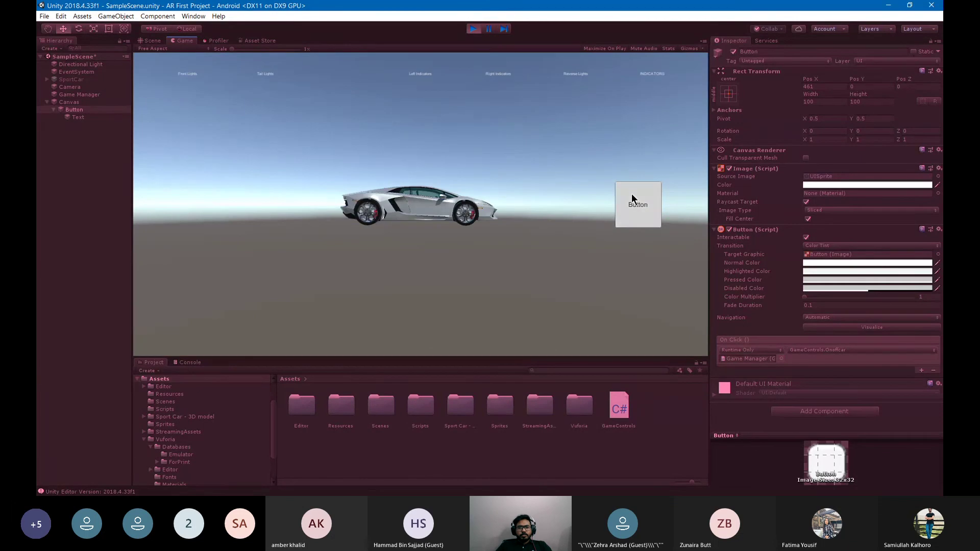
click(632, 198)
click(632, 198)
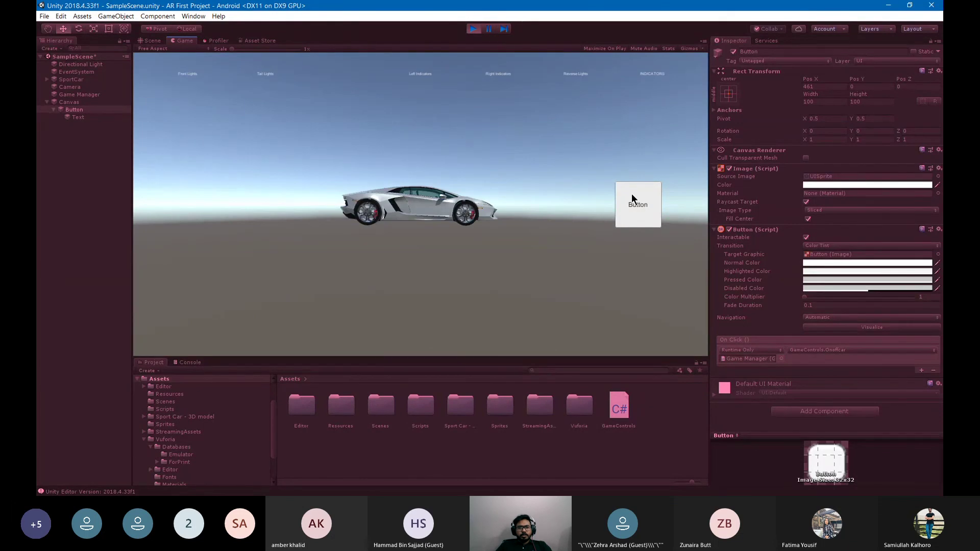
click(632, 199)
click(632, 198)
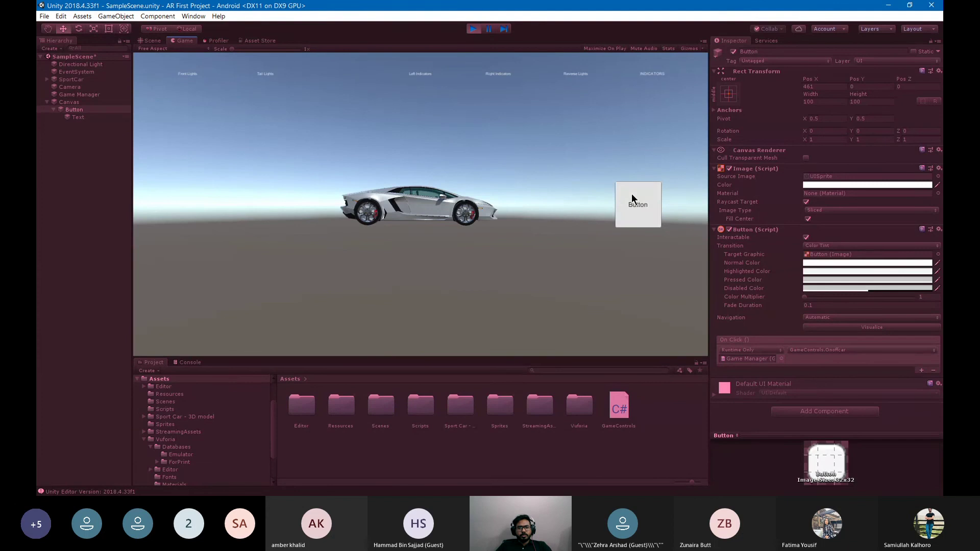
click(632, 195)
click(632, 194)
click(632, 194)
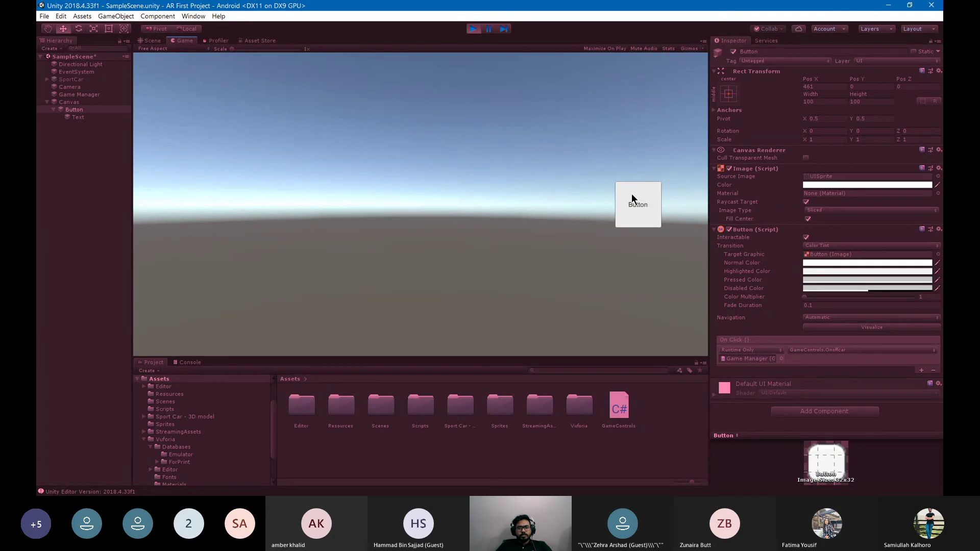
click(632, 195)
click(632, 194)
click(632, 195)
click(632, 194)
click(632, 194)
click(632, 194)
click(632, 194)
click(632, 195)
double_click(632, 194)
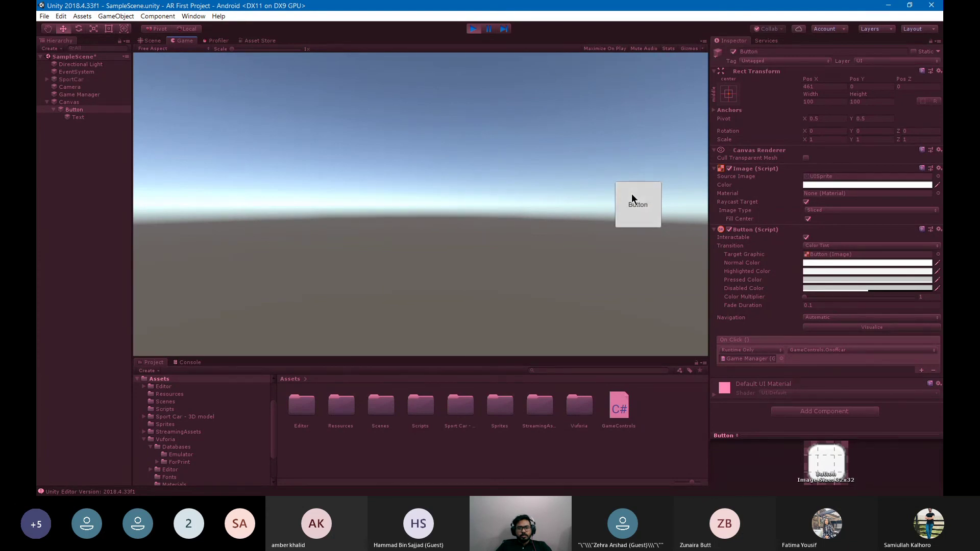
click(474, 29)
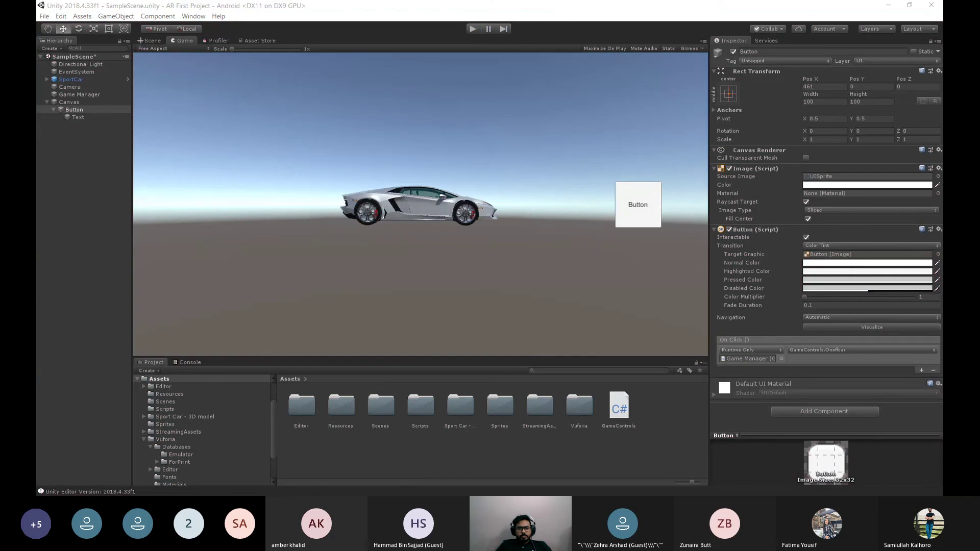
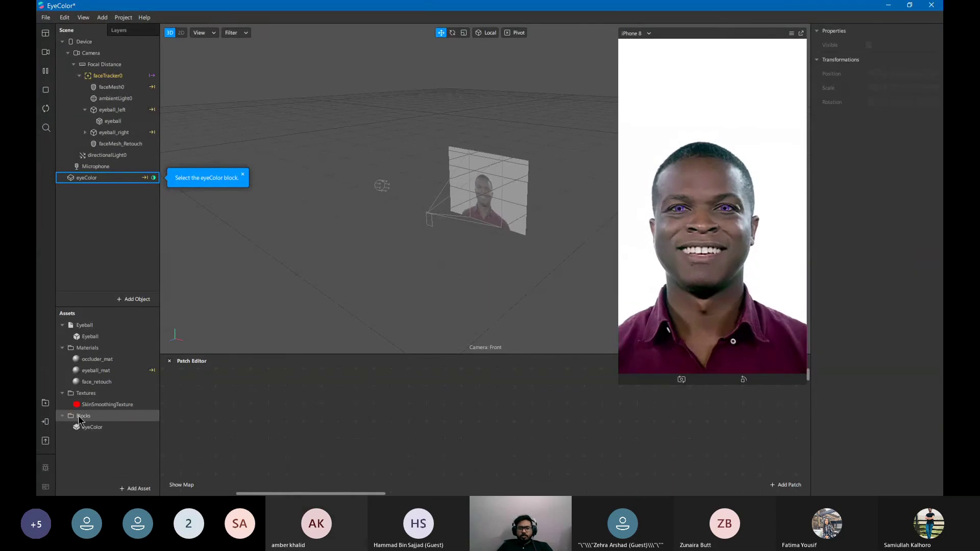
- Resend the EyeColor effect to Facebook Camera from the Test on Device panel using Refresh
click(43, 425)
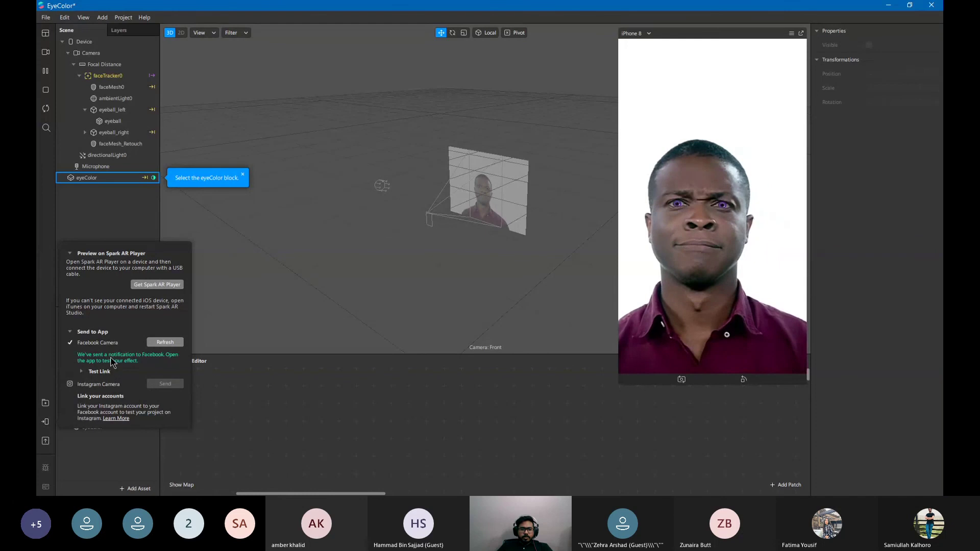
click(160, 343)
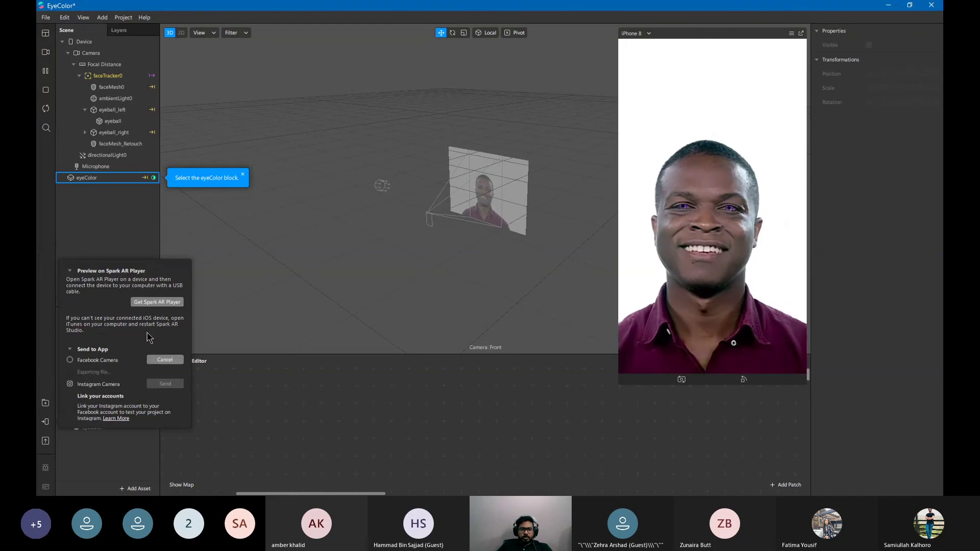